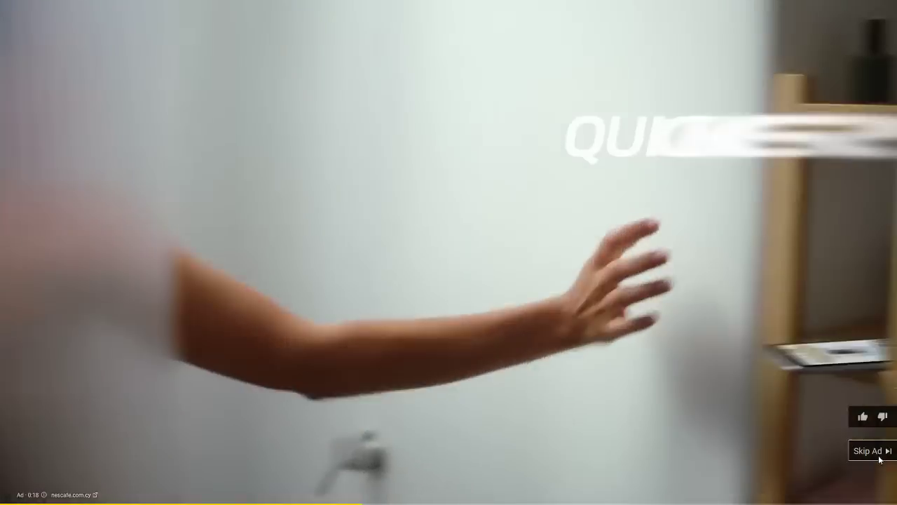
click(880, 457)
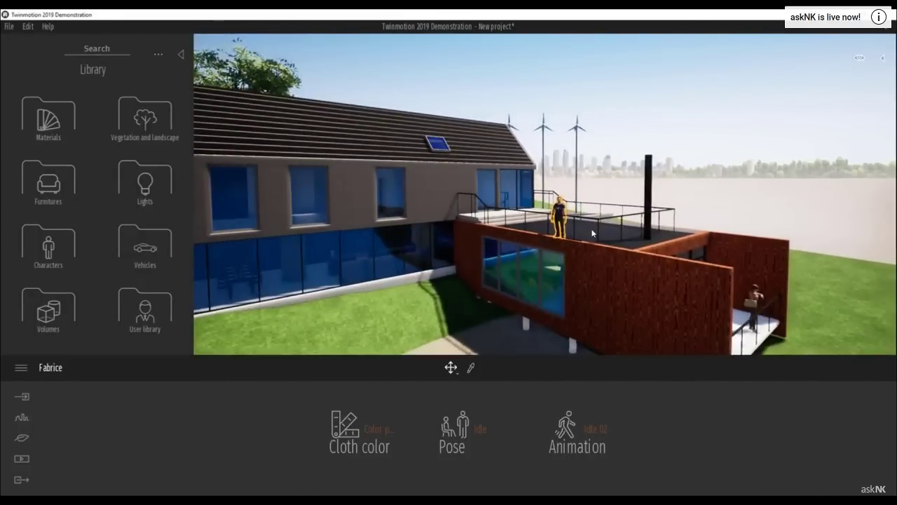
Focus the view on the man standing on the terrace, orbit around him and zoom back out.
key(f)
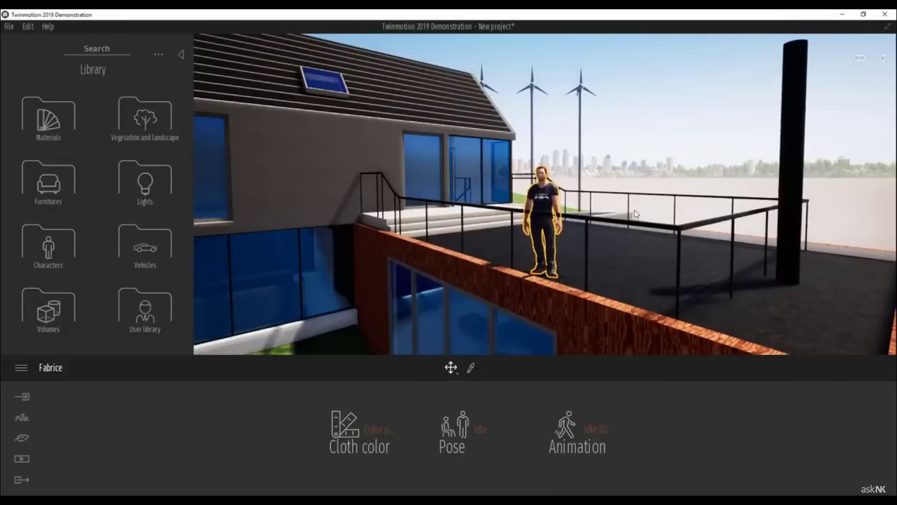
shift+middle_drag(636, 213, 333, 235)
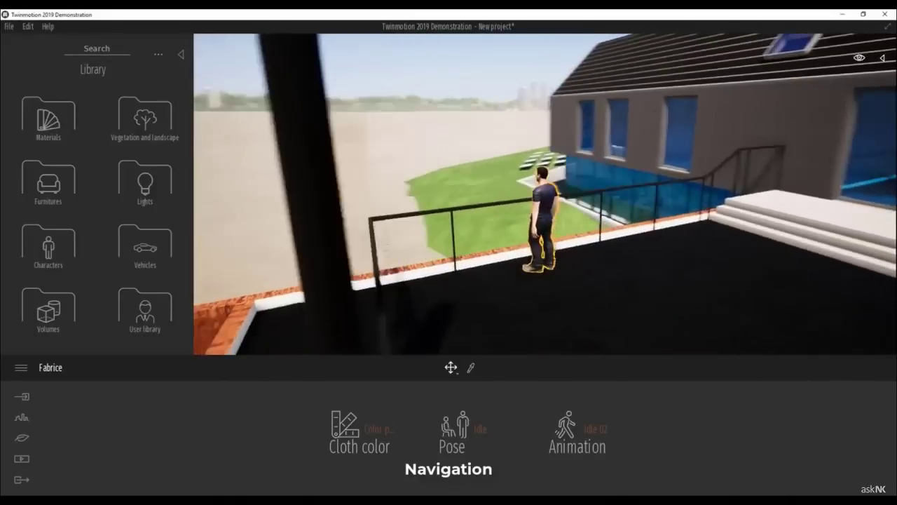
drag(757, 214, 820, 214)
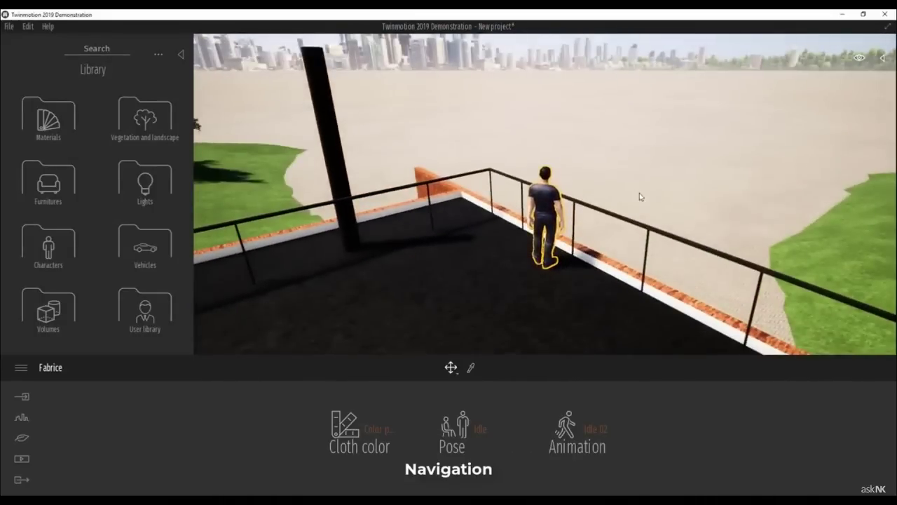
drag(640, 197, 723, 197)
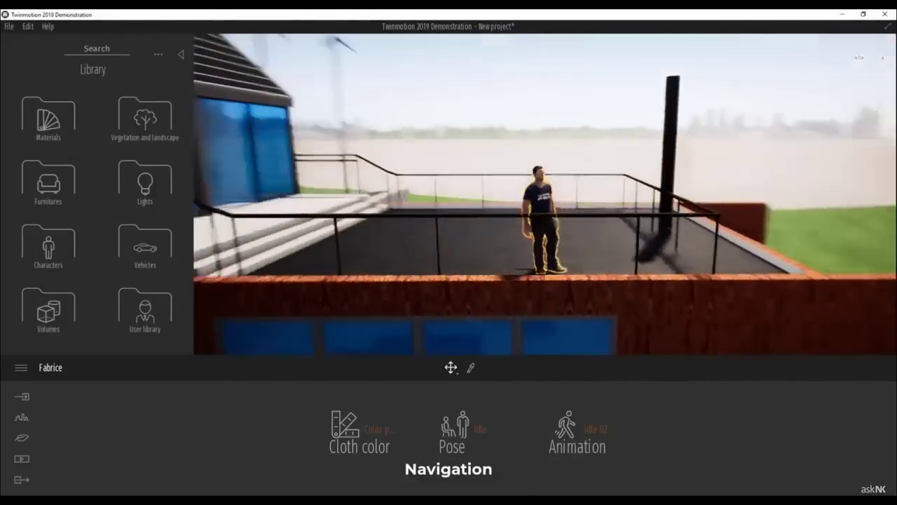
shift+middle_drag(724, 197, 708, 180)
scroll(557, 193, down, 8)
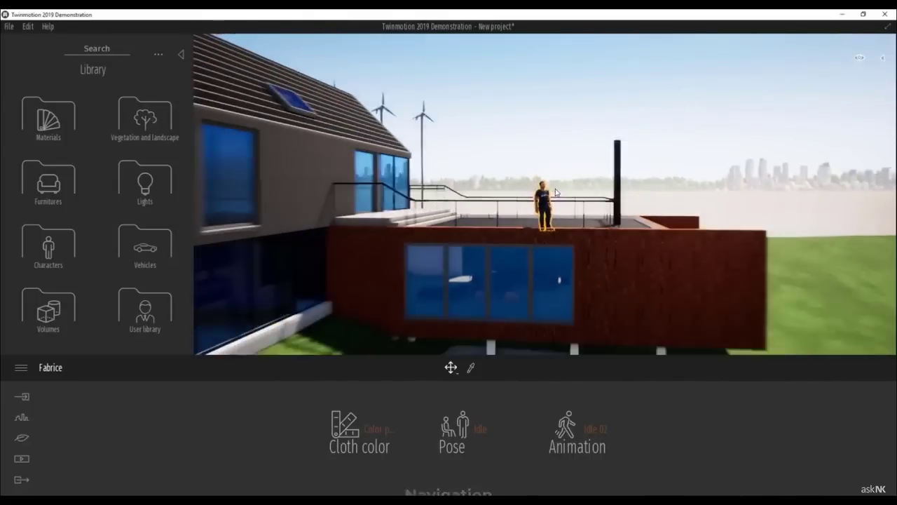
Review the Urban, Nature and Media settings categories.
click(27, 419)
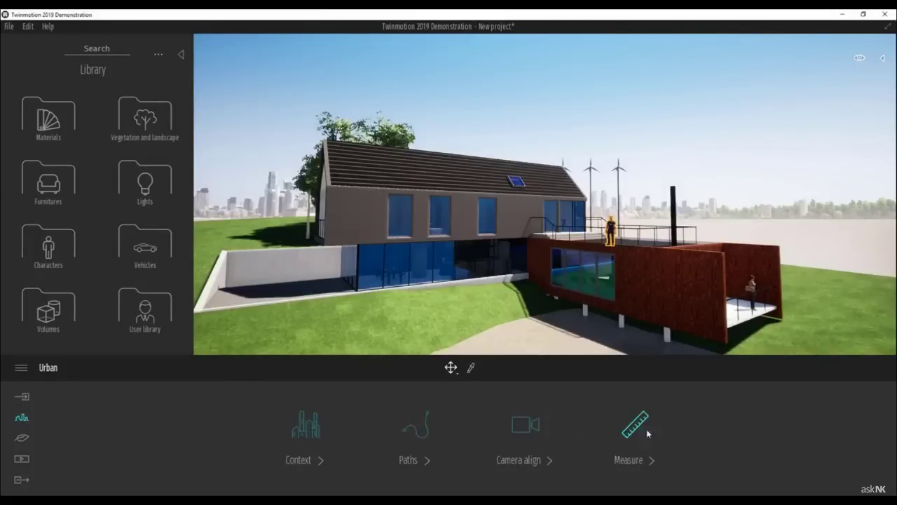
click(22, 438)
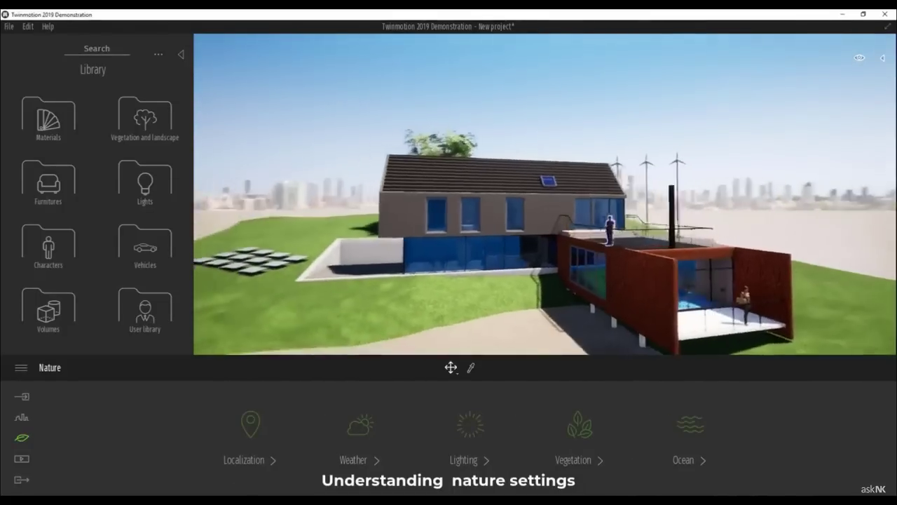
shift+middle_drag(610, 230, 649, 232)
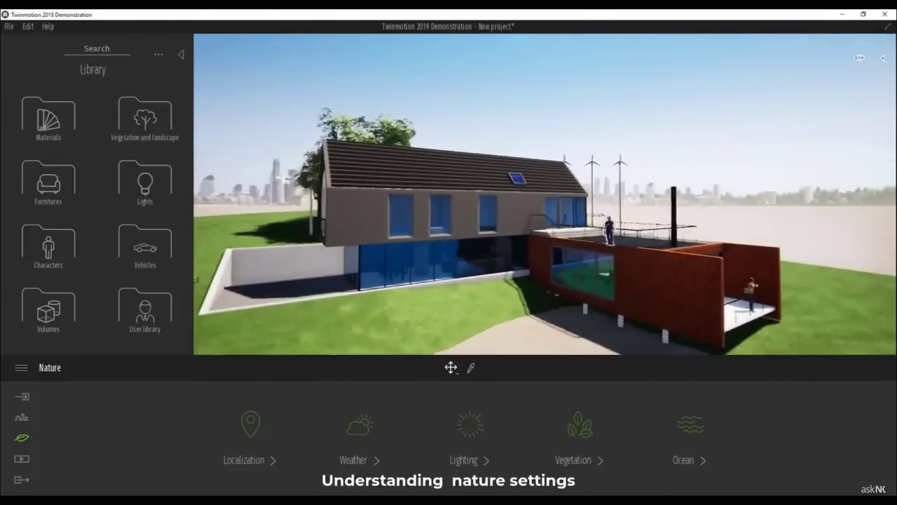
click(22, 458)
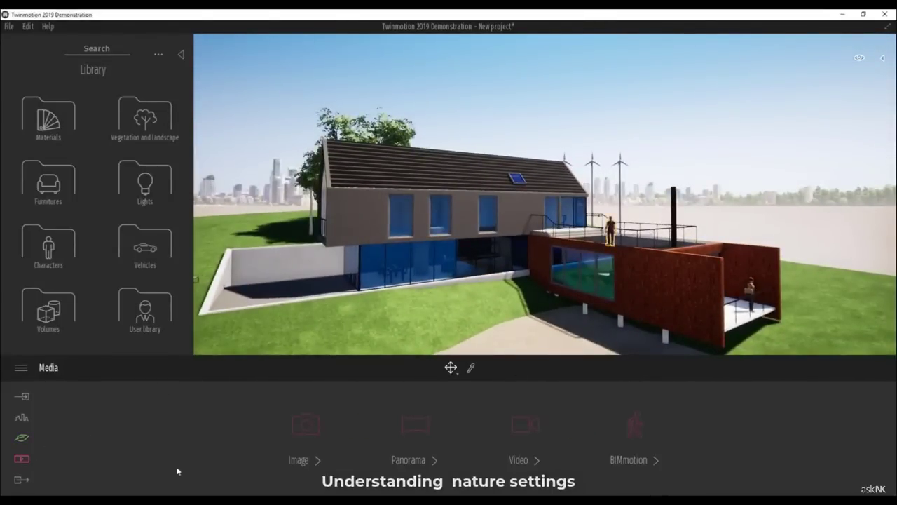
Set the scene's weather in the Nature settings to partly cloudy, between sunny and cloudy.
click(22, 437)
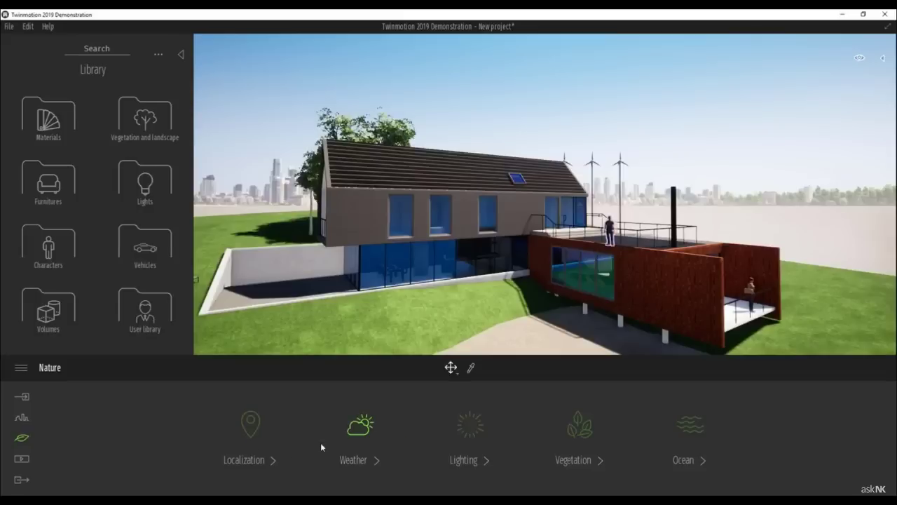
click(352, 460)
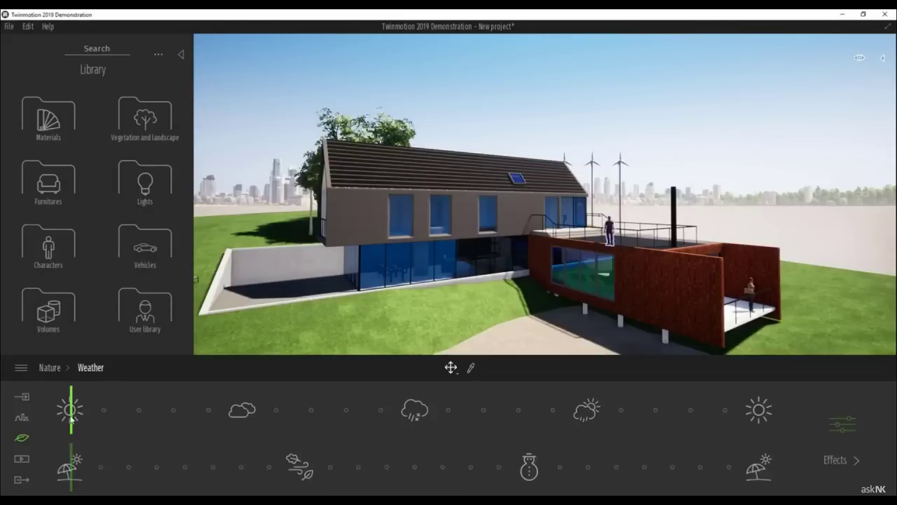
mouse_move(112, 417)
mouse_down()
mouse_move(204, 424)
mouse_move(191, 425)
mouse_up()
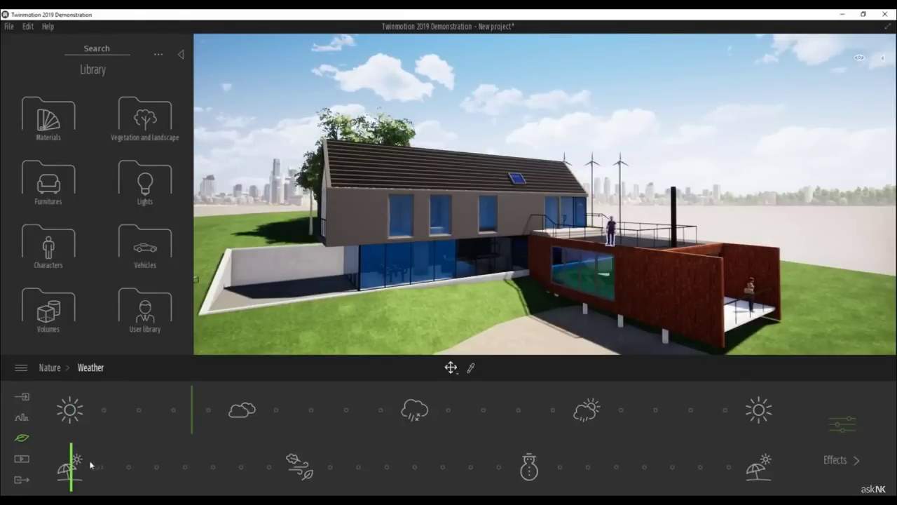
Reduce the sun intensity in the Nature lighting settings to 0.87.
click(48, 369)
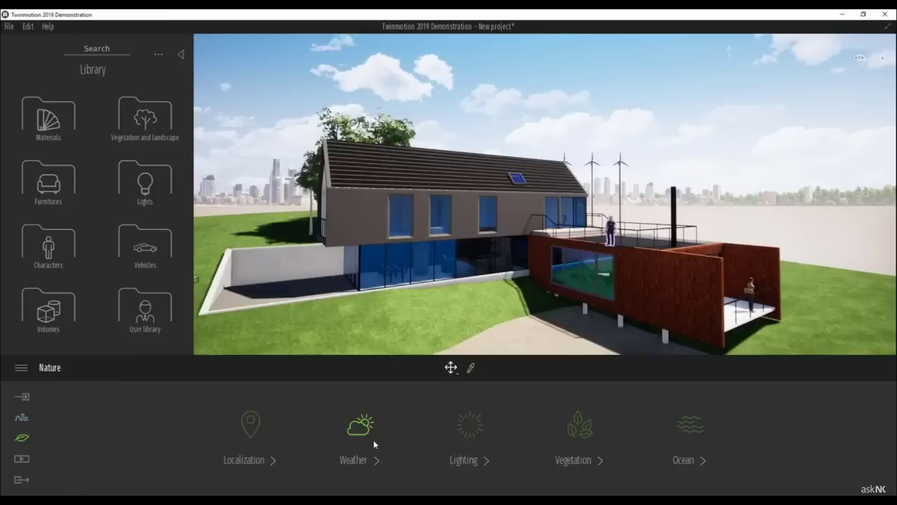
click(468, 426)
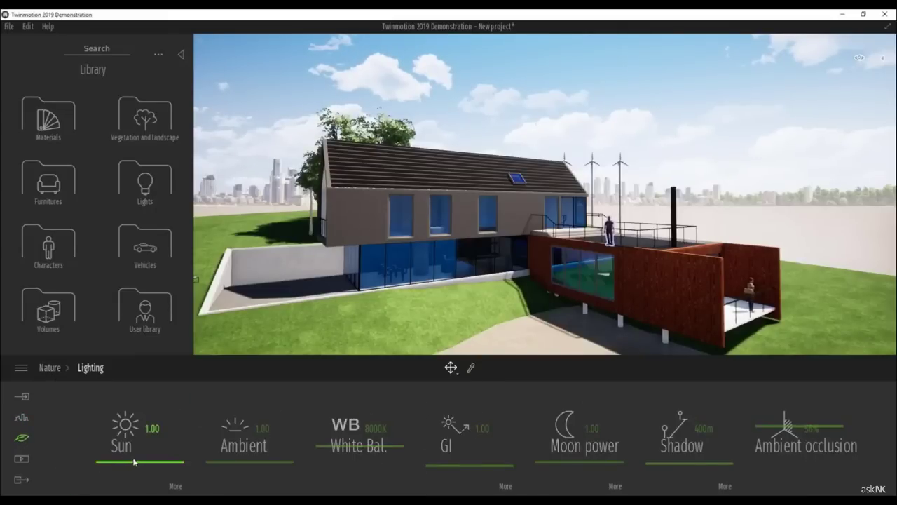
mouse_move(134, 461)
mouse_down()
mouse_move(134, 445)
mouse_move(137, 456)
mouse_up()
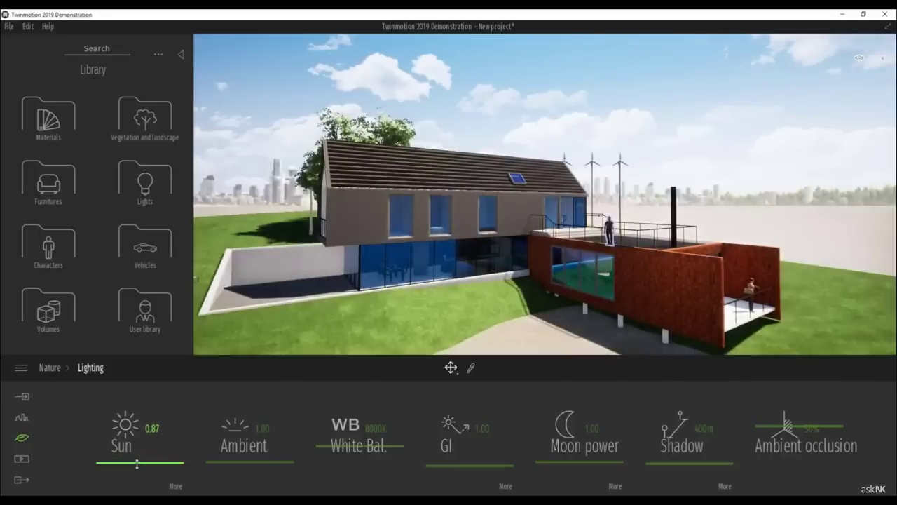
Create a media image of the house view and check which Nature settings are available in media mode.
click(23, 459)
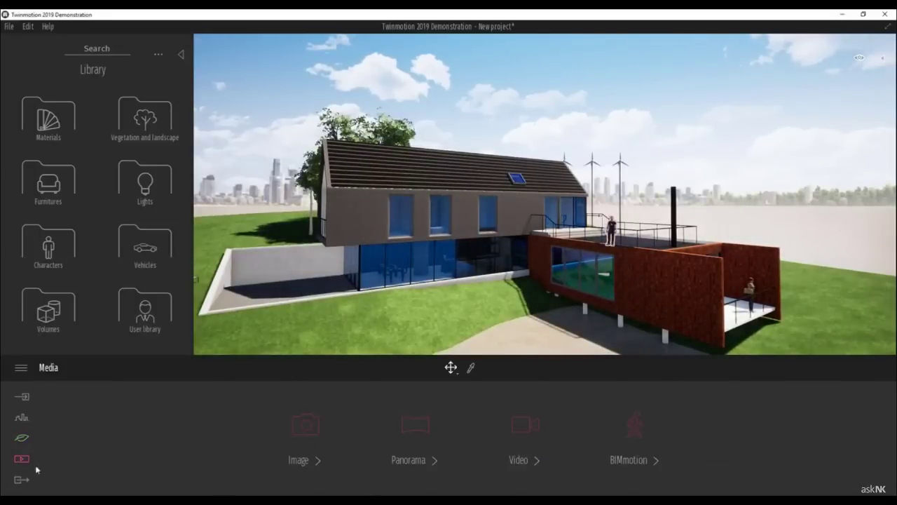
click(315, 421)
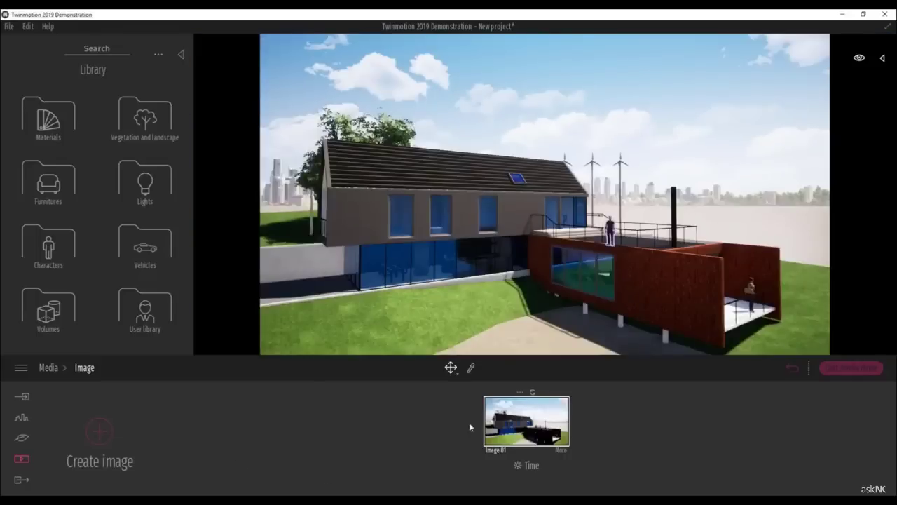
click(22, 438)
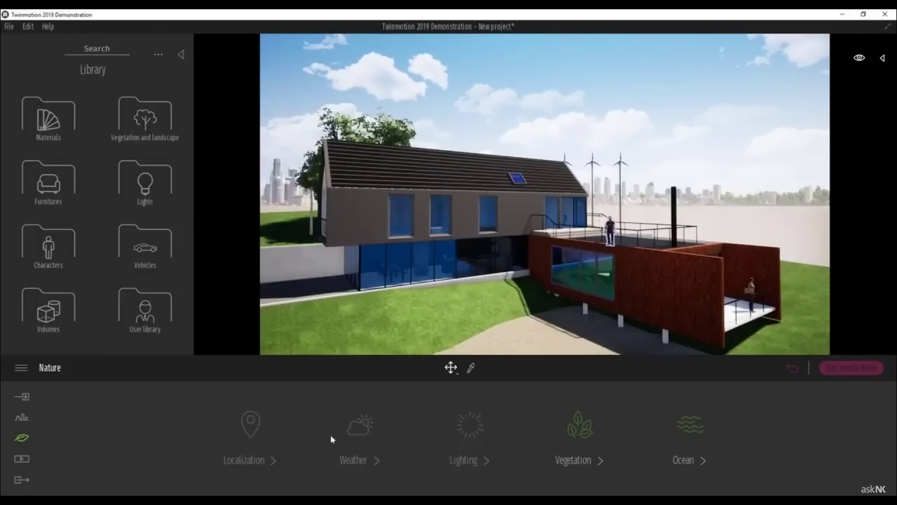
click(16, 460)
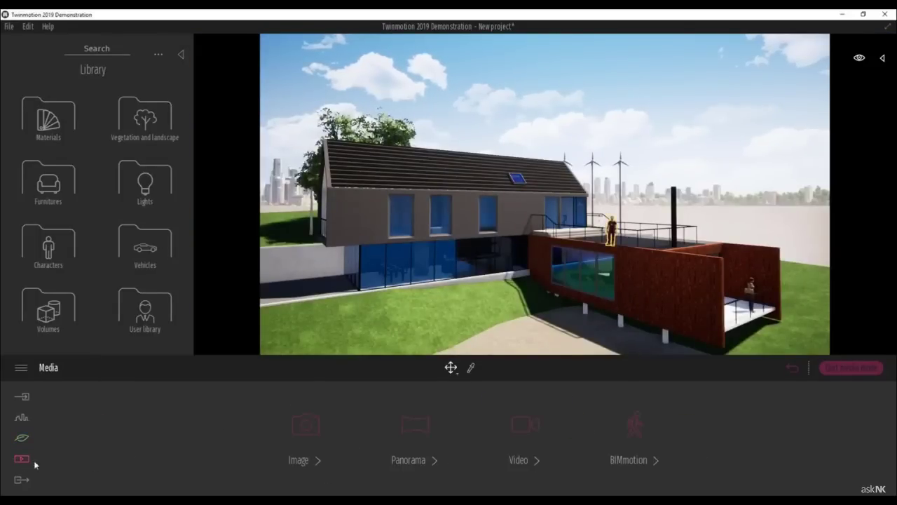
click(305, 426)
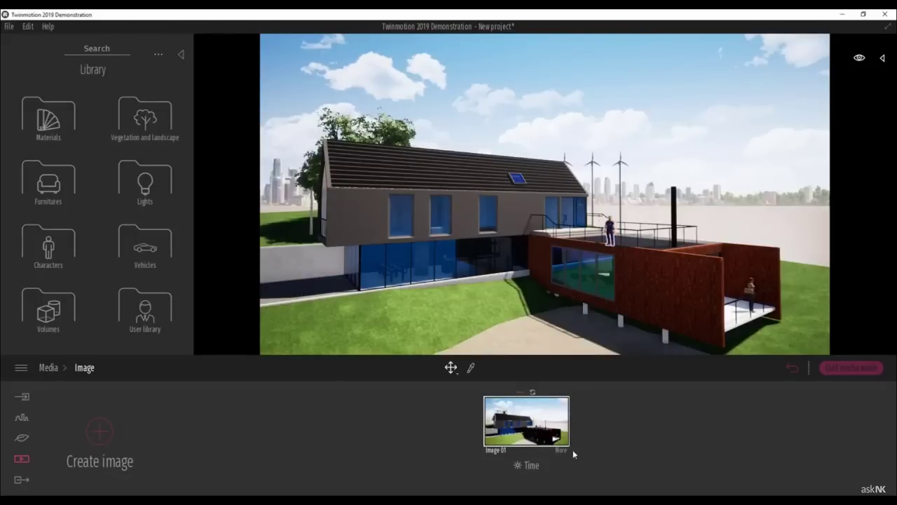
Delete the media image and check the Nature settings outside media mode.
click(522, 394)
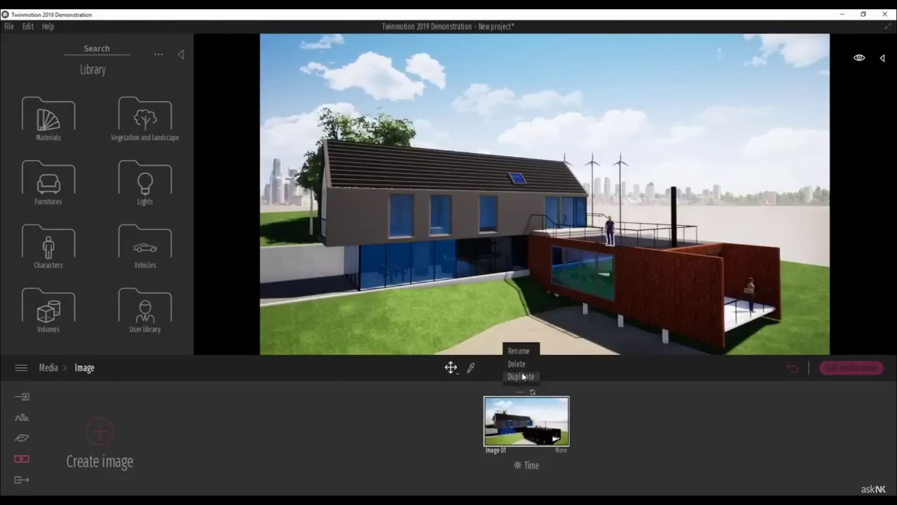
click(523, 363)
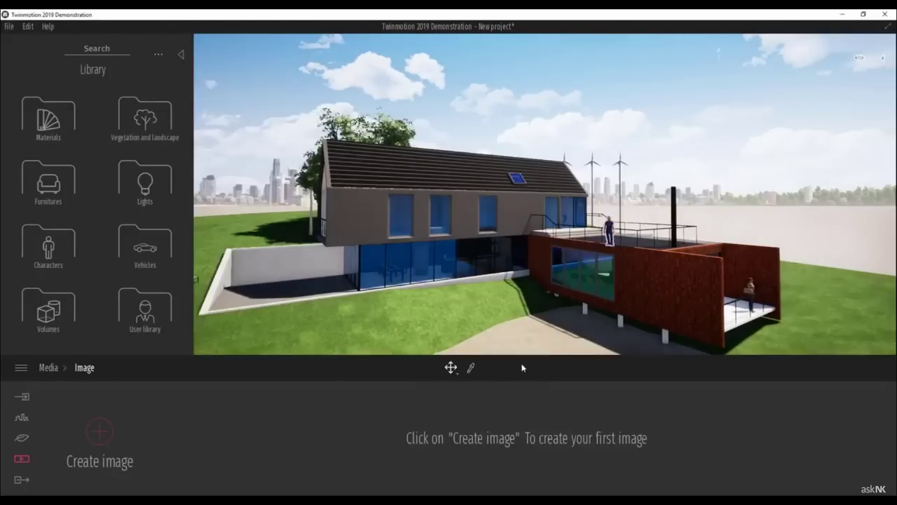
click(25, 439)
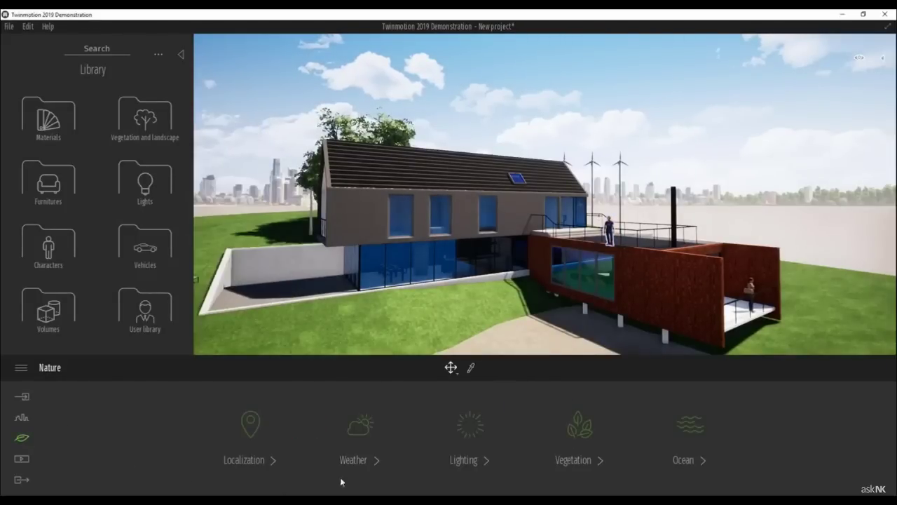
Create a new media image from the current view of the house.
click(25, 460)
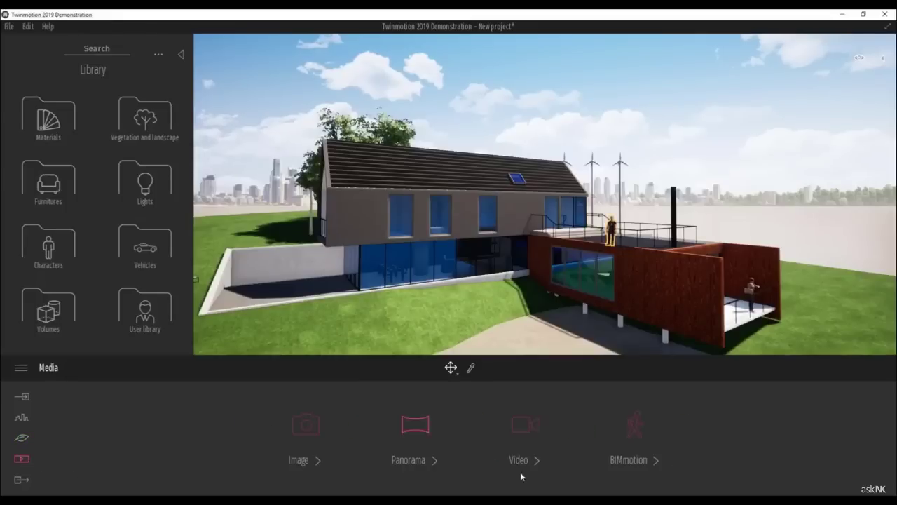
click(319, 429)
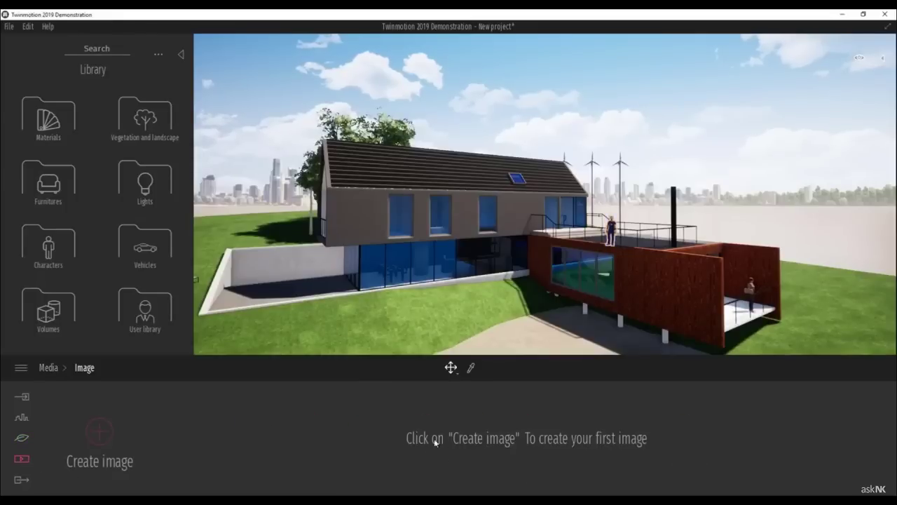
click(99, 431)
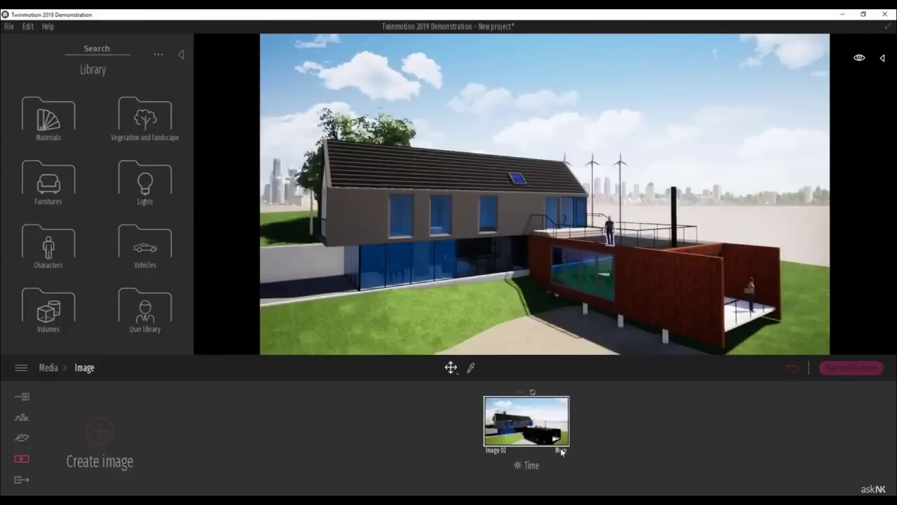
Set the new image's own weather to rain, slightly past the rain mark, and return to the image list.
click(562, 450)
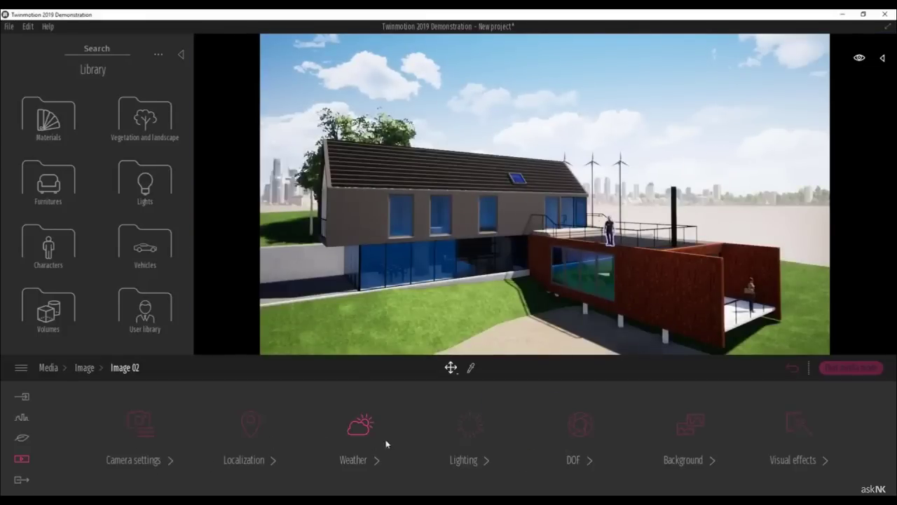
click(362, 428)
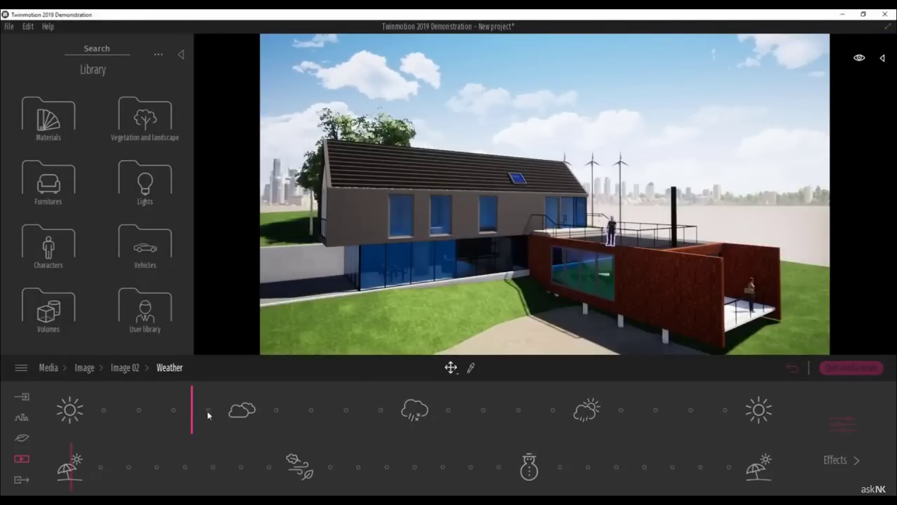
drag(280, 411, 473, 420)
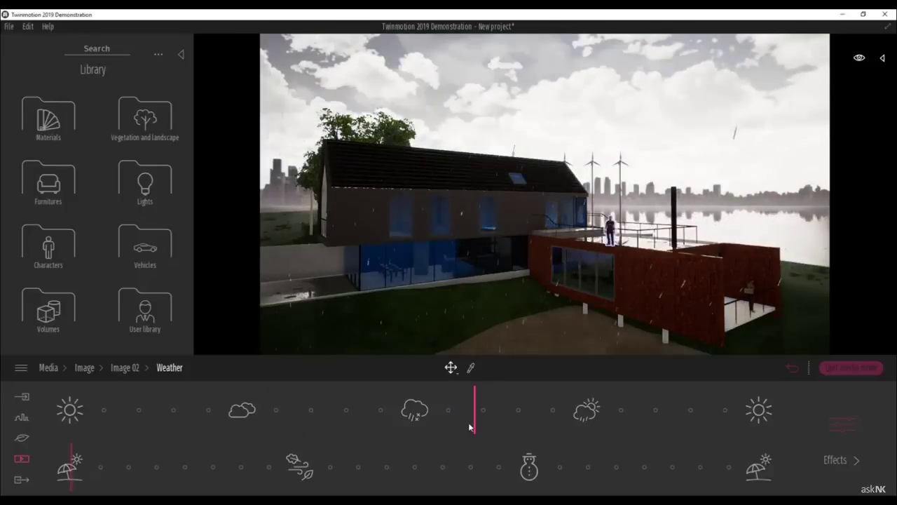
click(125, 368)
click(84, 368)
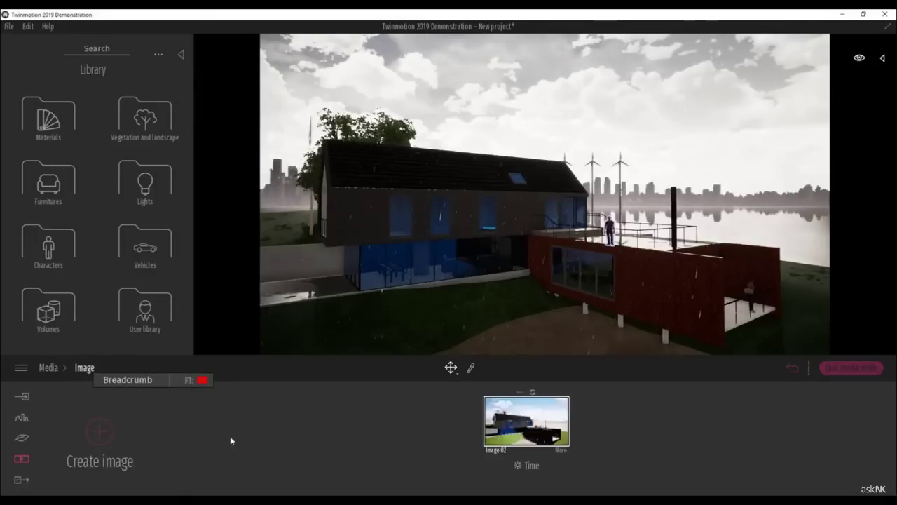
Create another image of the same view and set its weather to partly cloudy, just before the cloudy mark.
click(102, 438)
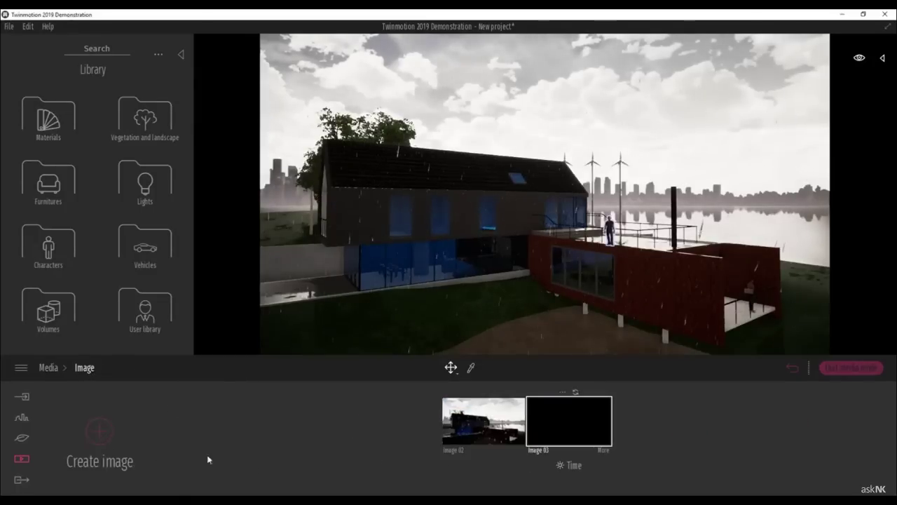
click(603, 445)
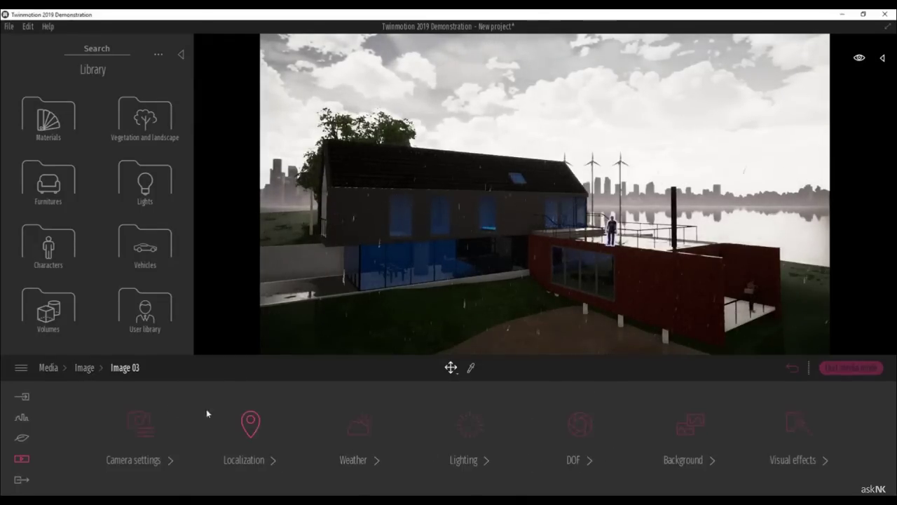
click(361, 431)
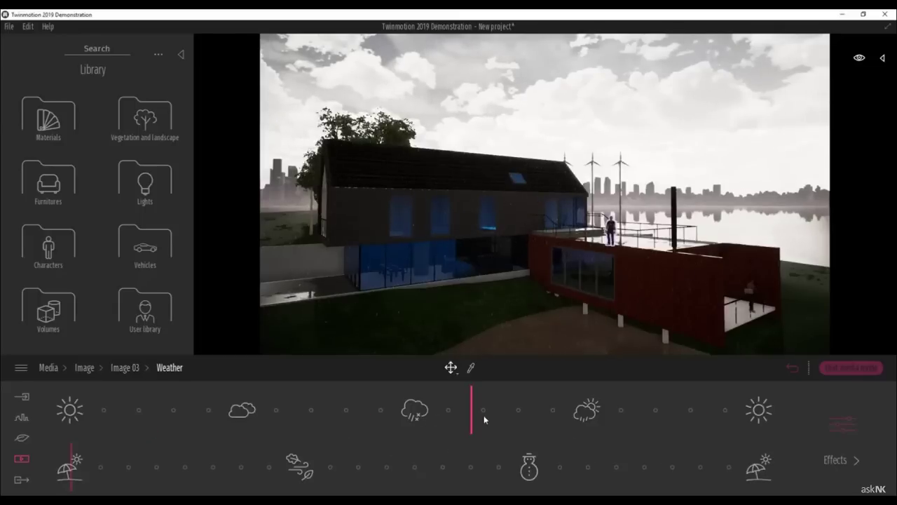
drag(472, 416, 200, 411)
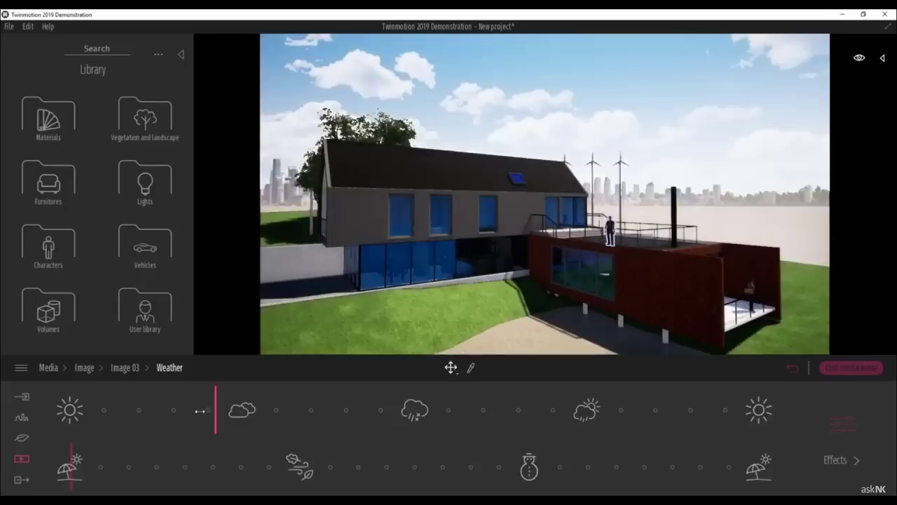
Return to the image list and compare the rainy image with the partly cloudy one.
click(129, 367)
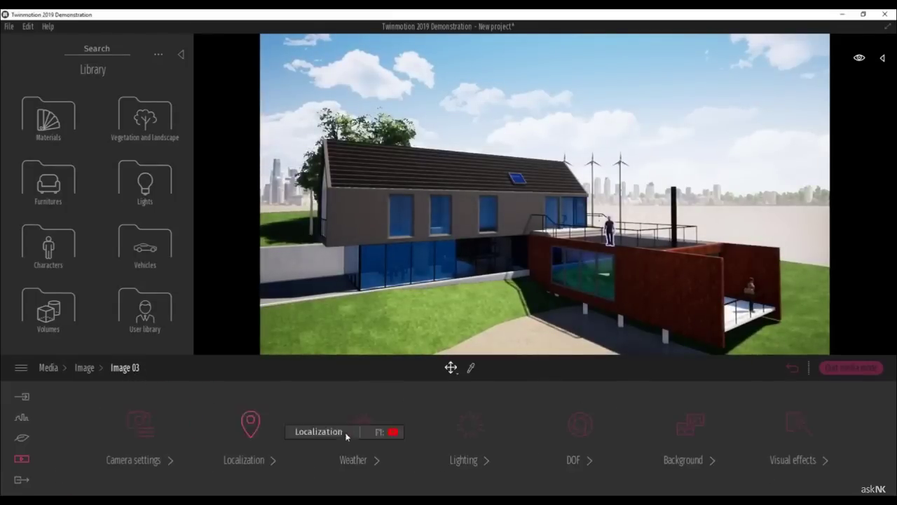
click(85, 367)
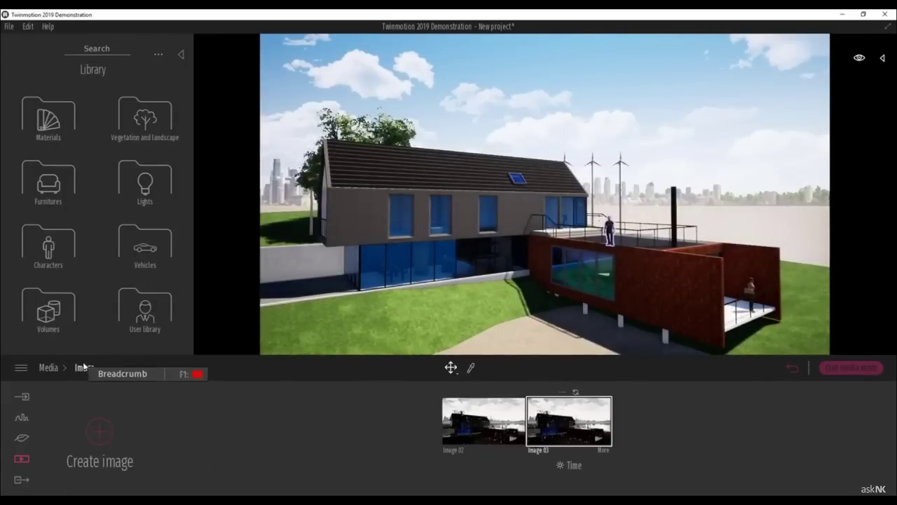
click(494, 437)
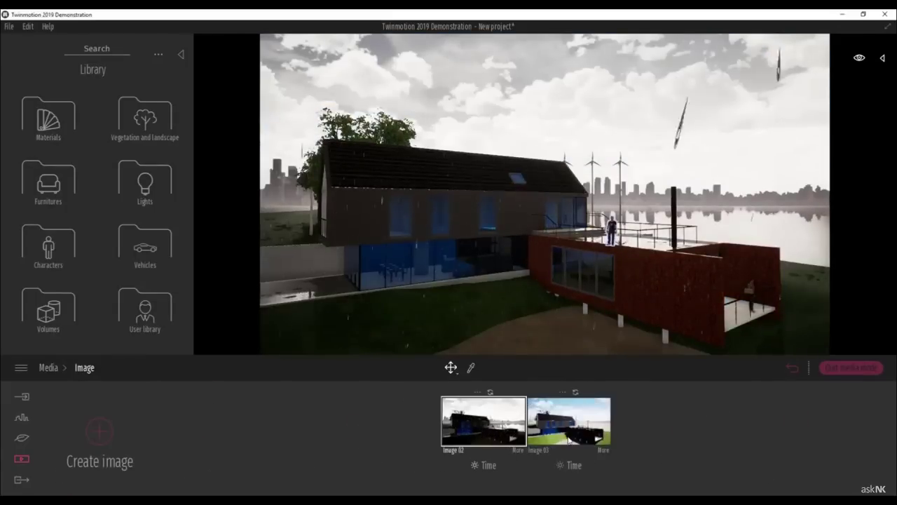
click(568, 428)
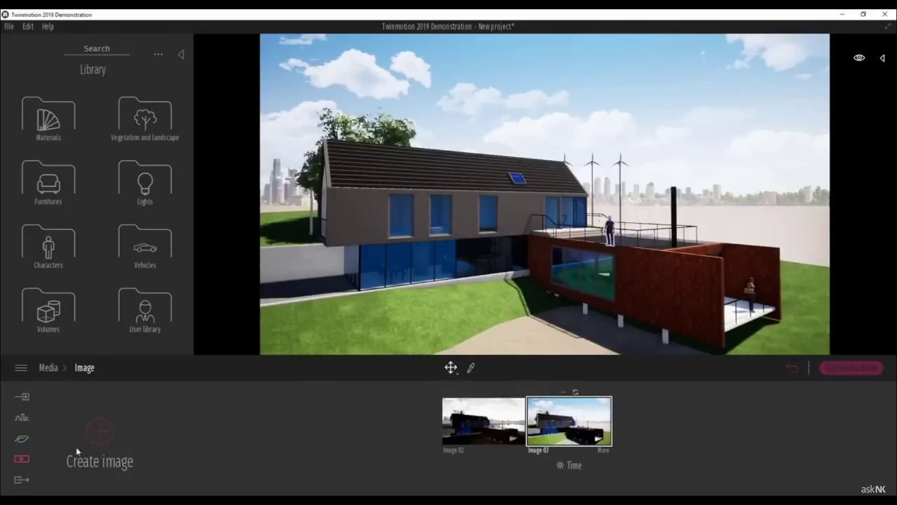
Review the Nature categories, the media types and the export options, then open the image selection for export.
click(22, 438)
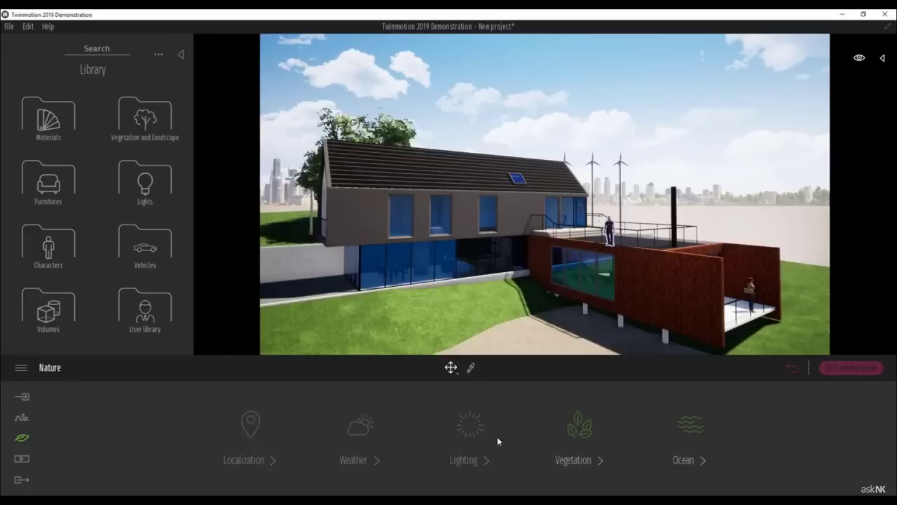
click(21, 458)
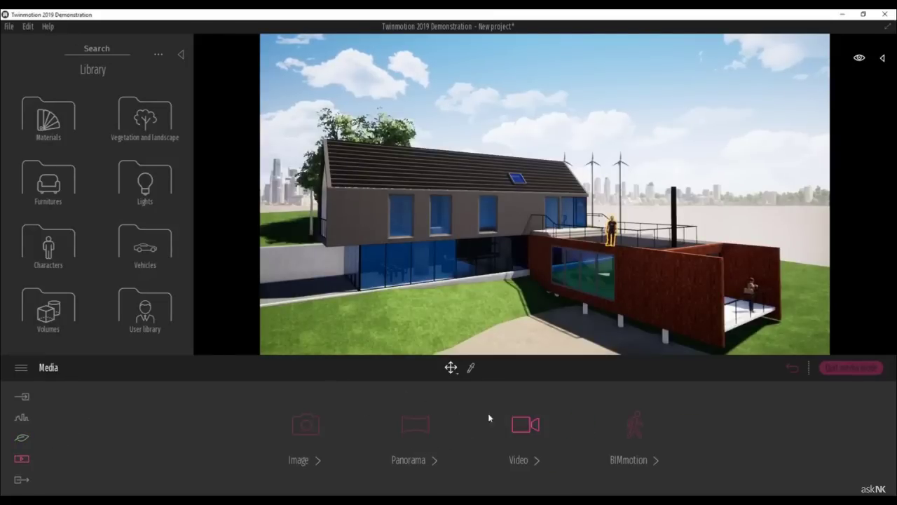
click(21, 479)
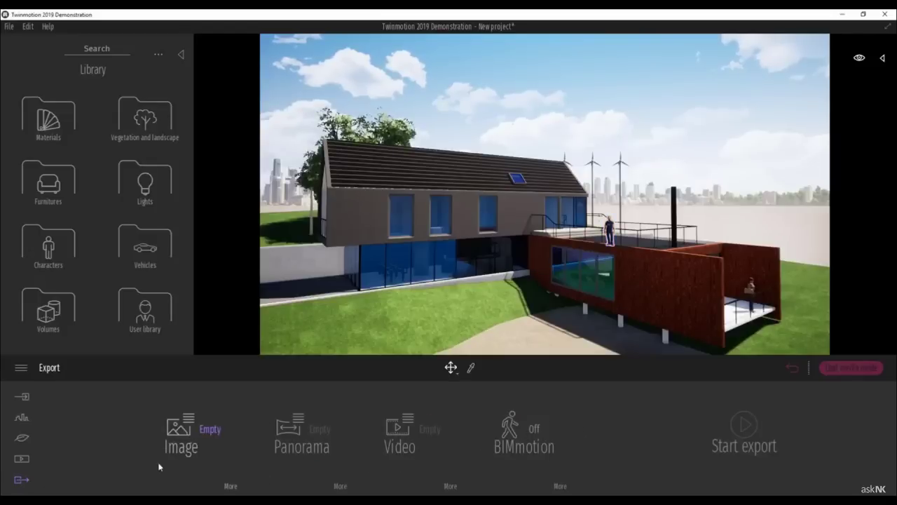
click(219, 433)
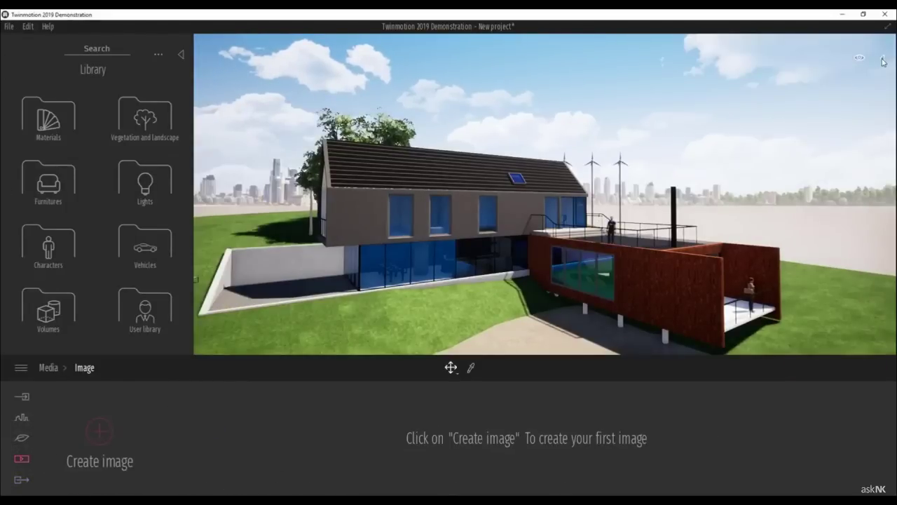
Show the scene graph, browse the imported Revit model's elements, and collapse its Floors and Walls groups.
click(883, 61)
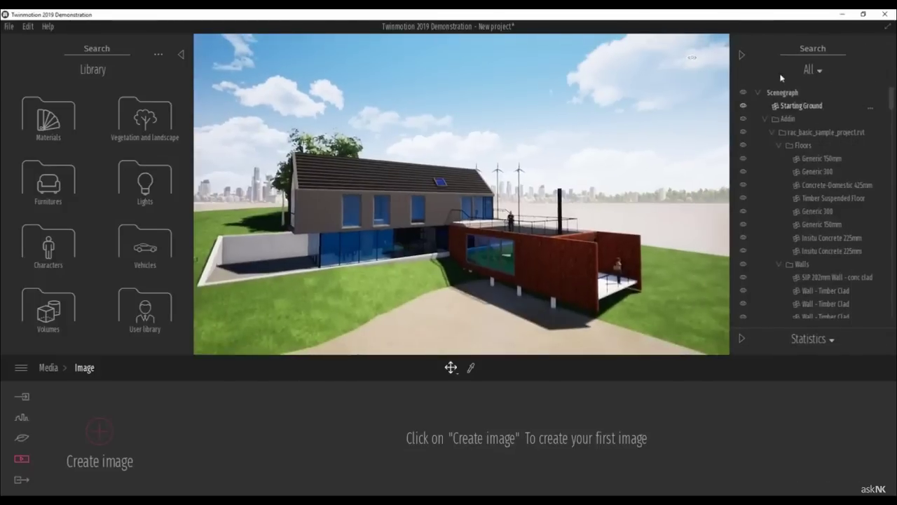
scroll(807, 245, down, 5)
scroll(807, 242, down, 8)
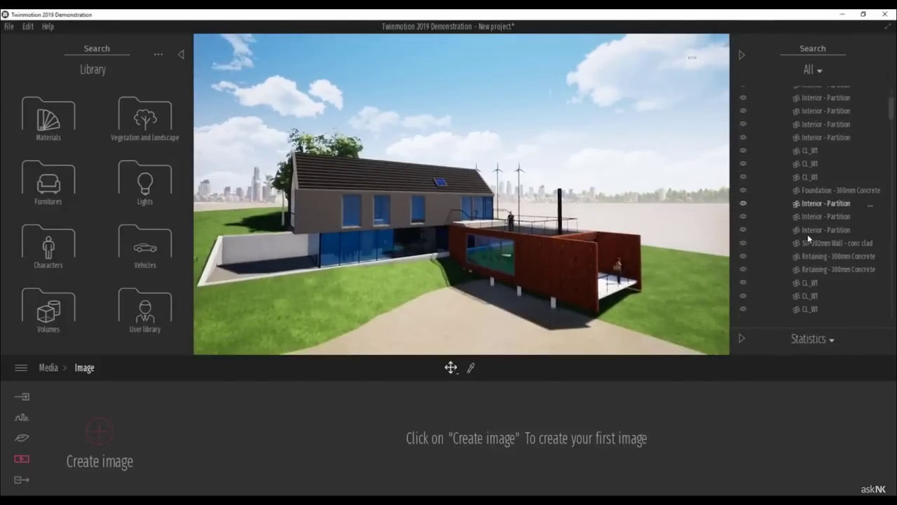
scroll(806, 231, down, 8)
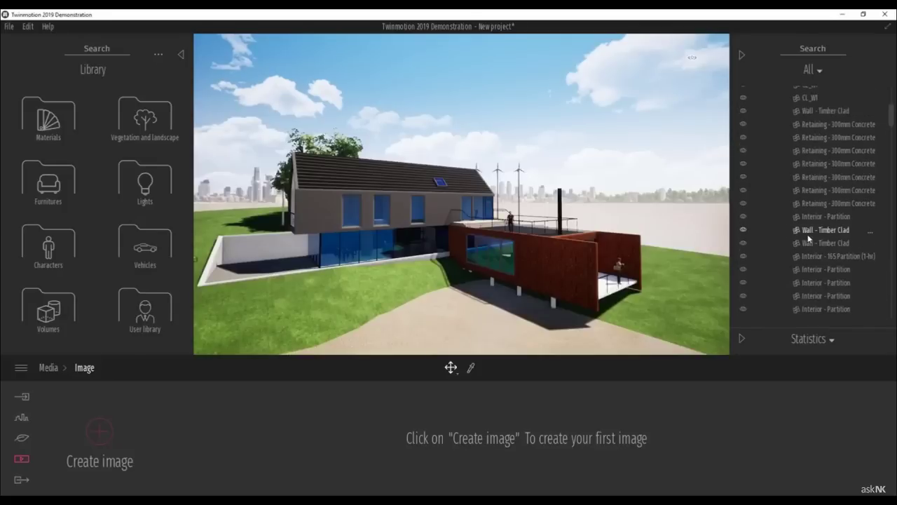
scroll(801, 221, up, 10)
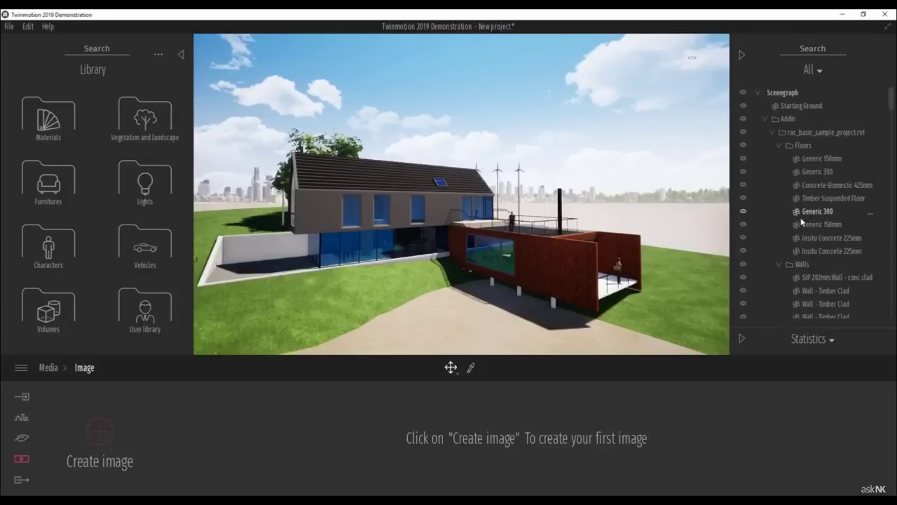
click(778, 144)
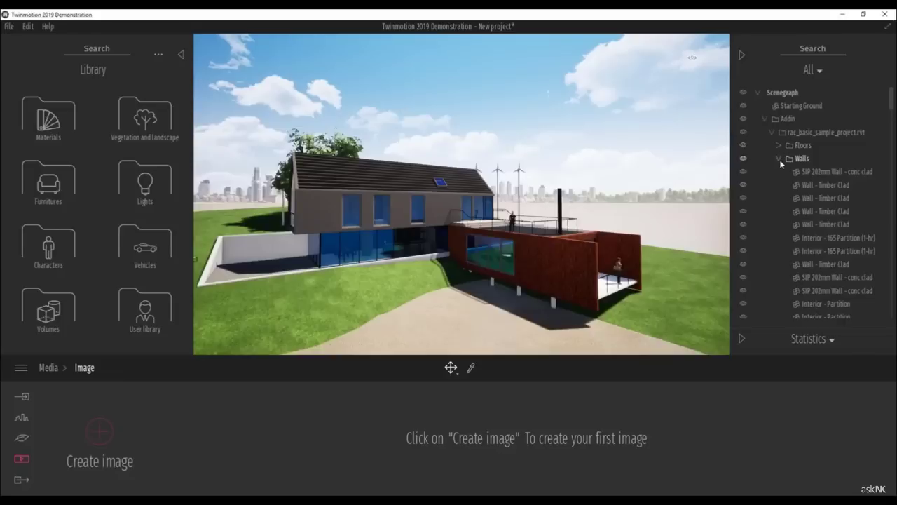
click(779, 160)
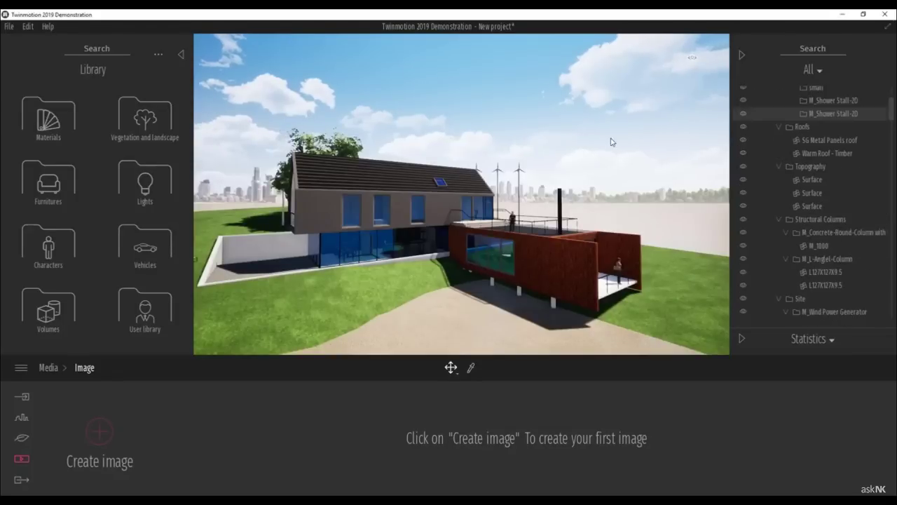
Filter the scene graph by Character and hide all four characters.
click(810, 70)
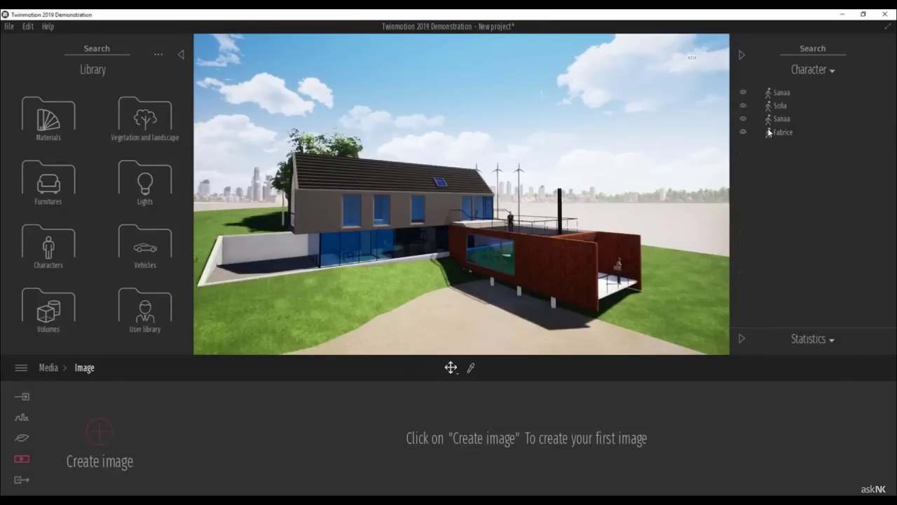
click(743, 131)
click(743, 118)
click(743, 105)
click(744, 93)
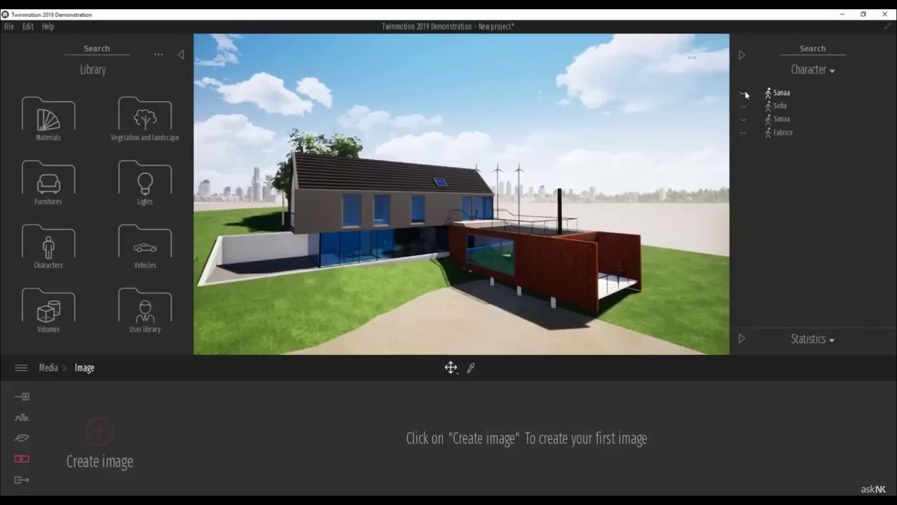
Make all four characters visible again.
click(743, 93)
click(743, 105)
click(743, 118)
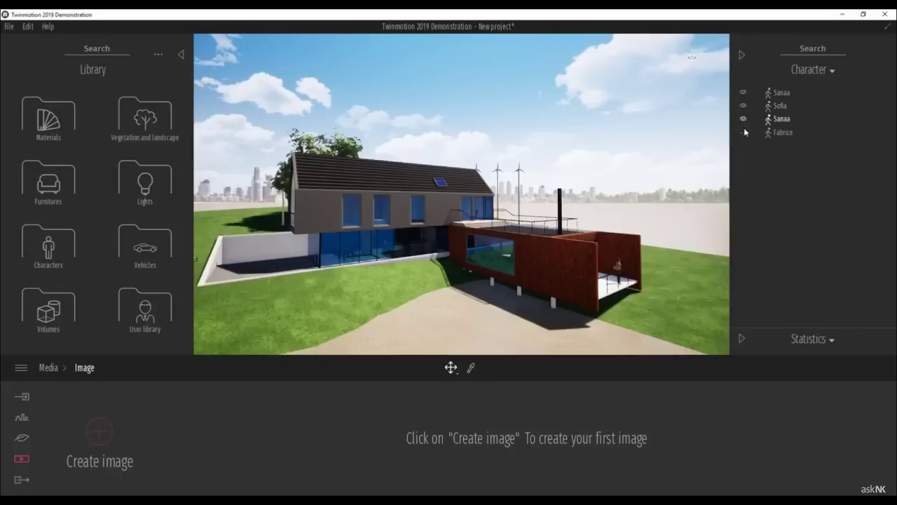
click(743, 131)
Filter the scene graph by Object, then reset the filter to All.
click(816, 69)
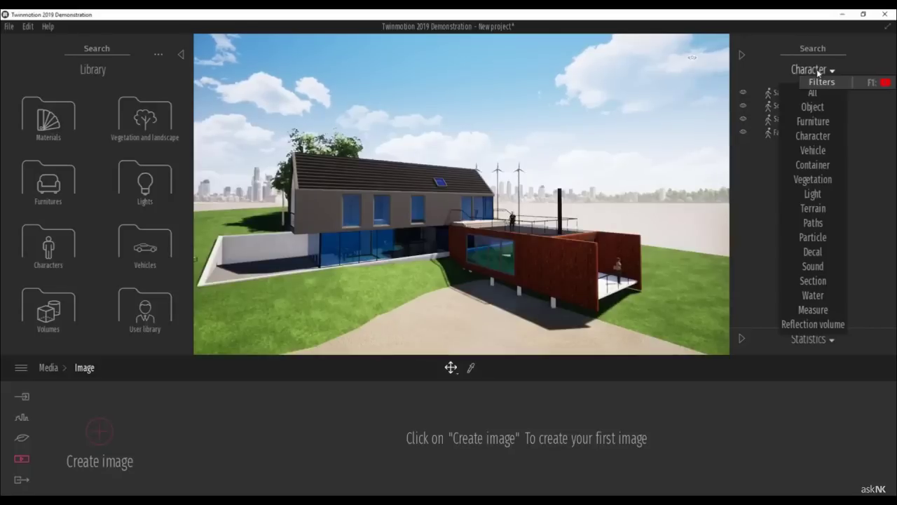
click(815, 106)
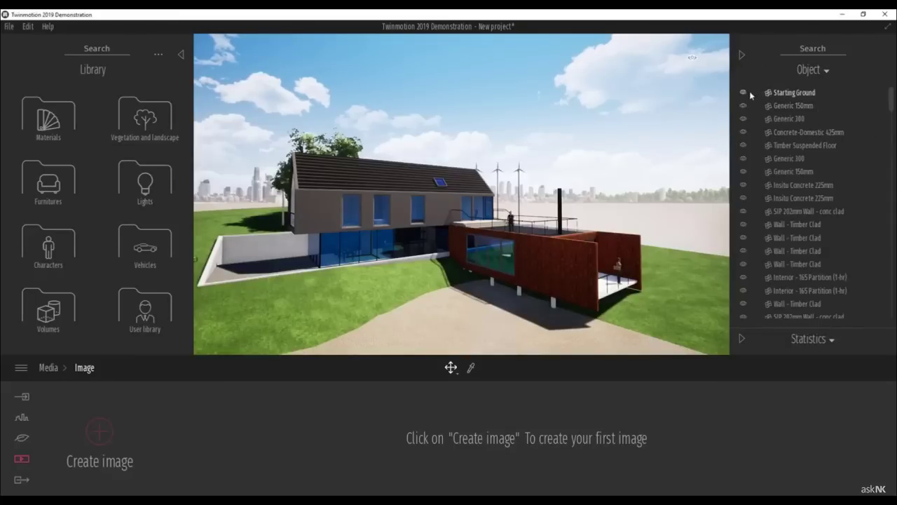
click(814, 69)
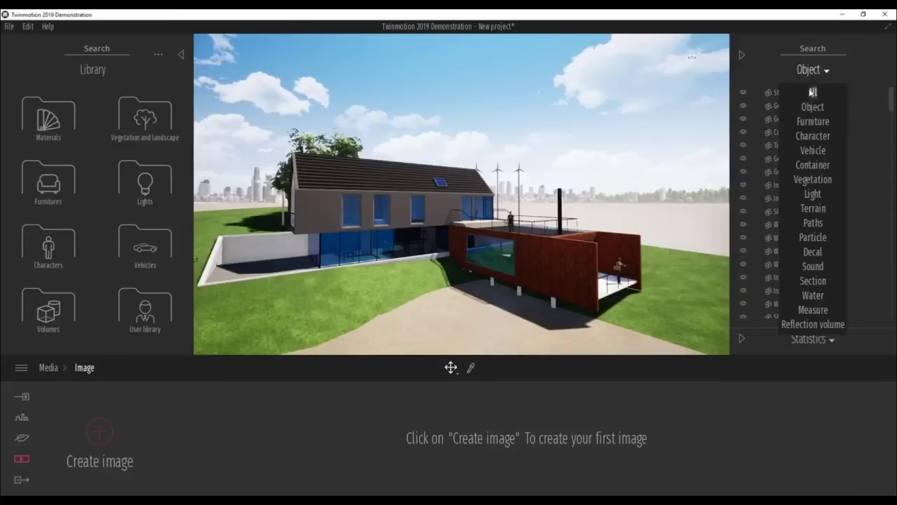
click(813, 91)
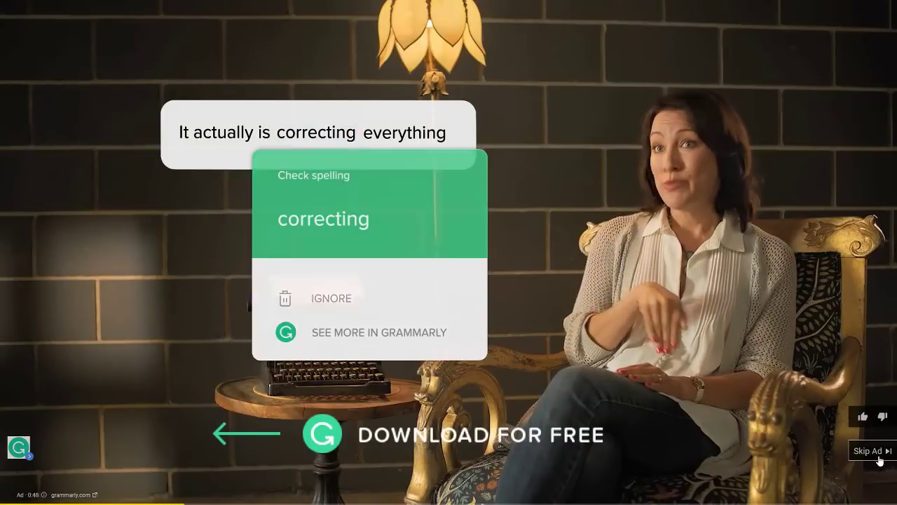
click(879, 456)
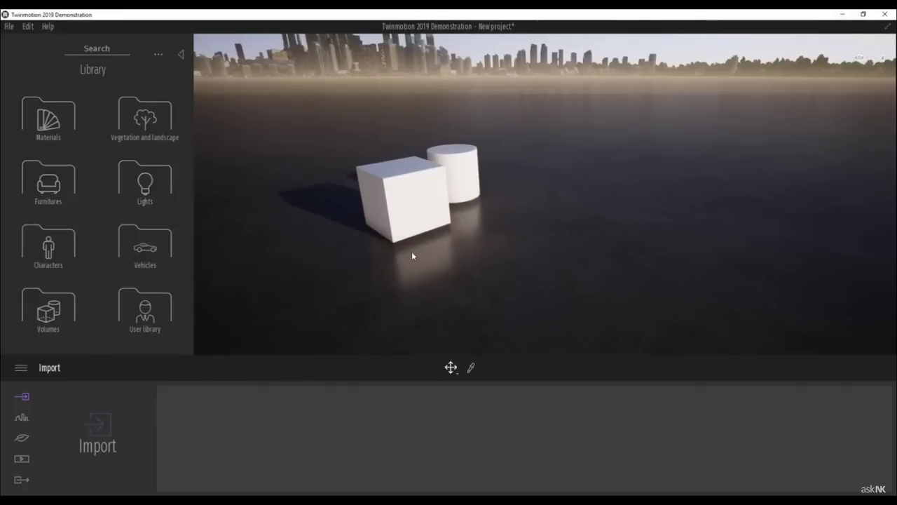
Place a Plastic chair DSW from the Home living room chairs on the ground near the cube and cylinder.
shift+middle_drag(400, 250, 358, 217)
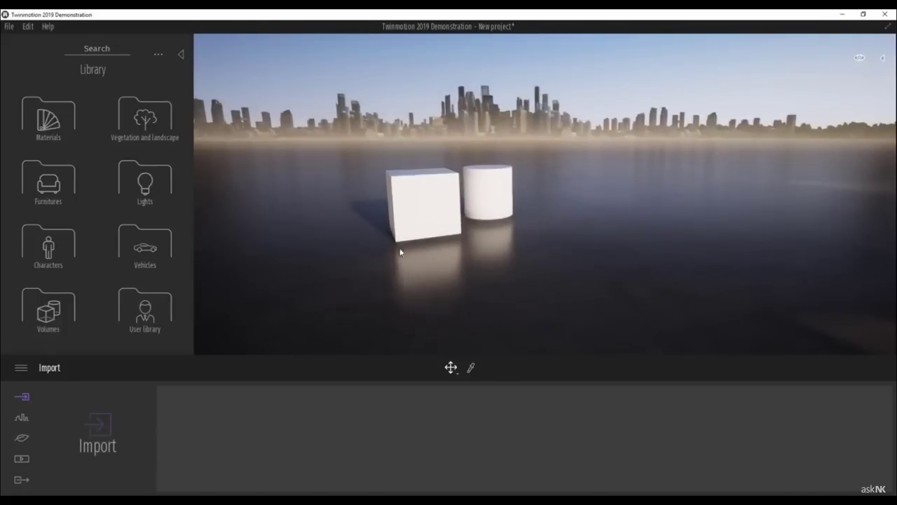
click(49, 185)
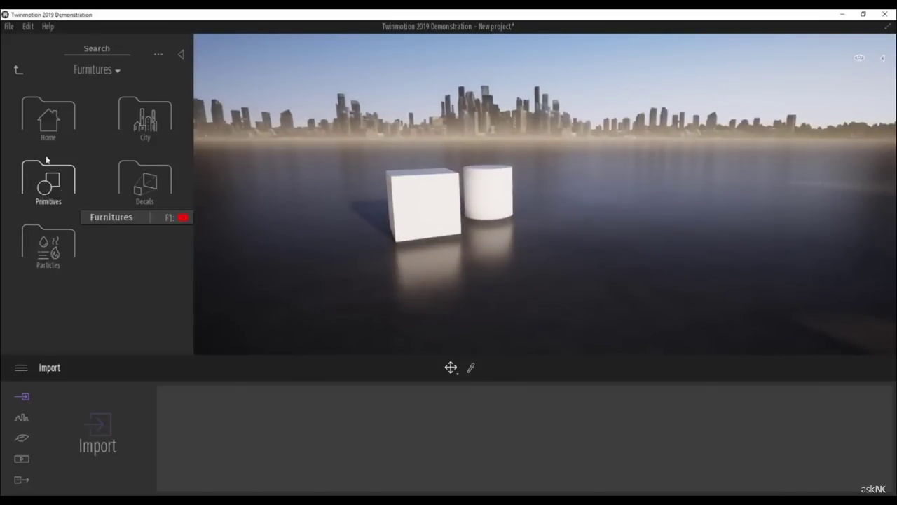
click(42, 120)
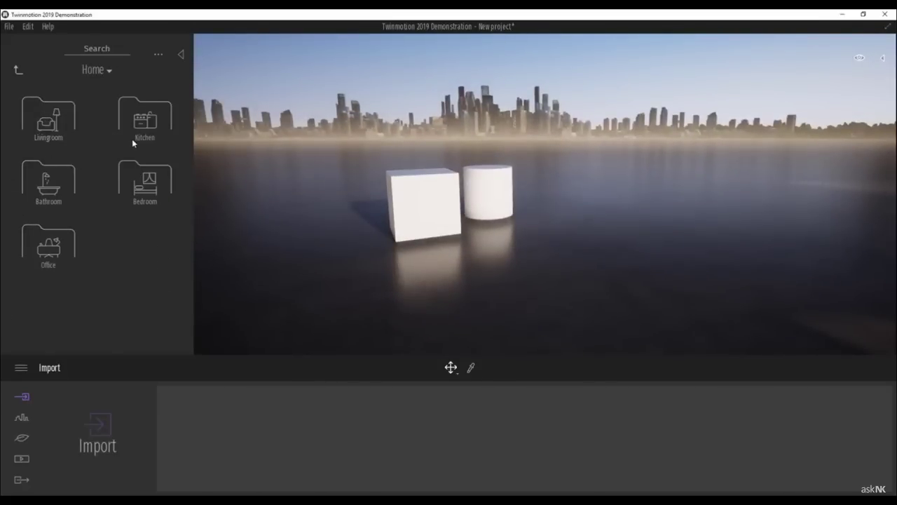
click(51, 118)
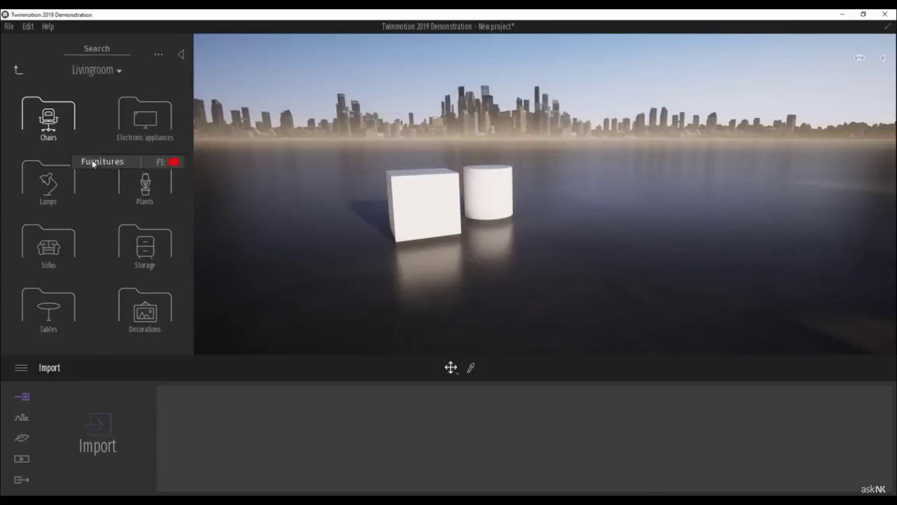
click(51, 118)
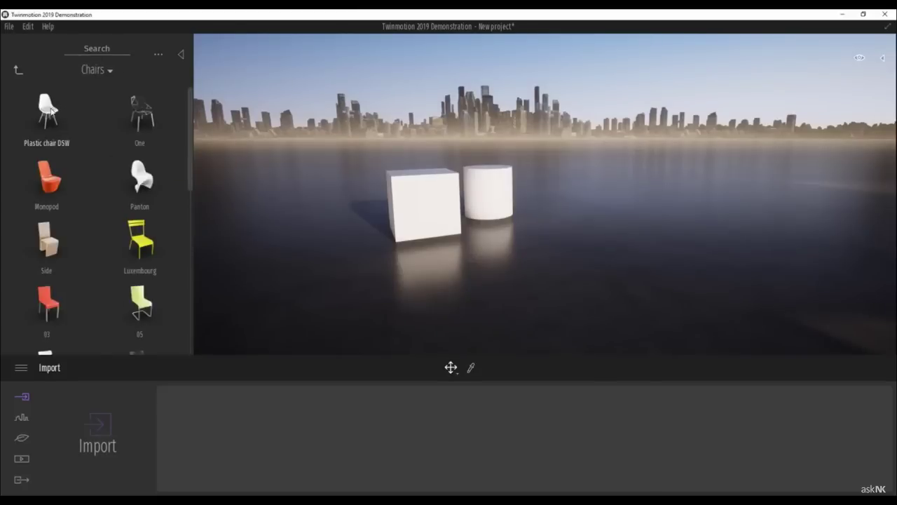
drag(48, 111, 451, 217)
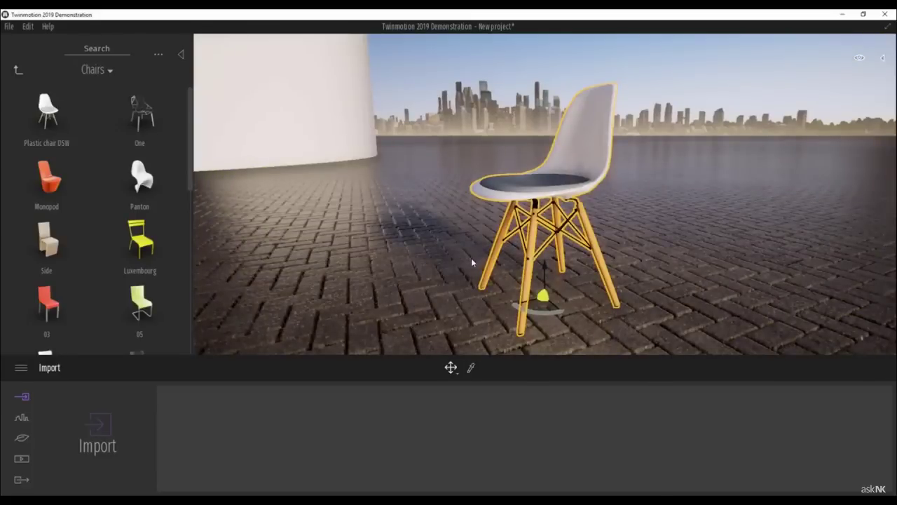
Copy the chair sideways as 4 instances spaced 0.57 m apart to form a row.
shift+middle_drag(473, 263, 557, 283)
scroll(621, 275, down, 2)
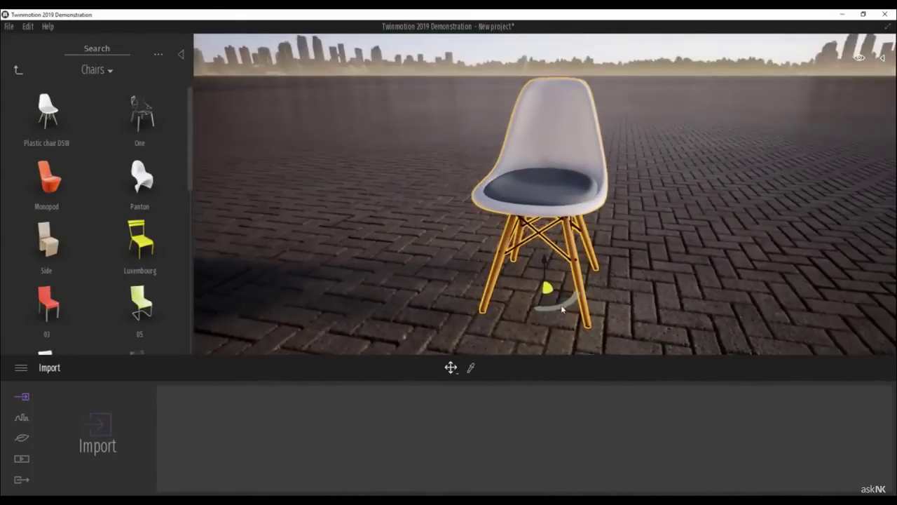
scroll(621, 274, down, 3)
scroll(623, 276, up, 3)
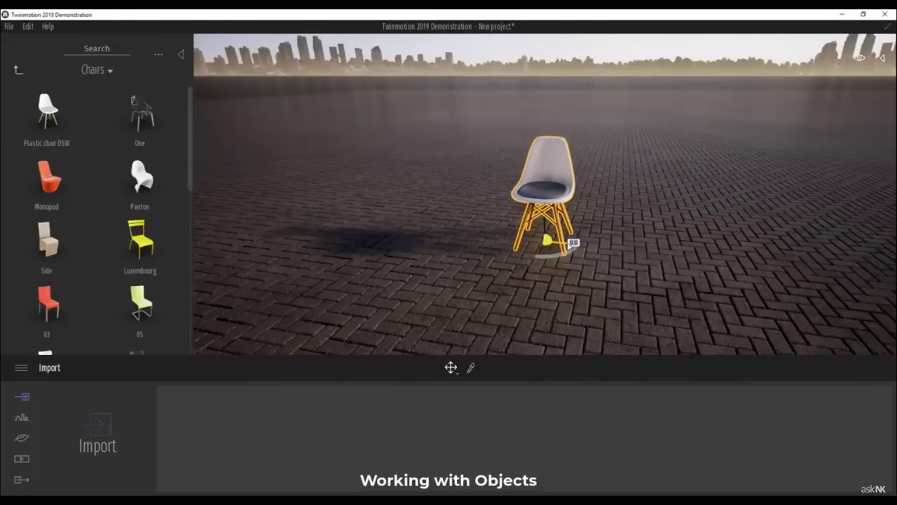
alt+drag(572, 245, 503, 243)
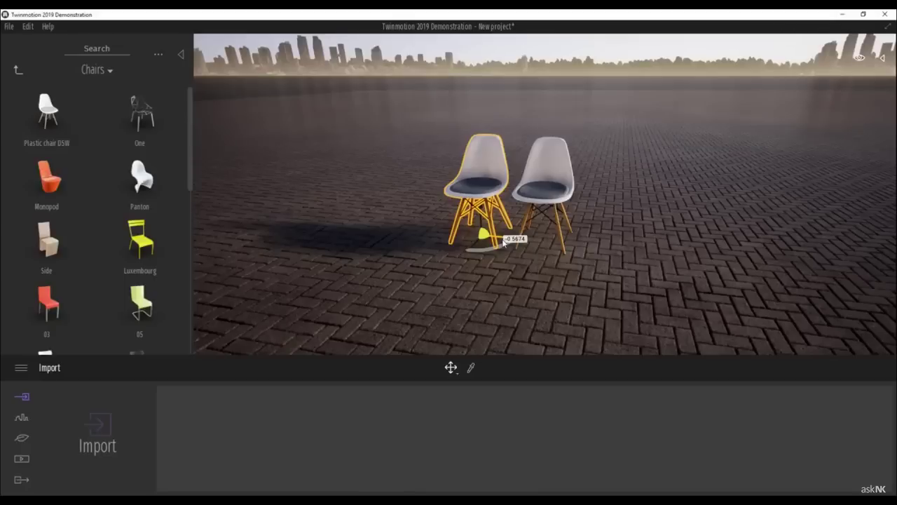
alt+drag(503, 242, 503, 243)
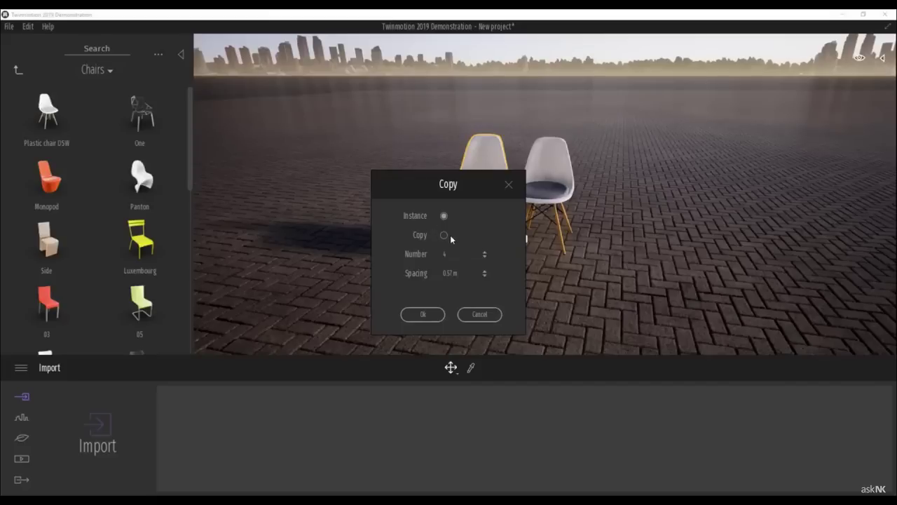
click(422, 314)
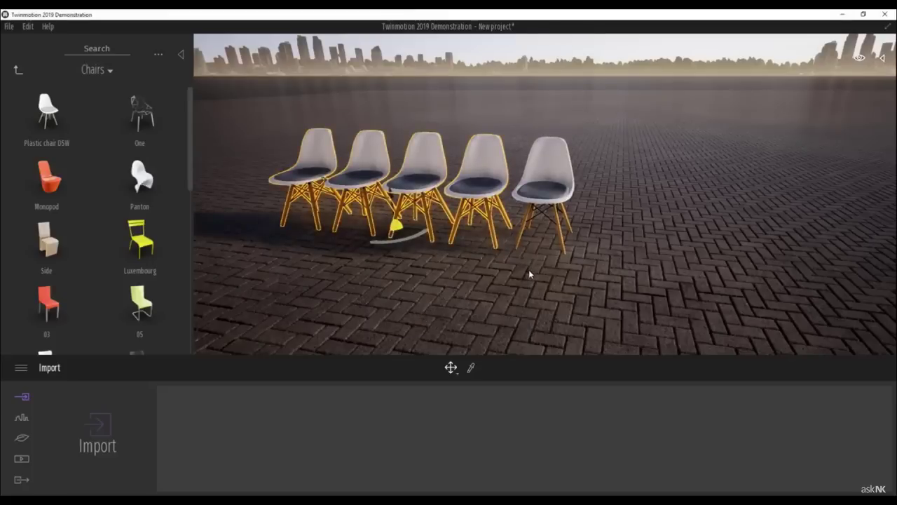
Copy the four selected chairs in front of the row as 1 instance with 1.44 m spacing.
shift+middle_drag(396, 226, 421, 226)
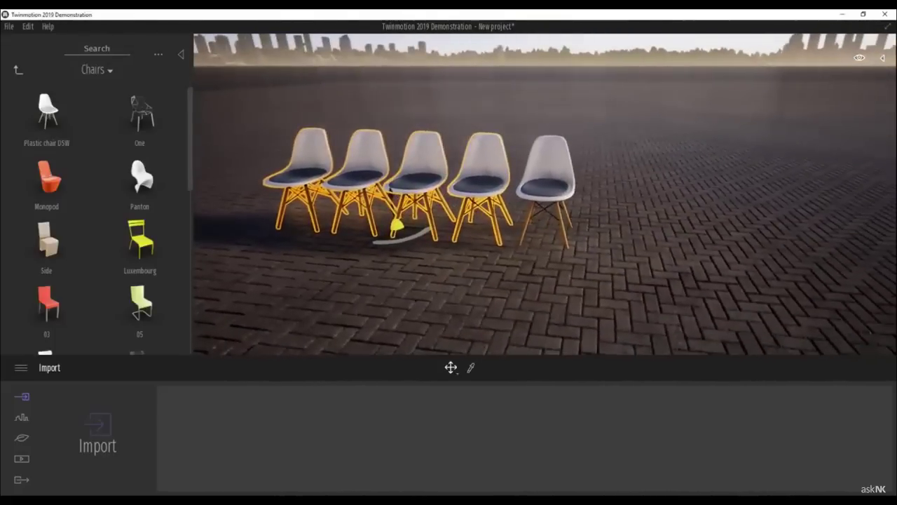
scroll(524, 207, down, 3)
shift+middle_drag(538, 253, 505, 246)
scroll(492, 241, up, 3)
drag(473, 241, 448, 245)
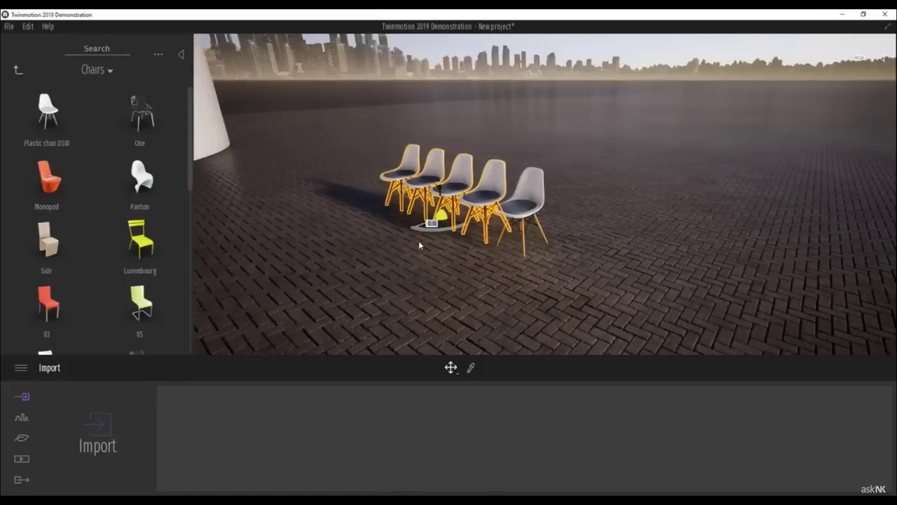
click(426, 225)
drag(428, 226, 303, 282)
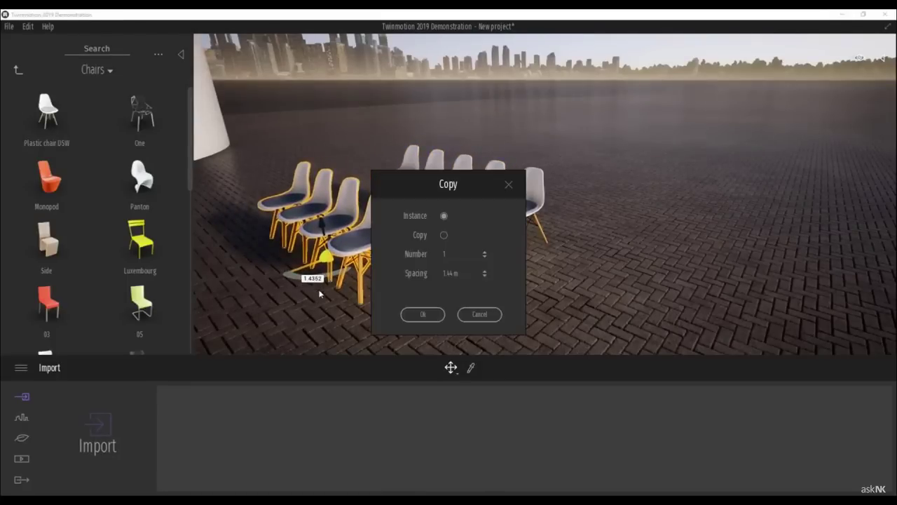
click(424, 314)
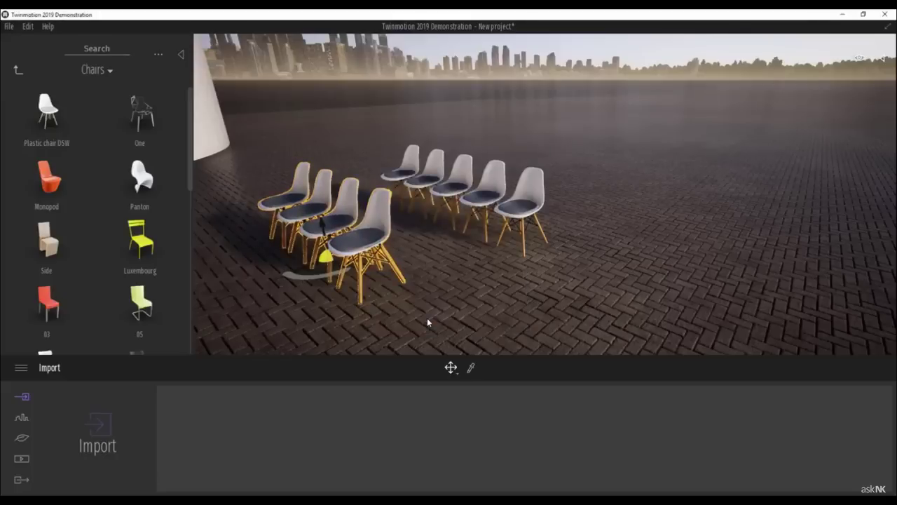
Rotate the copied row of chairs about its vertical axis to face the original row.
mouse_move(319, 278)
mouse_down()
mouse_move(297, 280)
mouse_move(306, 283)
mouse_up()
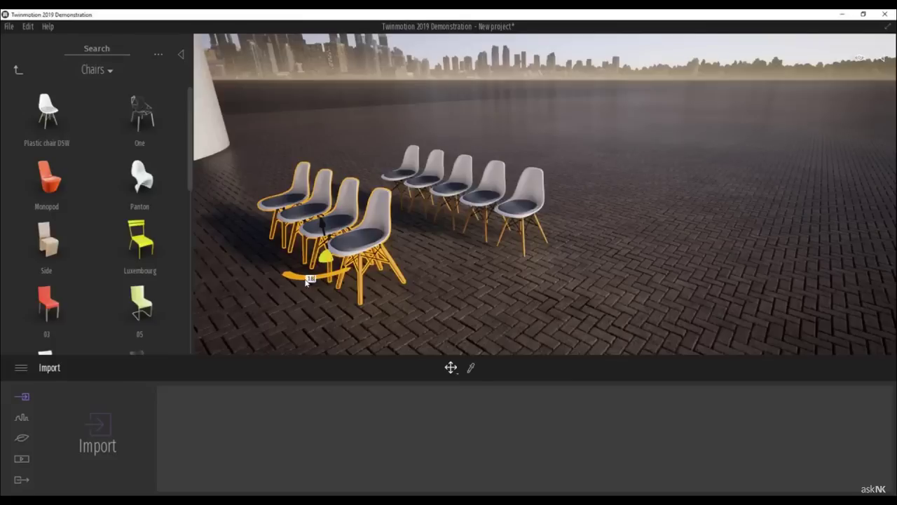
drag(306, 282, 305, 282)
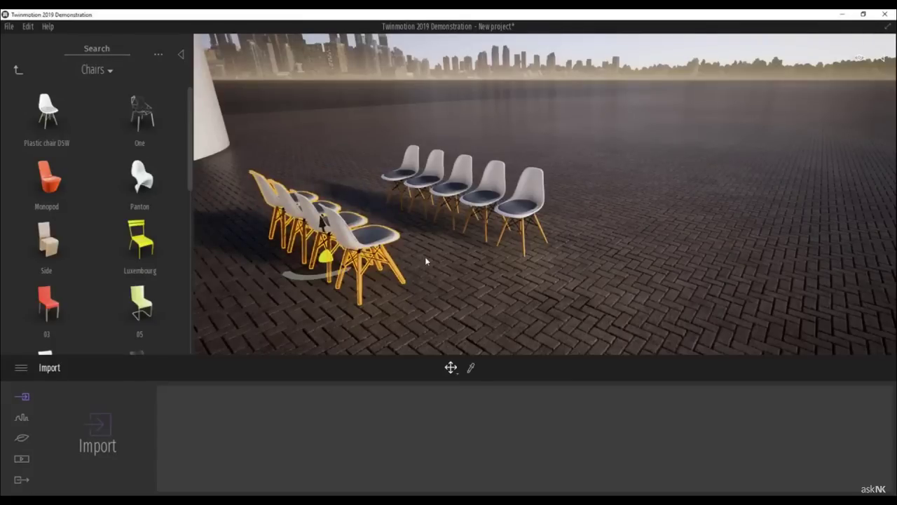
mouse_move(452, 271)
shift+middle_down()
mouse_move(410, 260)
mouse_move(447, 261)
shift+middle_up()
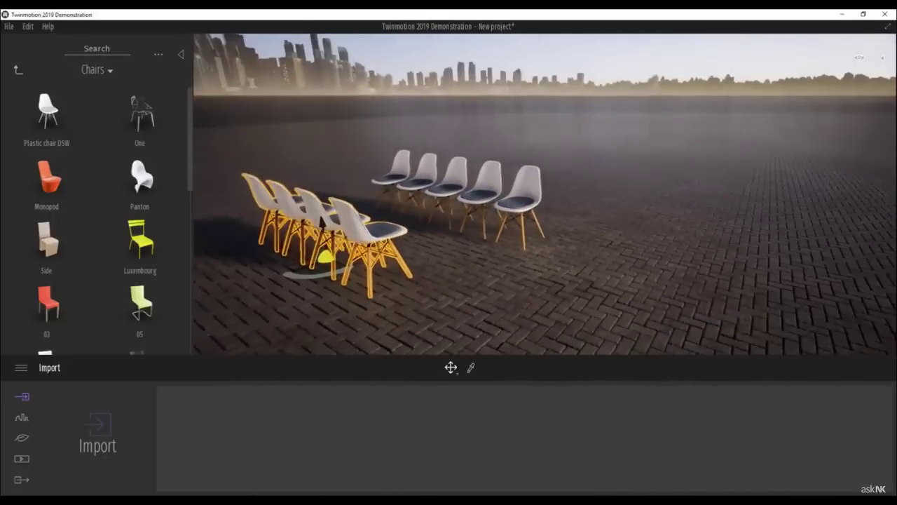
mouse_move(299, 279)
mouse_down()
mouse_move(339, 271)
mouse_move(284, 281)
mouse_move(314, 288)
mouse_move(293, 283)
mouse_move(303, 286)
mouse_up()
key(ctrl+z)
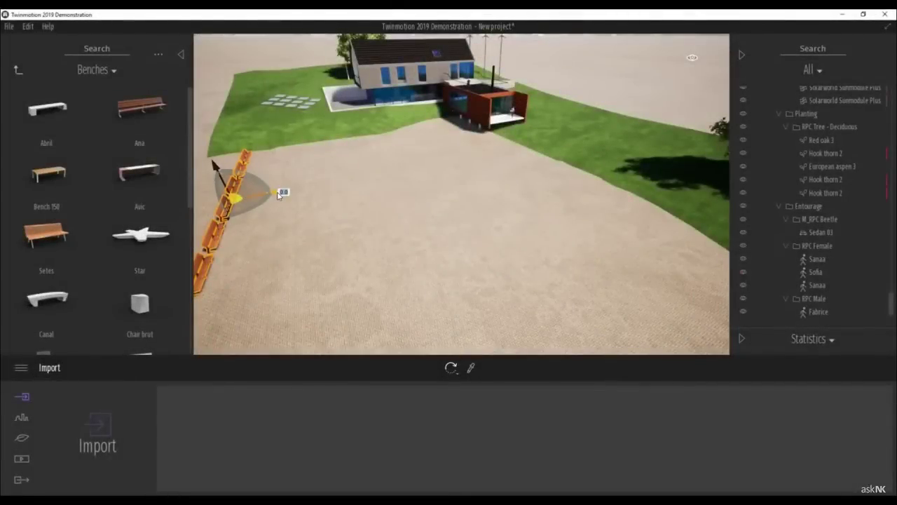
Copy the whole row of benches across the paved area toward the house as 1 instance spaced 19.53 m, and rotate the copied row.
ctrl+click(203, 275)
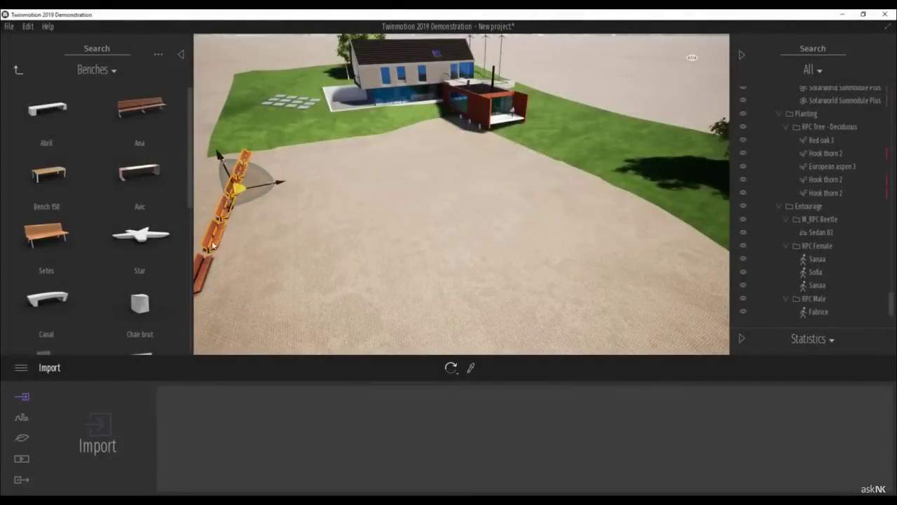
drag(212, 244, 205, 272)
click(223, 221)
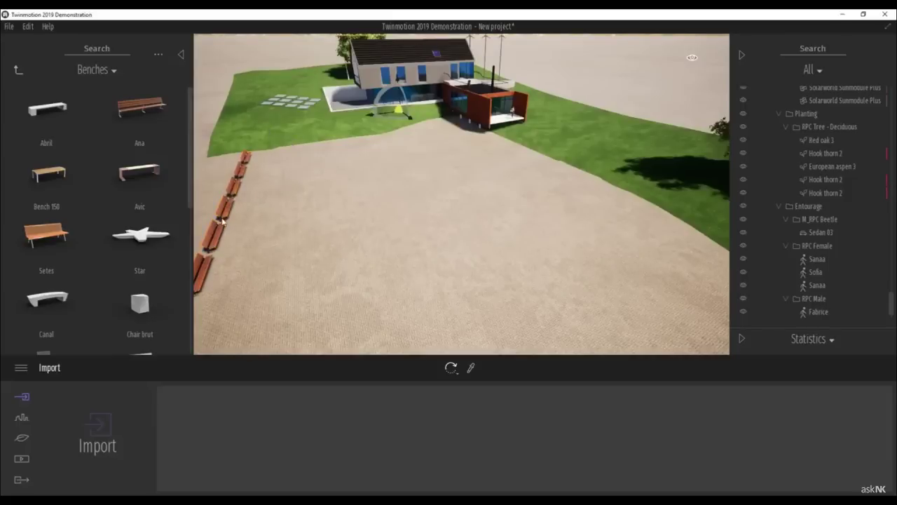
click(215, 242)
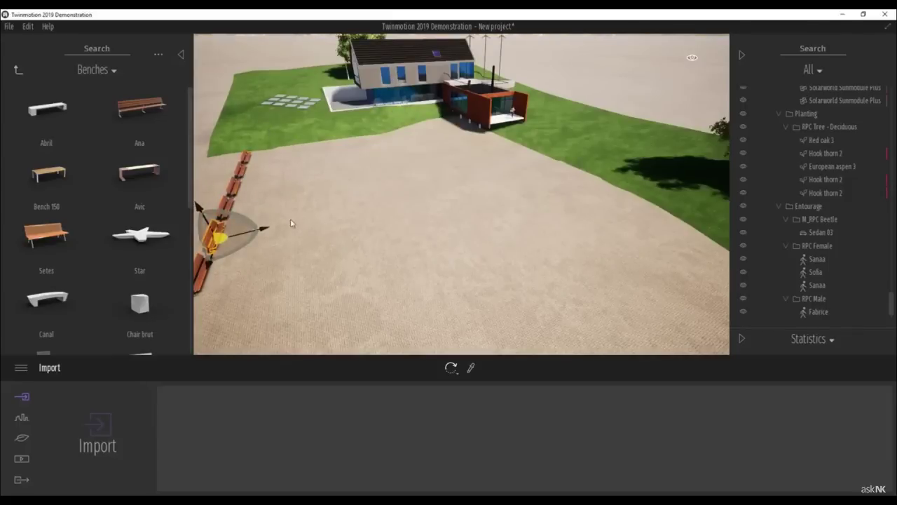
click(239, 173)
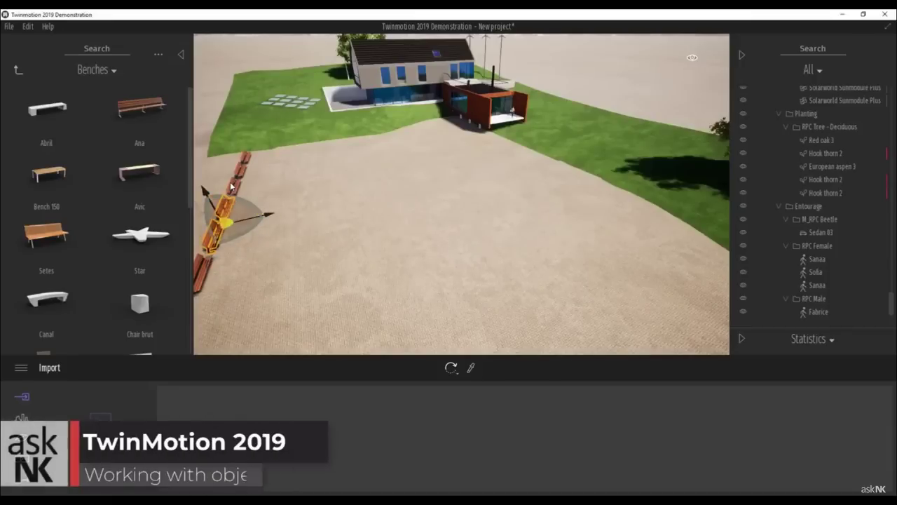
ctrl+click(241, 168)
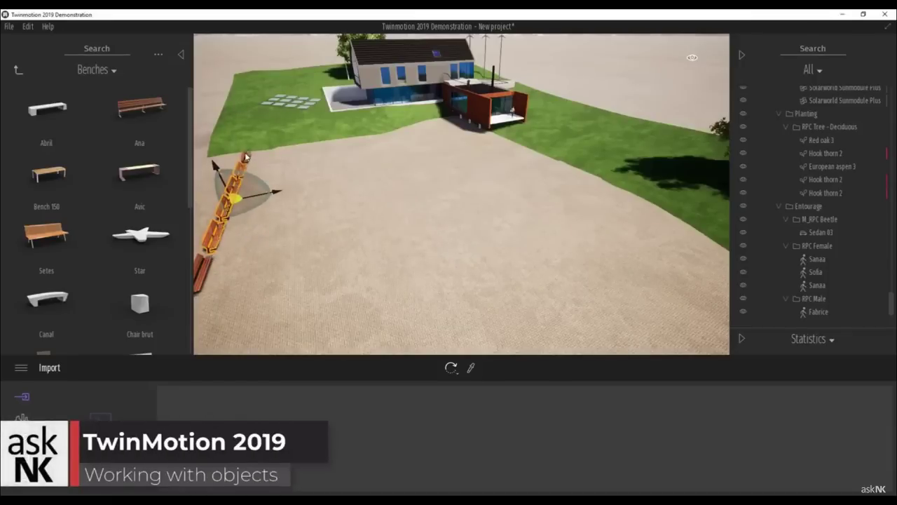
ctrl+click(245, 158)
ctrl+click(206, 271)
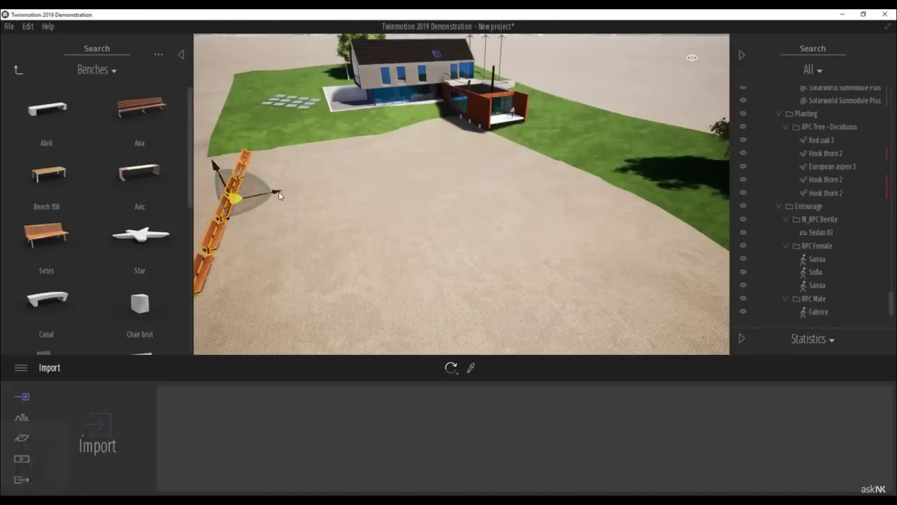
drag(283, 189, 471, 168)
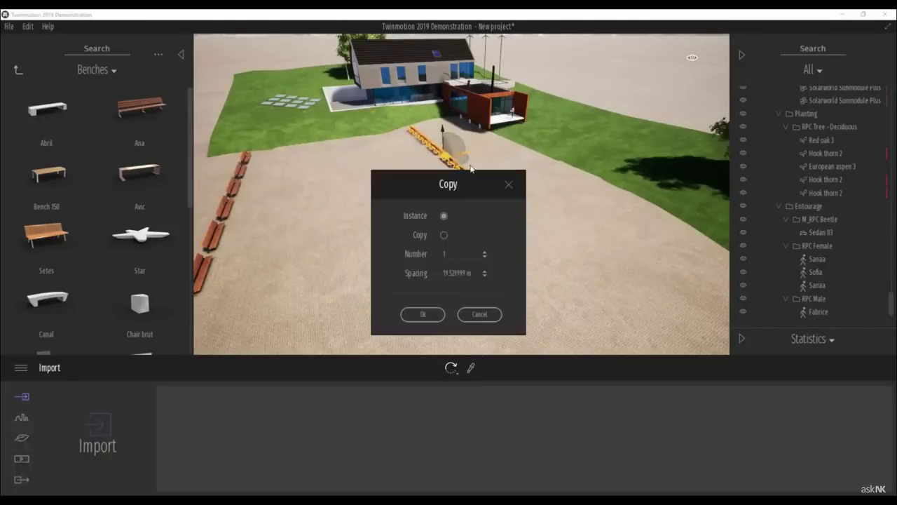
click(424, 314)
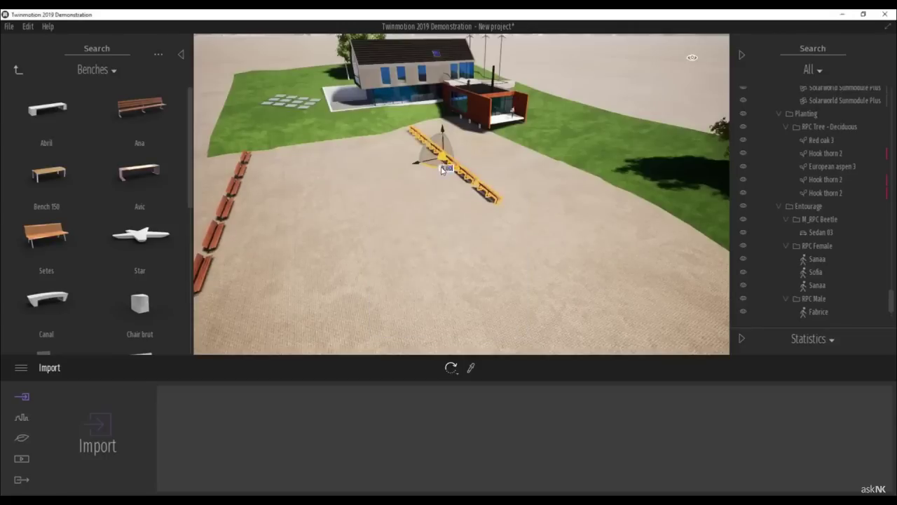
drag(443, 171, 382, 121)
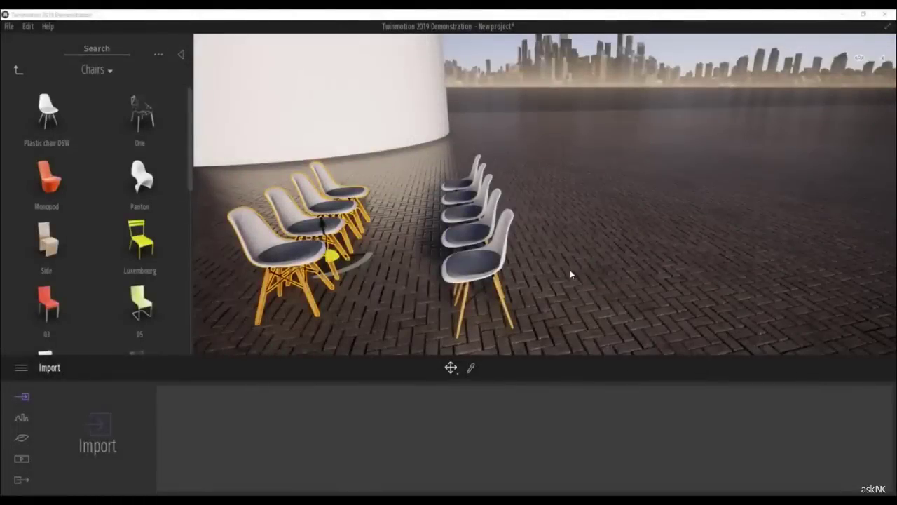
Inspect the two facing rows of chairs from several angles.
shift+middle_drag(568, 280, 692, 288)
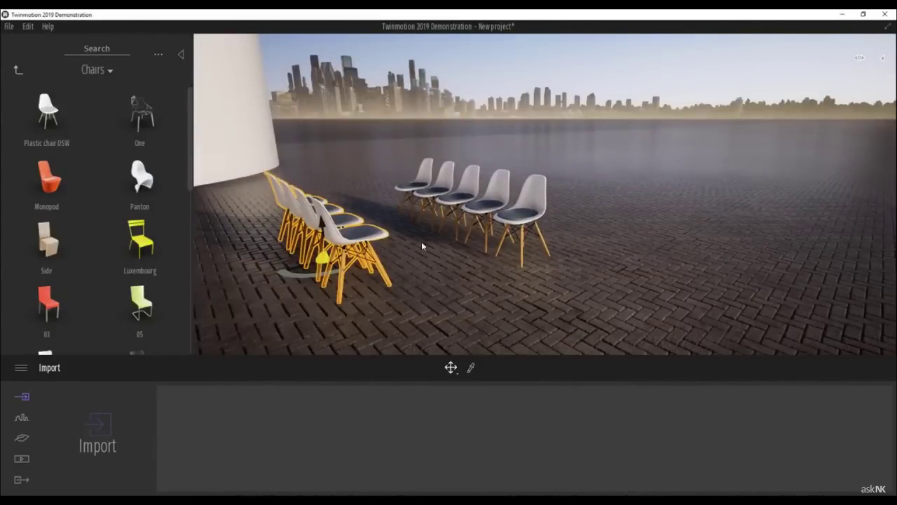
middle_drag(465, 214, 451, 239)
middle_drag(439, 233, 464, 214)
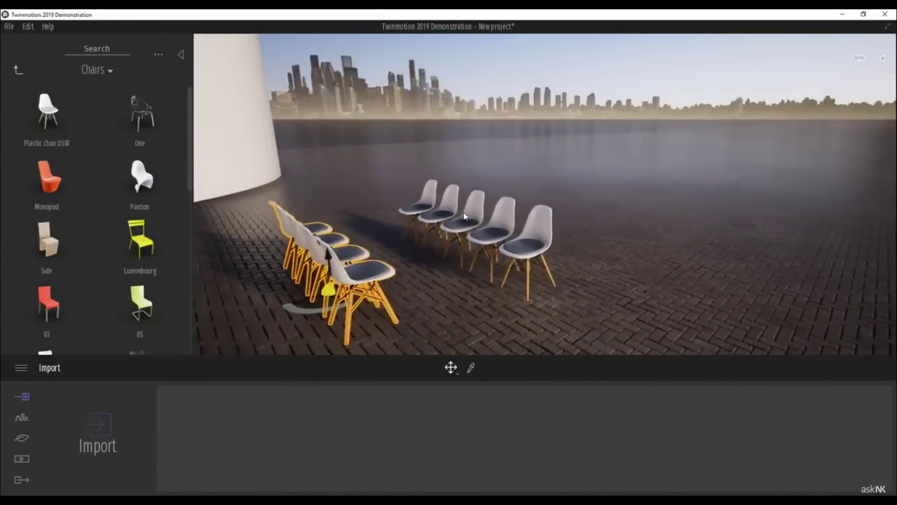
shift+middle_drag(386, 259, 321, 232)
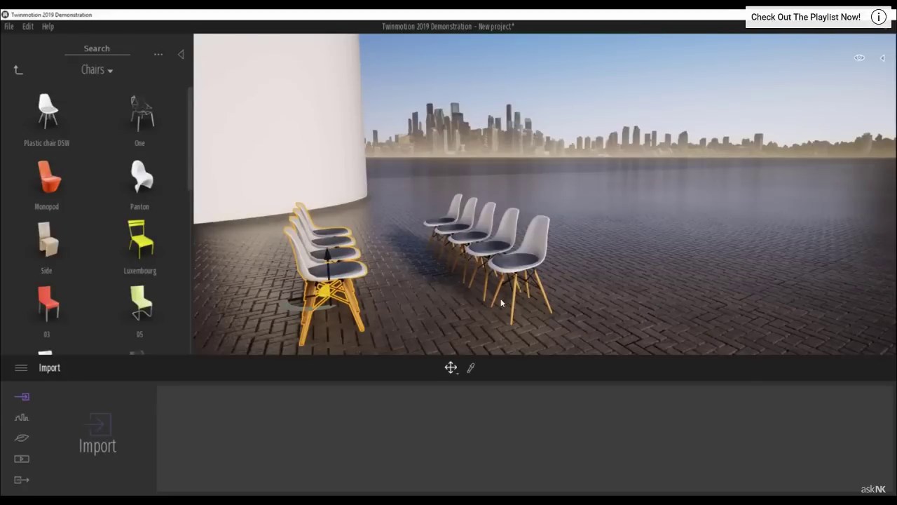
middle_drag(481, 303, 454, 306)
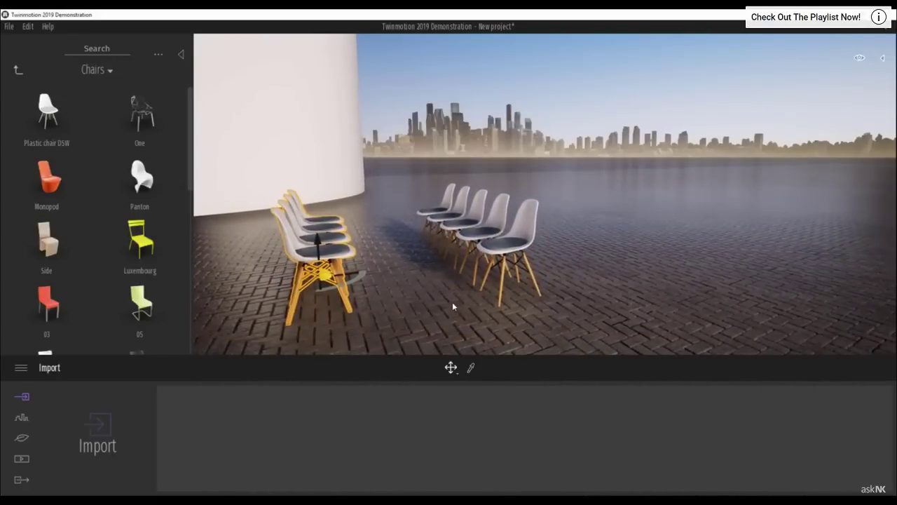
right_drag(453, 306, 446, 306)
shift+middle_drag(446, 307, 455, 307)
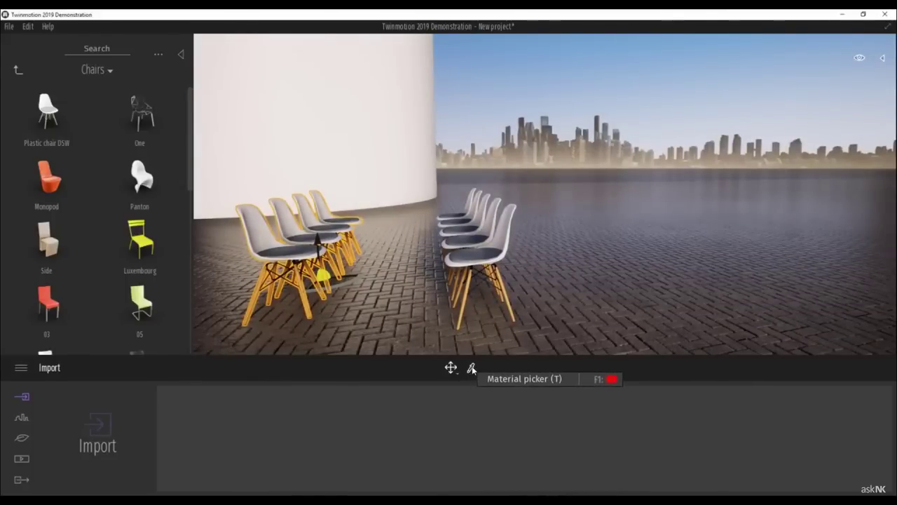
Pick the white material of the large cylinder and lower its reflection.
shift+middle_drag(497, 324, 391, 323)
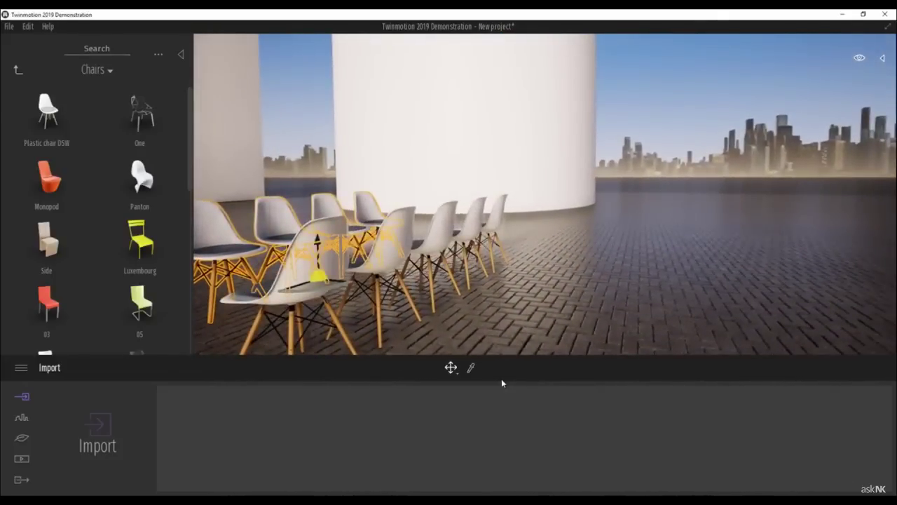
click(473, 366)
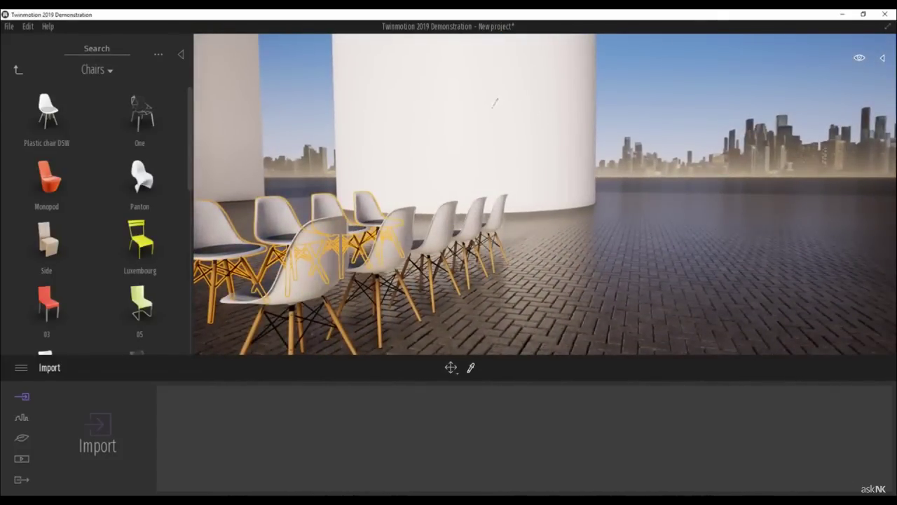
click(524, 117)
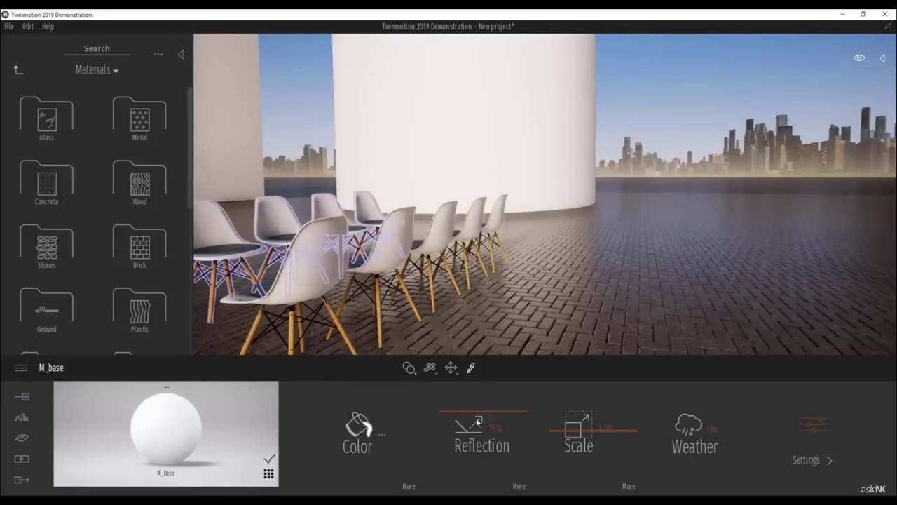
drag(483, 410, 495, 433)
drag(581, 436, 579, 443)
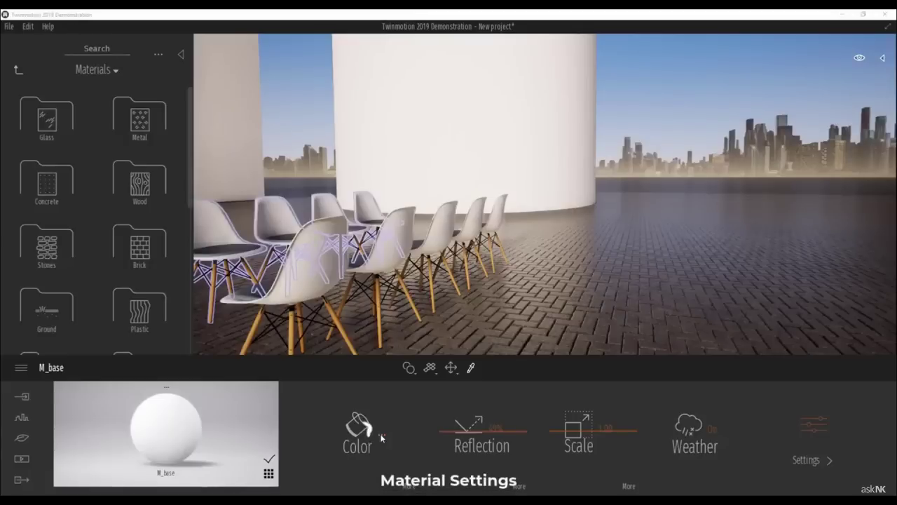
Change the cylinder material's color to pink FF4A73.
click(382, 434)
mouse_move(392, 245)
mouse_down()
mouse_move(411, 243)
mouse_move(397, 233)
mouse_move(406, 239)
mouse_up()
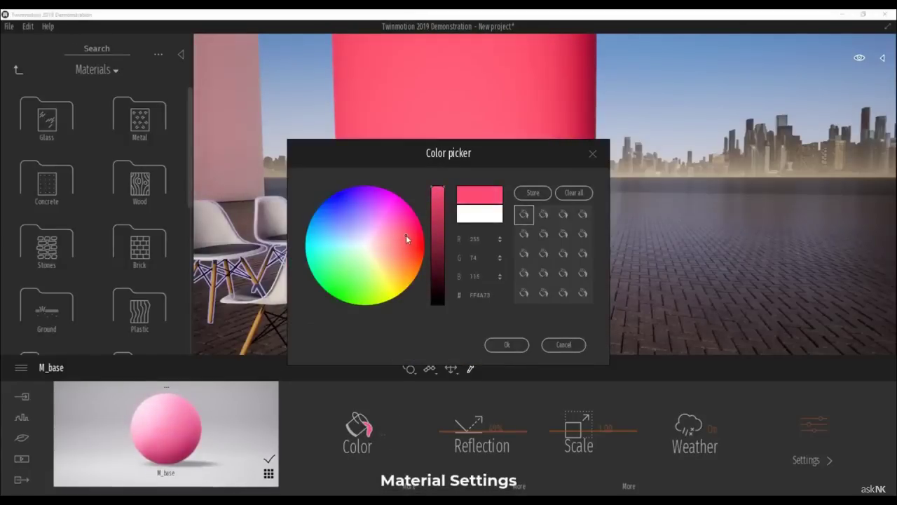
click(507, 344)
shift+middle_drag(587, 278, 588, 278)
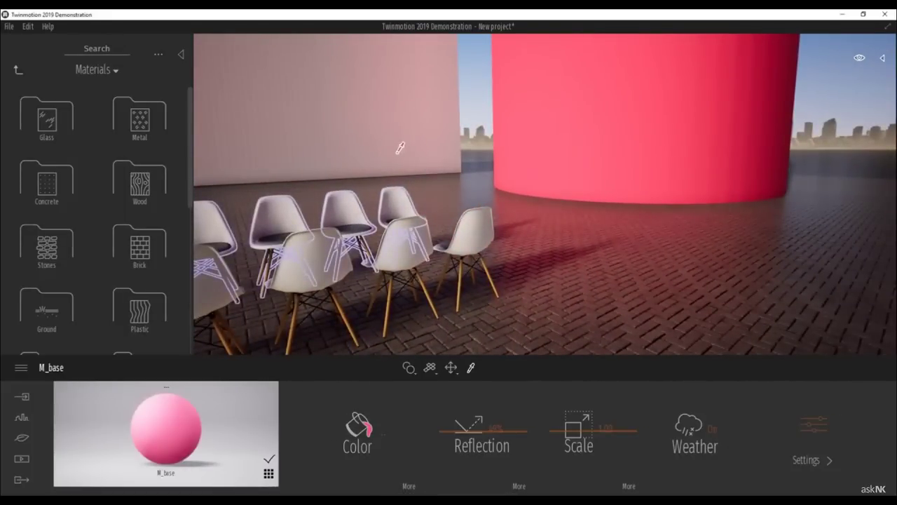
Pick the paving material of the ground and set its texture scale to 2.58.
shift+middle_drag(614, 259, 614, 260)
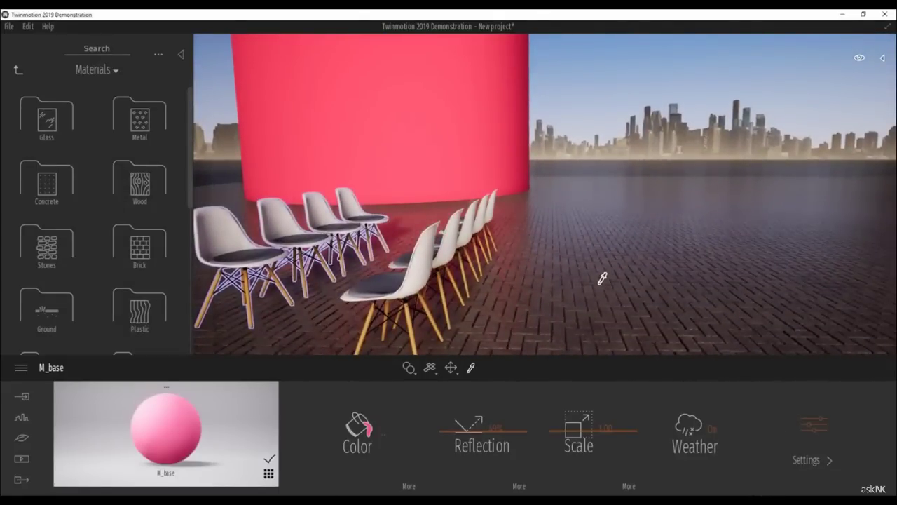
click(602, 279)
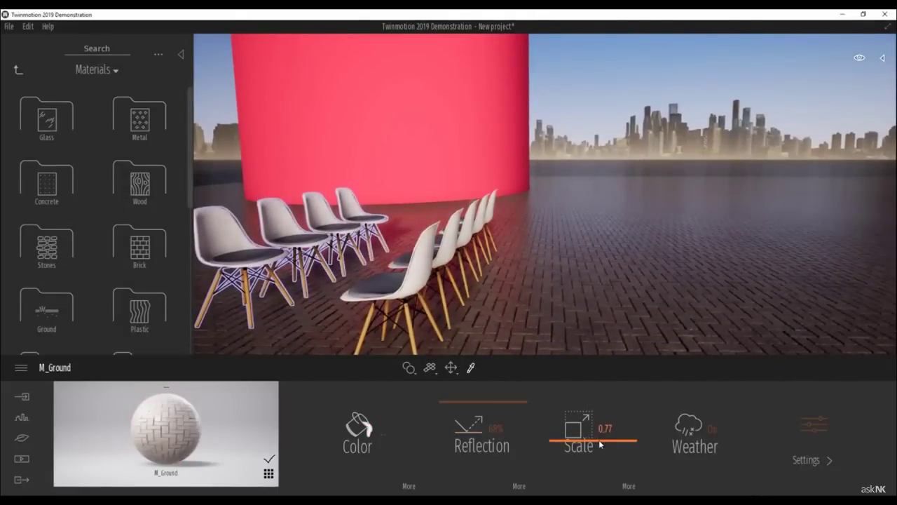
drag(599, 444, 620, 440)
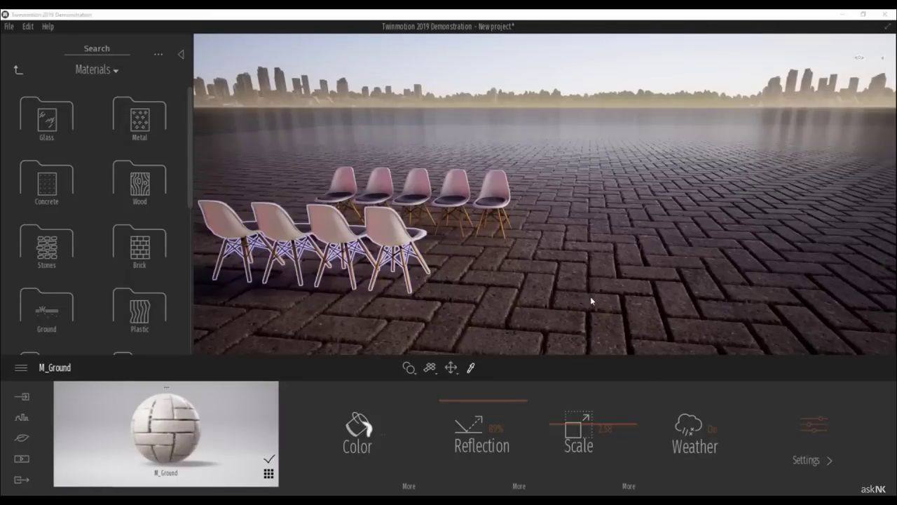
middle_drag(593, 299, 592, 293)
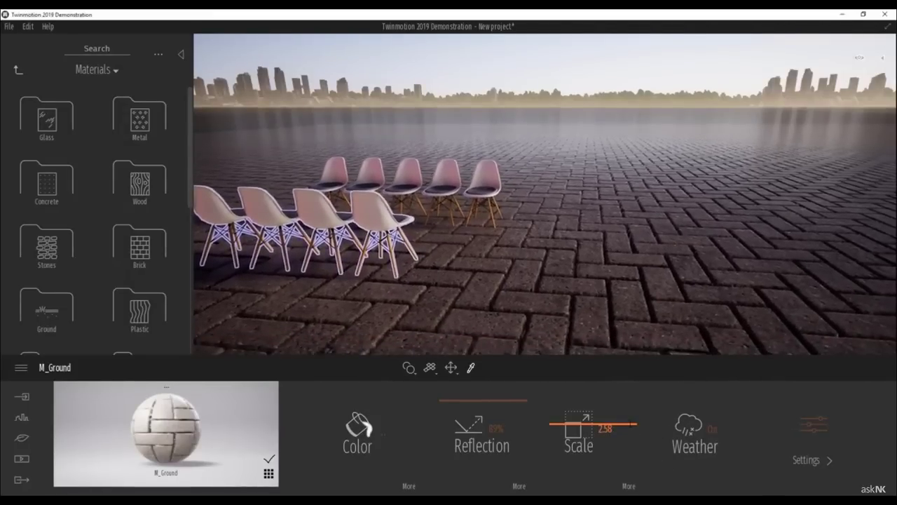
drag(581, 429, 584, 425)
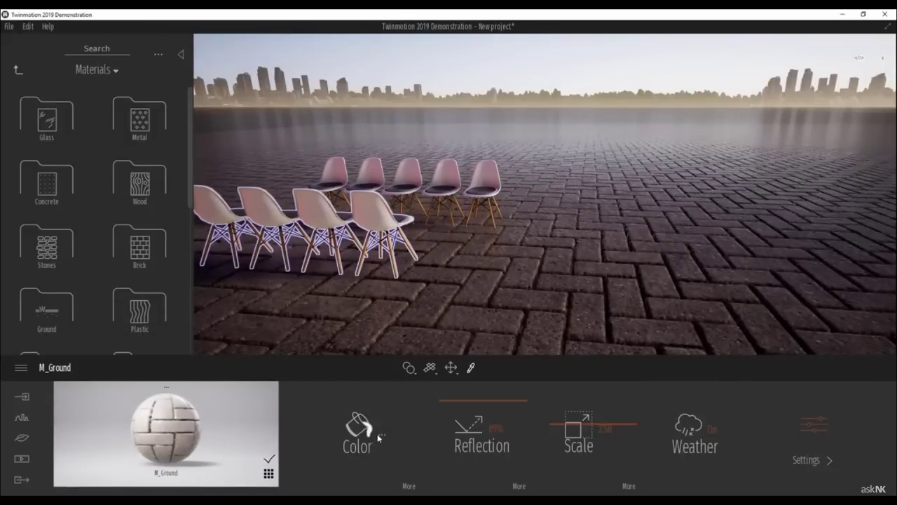
click(379, 435)
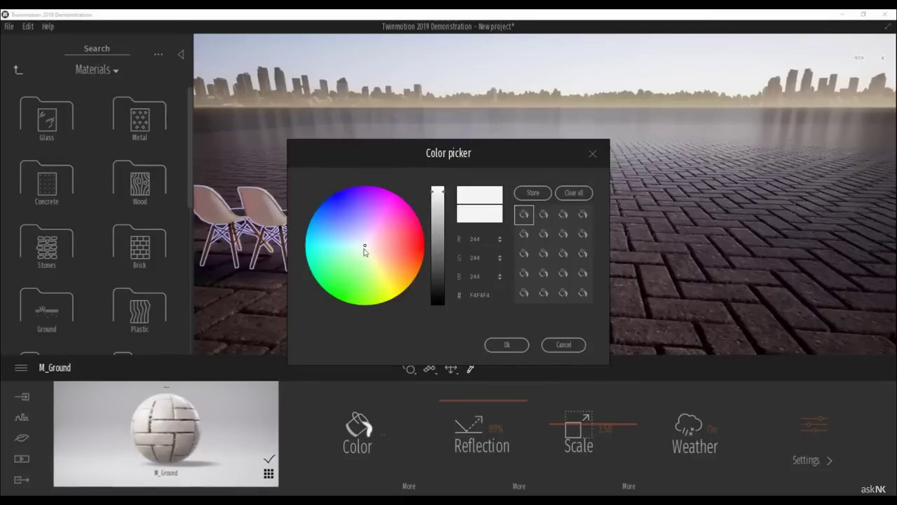
mouse_move(366, 248)
mouse_down()
mouse_move(415, 264)
mouse_move(419, 256)
mouse_move(409, 243)
mouse_move(389, 241)
mouse_move(362, 269)
mouse_move(316, 244)
mouse_move(334, 218)
mouse_move(333, 254)
mouse_move(362, 246)
mouse_up()
click(563, 344)
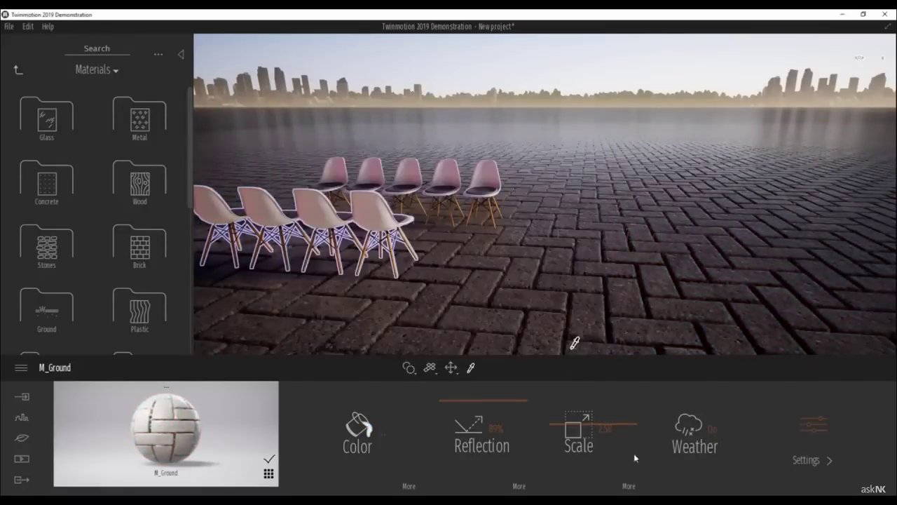
In the ground paving material's settings, set the bump to 96% and both metallicness and glow to 0%.
scroll(621, 241, up, 3)
shift+middle_drag(662, 255, 663, 255)
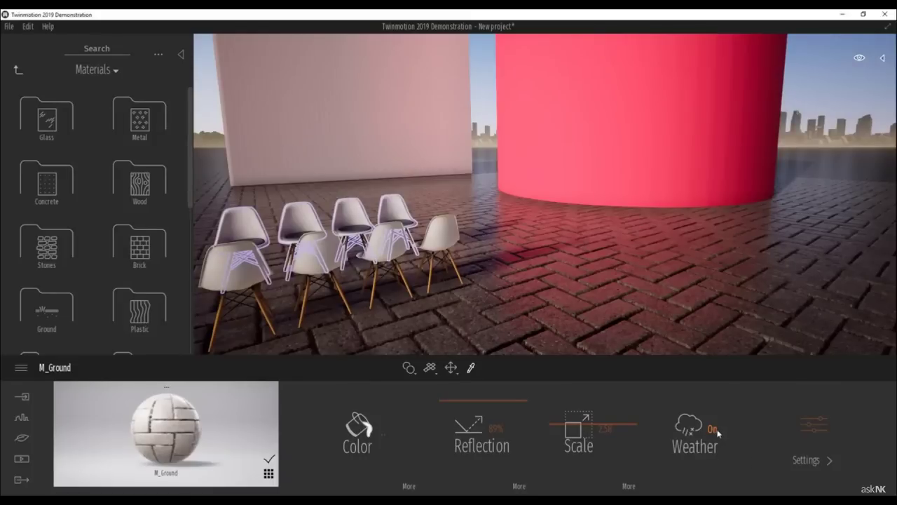
click(451, 369)
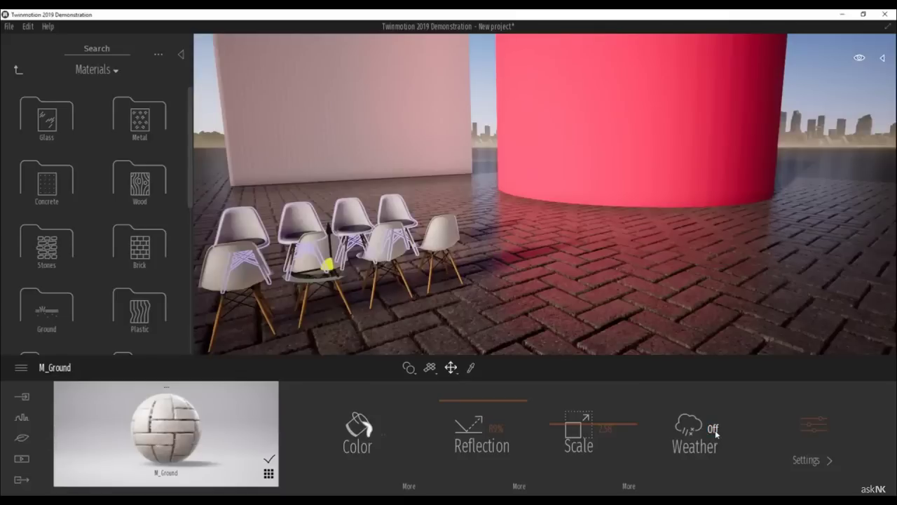
click(820, 463)
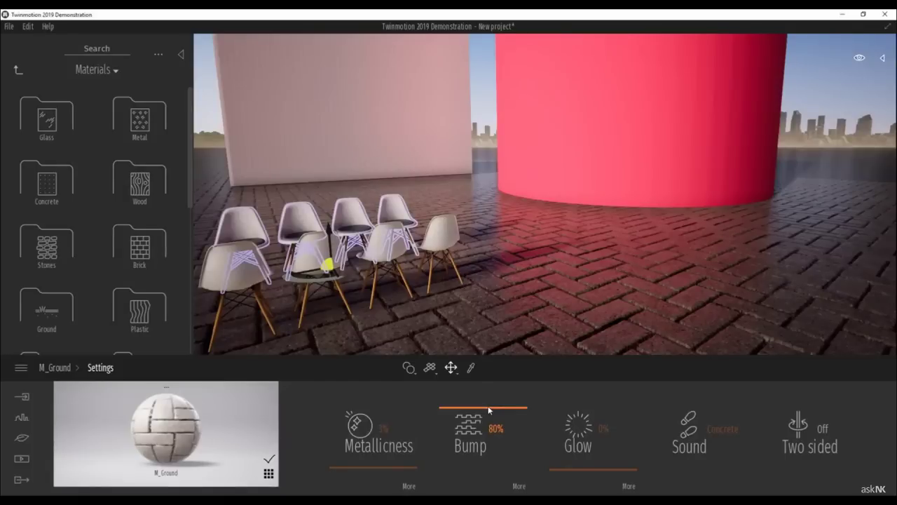
drag(488, 407, 498, 481)
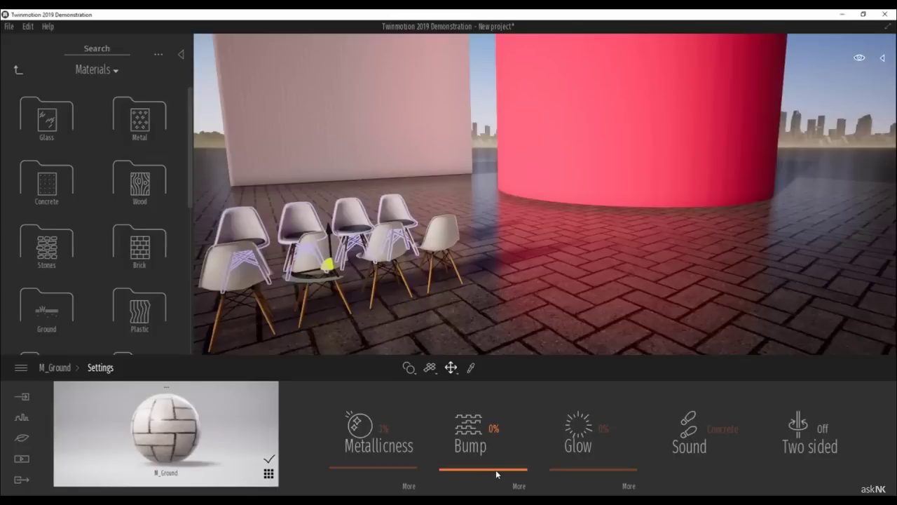
drag(496, 470, 483, 407)
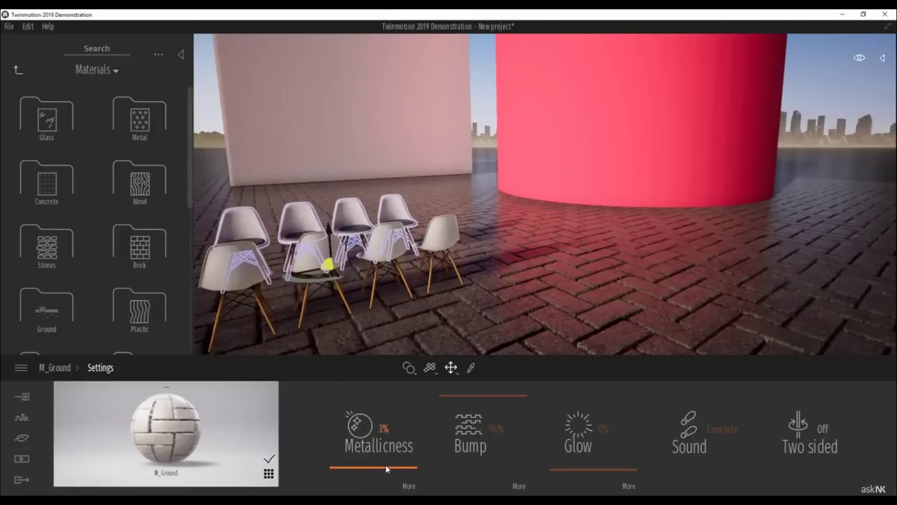
drag(386, 470, 410, 484)
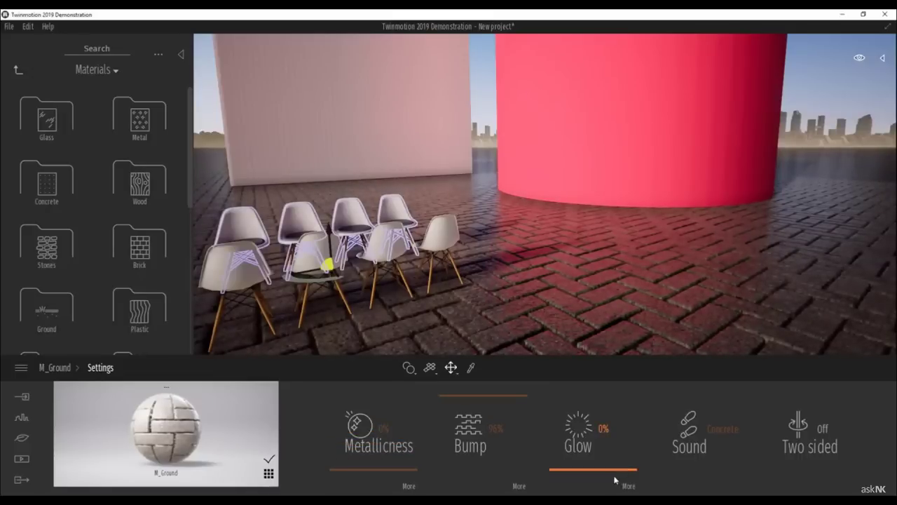
drag(610, 469, 631, 481)
Inspect the ground material's bump texture and the options available for it, then return to the material settings.
click(519, 486)
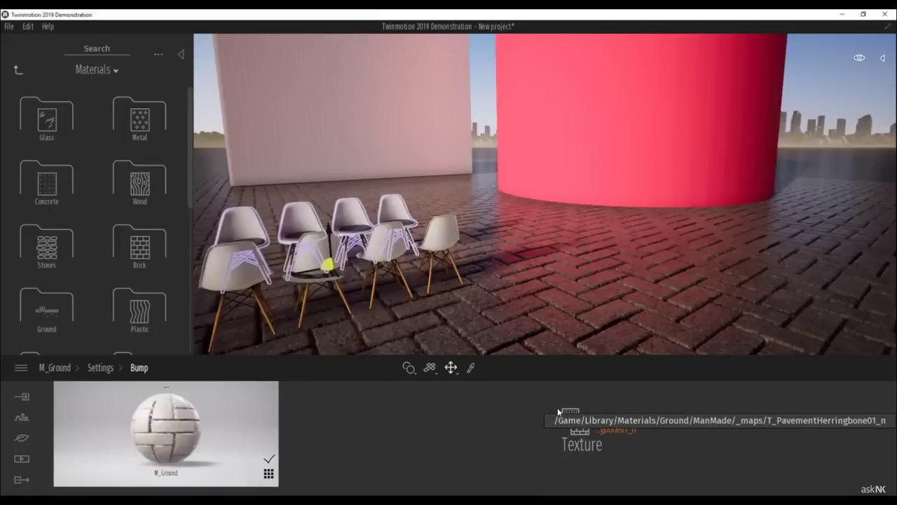
right_click(618, 431)
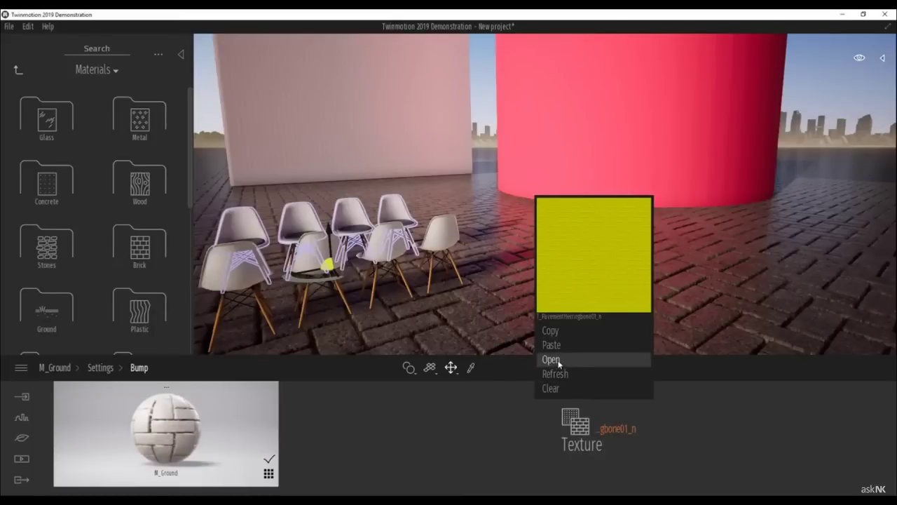
click(98, 368)
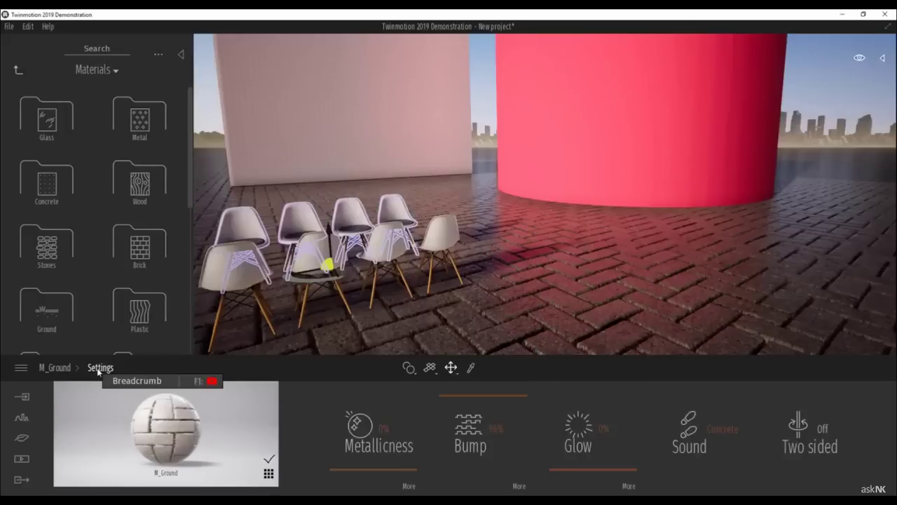
Pick the white plastic material of the chair shells and change its color to magenta.
click(472, 370)
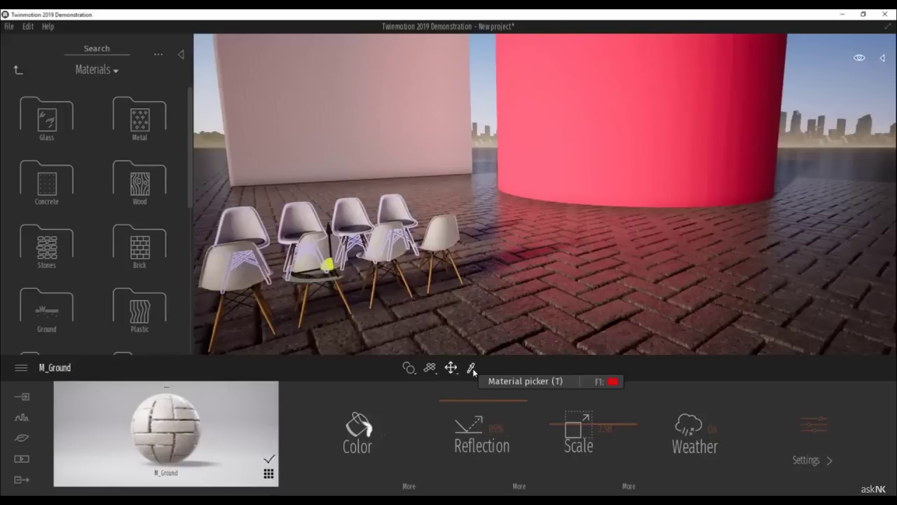
click(471, 368)
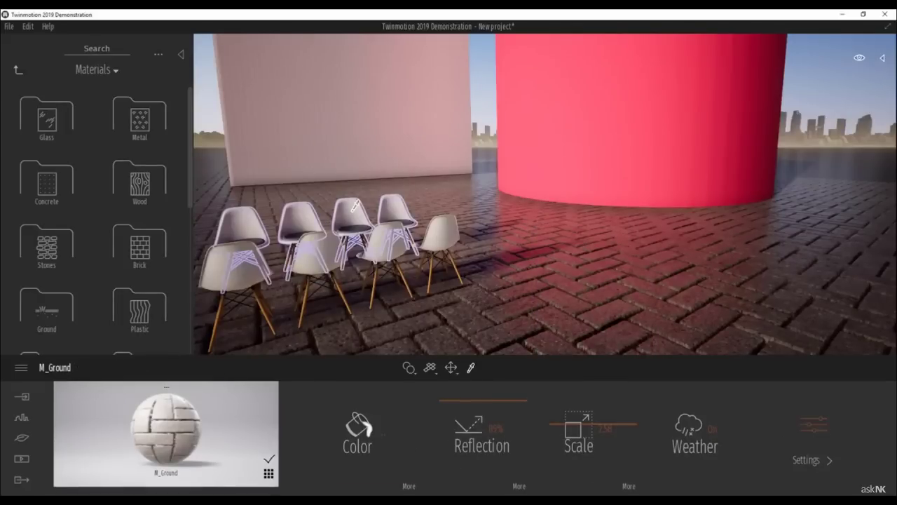
click(356, 206)
click(413, 426)
mouse_move(402, 228)
mouse_down()
mouse_move(396, 218)
mouse_move(390, 224)
mouse_up()
click(507, 344)
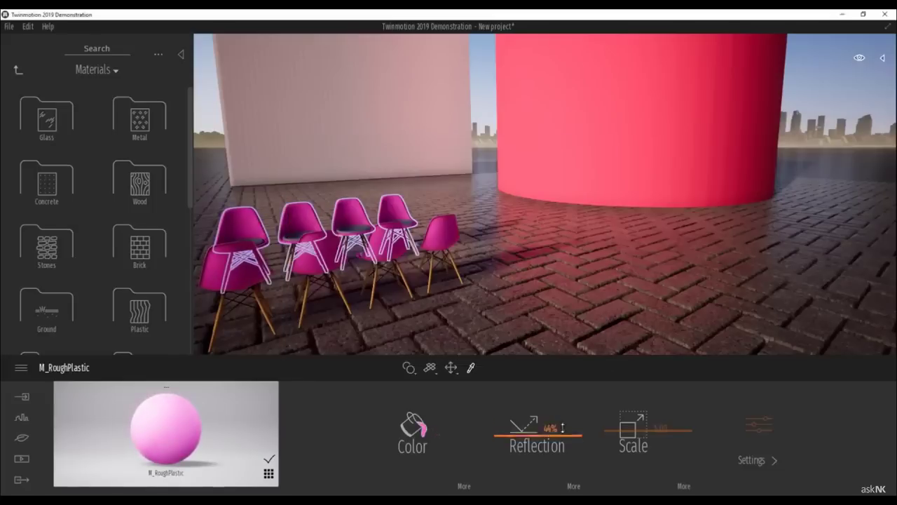
Place Rock 1 from the library's vegetation and landscape rocks on the paving in front of the pink cylinder.
click(20, 72)
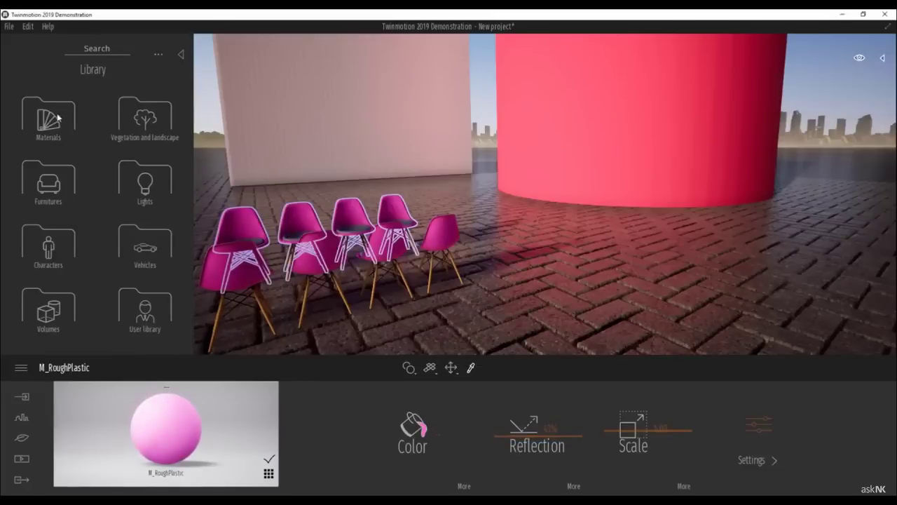
click(160, 122)
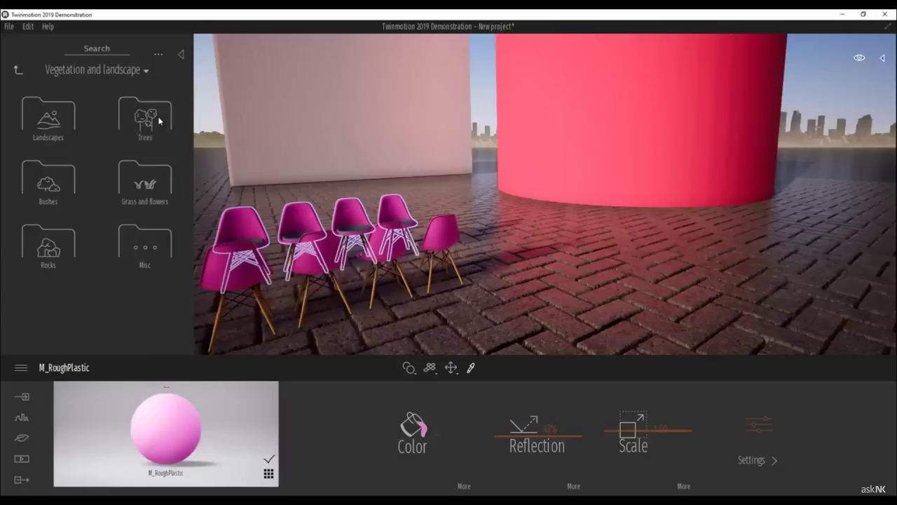
click(51, 253)
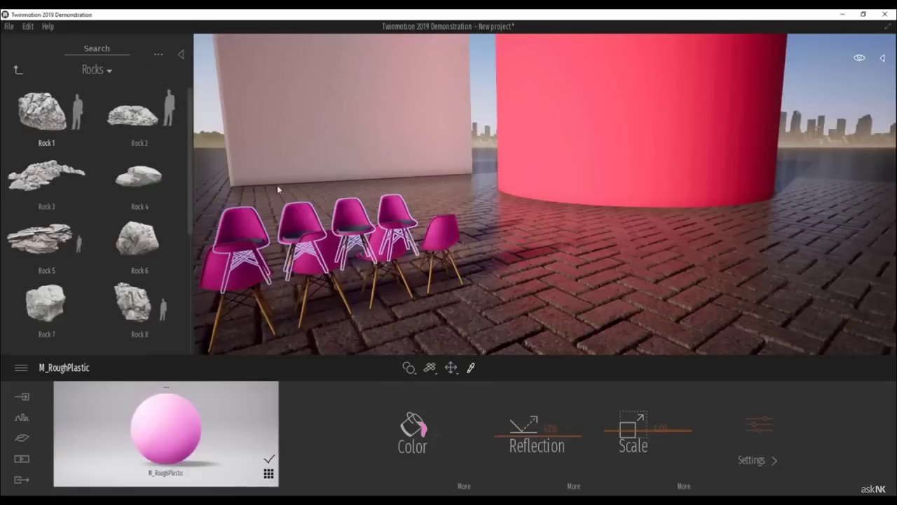
drag(46, 112, 584, 251)
click(470, 367)
click(596, 239)
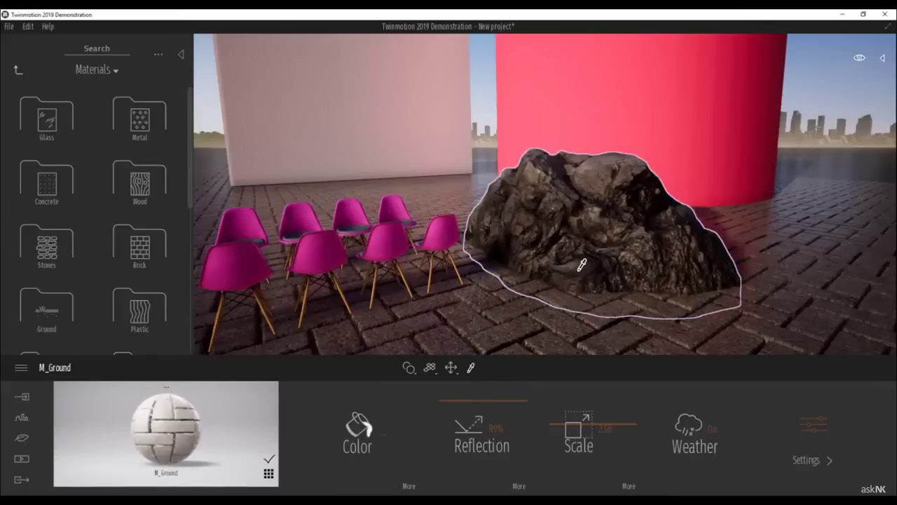
click(358, 428)
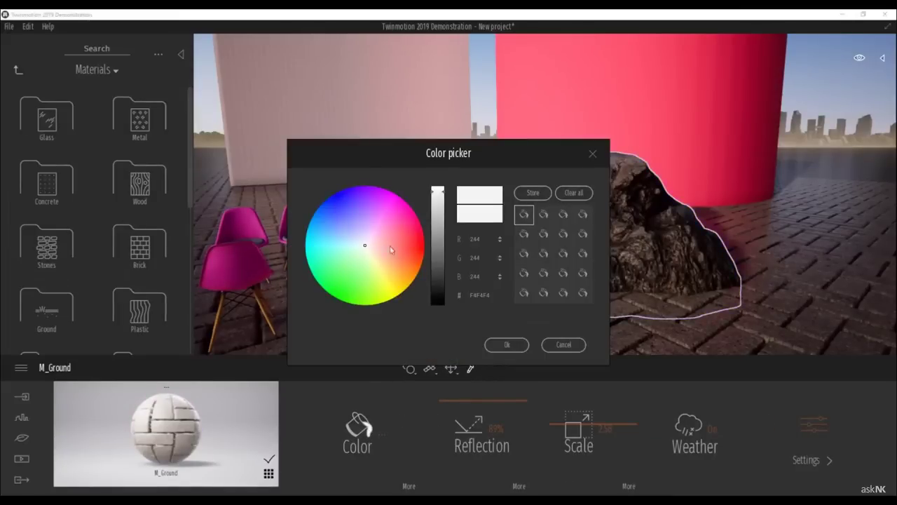
drag(393, 239, 359, 269)
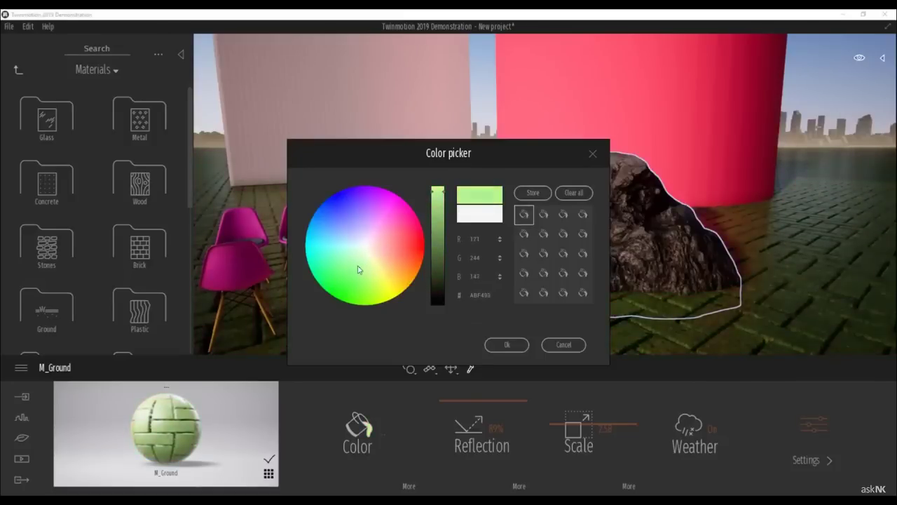
click(571, 345)
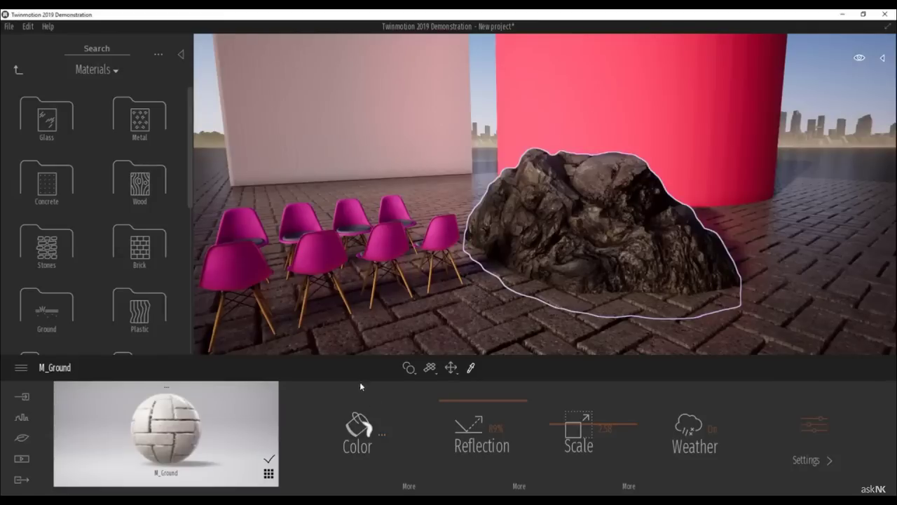
Pick the cotton fabric material of the chairs' seat pads and change its color to blue.
click(294, 236)
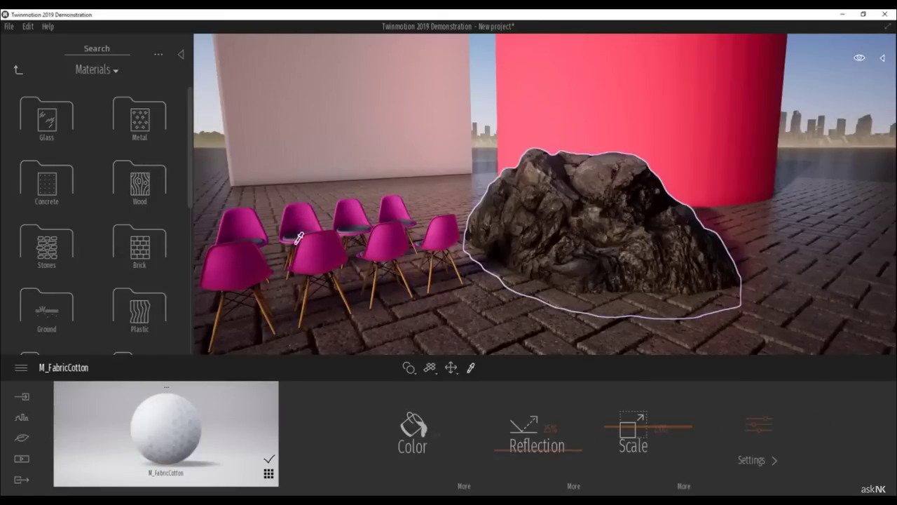
click(427, 425)
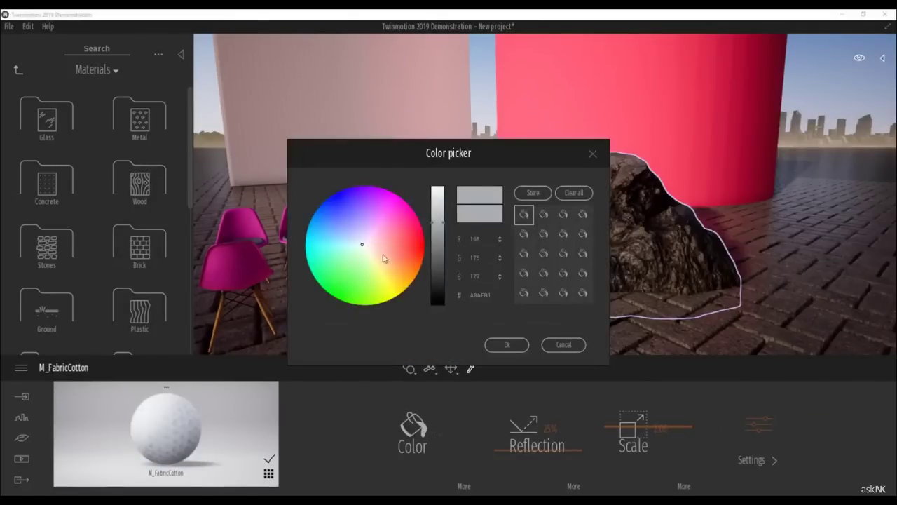
drag(386, 254, 347, 207)
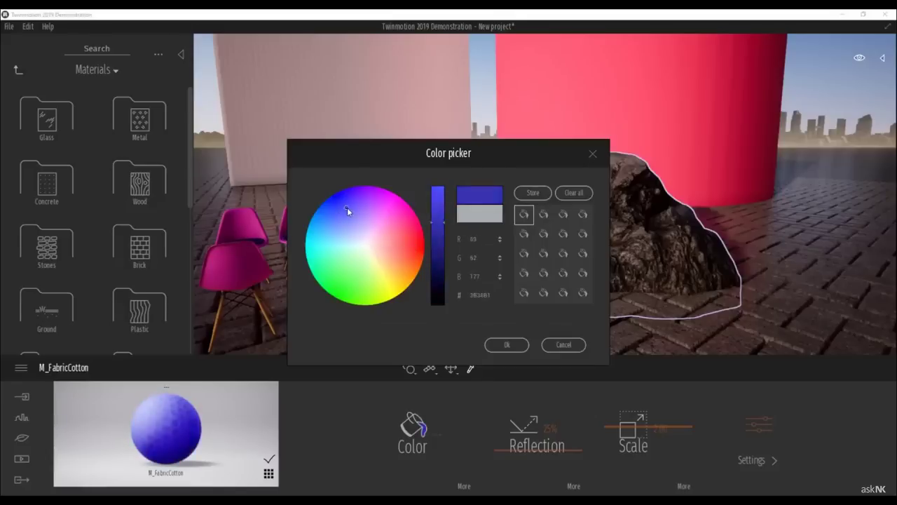
click(507, 344)
Browse the library's vegetation, vehicles, characters, furniture, particles, decals and volumes categories to see what each offers.
click(18, 71)
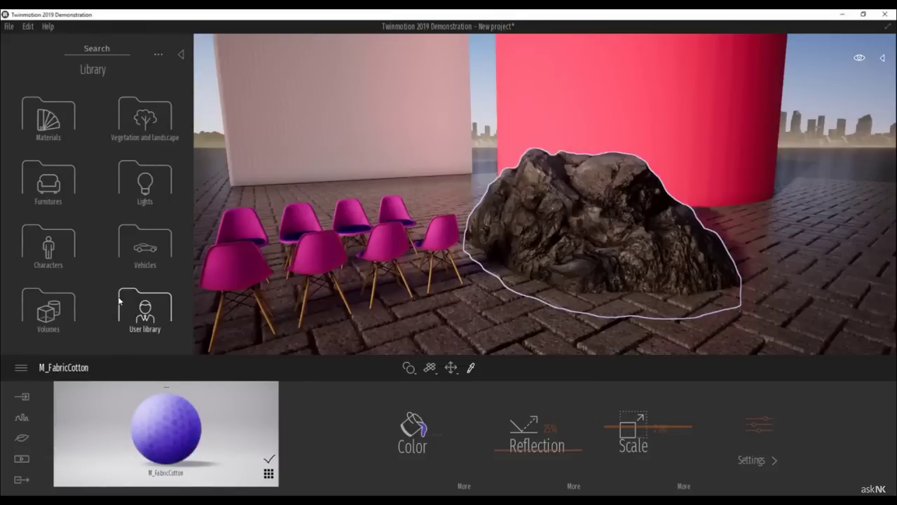
click(125, 130)
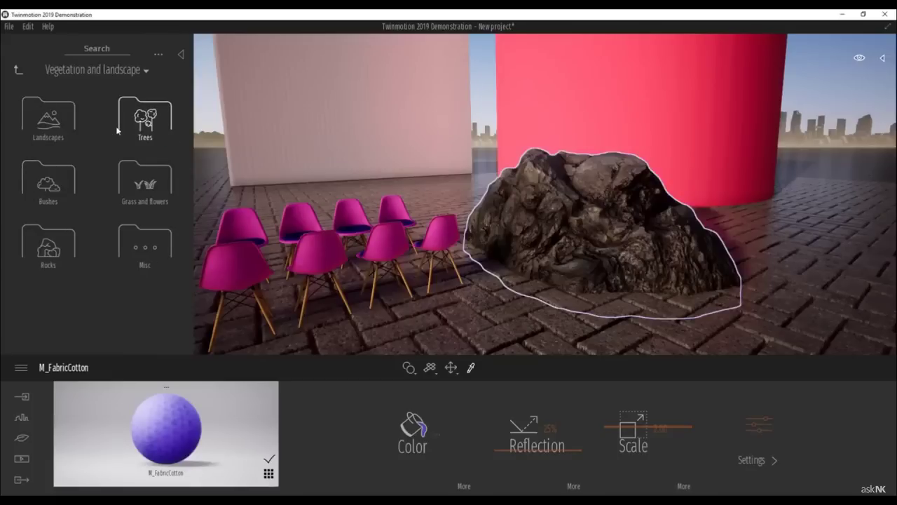
click(19, 70)
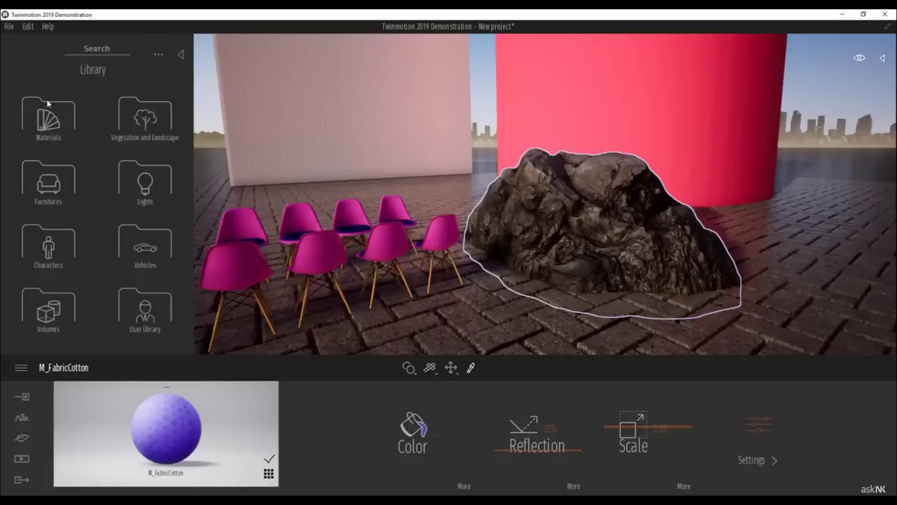
click(128, 252)
click(19, 69)
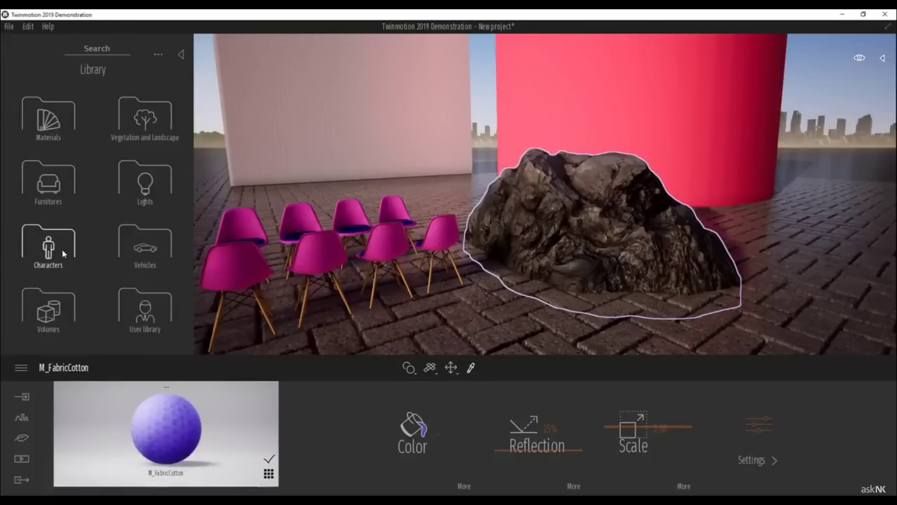
click(48, 246)
click(20, 71)
click(50, 182)
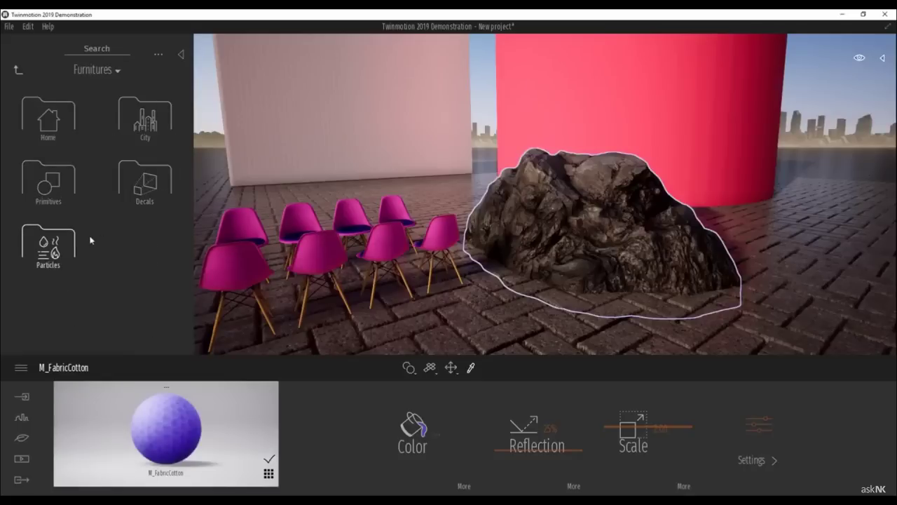
click(59, 233)
click(18, 69)
click(145, 178)
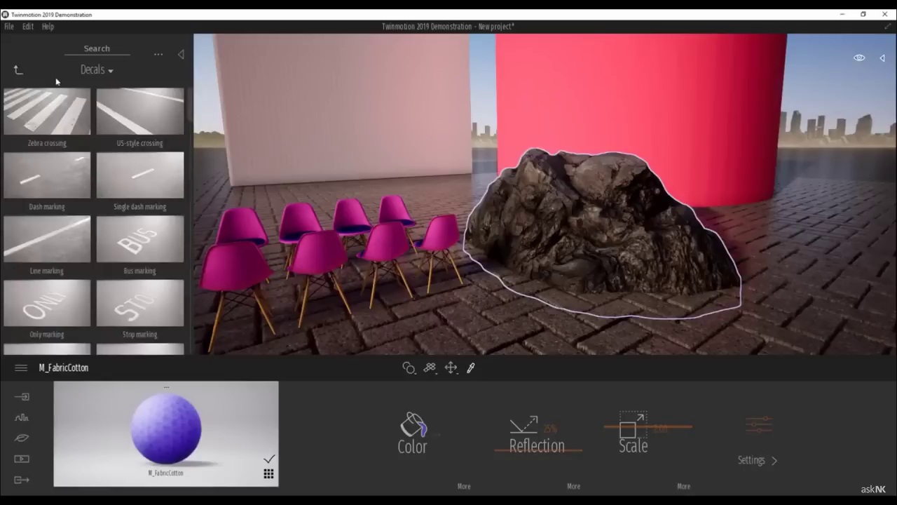
click(19, 70)
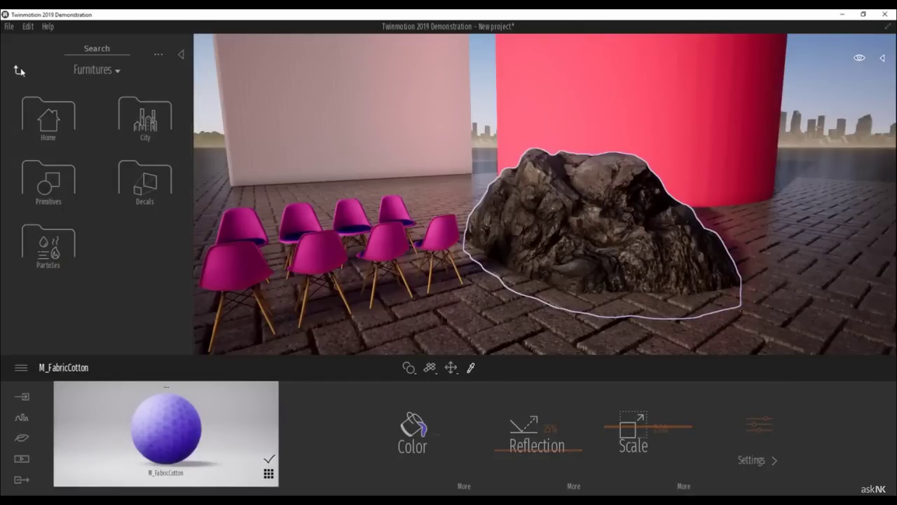
click(19, 70)
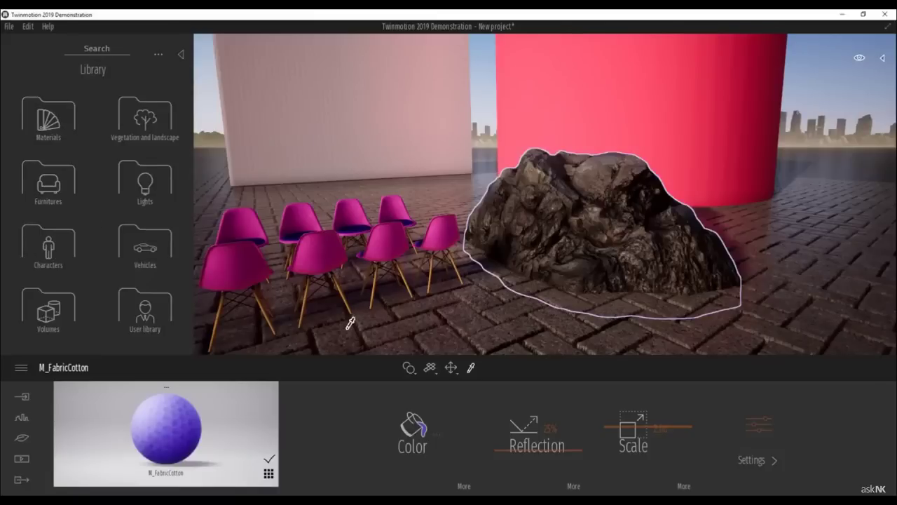
click(48, 312)
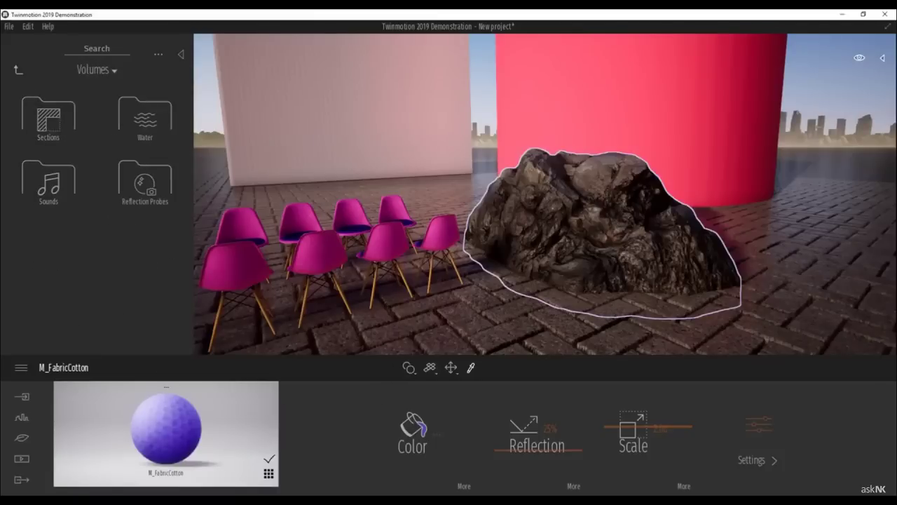
click(19, 69)
Place the Calm Forest B sound from the library's nature sounds on the paving beside the rock and adjust its position.
click(451, 367)
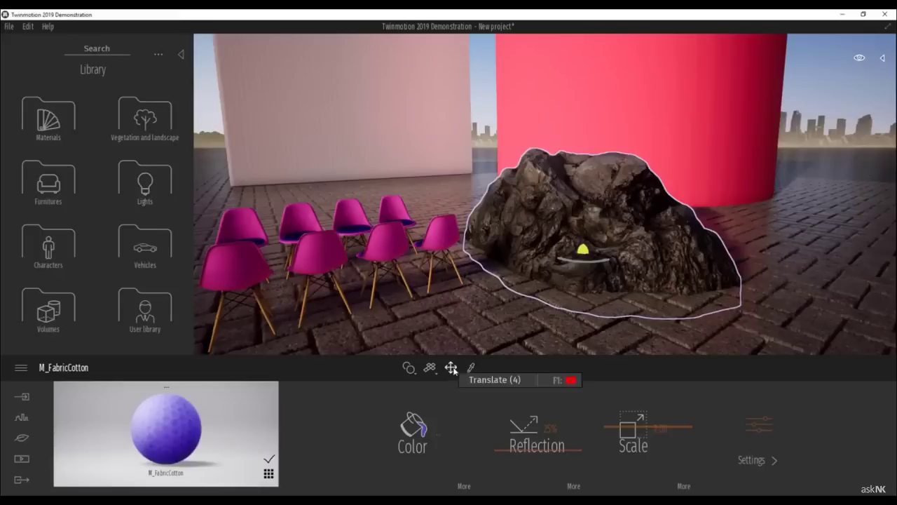
click(536, 231)
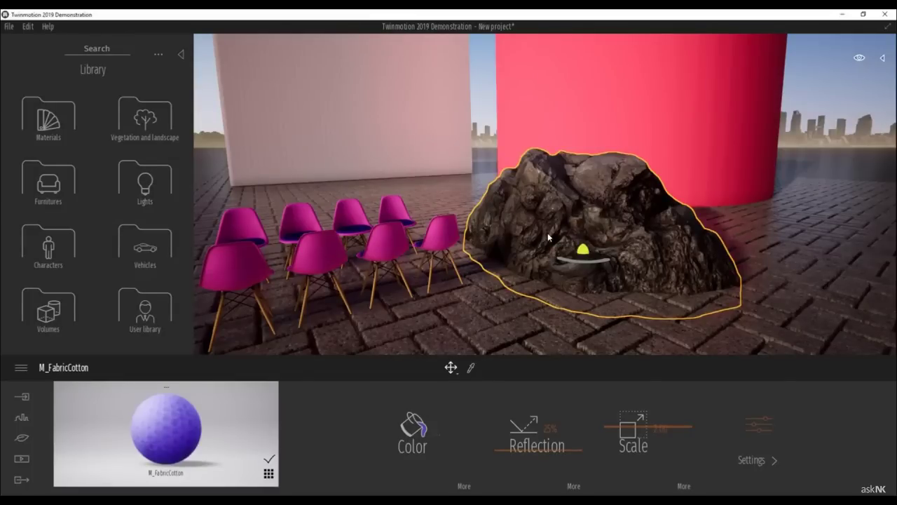
click(64, 301)
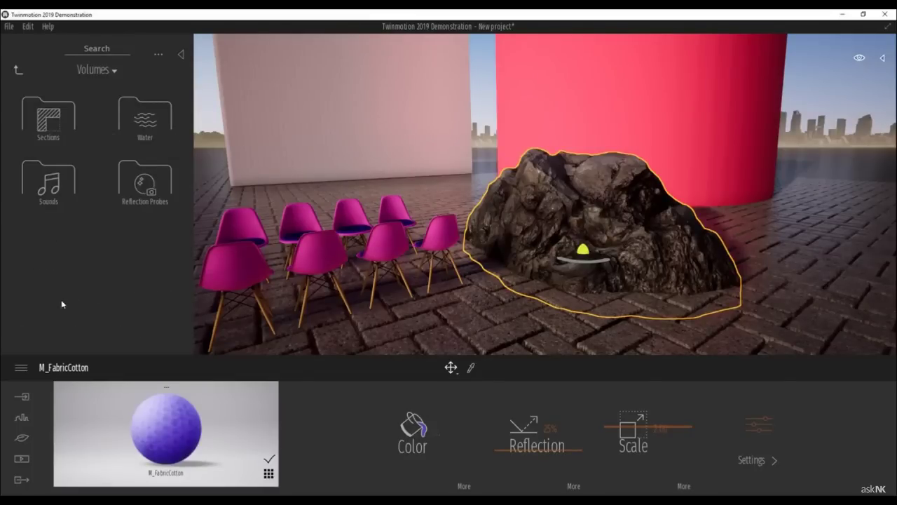
click(67, 181)
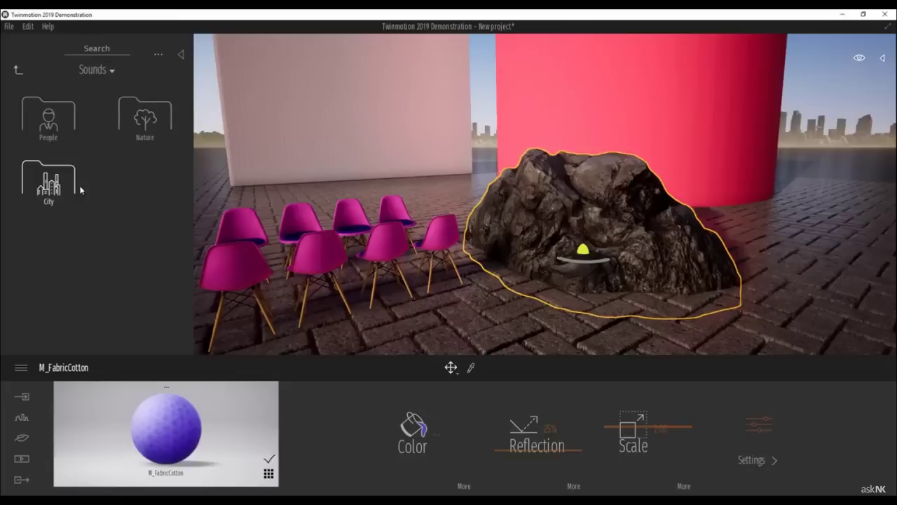
click(140, 119)
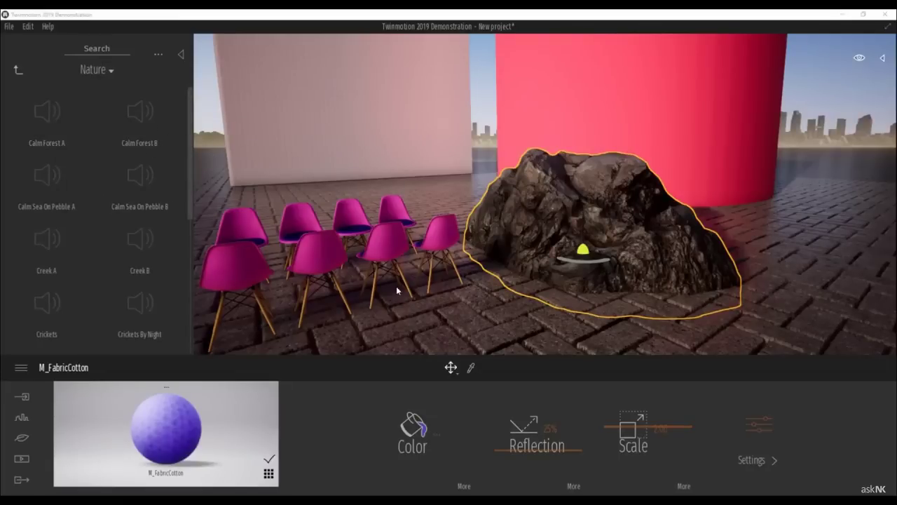
drag(141, 111, 424, 195)
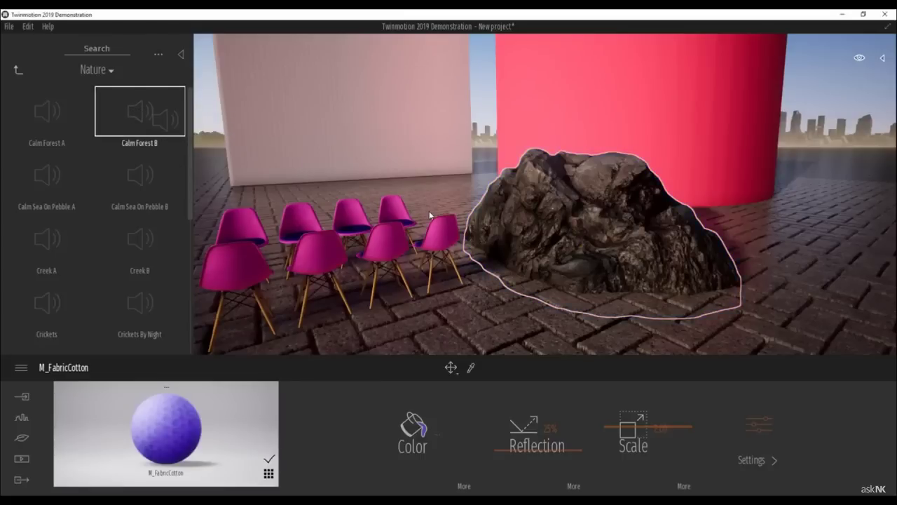
drag(470, 304, 472, 295)
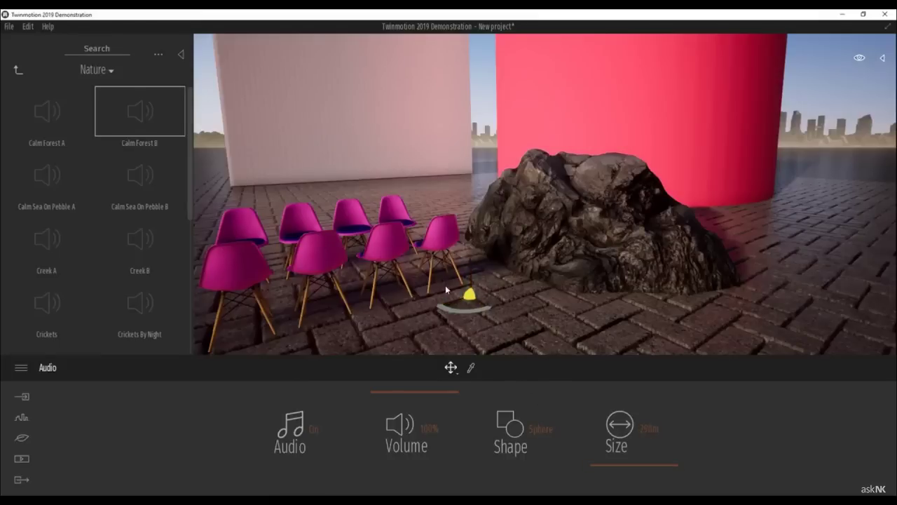
click(471, 297)
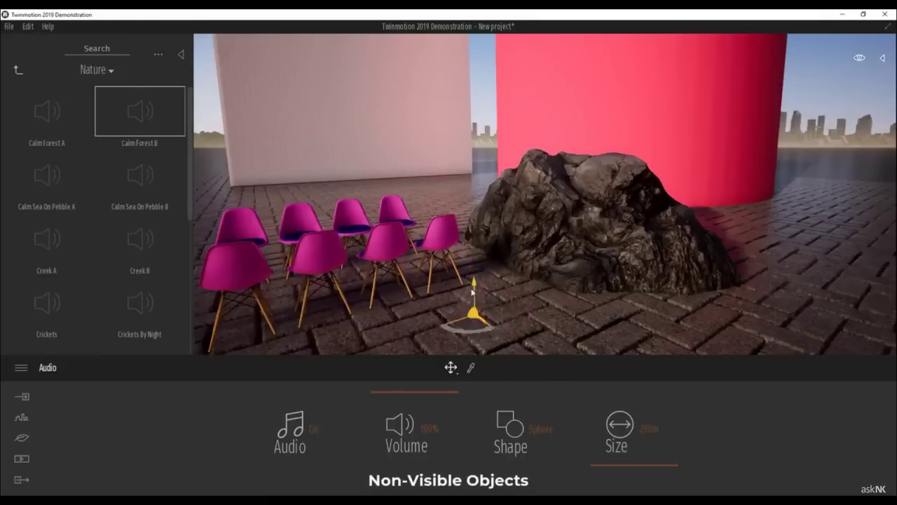
mouse_move(472, 290)
mouse_down()
mouse_move(515, 334)
mouse_move(551, 305)
mouse_move(507, 292)
mouse_move(500, 312)
mouse_move(478, 312)
mouse_move(486, 309)
mouse_move(461, 293)
mouse_move(480, 301)
mouse_up()
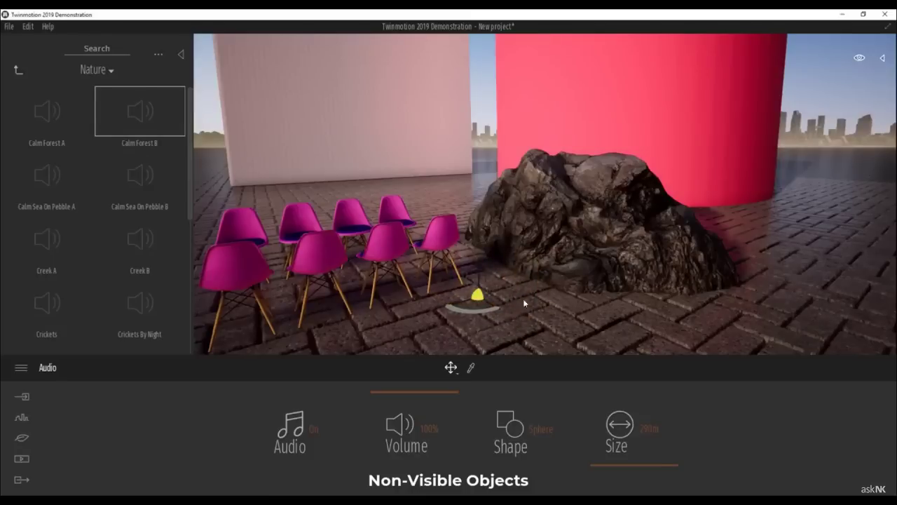
Select the Calm Forest B sound in the scene graph and switch its visibility off and back on.
click(882, 58)
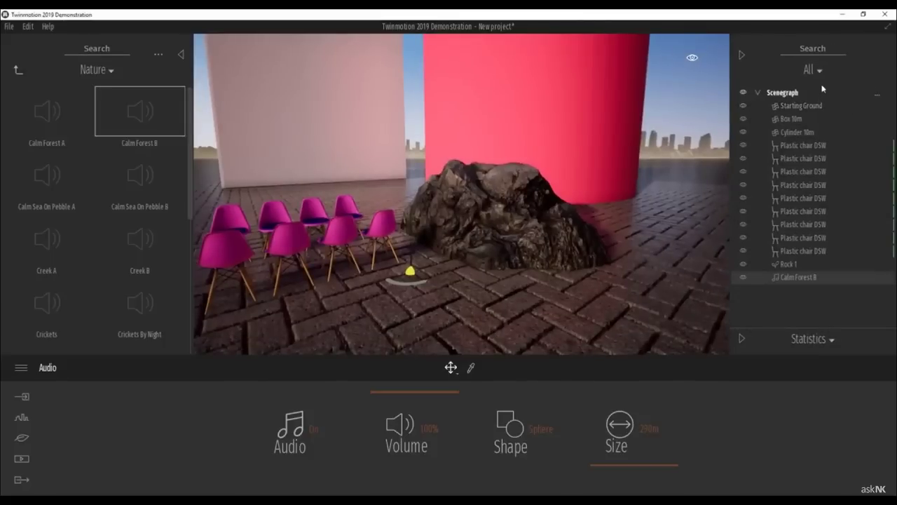
click(796, 278)
click(743, 277)
click(743, 278)
Place a Section Cube from the library's section volumes into the scene near the chairs and the rock.
click(20, 73)
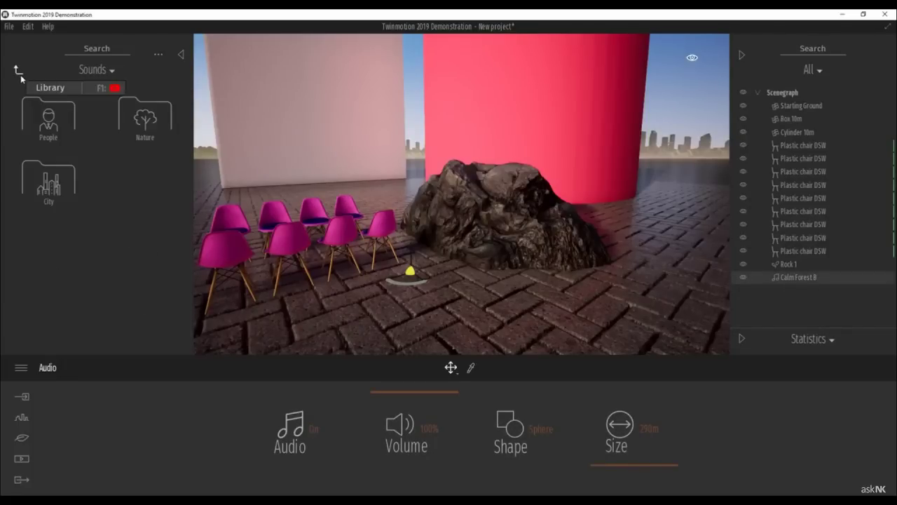
click(20, 73)
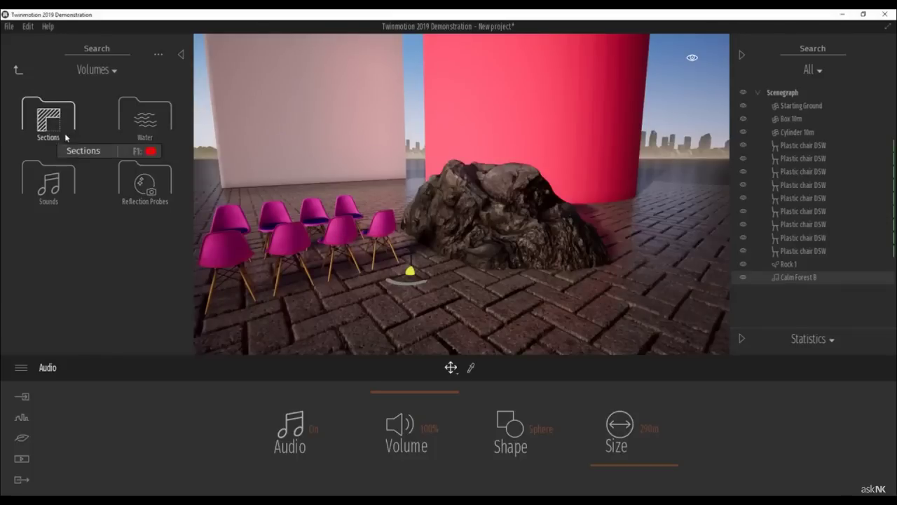
click(49, 118)
drag(49, 119, 424, 230)
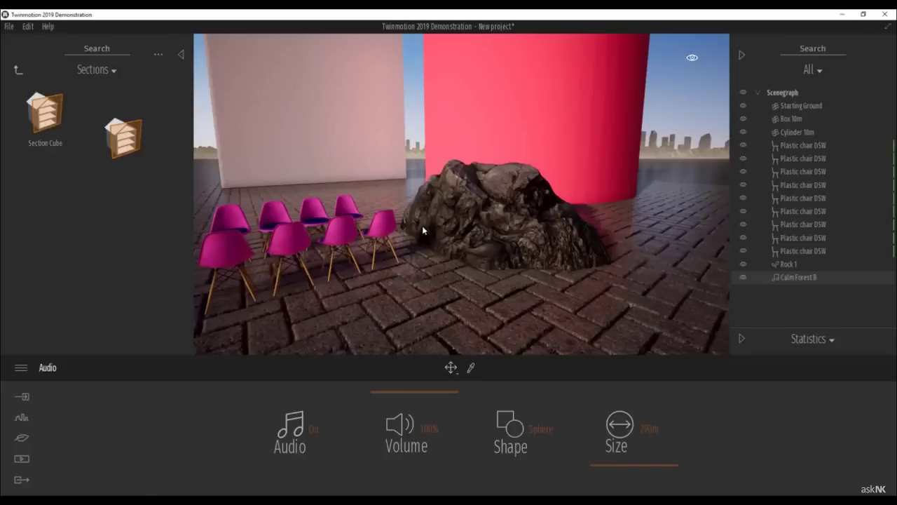
Move the section cube into the pink cylinder so that it cuts through the wall, and inspect the cut from several sides.
drag(503, 212, 550, 170)
scroll(551, 171, down, 3)
scroll(549, 168, down, 3)
scroll(544, 169, down, 3)
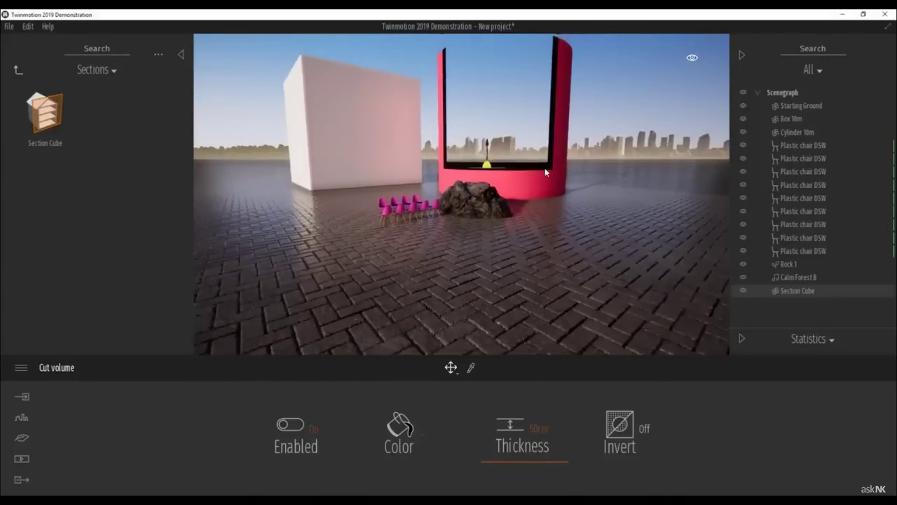
shift+middle_drag(559, 161, 449, 193)
mouse_move(491, 203)
mouse_down()
mouse_move(480, 173)
mouse_move(516, 152)
mouse_move(583, 147)
mouse_up()
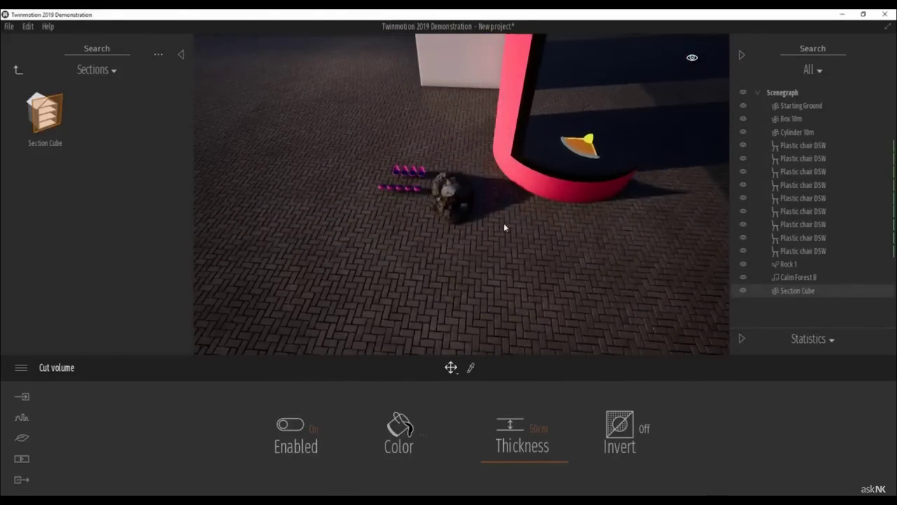
shift+middle_drag(504, 223, 571, 191)
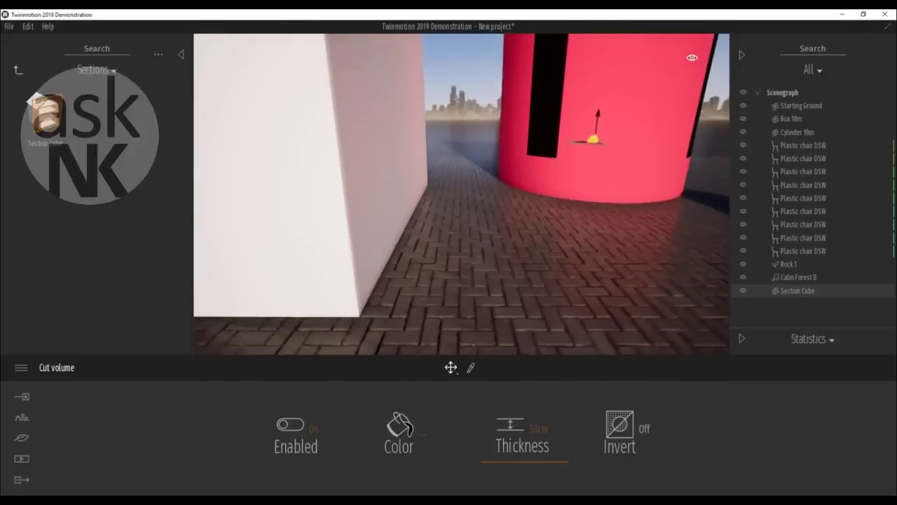
middle_drag(525, 217, 492, 211)
scroll(553, 231, down, 5)
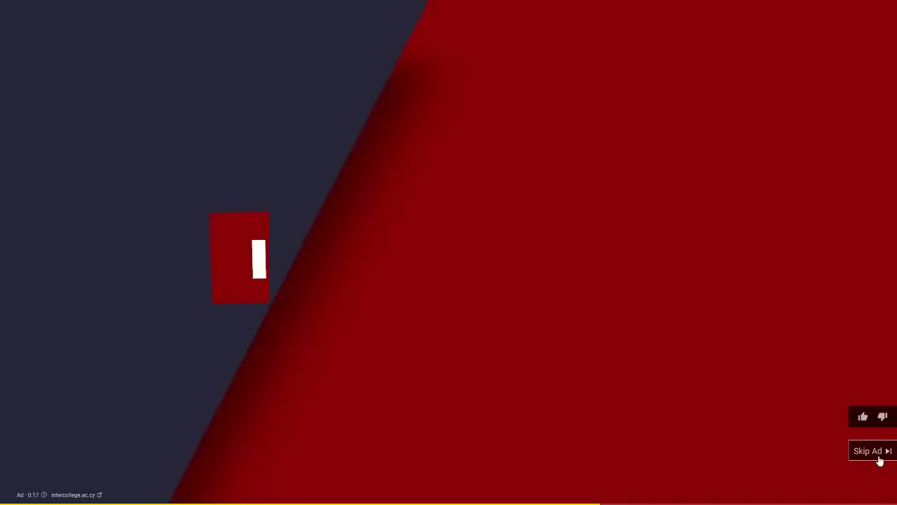
click(879, 459)
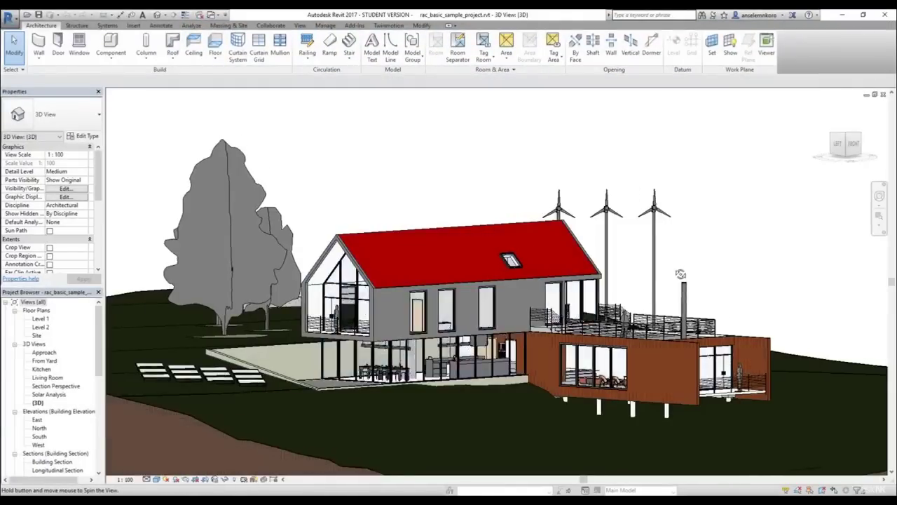
In Revit, send the sample house's 3D view to Twinmotion through the dynamic link as a new project.
shift+middle_drag(712, 267, 371, 326)
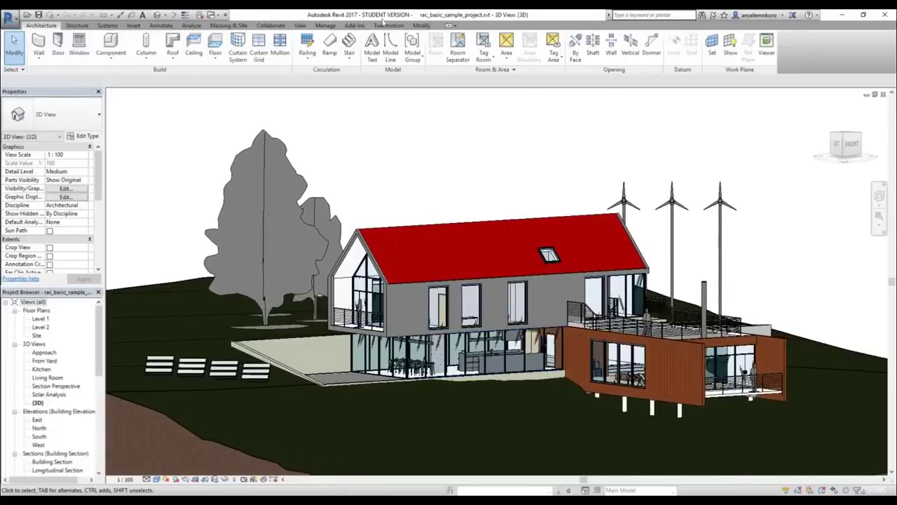
click(389, 26)
click(27, 45)
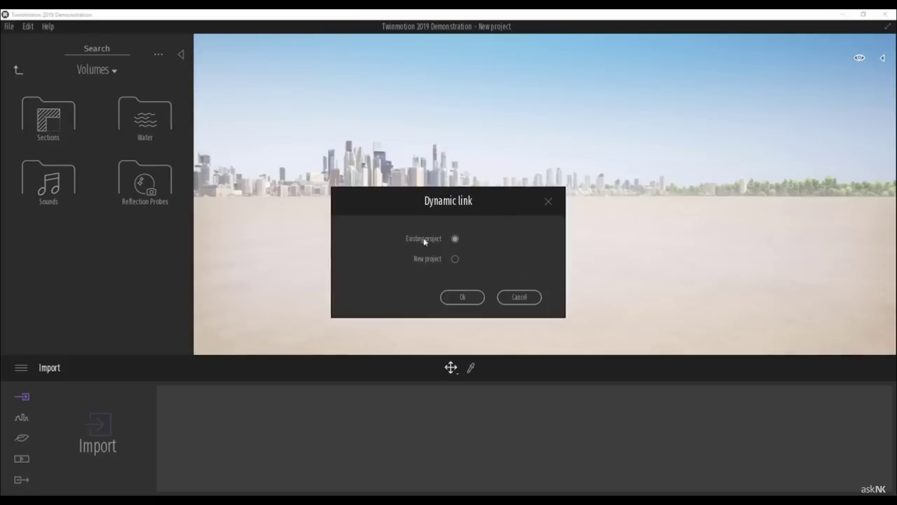
click(455, 259)
click(463, 297)
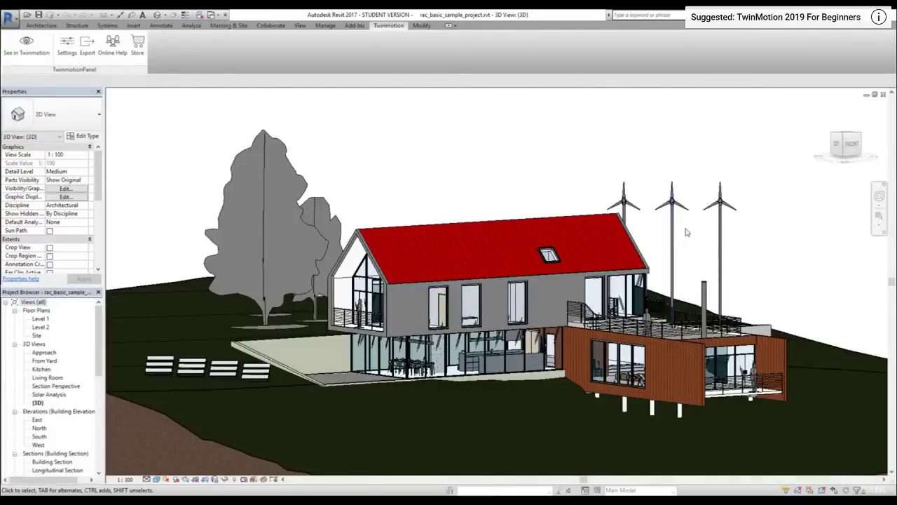
Review the mouse and keyboard navigation controls and the list of available navigation modes in Twinmotion, then close the navigation window.
shift+middle_drag(709, 237, 634, 247)
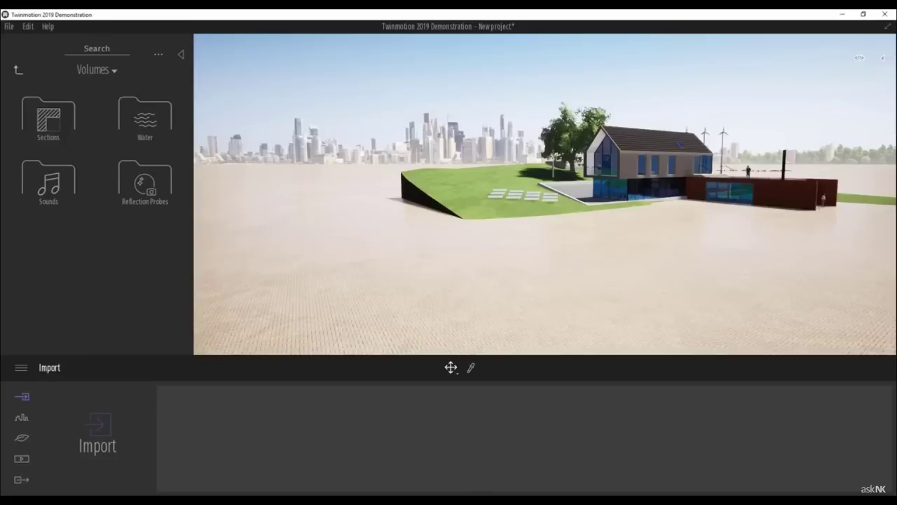
key(a)
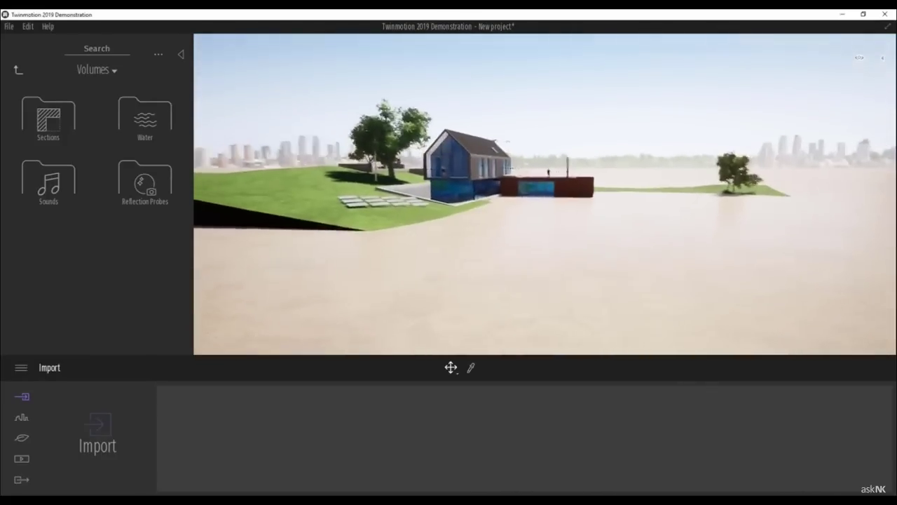
shift+middle_drag(488, 240, 449, 230)
scroll(549, 149, up, 3)
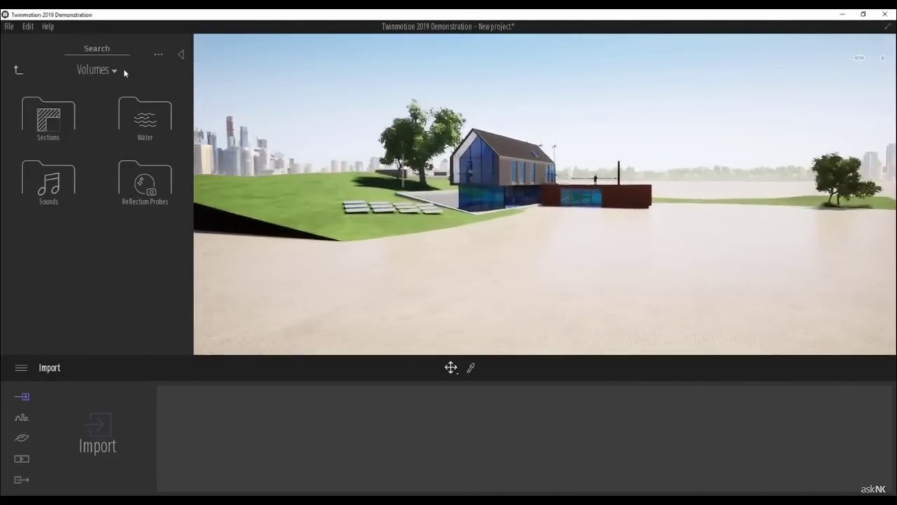
click(47, 27)
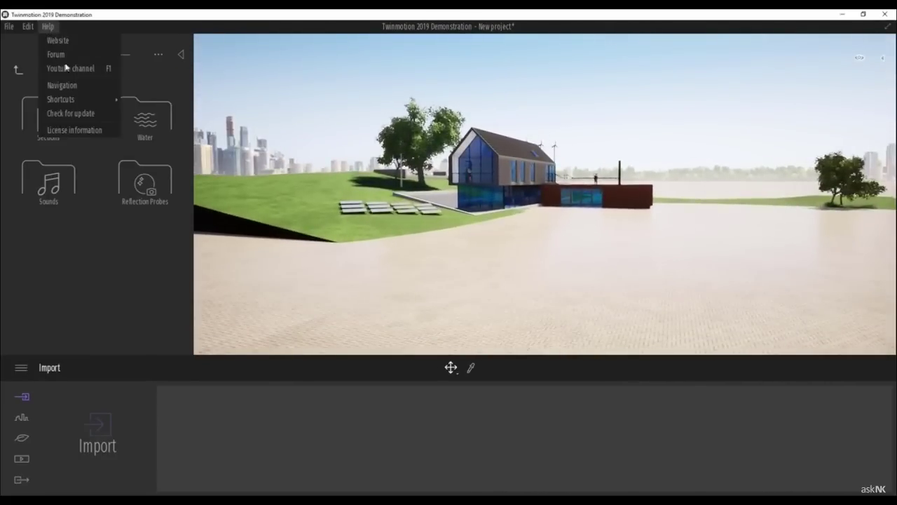
click(74, 86)
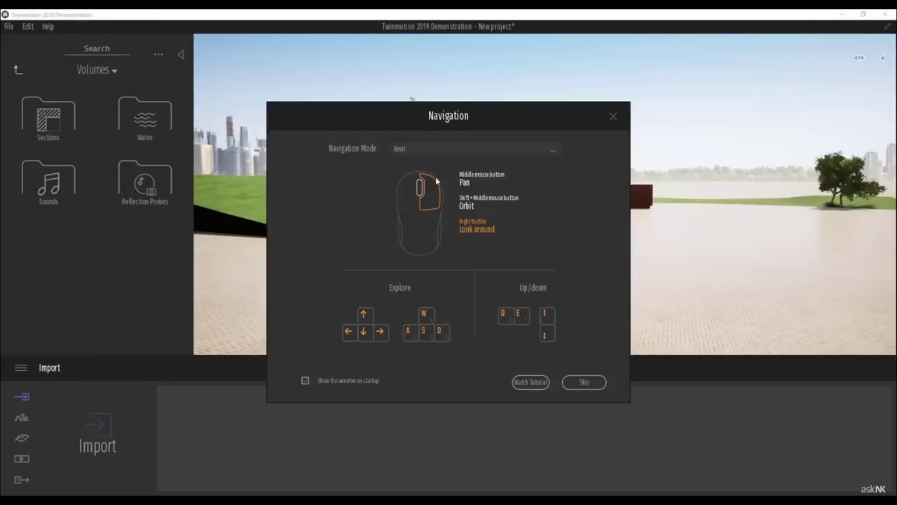
click(499, 147)
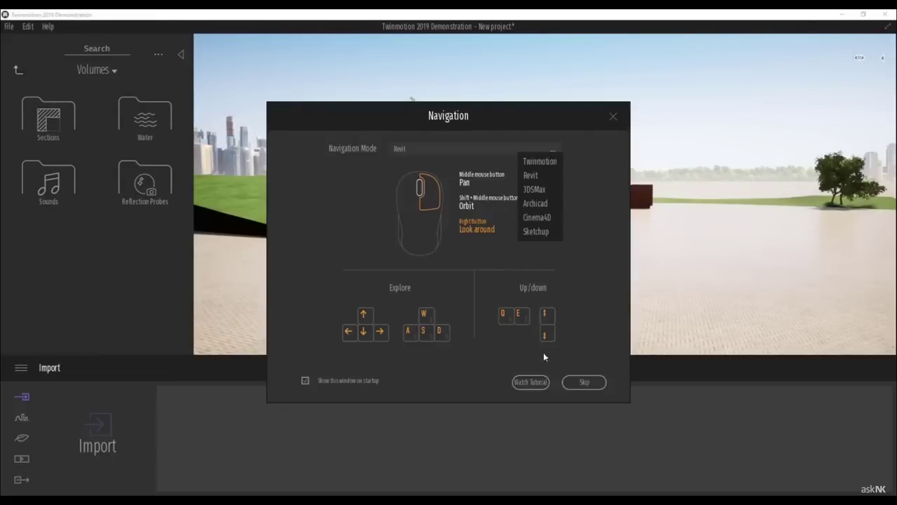
click(613, 116)
click(613, 115)
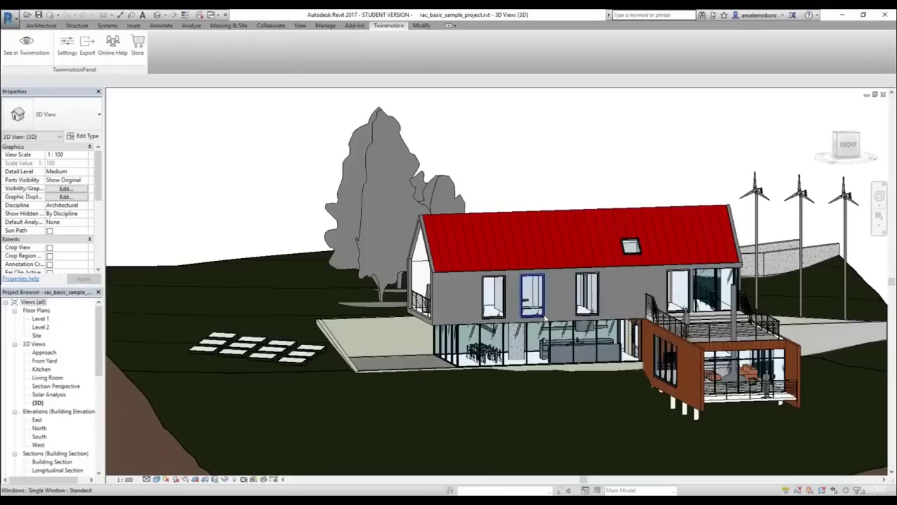
Examine the house in Revit's 3D view, then switch to Twinmotion and inspect the imported model from several sides for comparison.
scroll(717, 286, up, 5)
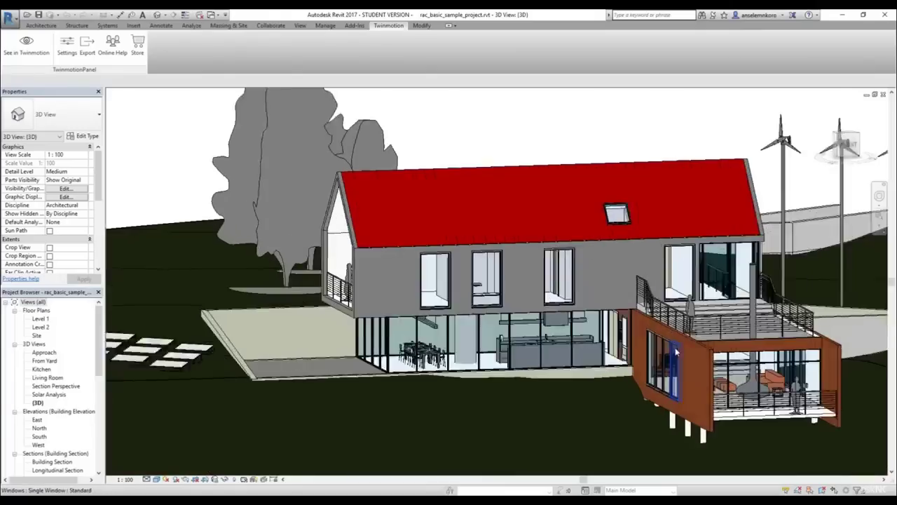
shift+middle_drag(757, 289, 656, 334)
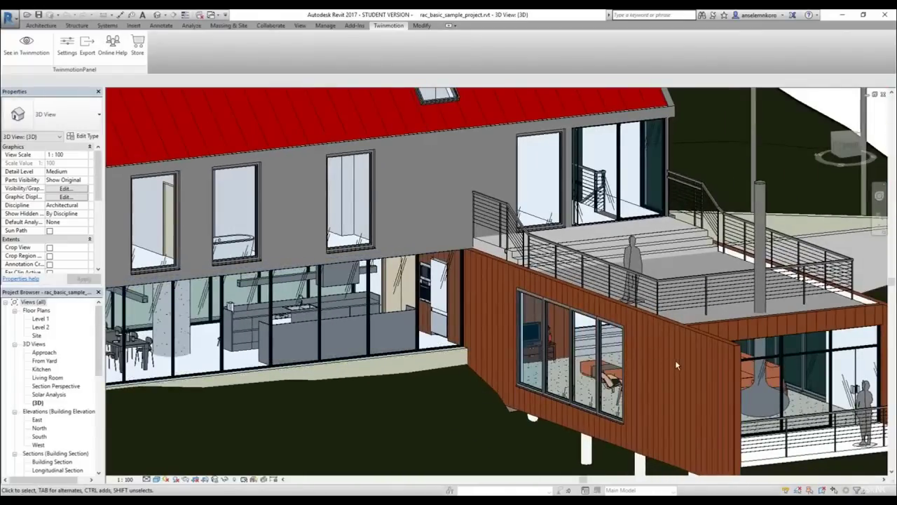
shift+middle_drag(676, 365, 687, 332)
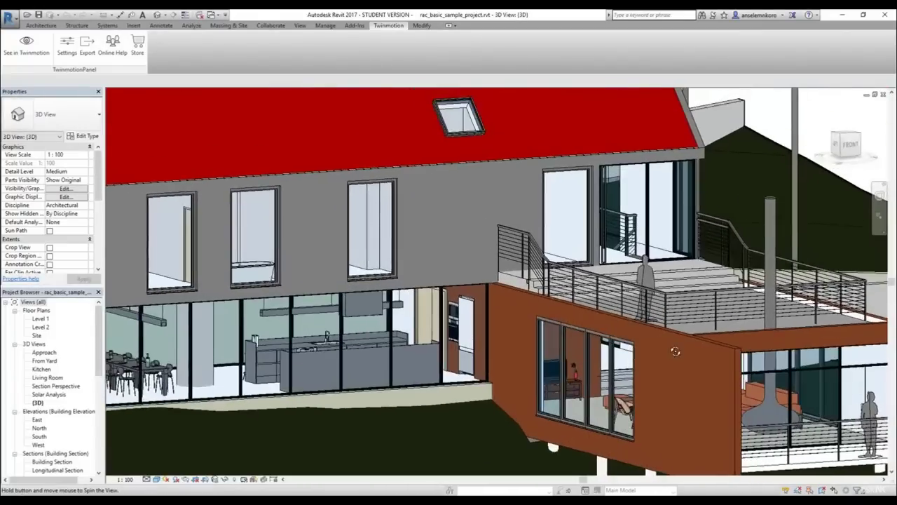
click(846, 15)
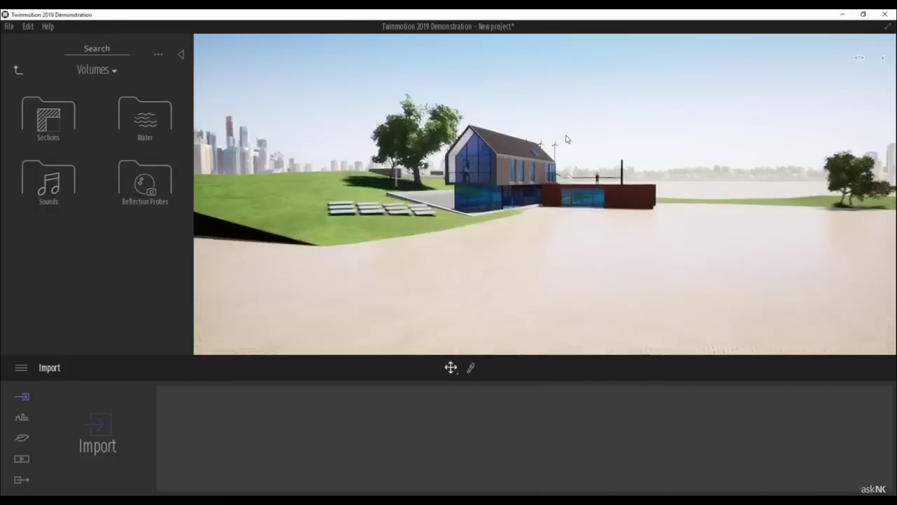
scroll(589, 147, up, 8)
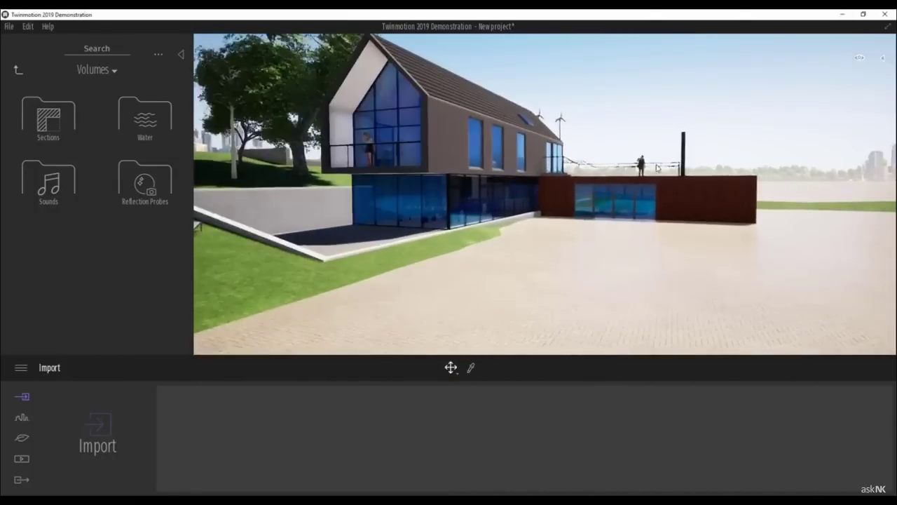
shift+middle_drag(590, 150, 694, 166)
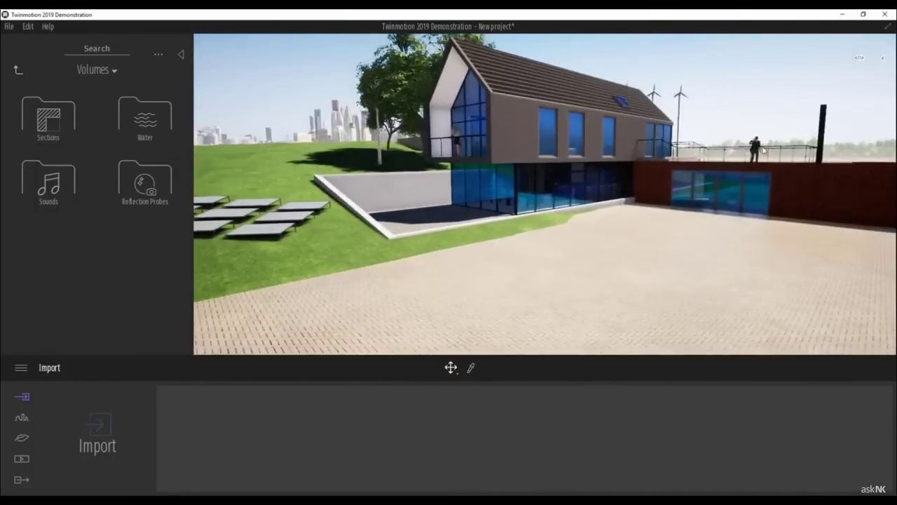
shift+middle_drag(764, 150, 823, 169)
scroll(779, 170, down, 5)
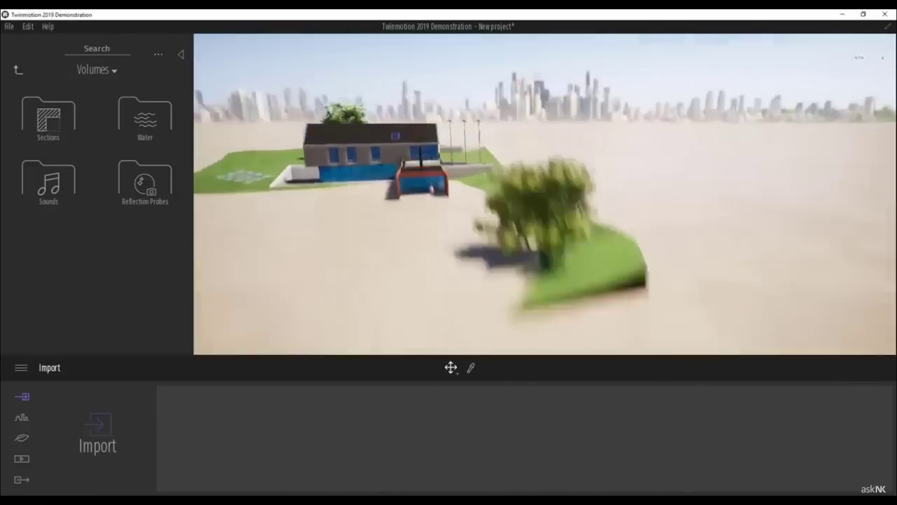
right_drag(533, 231, 491, 223)
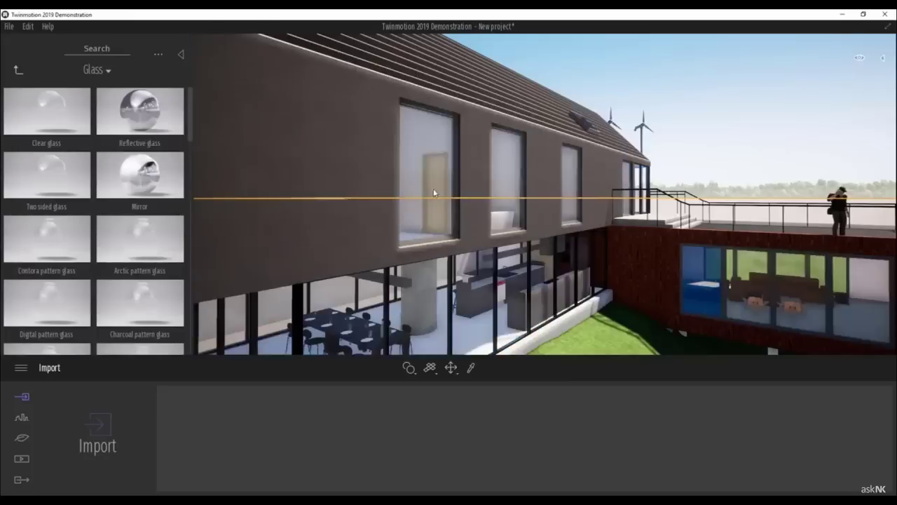
Pick the clear glass of an upper window, switch material assignment to Apply to object, and open the Wood materials.
click(433, 193)
middle_drag(433, 193, 280, 158)
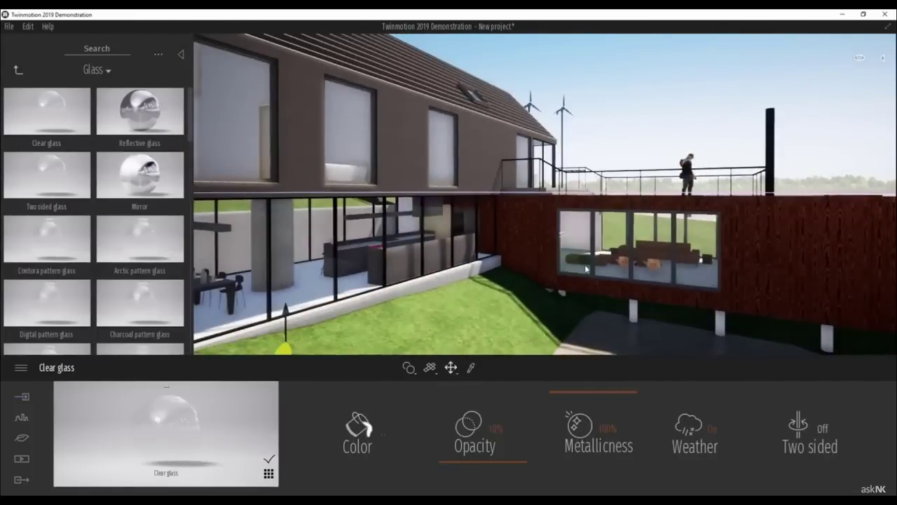
scroll(587, 268, down, 4)
mouse_move(405, 374)
click(398, 345)
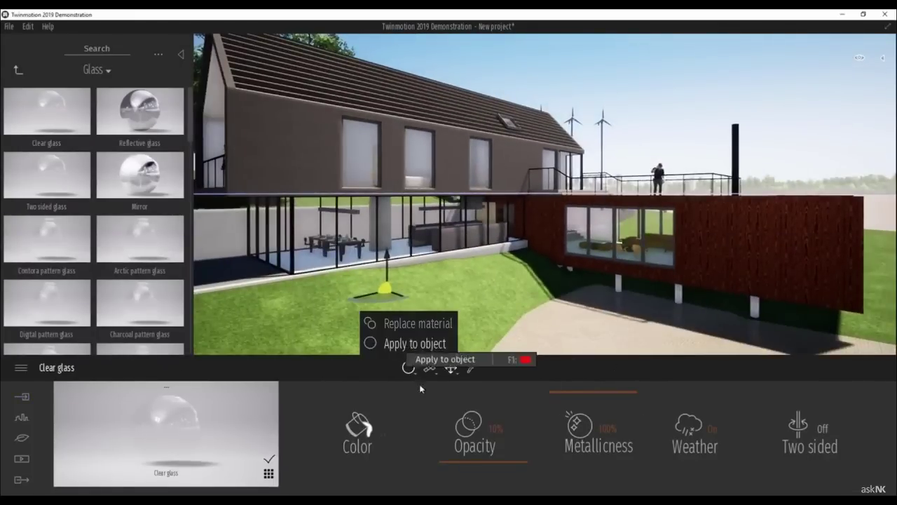
click(18, 70)
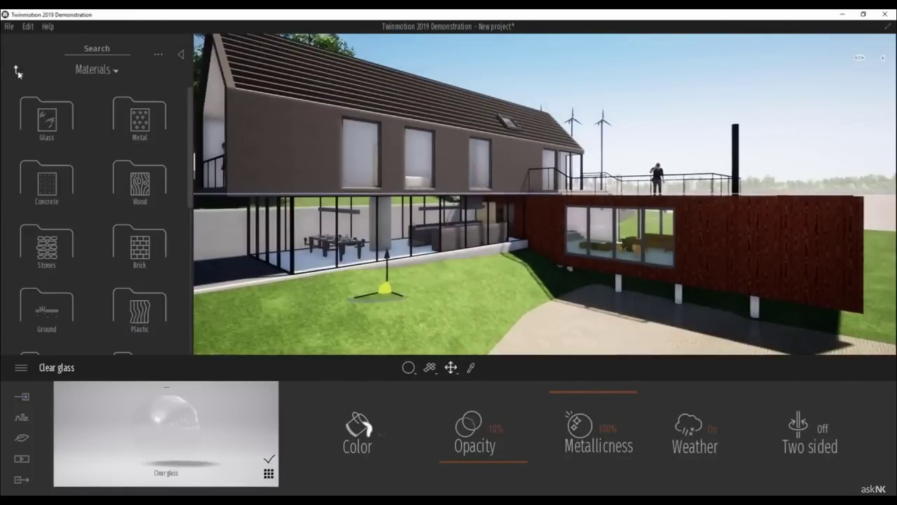
click(140, 184)
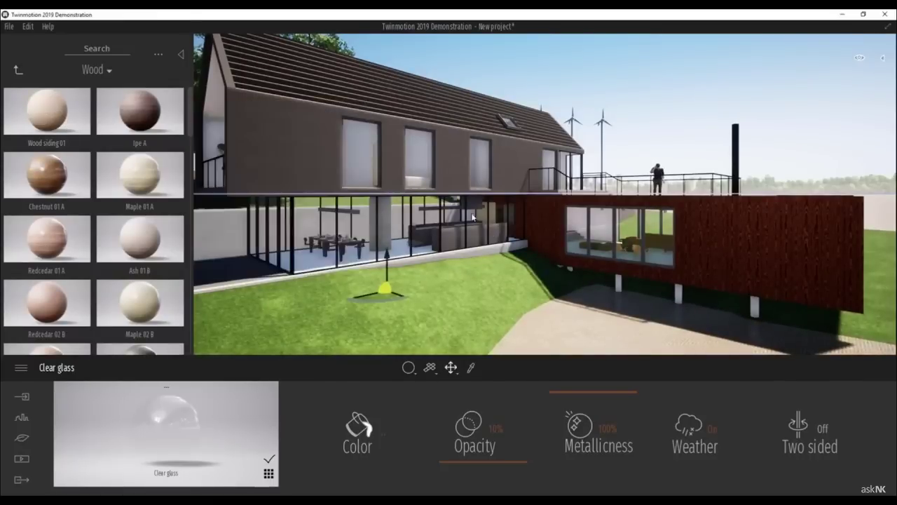
shift+middle_drag(663, 252, 547, 305)
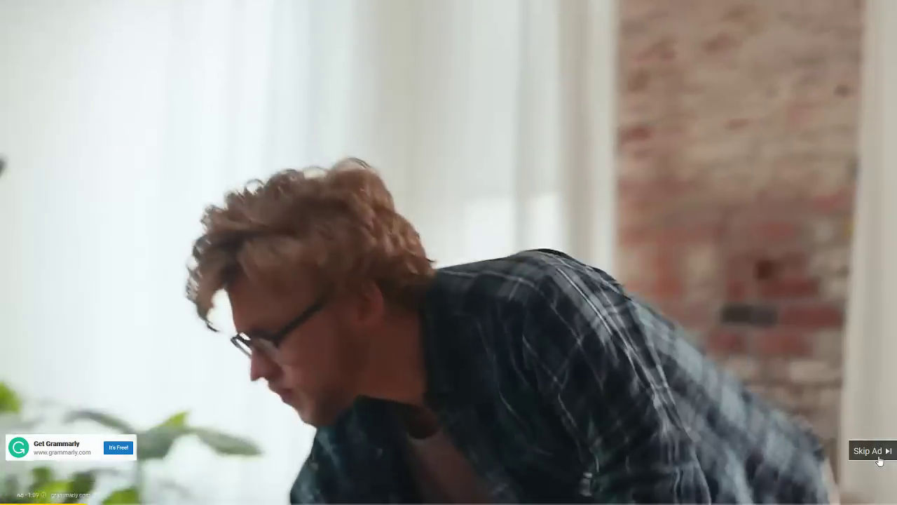
click(880, 459)
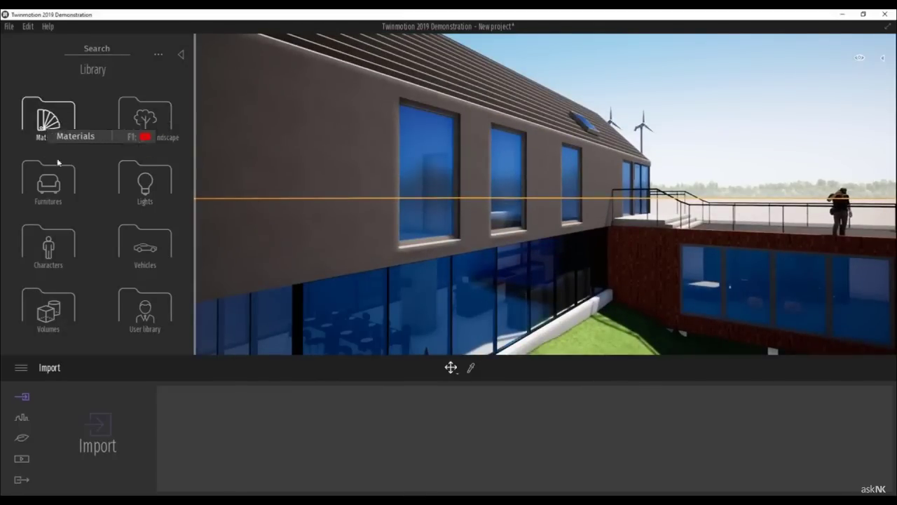
Replace the blue glass of the house's windows with Clear glass from the Glass materials, and select the new material.
click(42, 120)
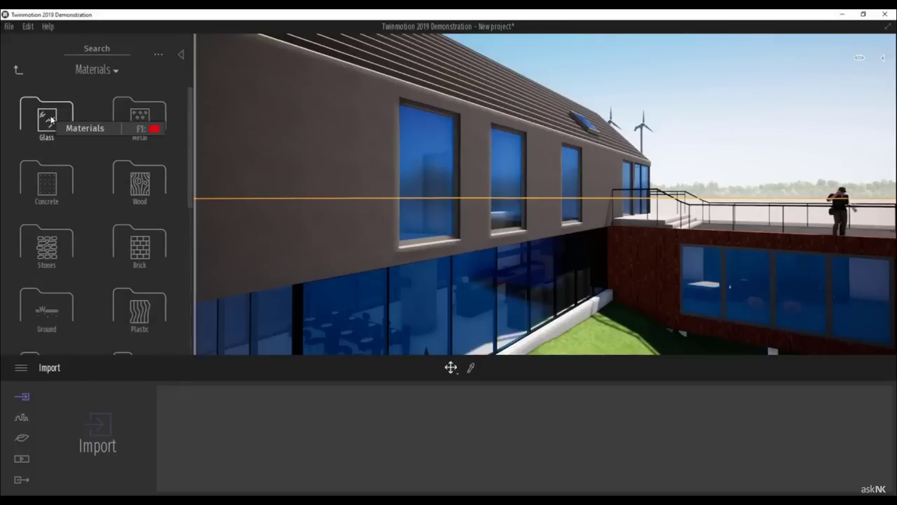
click(45, 129)
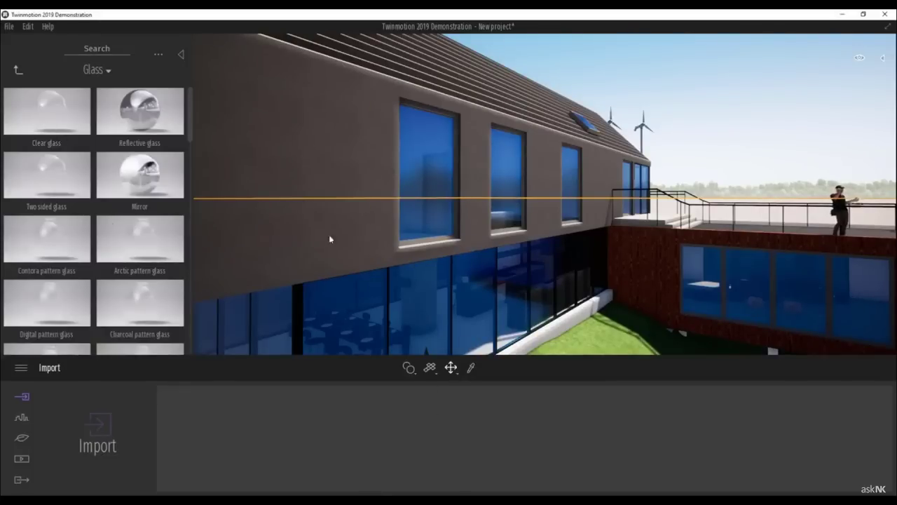
mouse_move(410, 373)
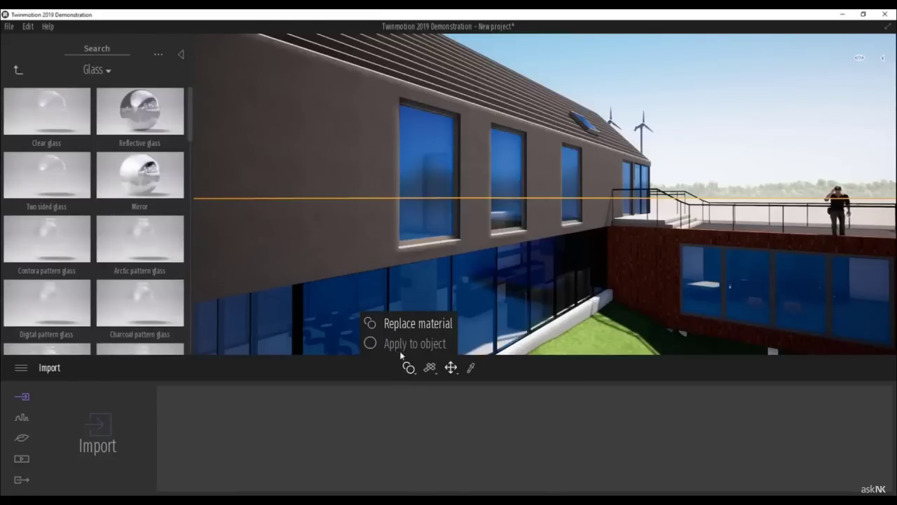
click(415, 344)
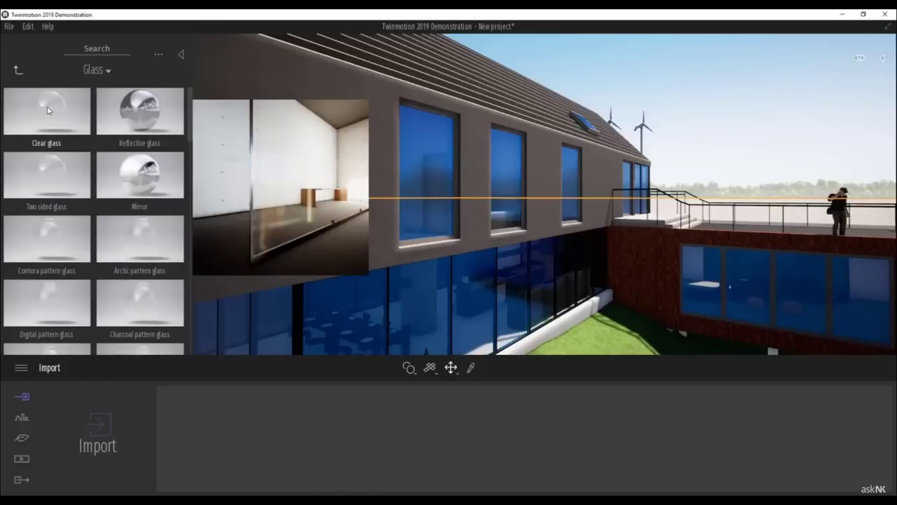
drag(59, 117, 117, 155)
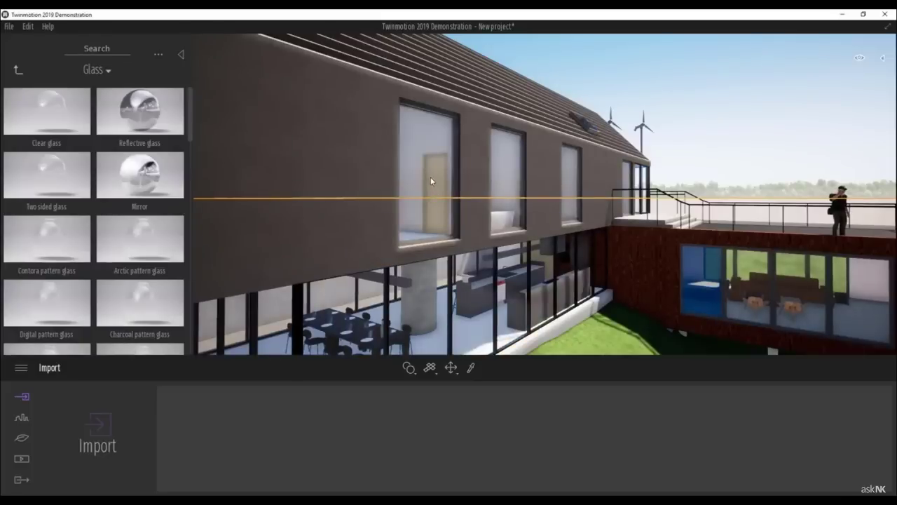
click(431, 181)
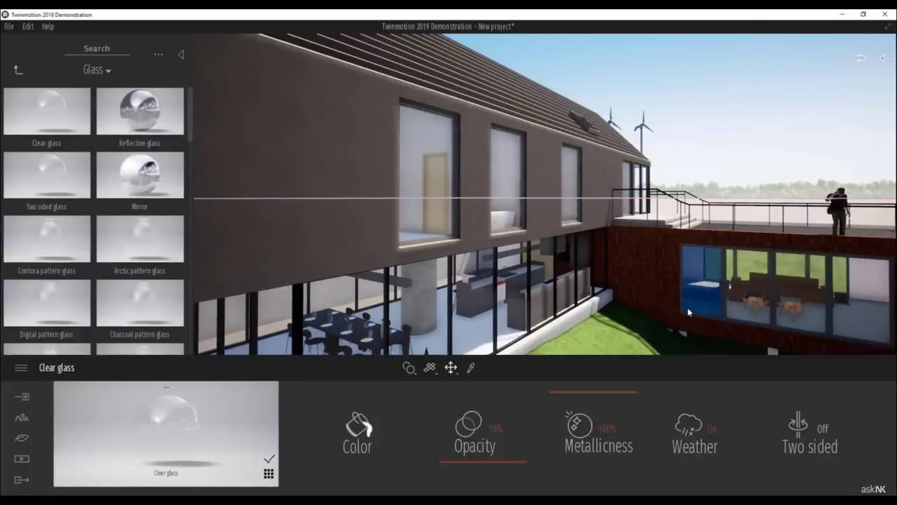
Replace the remaining blue pane in the red wood wing's window with Clear glass.
shift+middle_drag(722, 302, 680, 371)
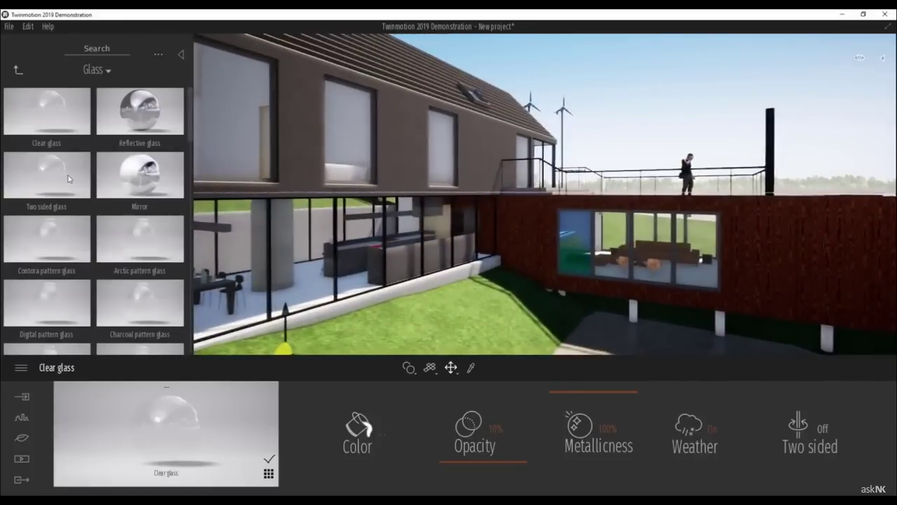
drag(45, 108, 573, 255)
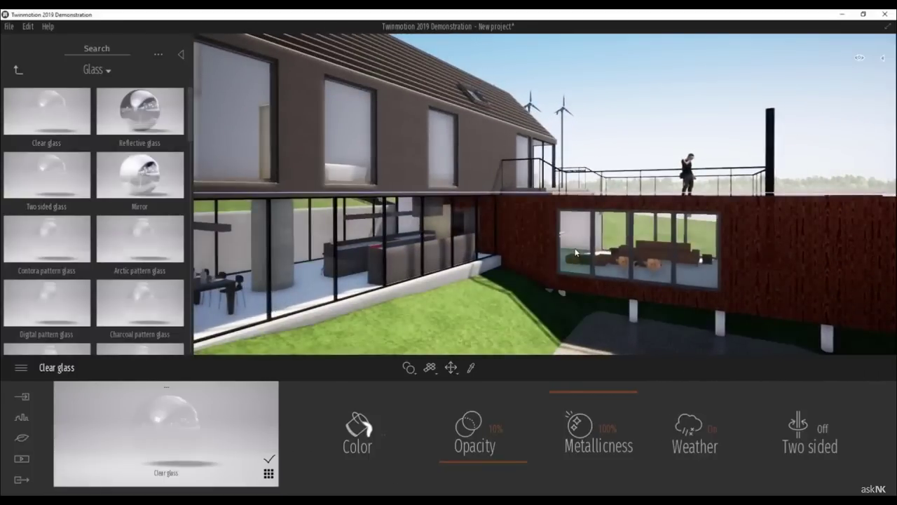
shift+middle_drag(715, 294, 685, 295)
scroll(684, 294, down, 5)
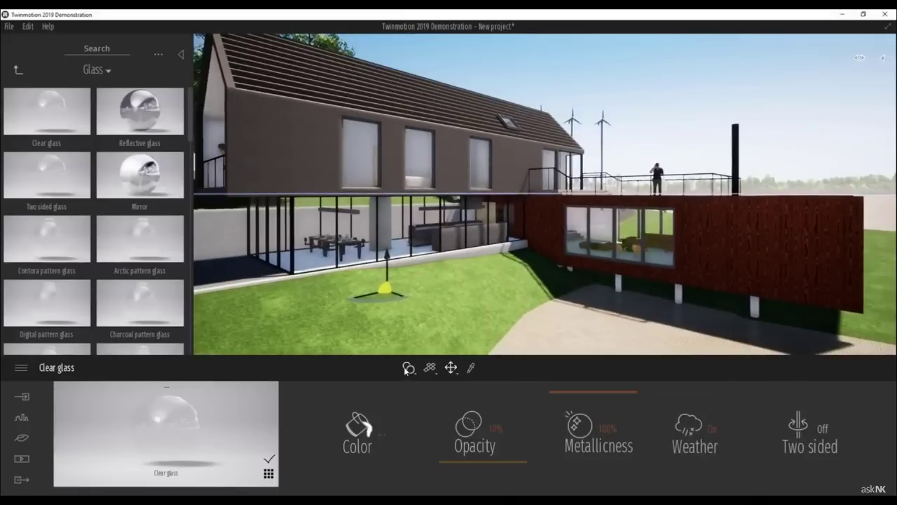
Switch material assignment from replacing everywhere to Apply to object, and open the Wood materials in the library.
mouse_move(408, 369)
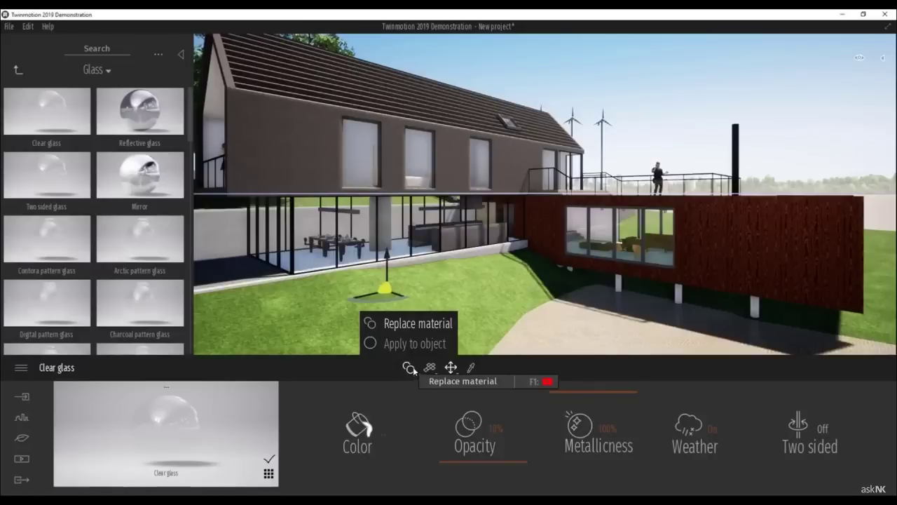
click(407, 345)
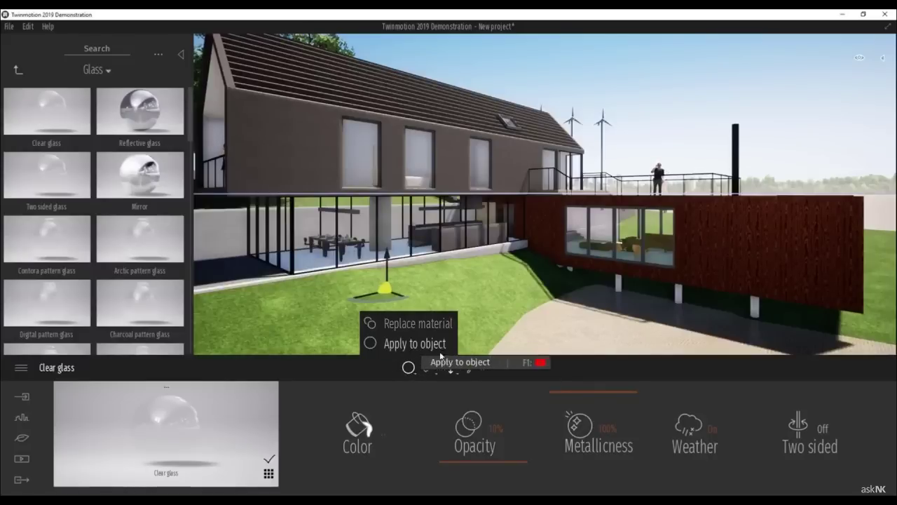
click(16, 71)
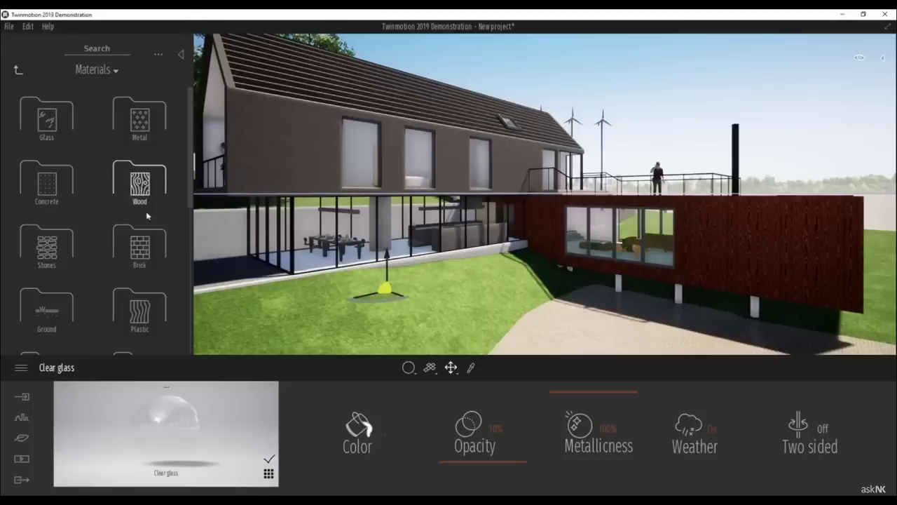
click(139, 183)
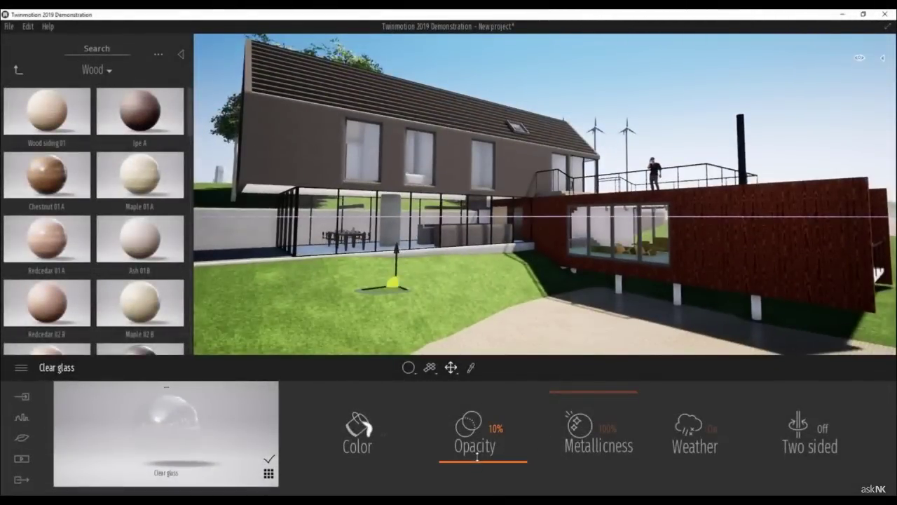
Raise the Clear glass opacity to about 18% while checking the windows up close.
mouse_move(477, 456)
mouse_down()
mouse_move(476, 429)
mouse_move(477, 456)
mouse_up()
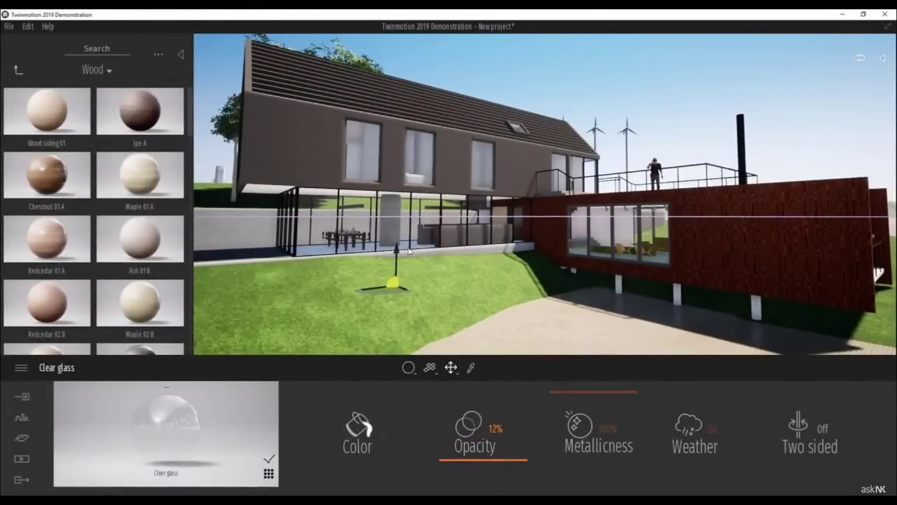
shift+middle_drag(444, 234, 396, 166)
scroll(396, 166, up, 2)
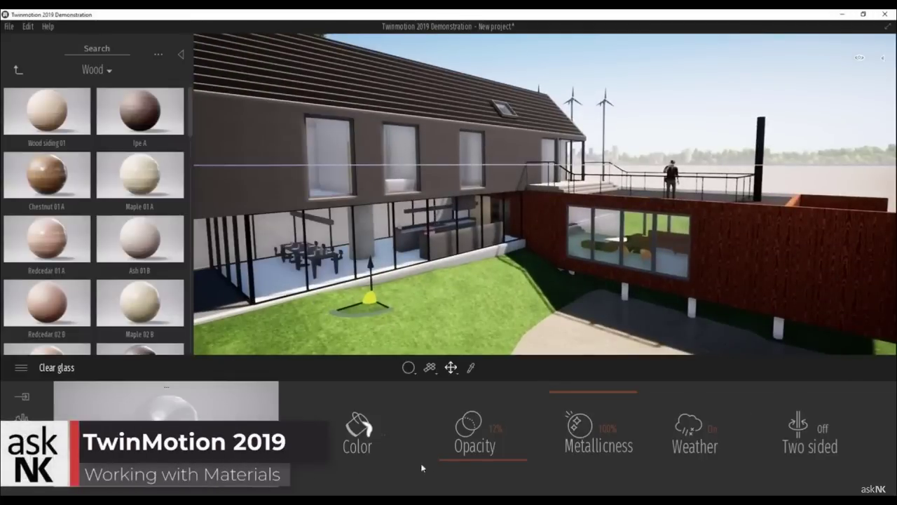
mouse_move(492, 460)
mouse_down()
mouse_move(490, 418)
mouse_move(492, 455)
mouse_up()
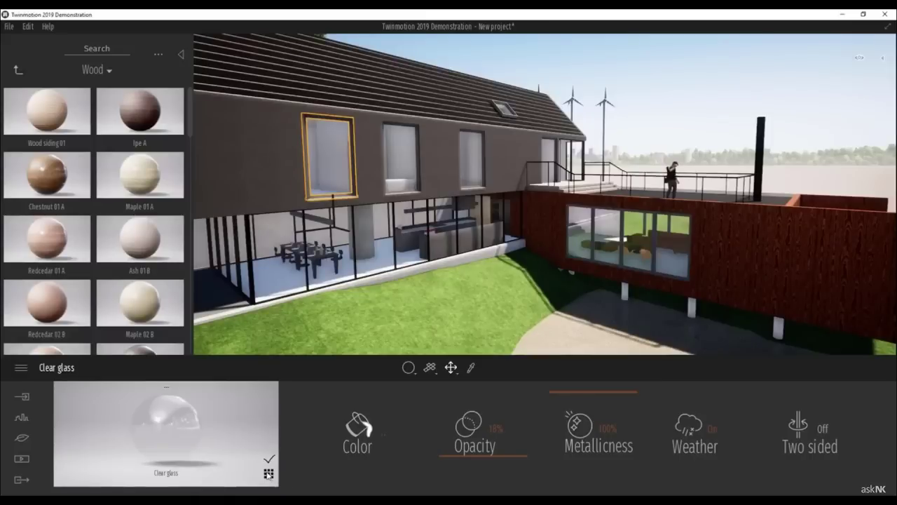
Apply the project's Glass - Crystal Wine Glass material to only the nearest upper-floor window.
click(268, 474)
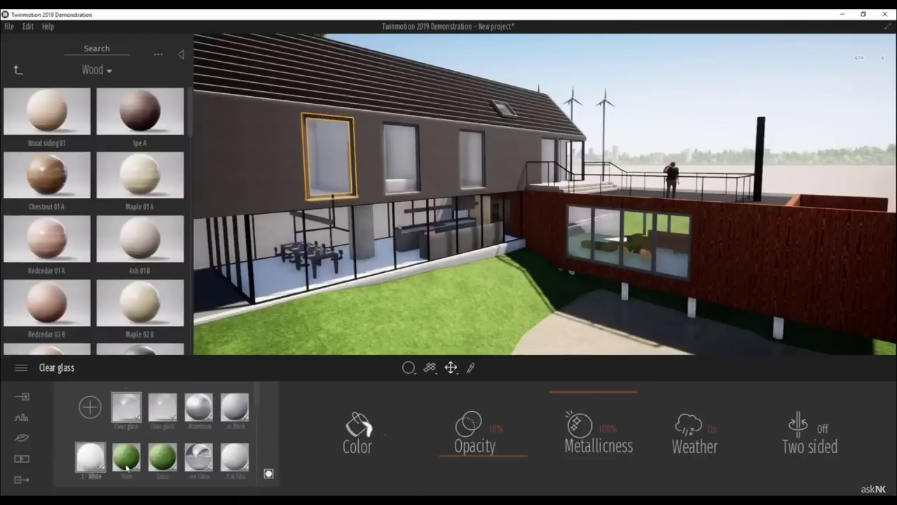
scroll(161, 456, down, 1)
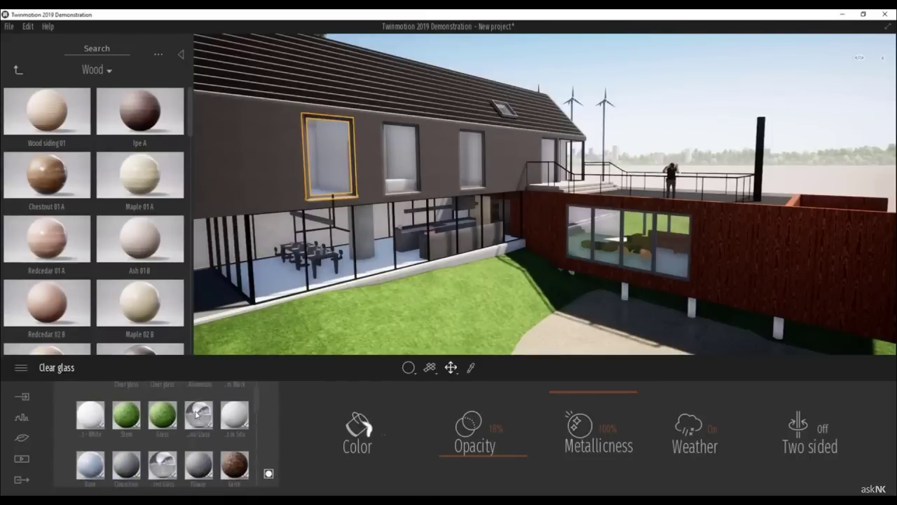
click(200, 414)
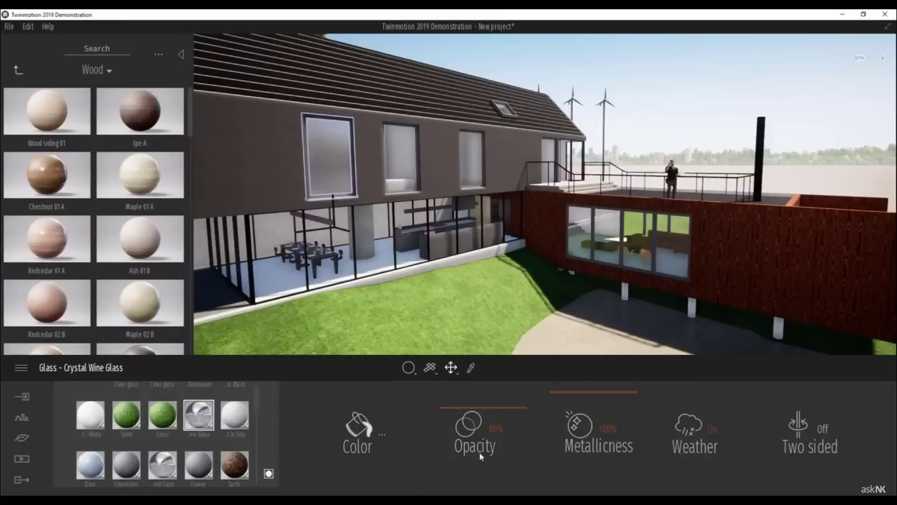
Set the Crystal Wine Glass opacity to 62% and its metallicness to 83%.
mouse_move(487, 418)
mouse_down()
mouse_move(487, 449)
mouse_move(490, 421)
mouse_up()
mouse_move(586, 393)
mouse_down()
mouse_move(586, 421)
mouse_move(586, 405)
mouse_up()
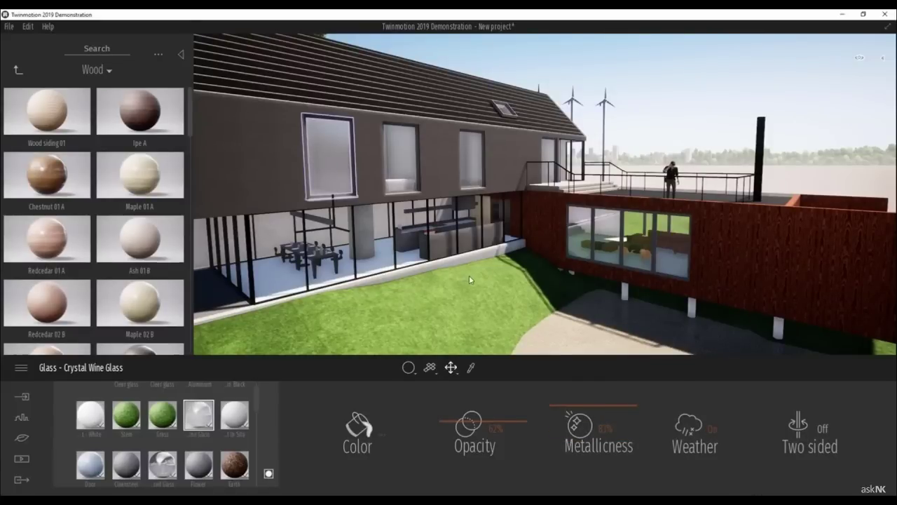
mouse_move(500, 287)
shift+middle_down()
mouse_move(400, 287)
mouse_move(508, 285)
shift+middle_up()
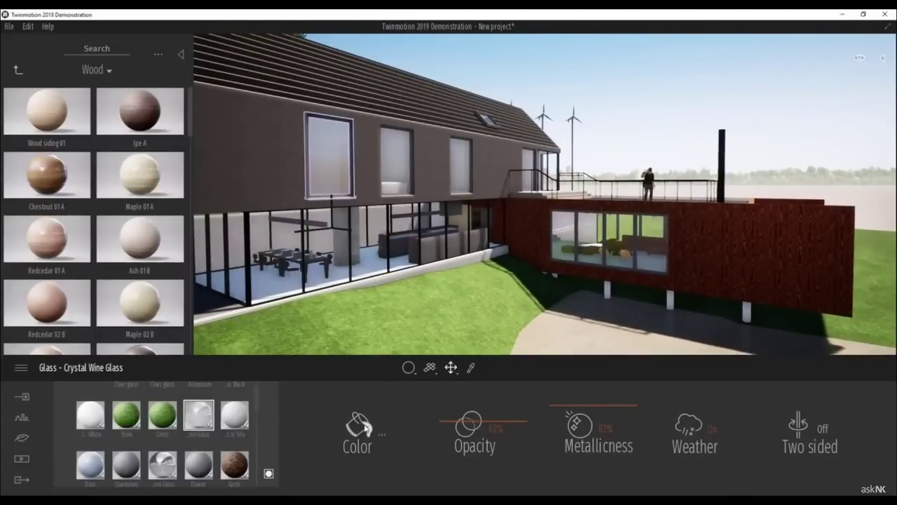
Change the Crystal Wine Glass color to a muted red with RGB 179, 83, 86.
click(359, 424)
mouse_move(389, 244)
mouse_down()
mouse_move(409, 244)
mouse_move(394, 244)
mouse_up()
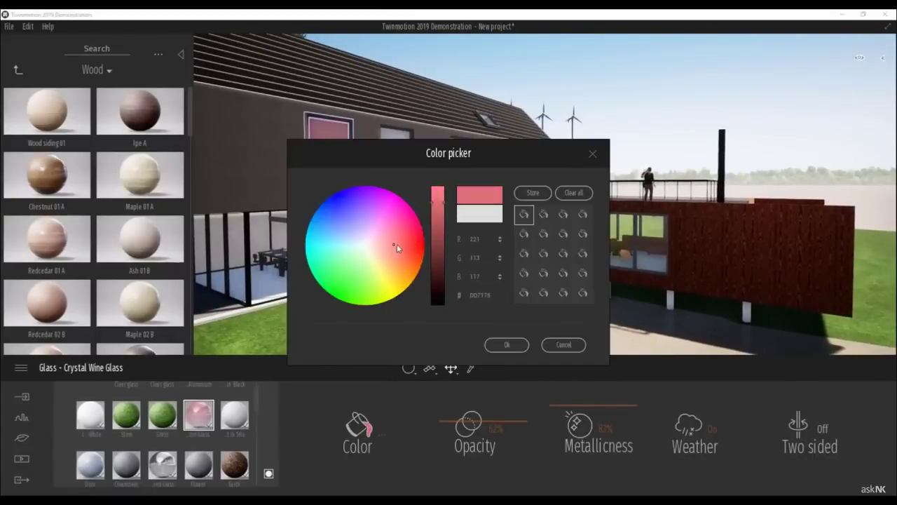
mouse_move(443, 209)
mouse_down()
mouse_move(443, 200)
mouse_move(442, 221)
mouse_up()
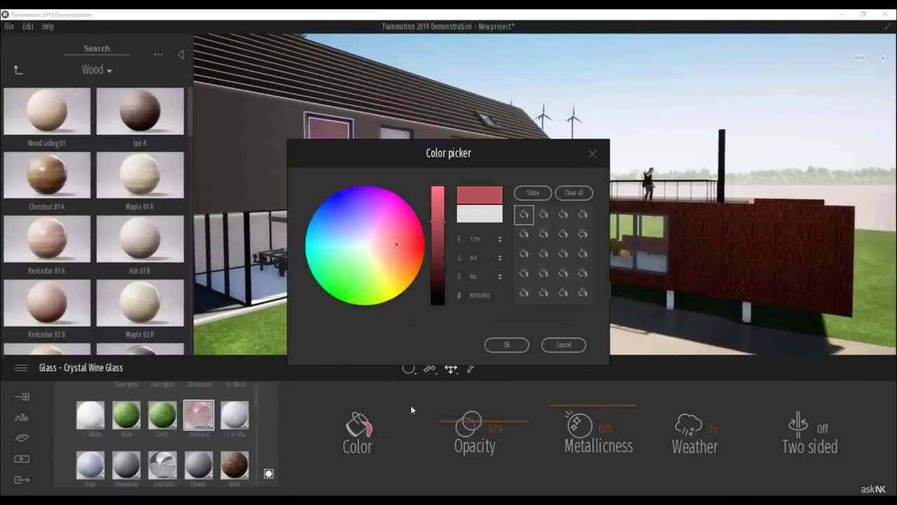
click(506, 345)
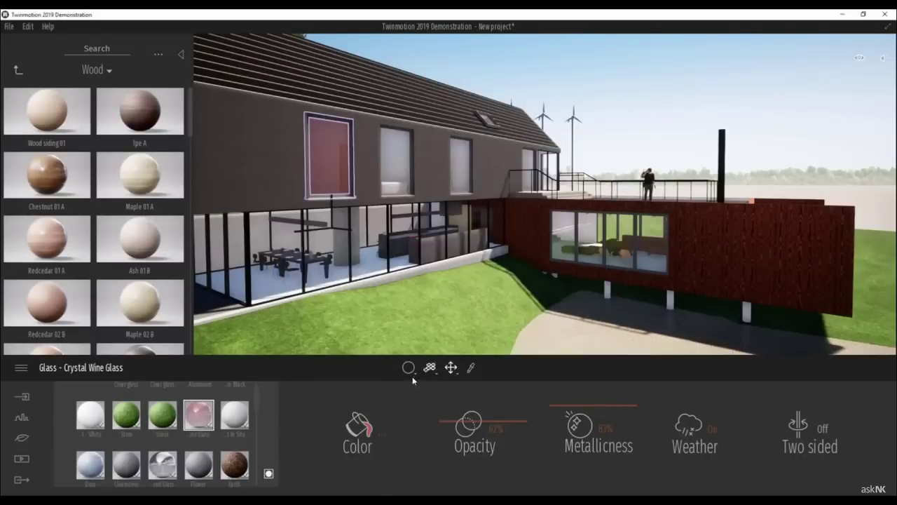
Switch material assignment to Replace material and apply the reddish Crystal Wine Glass to all the house's clear glass.
click(410, 369)
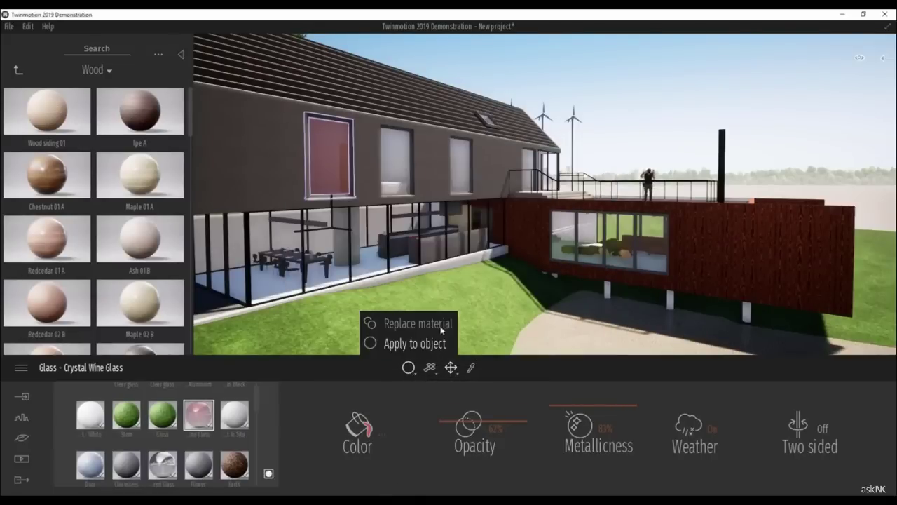
click(422, 325)
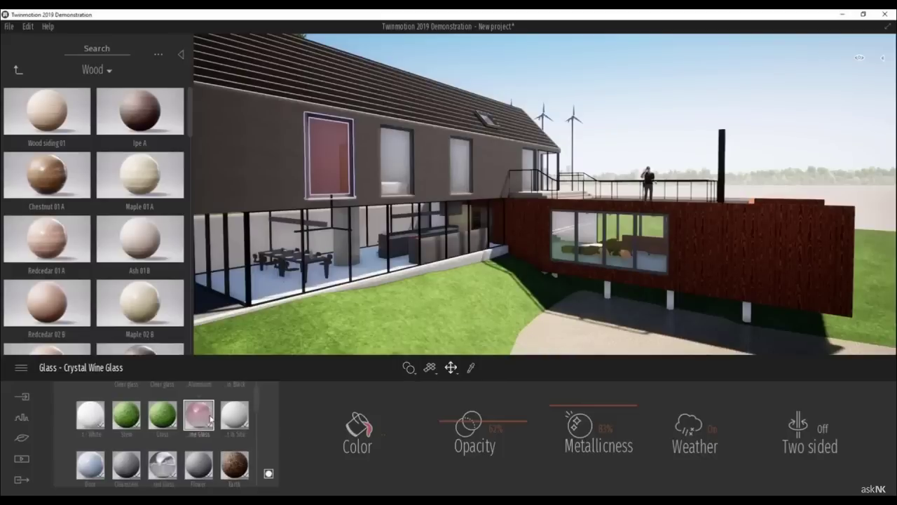
drag(203, 419, 395, 172)
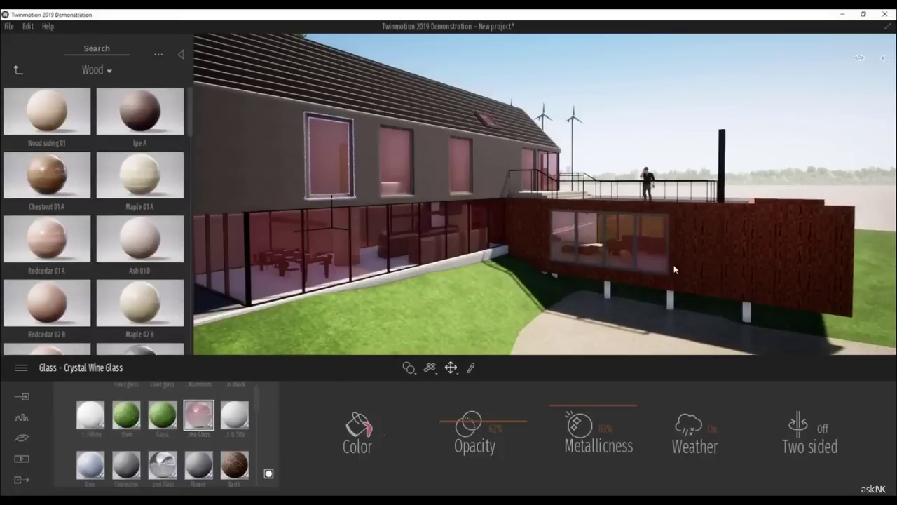
shift+middle_drag(675, 269, 441, 270)
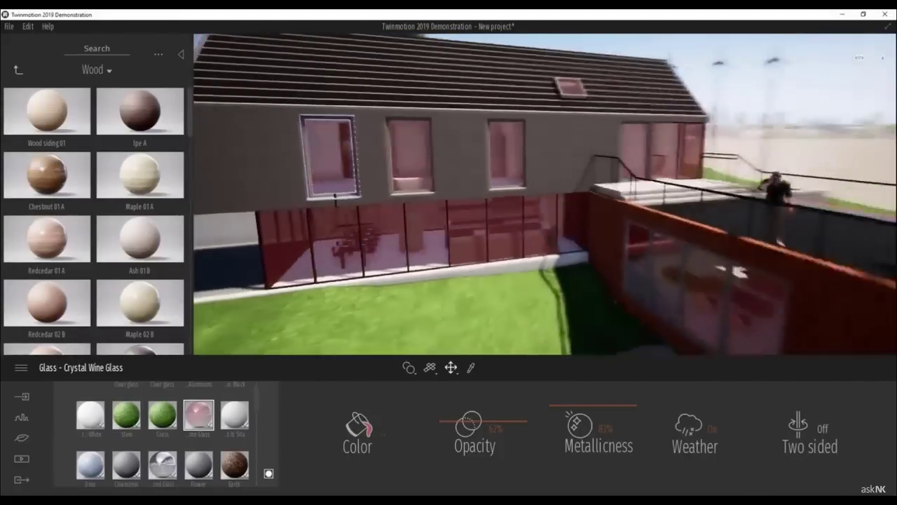
drag(456, 275, 414, 277)
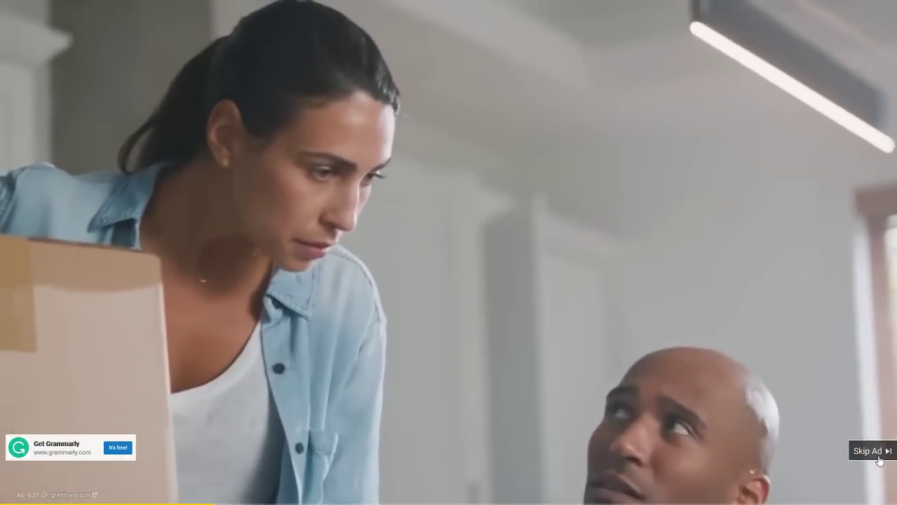
click(870, 451)
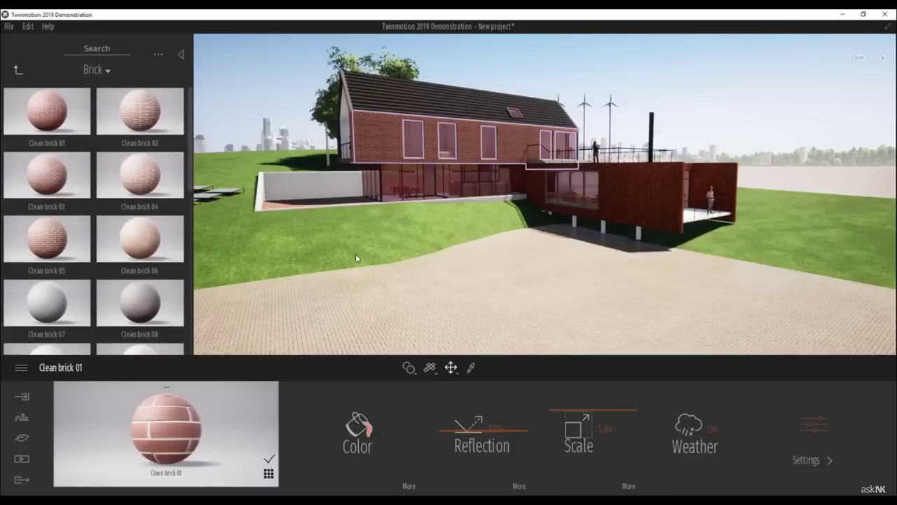
Go from the brick materials to the Decals collection in the library's Furnitures category.
click(18, 71)
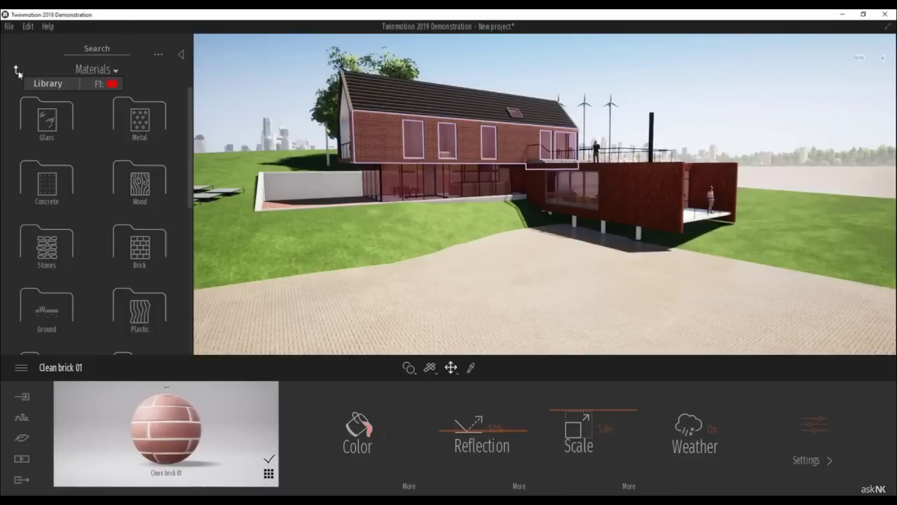
click(18, 71)
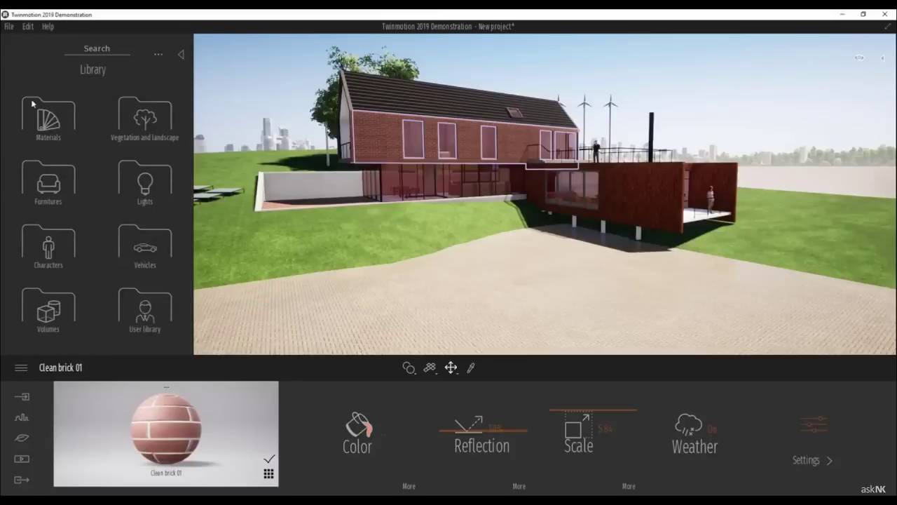
click(49, 188)
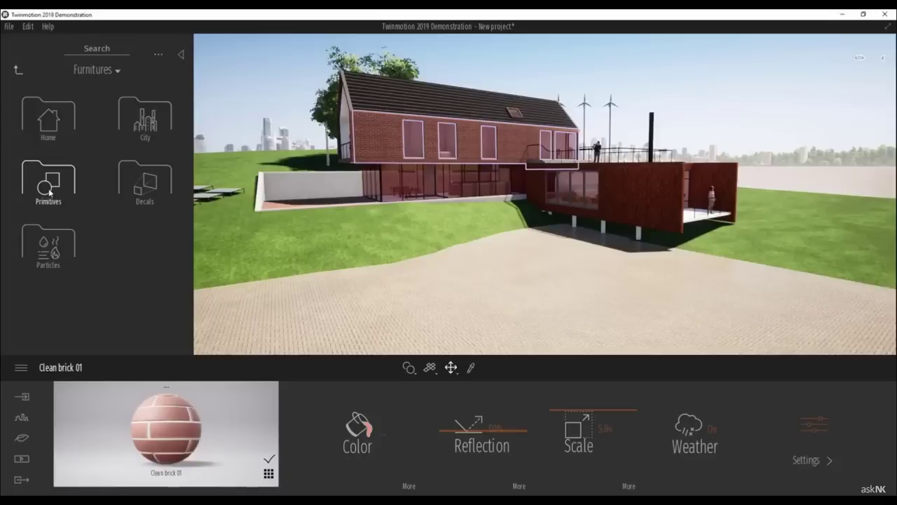
click(146, 179)
drag(147, 181, 363, 241)
shift+middle_drag(449, 210, 509, 161)
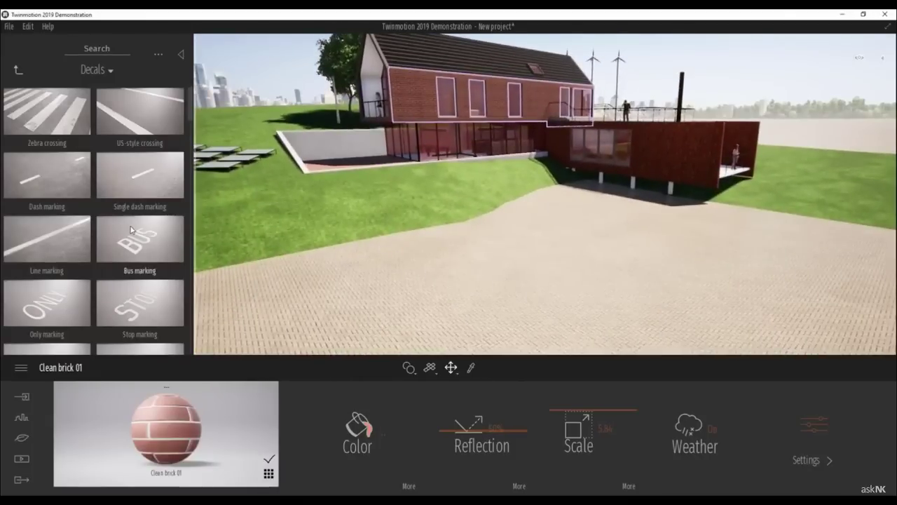
Place a Manhole 3 decal on the paving in front of the house and set its size to 2.9.
scroll(131, 228, down, 10)
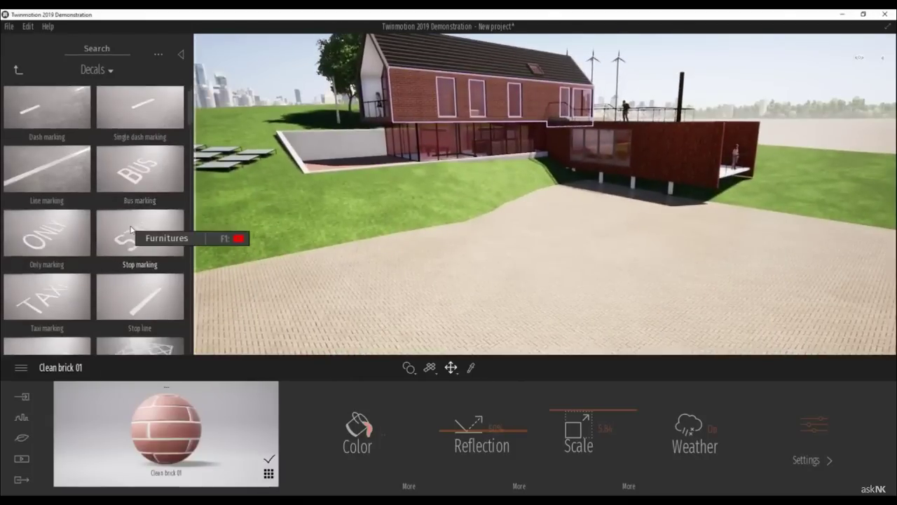
scroll(130, 228, down, 10)
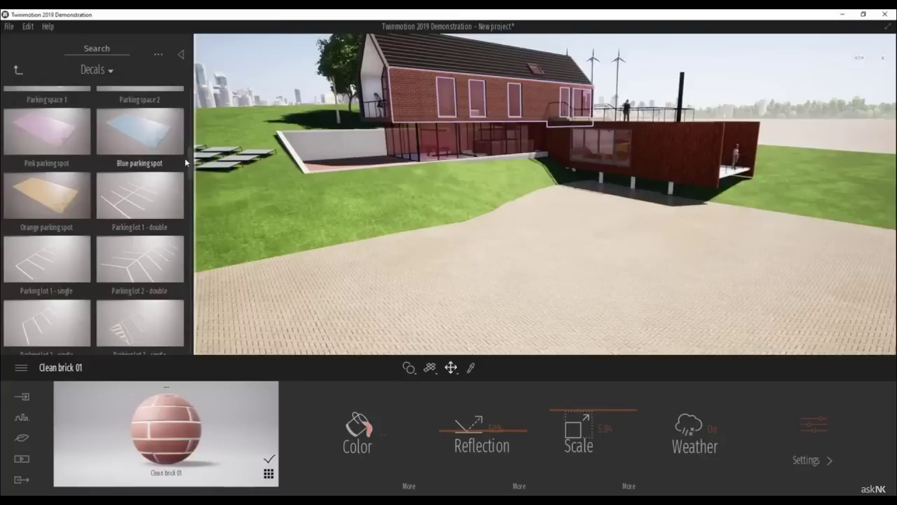
drag(190, 166, 189, 185)
drag(129, 174, 482, 292)
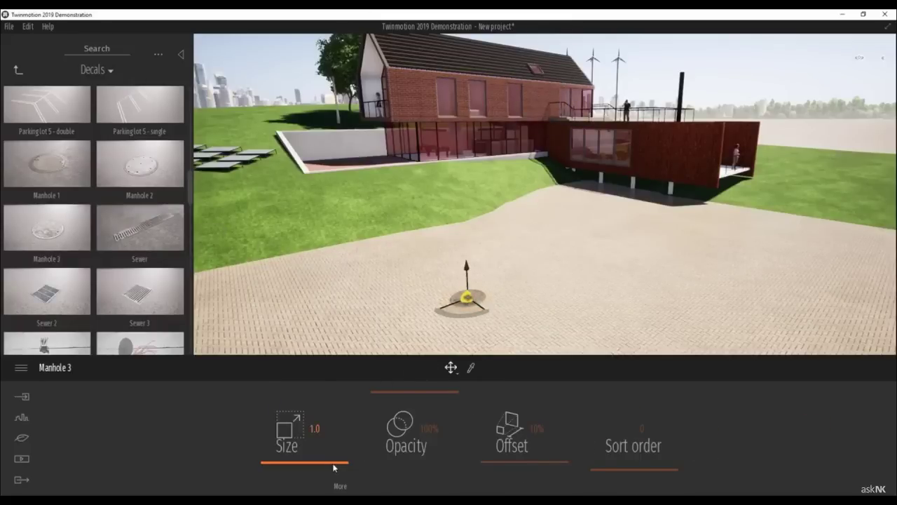
drag(334, 465, 332, 446)
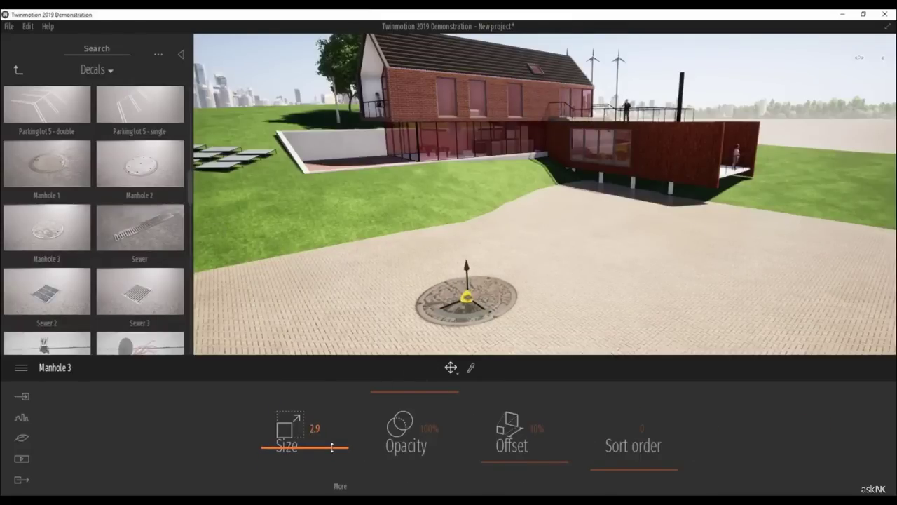
Place a Mossy dirt 2 decal along the base of the terrace's concrete wall and a Mossy dirt 1 decal near the glazed facade.
mouse_move(497, 236)
shift+middle_down()
mouse_move(443, 236)
mouse_move(483, 236)
shift+middle_up()
scroll(363, 130, up, 5)
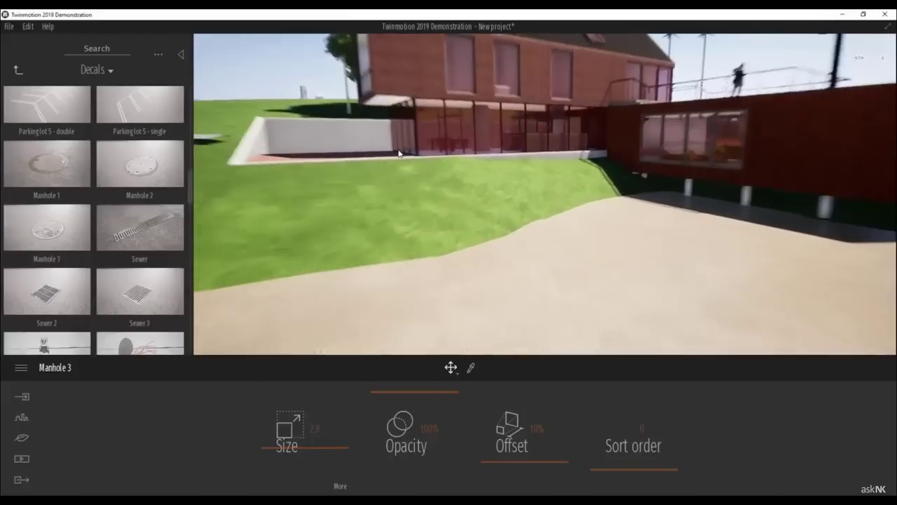
double_click(339, 124)
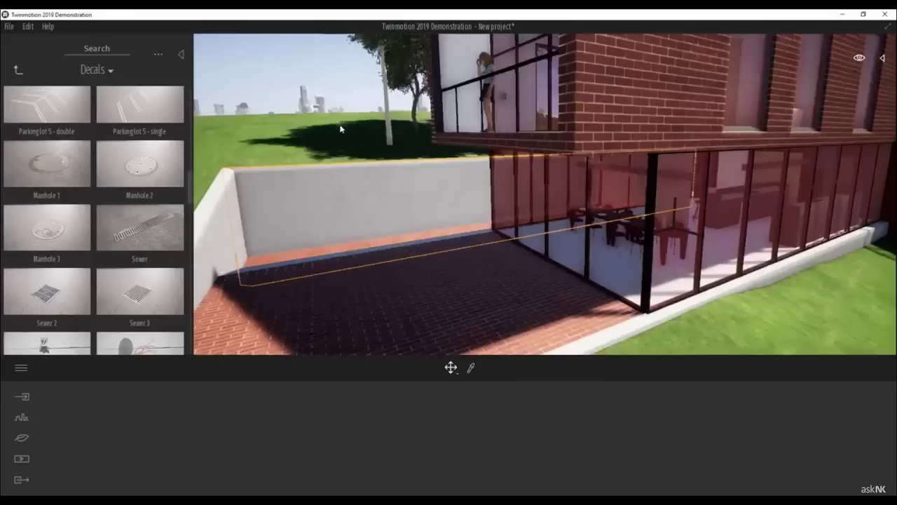
shift+middle_drag(443, 203, 488, 204)
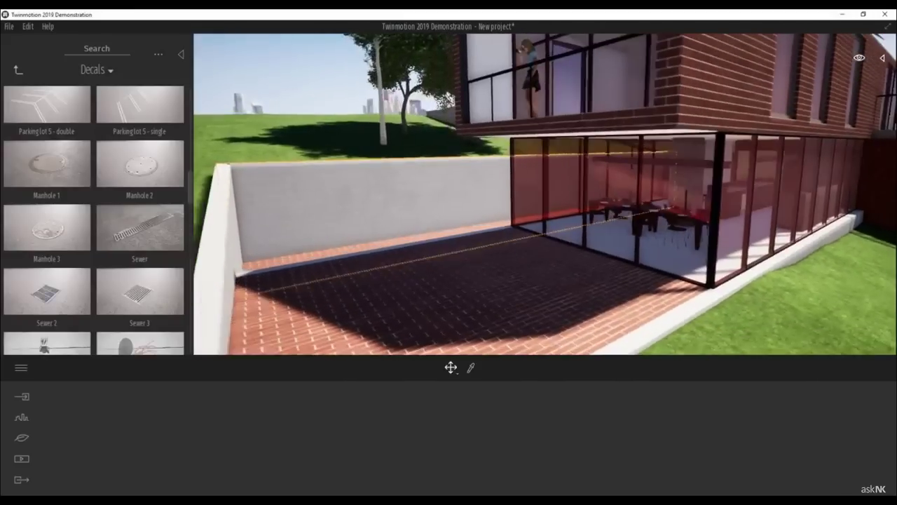
scroll(128, 278, down, 1)
scroll(128, 278, down, 8)
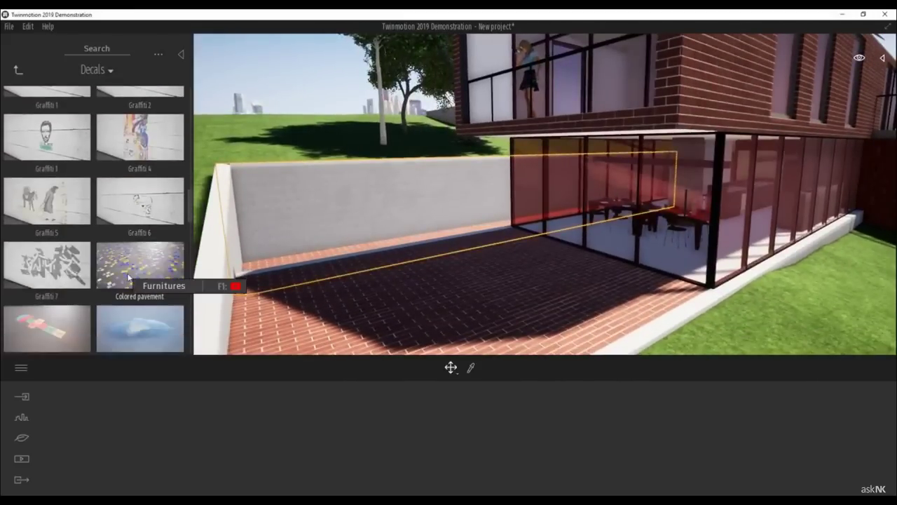
scroll(129, 277, down, 3)
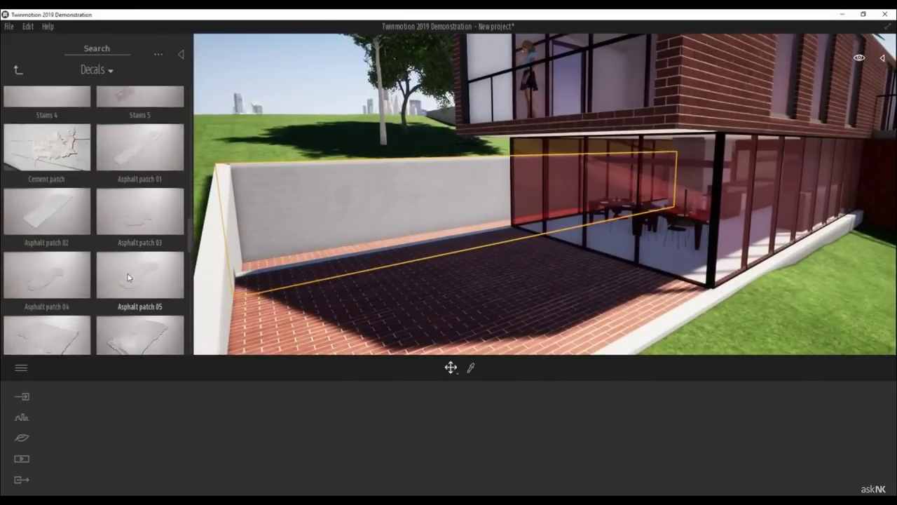
scroll(190, 258, down, 1)
mouse_move(190, 259)
mouse_down()
mouse_move(189, 283)
mouse_move(189, 275)
mouse_up()
scroll(130, 213, up, 1)
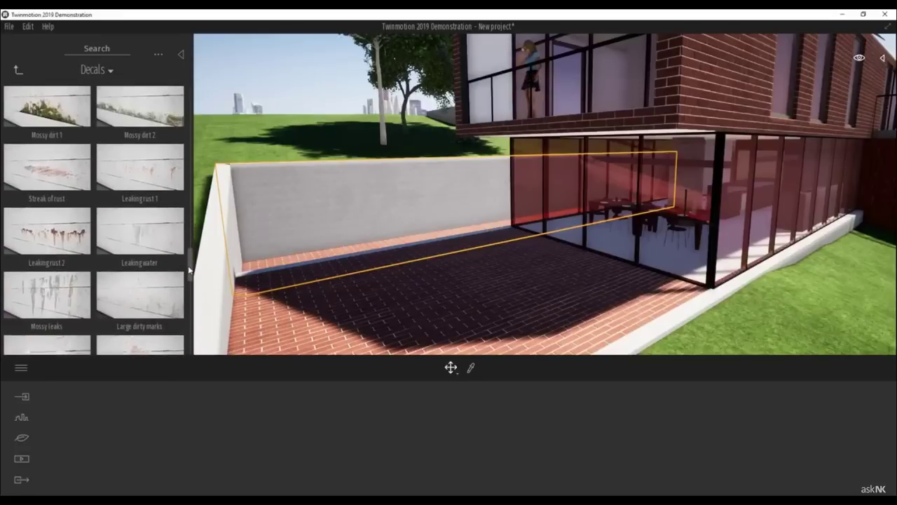
drag(149, 162, 337, 236)
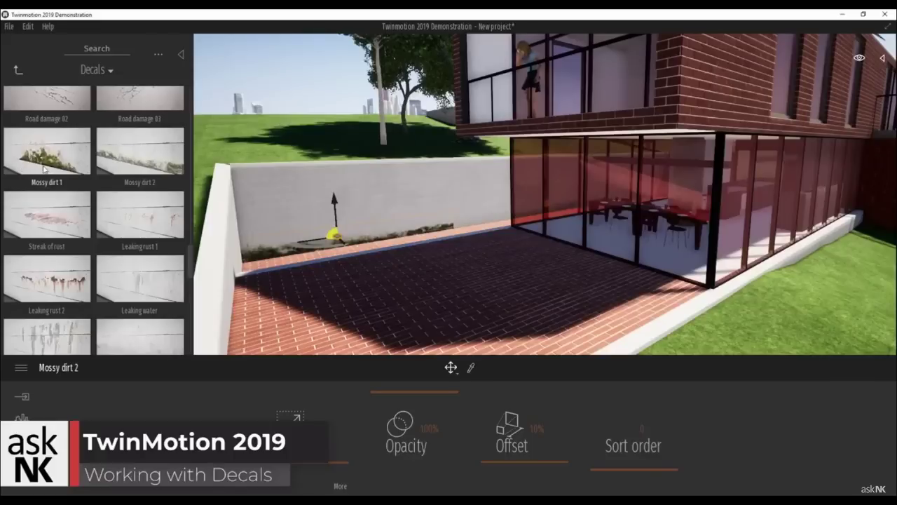
drag(44, 167, 466, 199)
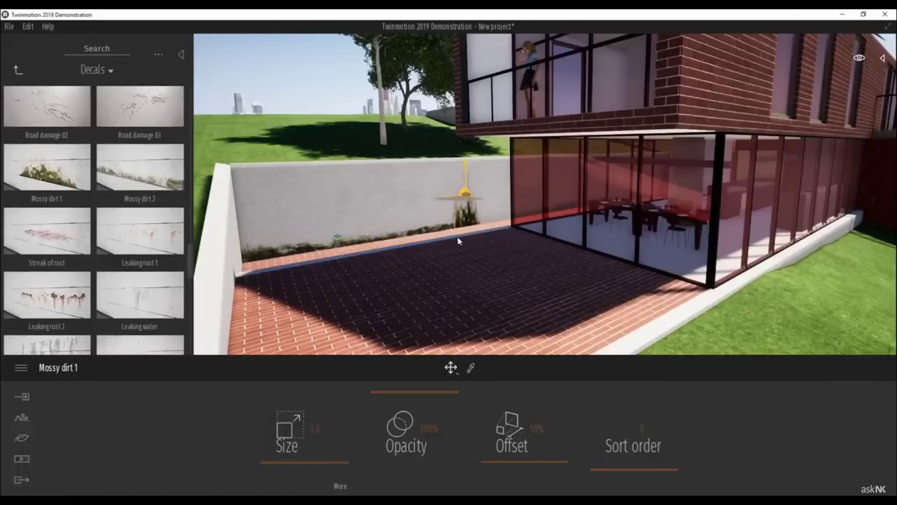
Place a Road damage 02 decal on the paving beside the manhole and set its size to 2.0.
shift+middle_drag(429, 224, 350, 224)
scroll(428, 224, down, 5)
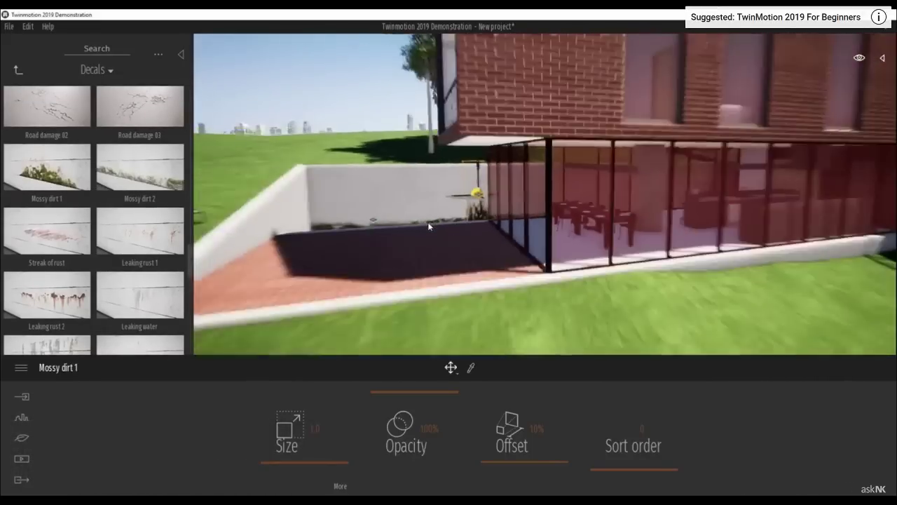
shift+middle_drag(463, 237, 475, 242)
scroll(475, 243, down, 3)
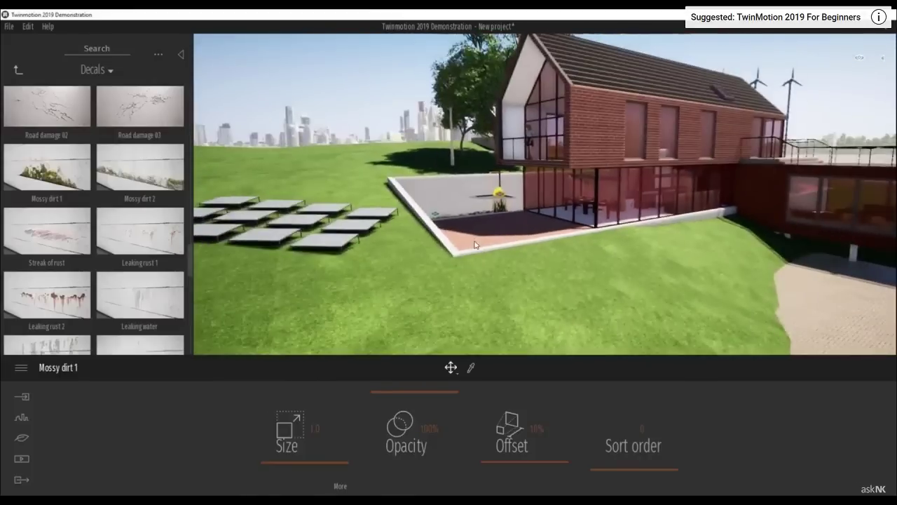
scroll(441, 172, down, 3)
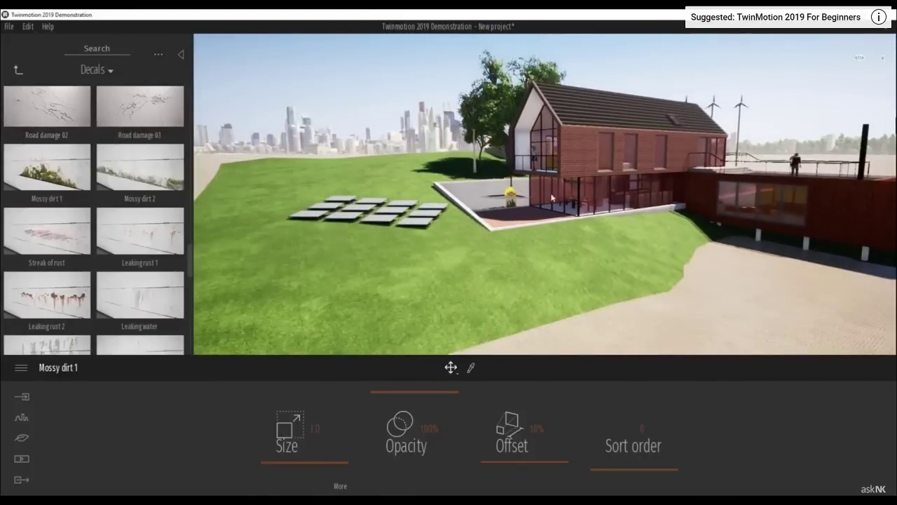
middle_drag(438, 231, 324, 199)
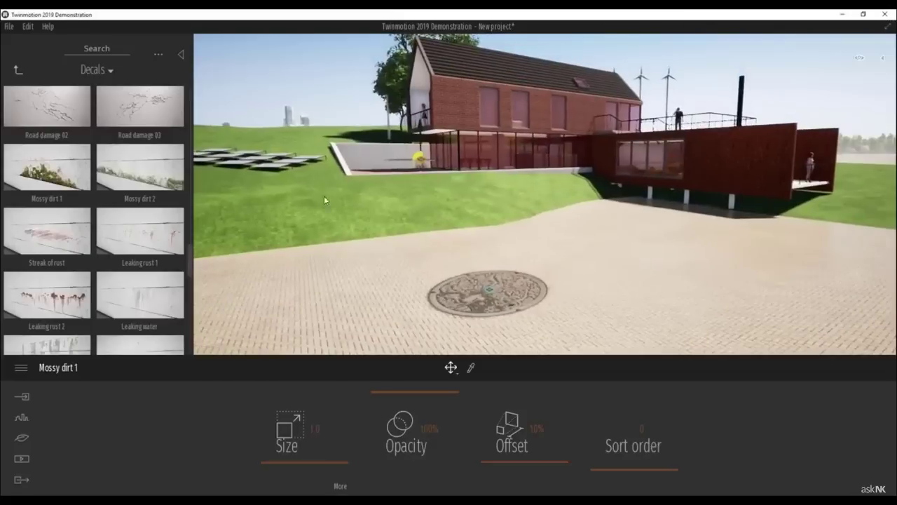
scroll(57, 117, up, 1)
drag(593, 303, 601, 300)
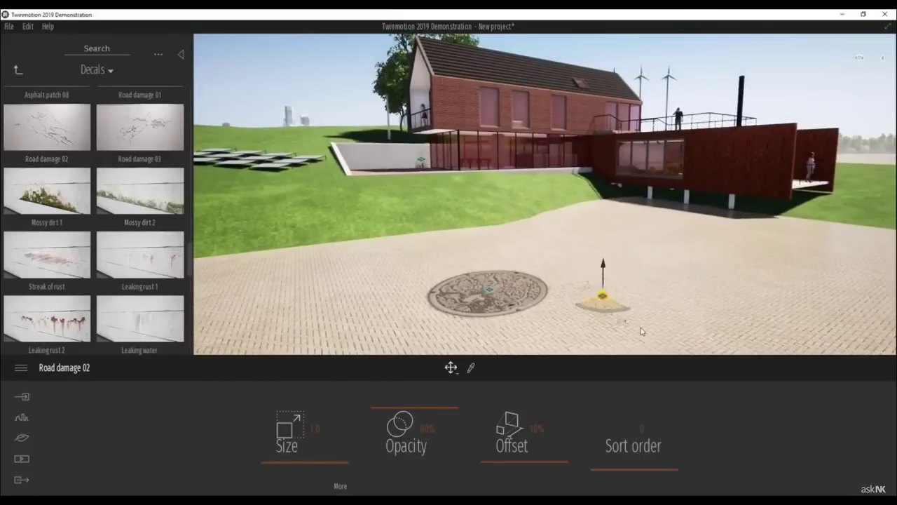
shift+middle_drag(604, 300, 609, 332)
drag(315, 464, 317, 455)
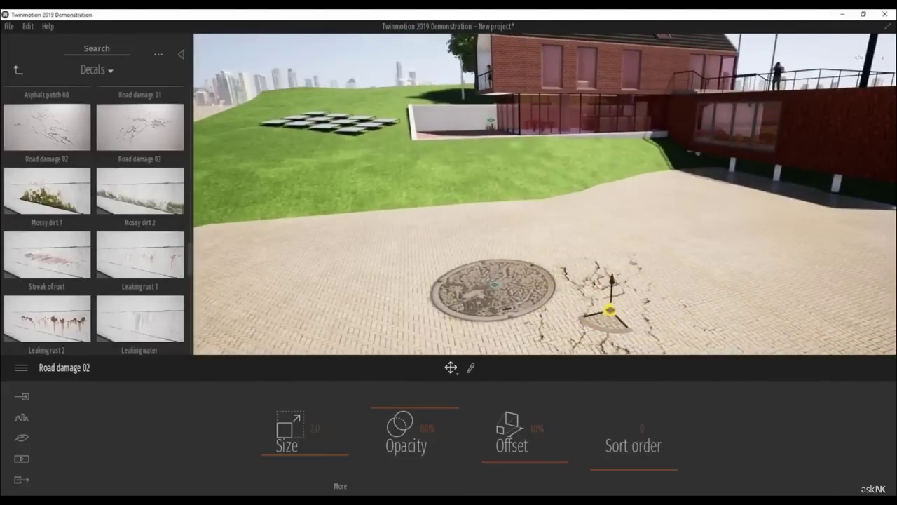
Place the Graffiti 1 decal on the concrete wall of the brick terrace.
shift+middle_drag(610, 309, 659, 304)
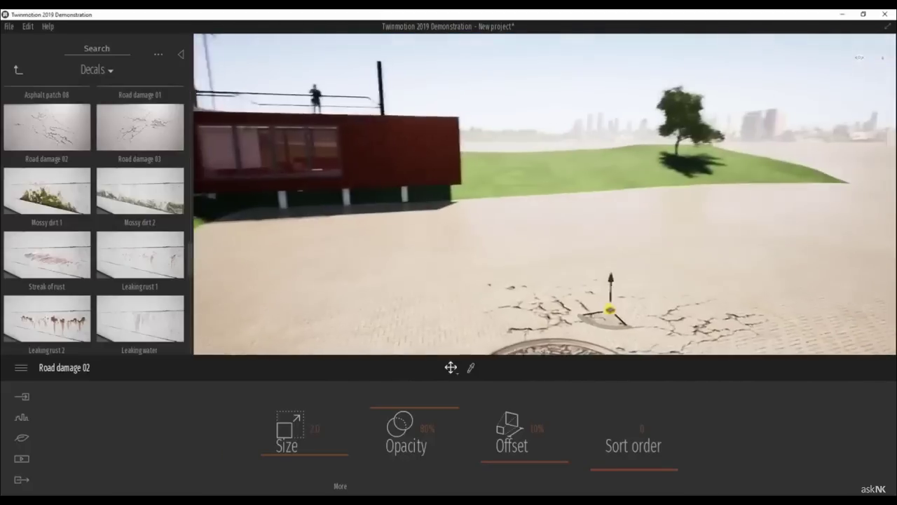
right_drag(610, 309, 610, 309)
scroll(142, 224, up, 3)
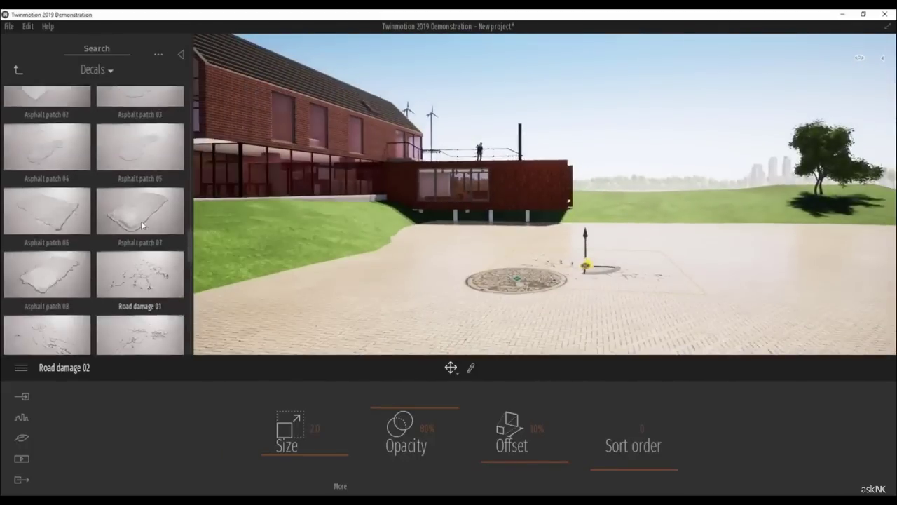
scroll(142, 225, up, 10)
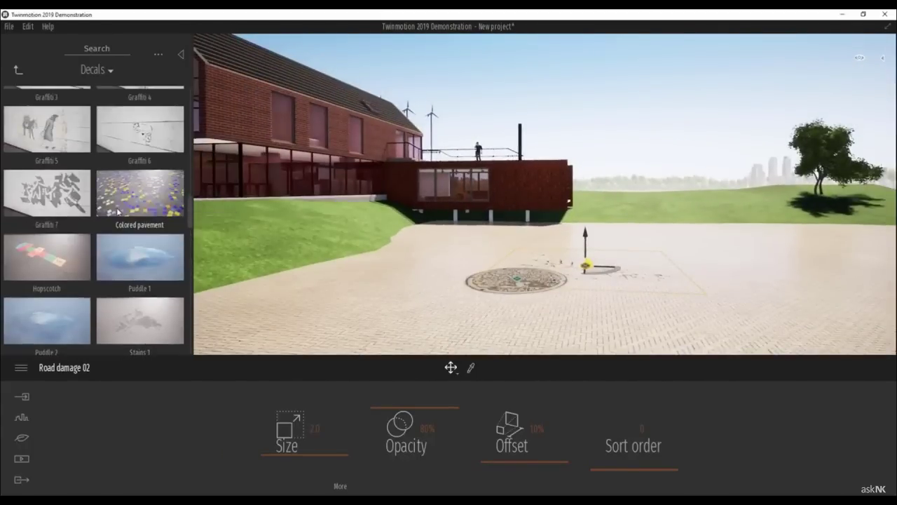
right_drag(454, 267, 453, 267)
middle_drag(451, 206, 458, 256)
scroll(410, 283, up, 4)
scroll(126, 203, up, 4)
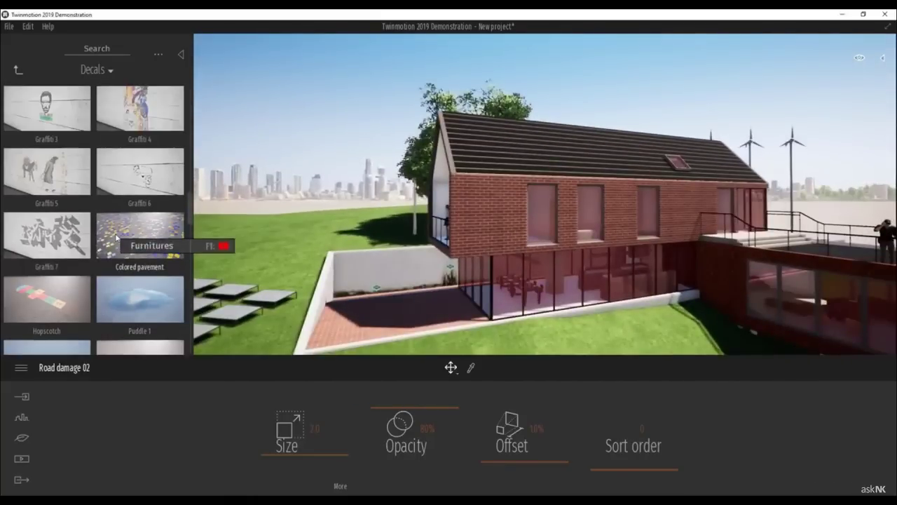
scroll(124, 201, up, 1)
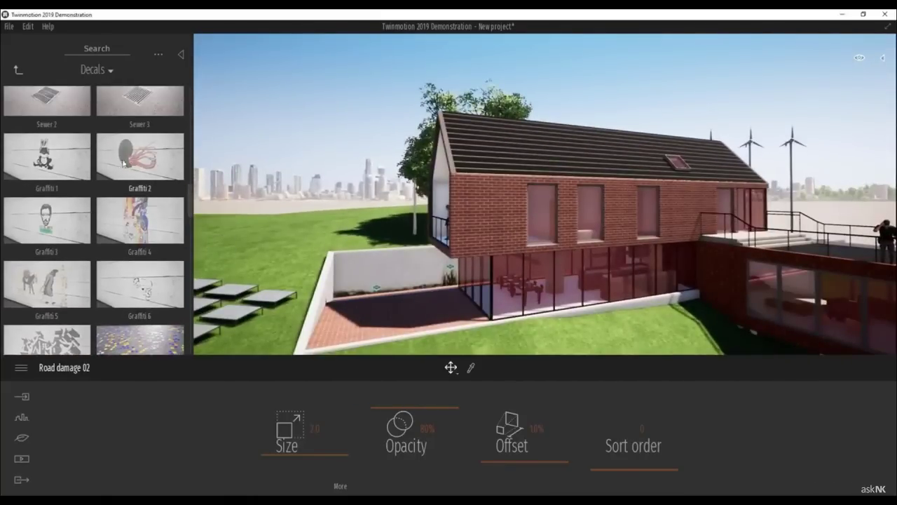
drag(73, 160, 390, 272)
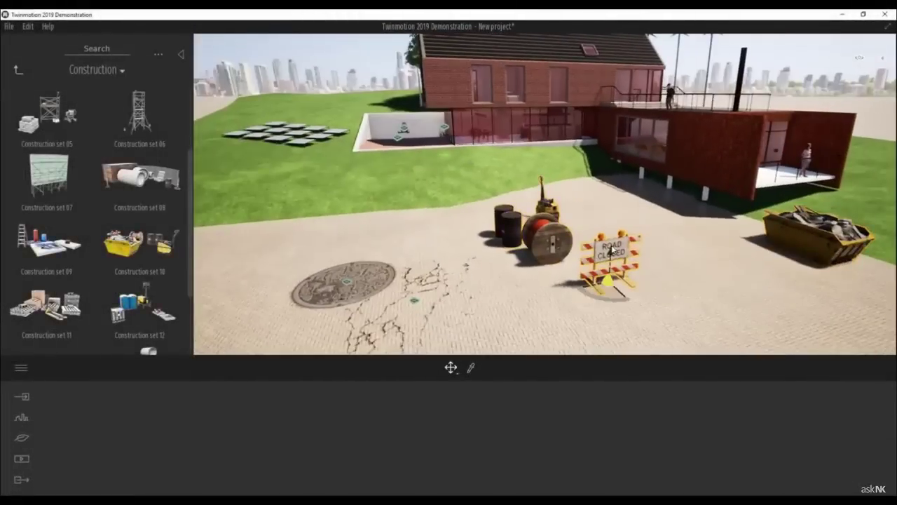
Move the Road Closed barrier next to the cracked paving.
drag(596, 280, 503, 316)
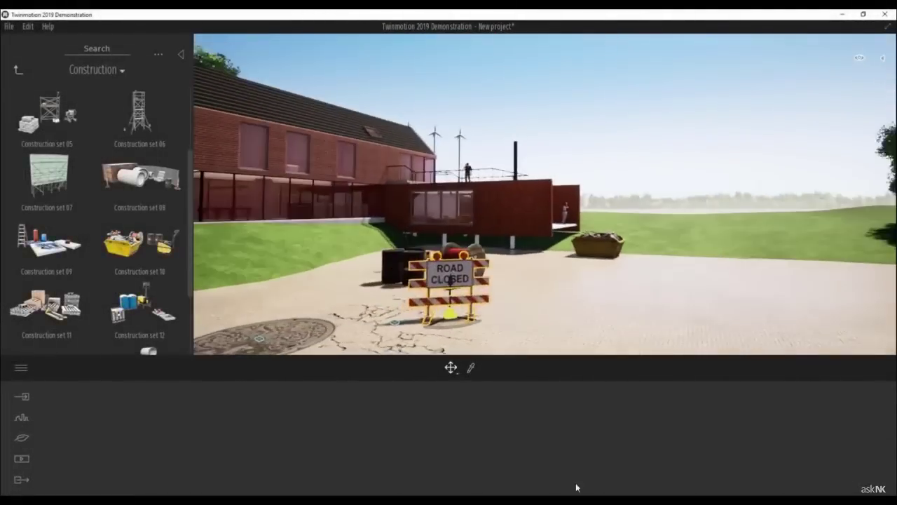
Place a Taban worker from the library's Humans collection on the paving and move it beside the cracks and the Road Closed barrier.
click(19, 70)
click(18, 73)
click(18, 73)
click(48, 246)
click(47, 119)
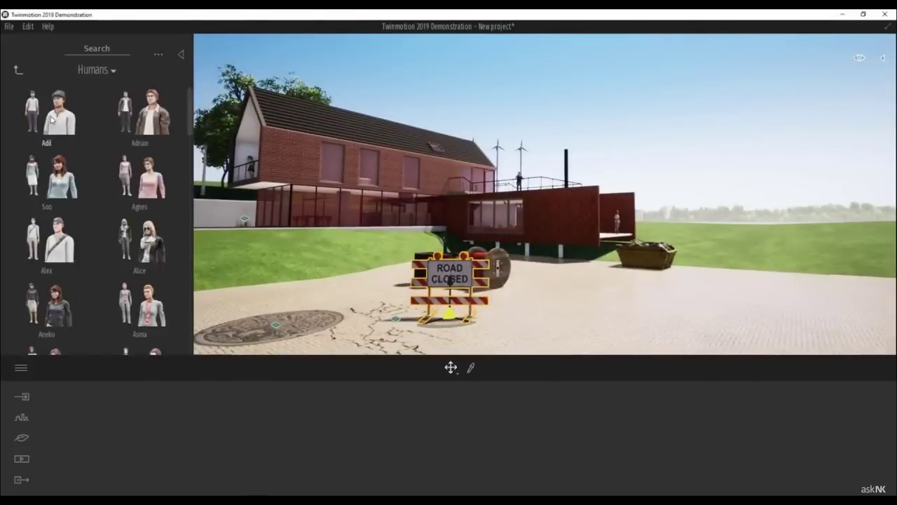
scroll(84, 194, down, 12)
scroll(170, 257, down, 10)
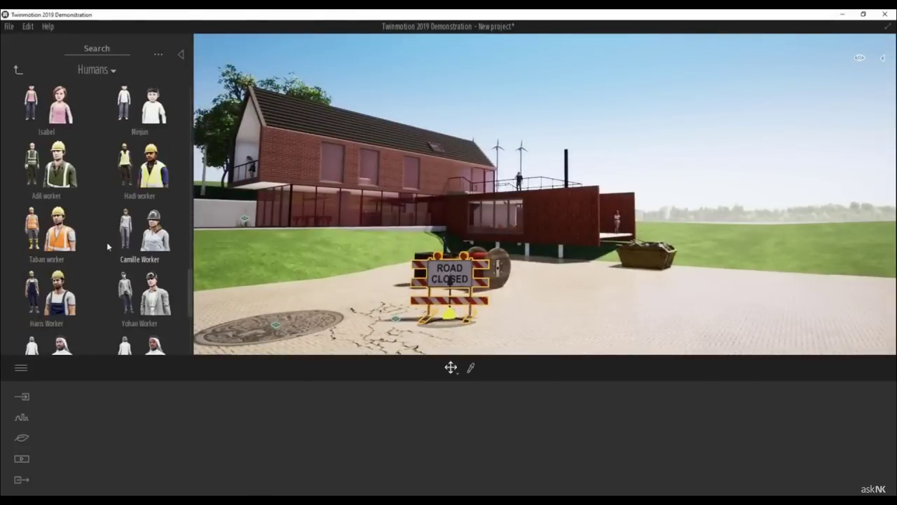
drag(105, 241, 576, 294)
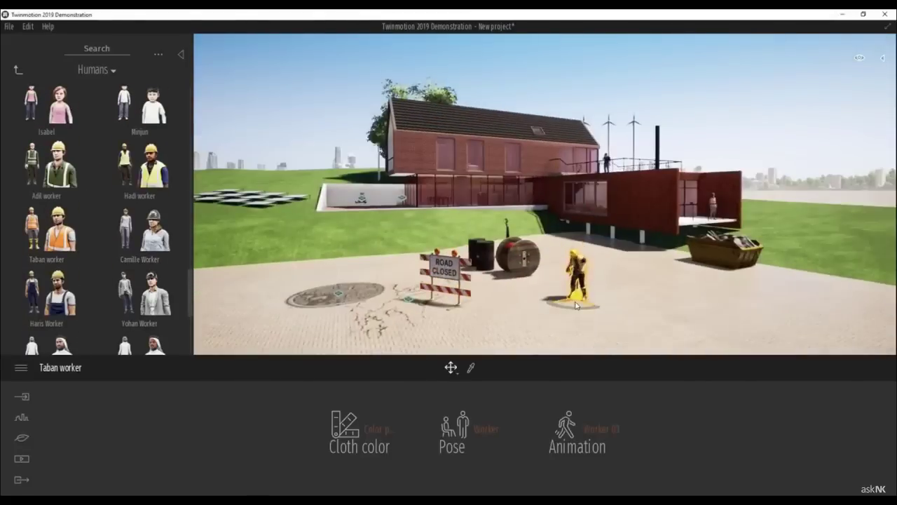
drag(576, 303, 445, 314)
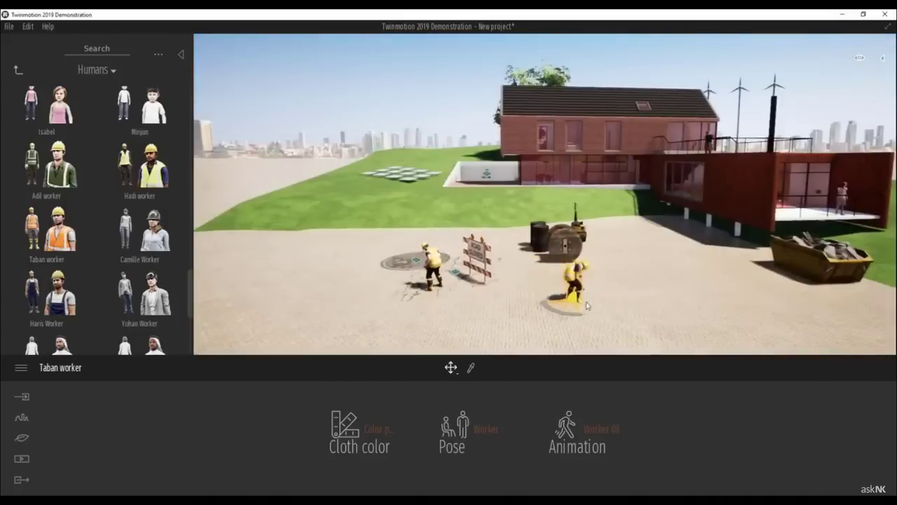
Set the animation of the second Taban worker, standing apart from the barrier, to Worker 05.
click(601, 428)
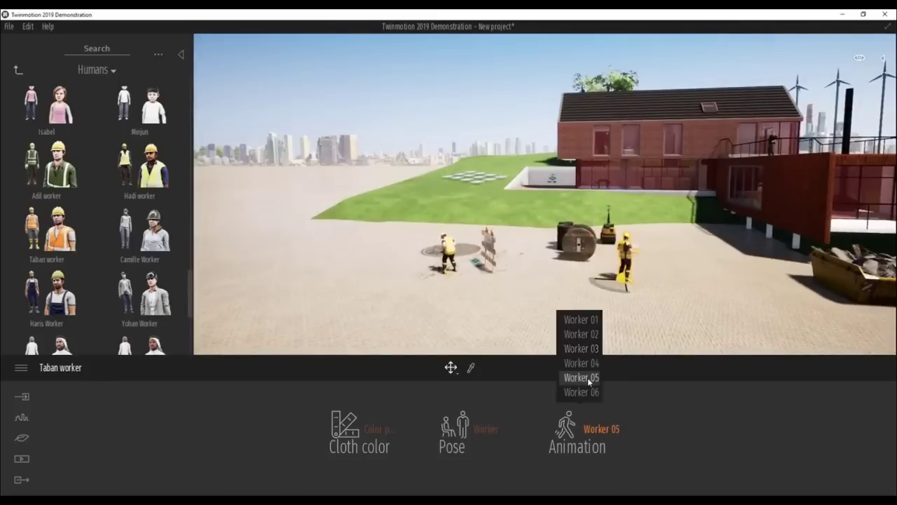
click(586, 376)
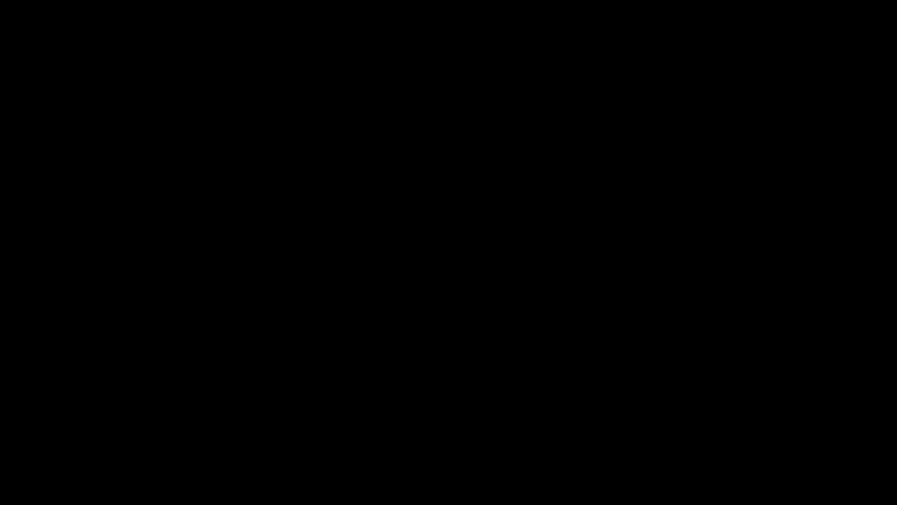
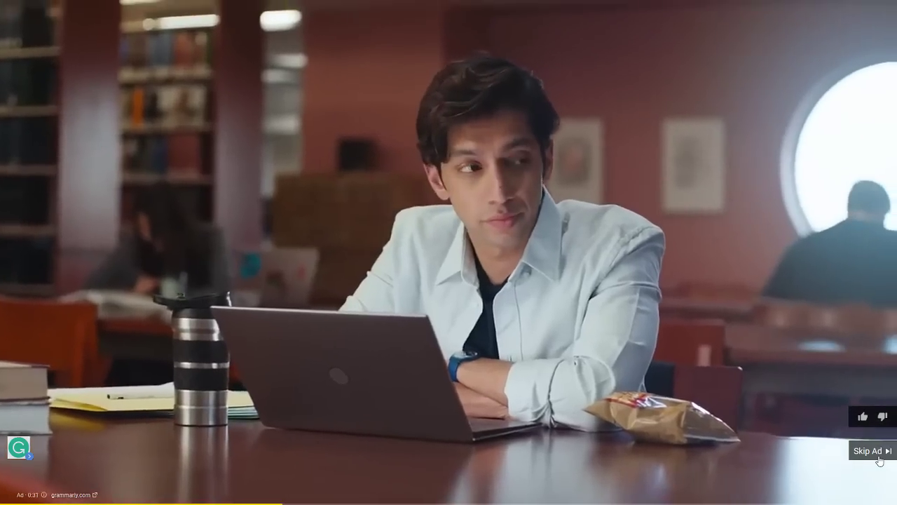
click(879, 457)
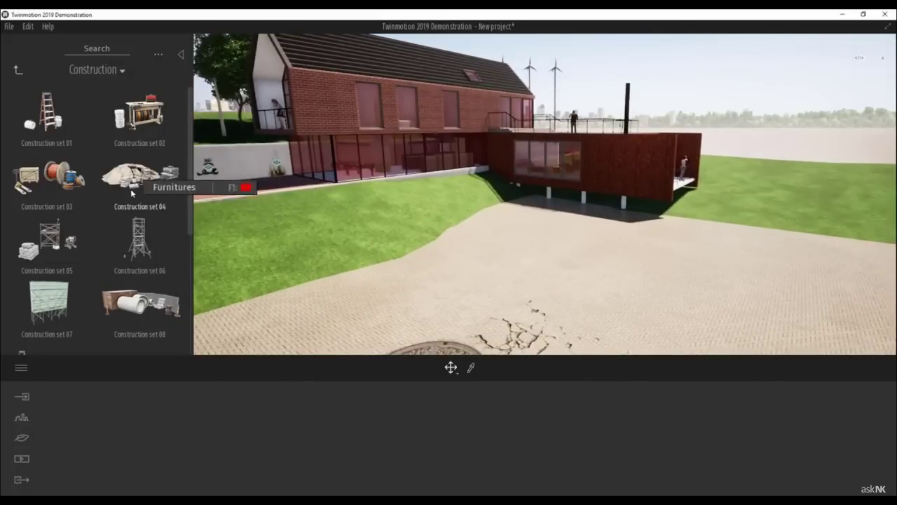
Place Construction set 10 from the library's Construction collection on the paving in front of the house.
scroll(89, 191, down, 1)
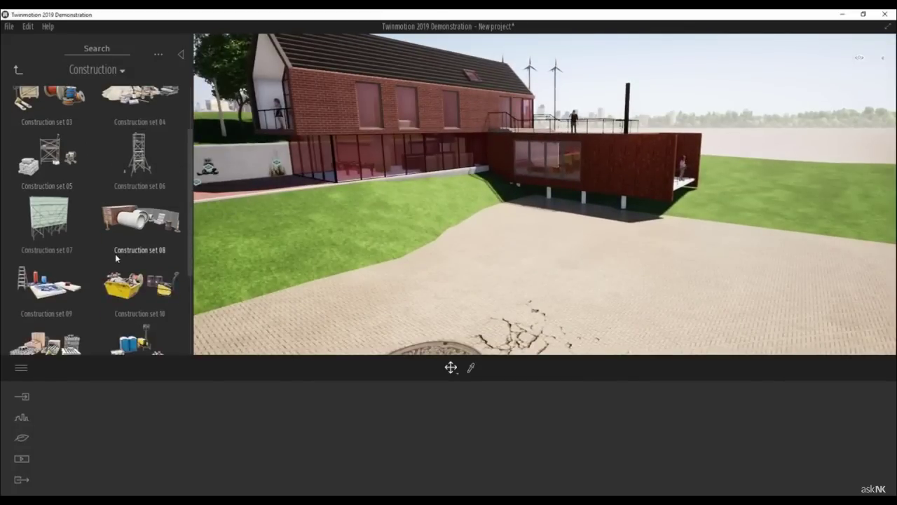
scroll(115, 254, down, 1)
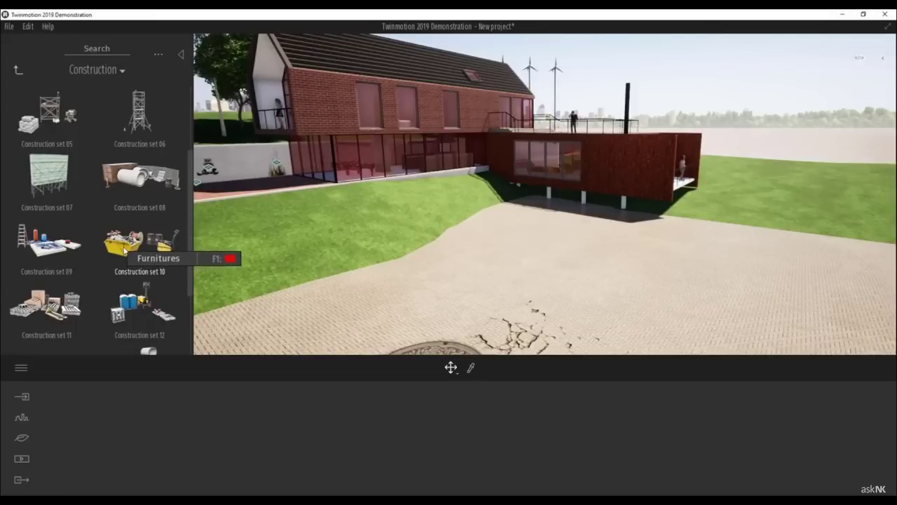
drag(124, 250, 414, 285)
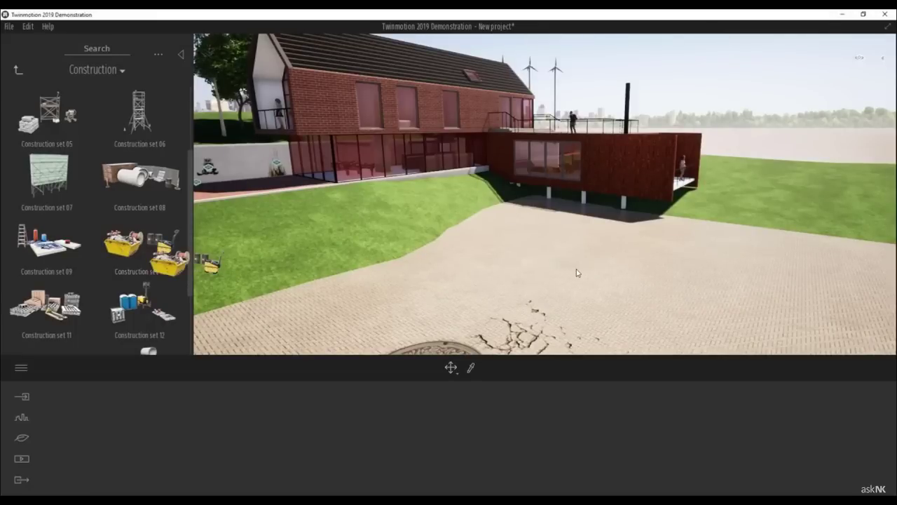
drag(577, 273, 579, 274)
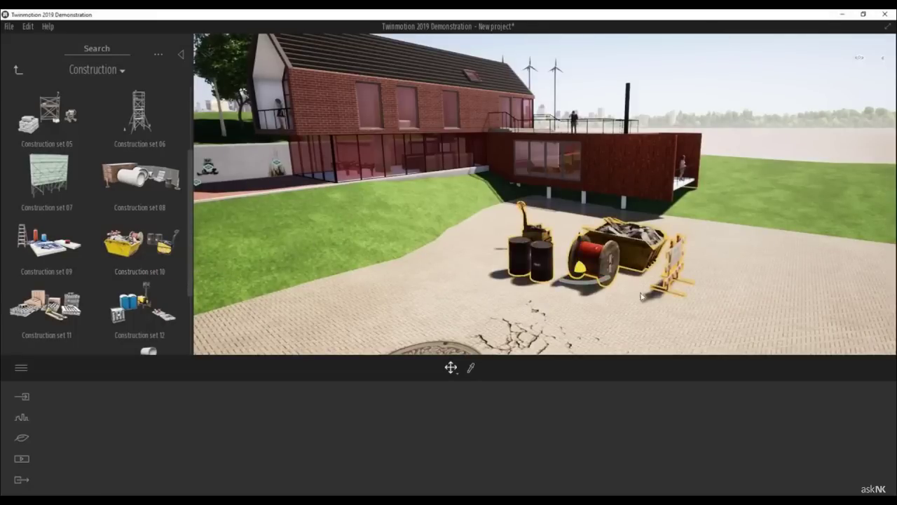
Move the rubble skip away from the other construction objects to the edge of the paving near the lawn.
shift+middle_drag(722, 304, 575, 302)
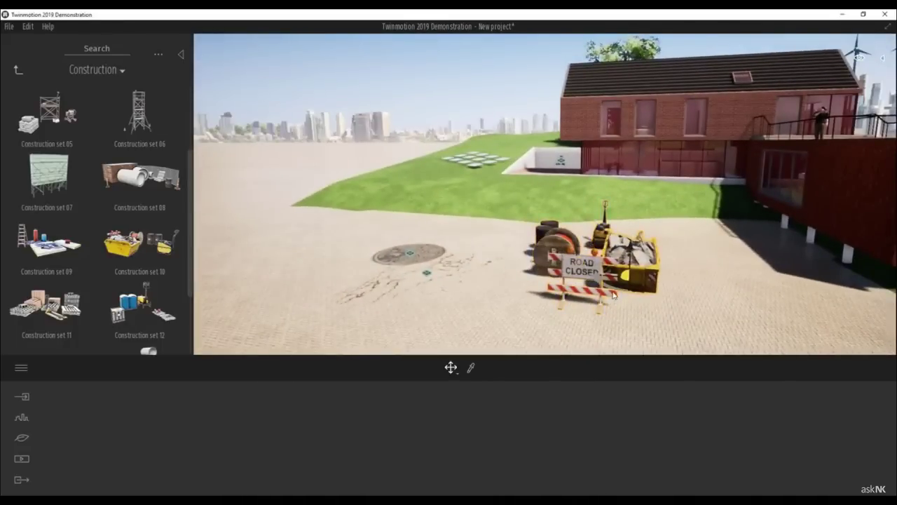
click(628, 267)
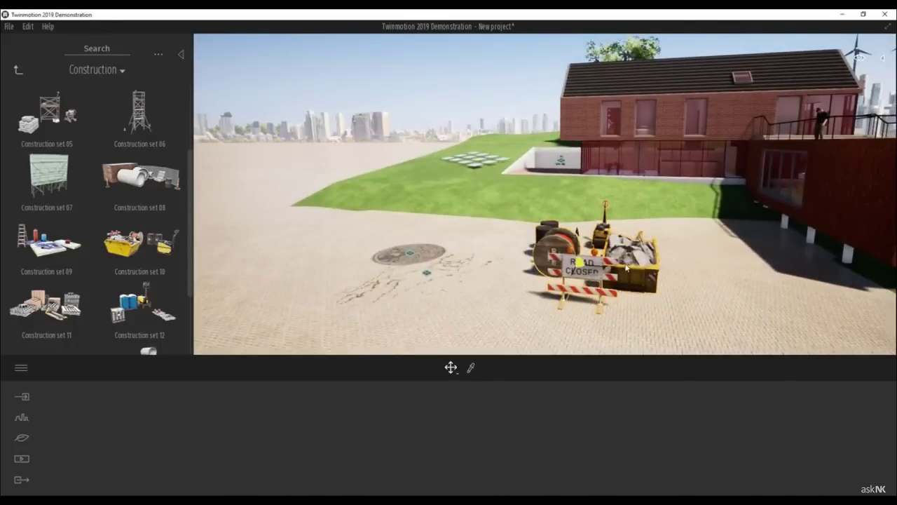
shift+middle_drag(562, 277, 562, 271)
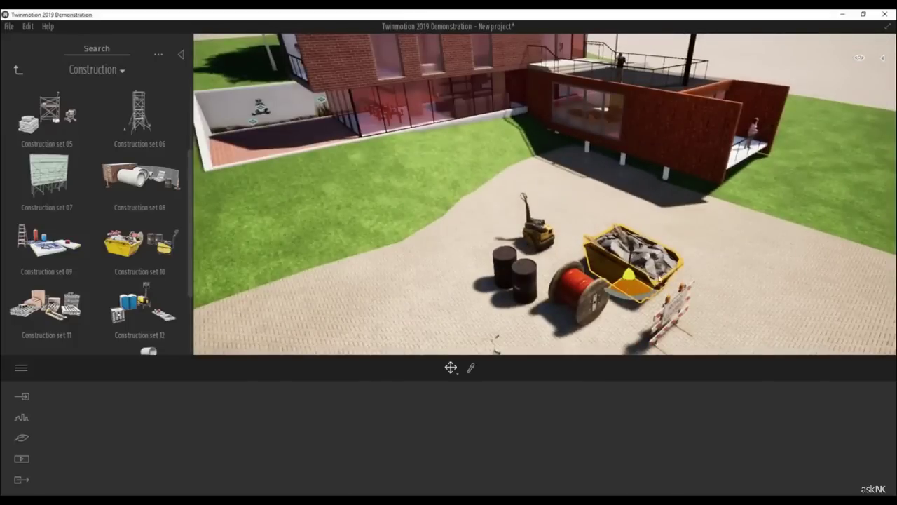
drag(659, 279, 798, 246)
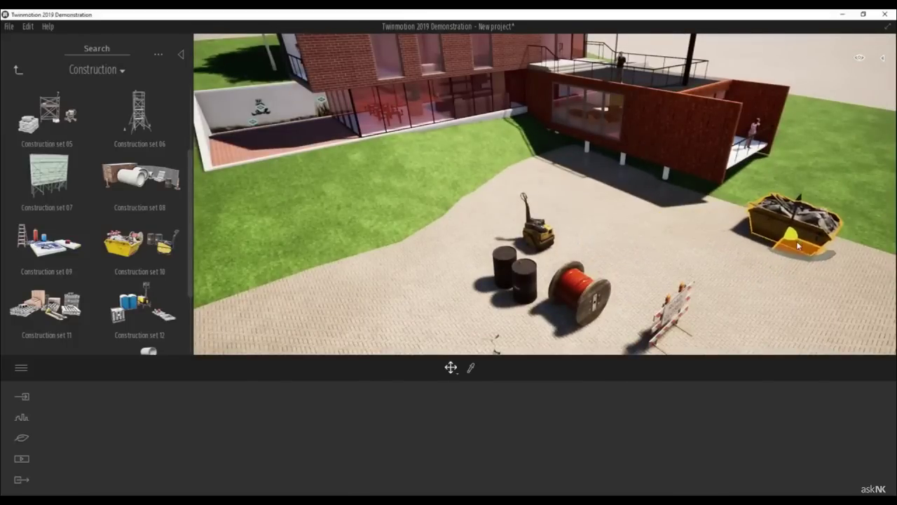
Rotate the Road Closed barrier and move it next to the cracked paving beside the manhole.
shift+middle_drag(703, 304, 680, 316)
click(645, 284)
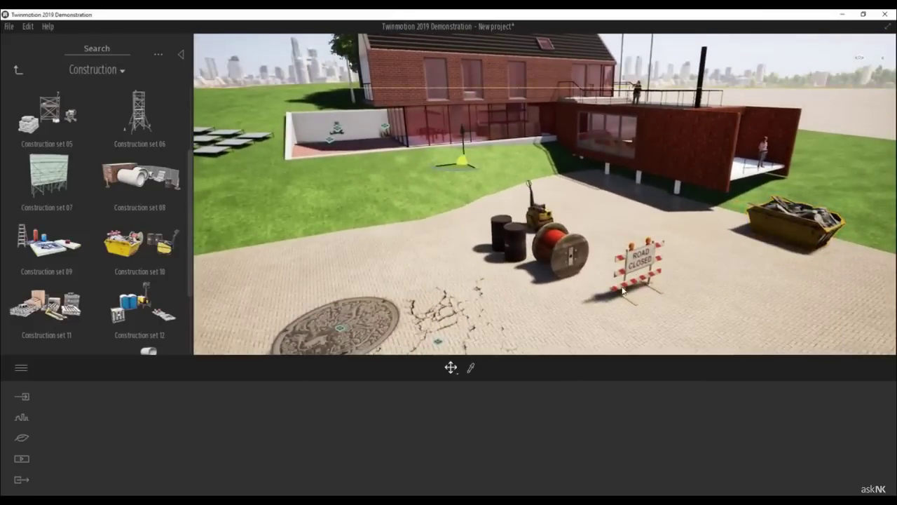
click(623, 291)
shift+middle_drag(661, 302, 634, 261)
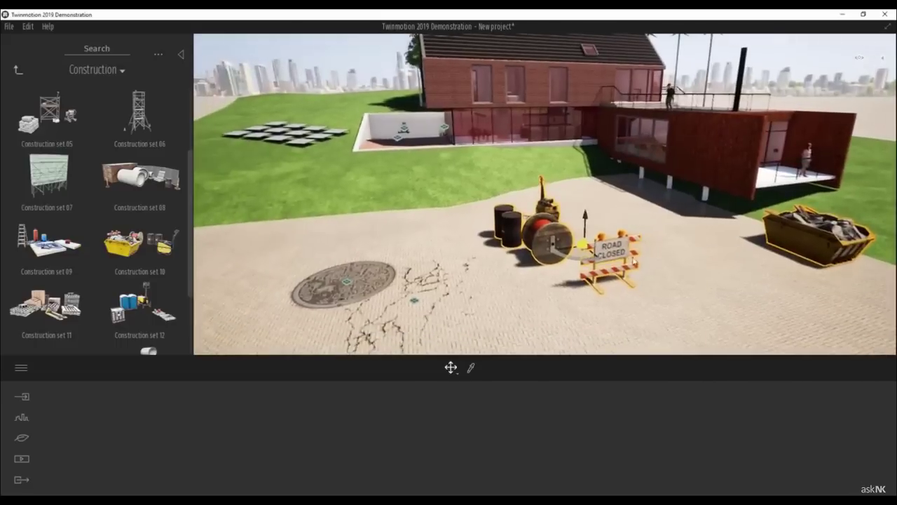
click(611, 249)
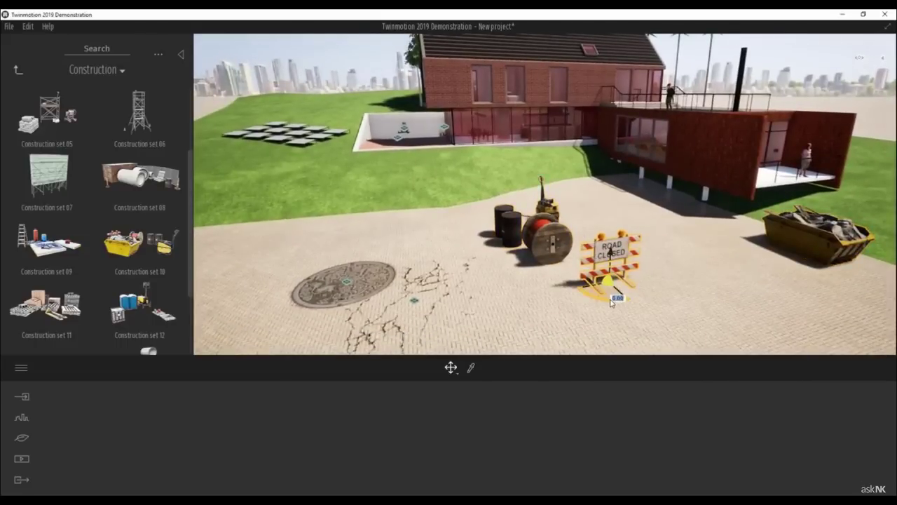
drag(599, 303, 550, 295)
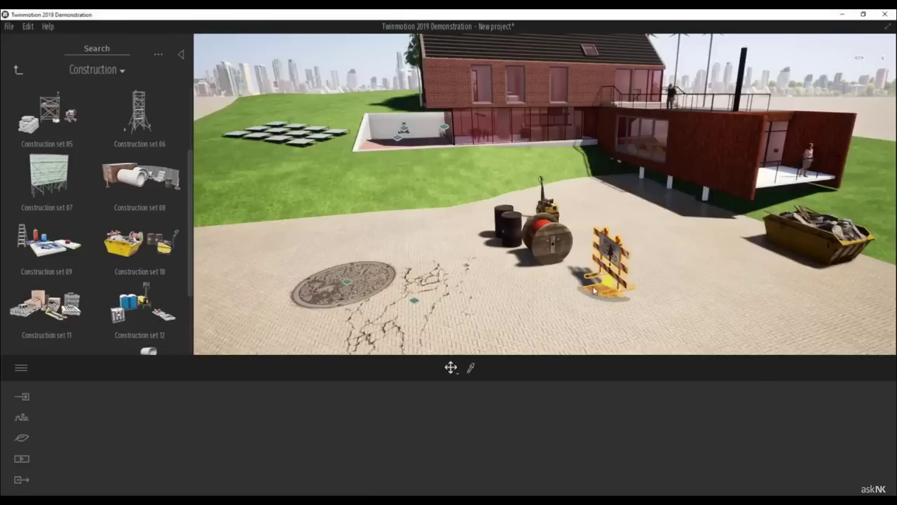
drag(546, 304, 451, 335)
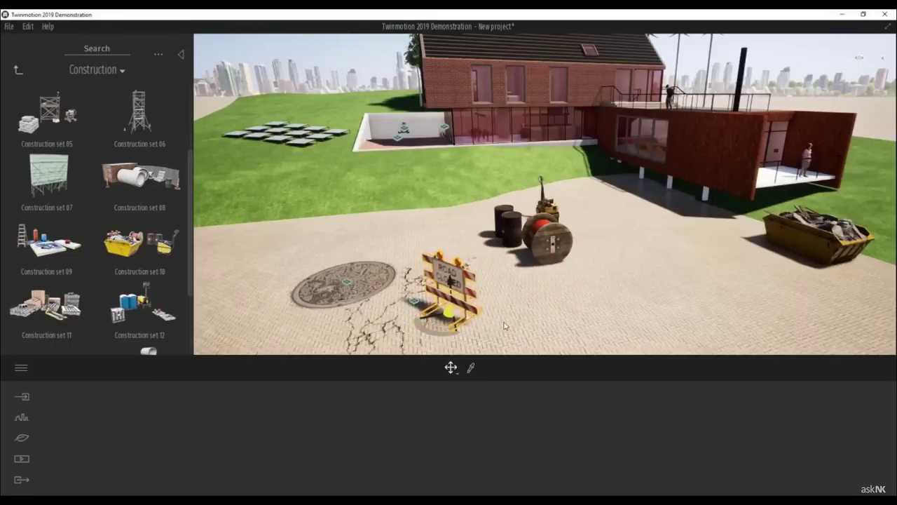
shift+middle_drag(505, 325, 624, 275)
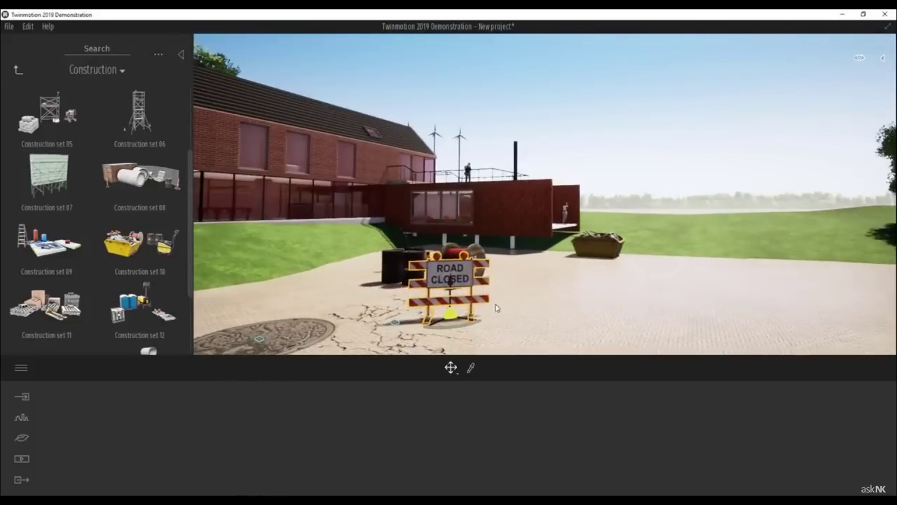
shift+middle_drag(496, 307, 471, 300)
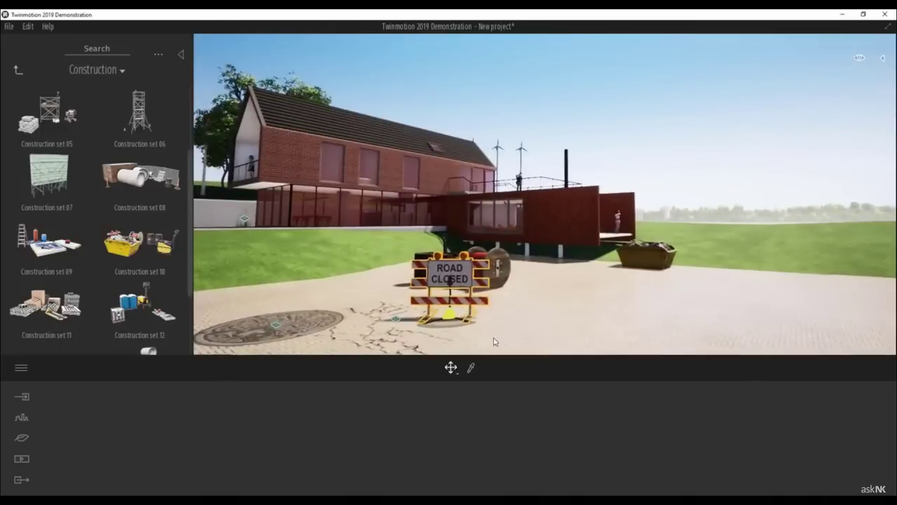
Place a Taban worker from the Humans collection of the Characters library on the paving near the Road Closed barrier.
click(18, 71)
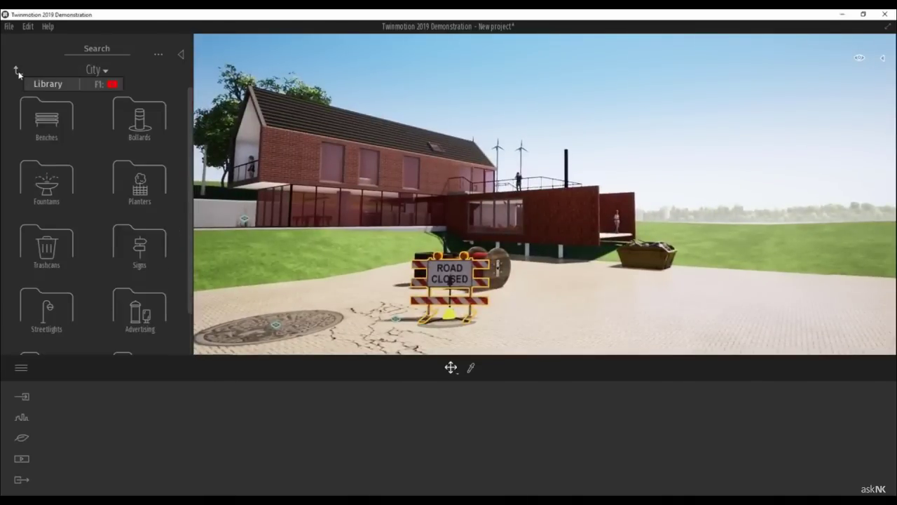
click(18, 71)
click(17, 72)
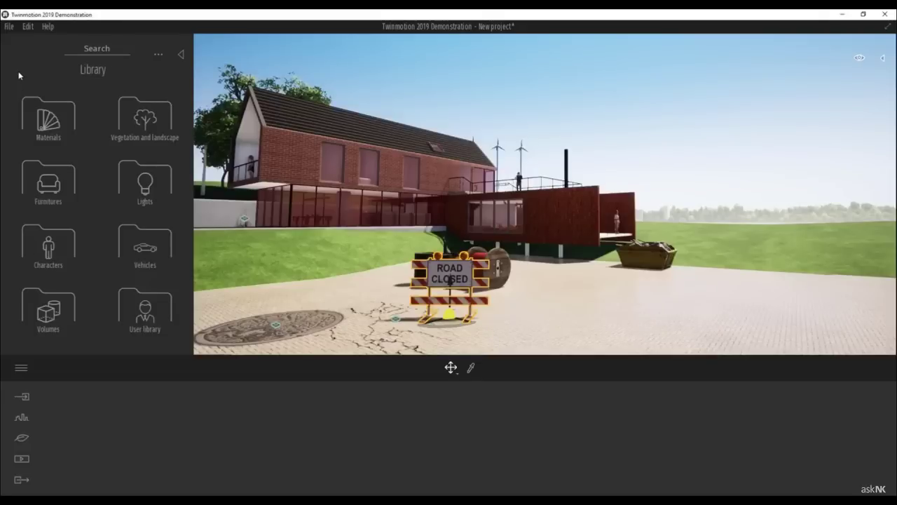
click(49, 246)
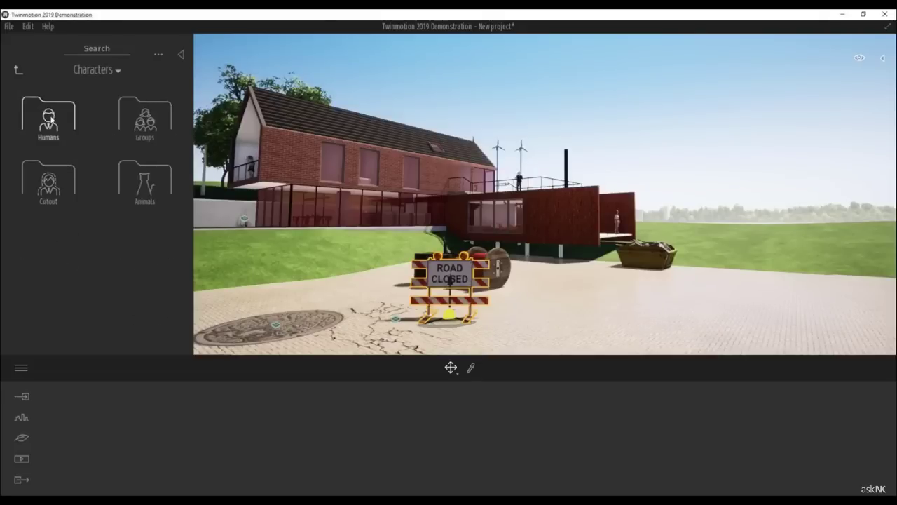
click(51, 120)
scroll(84, 196, down, 10)
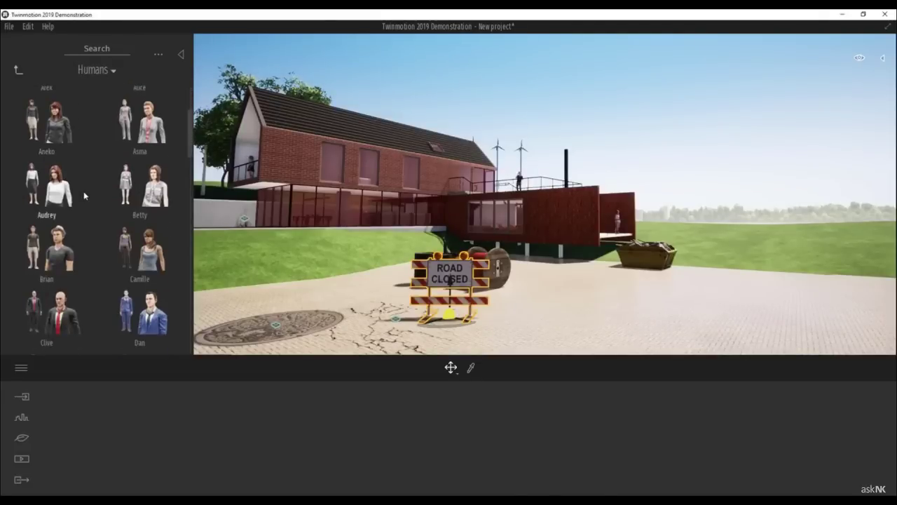
scroll(84, 196, down, 8)
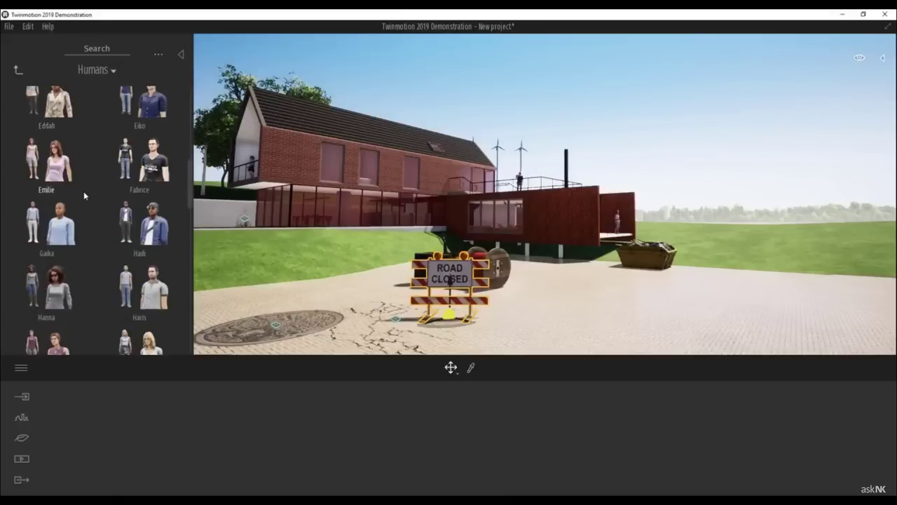
scroll(84, 196, down, 5)
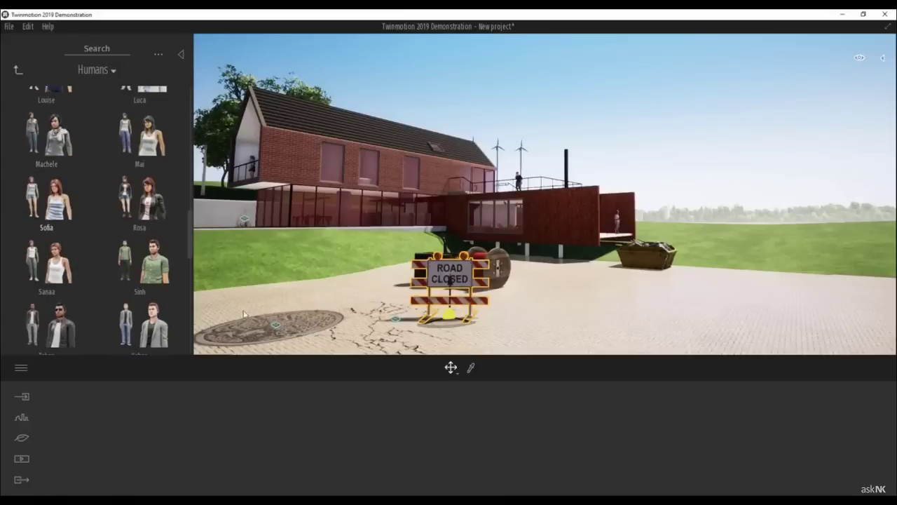
scroll(136, 237, down, 6)
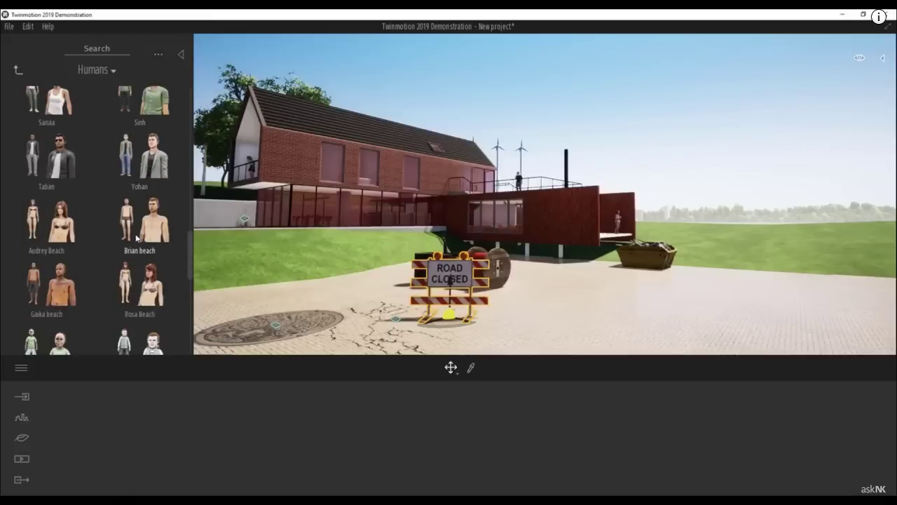
scroll(136, 239, down, 2)
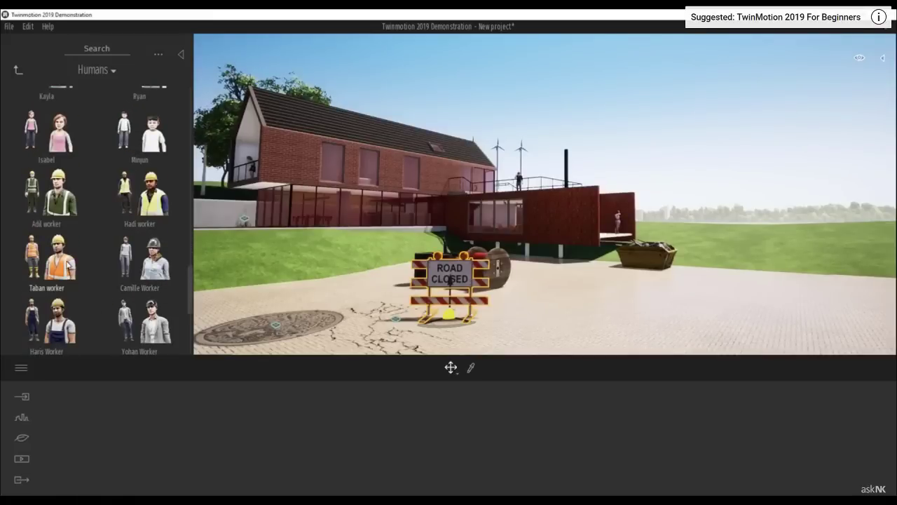
scroll(107, 242, down, 1)
drag(56, 238, 586, 302)
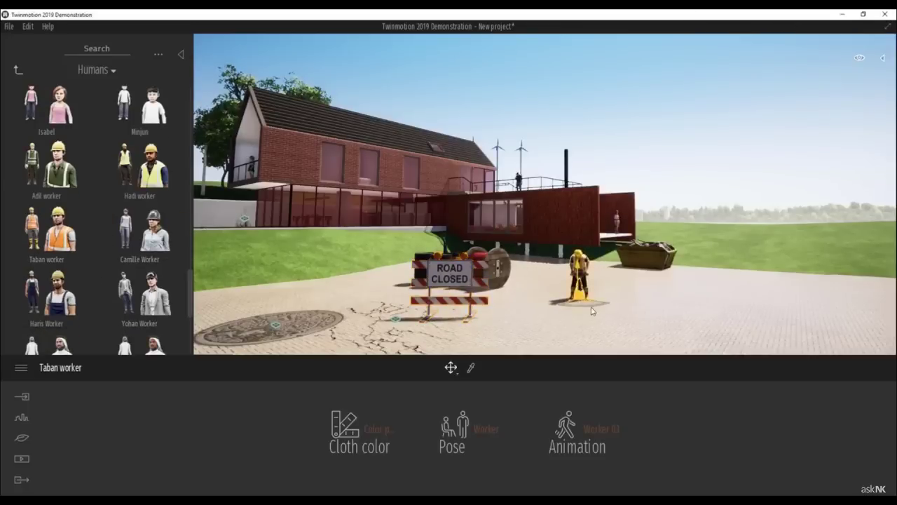
Move the Taban worker onto the cracked paving between the manhole and the Road Closed barrier.
shift+middle_drag(623, 314, 567, 310)
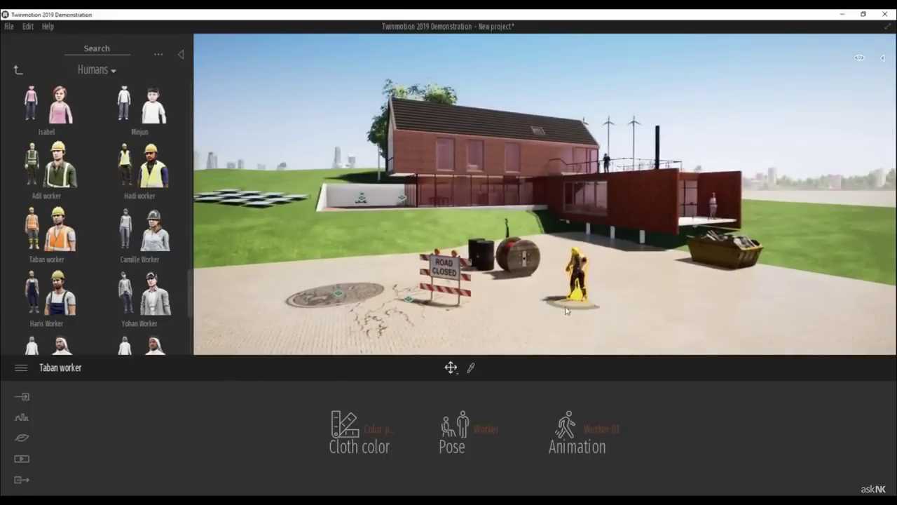
drag(574, 306, 439, 327)
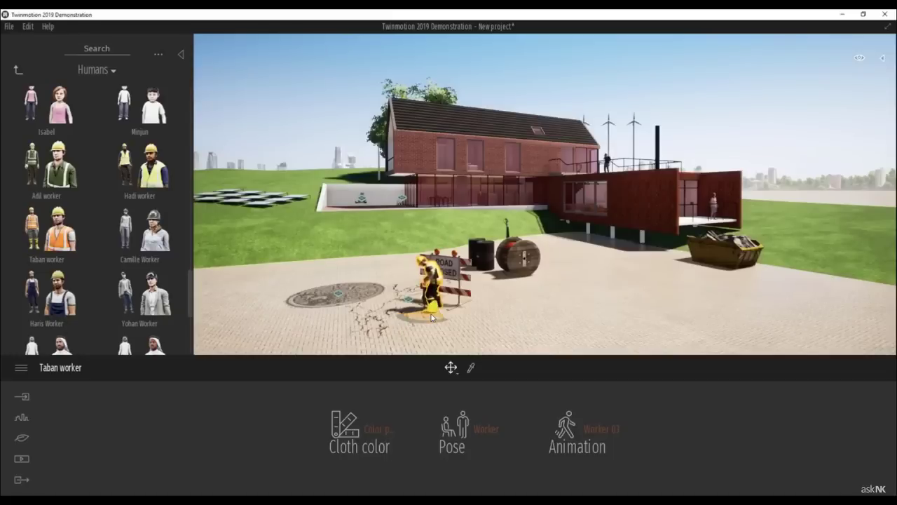
drag(429, 317, 403, 324)
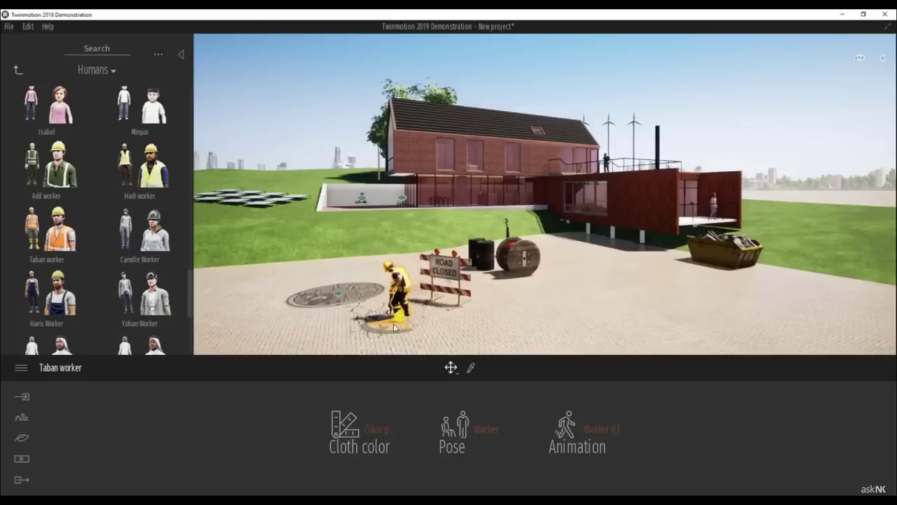
Place a second Taban worker on the open paving between the Road Closed barrier and the rubble skip.
shift+middle_drag(470, 329, 512, 329)
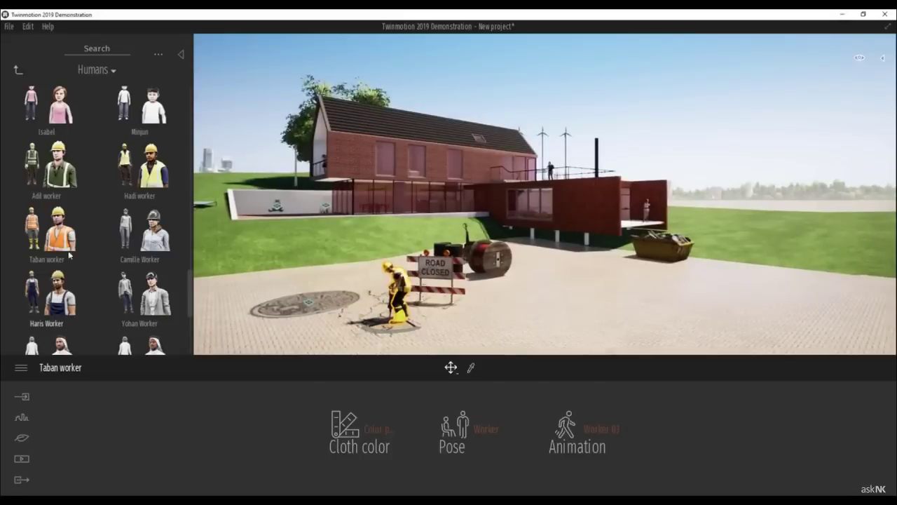
drag(61, 245, 541, 311)
shift+middle_drag(576, 327, 631, 319)
Try another cloth color on the second Taban worker and set it to Color preset 3.
click(383, 429)
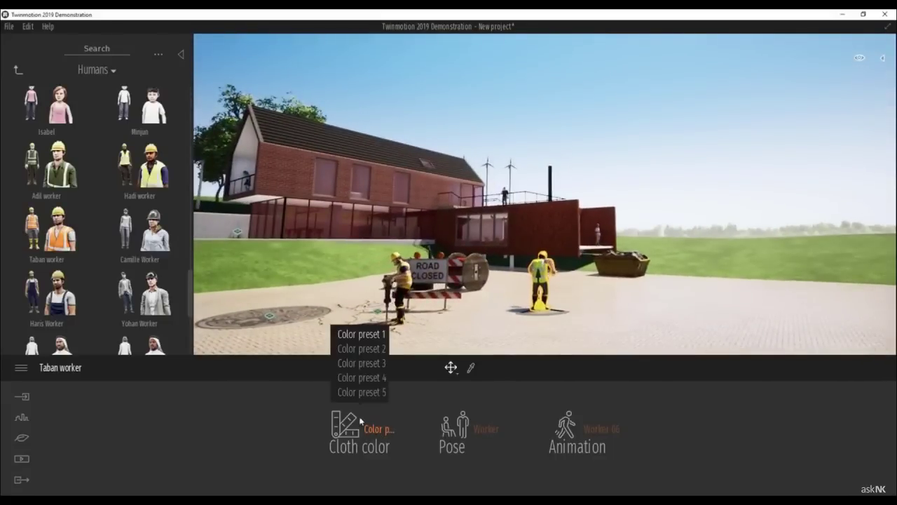
click(382, 386)
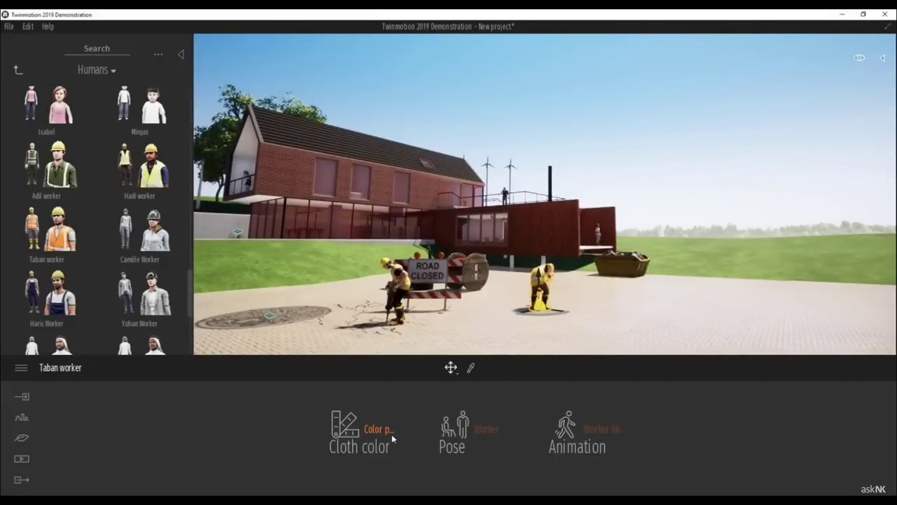
click(387, 429)
click(368, 363)
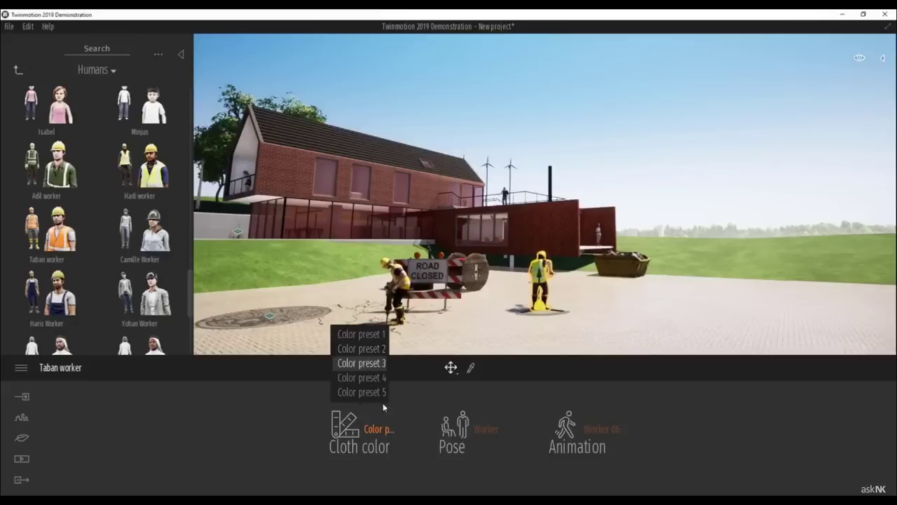
Set the cloth color of the second Taban worker to Color preset 4.
click(383, 431)
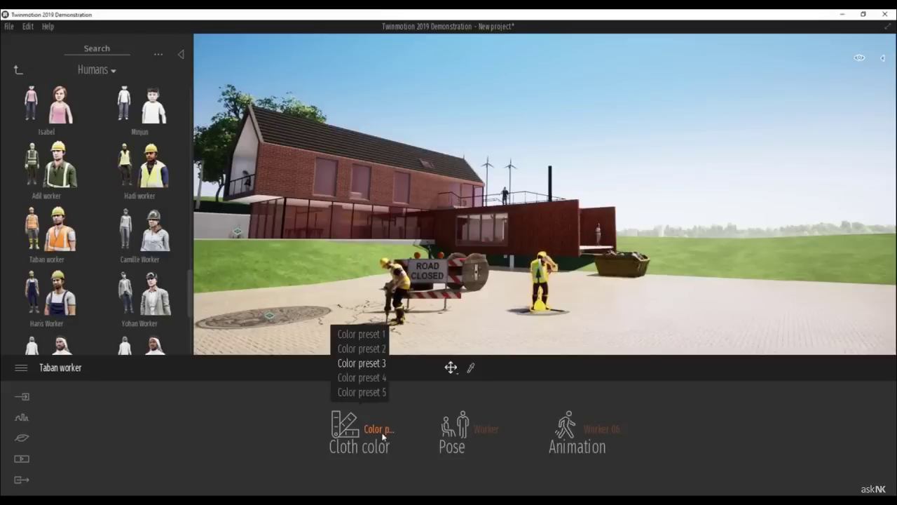
click(372, 379)
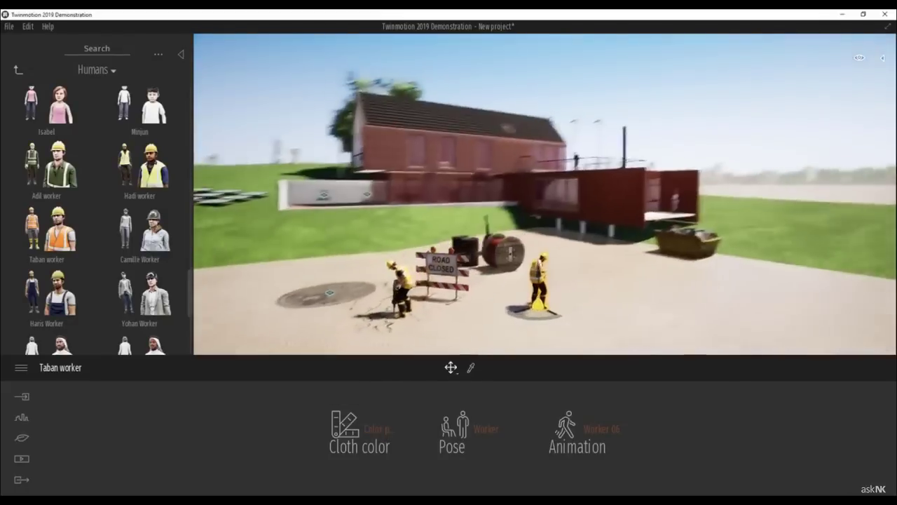
shift+middle_drag(617, 314, 566, 315)
drag(525, 315, 618, 315)
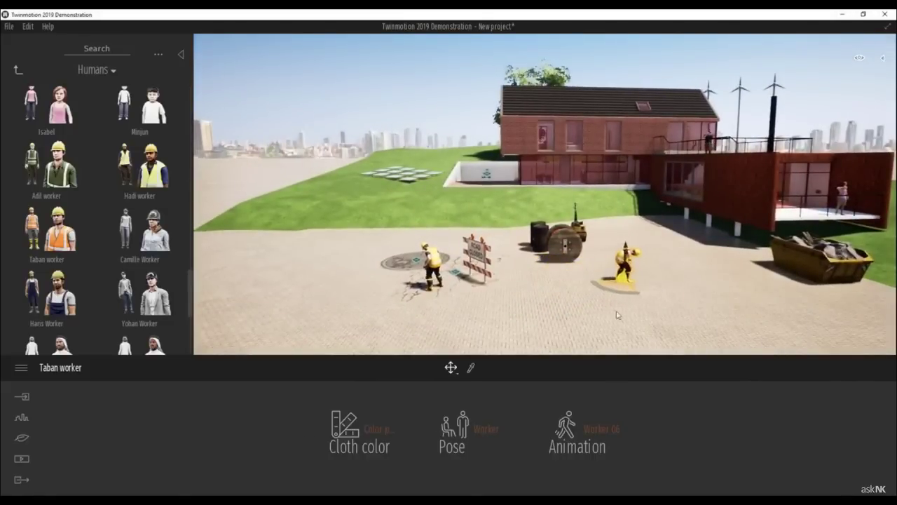
Try the Worker 01 and Worker 03 animations on the second Taban worker and set its animation to Worker 05.
click(595, 428)
click(582, 319)
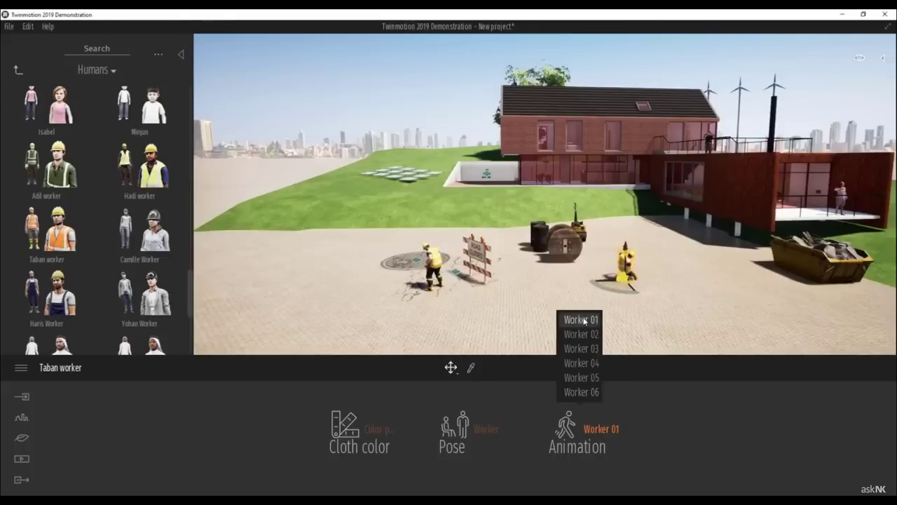
shift+middle_drag(659, 297, 638, 294)
click(609, 429)
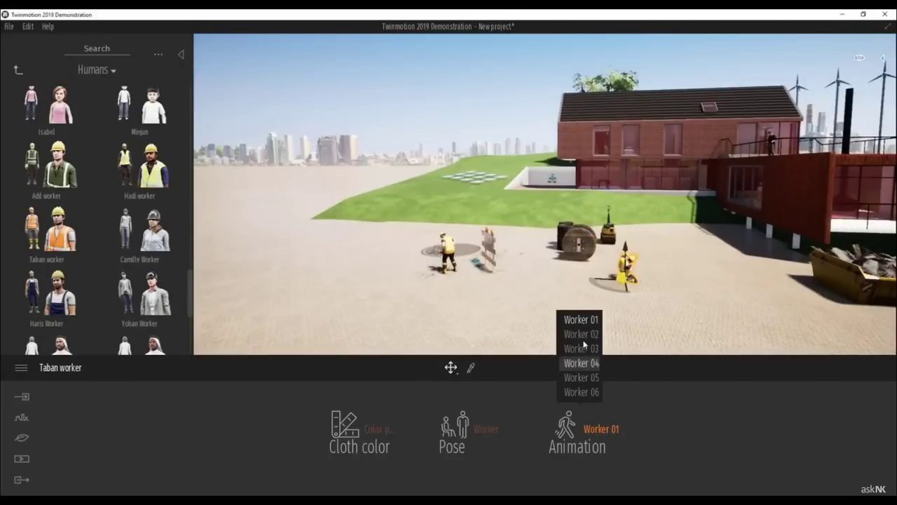
click(586, 348)
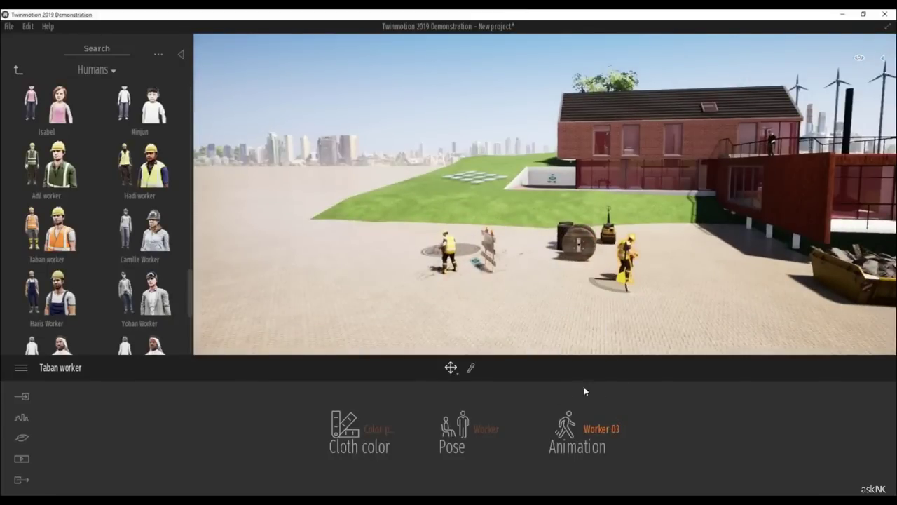
click(593, 428)
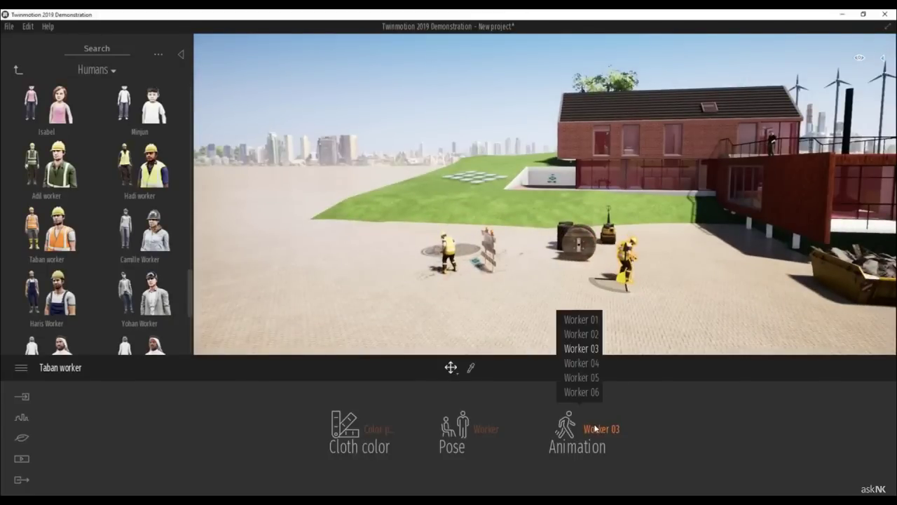
click(587, 377)
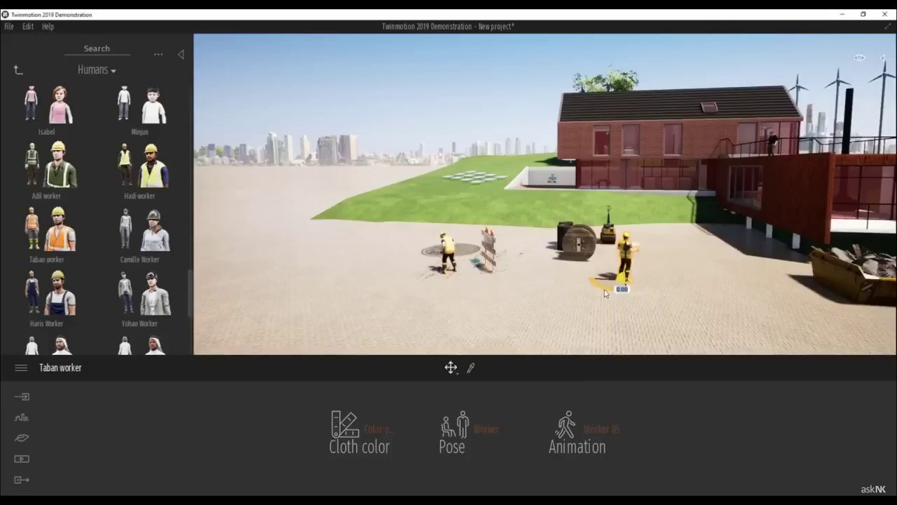
Rotate the second Taban worker in place on the paving near the cable reel.
drag(599, 294, 642, 303)
shift+middle_drag(594, 325, 646, 294)
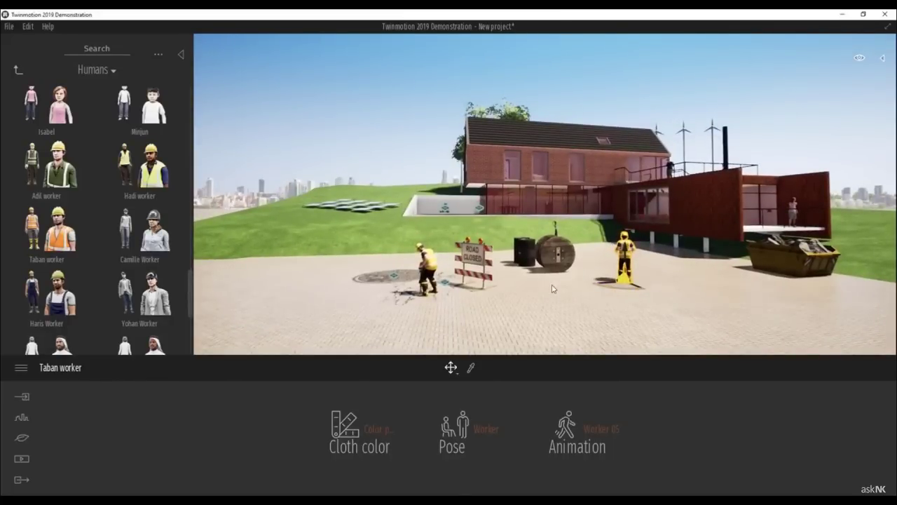
drag(575, 311, 607, 312)
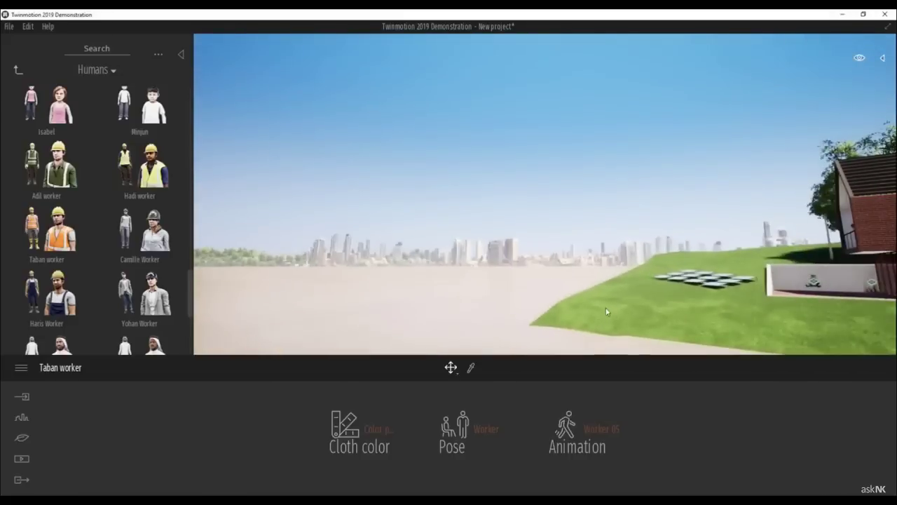
right_drag(540, 304, 530, 261)
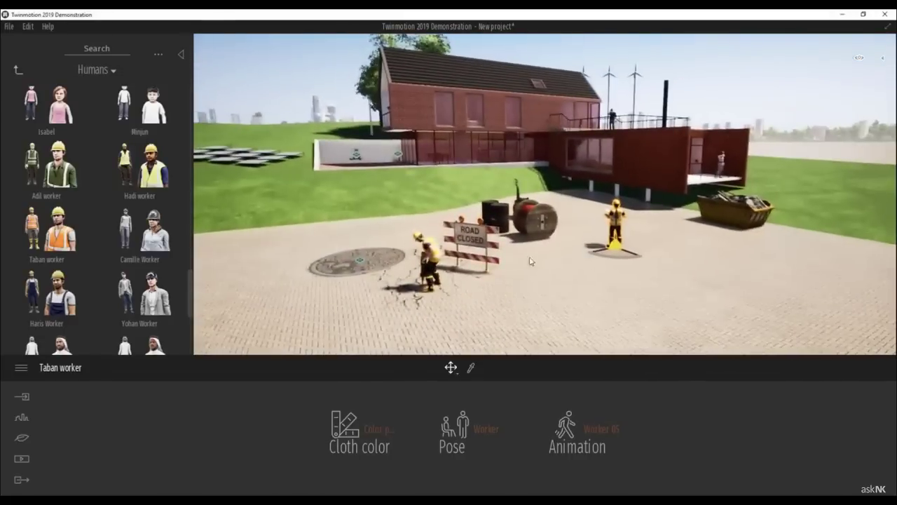
scroll(526, 249, down, 5)
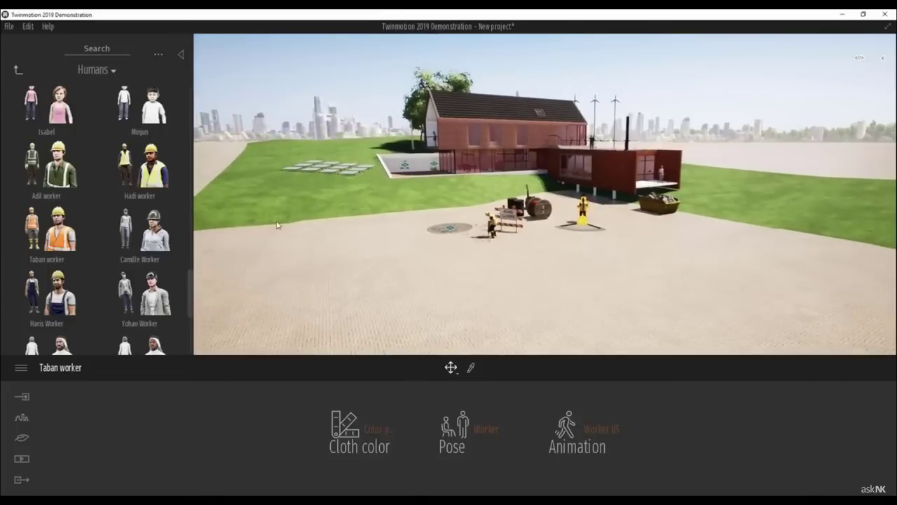
Select the Emilie character on the house's lower terrace and set her animation to Idle 05.
scroll(104, 248, down, 10)
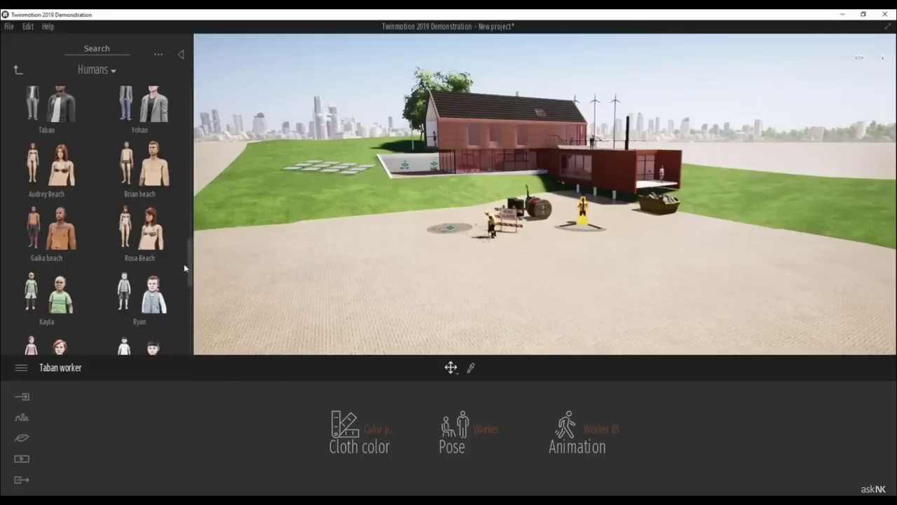
click(663, 172)
double_click(663, 173)
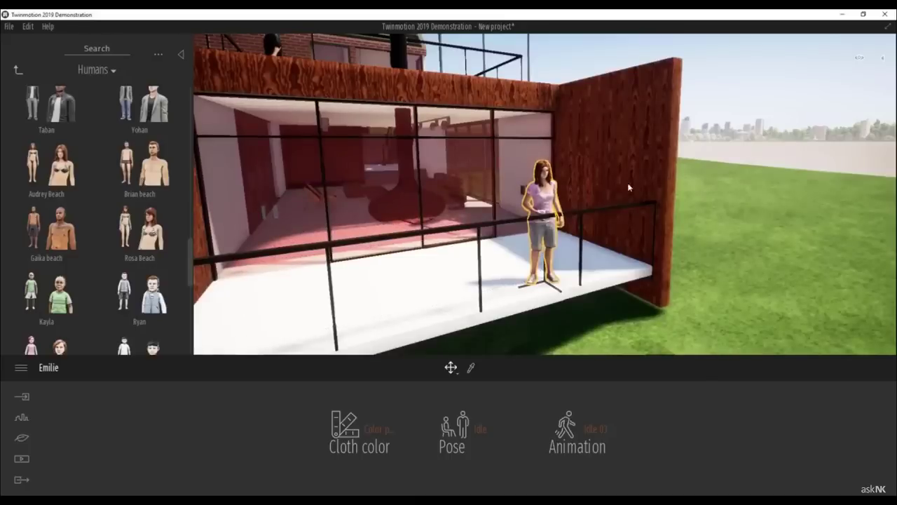
click(596, 429)
click(589, 378)
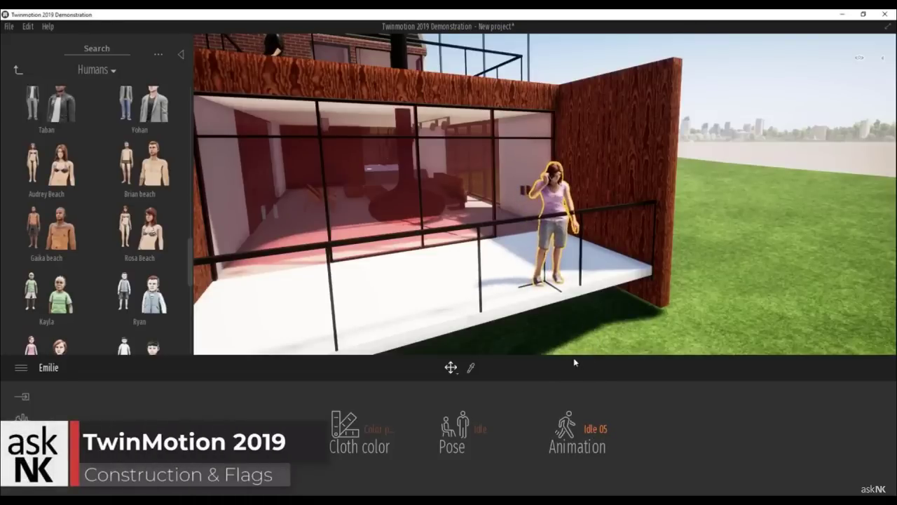
Examine Emilie on the terrace, select the matching RPC Female entourage in Revit for comparison, and reselect her in Twinmotion.
drag(543, 325, 517, 190)
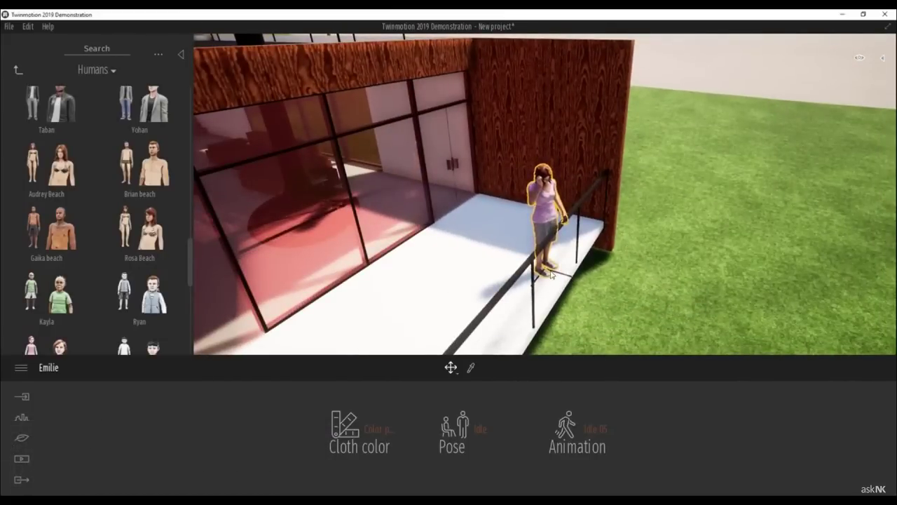
mouse_move(513, 263)
shift+middle_down()
mouse_move(536, 270)
mouse_move(515, 260)
shift+middle_up()
scroll(515, 260, up, 2)
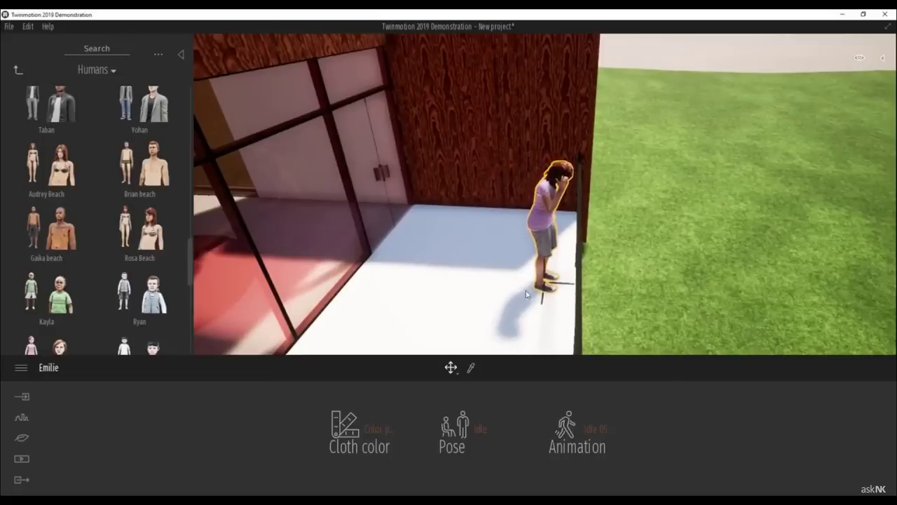
click(483, 329)
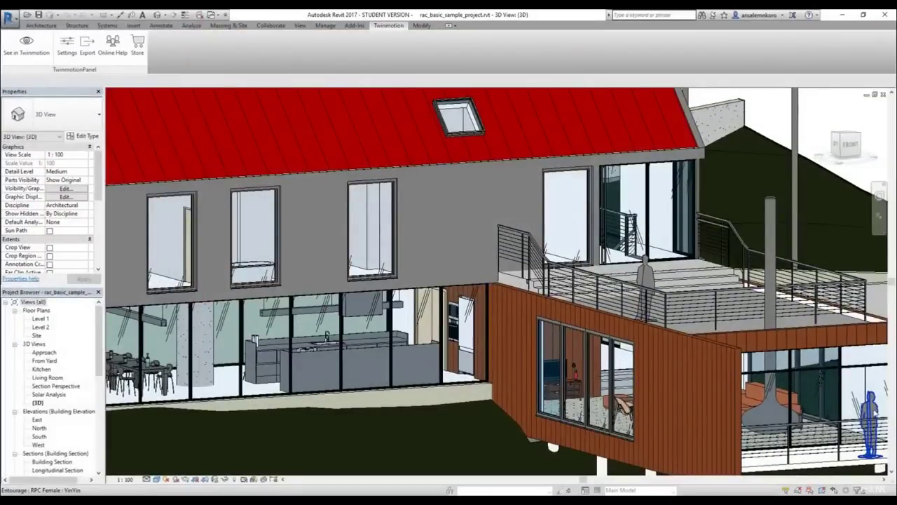
click(875, 419)
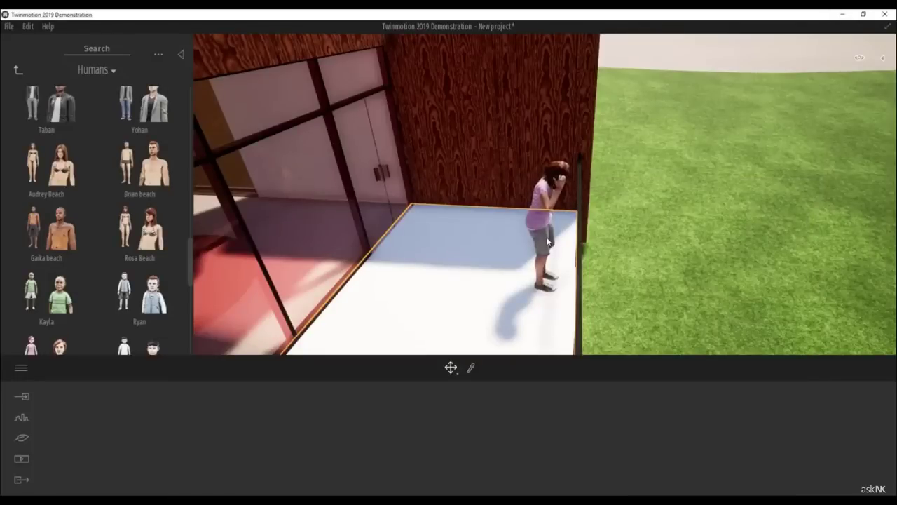
click(549, 242)
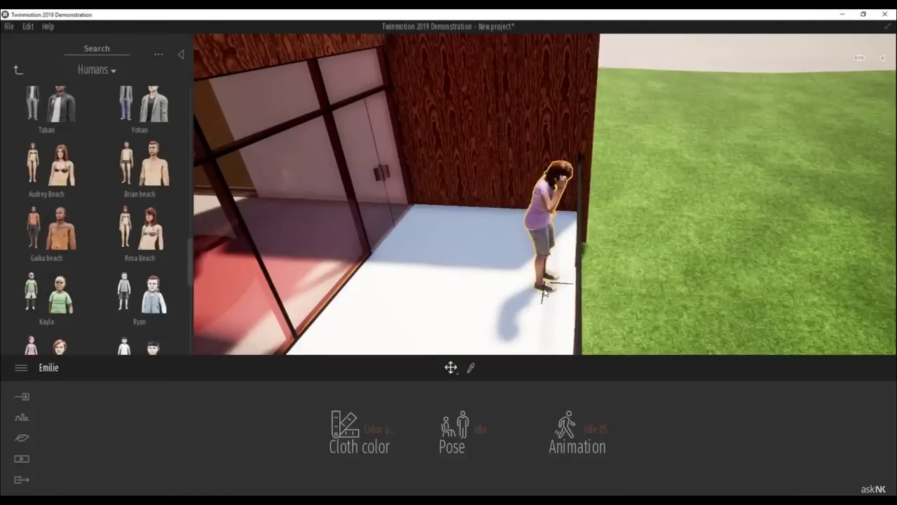
Examine the scene from Emilie's terrace out to the house front and the workers on the paving.
shift+middle_drag(498, 337, 365, 288)
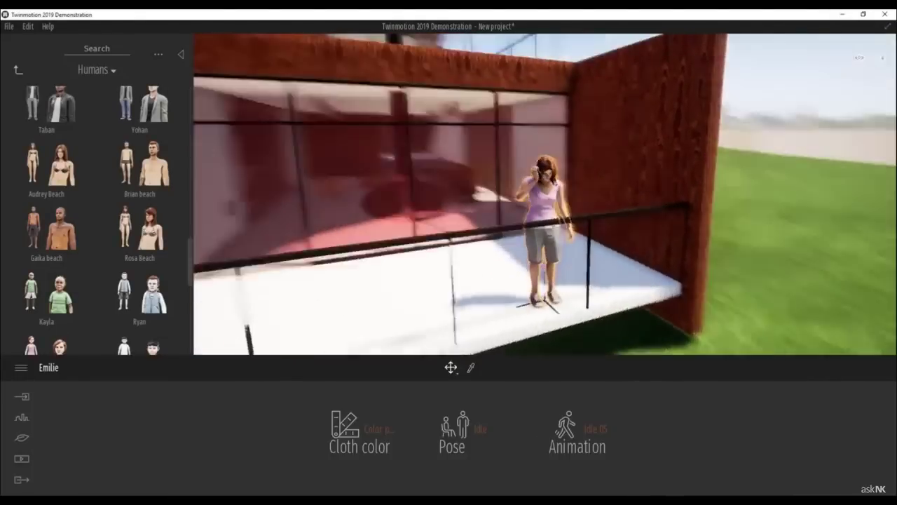
mouse_move(554, 280)
shift+middle_down()
mouse_move(456, 281)
mouse_move(566, 280)
shift+middle_up()
scroll(566, 280, down, 5)
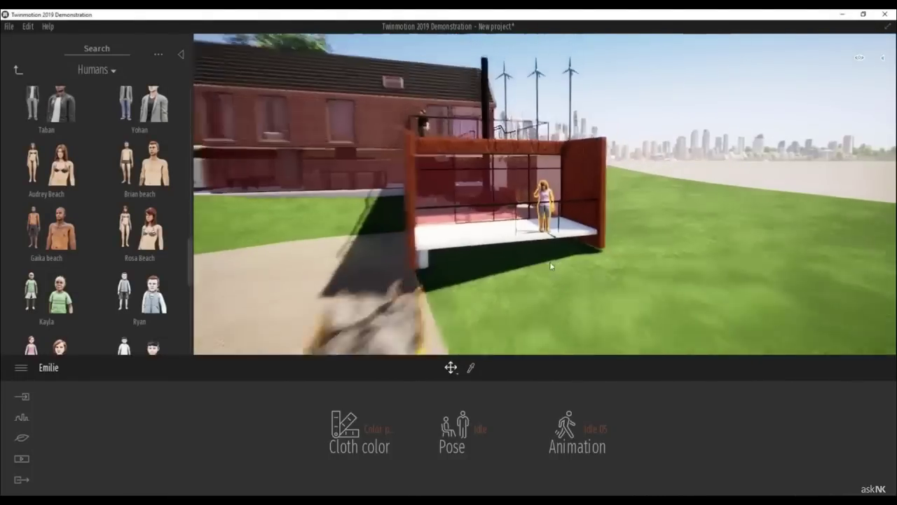
scroll(549, 254, down, 4)
shift+middle_drag(549, 253, 603, 242)
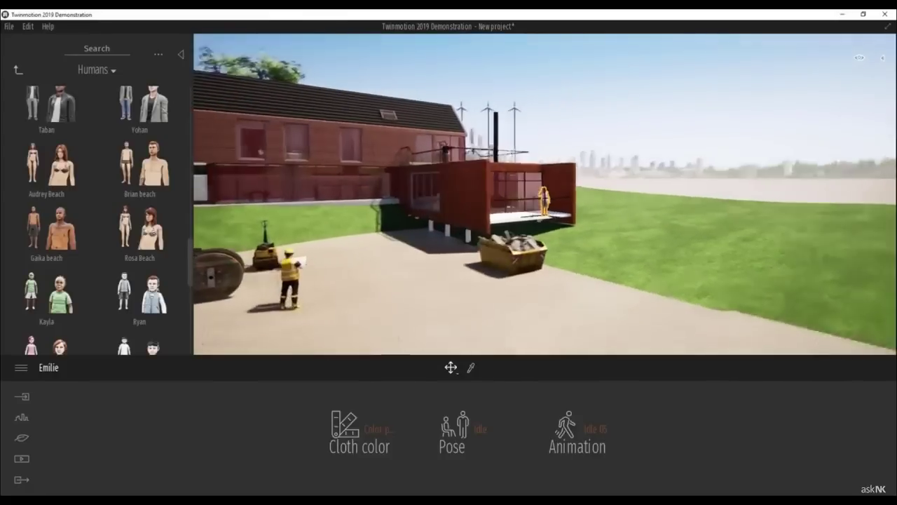
shift+middle_drag(437, 242, 592, 259)
scroll(438, 244, down, 3)
scroll(498, 263, down, 3)
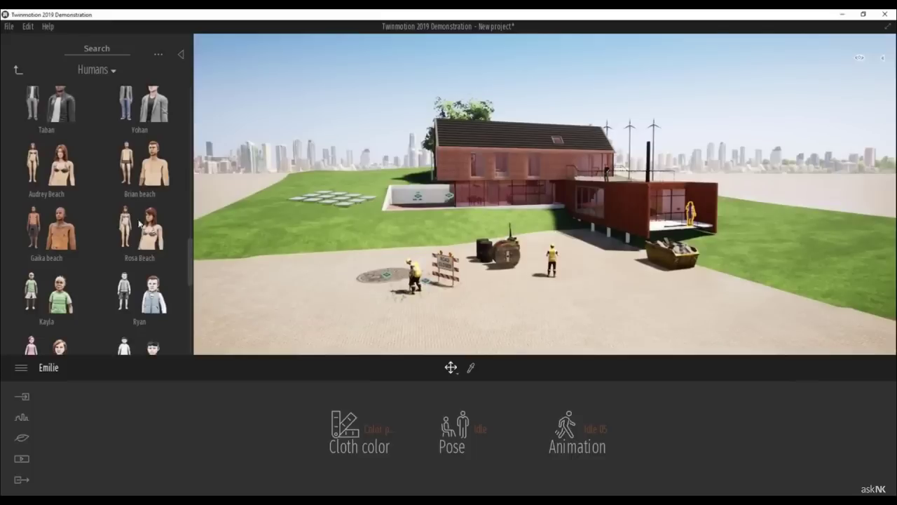
Look through the Landscapes collection of the Vegetation and landscape library and return to the main library.
click(19, 70)
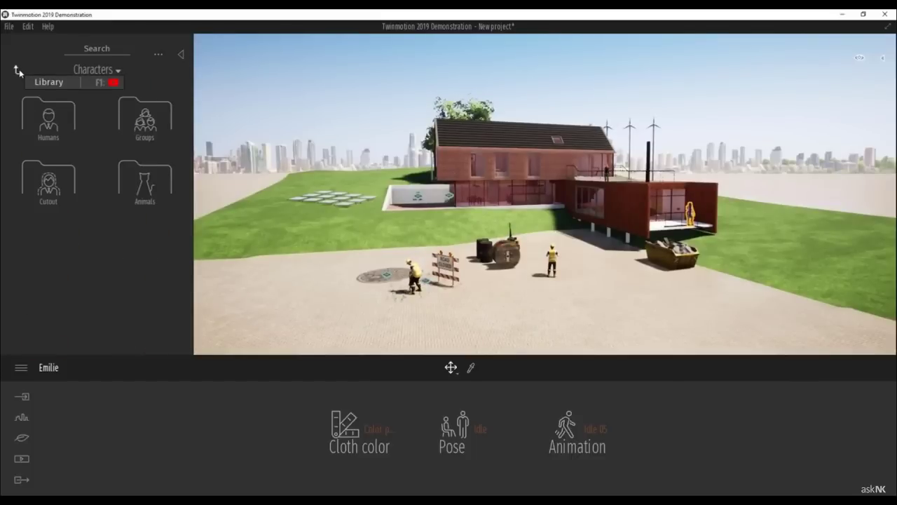
click(19, 69)
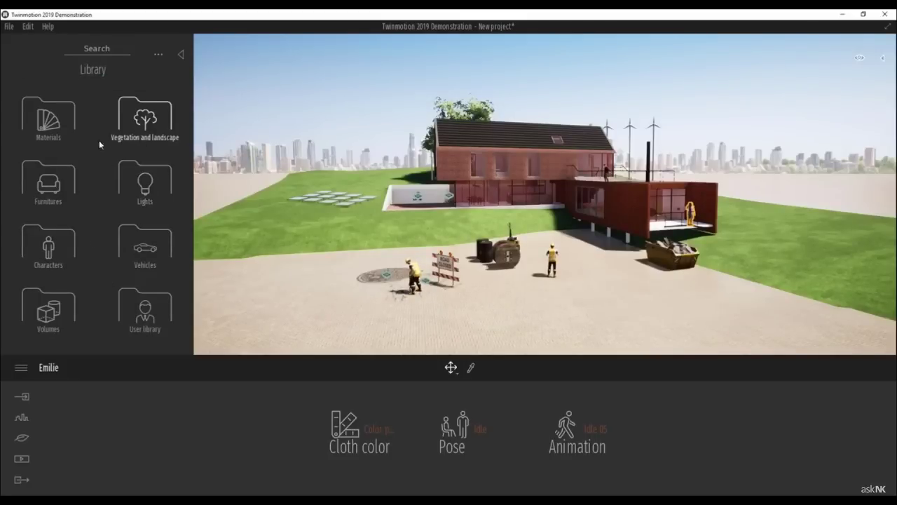
click(149, 125)
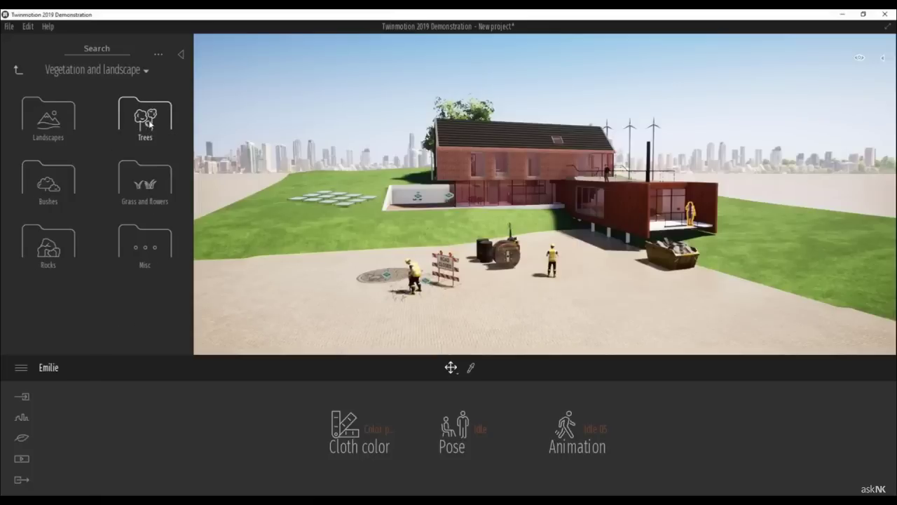
click(42, 112)
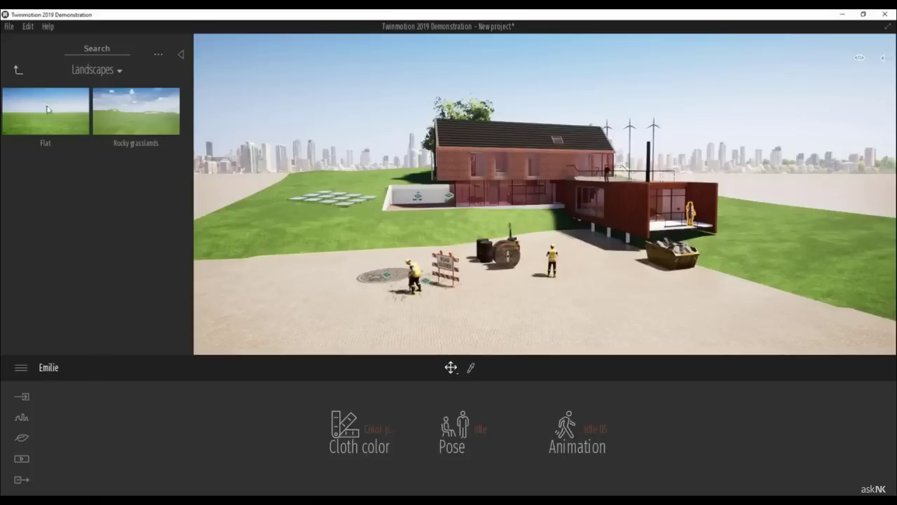
click(19, 70)
click(19, 70)
Place a Flag Banner from the Flags collection of the City furnitures on the paving between the manhole and the lawn.
click(51, 189)
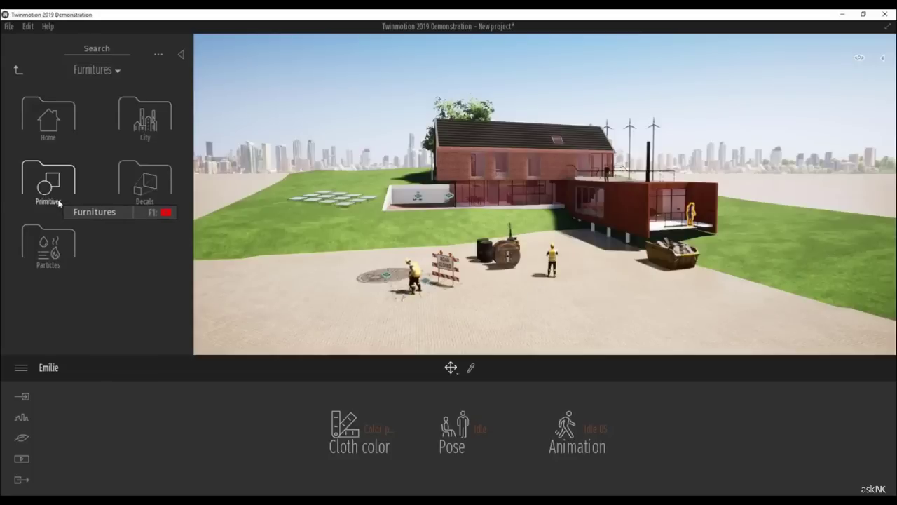
click(145, 116)
scroll(106, 202, down, 2)
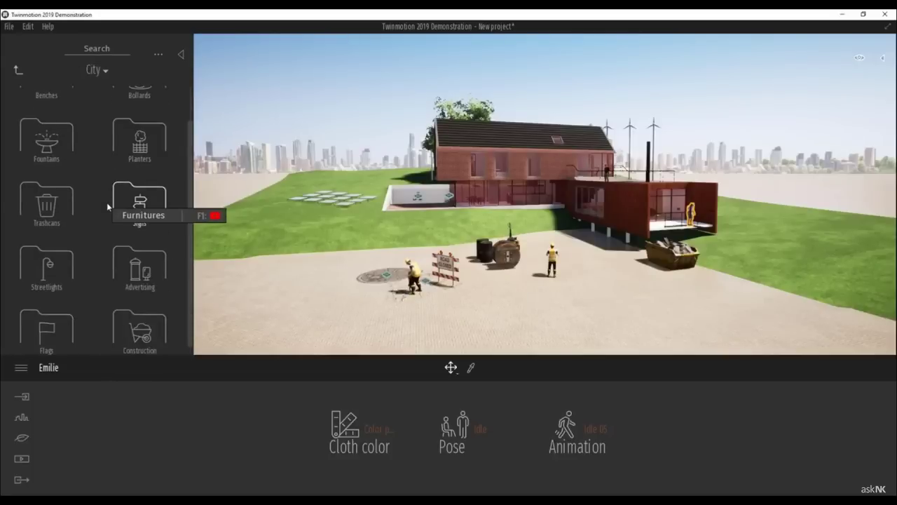
scroll(107, 202, down, 1)
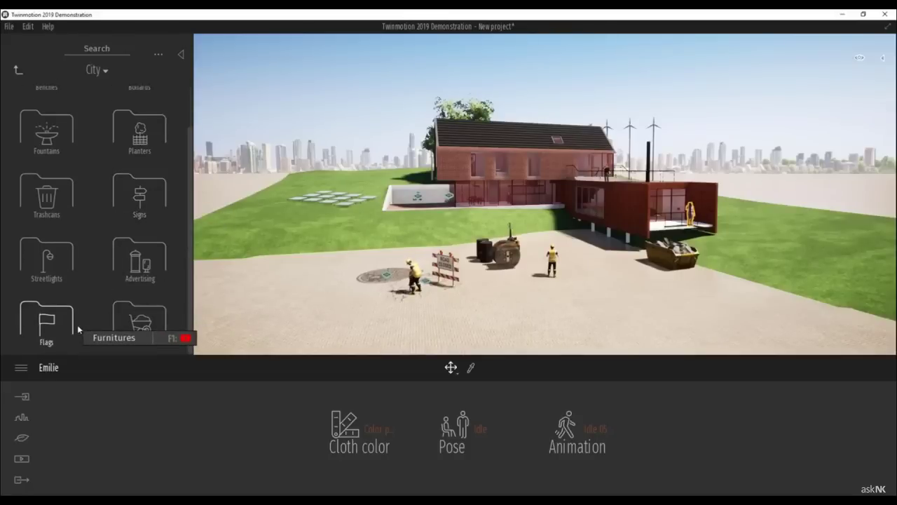
click(49, 326)
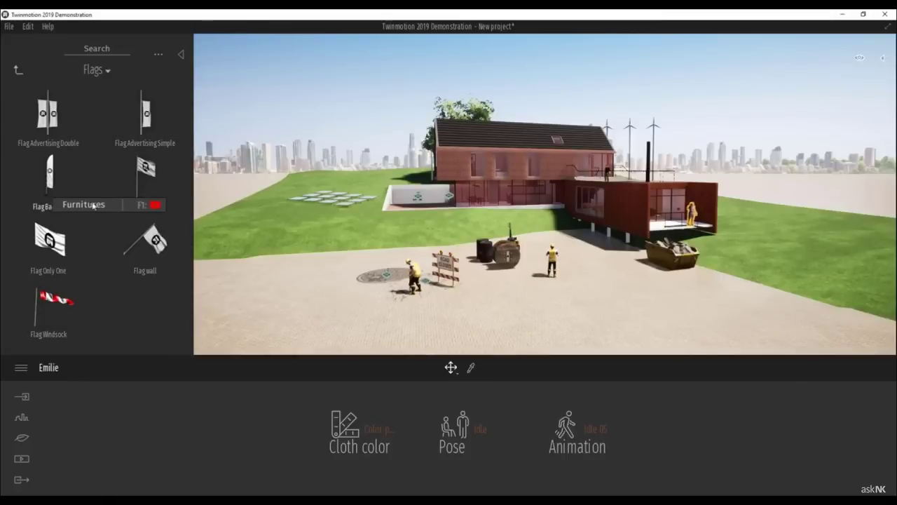
drag(93, 206, 288, 275)
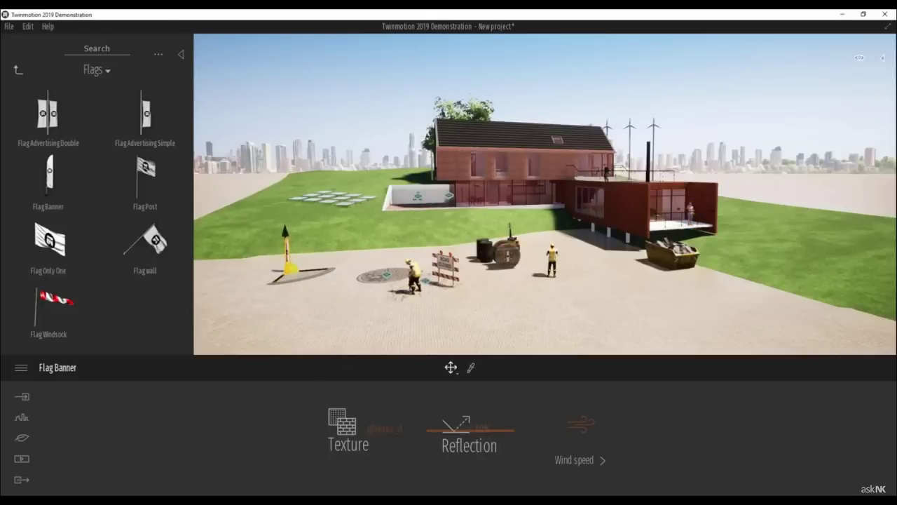
Scale the flag banner on the paving up uniformly until it stands taller than the neighbouring terrace block.
shift+middle_drag(337, 335, 337, 335)
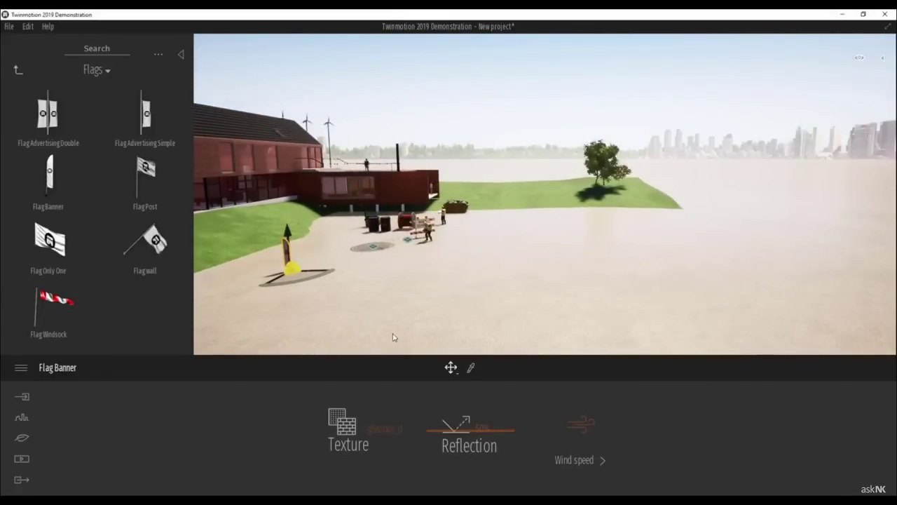
click(451, 368)
click(452, 367)
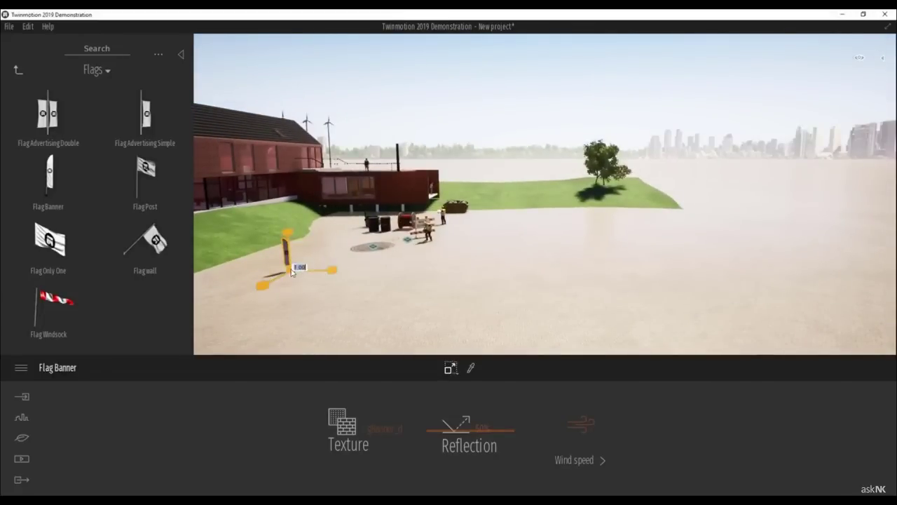
drag(884, 180, 883, 180)
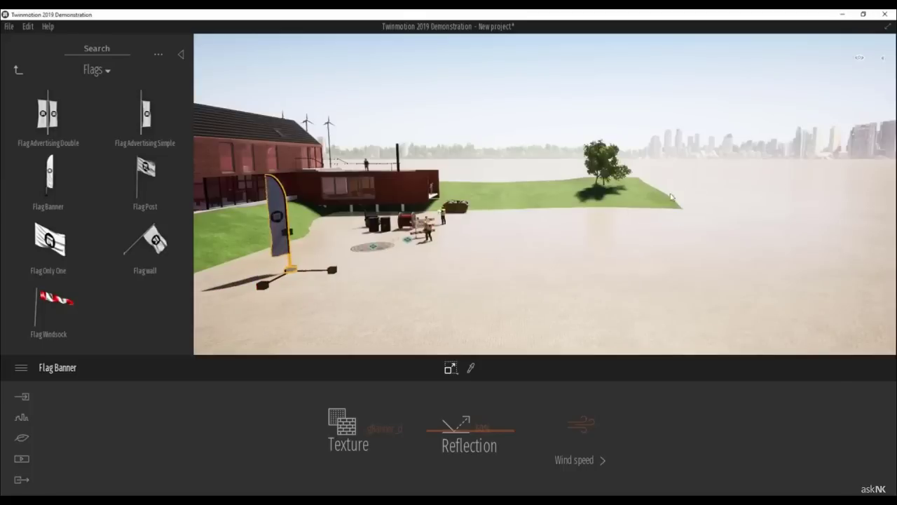
drag(292, 271, 291, 231)
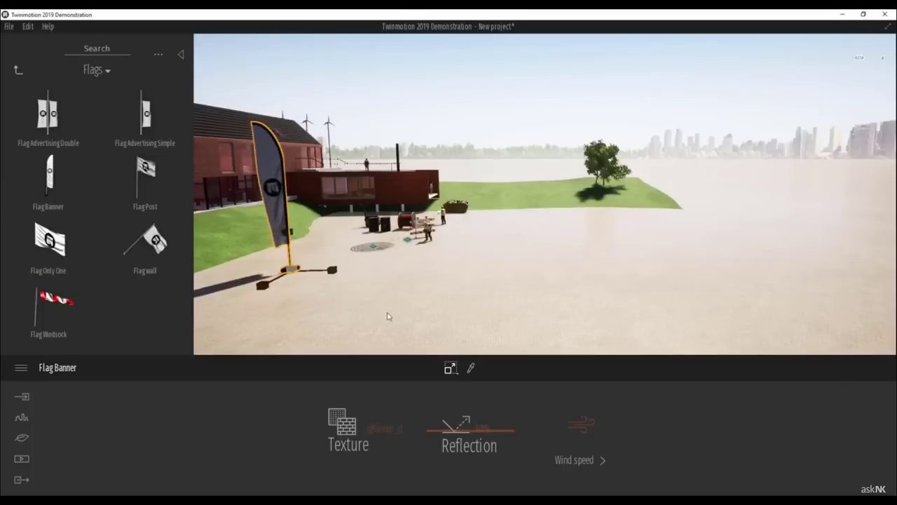
Cycle the flag banner's gizmo through the move, rotate and scale modes, and rotate the banner about its vertical axis.
key(space)
key(space)
key(space)
key(space)
key(space)
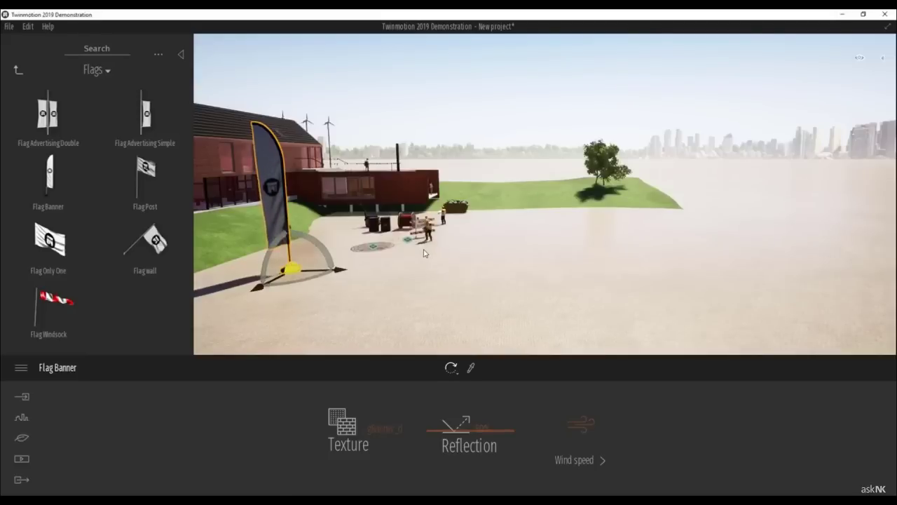
key(space)
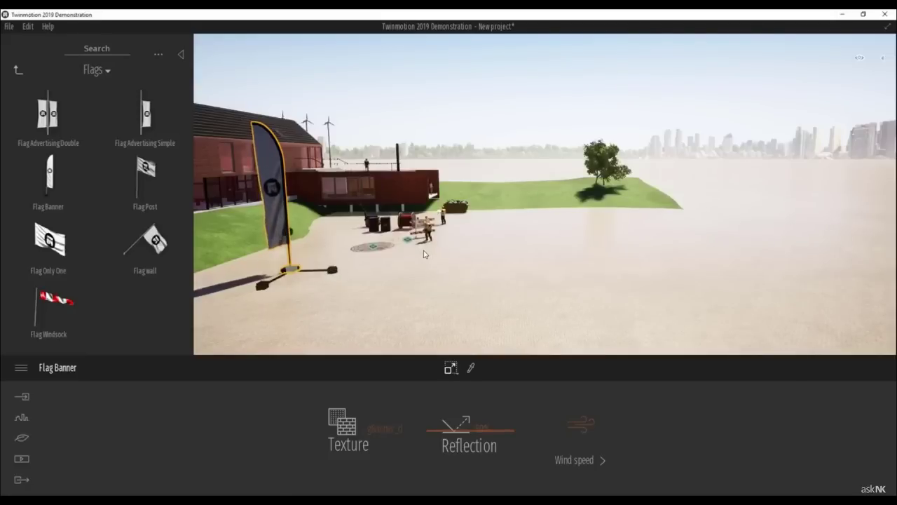
key(space)
key(space)
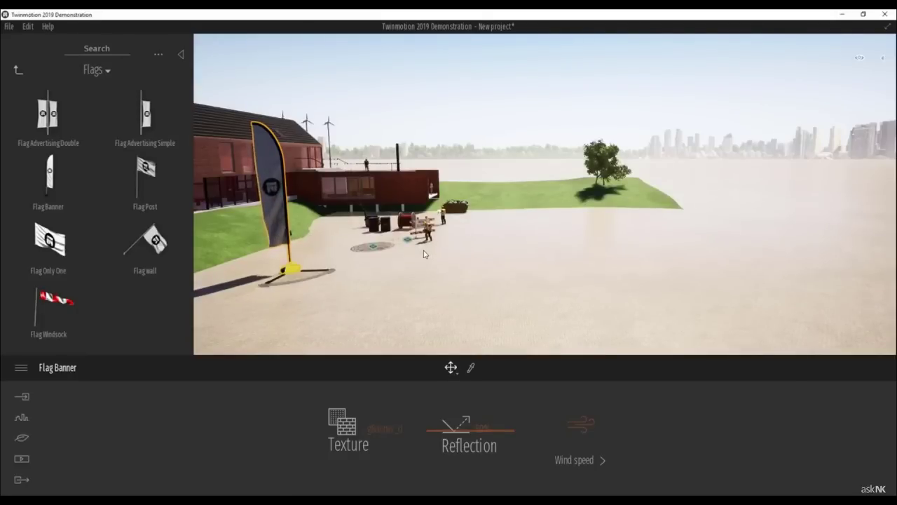
key(space)
key(space)
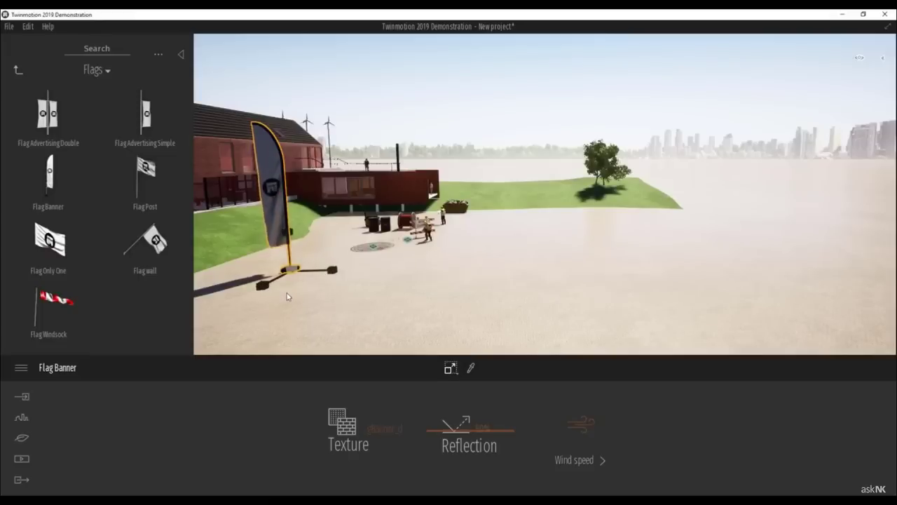
key(space)
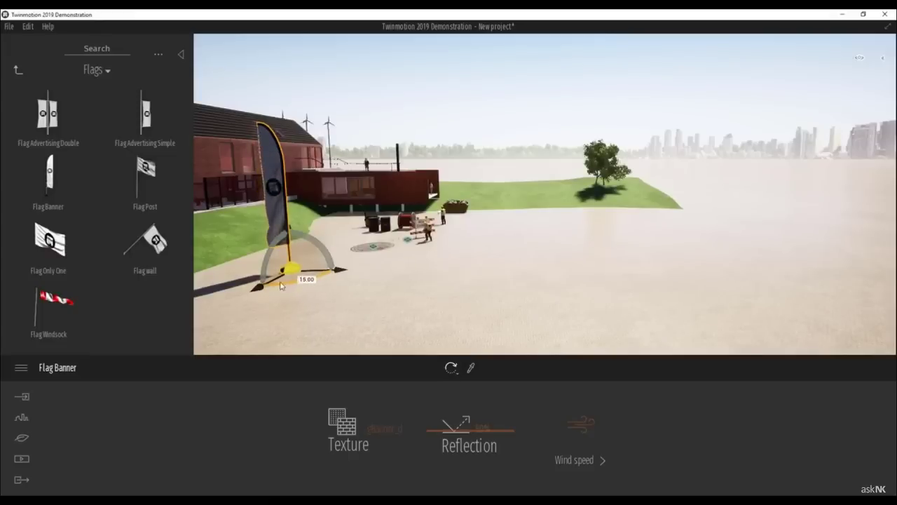
drag(280, 285, 210, 287)
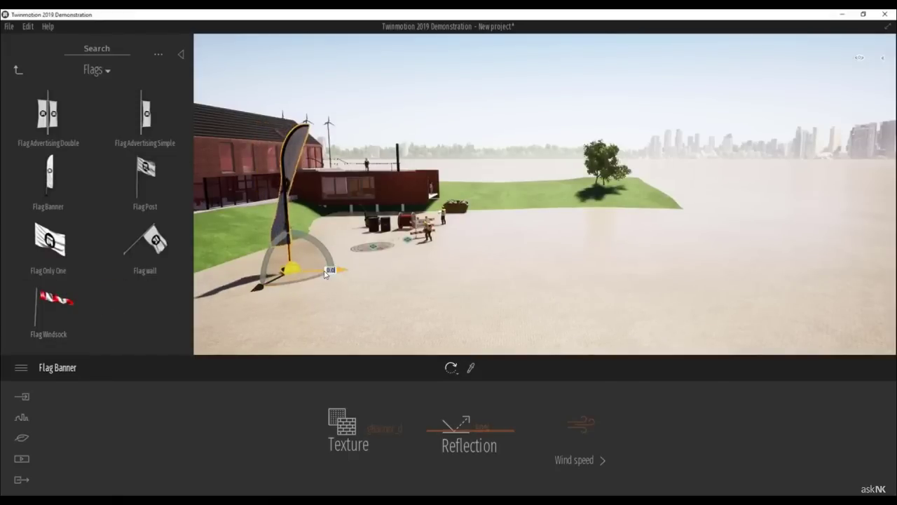
drag(326, 276, 308, 285)
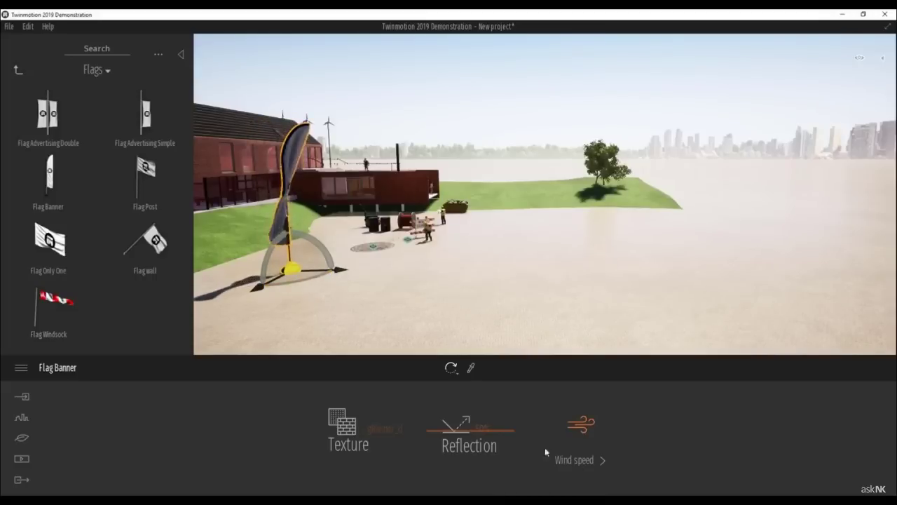
Set the weather effects' wind speed to 0.01 and wind direction to 136°, and reselect the flag banner.
click(582, 458)
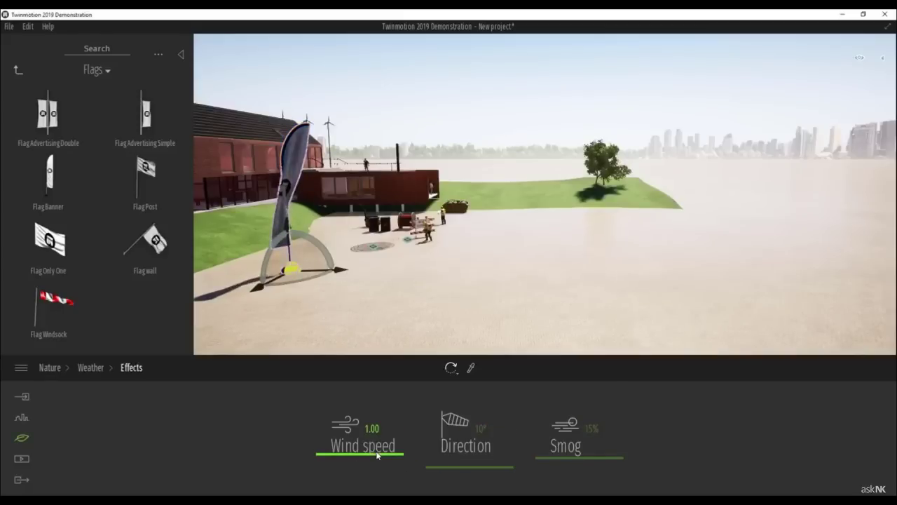
drag(379, 457, 379, 473)
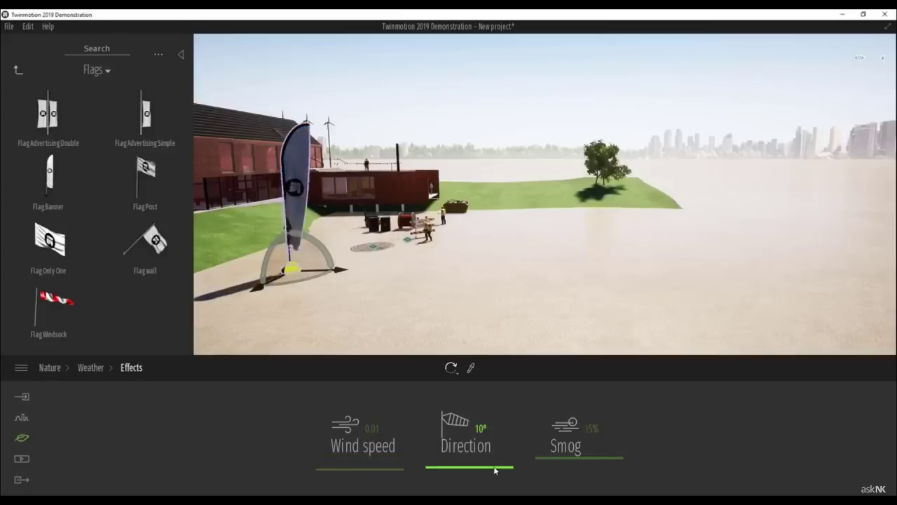
drag(500, 469, 499, 440)
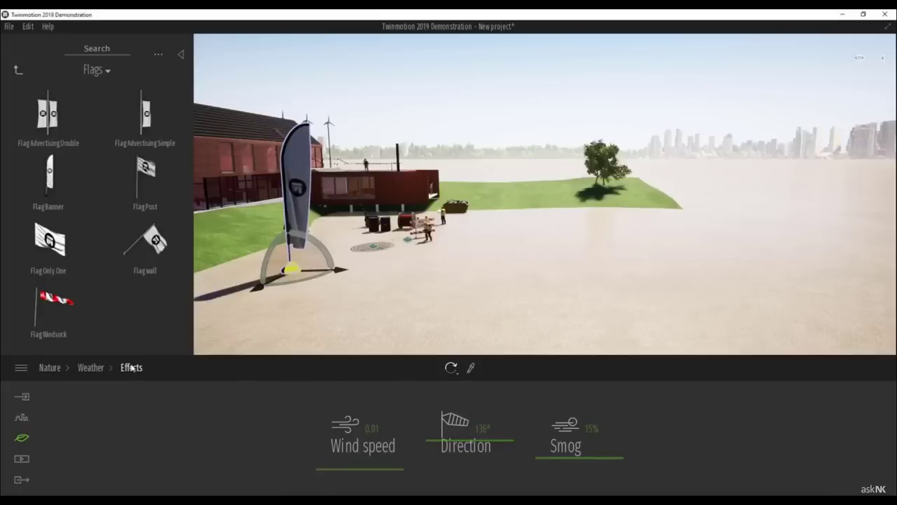
click(90, 369)
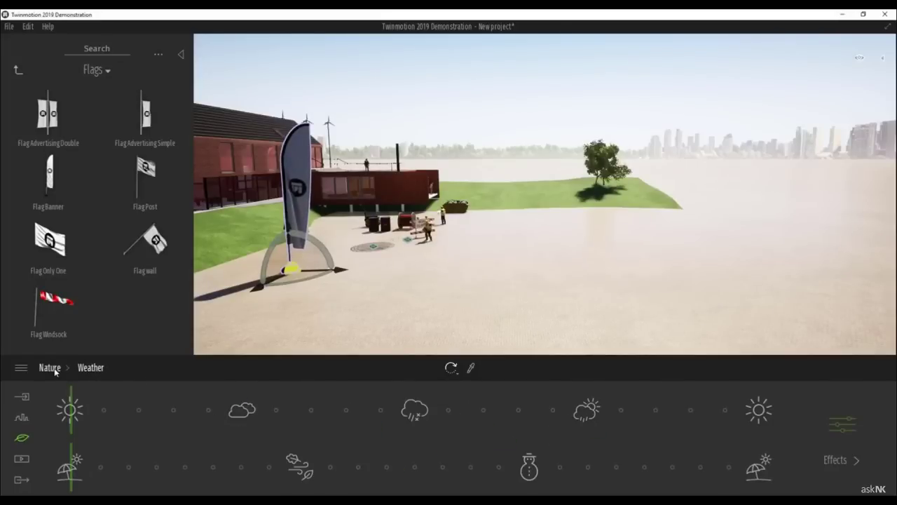
click(55, 371)
click(295, 144)
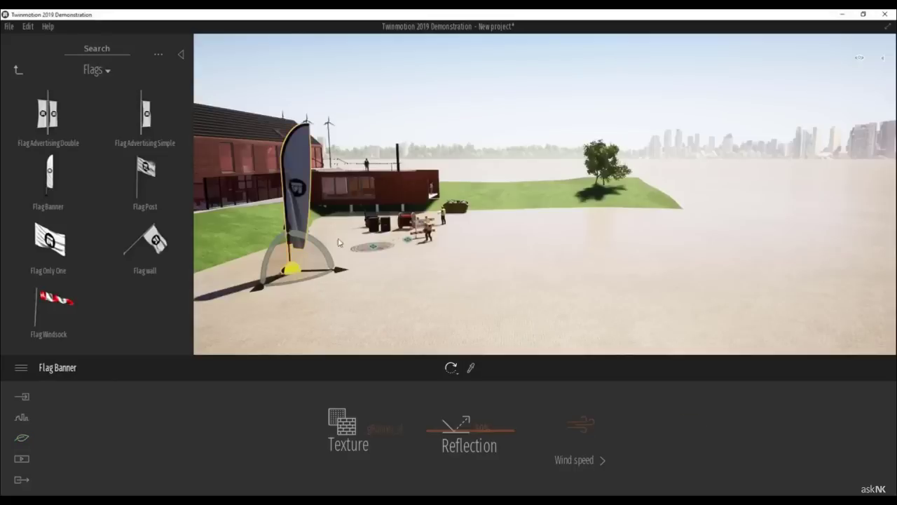
Replace the flag banner's texture with the CheckerboardNB.png image and check the banner from around the paving.
right_click(380, 427)
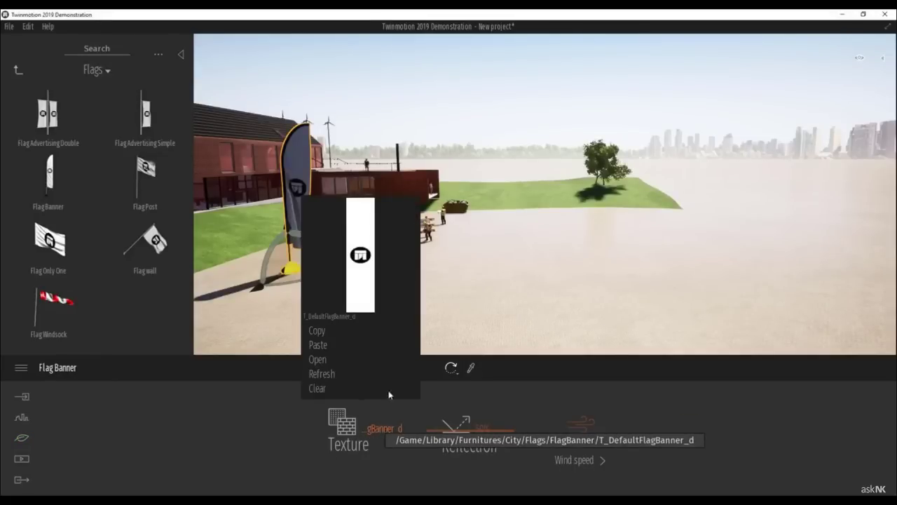
click(328, 358)
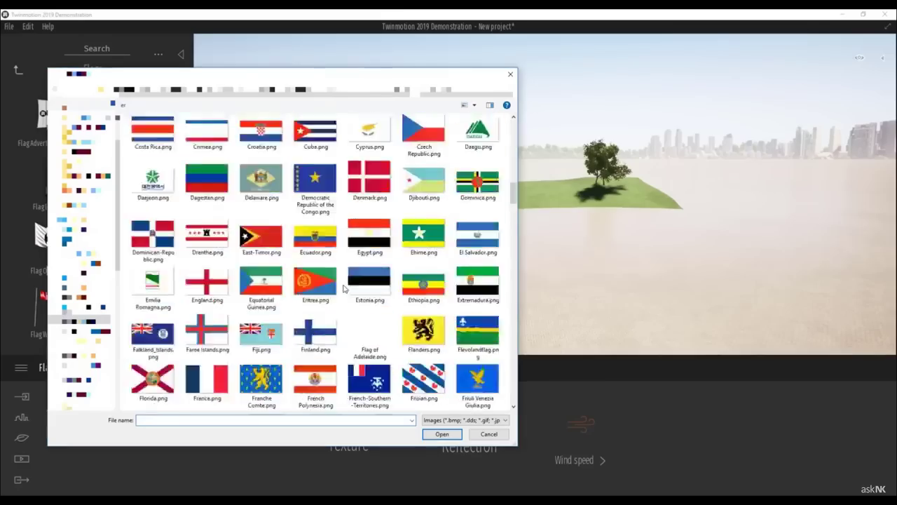
scroll(343, 288, down, 15)
scroll(343, 288, down, 3)
scroll(351, 294, up, 20)
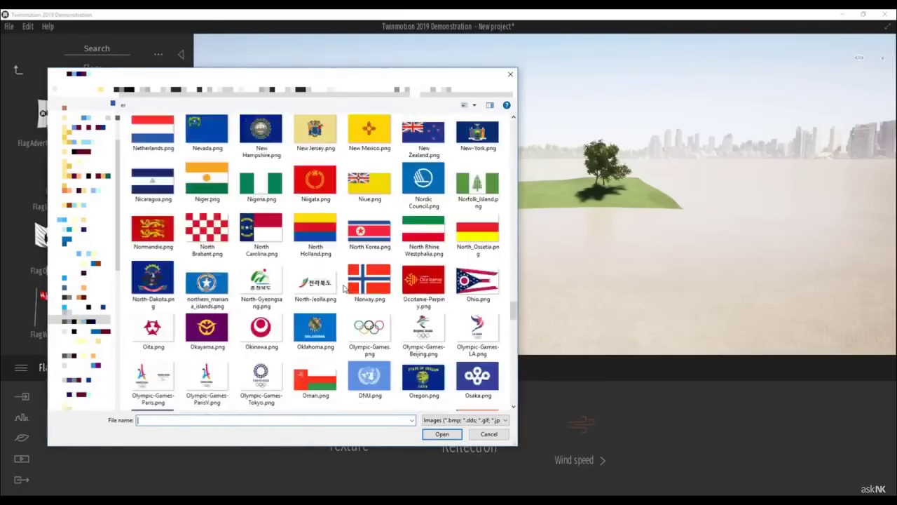
scroll(352, 296, up, 3)
scroll(353, 297, down, 8)
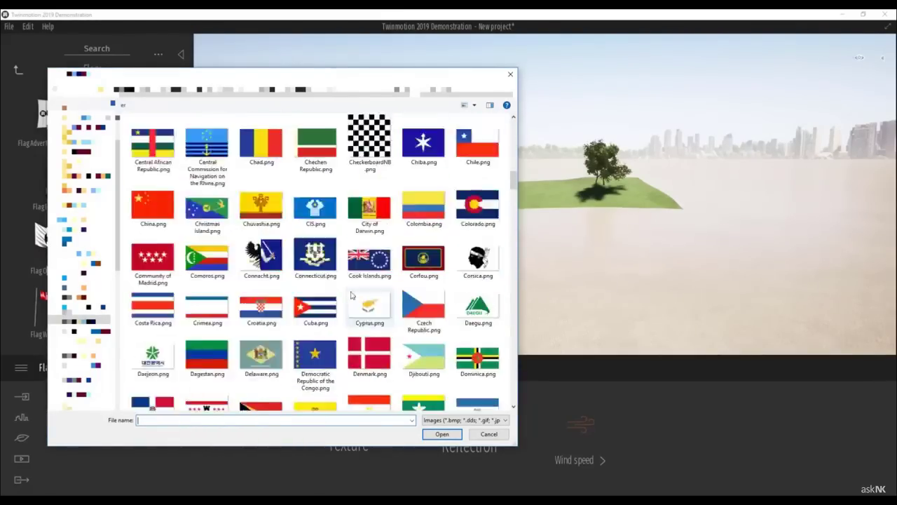
scroll(365, 291, up, 2)
double_click(370, 286)
shift+middle_drag(239, 260, 279, 257)
key(Tab)
drag(269, 242, 267, 245)
shift+middle_drag(269, 245, 210, 246)
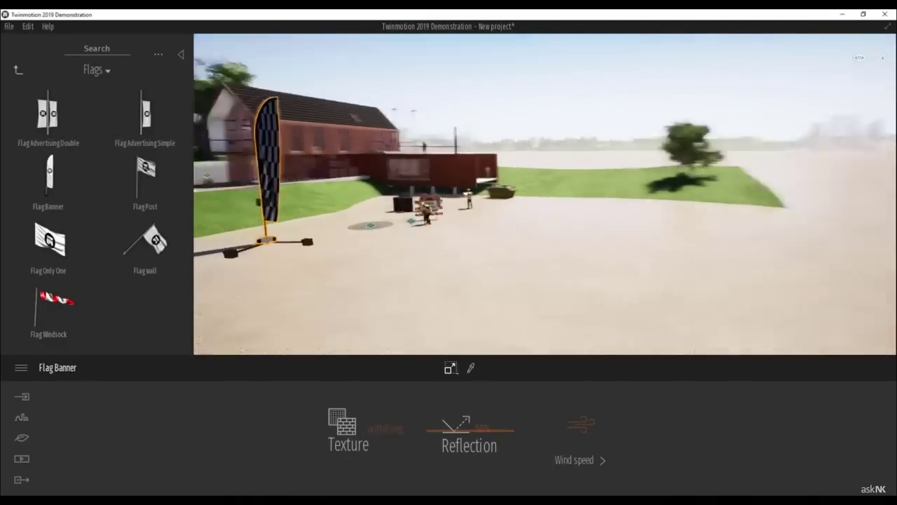
shift+middle_drag(491, 242, 443, 229)
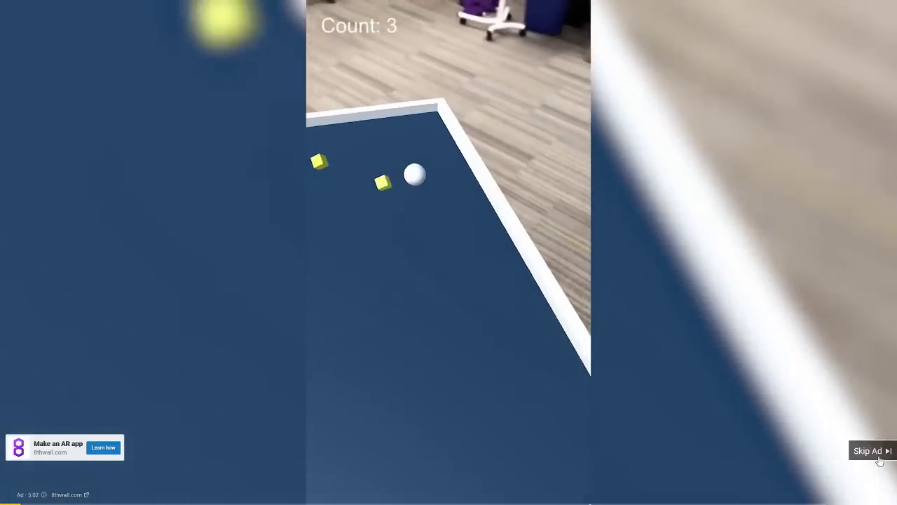
click(879, 459)
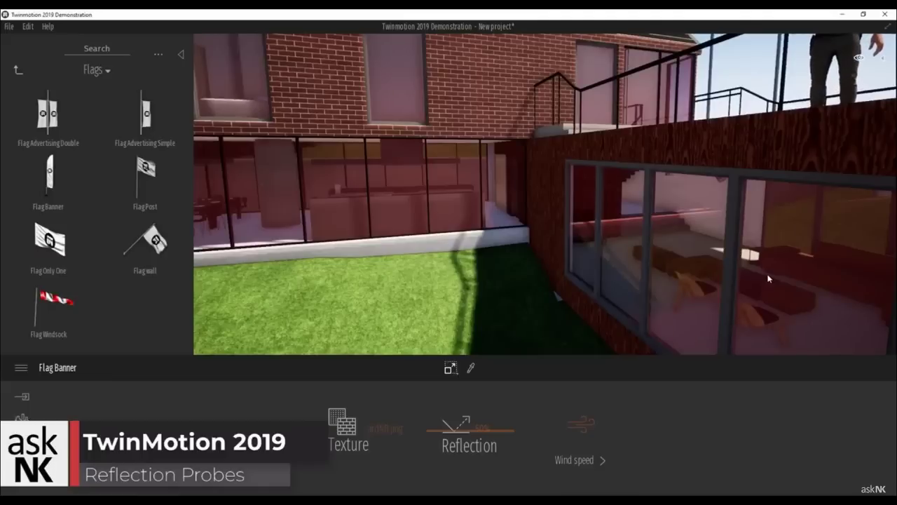
Enter the living room through the glazing, select the nearer lounge chair by the windows and frame it in the view.
key(d)
right_drag(764, 268, 729, 270)
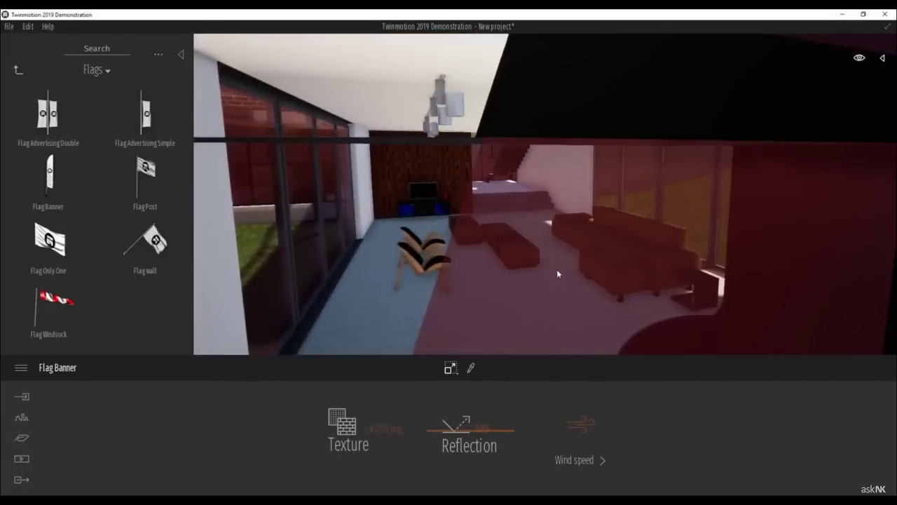
middle_drag(558, 274, 542, 275)
click(409, 260)
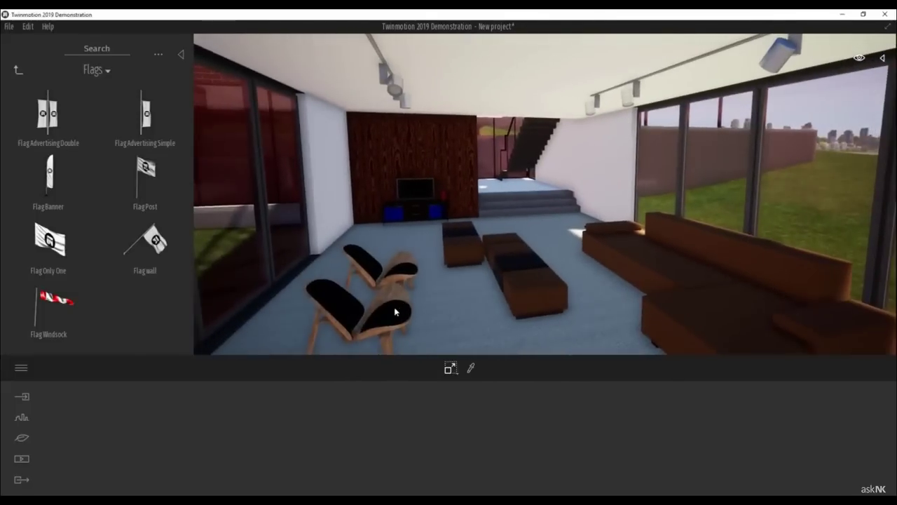
click(380, 314)
key(f)
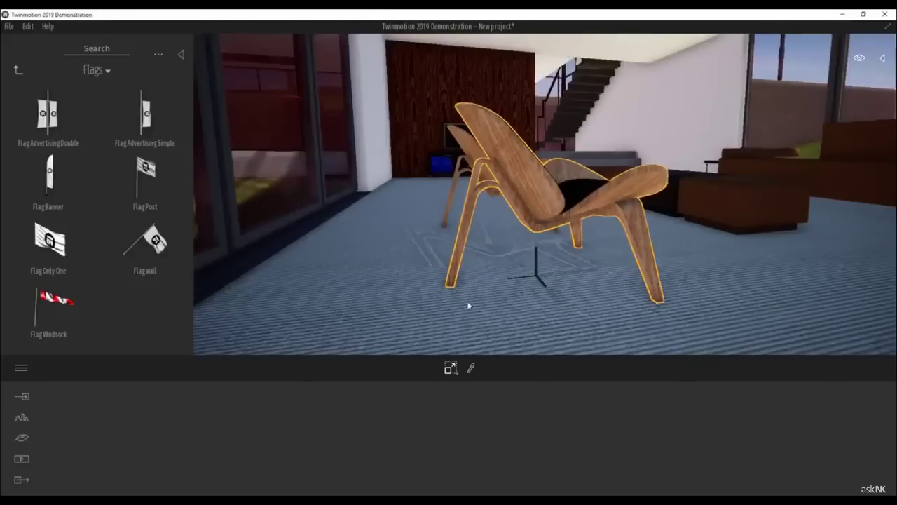
Examine the two lounge chairs and the view through the window wall out to the checkered banner.
shift+middle_drag(392, 301, 656, 210)
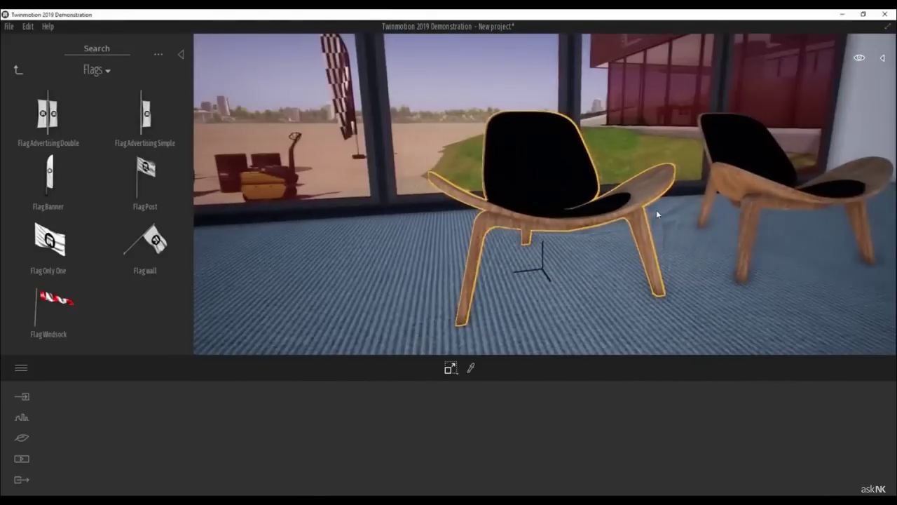
scroll(762, 197, down, 5)
shift+middle_drag(747, 189, 712, 186)
scroll(713, 186, up, 5)
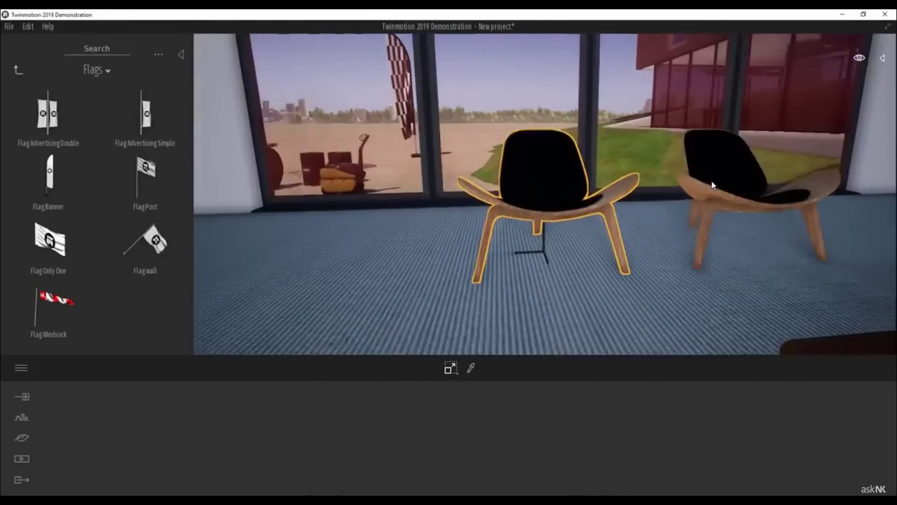
scroll(713, 186, down, 4)
right_drag(732, 199, 736, 181)
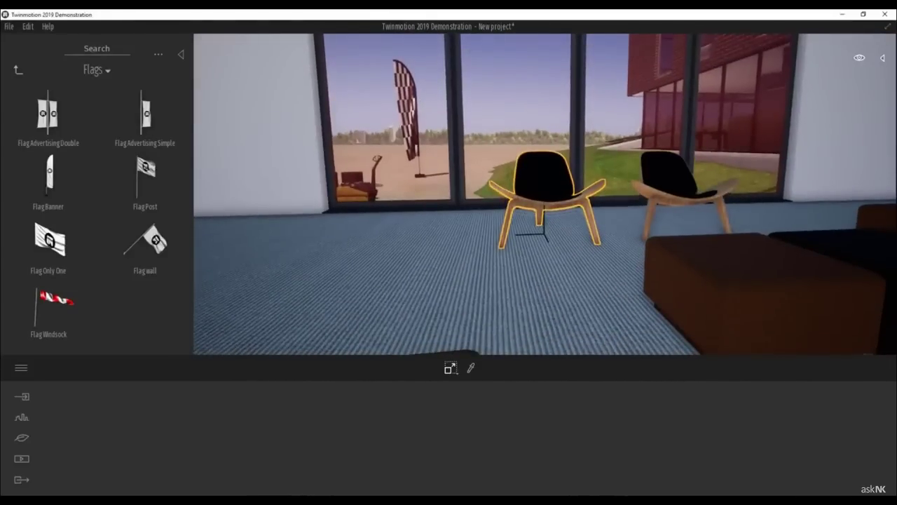
middle_drag(736, 181, 704, 190)
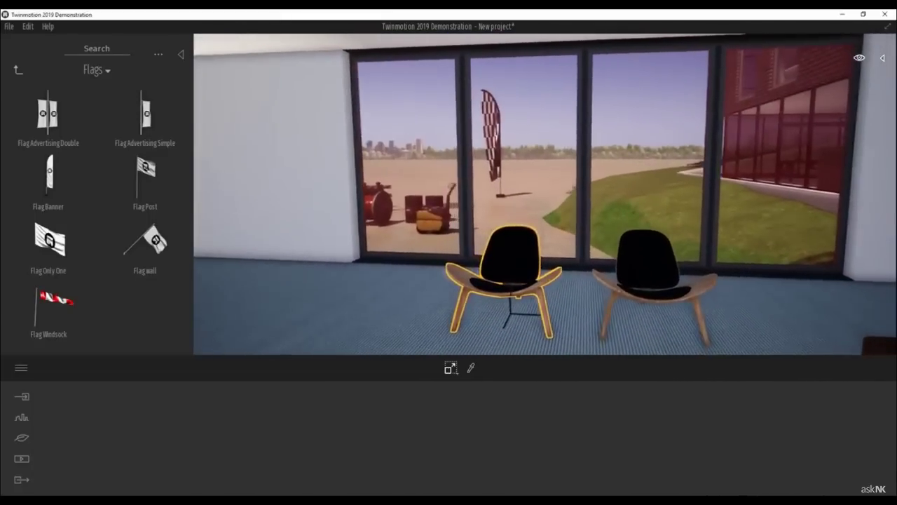
shift+middle_drag(478, 253, 502, 254)
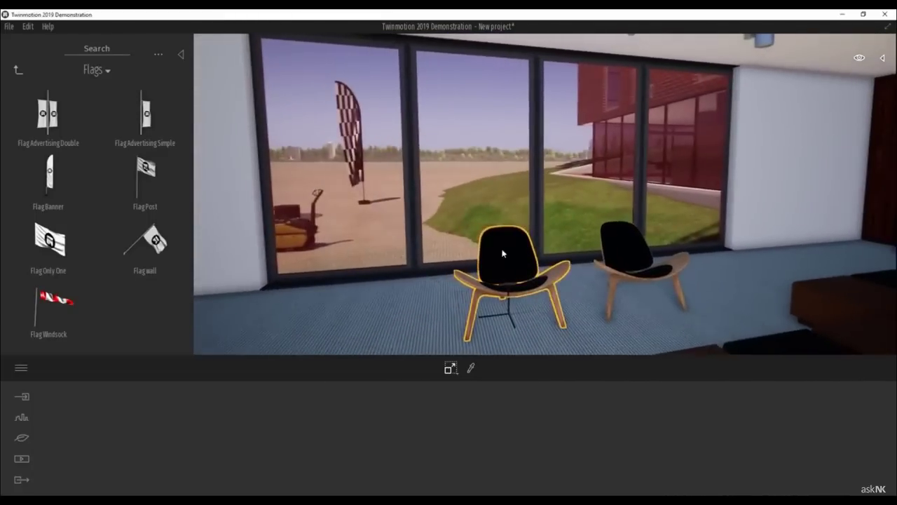
Select the window panel behind the nearer lounge chair and activate the material picker to sample its glass.
click(479, 146)
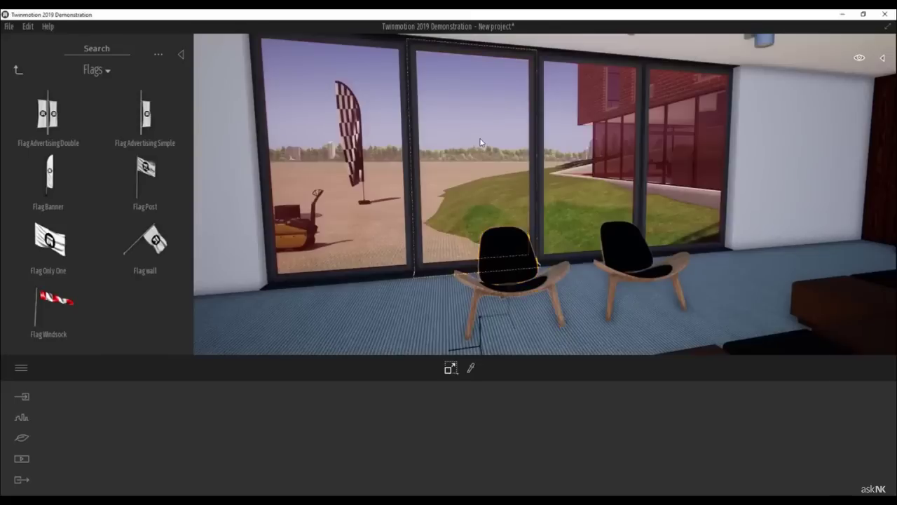
click(471, 370)
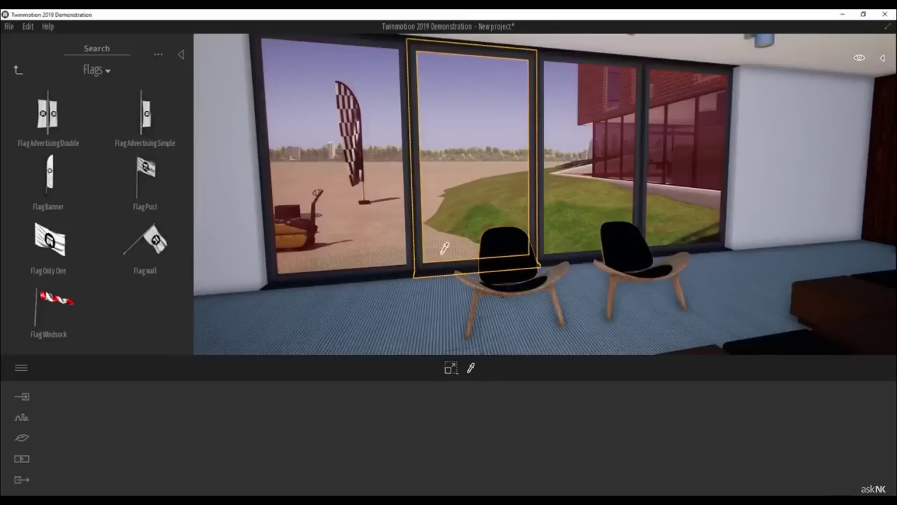
Change the colour of the Crystal Wine Glass material on the windows to neutral light grey #B2B3B1.
click(379, 147)
click(359, 429)
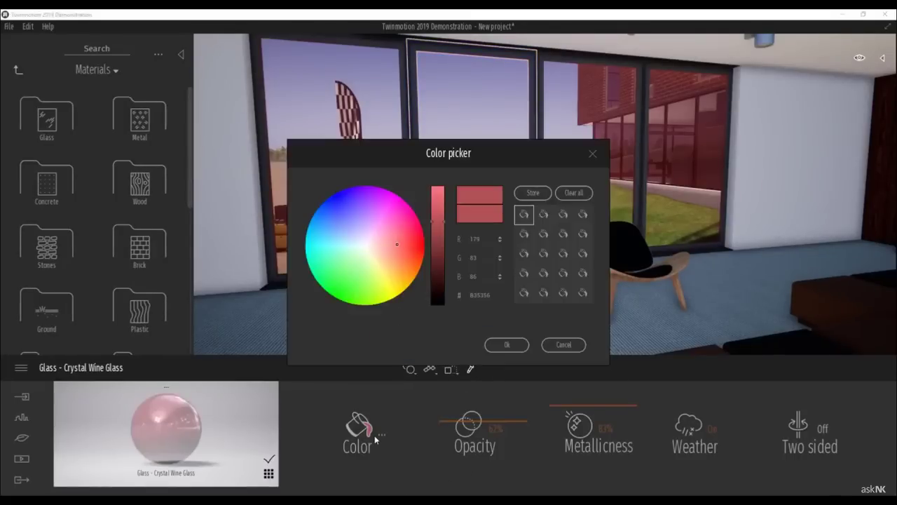
click(364, 248)
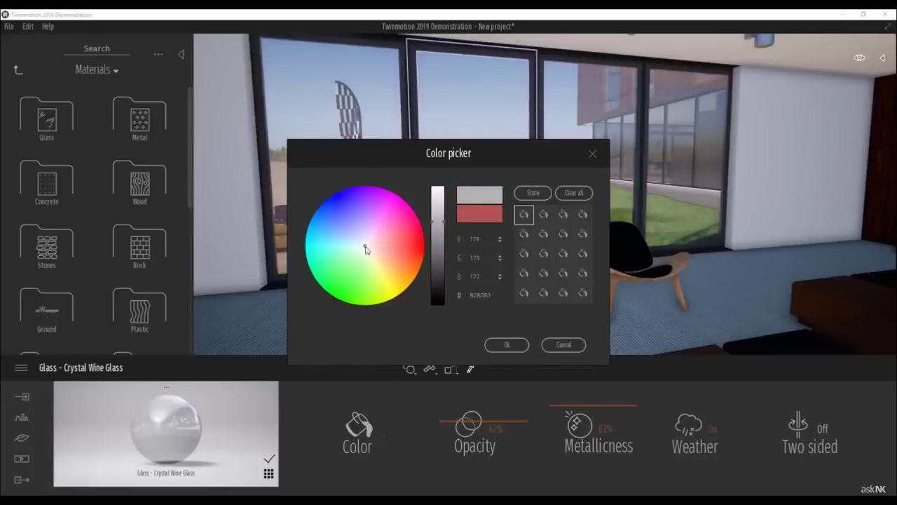
click(507, 344)
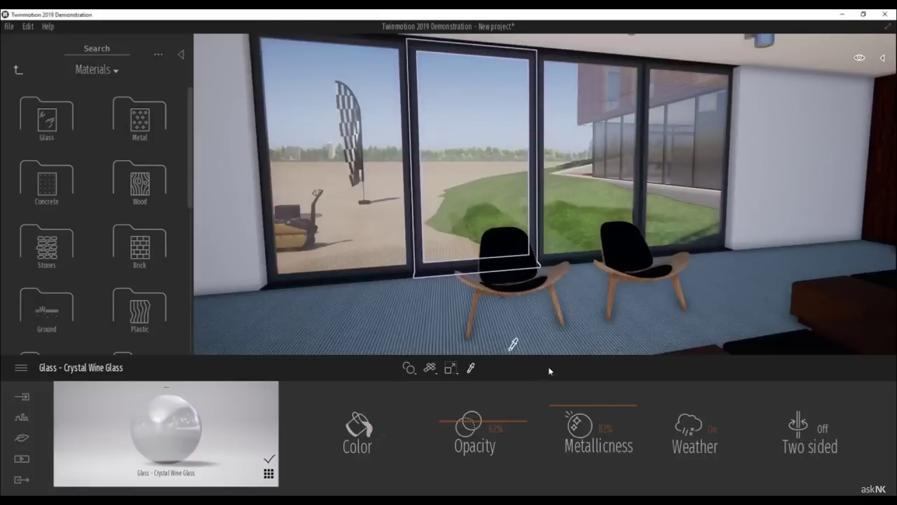
Place a Box Reflection Probe from the library's reflection probes inside the room, near the two chairs facing the windows.
shift+middle_drag(623, 292, 622, 293)
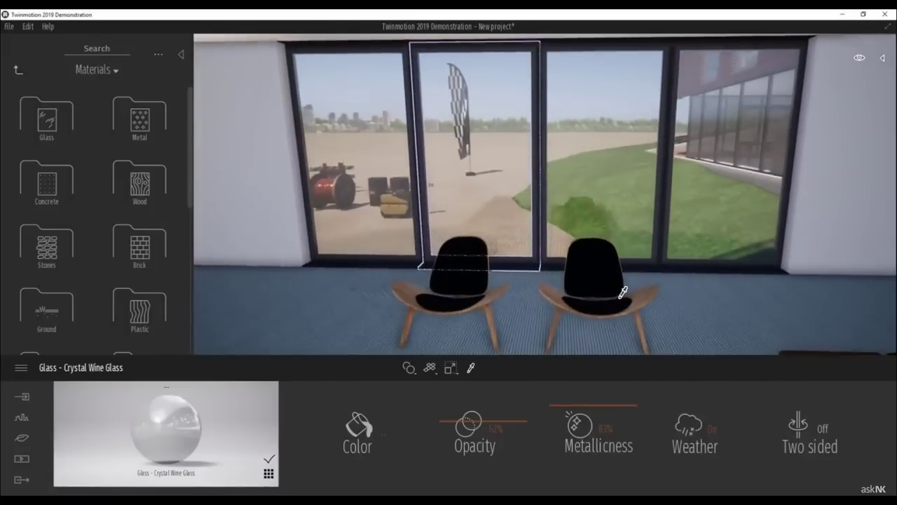
shift+middle_drag(562, 212, 562, 213)
key(a)
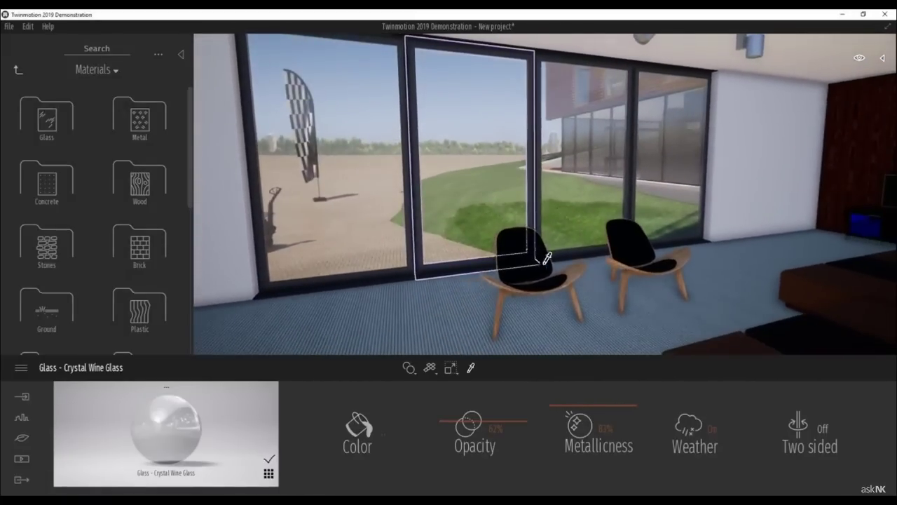
key(a)
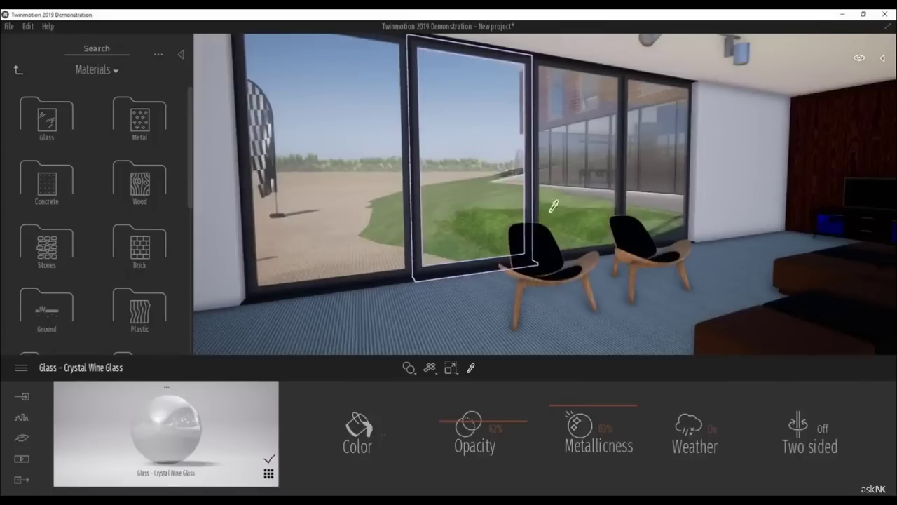
click(453, 372)
shift+middle_drag(651, 254, 583, 254)
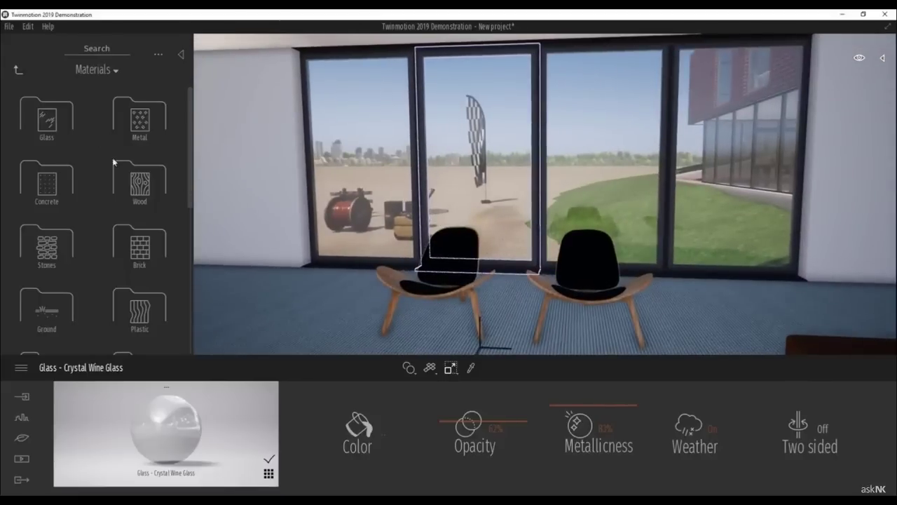
click(16, 70)
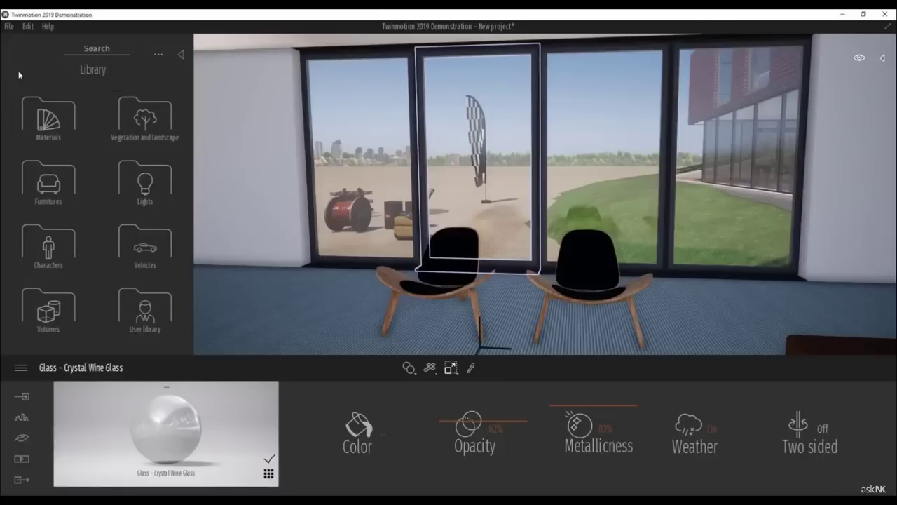
click(60, 312)
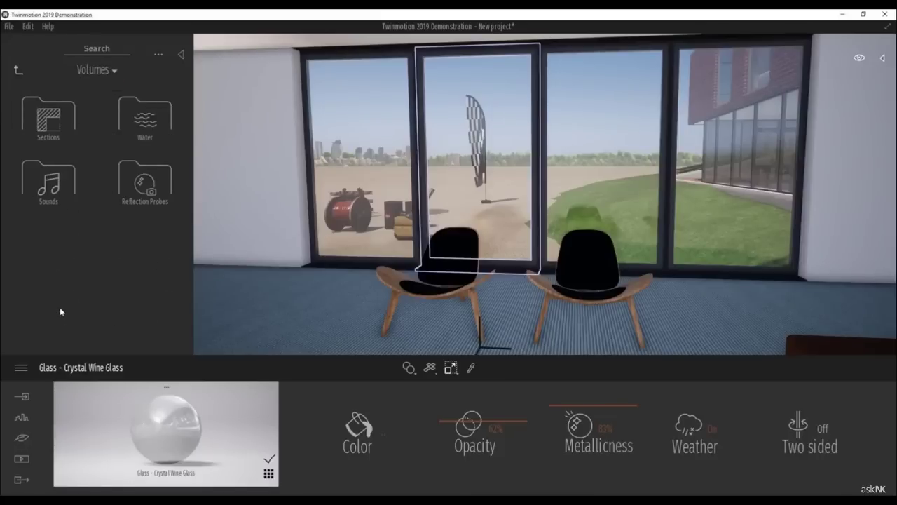
click(147, 190)
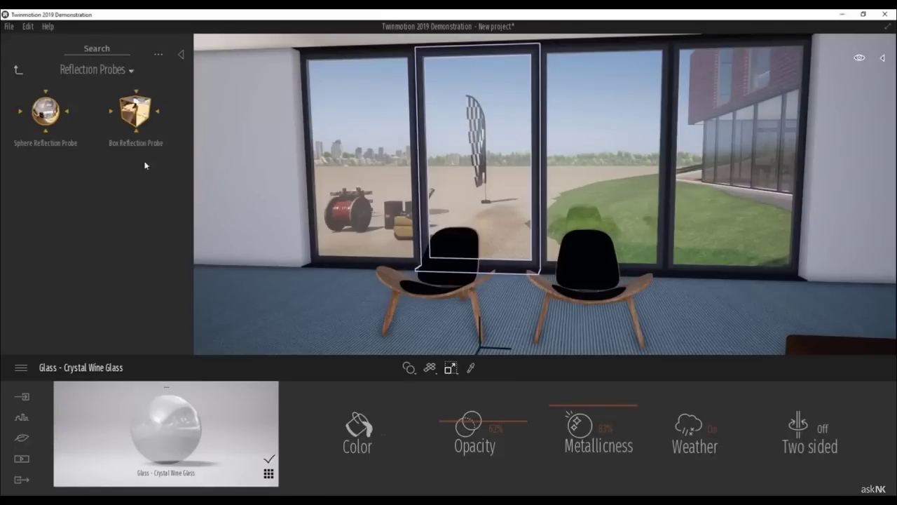
drag(146, 127, 517, 316)
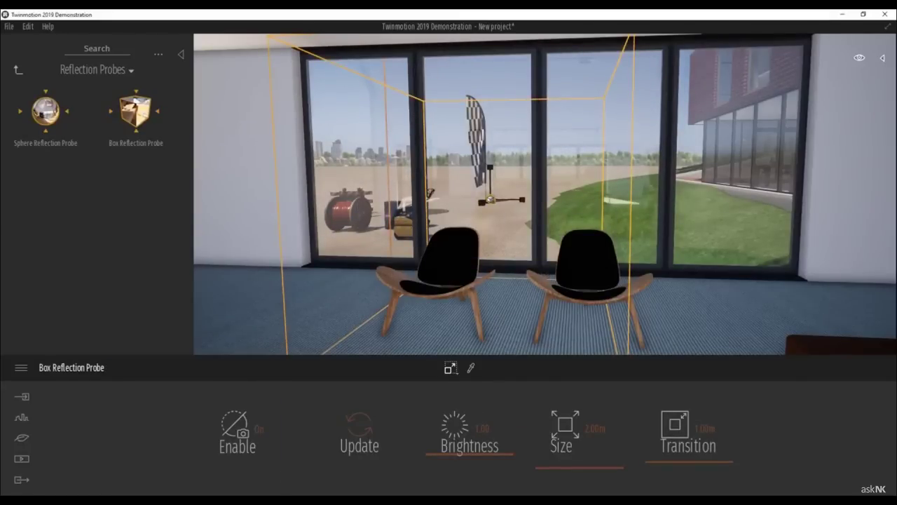
Set the size of the Box Reflection Probe to 6.45 m.
shift+middle_drag(504, 261, 549, 260)
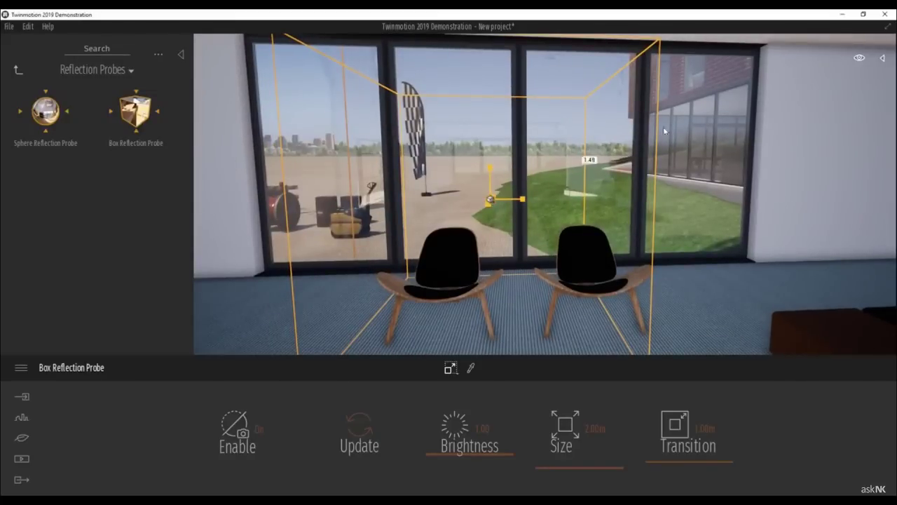
drag(580, 471, 580, 459)
mouse_move(599, 304)
shift+middle_down()
mouse_move(459, 302)
mouse_move(641, 303)
mouse_move(599, 302)
shift+middle_up()
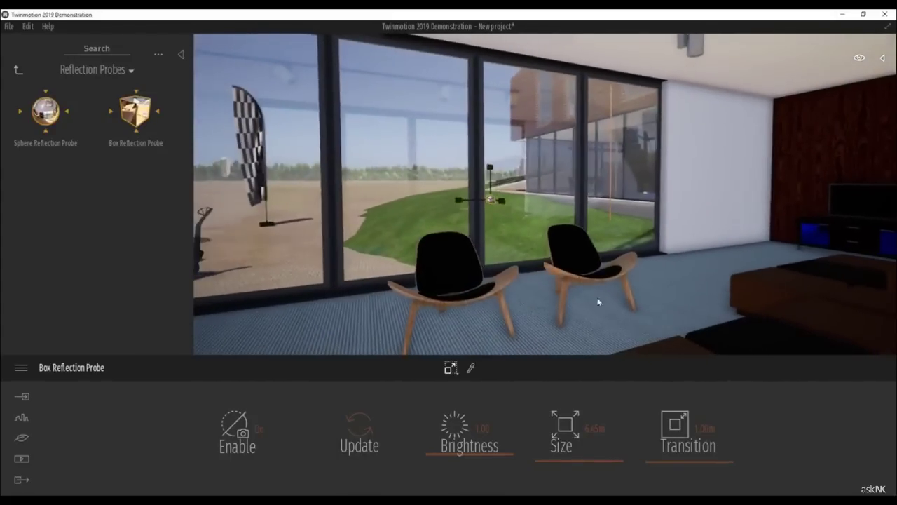
drag(432, 227, 649, 38)
drag(554, 191, 396, 167)
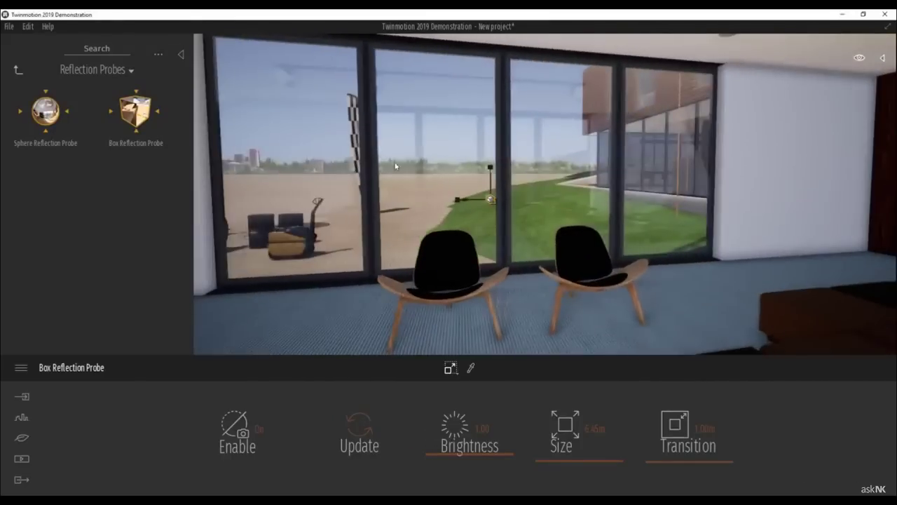
Hide the Box Reflection Probe in the scene list and show it again to compare the window reflections.
click(884, 59)
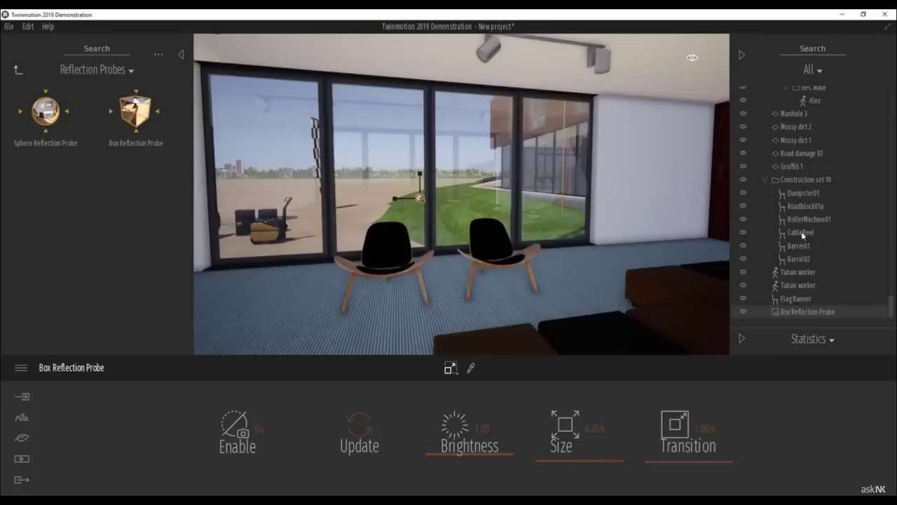
click(743, 311)
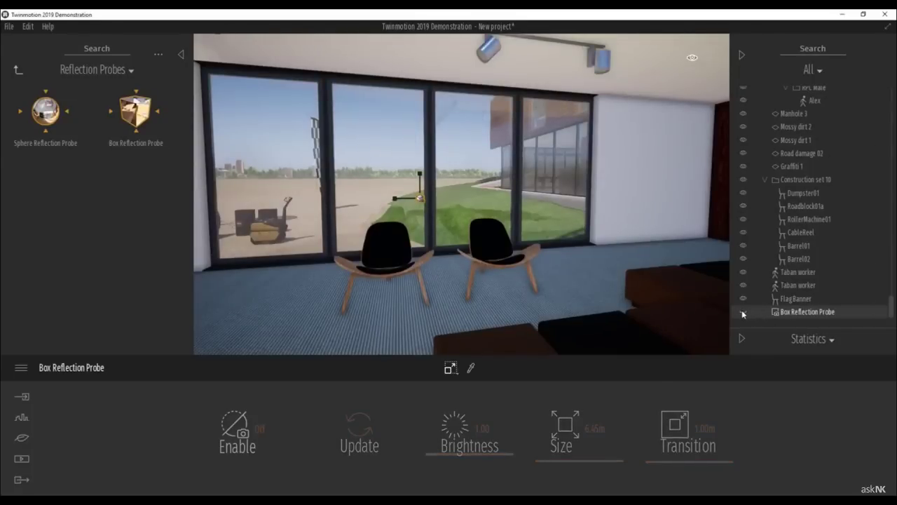
click(743, 312)
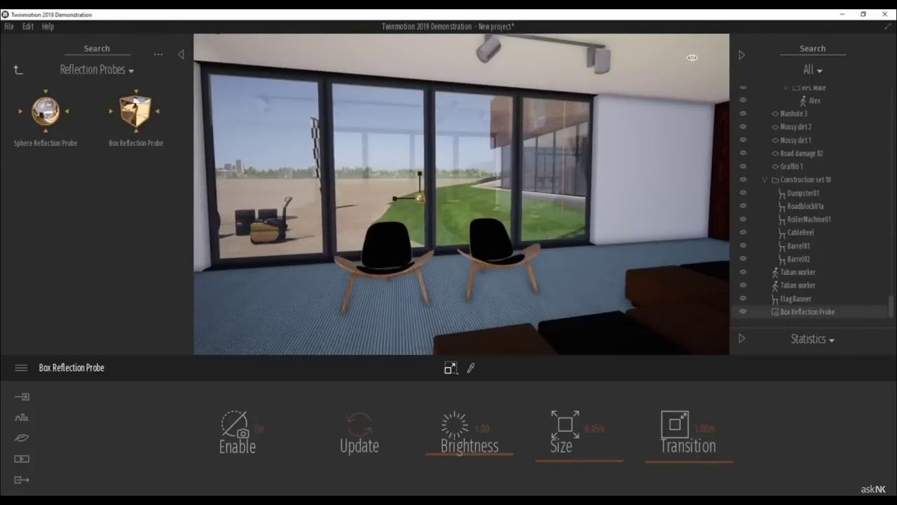
Examine the reflections in the window glass from different viewpoints around the living room.
mouse_move(421, 210)
shift+middle_down()
mouse_move(561, 213)
mouse_move(393, 210)
mouse_move(502, 235)
mouse_move(410, 213)
shift+middle_up()
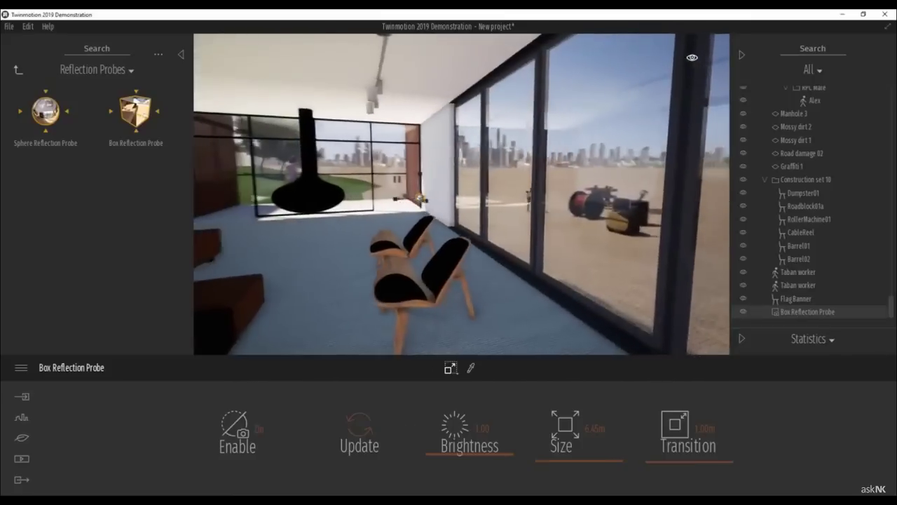
key(Right)
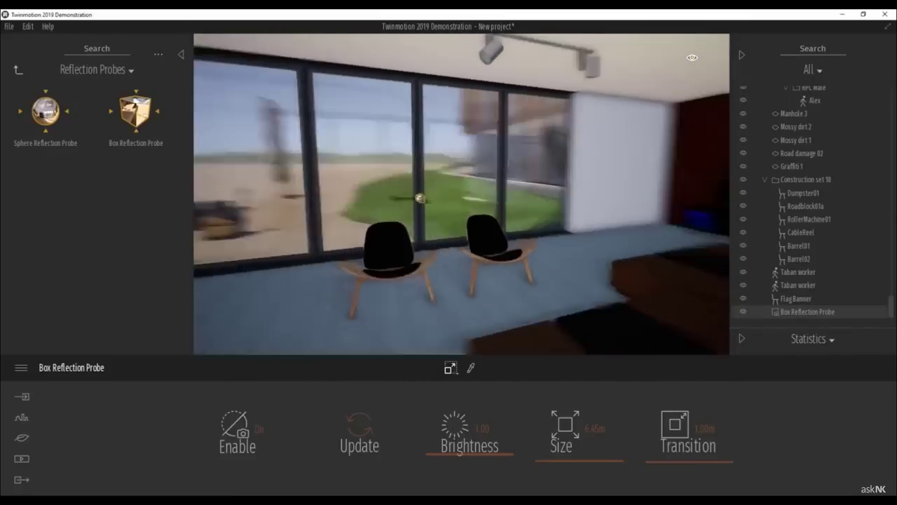
key(Left)
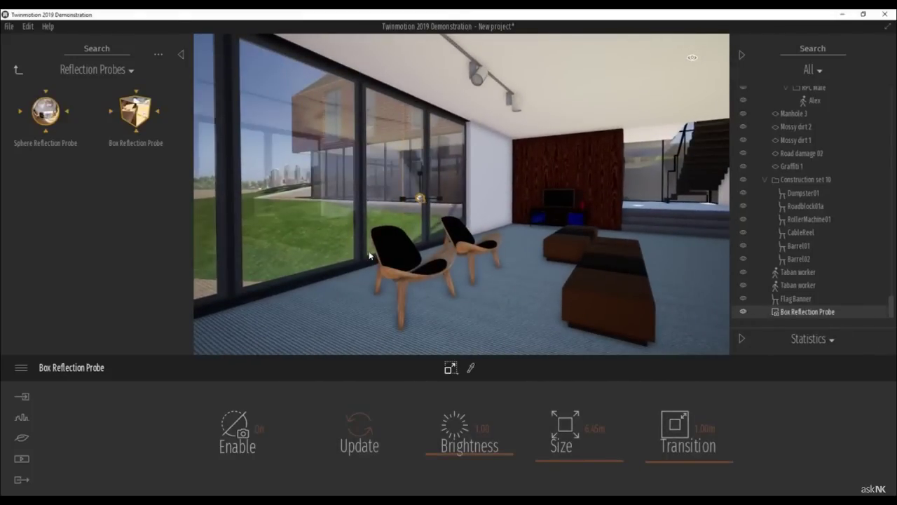
shift+middle_drag(438, 264, 312, 270)
scroll(511, 262, down, 3)
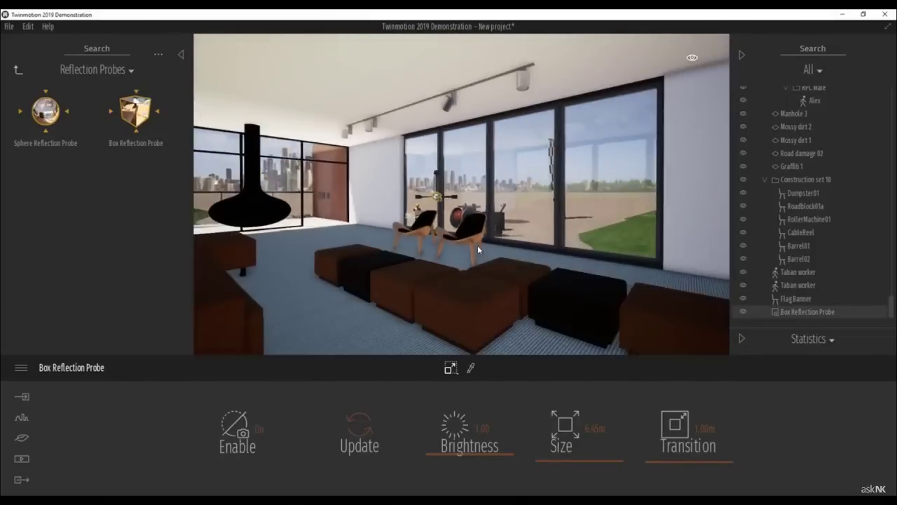
scroll(448, 218, up, 2)
scroll(447, 218, up, 2)
shift+middle_drag(484, 242, 505, 245)
shift+middle_drag(449, 246, 529, 246)
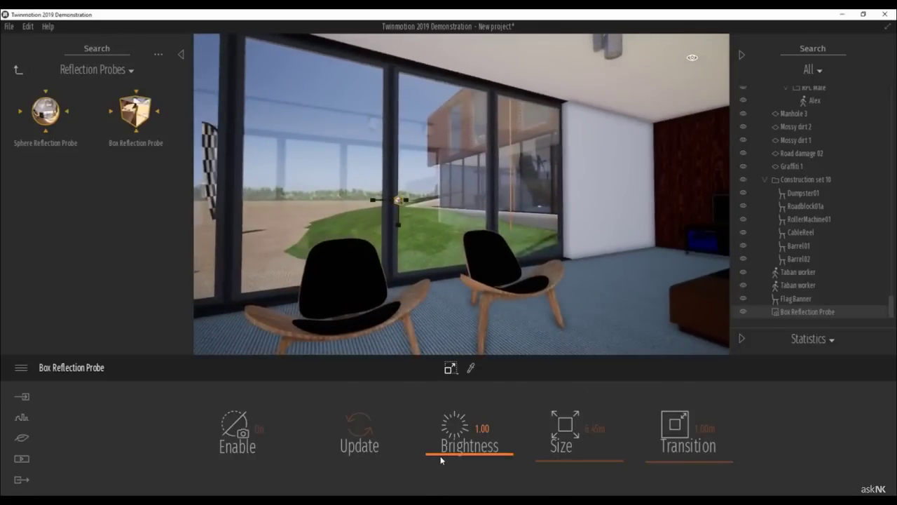
Set the Box Reflection Probe's brightness to 0.95 and its transition to 0.00 m.
mouse_move(444, 454)
mouse_down()
mouse_move(476, 455)
mouse_move(443, 457)
mouse_up()
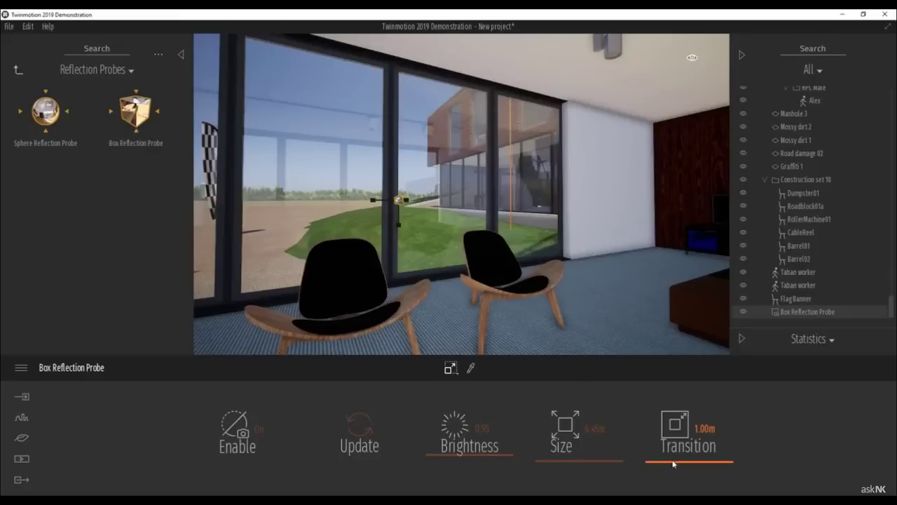
drag(675, 464, 683, 479)
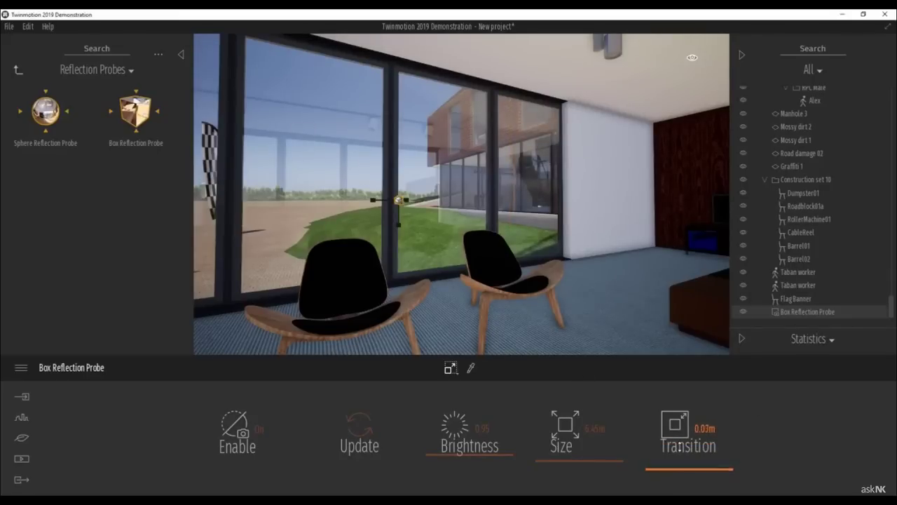
drag(679, 446, 680, 475)
Enlarge the Box Reflection Probe to 8.52 m and check the reflections across the window panes.
mouse_move(611, 464)
mouse_down()
mouse_move(613, 435)
mouse_move(614, 466)
mouse_move(616, 457)
mouse_up()
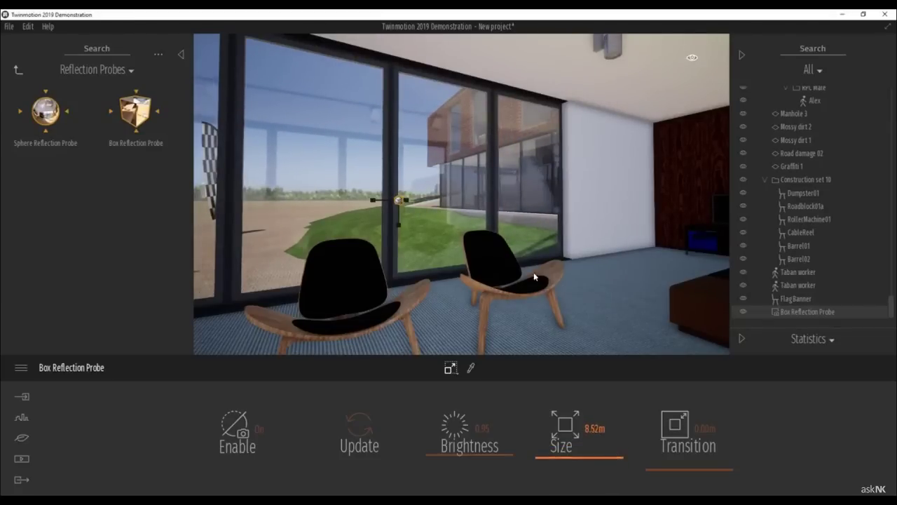
shift+middle_drag(535, 278, 413, 278)
shift+middle_drag(398, 200, 538, 202)
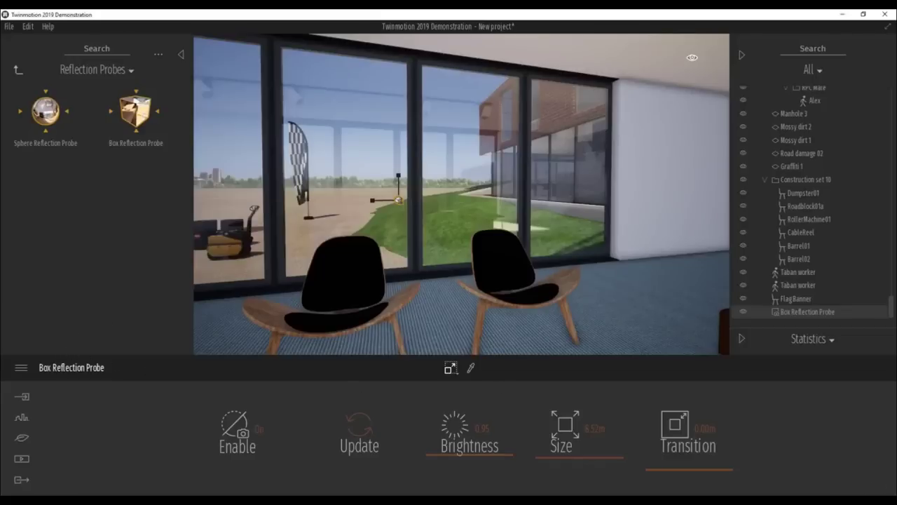
shift+middle_drag(501, 297, 611, 297)
key(Right)
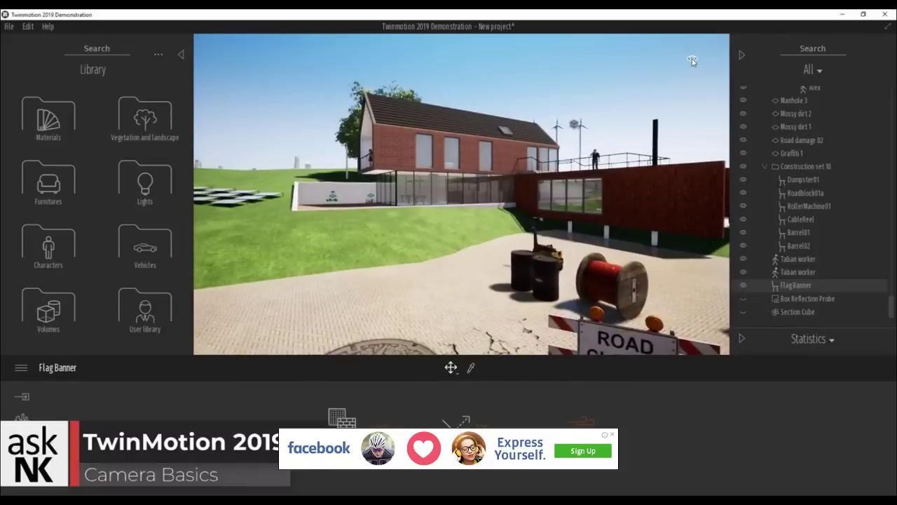
Display the house and its site in the Back, Front and Top camera views.
click(692, 61)
click(638, 106)
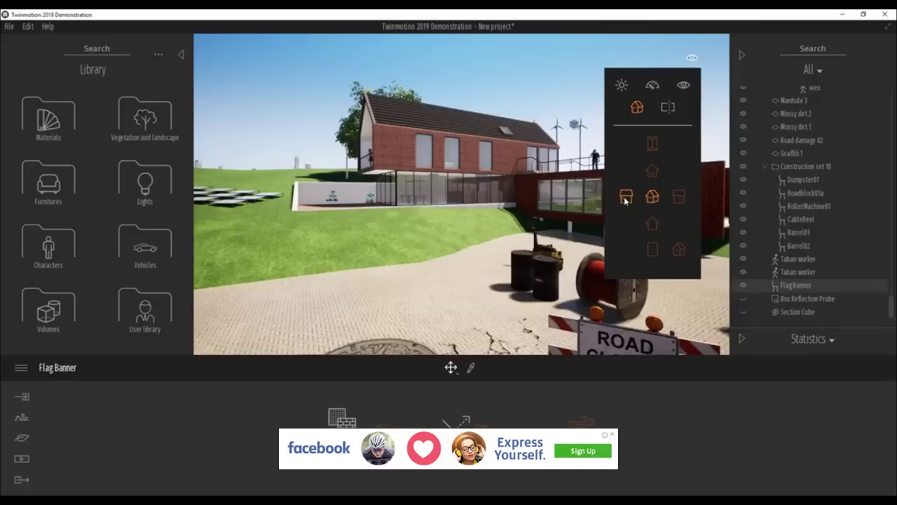
click(652, 223)
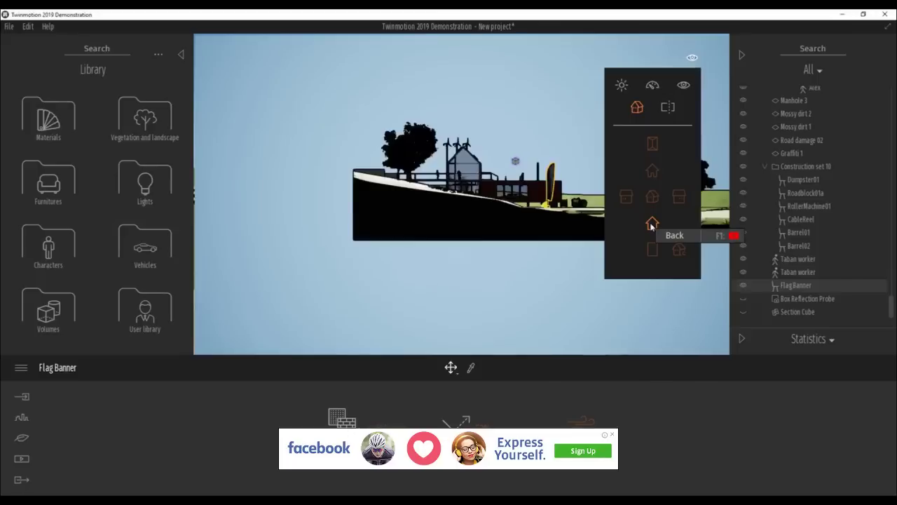
click(652, 170)
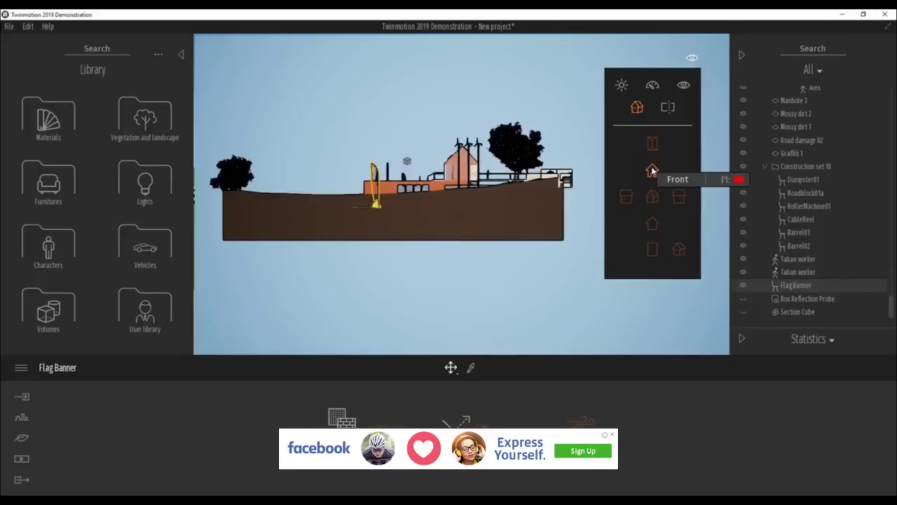
click(652, 143)
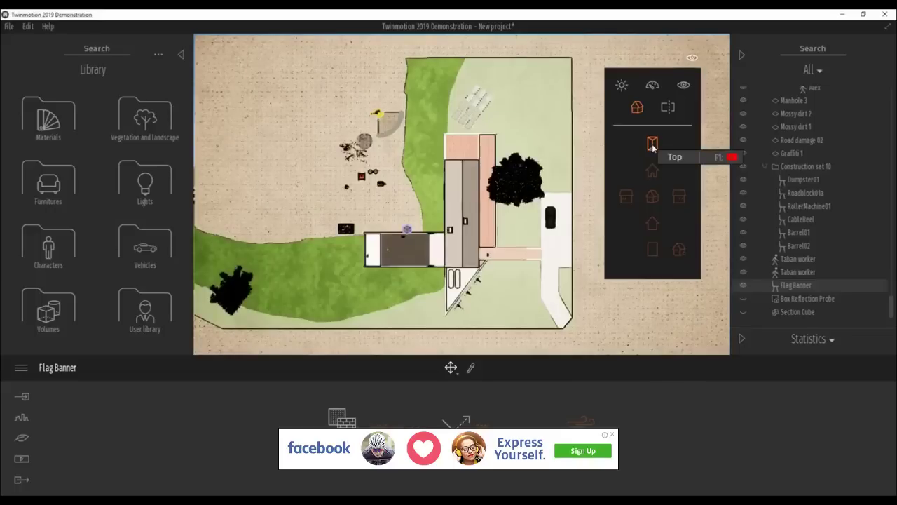
Return the camera to the perspective view and frame the brick house from closer by.
click(653, 197)
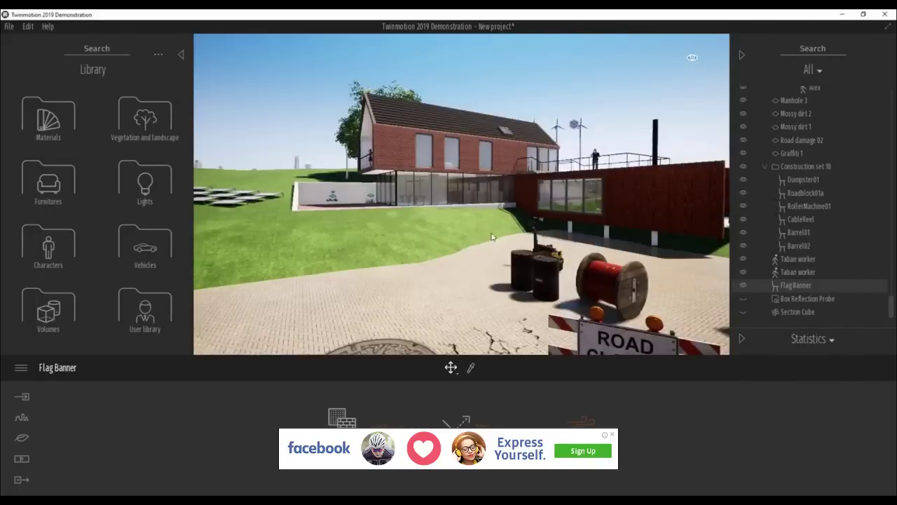
scroll(491, 237, down, 3)
scroll(491, 237, up, 4)
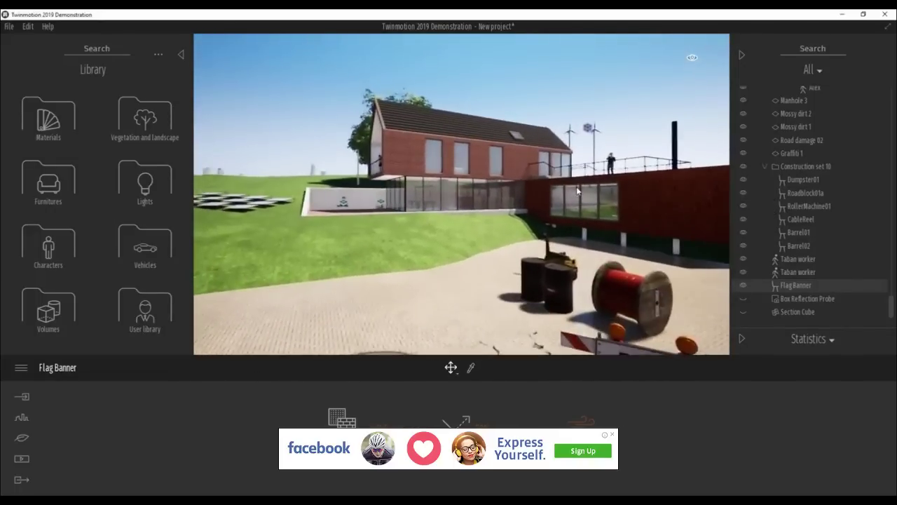
drag(576, 187, 485, 179)
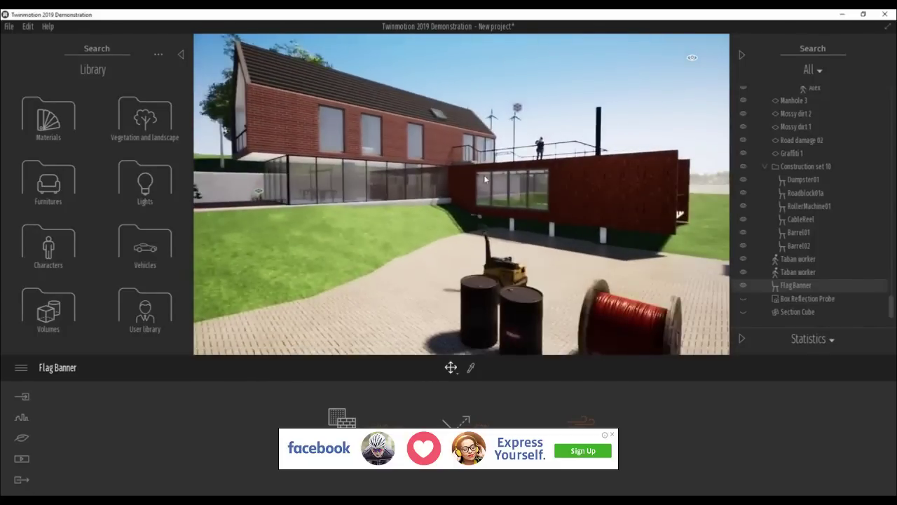
middle_drag(484, 179, 561, 219)
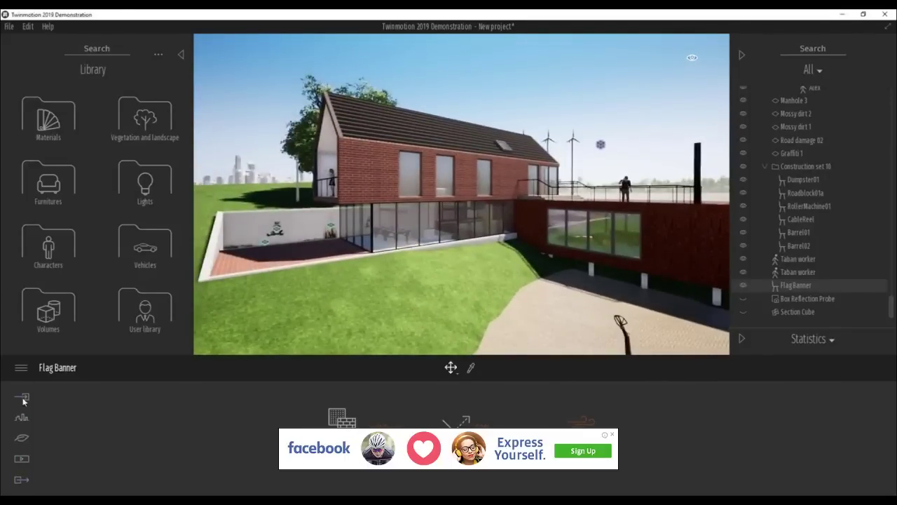
Create a new image of the current house view and open the camera settings of Image 02.
click(22, 460)
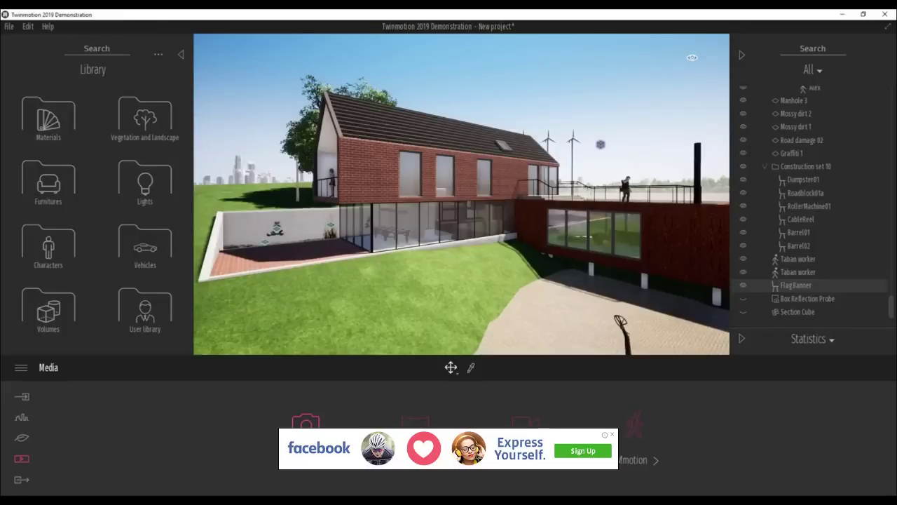
click(307, 436)
click(100, 431)
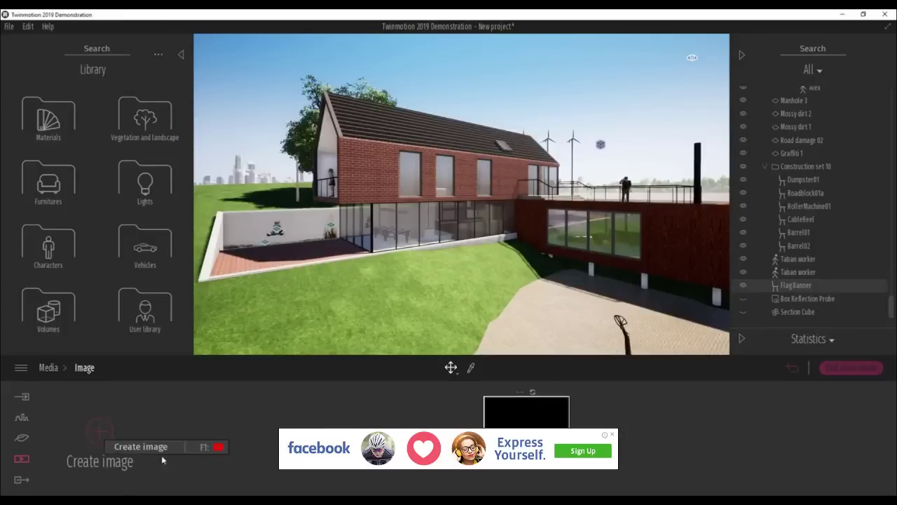
click(527, 413)
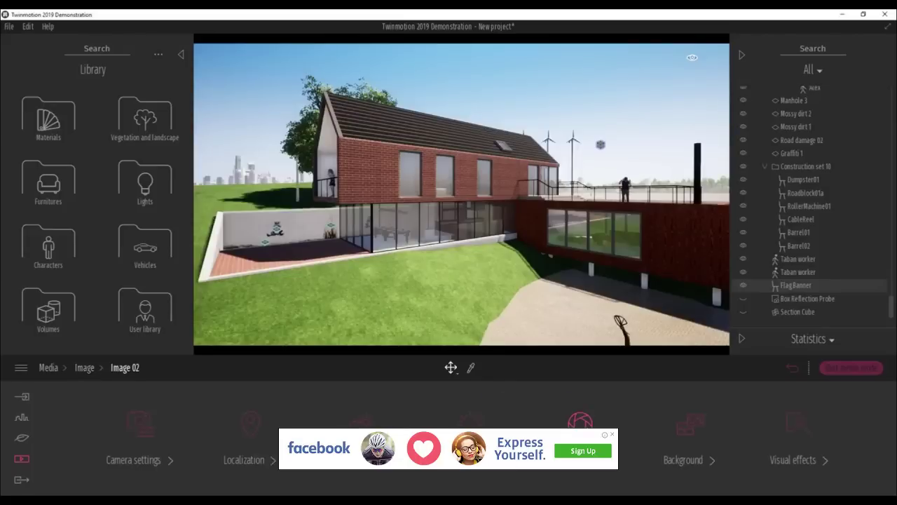
click(154, 469)
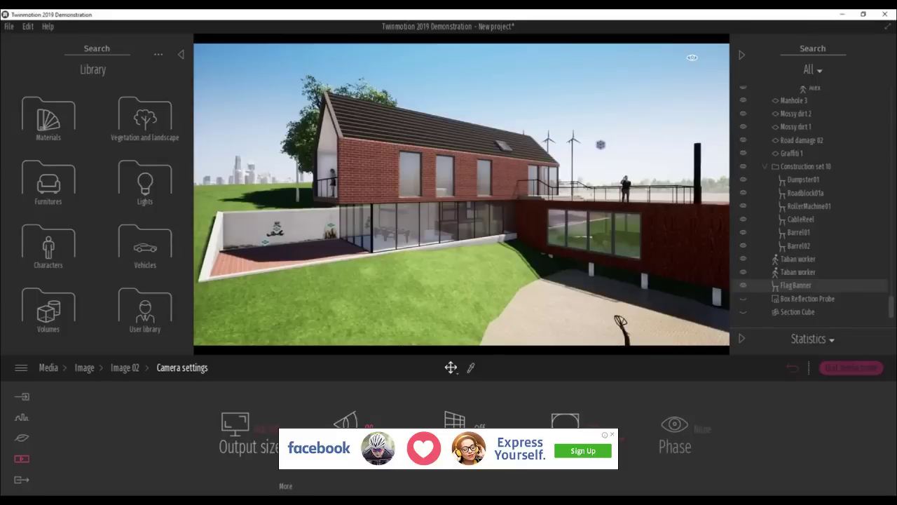
Try a narrower field of view for Image 02 and frame the house with the flag banner from farther away.
drag(352, 447, 337, 446)
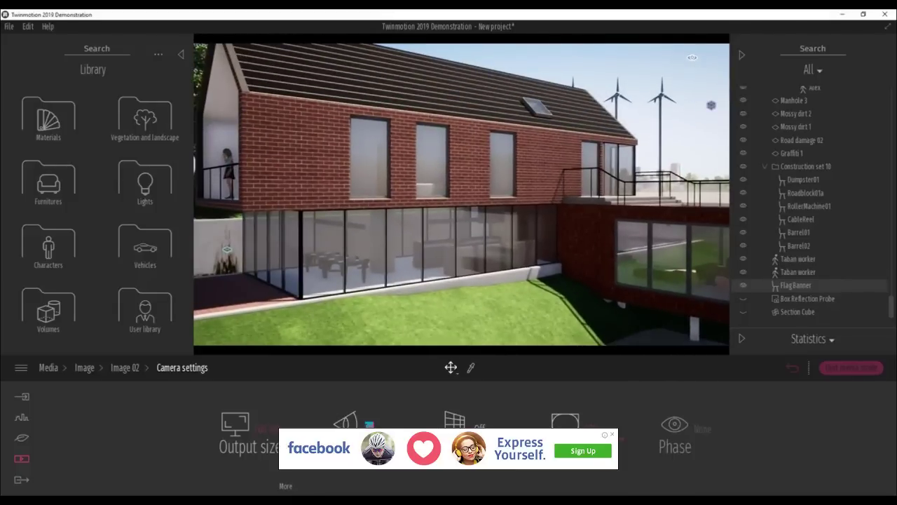
key(Up)
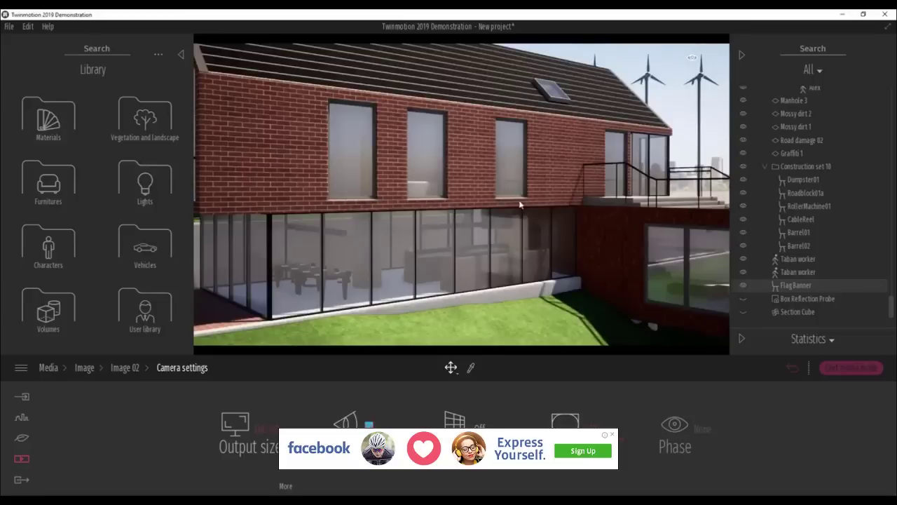
scroll(520, 205, down, 8)
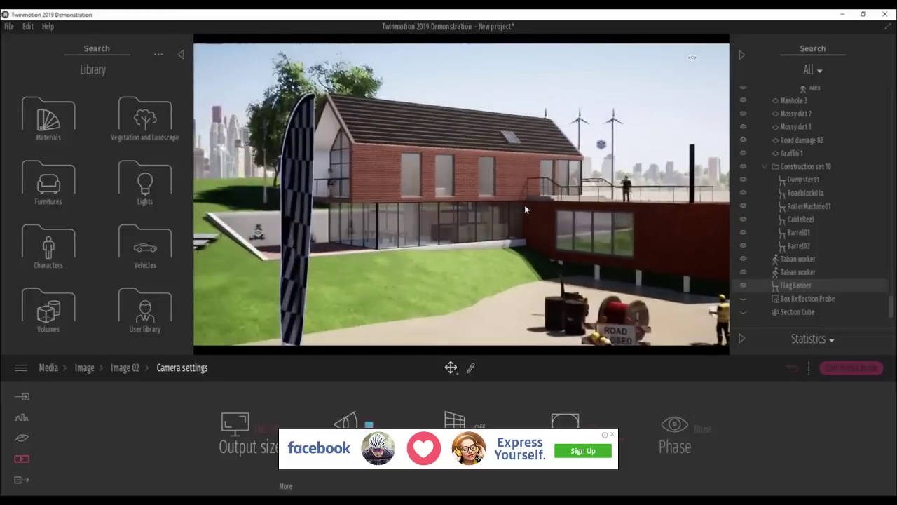
key(Down)
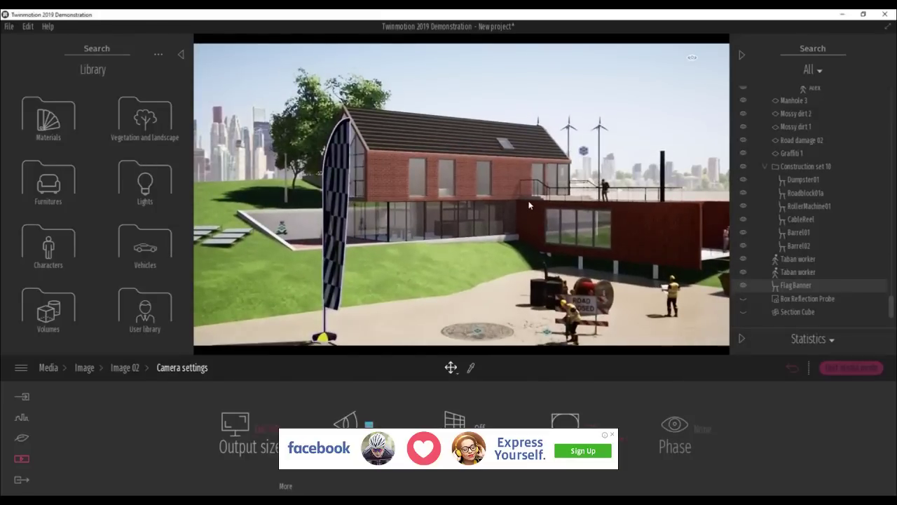
mouse_move(529, 204)
middle_down()
mouse_move(529, 175)
mouse_move(528, 207)
middle_up()
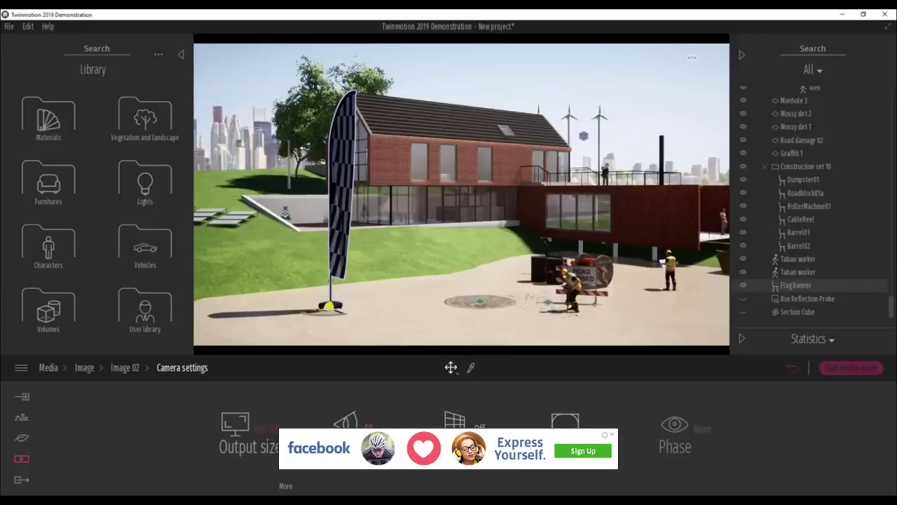
Set the camera's field of view to 90 and bring the brick house closer in the frame.
text(90)
key(Return)
scroll(474, 194, up, 6)
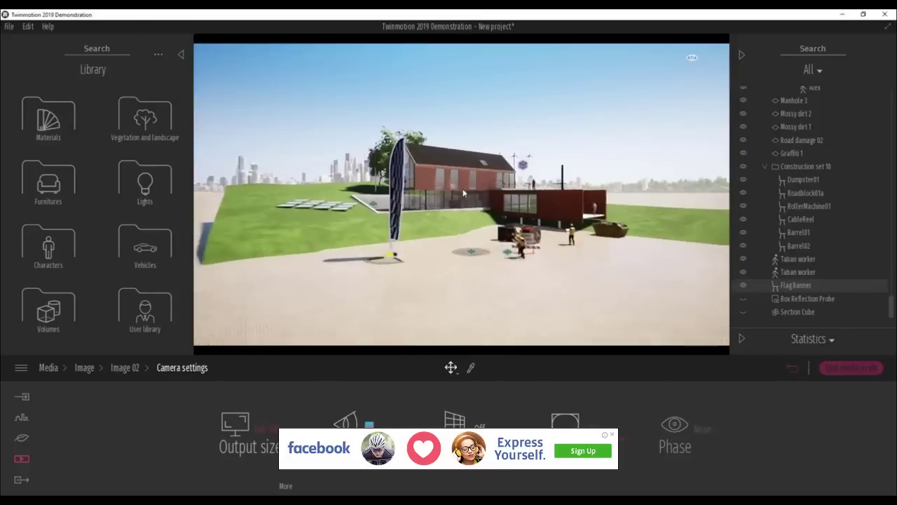
scroll(476, 200, up, 3)
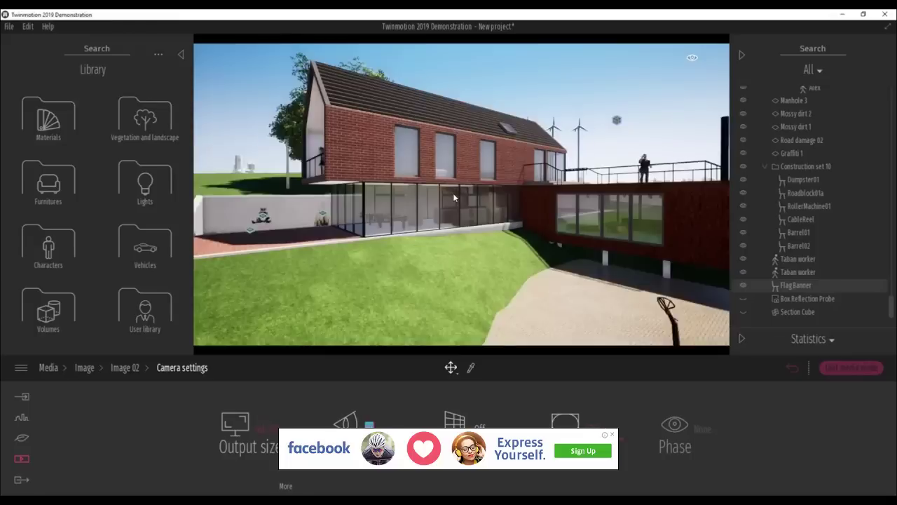
scroll(453, 193, up, 2)
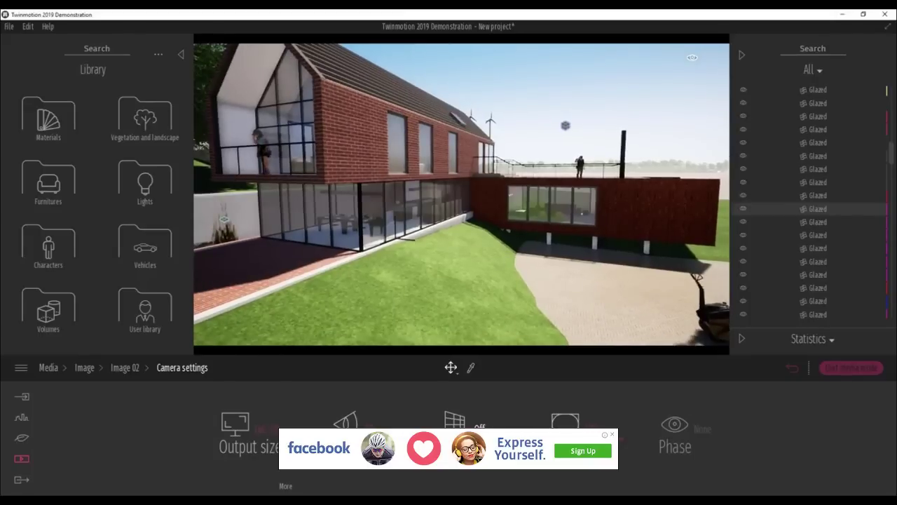
Examine the perspective of the house and its glass facade from several camera angles.
shift+middle_drag(417, 333, 466, 312)
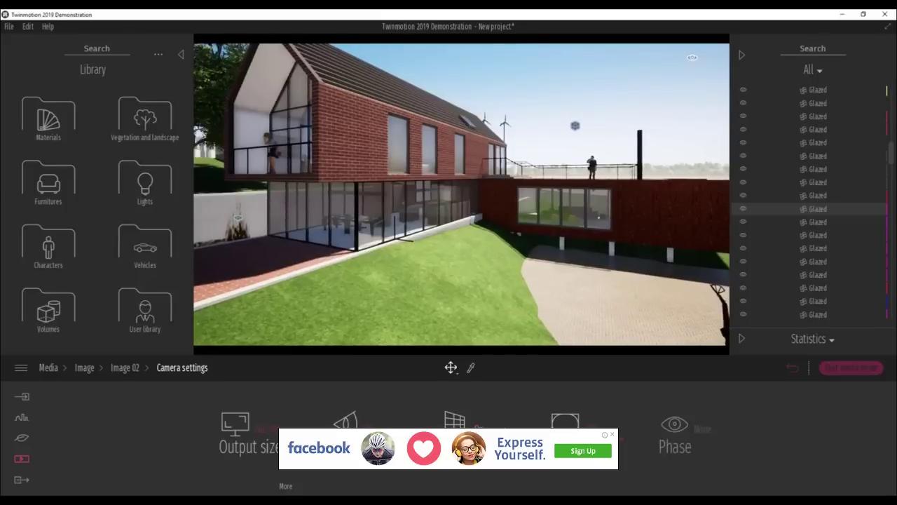
shift+middle_drag(584, 171, 537, 315)
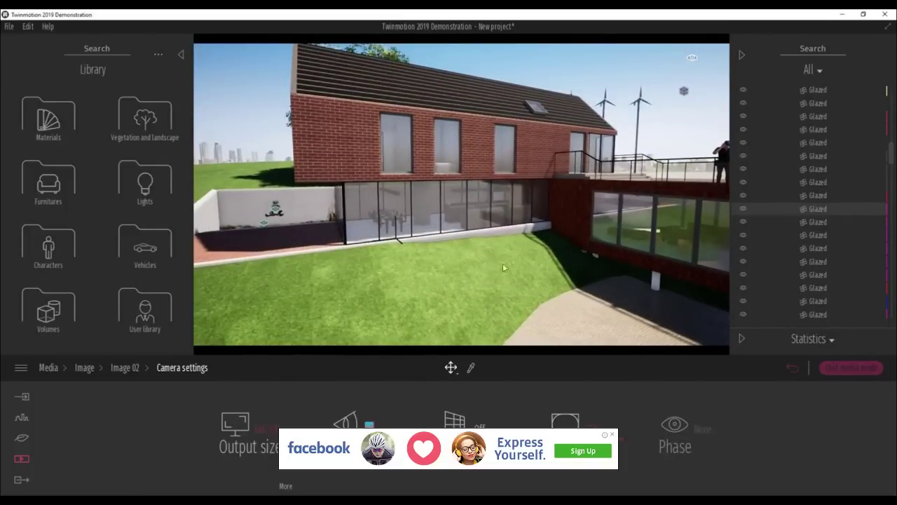
shift+middle_drag(504, 268, 578, 302)
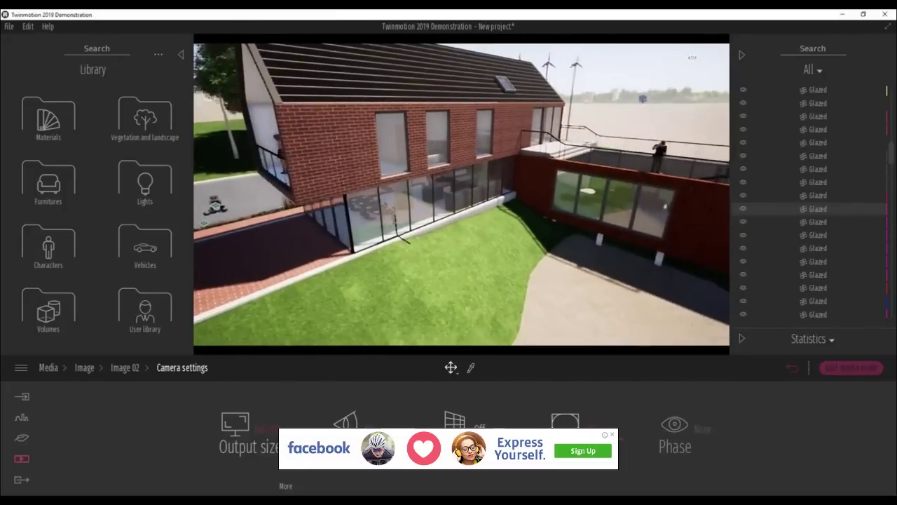
shift+middle_drag(665, 207, 551, 203)
scroll(546, 199, down, 2)
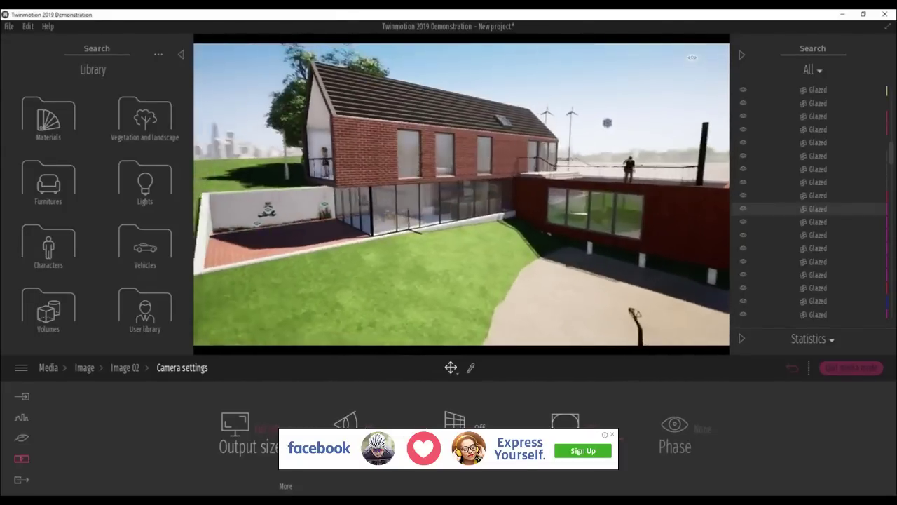
Strengthen the image's vignetting and check the darkened edges with the house in frame.
shift+middle_drag(631, 231, 600, 221)
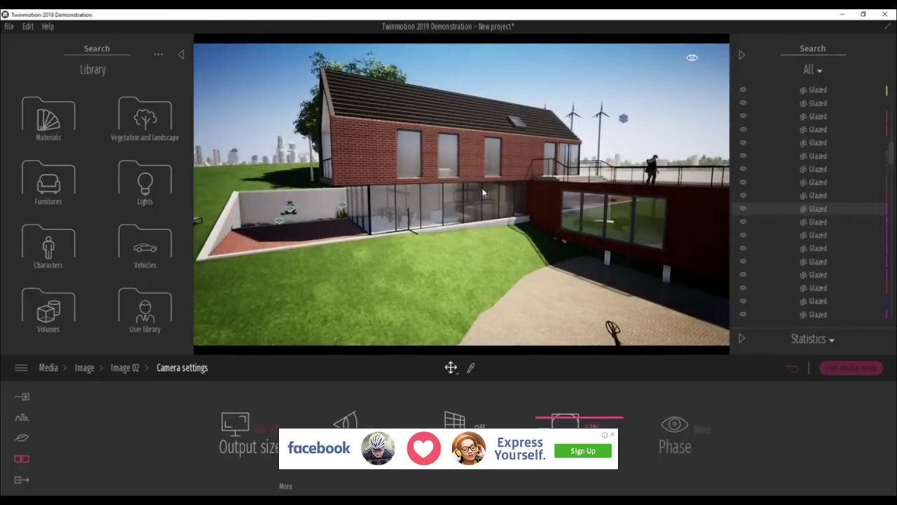
mouse_move(482, 192)
shift+middle_down()
mouse_move(483, 216)
mouse_move(479, 184)
shift+middle_up()
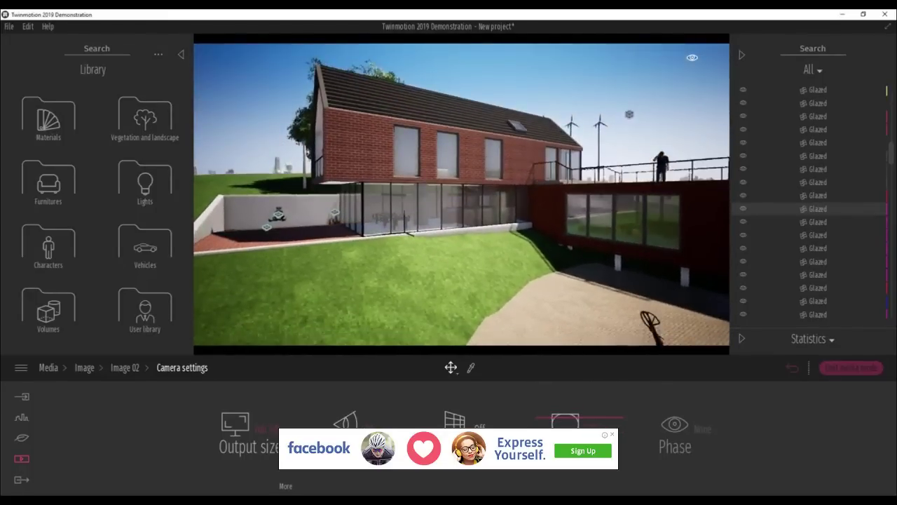
shift+middle_drag(483, 144, 511, 144)
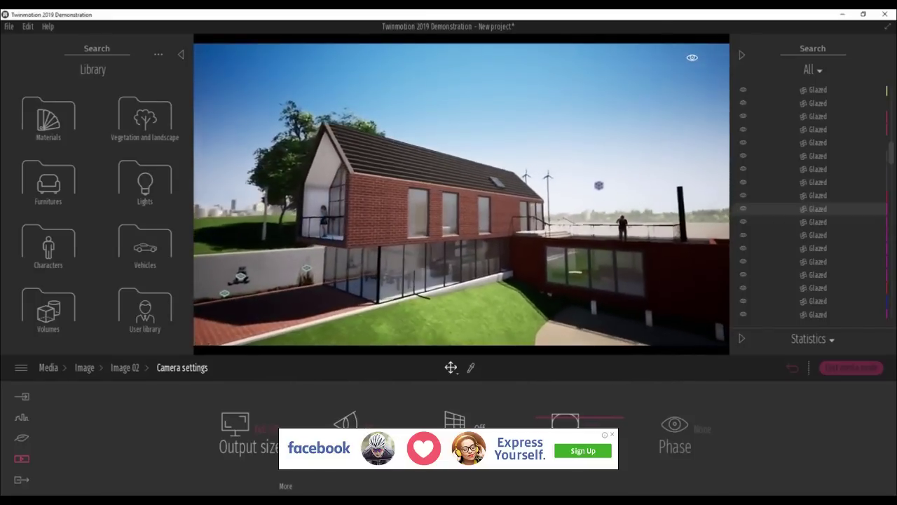
drag(503, 162, 486, 168)
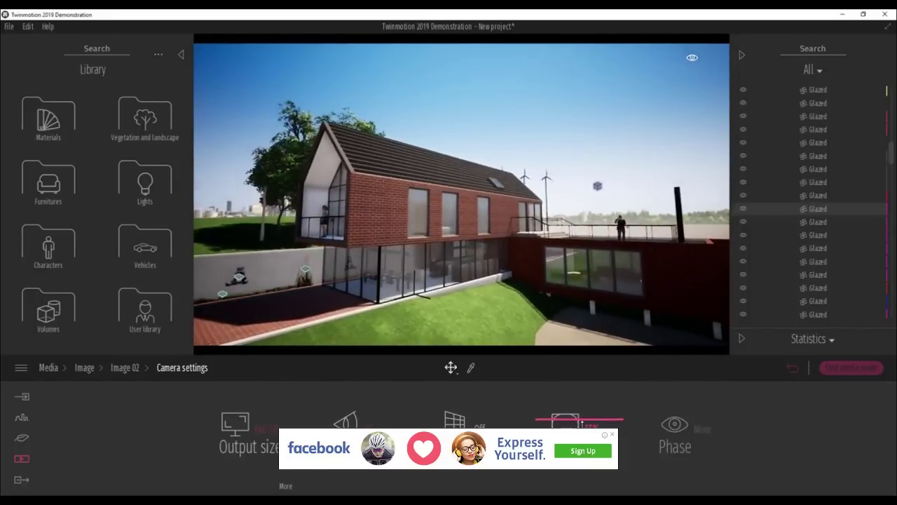
click(579, 422)
click(579, 423)
click(579, 423)
click(579, 424)
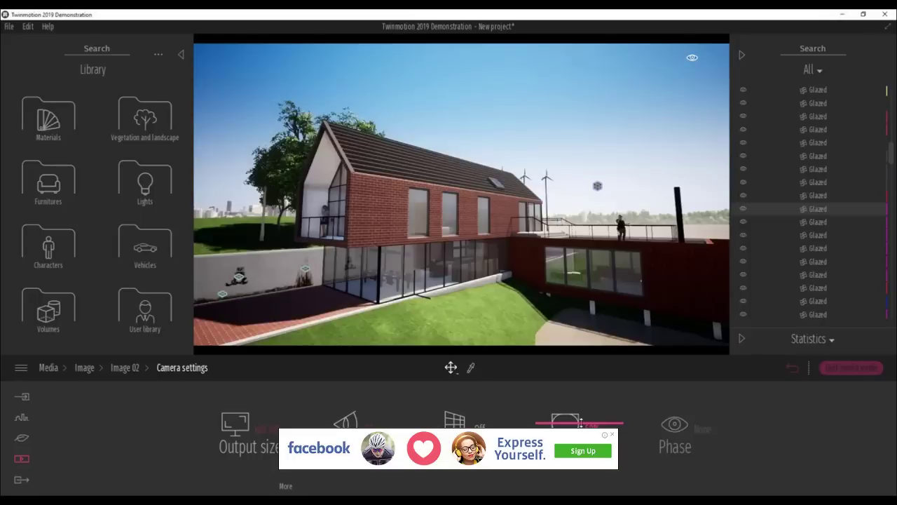
Open the image's depth of field (DOF) settings.
click(118, 370)
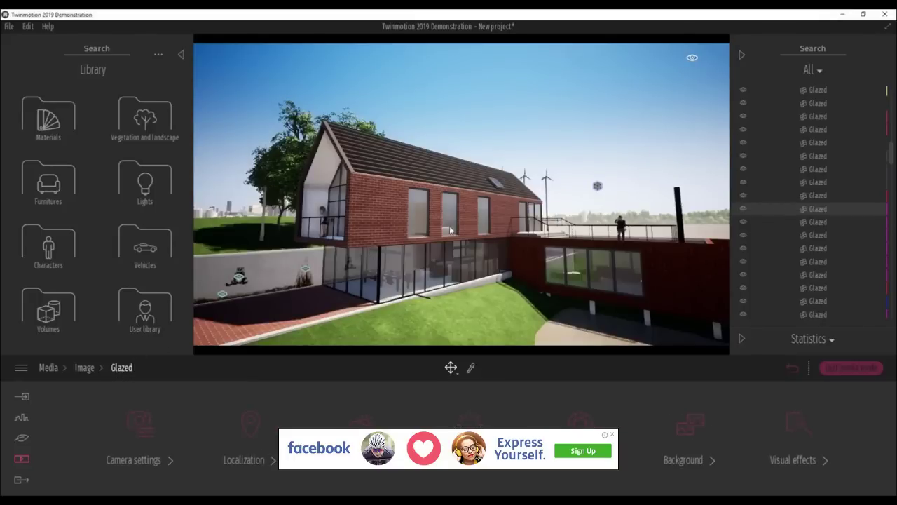
shift+middle_drag(516, 199, 500, 149)
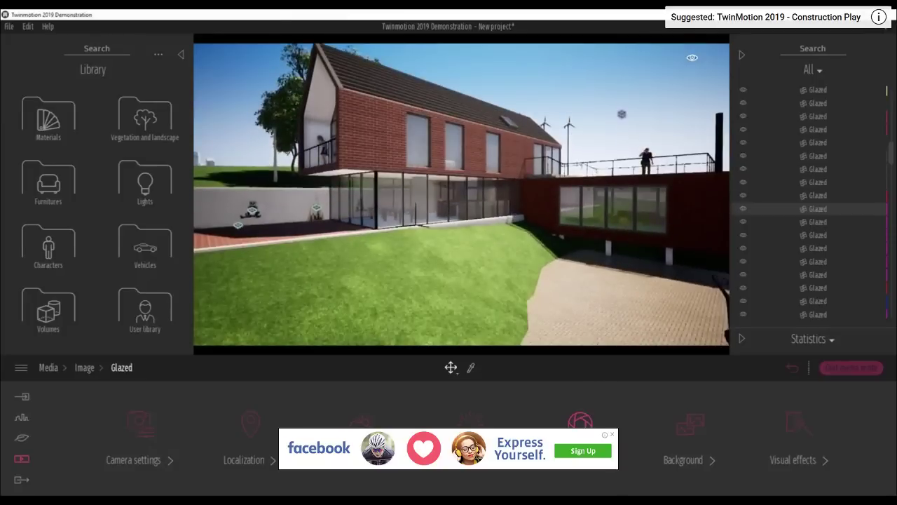
click(581, 420)
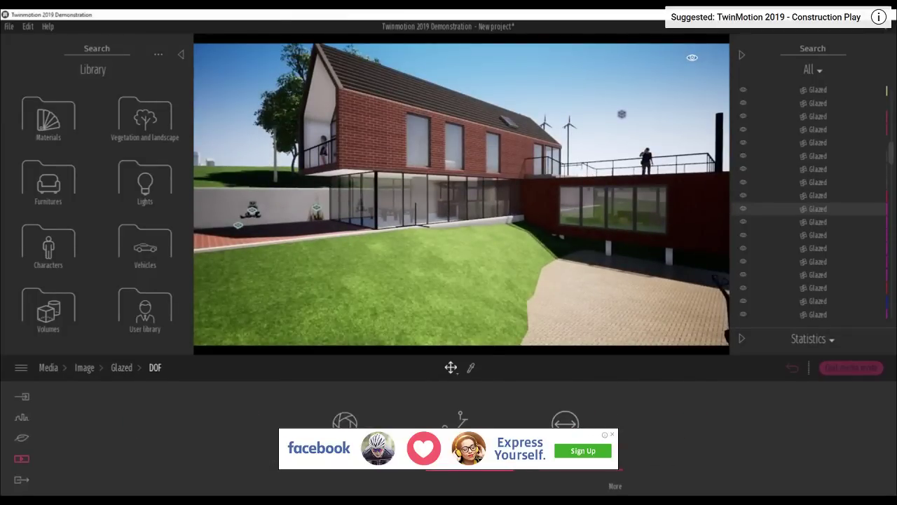
Frame the jackhammer worker by the Road Closed sign up close, with the house in the background.
scroll(527, 256, down, 5)
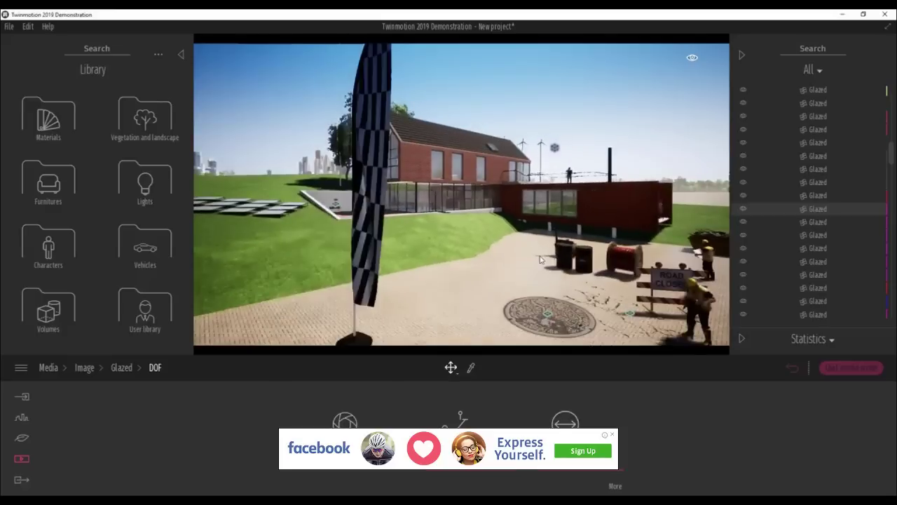
shift+middle_drag(527, 256, 466, 119)
scroll(460, 229, up, 2)
middle_drag(529, 122, 536, 233)
scroll(536, 233, up, 5)
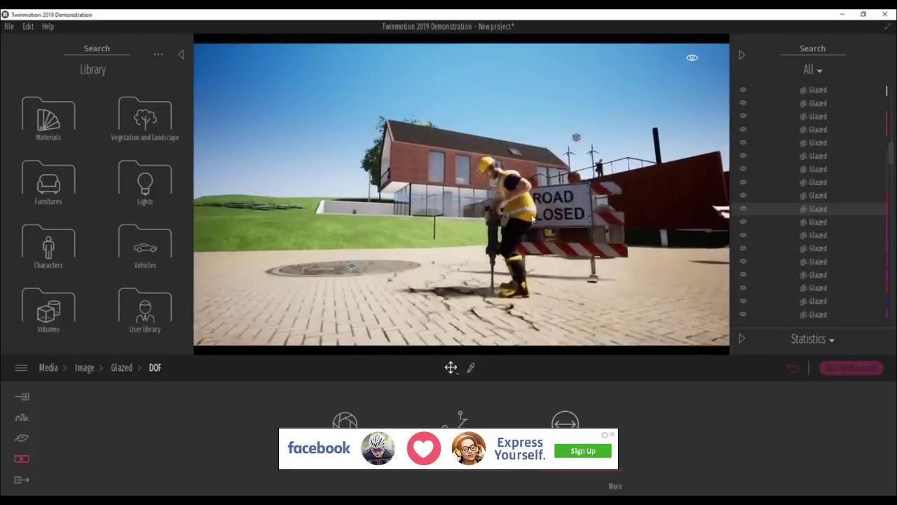
click(542, 200)
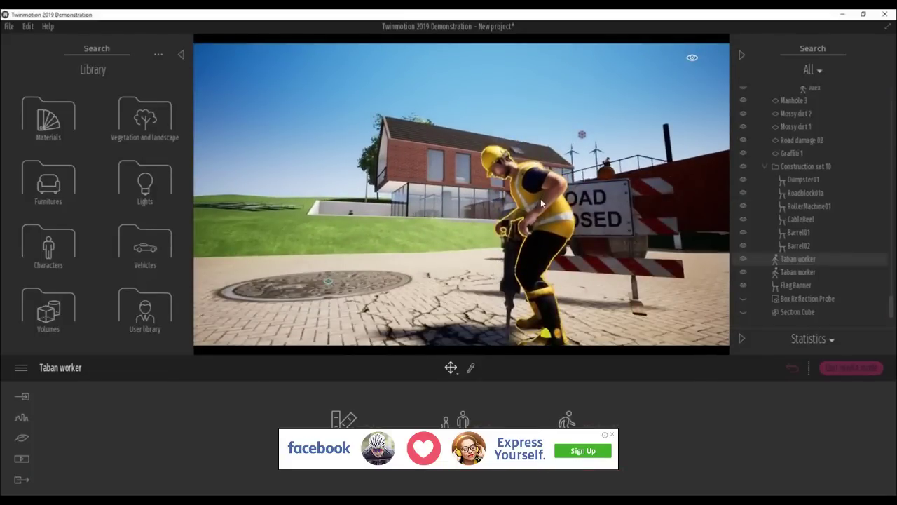
shift+middle_drag(536, 242, 488, 249)
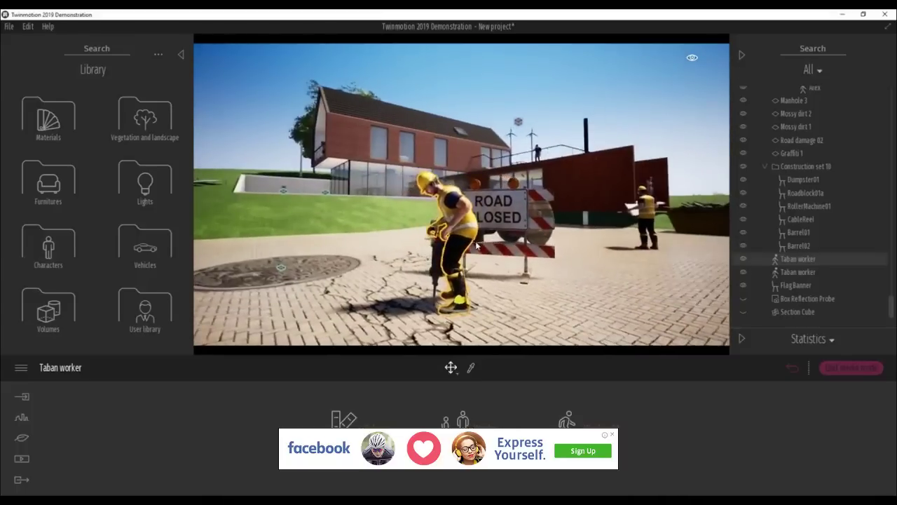
scroll(489, 248, up, 4)
scroll(488, 248, down, 2)
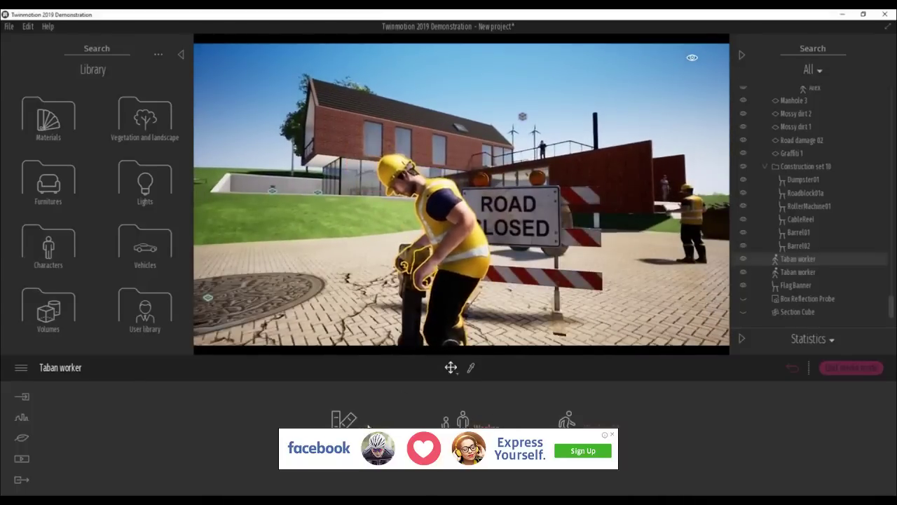
Turn on depth of field for Image 02 to blur the house behind the worker, and deselect the worker.
click(21, 458)
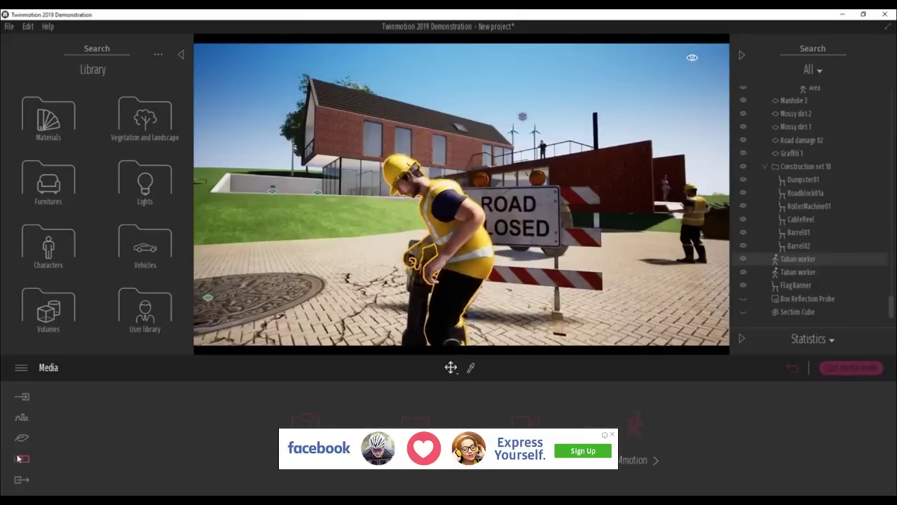
click(306, 435)
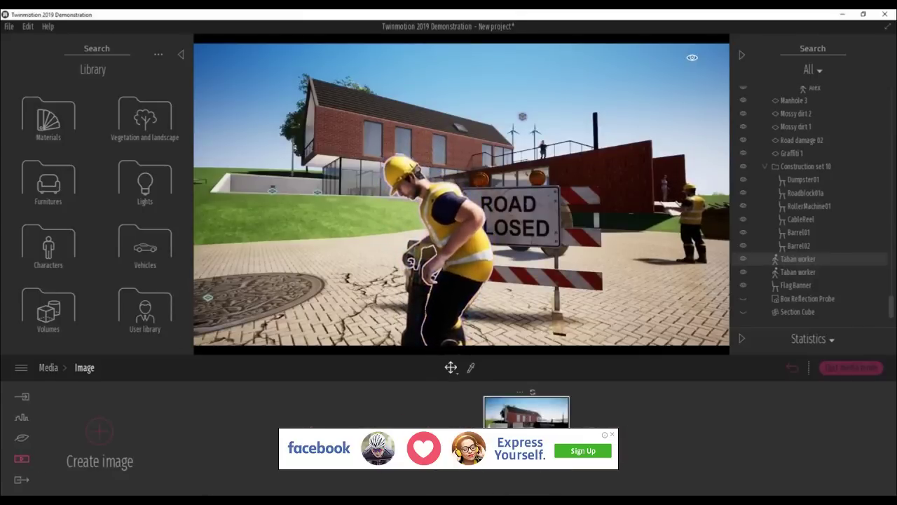
click(546, 459)
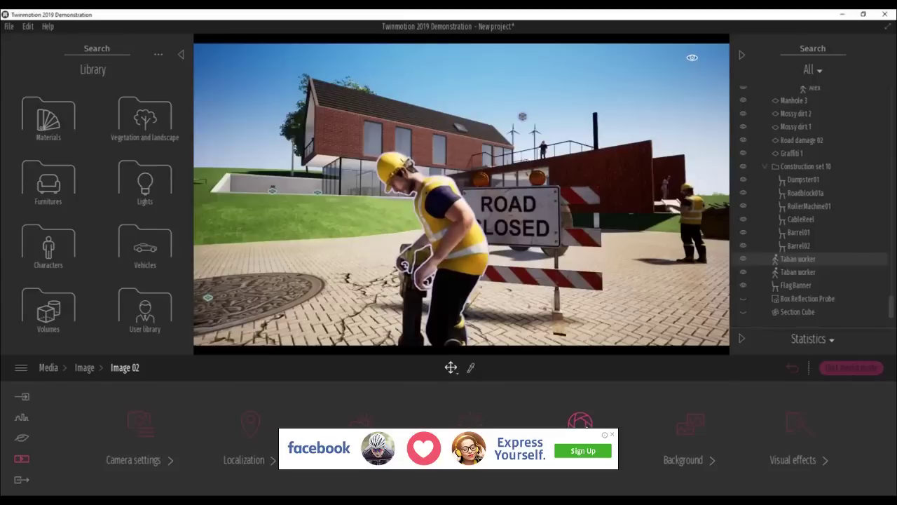
click(583, 460)
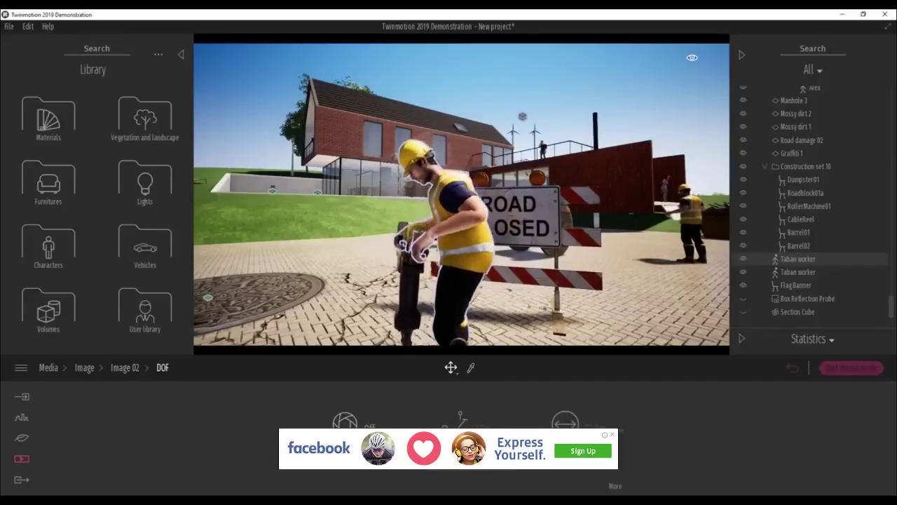
click(372, 431)
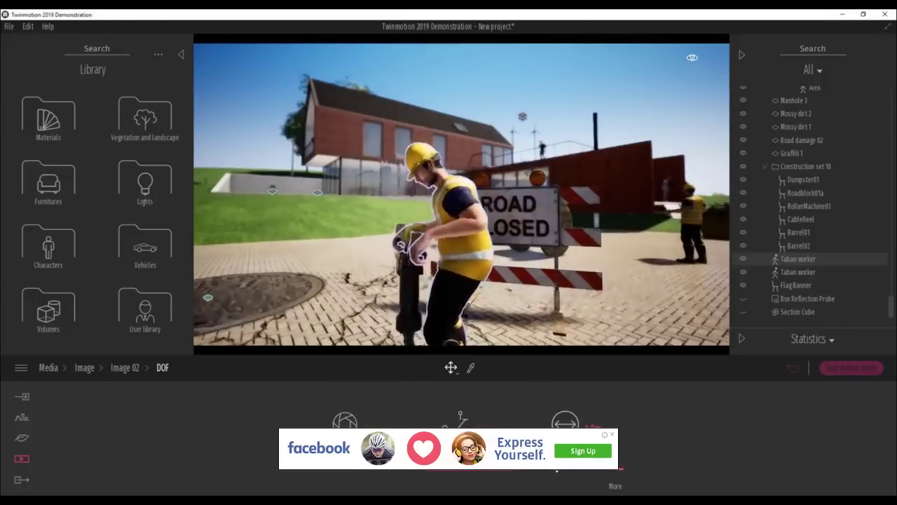
click(643, 115)
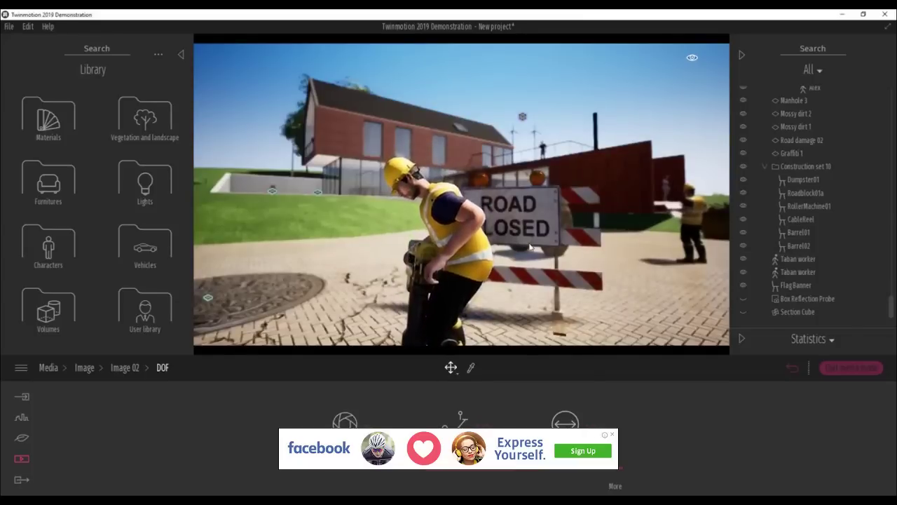
Frame the jackhammer worker beside the house and fine-tune the Radius options of Image 02's depth of field.
scroll(531, 250, down, 2)
scroll(531, 249, up, 2)
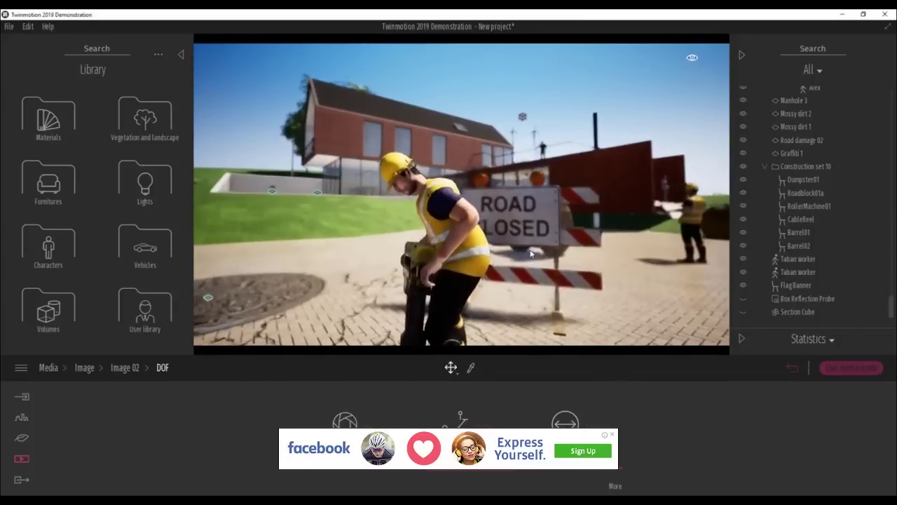
shift+middle_drag(531, 250, 596, 252)
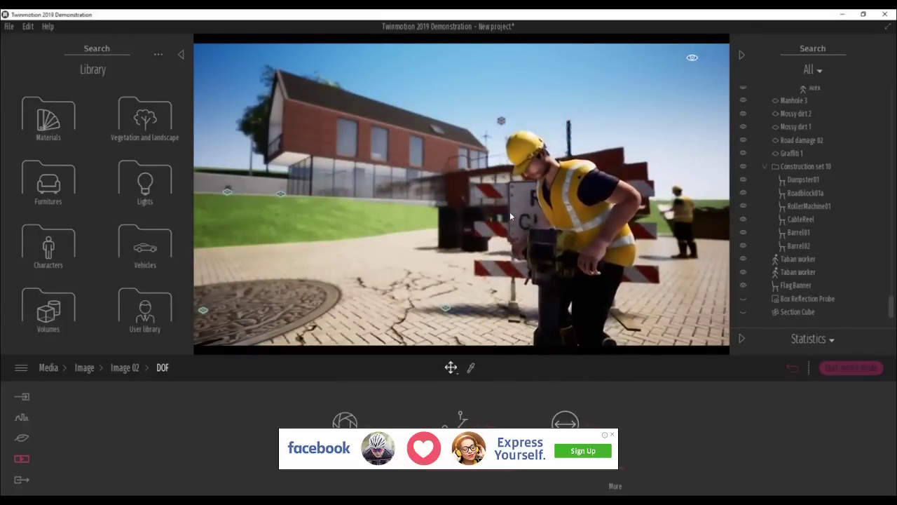
click(615, 486)
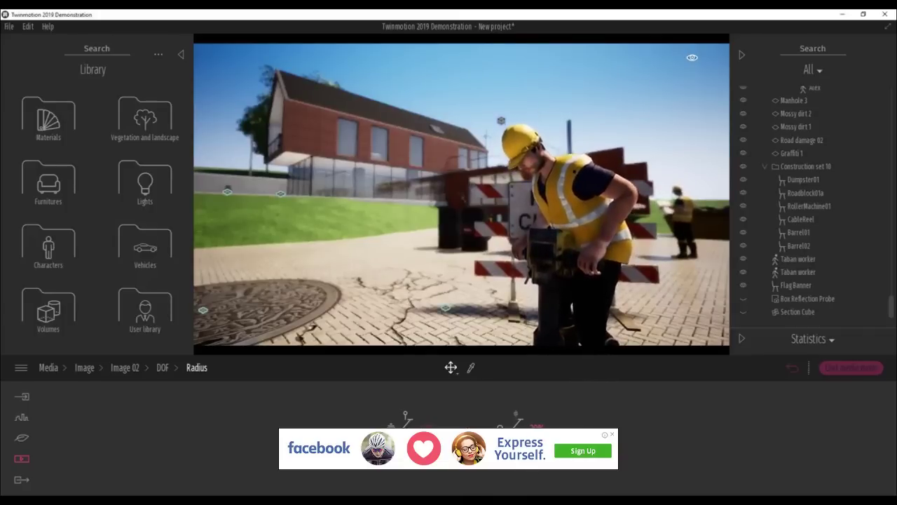
drag(489, 442, 495, 442)
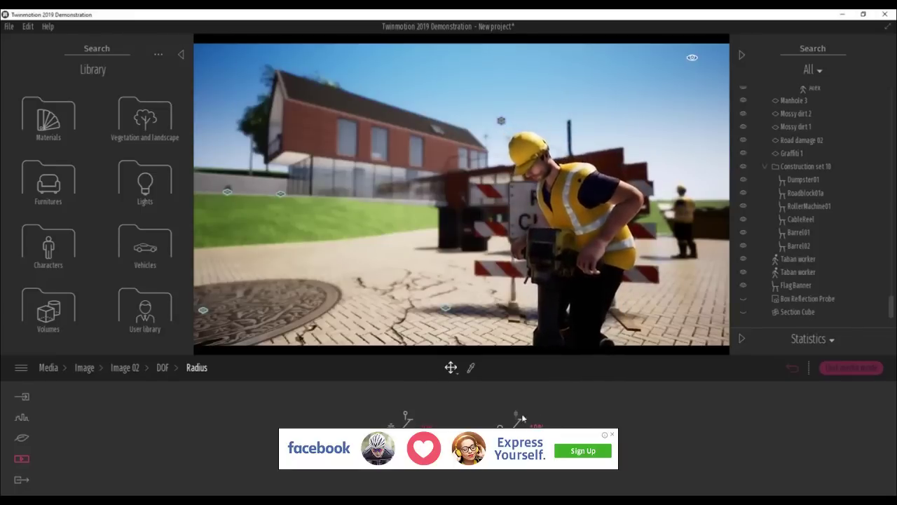
click(163, 368)
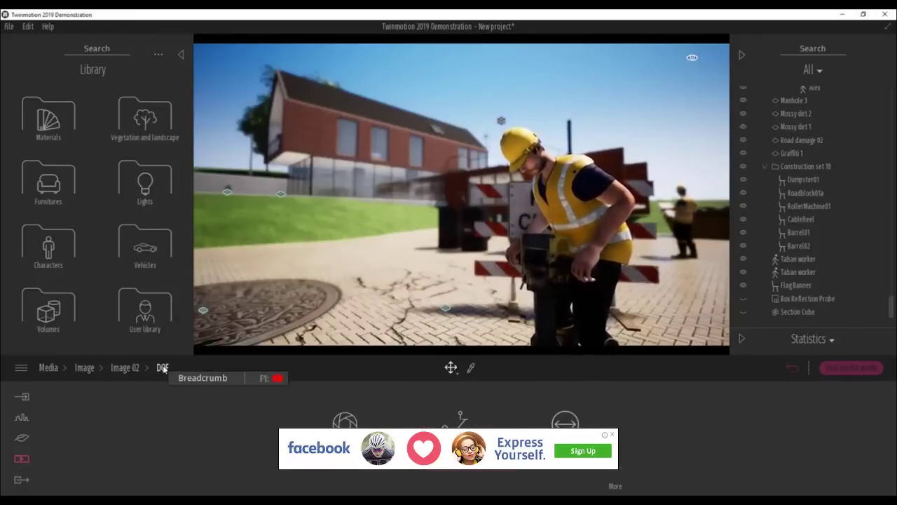
Examine the Color gradient options in Image 02's visual effects, and return to the image's main settings.
click(131, 370)
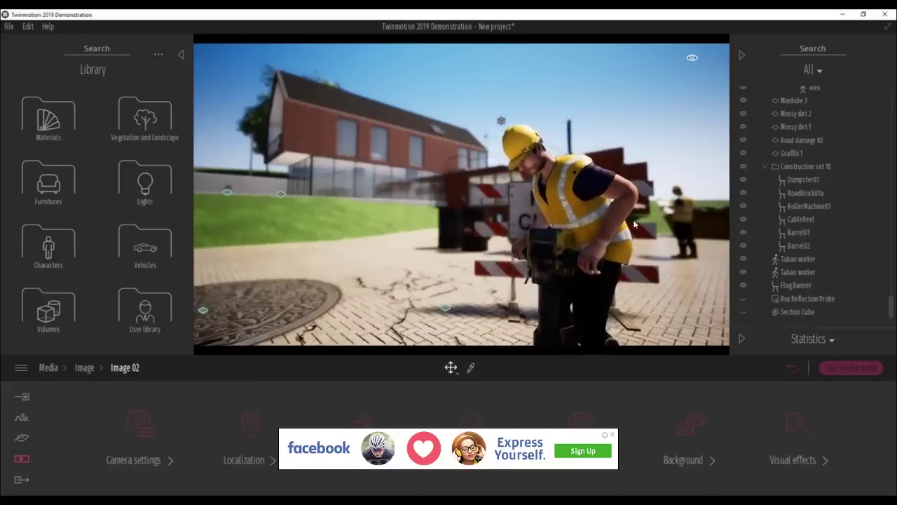
click(816, 460)
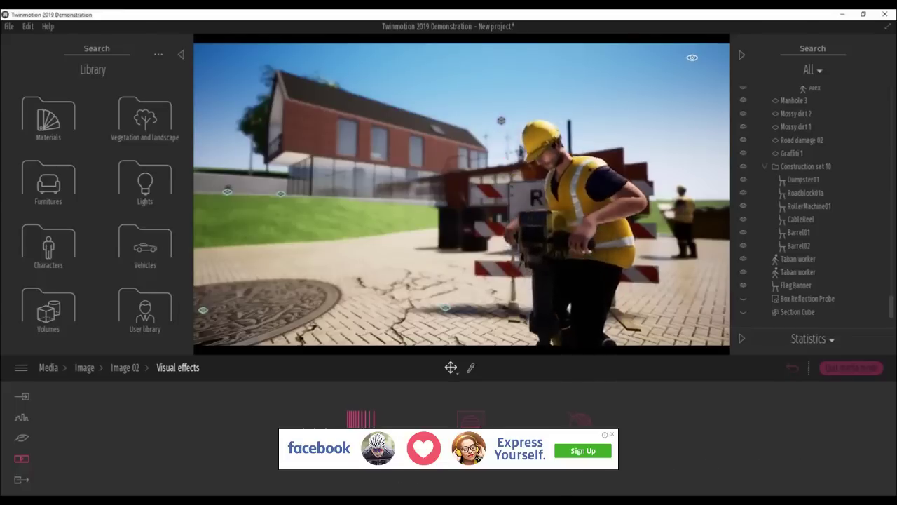
click(362, 441)
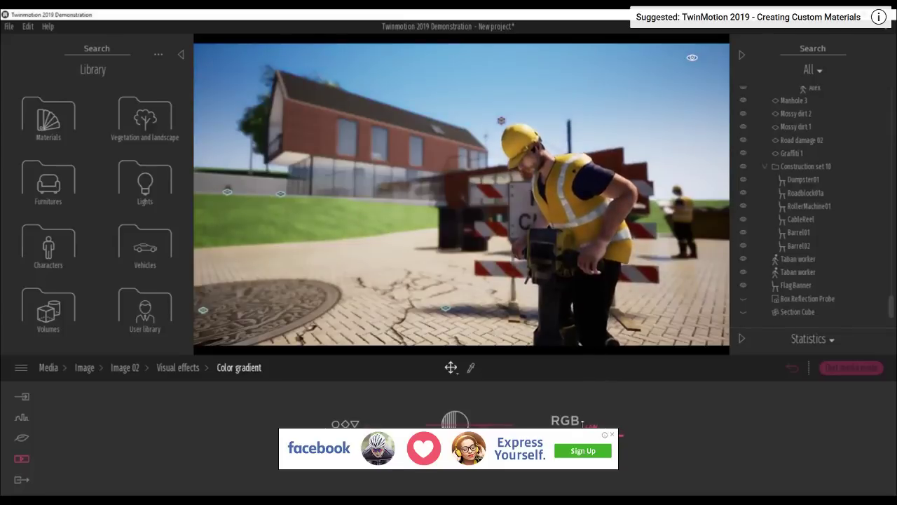
click(174, 368)
click(125, 368)
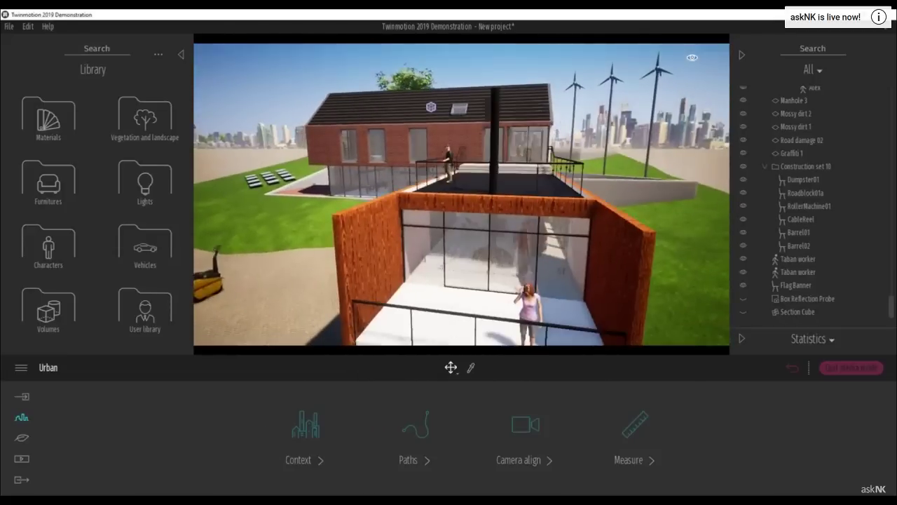
Measure the distance between the two timber-clad side walls at the open end of the extension.
click(639, 428)
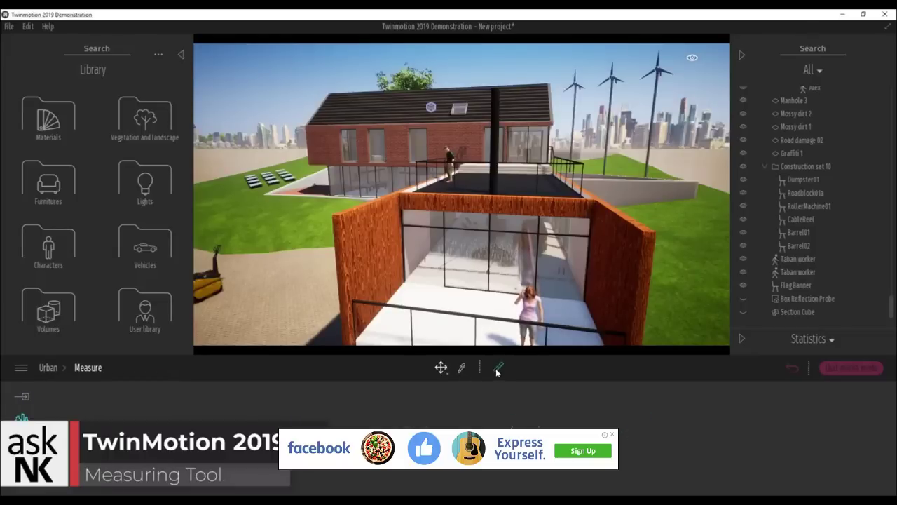
click(498, 368)
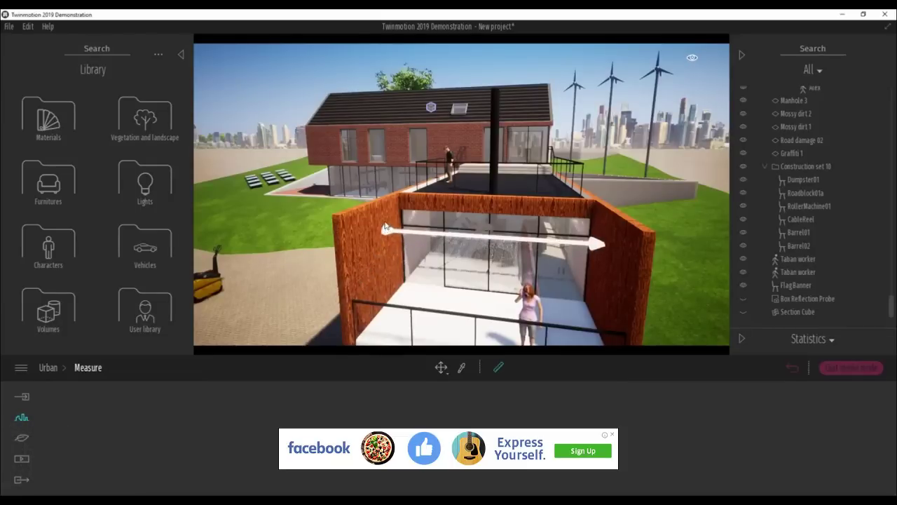
click(385, 220)
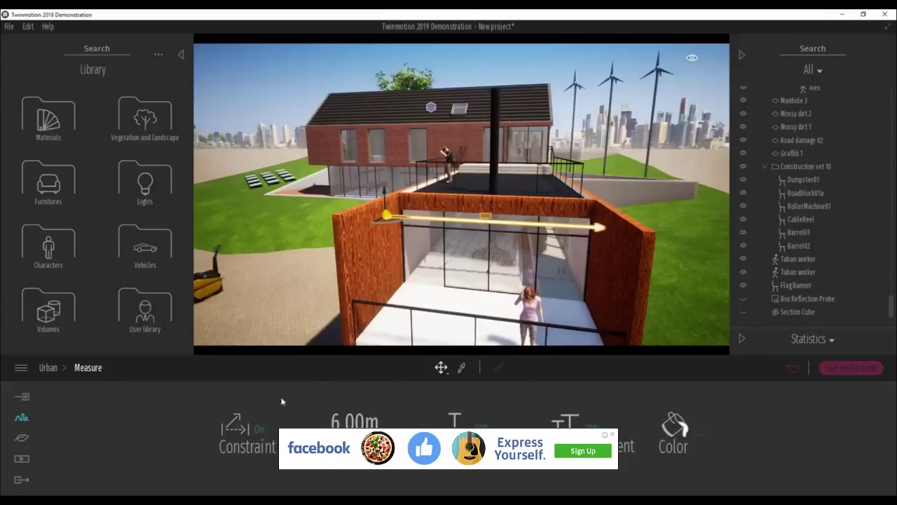
click(615, 263)
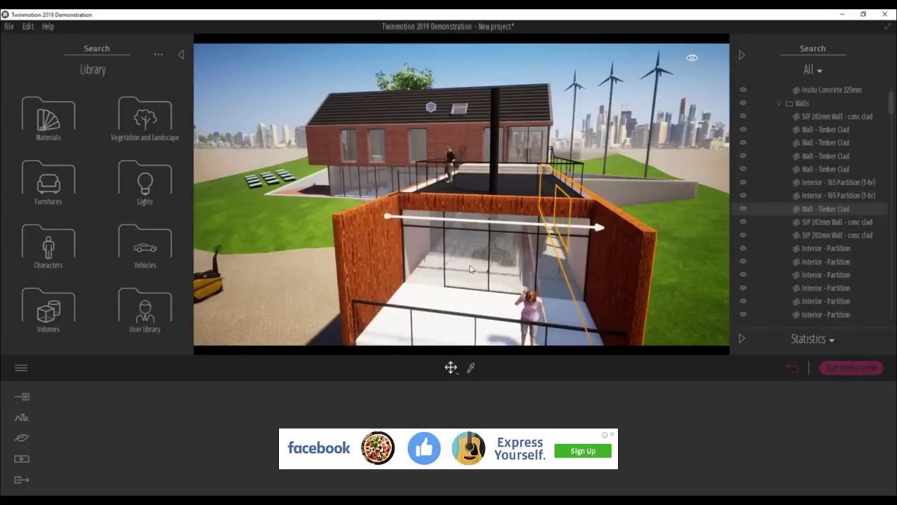
Place two Box 10m primitives side by side on the paved forecourt, between the workers and the dumpster.
shift+middle_drag(370, 258, 370, 257)
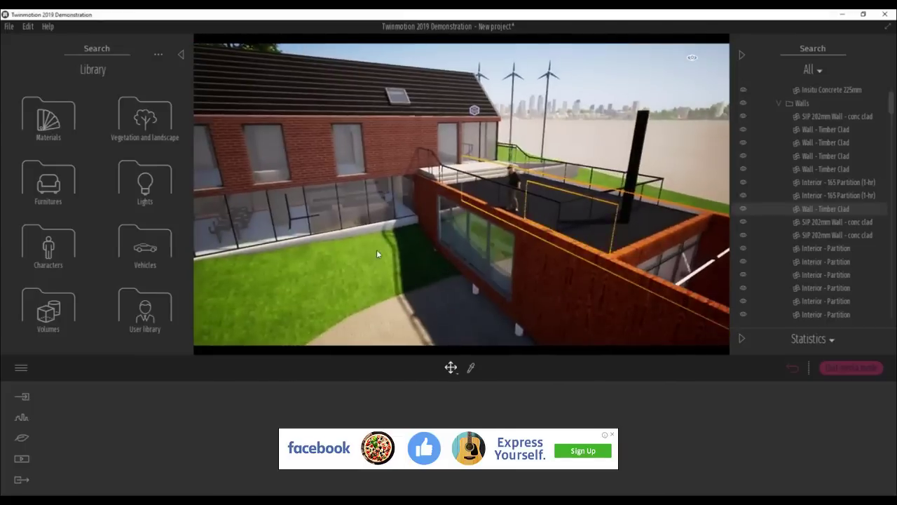
scroll(382, 255, down, 5)
scroll(433, 267, down, 6)
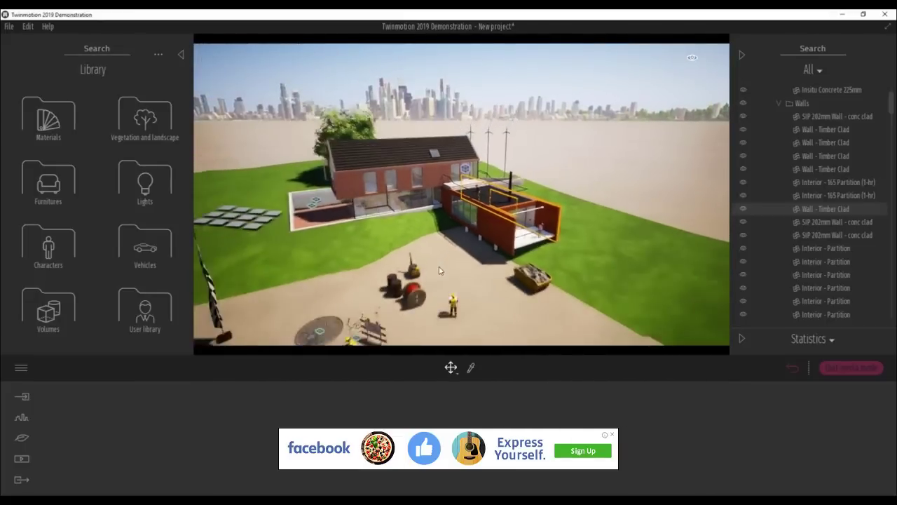
shift+middle_drag(441, 269, 441, 245)
shift+middle_drag(436, 309, 434, 296)
scroll(435, 295, up, 5)
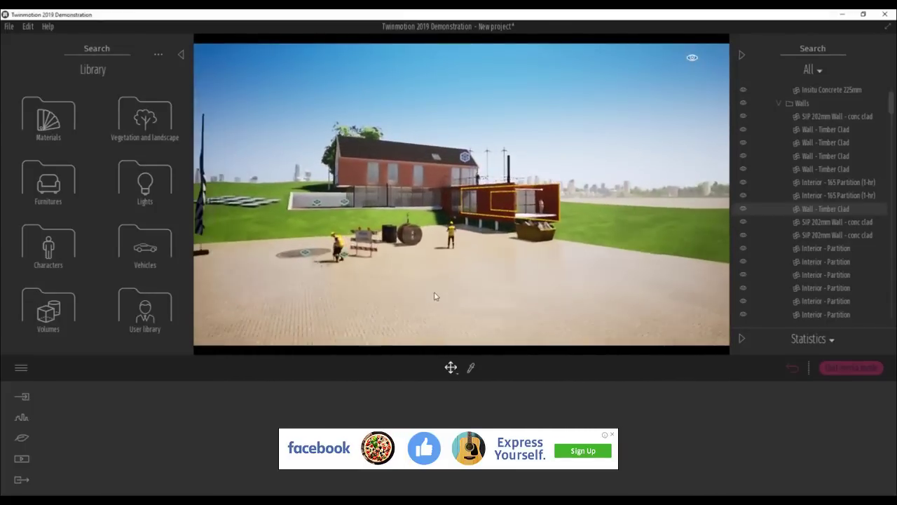
click(56, 313)
click(20, 73)
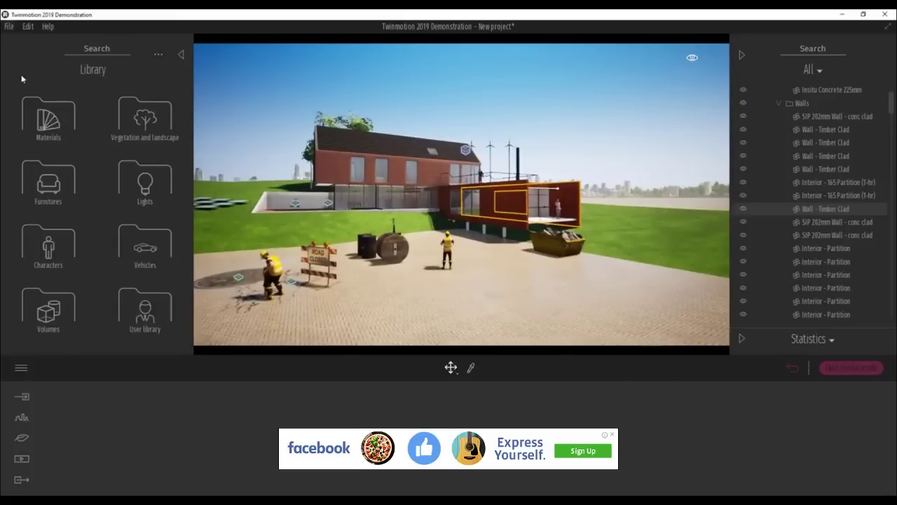
click(58, 188)
click(66, 245)
drag(140, 177, 420, 284)
scroll(456, 287, down, 6)
click(420, 314)
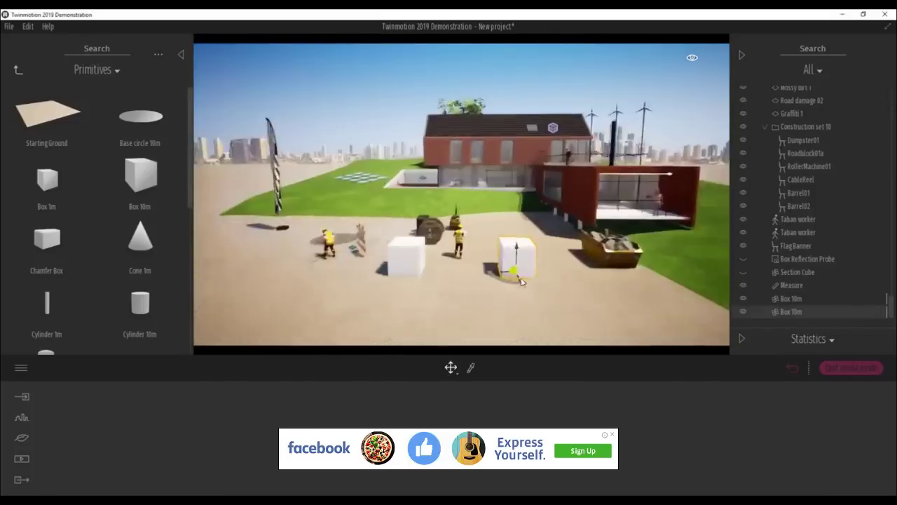
scroll(520, 281, up, 5)
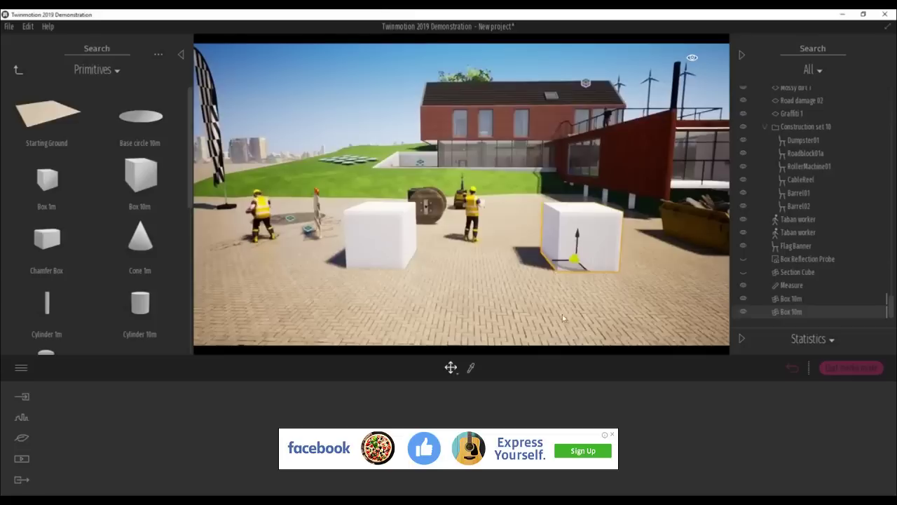
Apply the Bronze metal material to the two boxes on the forecourt.
click(18, 71)
click(18, 72)
click(49, 124)
click(138, 119)
mouse_move(138, 188)
drag(138, 187, 563, 238)
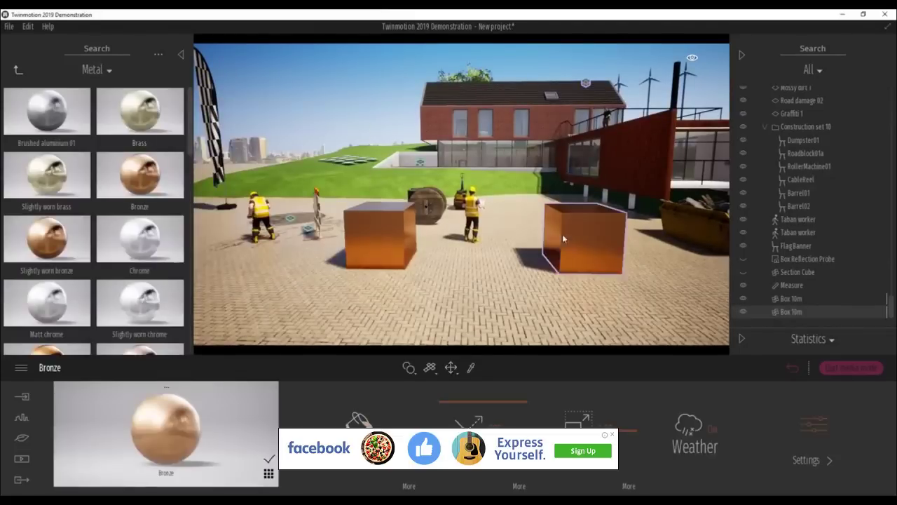
Measure the gap between the facing sides of the two bronze boxes.
click(22, 417)
click(641, 429)
click(498, 367)
click(410, 229)
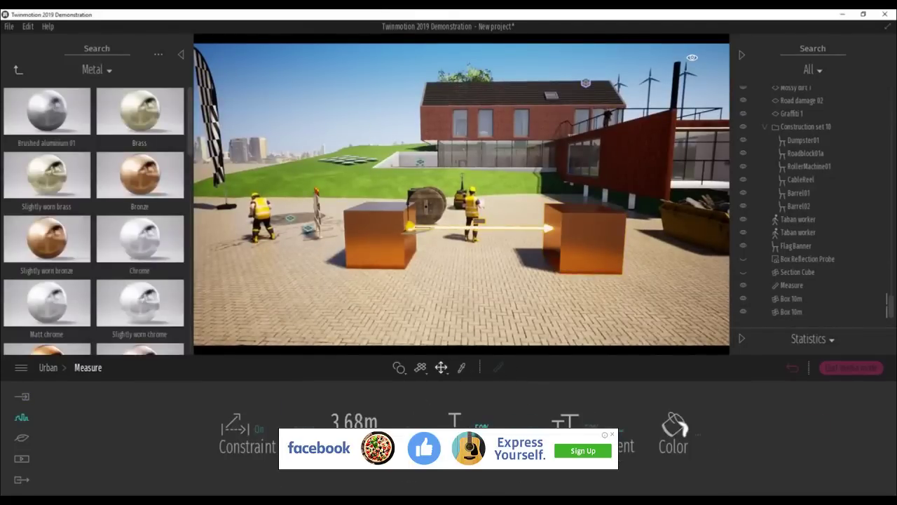
shift+middle_drag(560, 286, 504, 289)
right_drag(503, 280, 647, 250)
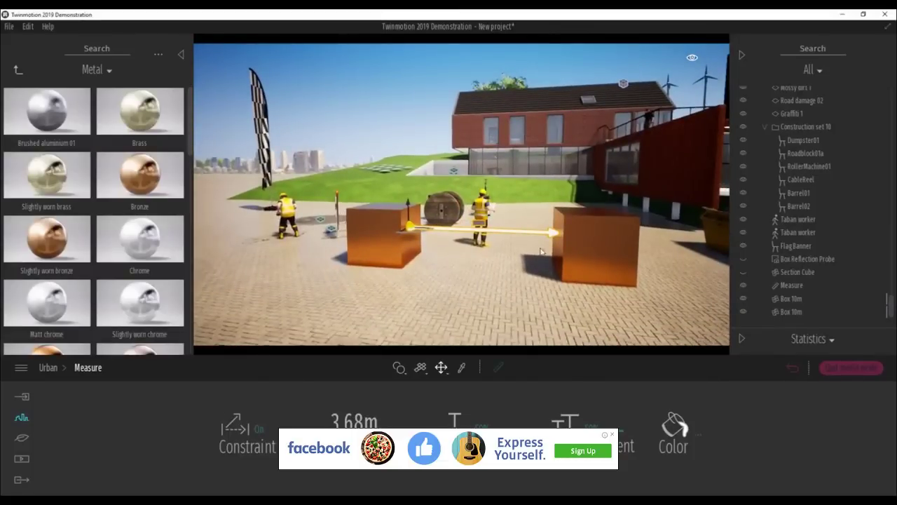
Move the bronze box nearer the workers toward the other one, to a gap of about 3.55 m, and select their measurement.
click(378, 243)
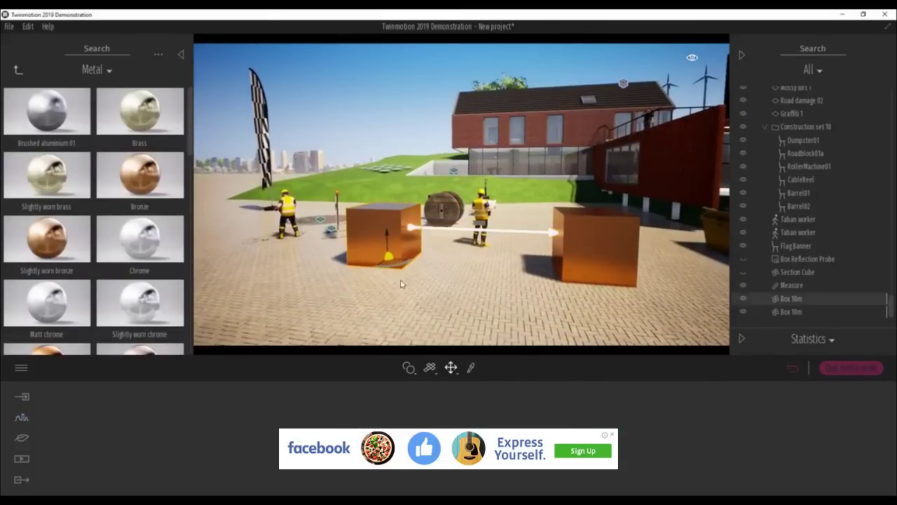
right_drag(401, 284, 406, 253)
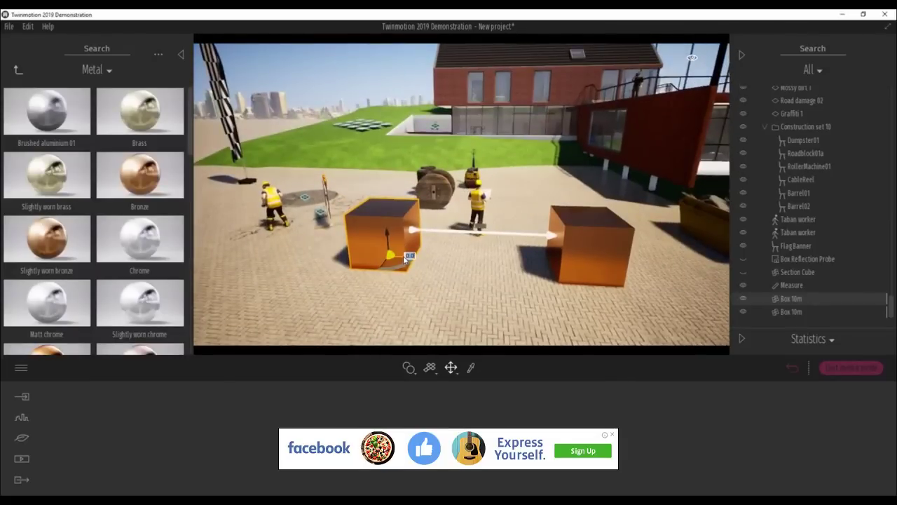
mouse_move(405, 259)
mouse_down()
mouse_move(338, 242)
mouse_move(471, 263)
mouse_move(309, 246)
mouse_move(478, 261)
mouse_move(417, 257)
mouse_up()
drag(509, 262, 412, 307)
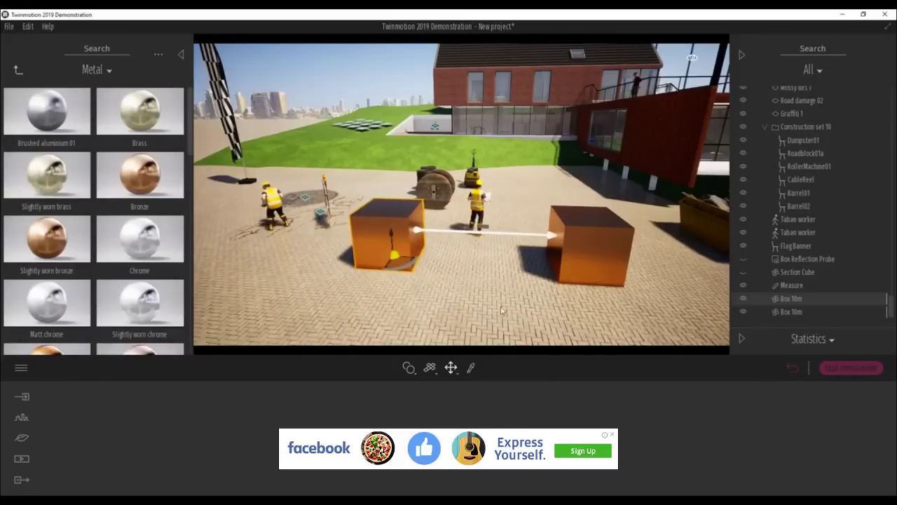
click(521, 237)
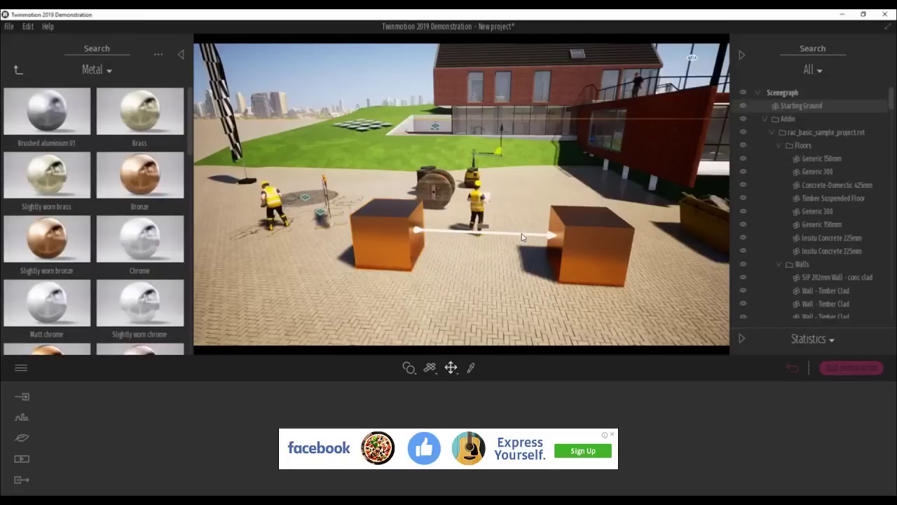
click(524, 239)
shift+middle_drag(540, 276, 539, 233)
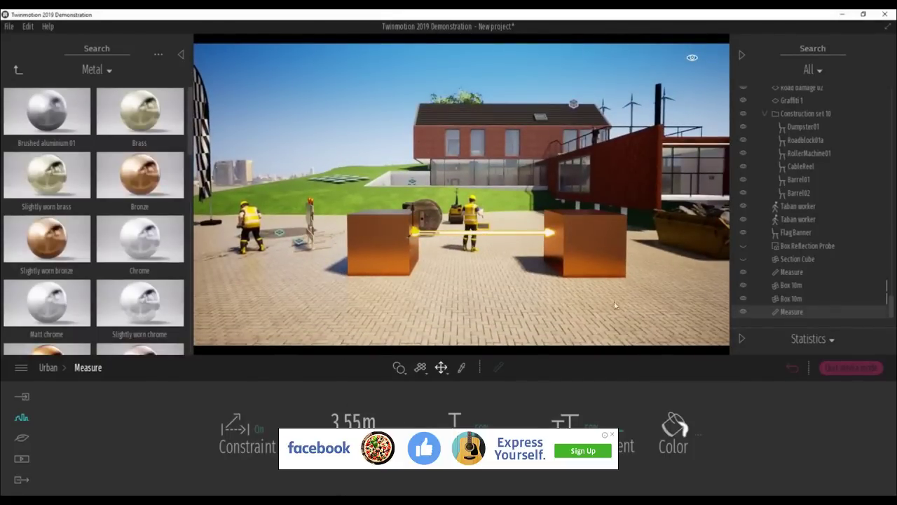
Move the bronze box by the dumpster farther away, to a gap of about 5.51 m, and select the measurement again.
click(579, 261)
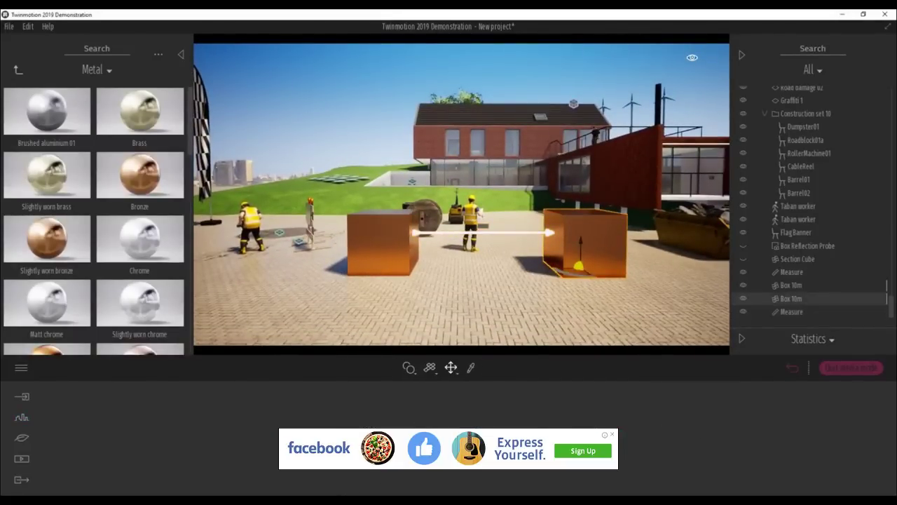
shift+middle_drag(585, 254, 592, 282)
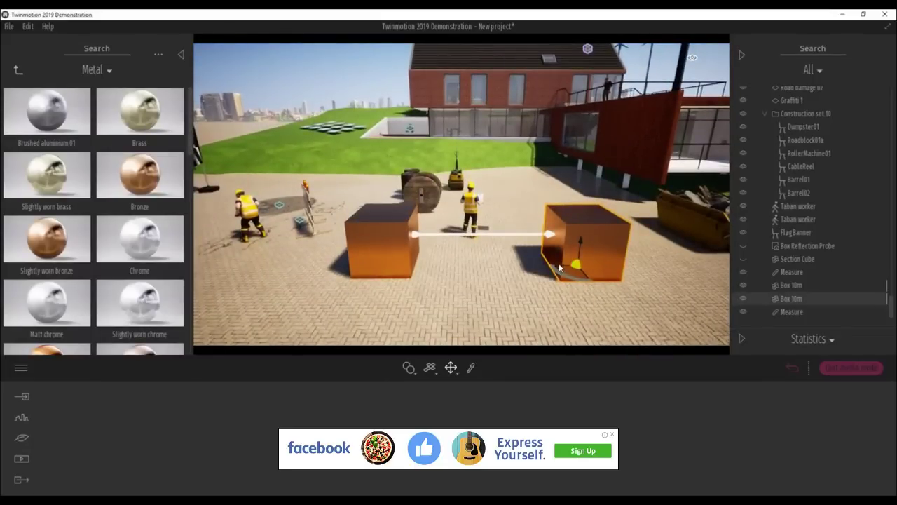
drag(573, 265, 640, 262)
click(524, 237)
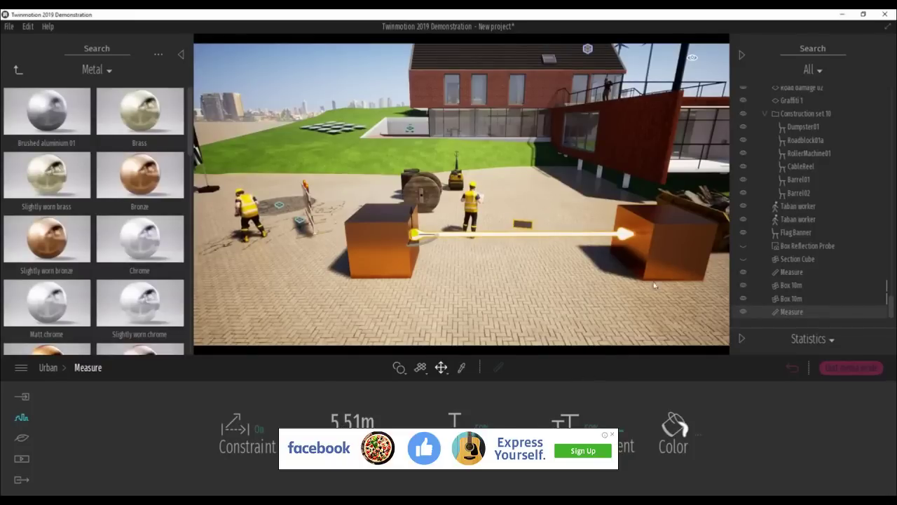
Examine the measurement between the two bronze boxes from several angles with the house in the background.
shift+middle_drag(524, 237, 484, 210)
shift+middle_drag(521, 223, 541, 226)
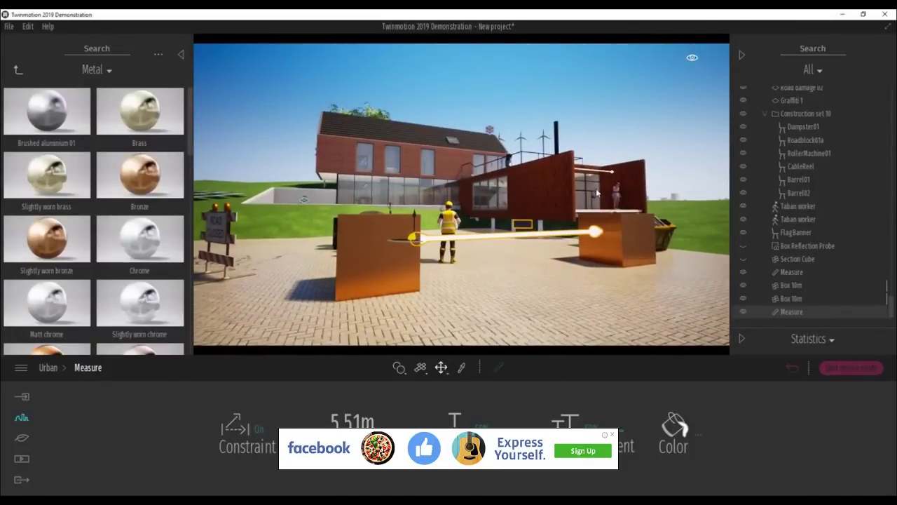
shift+middle_drag(597, 193, 550, 193)
key(d)
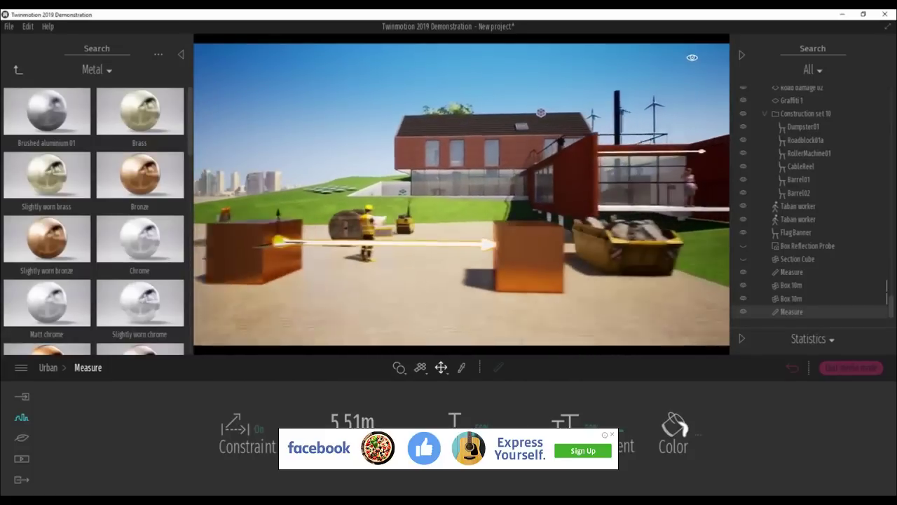
right_drag(550, 193, 572, 193)
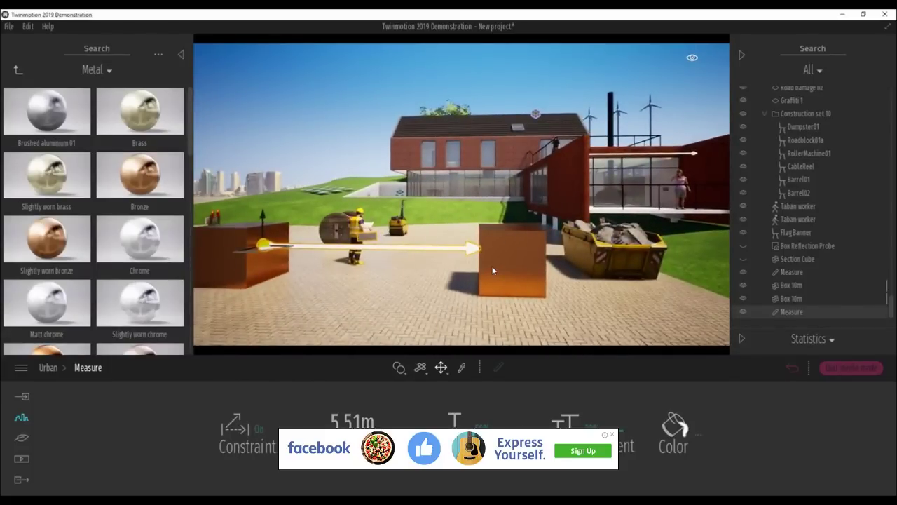
shift+middle_drag(493, 267, 525, 272)
shift+drag(526, 272, 565, 271)
key(a)
right_drag(390, 264, 354, 263)
shift+middle_drag(490, 257, 443, 256)
scroll(443, 256, down, 3)
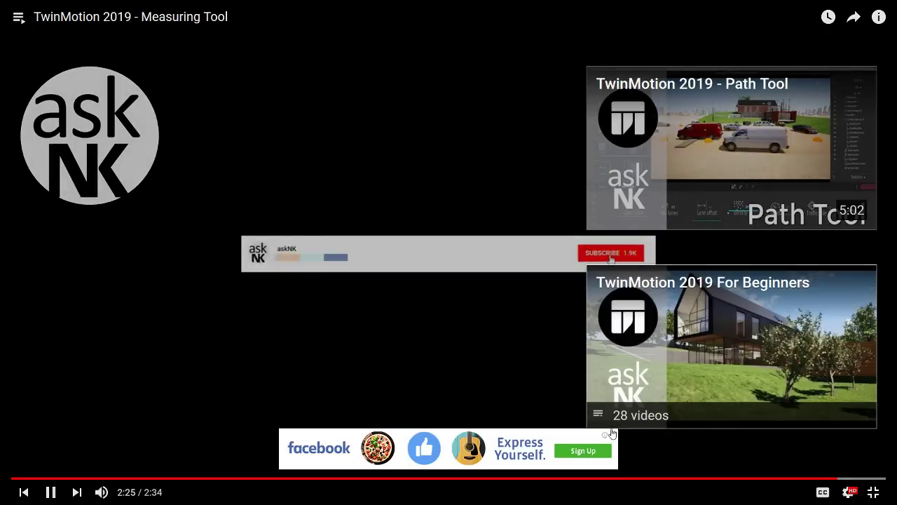
click(613, 434)
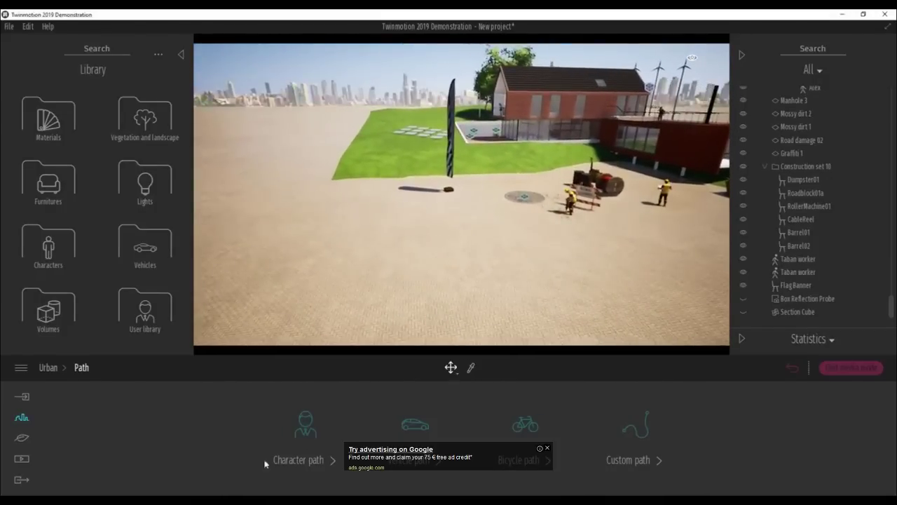
Draw a pedestrian path across the paving in front of the house, with a width of 2 m and a density of 43%.
click(309, 432)
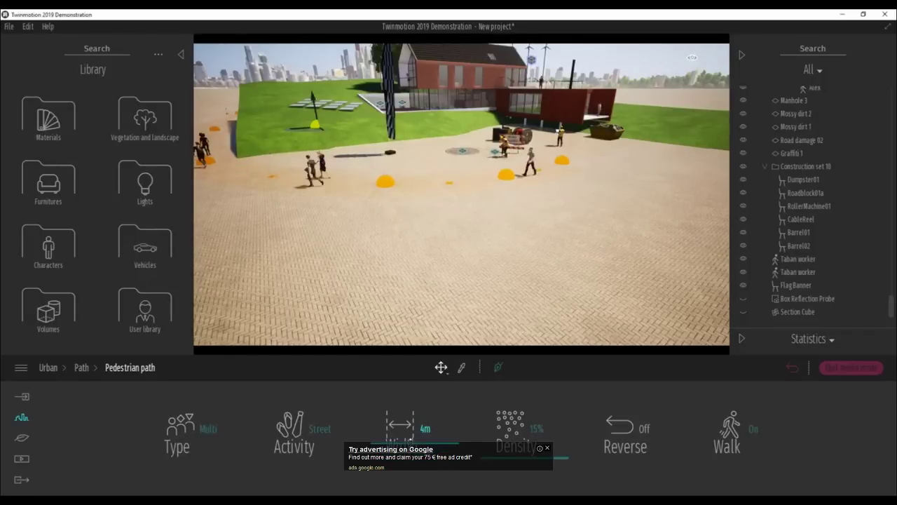
drag(411, 441, 411, 427)
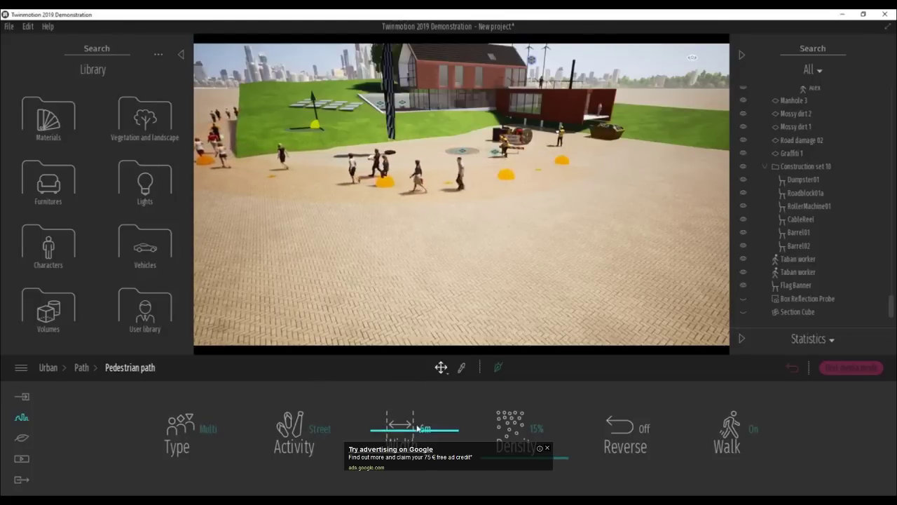
drag(401, 435, 400, 439)
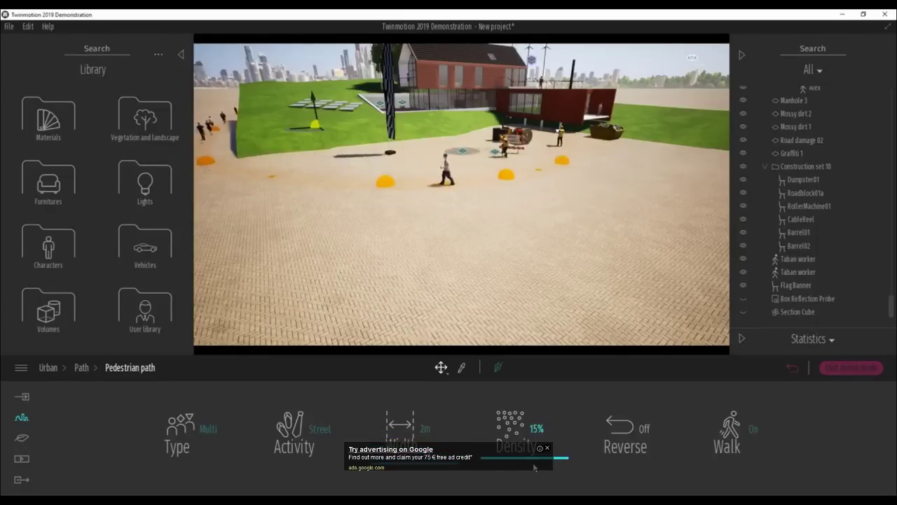
drag(530, 452, 528, 438)
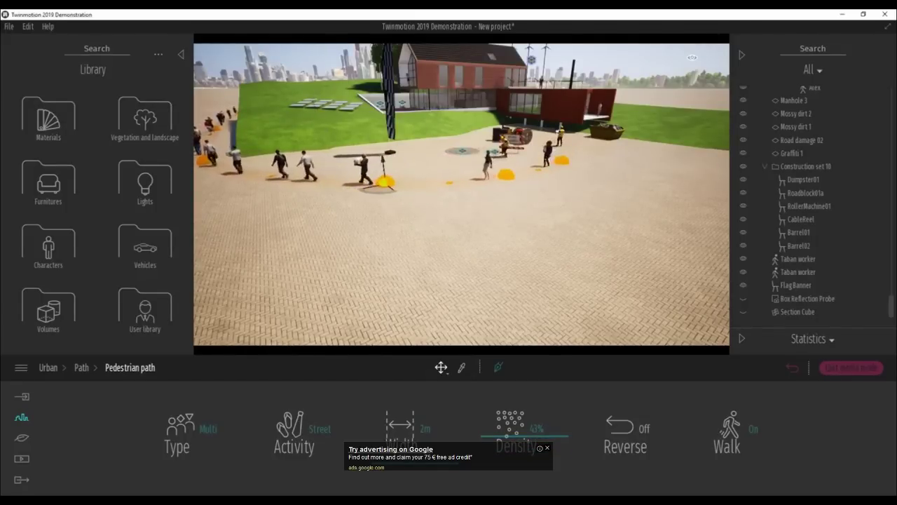
Try the Reverse option for the pedestrian path while watching the walking direction up close.
shift+middle_drag(414, 194, 375, 200)
drag(375, 201, 400, 138)
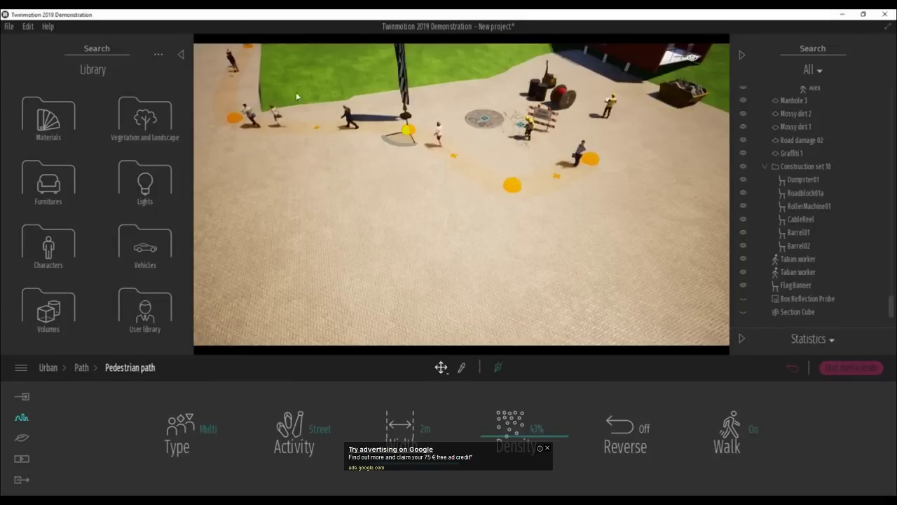
shift+middle_drag(466, 236, 481, 201)
scroll(481, 201, up, 2)
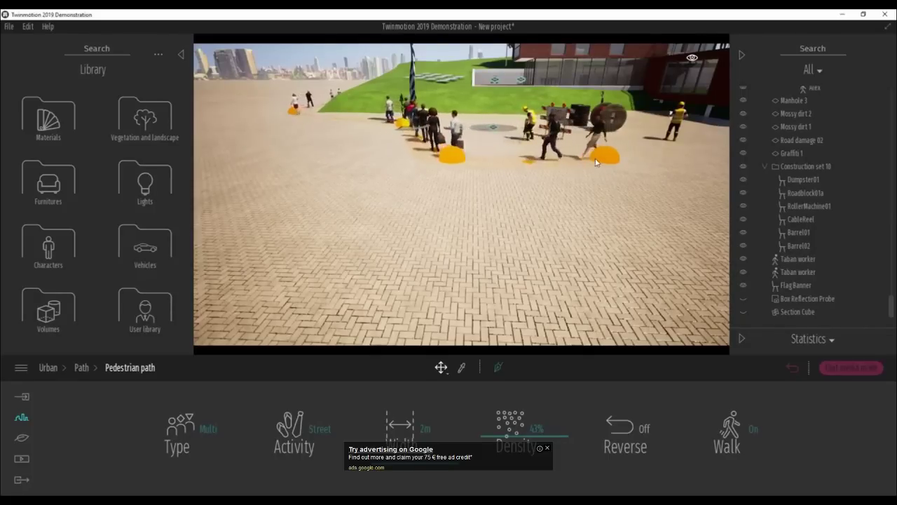
click(643, 429)
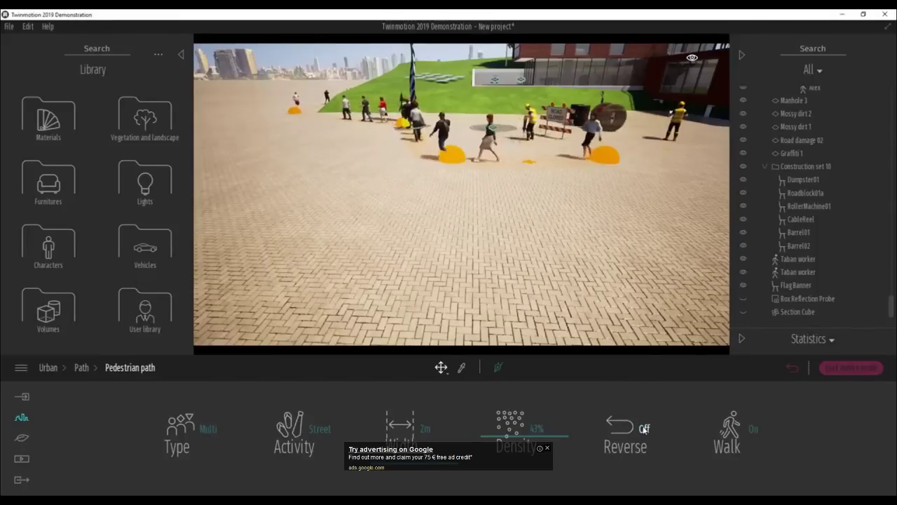
scroll(443, 140, up, 2)
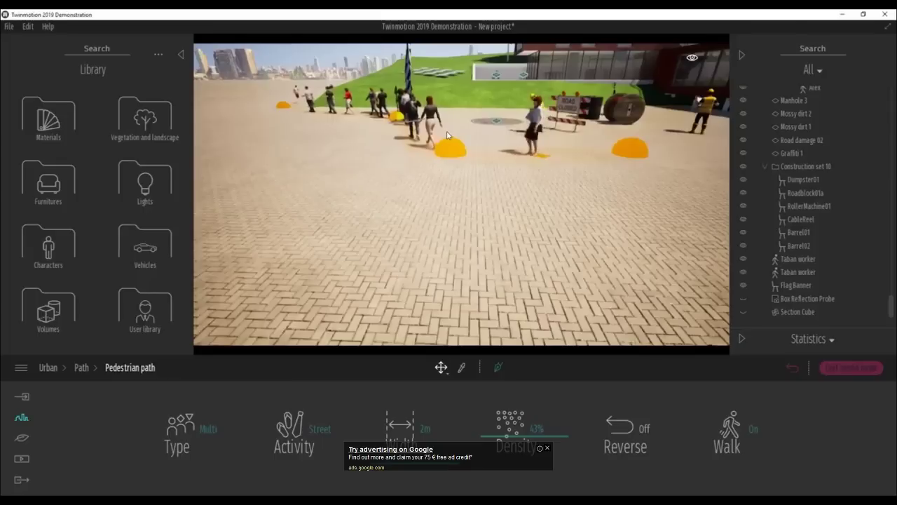
middle_drag(494, 77, 484, 186)
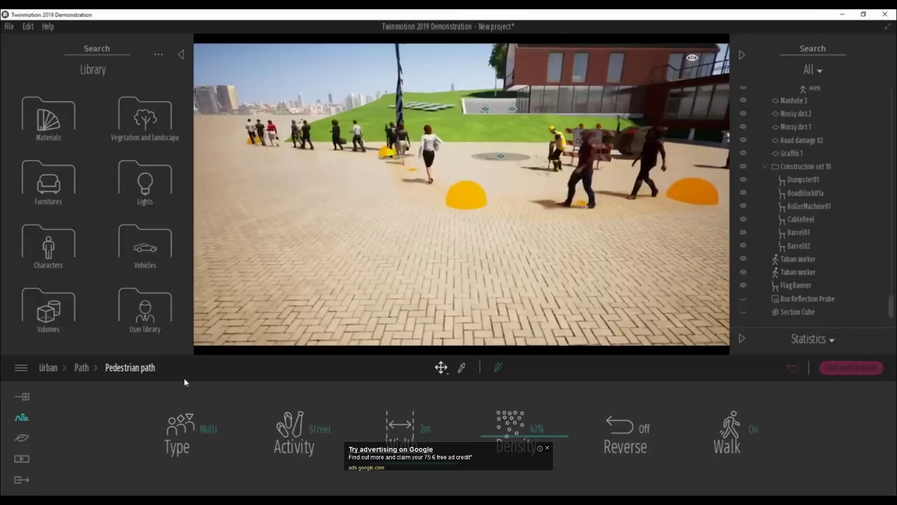
Try other pedestrian types by enabling Middle eastern and disabling Asian and European, and return to the African, Asian and European mix.
click(212, 428)
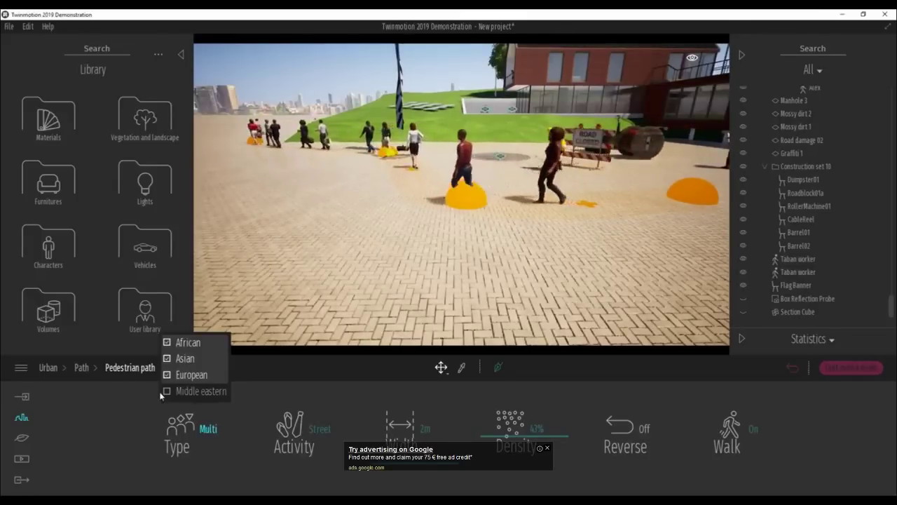
click(168, 392)
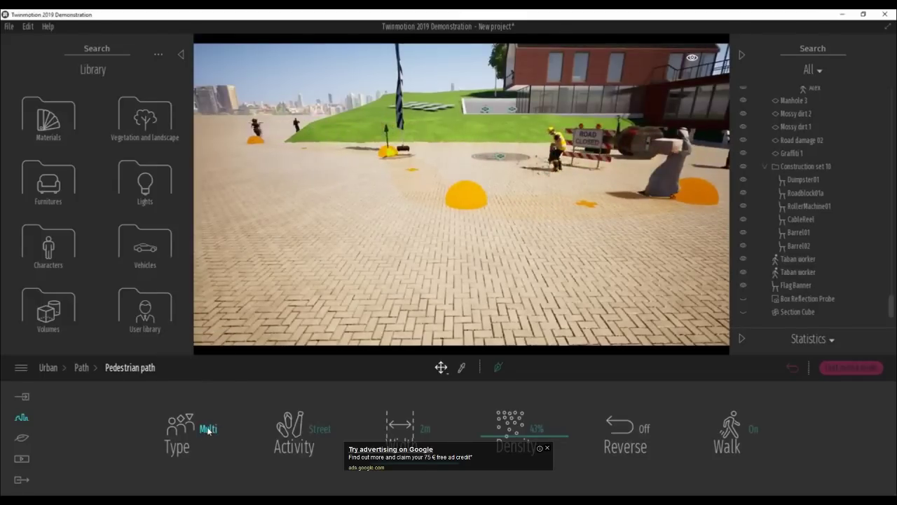
mouse_move(209, 431)
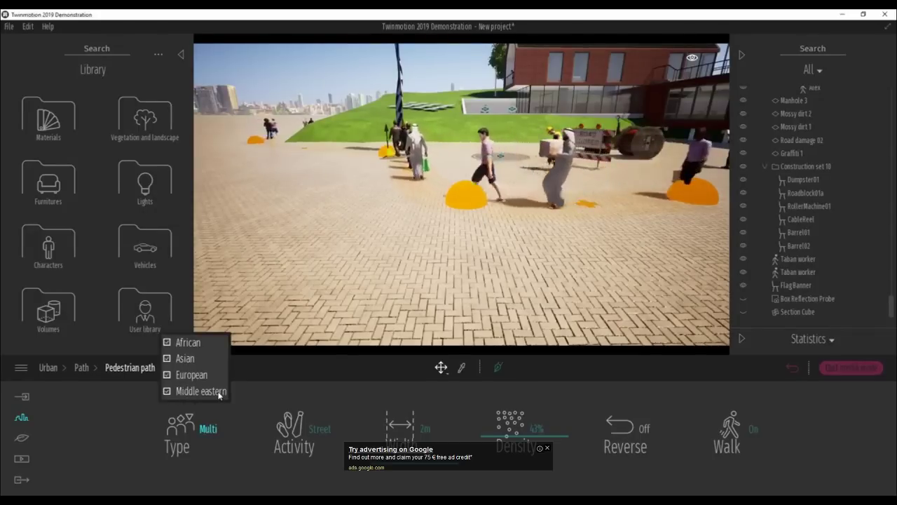
click(166, 361)
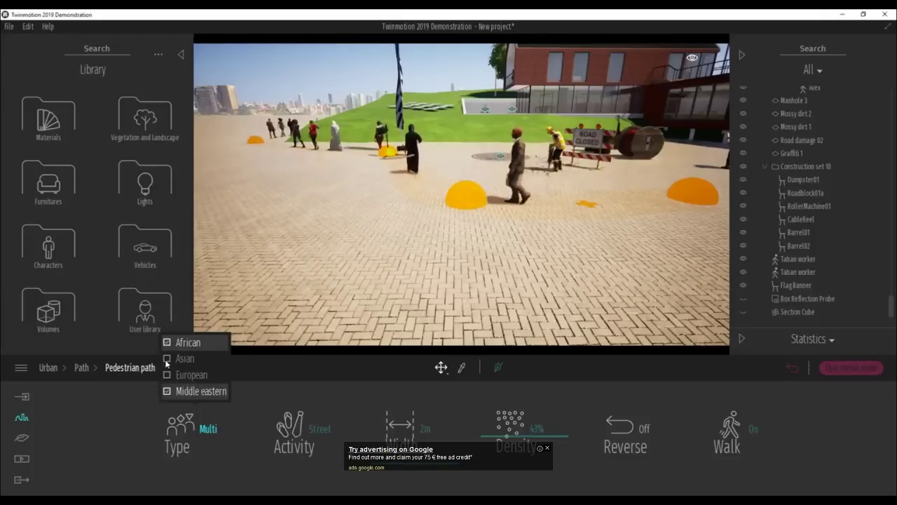
click(167, 359)
click(167, 375)
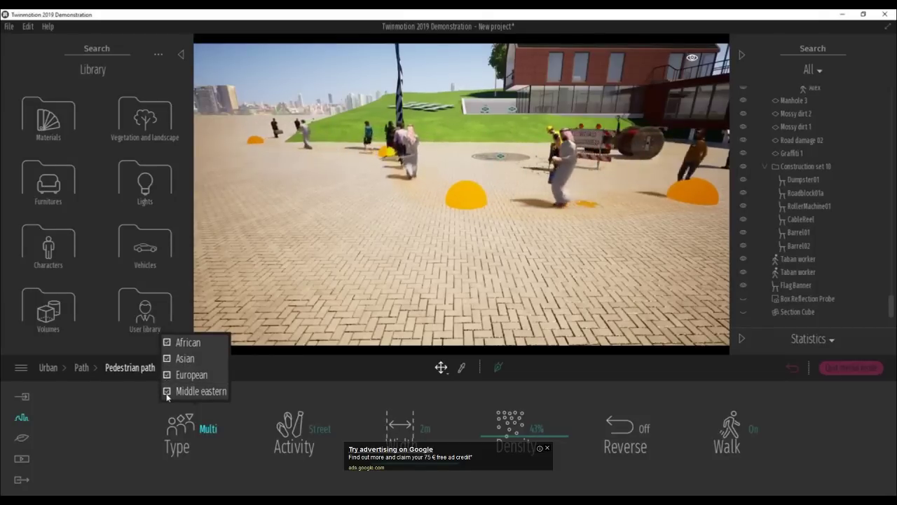
click(167, 392)
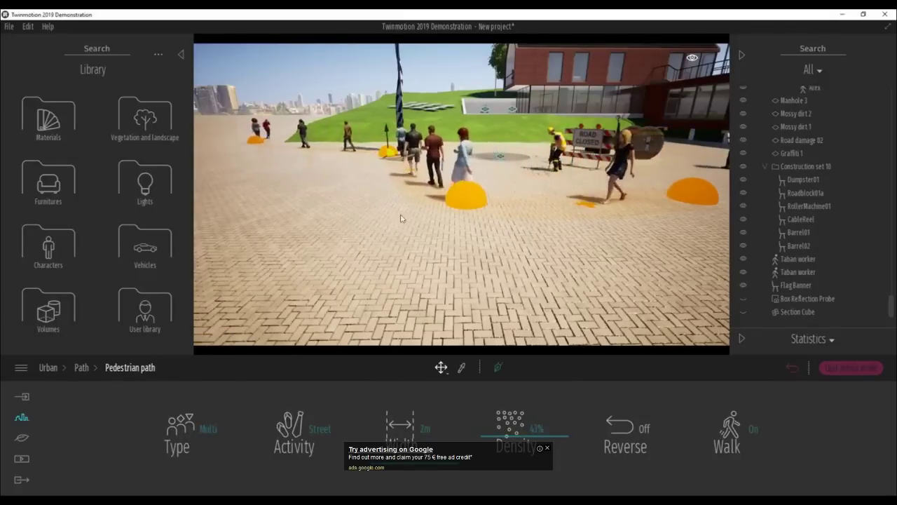
Delete the pedestrian path from the scene.
shift+middle_drag(401, 218, 397, 261)
scroll(396, 260, down, 5)
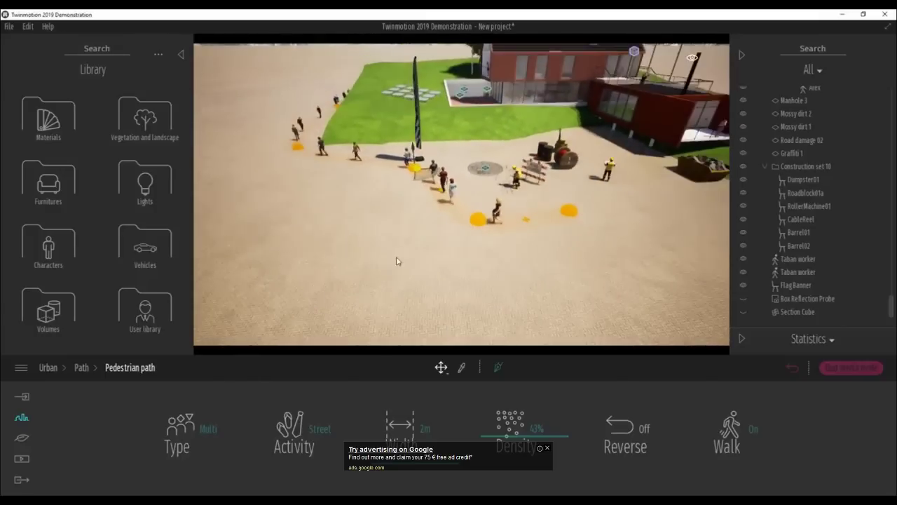
click(81, 367)
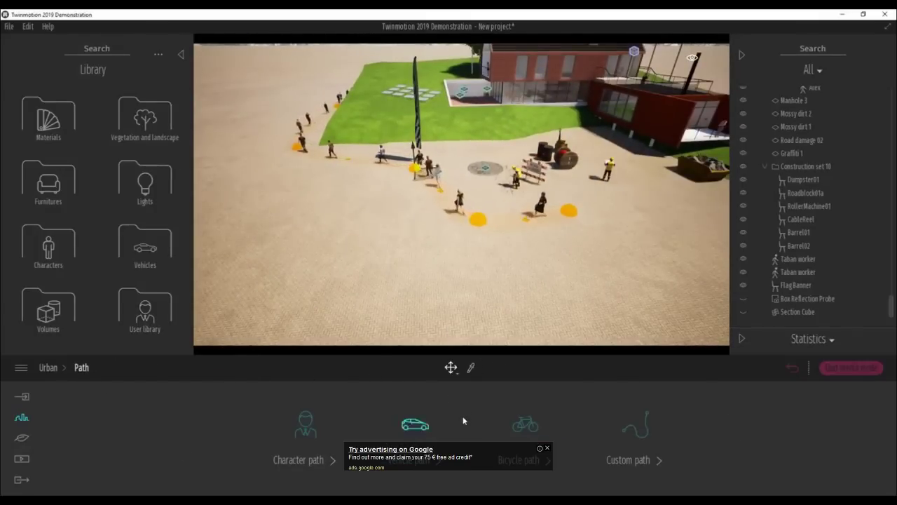
shift+middle_drag(434, 231, 412, 200)
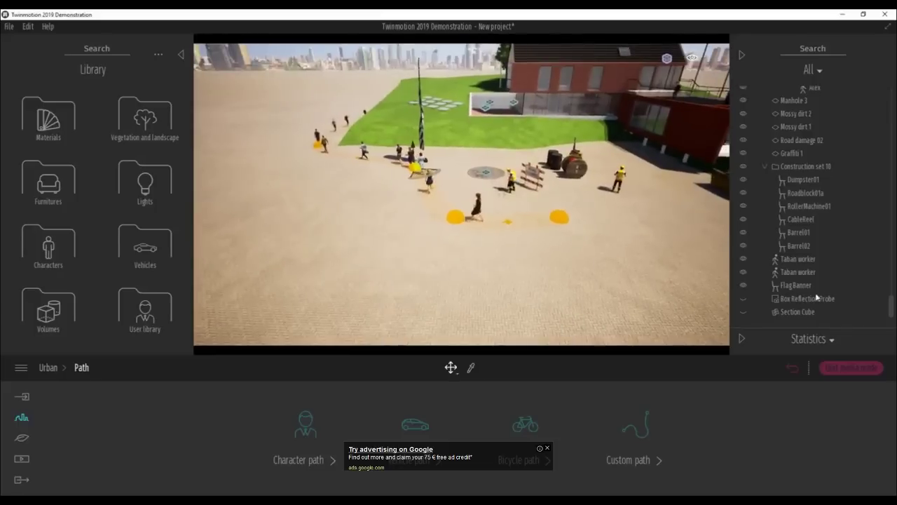
scroll(820, 273, down, 1)
click(792, 312)
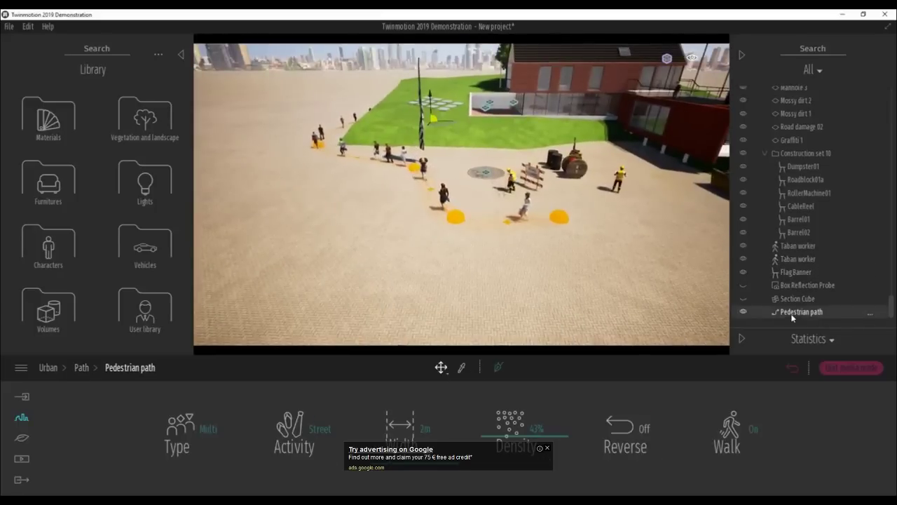
key(Delete)
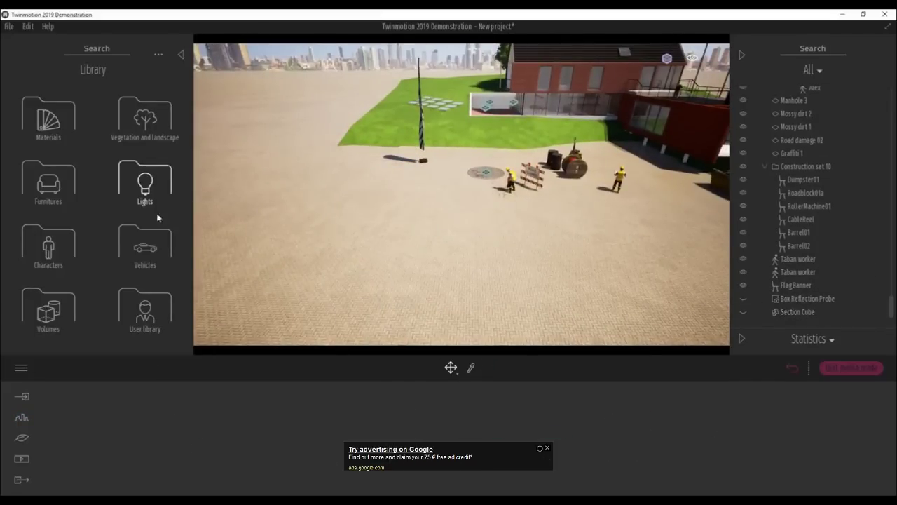
click(56, 124)
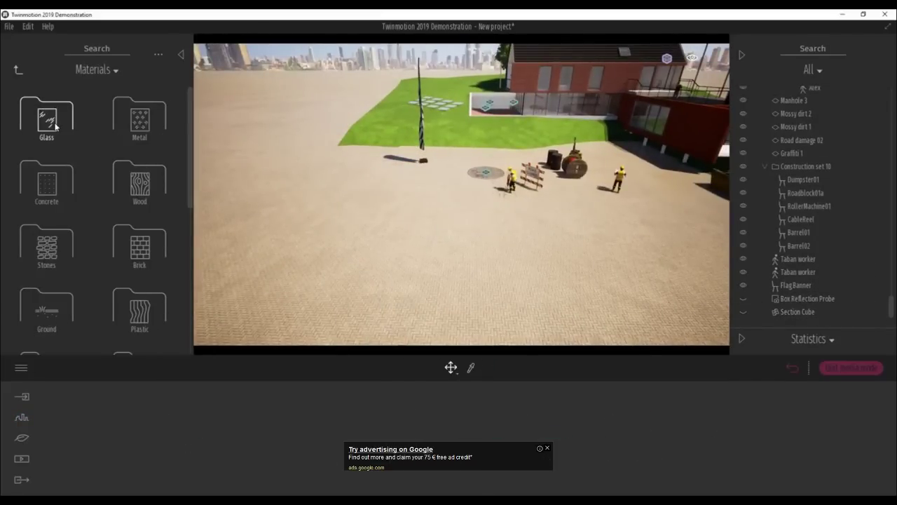
click(17, 70)
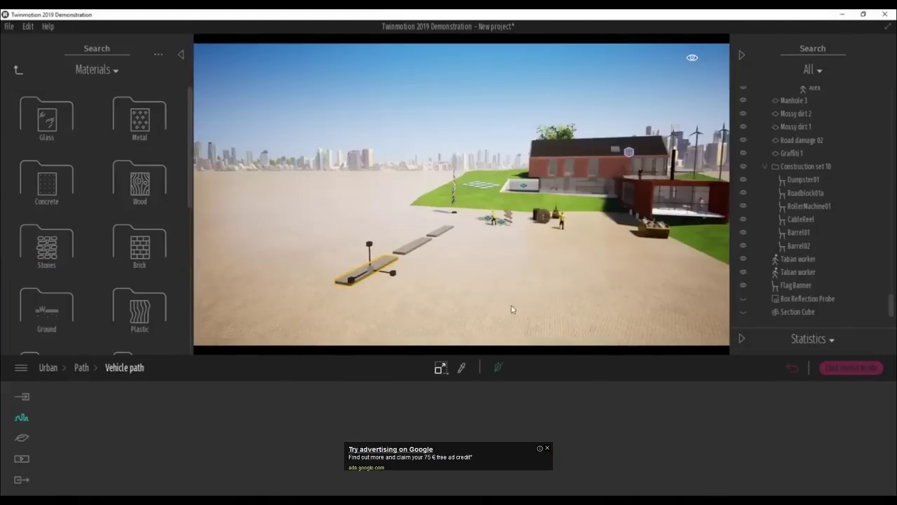
Draw a closed vehicle path looping over the paving in front of the house and crossing the row of grey slabs.
shift+middle_drag(480, 276, 493, 318)
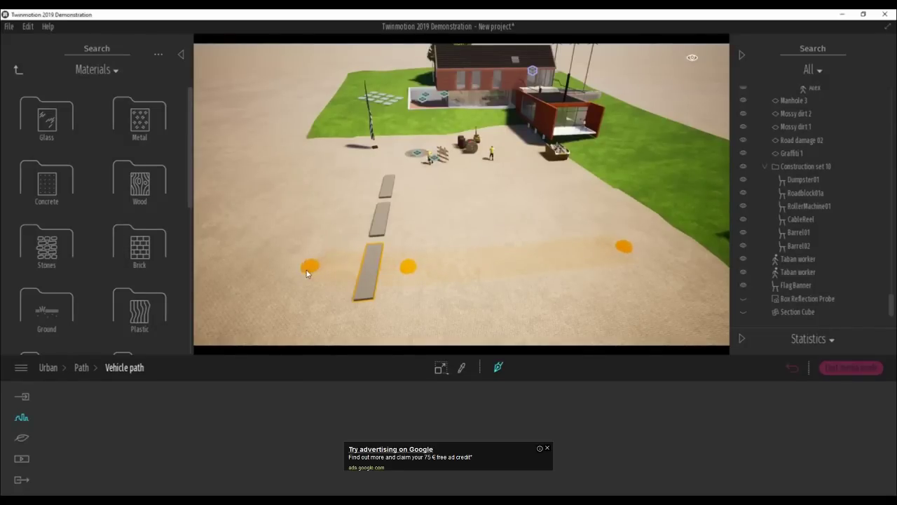
click(205, 170)
click(244, 158)
click(451, 189)
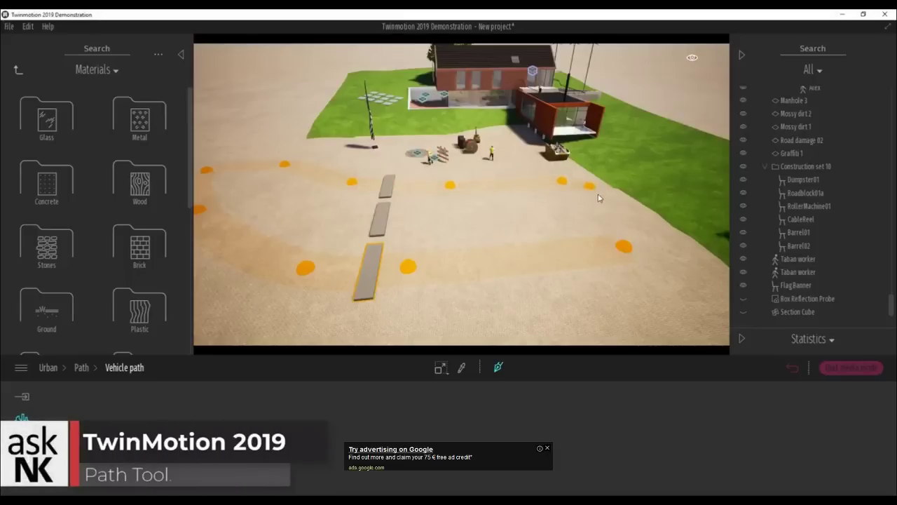
click(625, 254)
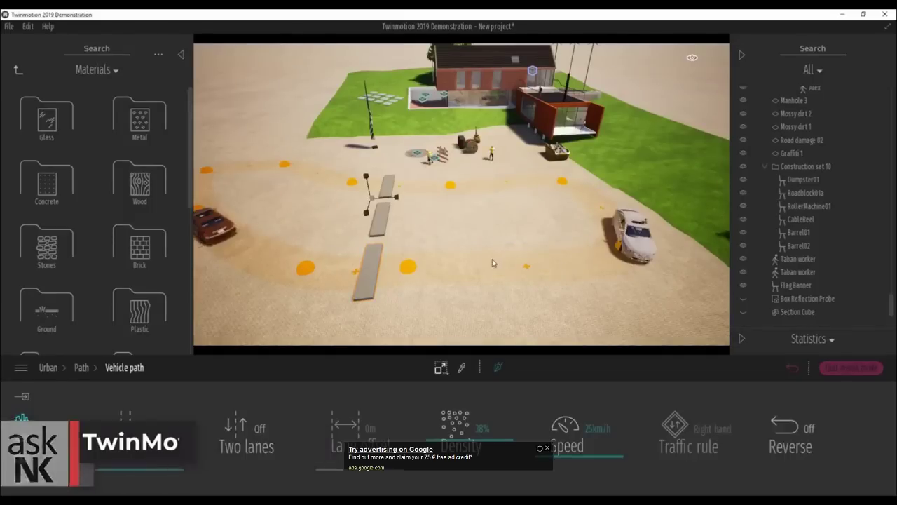
Set the vehicle path's speed to 35 km/h and its lane count to 2.
mouse_move(493, 262)
shift+middle_down()
mouse_move(522, 263)
mouse_move(508, 263)
shift+middle_up()
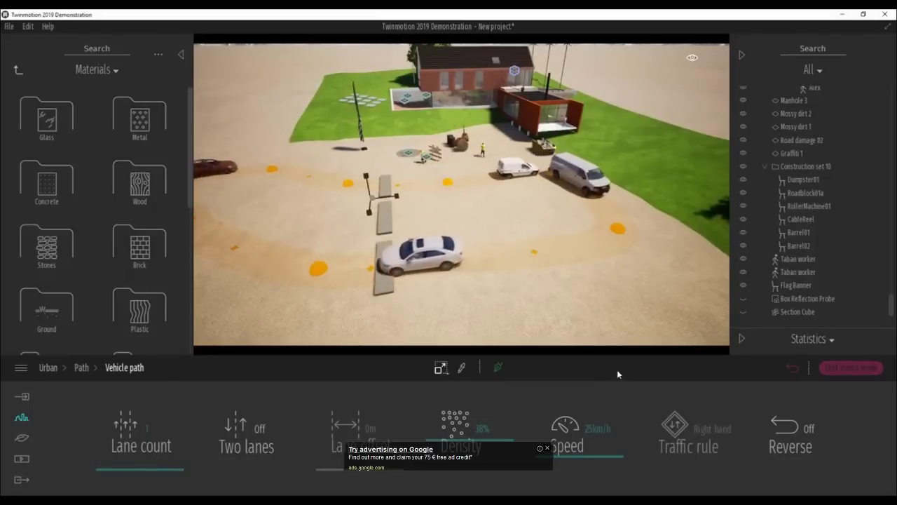
shift+middle_drag(587, 274, 537, 296)
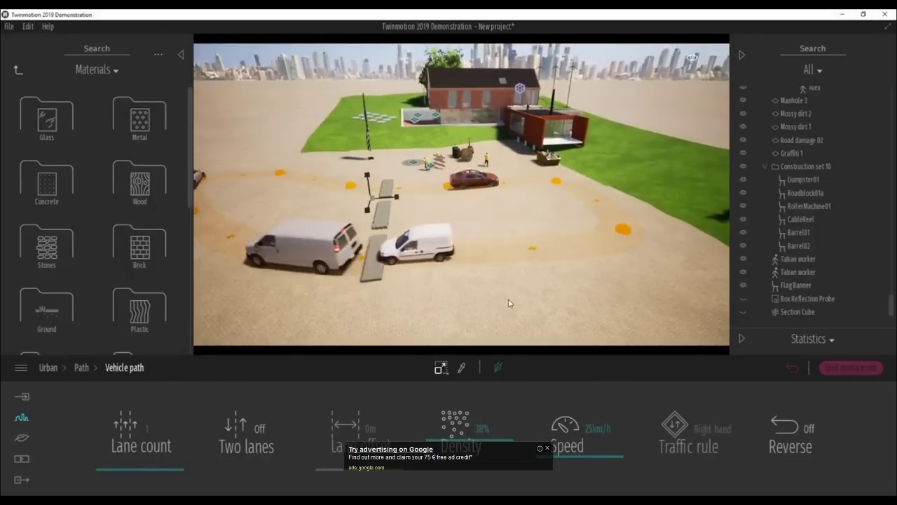
right_drag(536, 296, 397, 270)
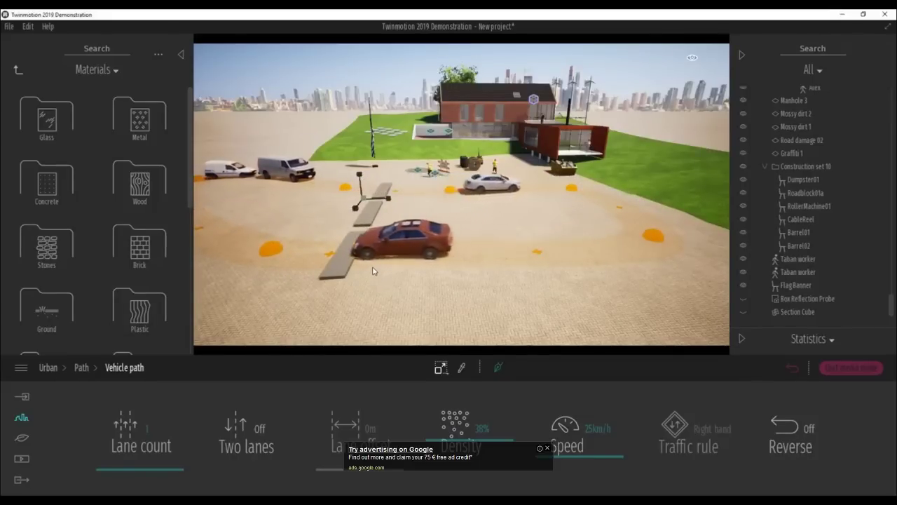
shift+middle_drag(370, 268, 399, 259)
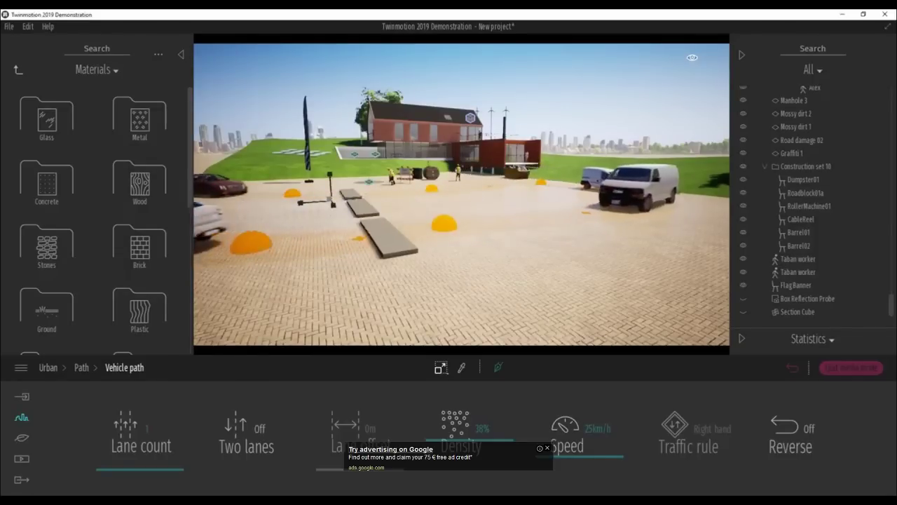
scroll(448, 242, up, 1)
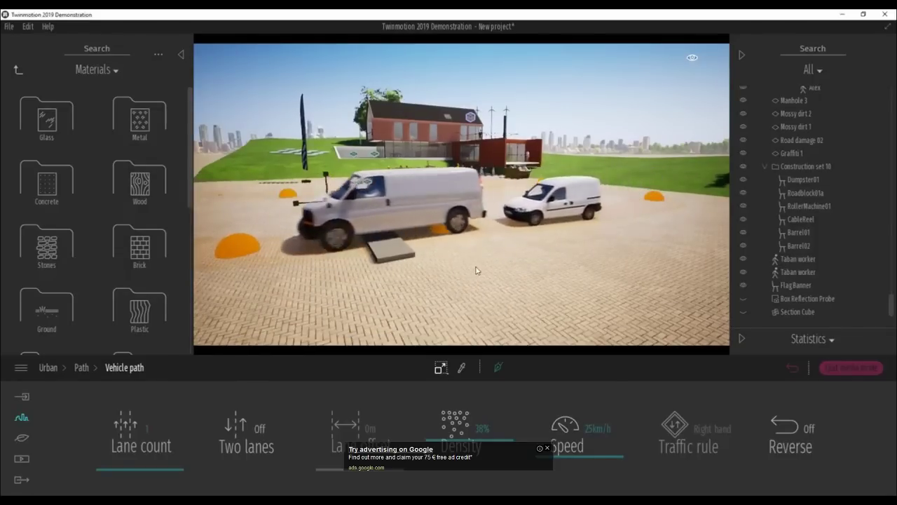
shift+middle_drag(477, 270, 432, 270)
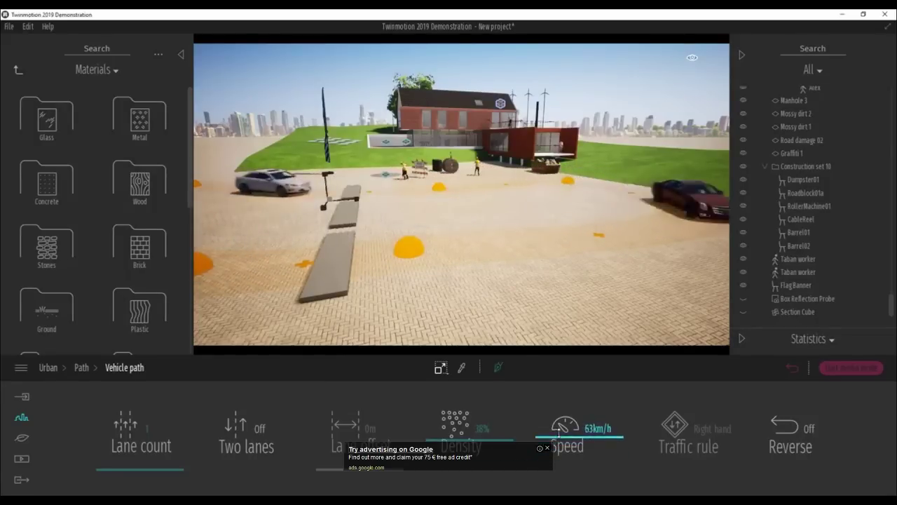
drag(559, 433, 567, 438)
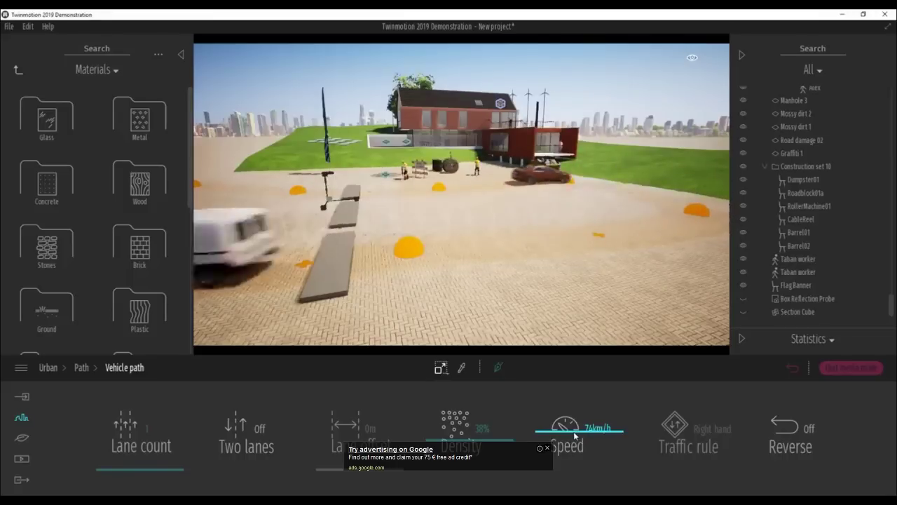
click(574, 431)
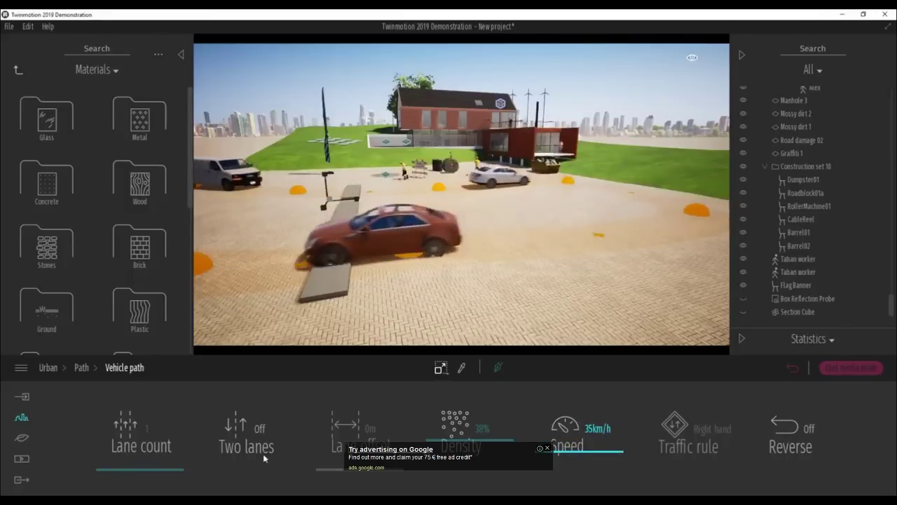
click(153, 465)
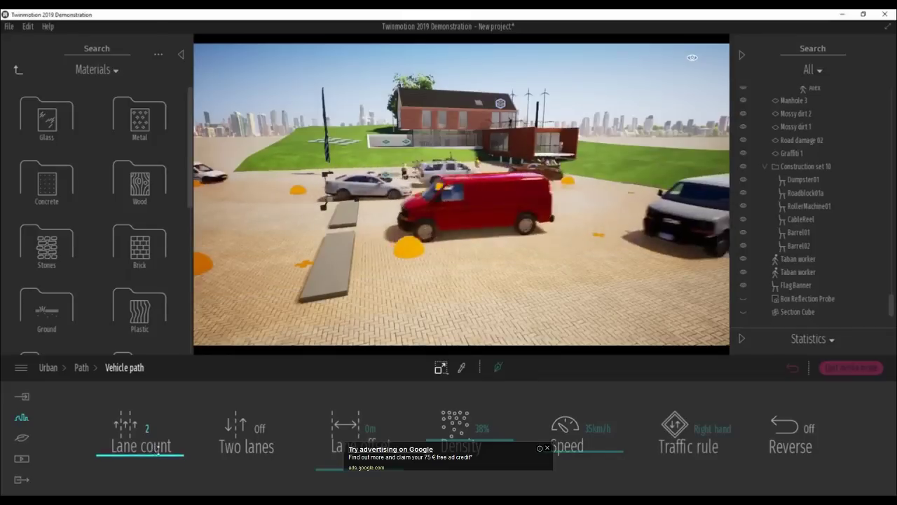
shift+middle_drag(441, 289, 326, 297)
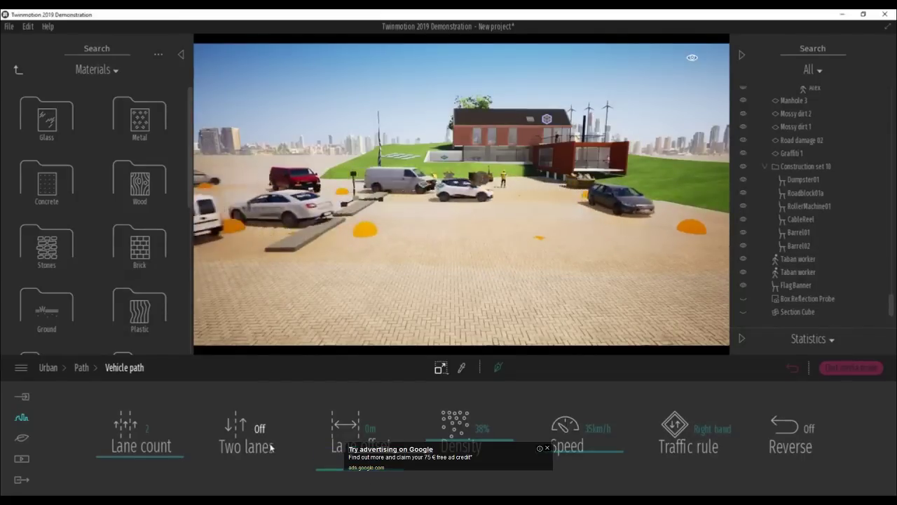
Try adjusting the vehicle path's lane offset, return it to 0 m, and view the traffic from above and near ground level.
drag(334, 472, 343, 493)
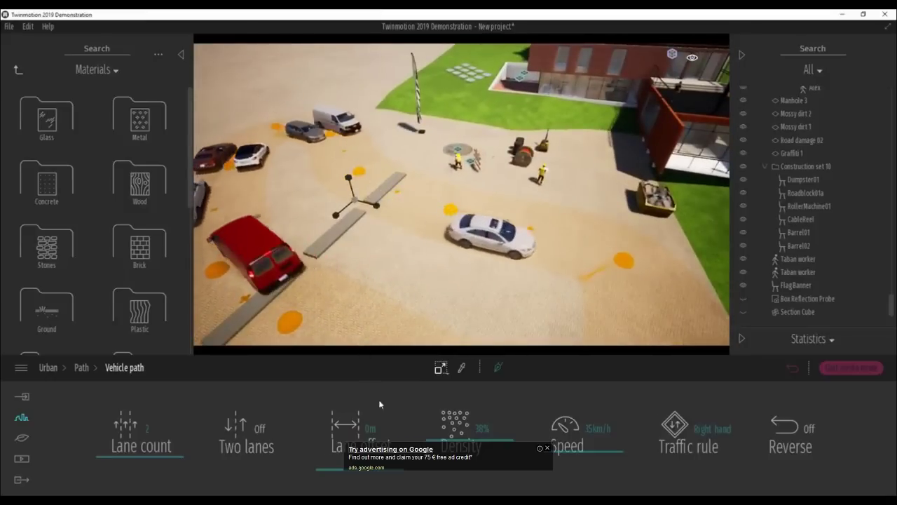
drag(362, 464, 397, 464)
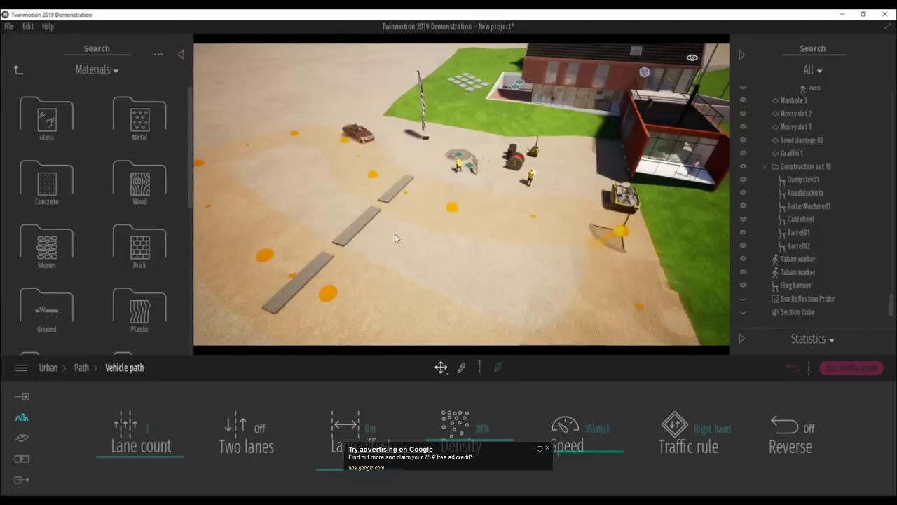
shift+middle_drag(397, 236, 392, 169)
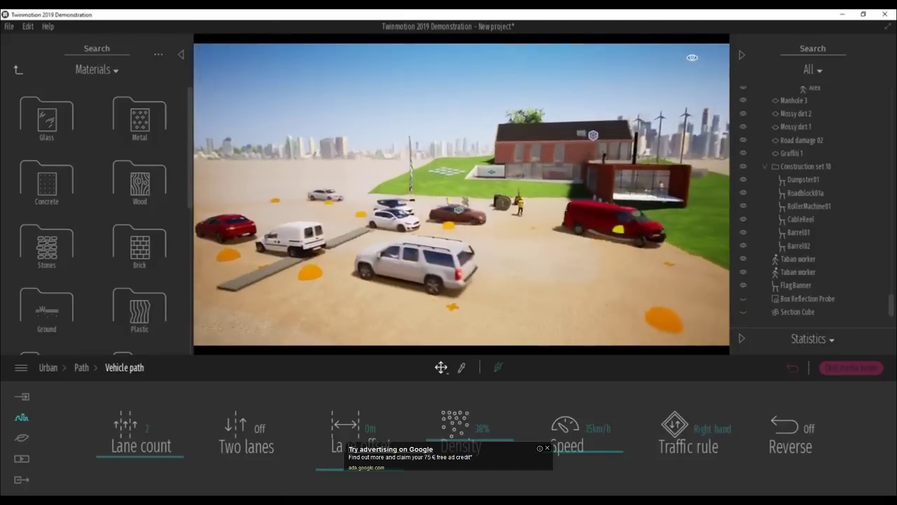
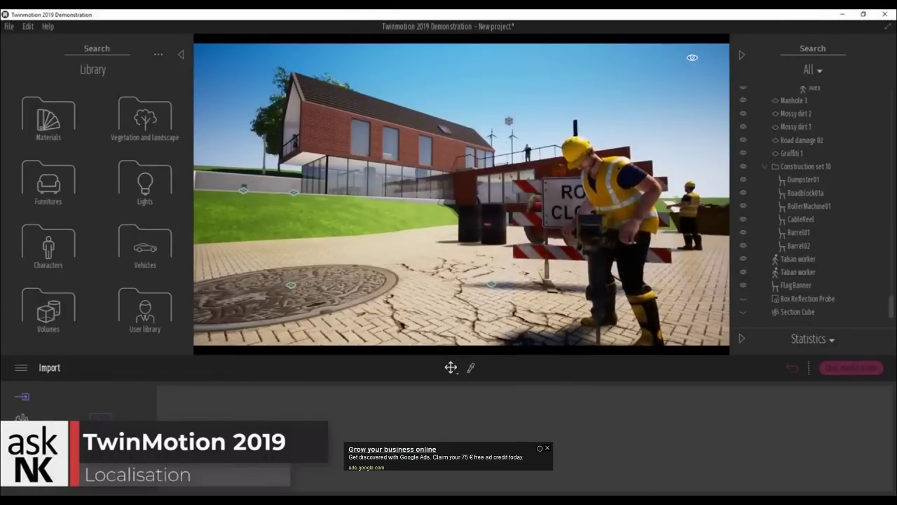
Open the localization settings of Image 02 and set the north offset to 90°.
click(22, 458)
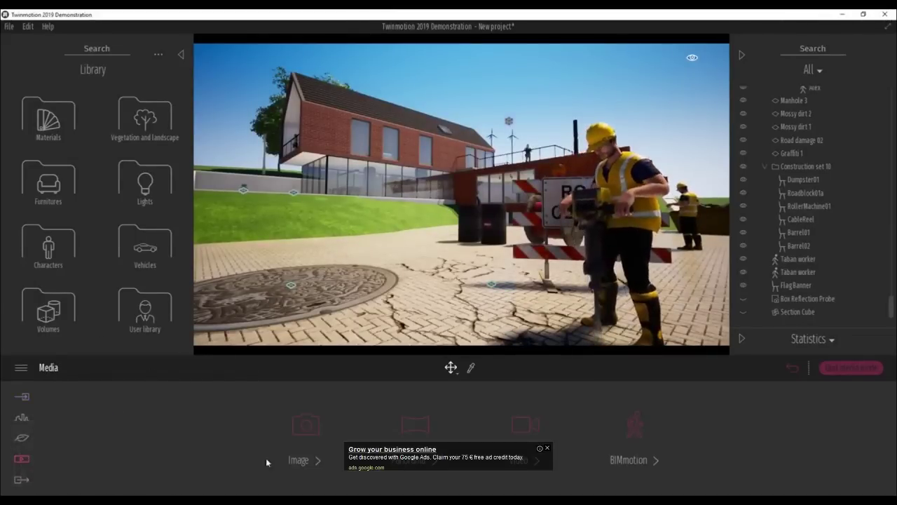
click(295, 433)
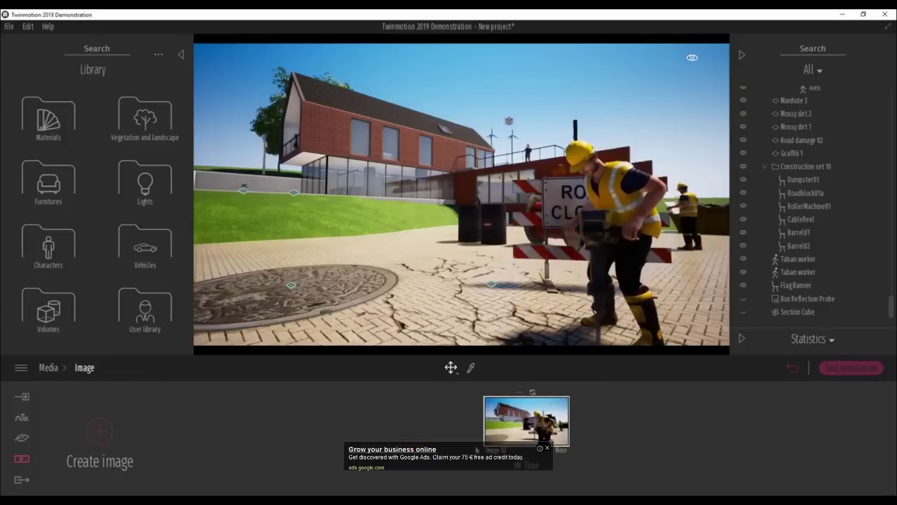
click(558, 455)
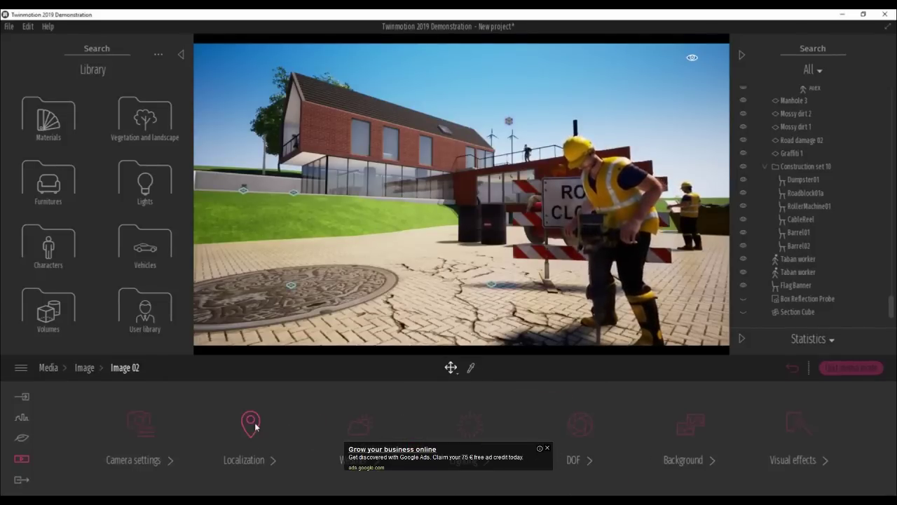
click(231, 462)
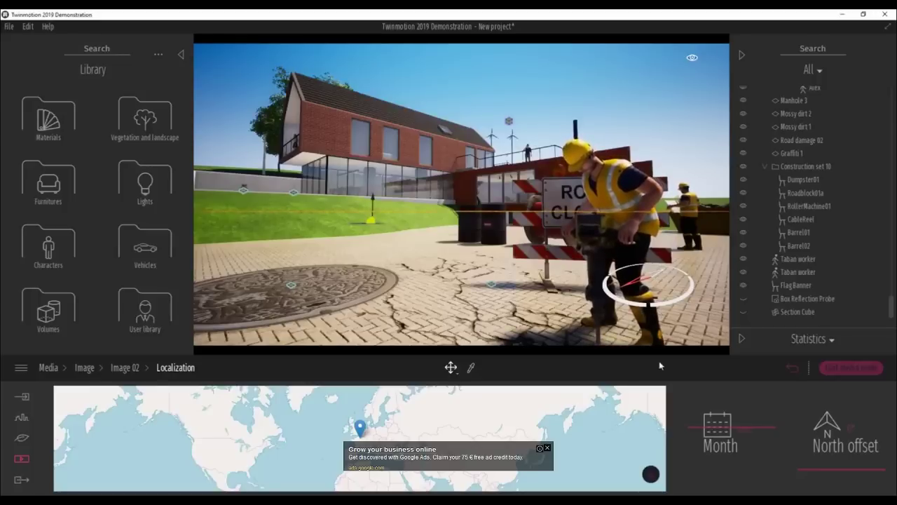
drag(842, 473, 809, 452)
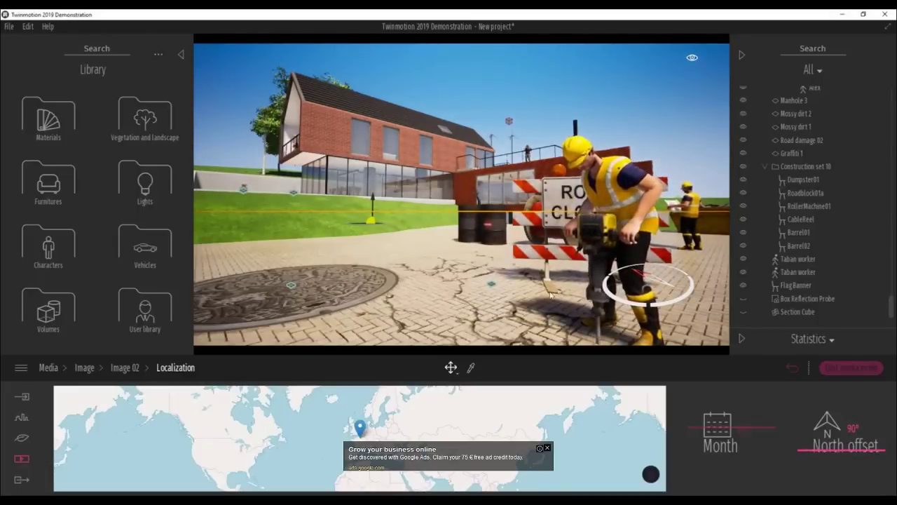
Set the month to February in the localization settings and check the lighting around the house and road works.
shift+middle_drag(371, 221, 308, 246)
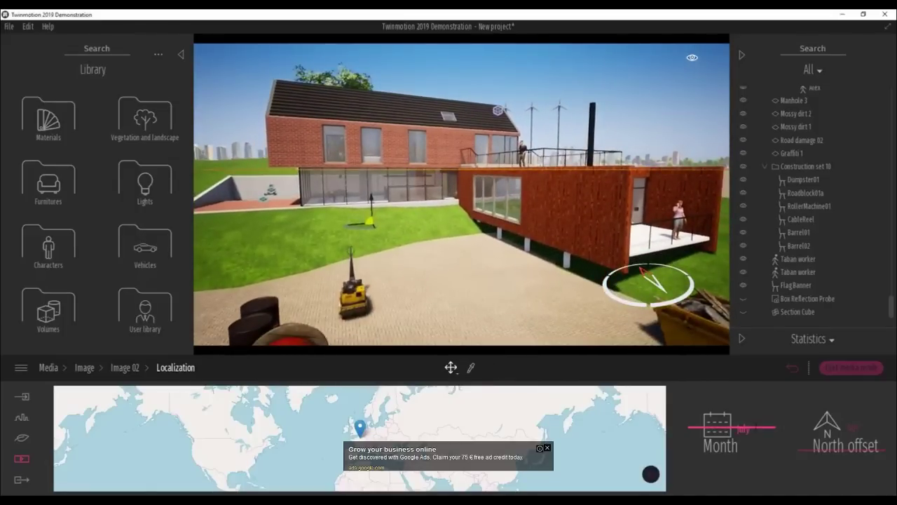
drag(717, 436, 724, 459)
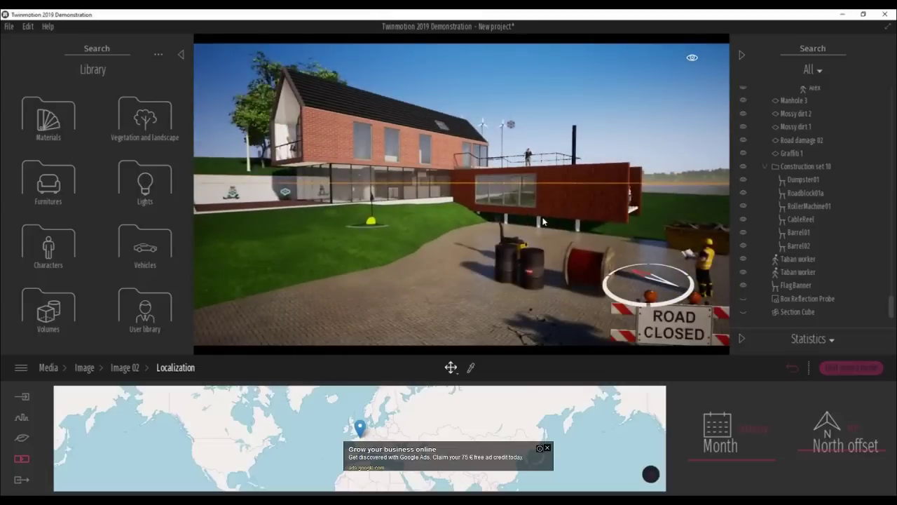
shift+middle_drag(543, 222, 495, 203)
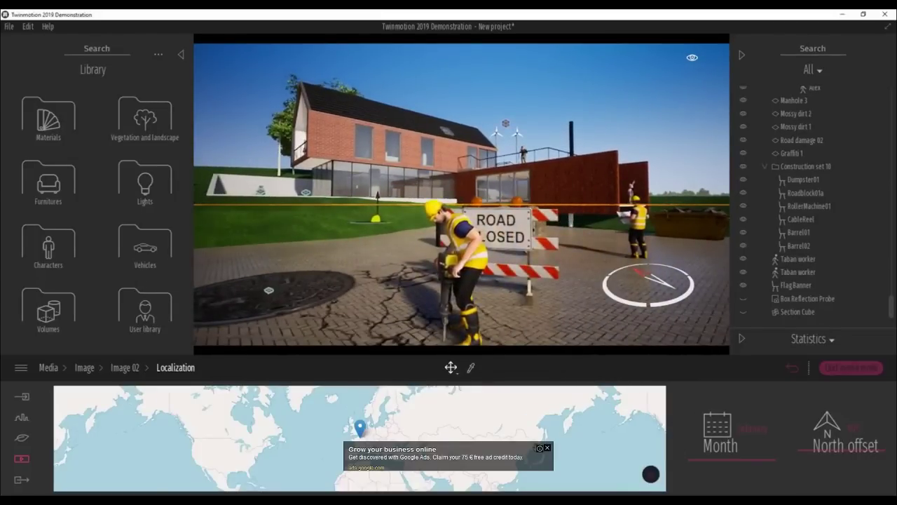
Move the location marker on the world map from Western Europe to Cyprus.
scroll(396, 454, up, 1)
drag(397, 454, 412, 409)
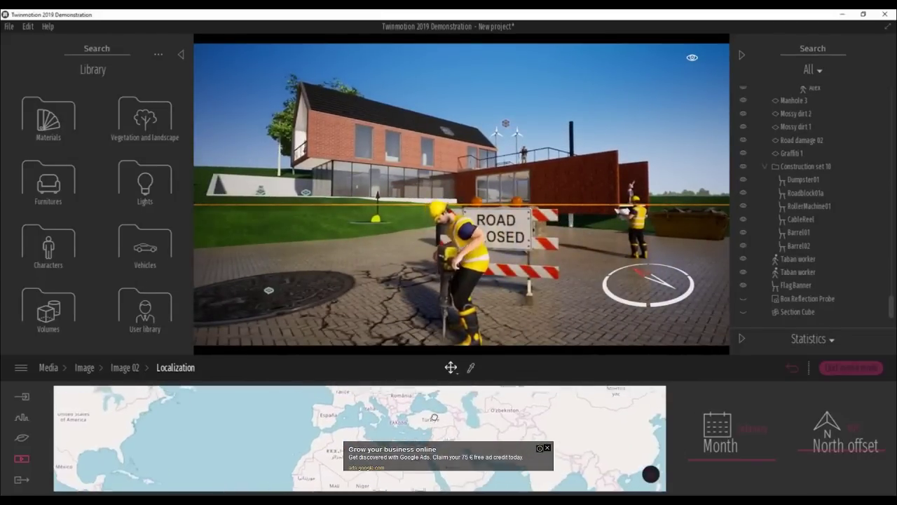
scroll(412, 435, down, 2)
scroll(410, 436, up, 2)
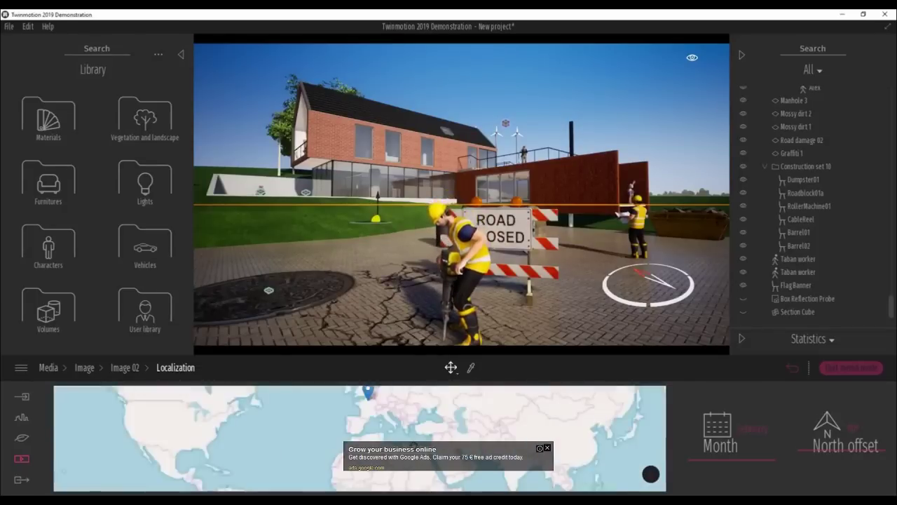
drag(411, 437, 399, 444)
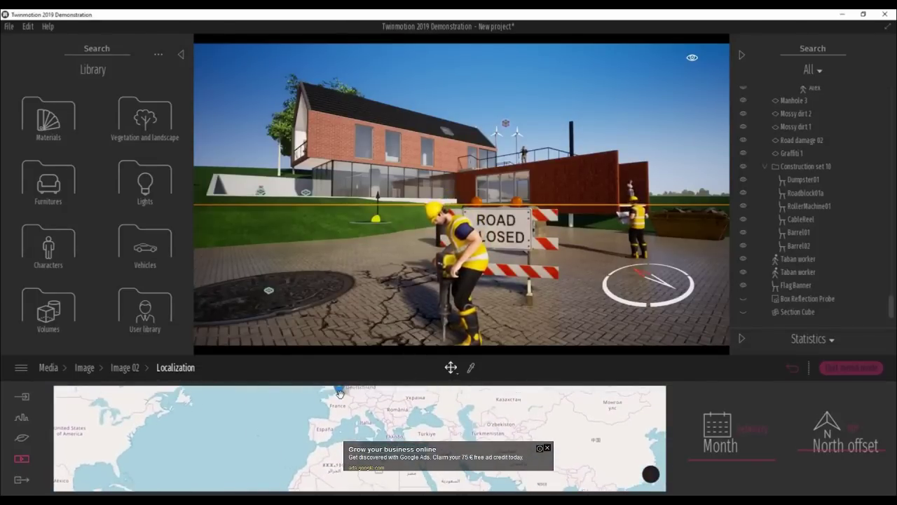
click(405, 440)
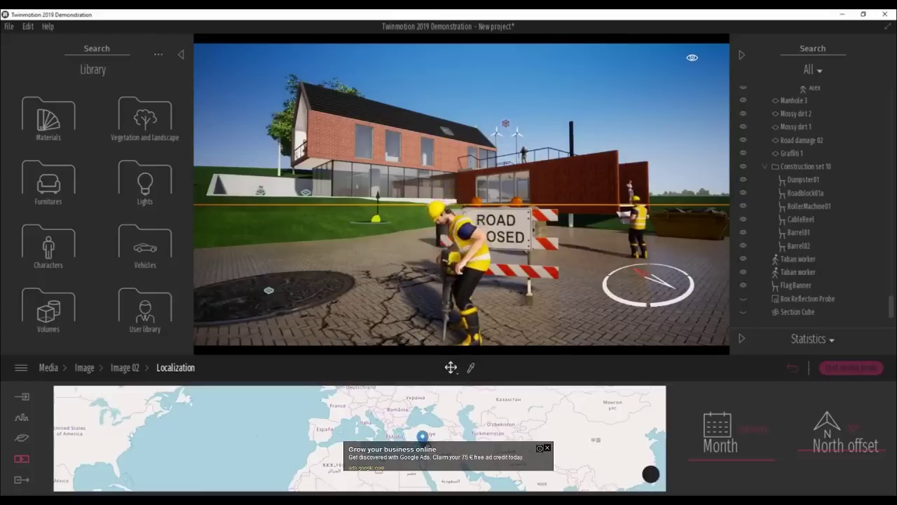
scroll(354, 416, up, 5)
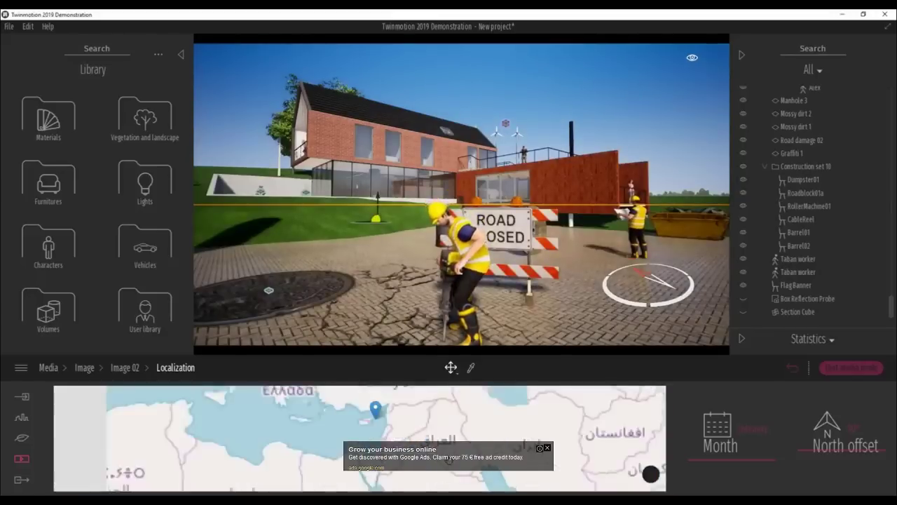
drag(354, 416, 479, 479)
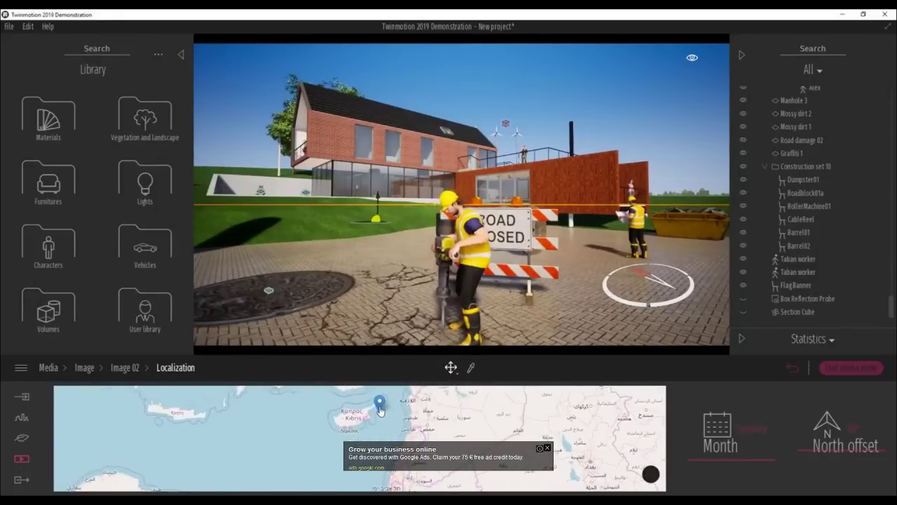
drag(380, 412, 341, 413)
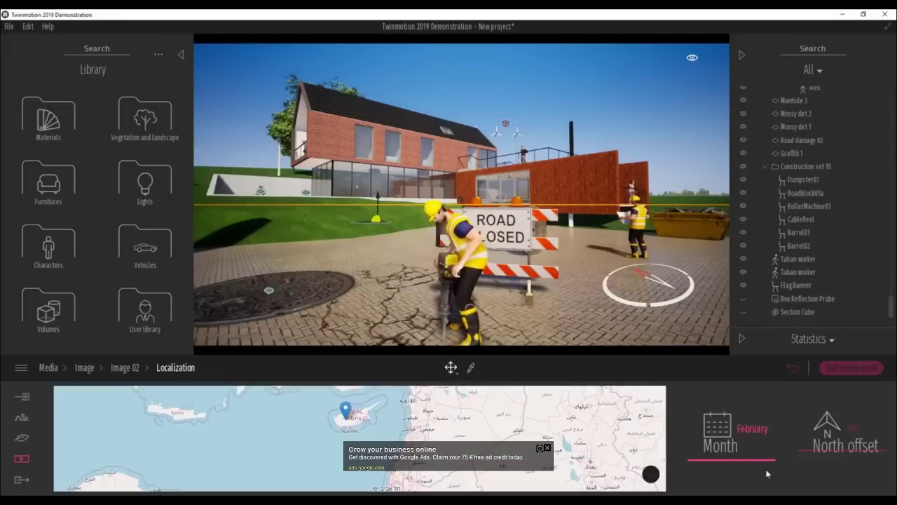
Set the month to July, check the shadows around the house, and fine-tune the north offset.
drag(743, 454, 741, 425)
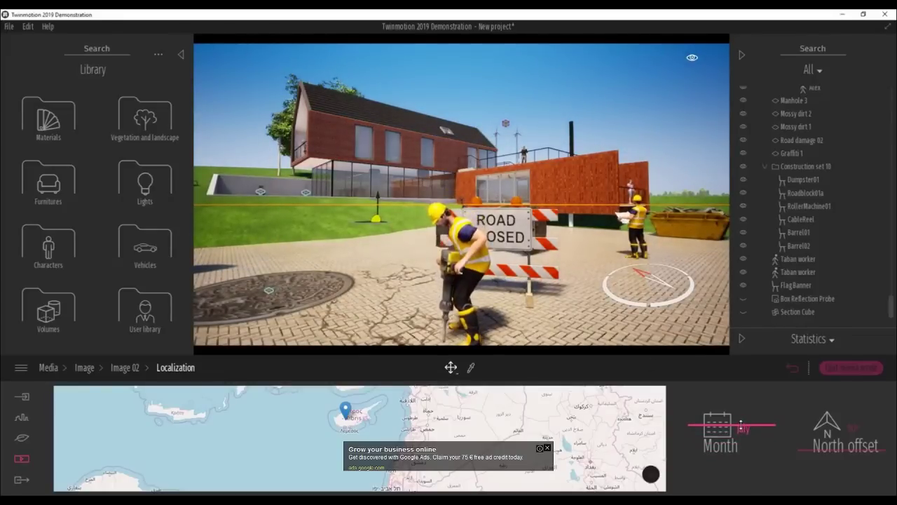
mouse_move(544, 286)
shift+middle_down()
mouse_move(413, 293)
mouse_move(343, 309)
mouse_move(147, 302)
shift+middle_up()
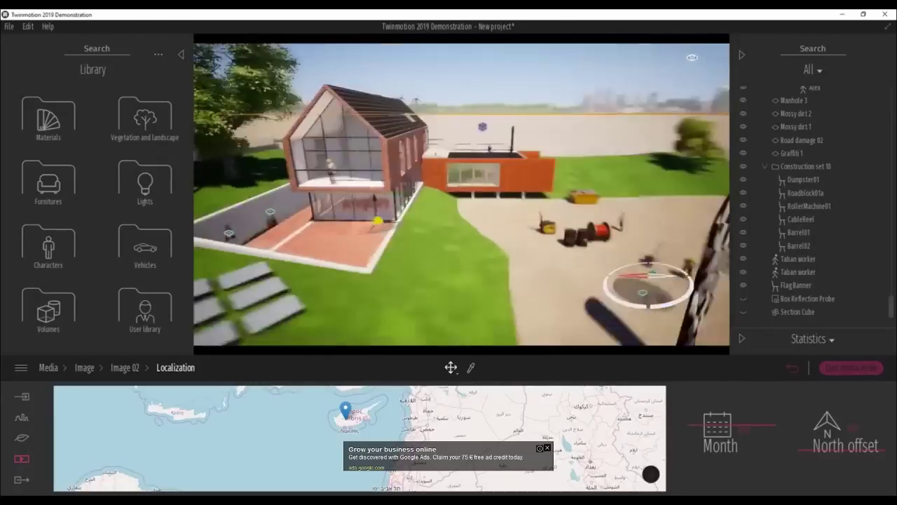
shift+middle_drag(376, 218, 349, 143)
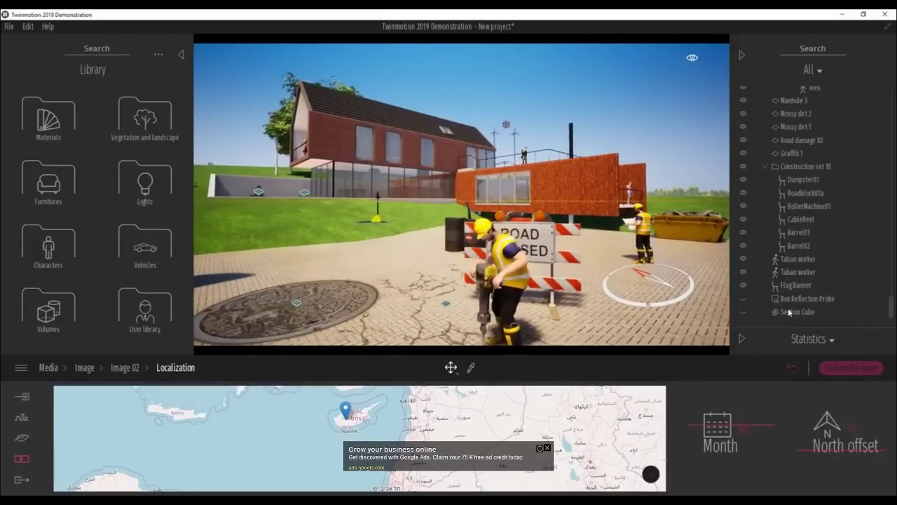
mouse_move(828, 453)
mouse_down()
mouse_move(832, 432)
mouse_move(833, 456)
mouse_up()
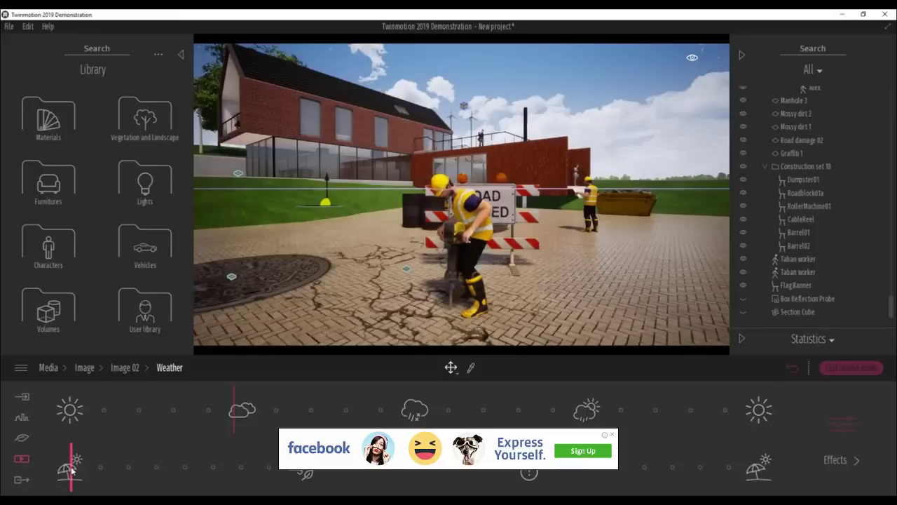
Shift Image 02's season from summer towards autumn and select the red oak beside the house.
drag(71, 471, 266, 472)
scroll(441, 312, down, 8)
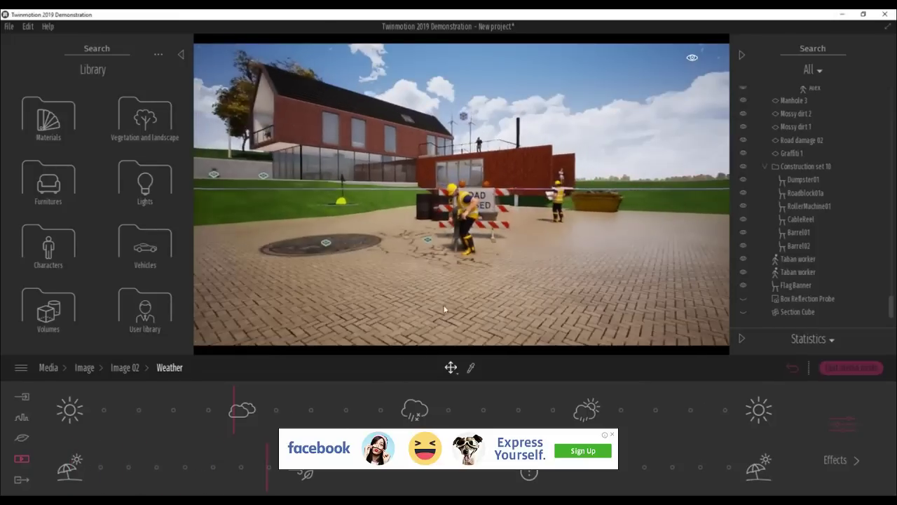
middle_drag(404, 251, 382, 263)
key(d)
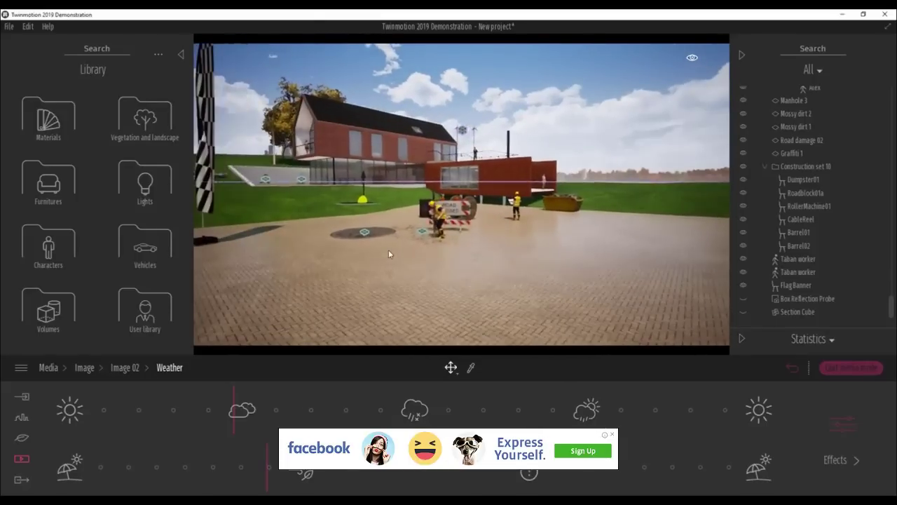
click(286, 128)
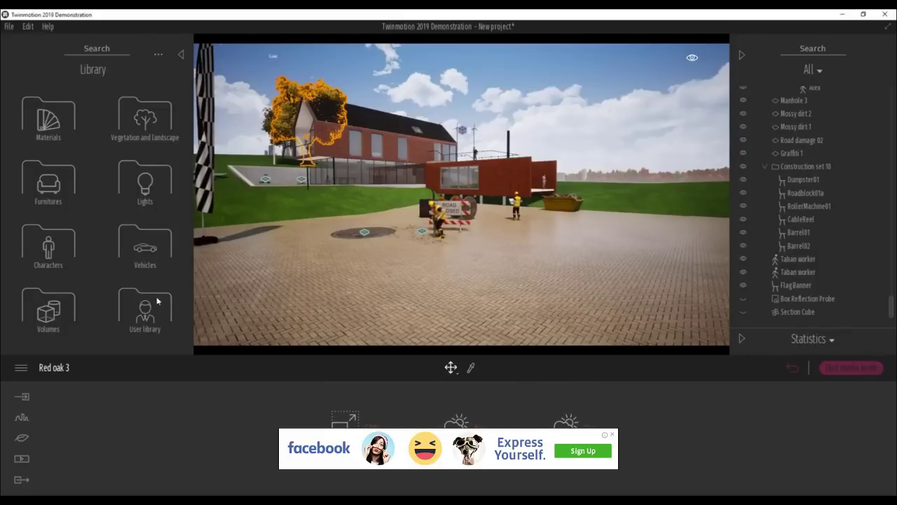
Return to the weather settings of Image 02 and set the season to winter with snow.
click(20, 460)
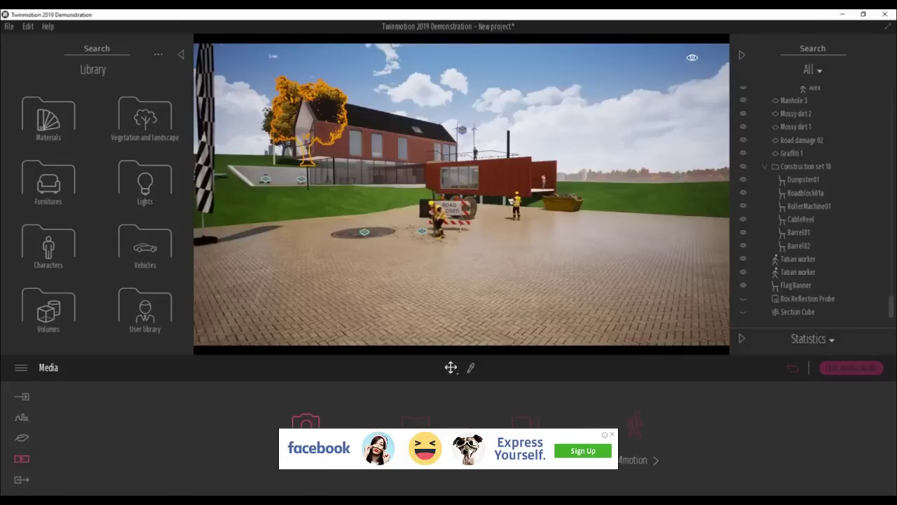
click(306, 436)
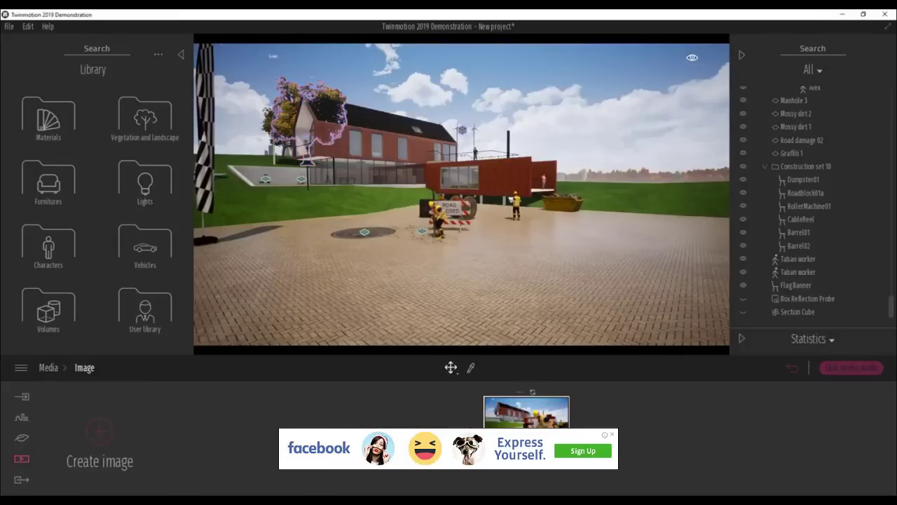
click(531, 459)
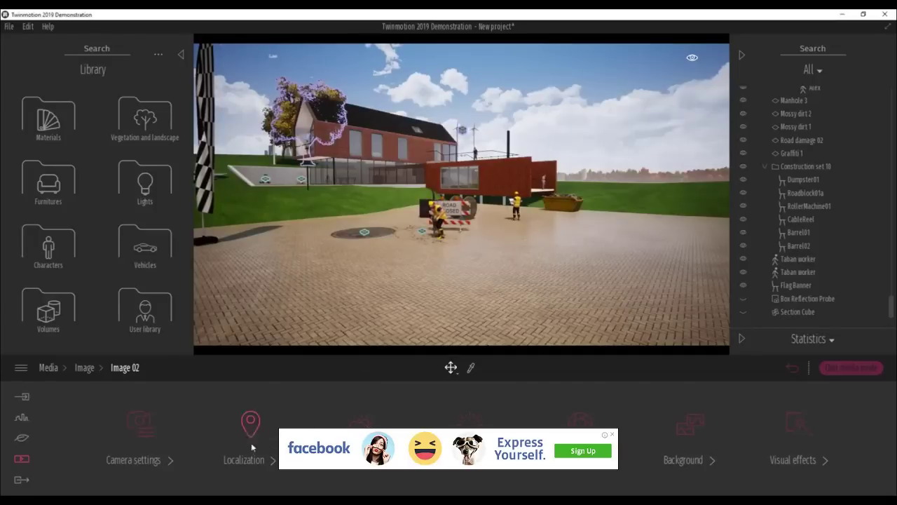
click(362, 431)
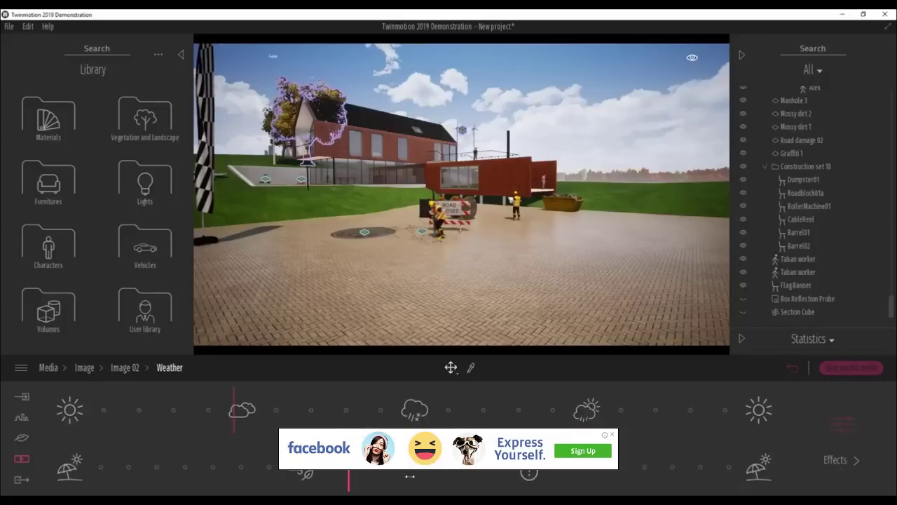
drag(496, 476, 549, 481)
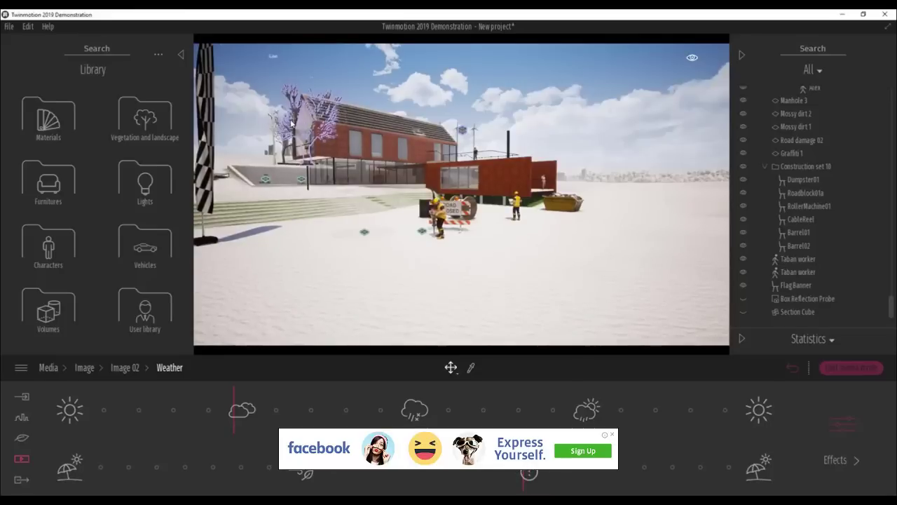
Select the Hook thorn tree beside the house and examine it up close in the winter scene.
shift+middle_drag(295, 130, 294, 116)
double_click(311, 151)
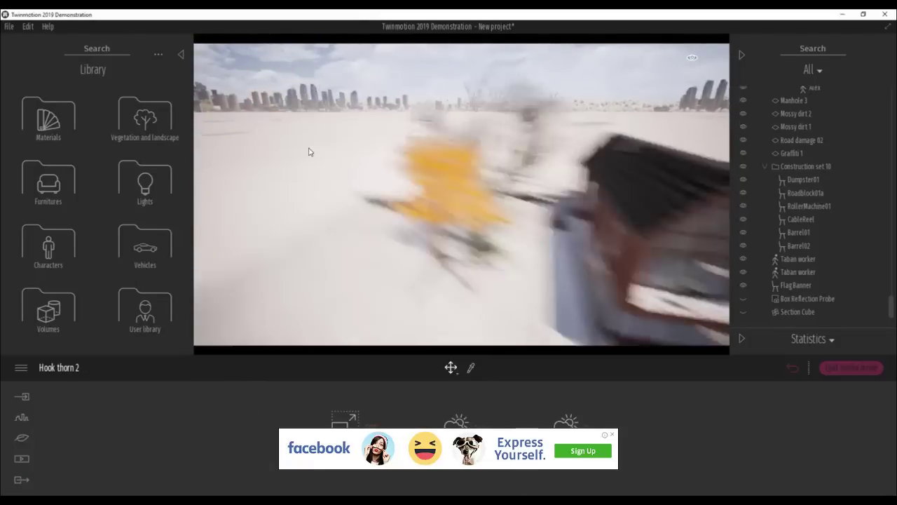
shift+middle_drag(501, 188, 490, 147)
shift+middle_drag(563, 287, 564, 279)
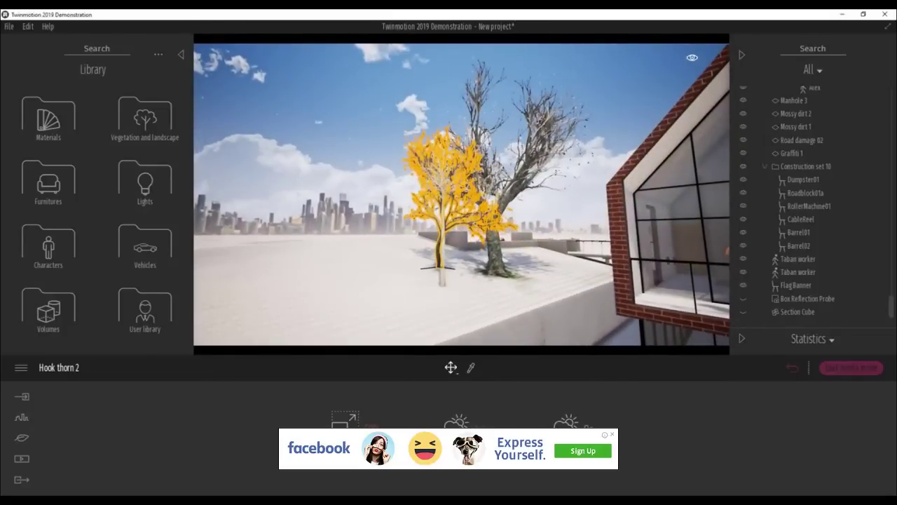
Open Image 02's weather settings and shift the weather from cloudy to just past the rain stage.
click(22, 459)
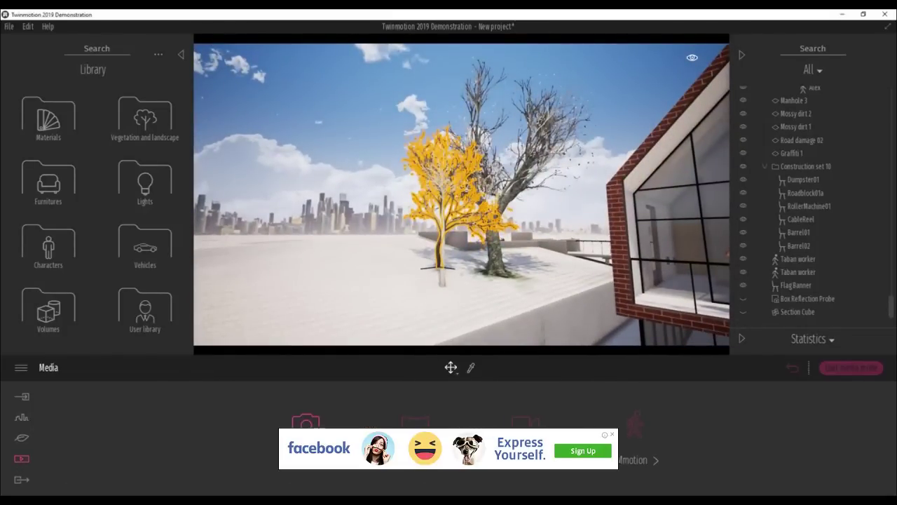
click(306, 429)
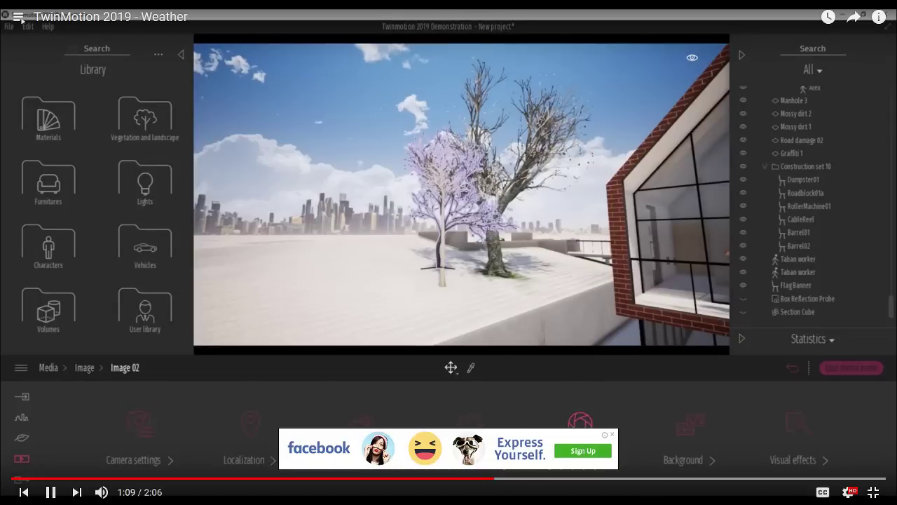
click(612, 436)
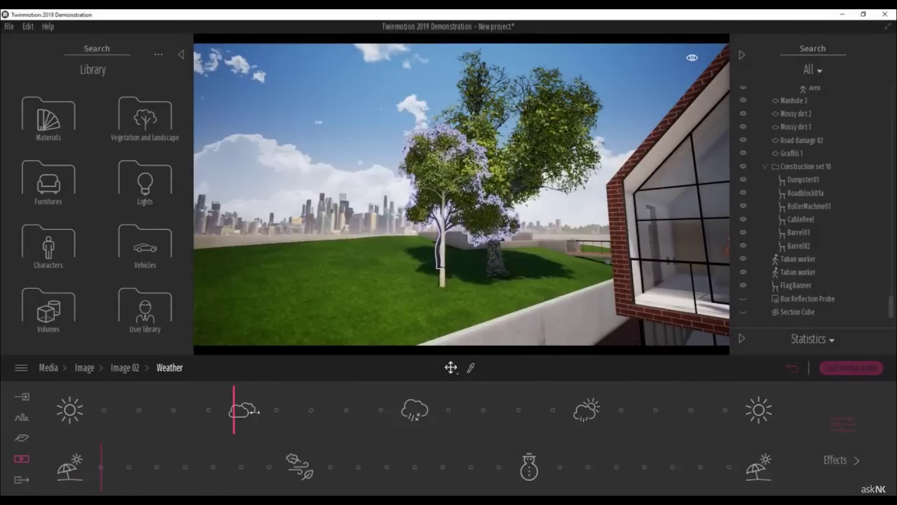
drag(258, 411, 384, 419)
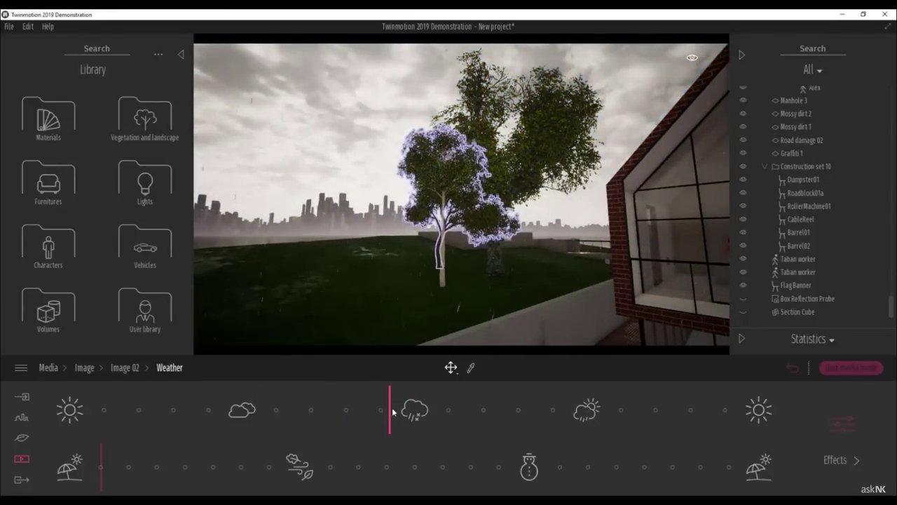
drag(445, 412, 480, 417)
Examine the rain-soaked scene around the house and road works, and return to the list of images.
scroll(460, 259, down, 10)
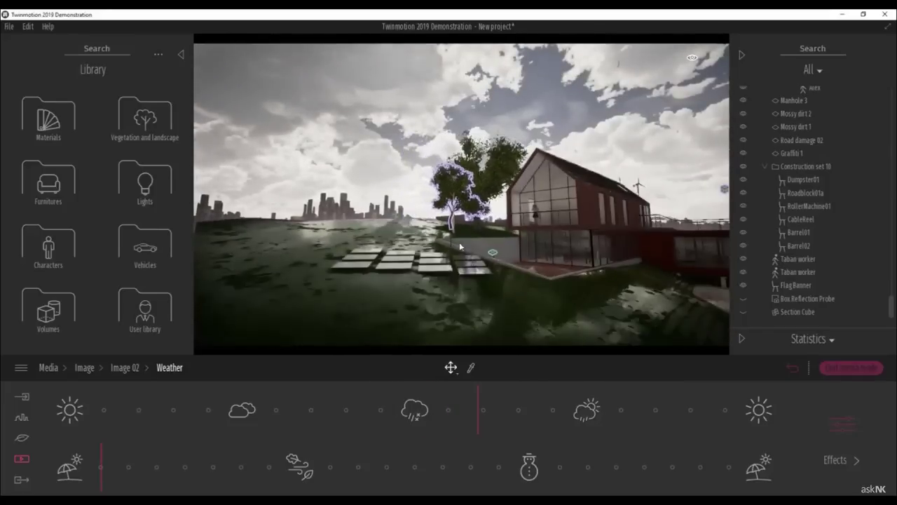
shift+middle_drag(550, 262, 531, 266)
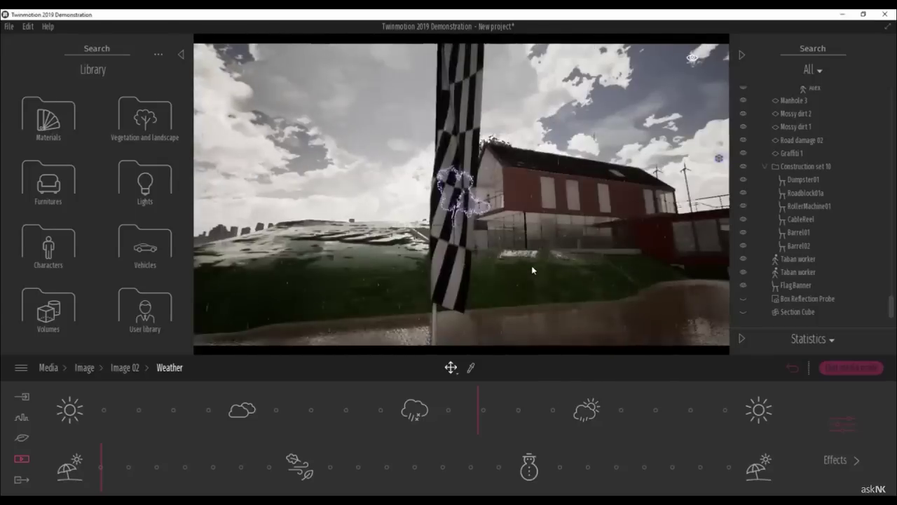
scroll(532, 270, down, 6)
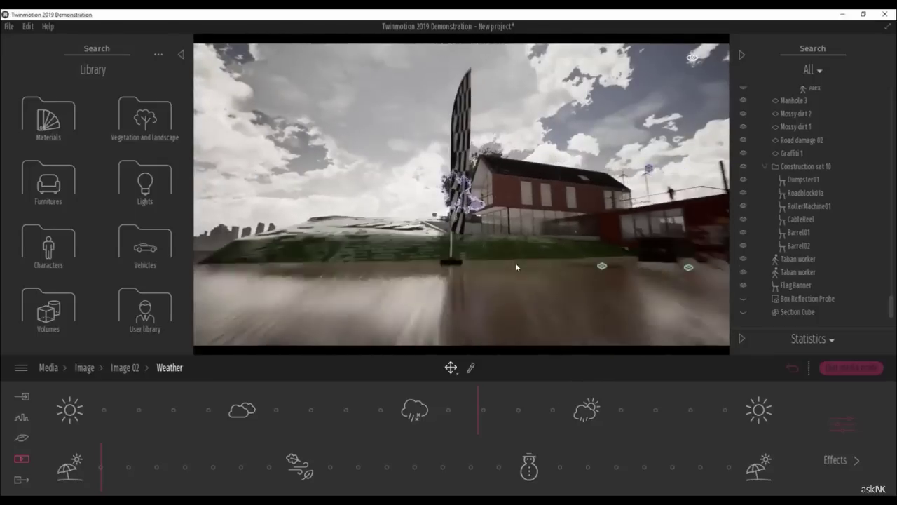
click(125, 369)
click(84, 368)
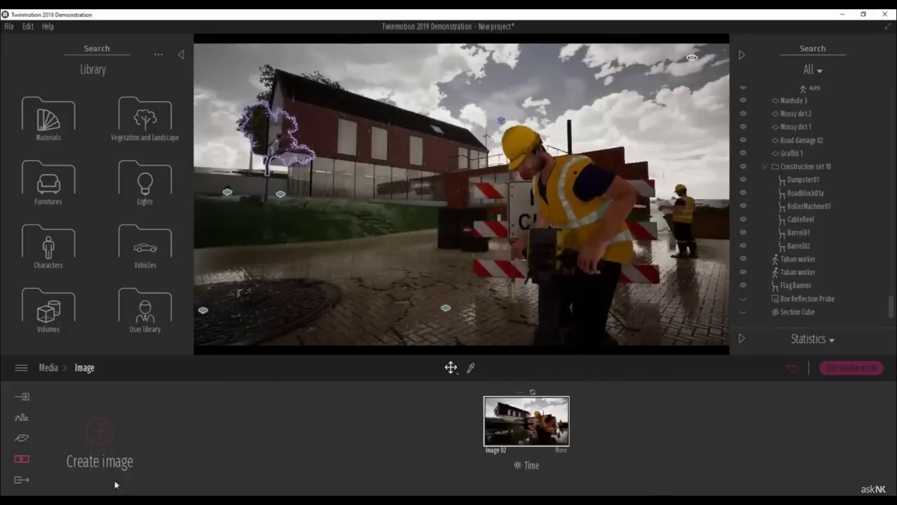
Set Image 02's weather just past the sun-and-showers stage and open the additional weather effects.
click(562, 450)
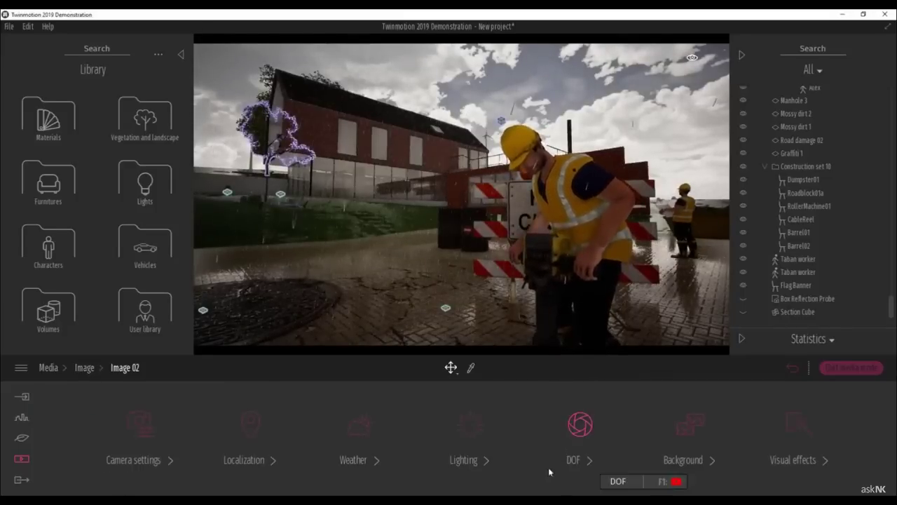
click(357, 461)
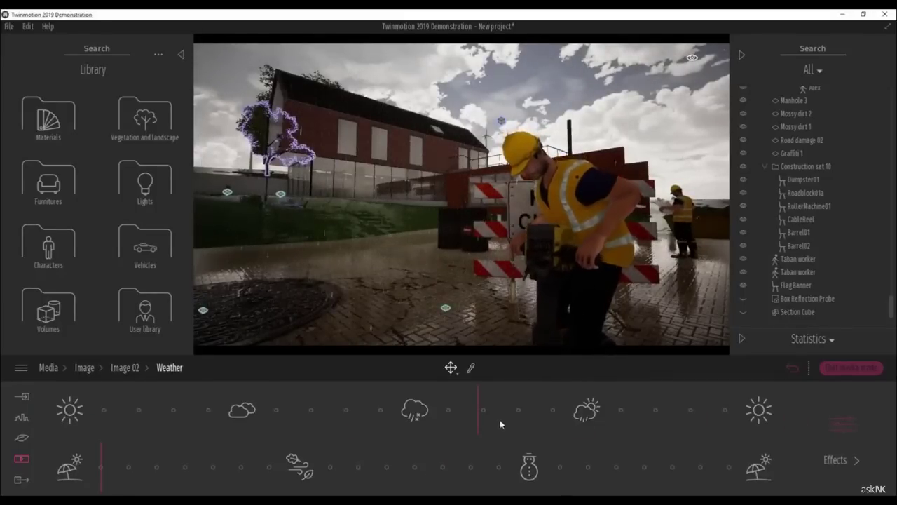
mouse_move(477, 412)
mouse_down()
mouse_move(612, 431)
mouse_move(587, 432)
mouse_move(599, 430)
mouse_up()
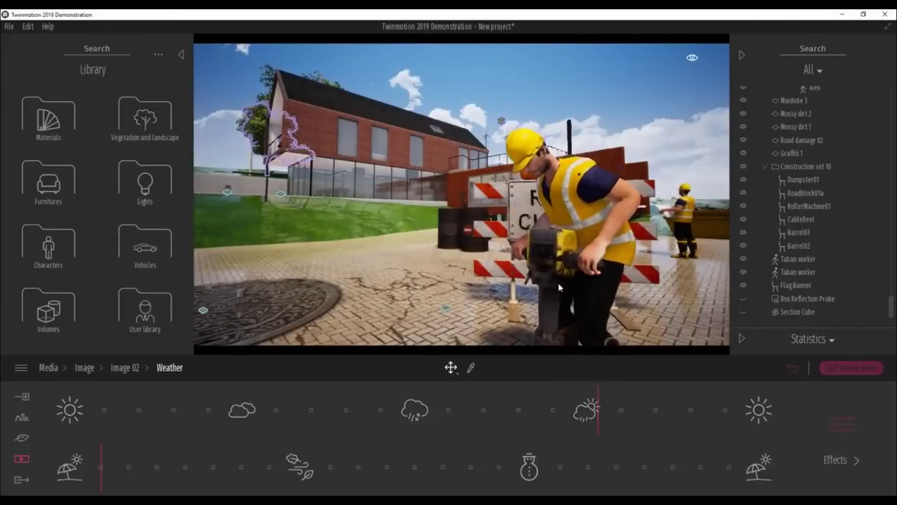
click(853, 429)
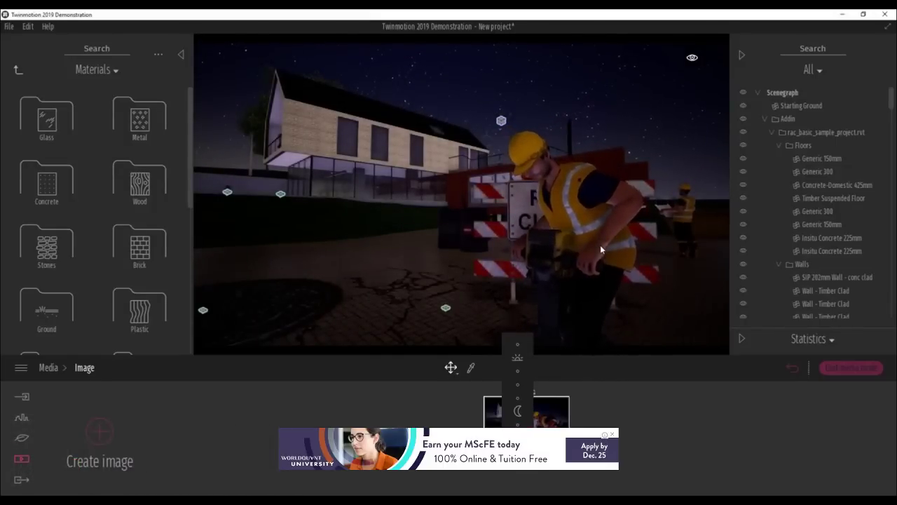
Open the Moon settings in Image 02's lighting and adjust the stars intensity of the night sky.
scroll(600, 244, down, 3)
shift+middle_drag(600, 244, 588, 252)
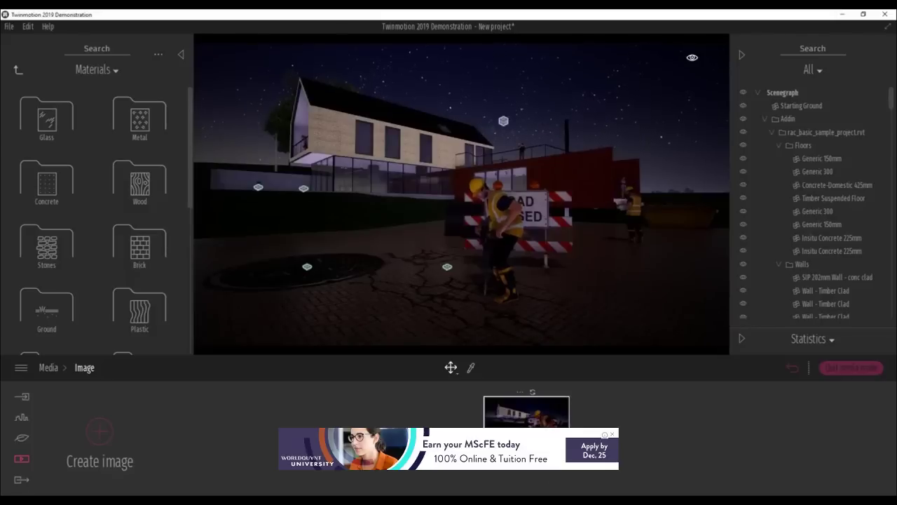
click(526, 412)
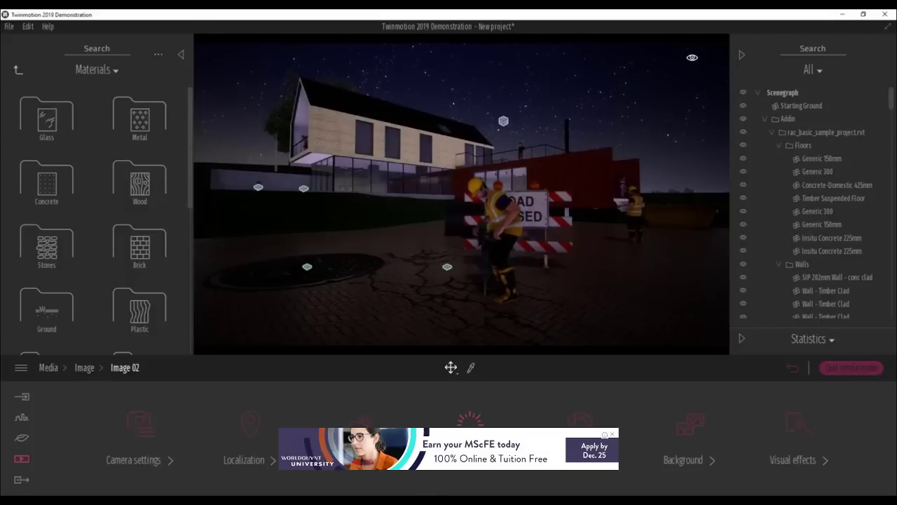
click(470, 438)
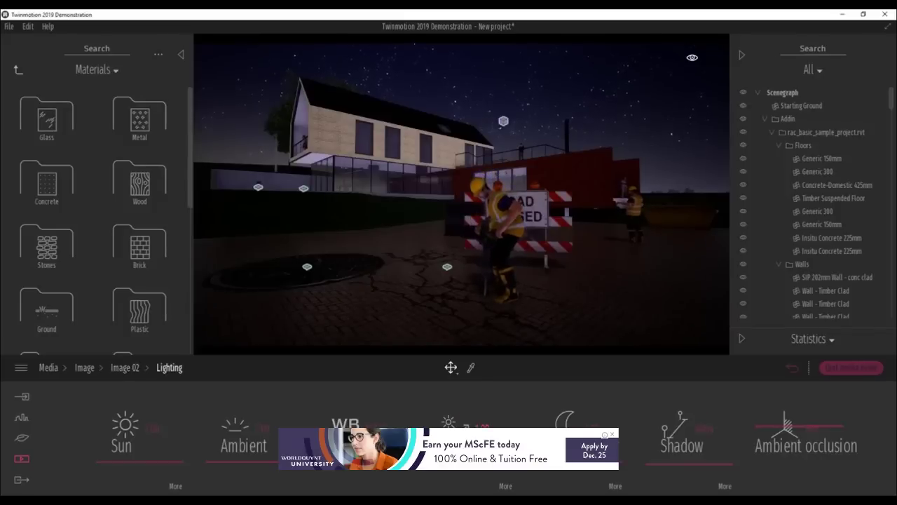
click(615, 486)
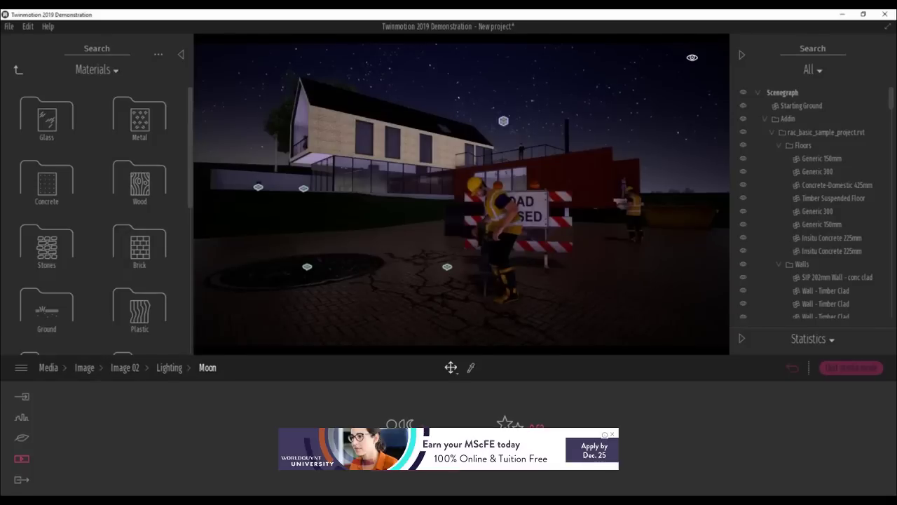
drag(522, 424, 520, 389)
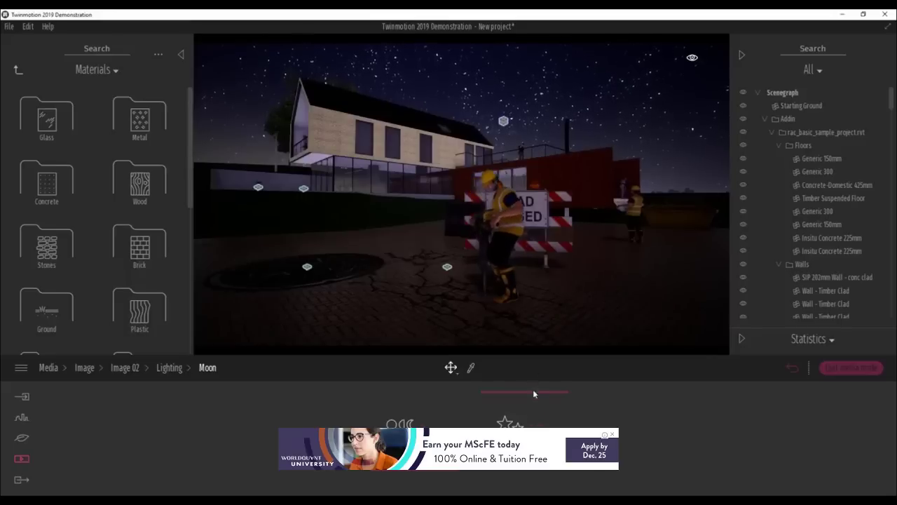
mouse_move(532, 421)
mouse_down()
mouse_move(532, 413)
mouse_move(521, 434)
mouse_up()
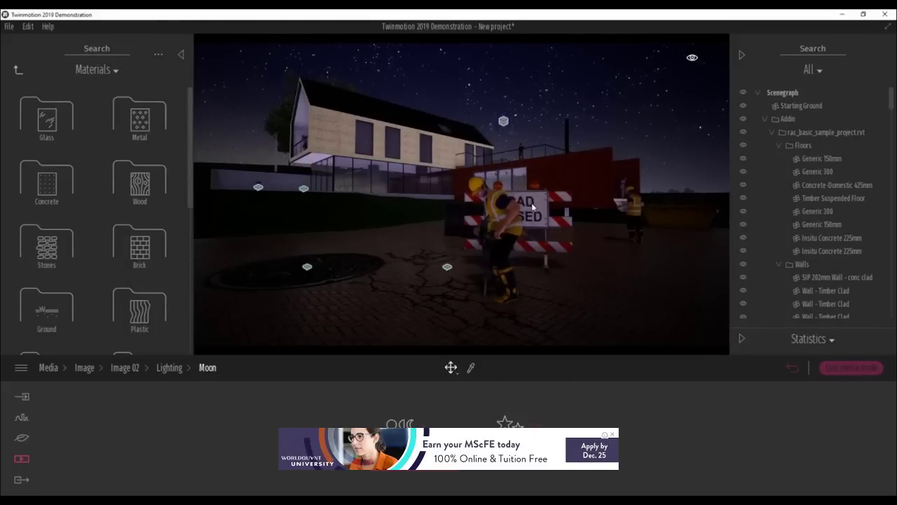
Bring the moon above the city skyline into view and cycle through its phases.
shift+middle_drag(532, 207, 399, 203)
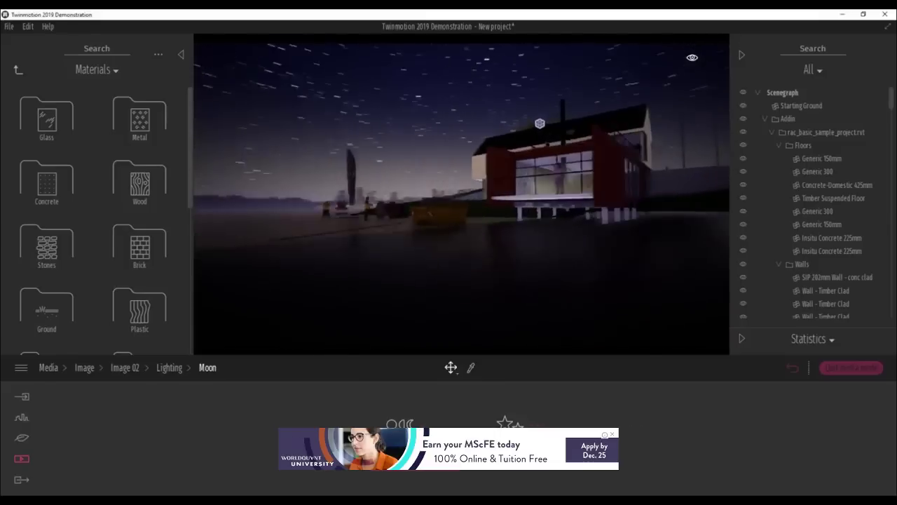
shift+middle_drag(691, 135, 656, 134)
middle_drag(510, 182, 508, 14)
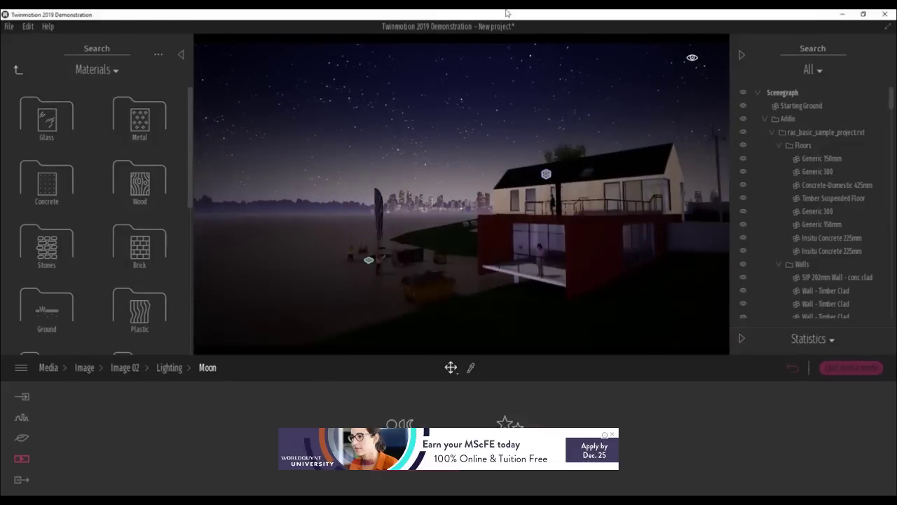
middle_drag(545, 168, 545, 92)
right_drag(523, 175, 442, 134)
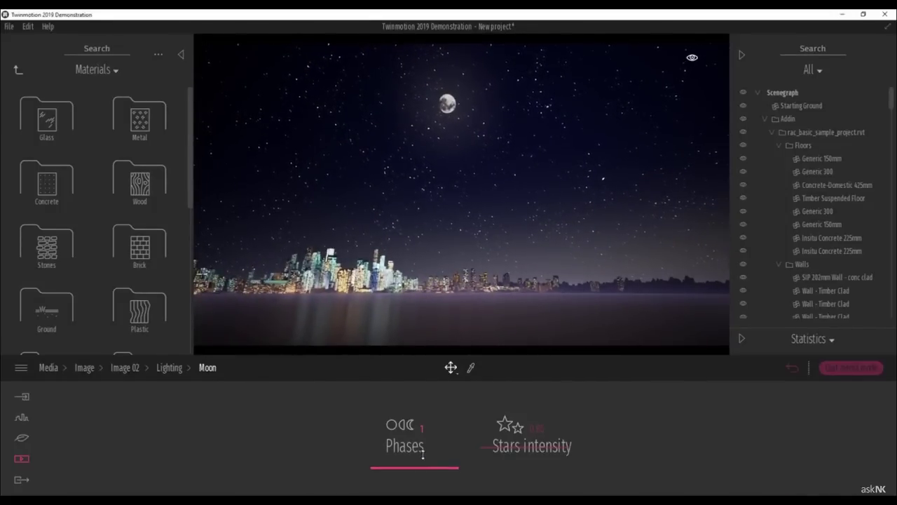
drag(423, 455, 421, 436)
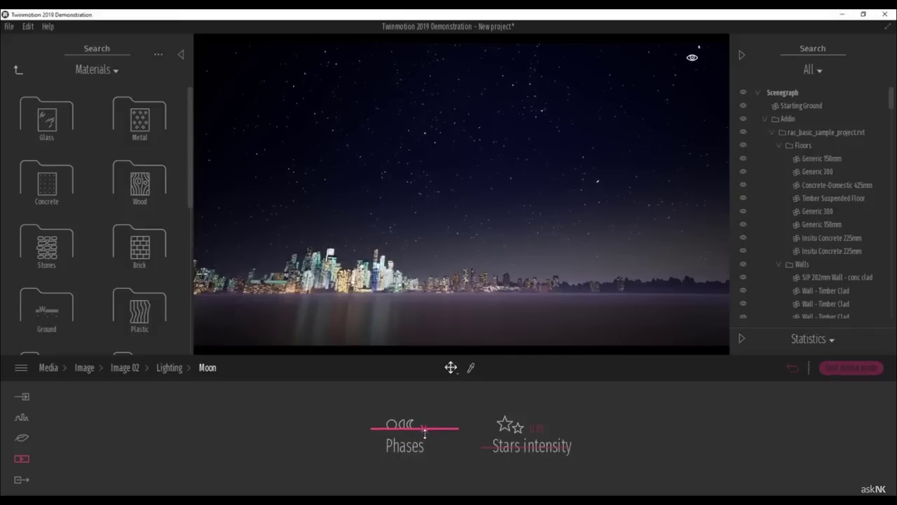
drag(421, 430, 422, 426)
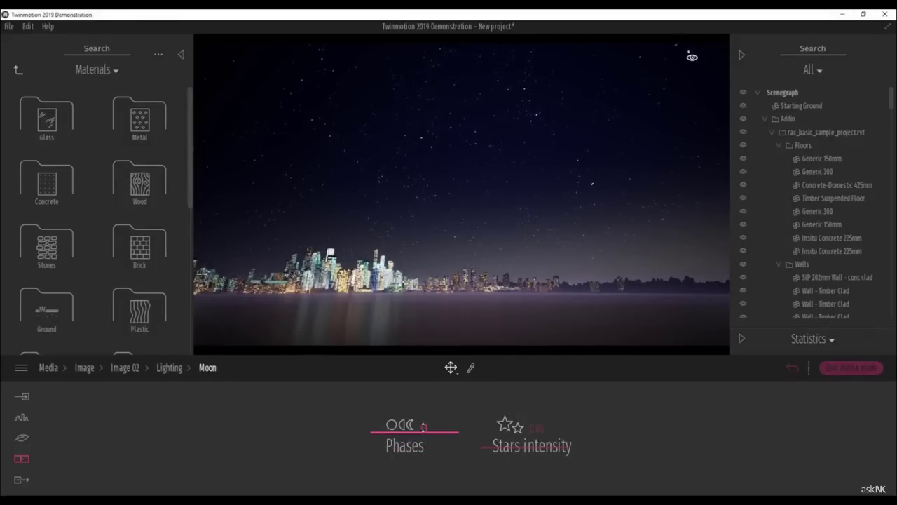
drag(417, 410, 424, 477)
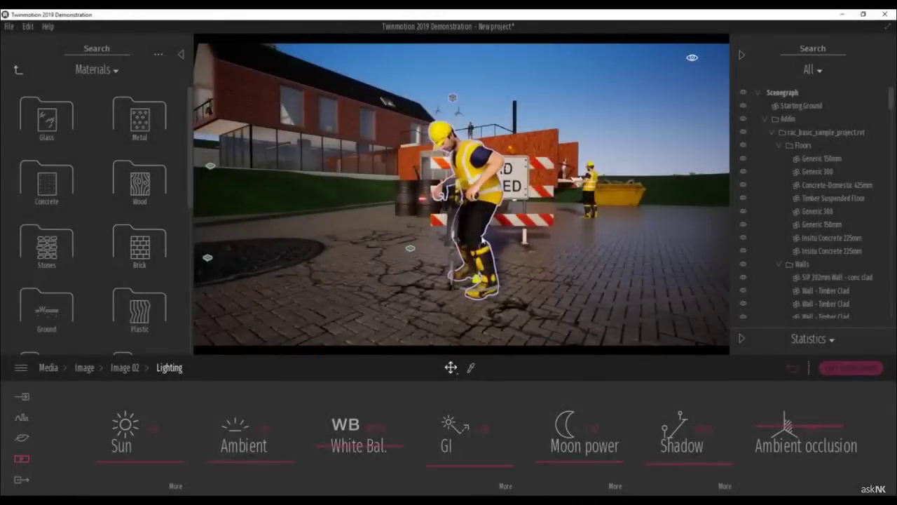
Check the GI distance setting and raise the global illumination intensity in Image 02's lighting.
click(505, 486)
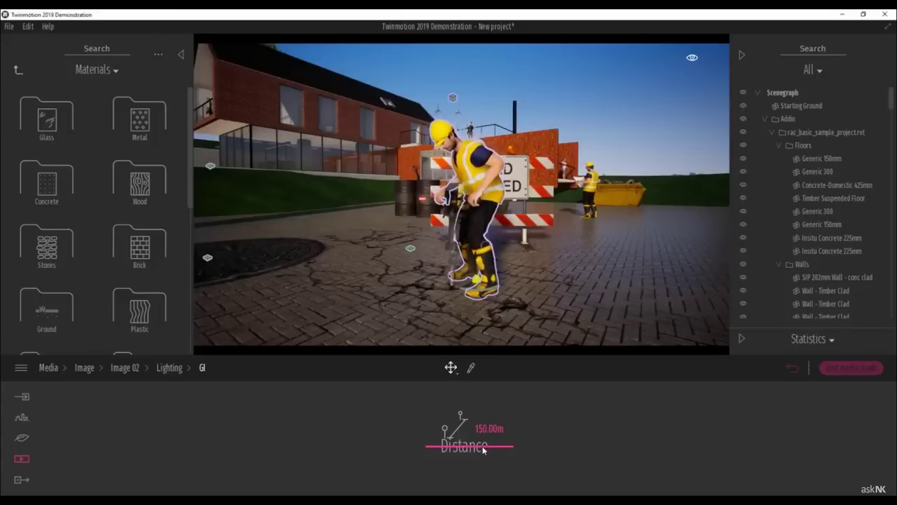
click(169, 368)
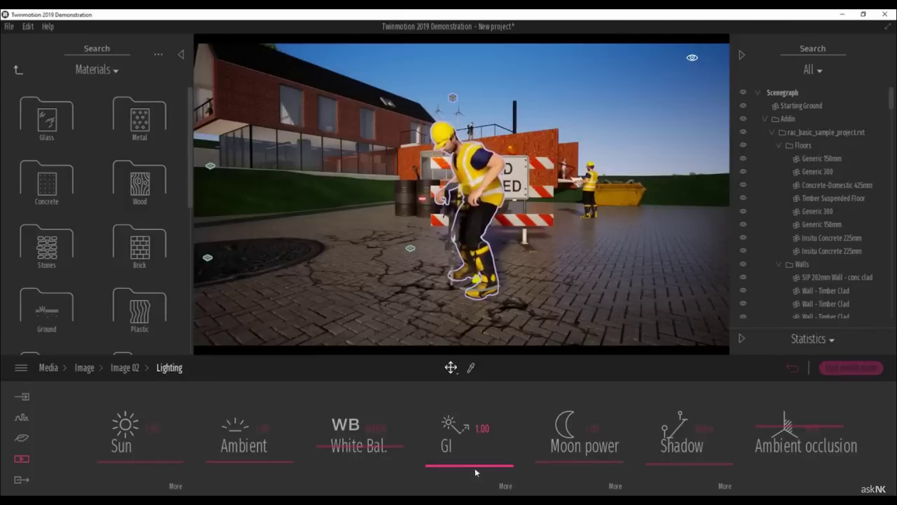
drag(476, 469, 481, 450)
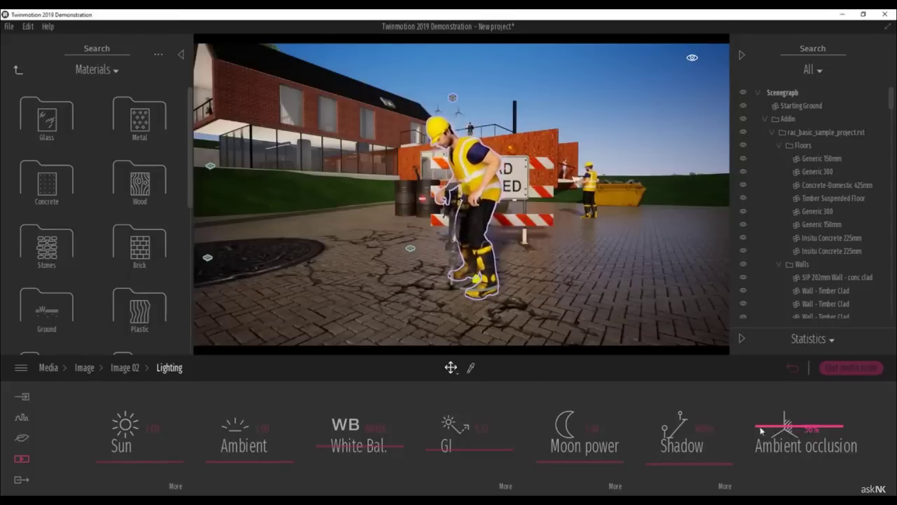
Set the shadow distance to 242 m and check the shadows around the road works.
shift+middle_drag(558, 291, 676, 284)
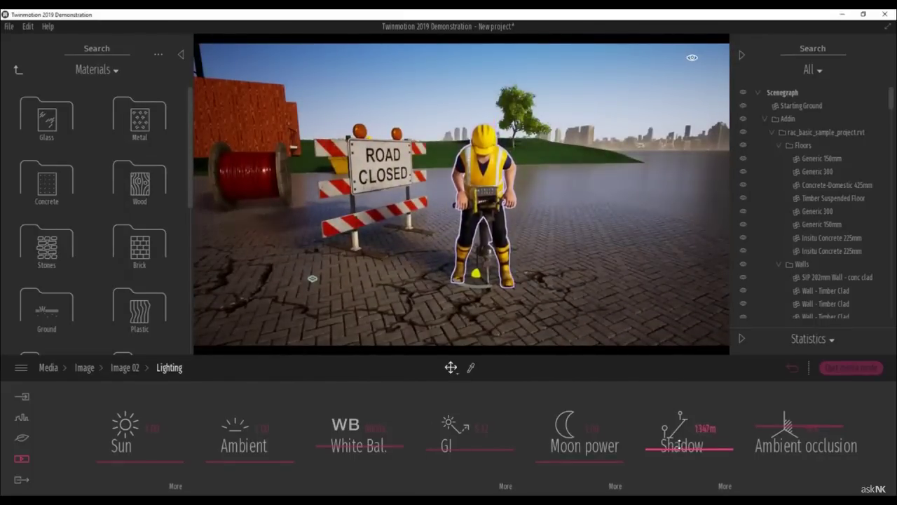
drag(678, 440, 686, 465)
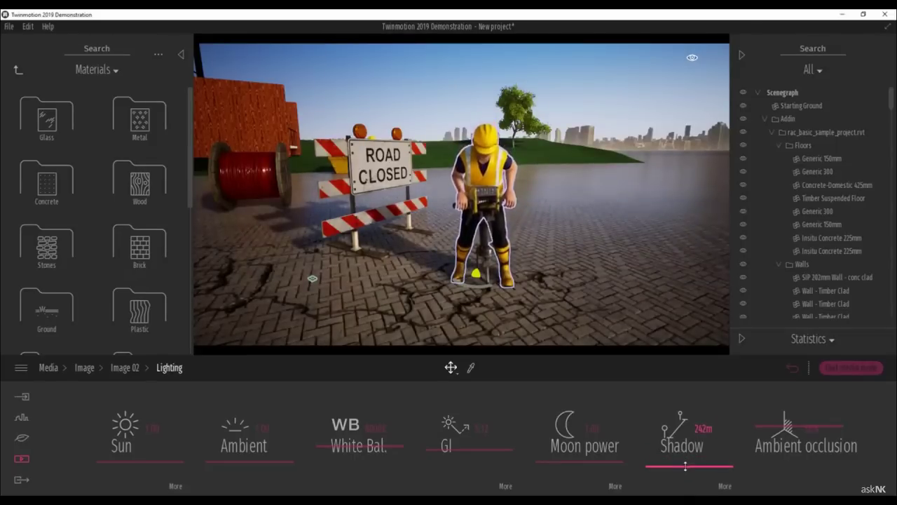
shift+middle_drag(520, 272, 270, 273)
shift+middle_drag(512, 288, 501, 288)
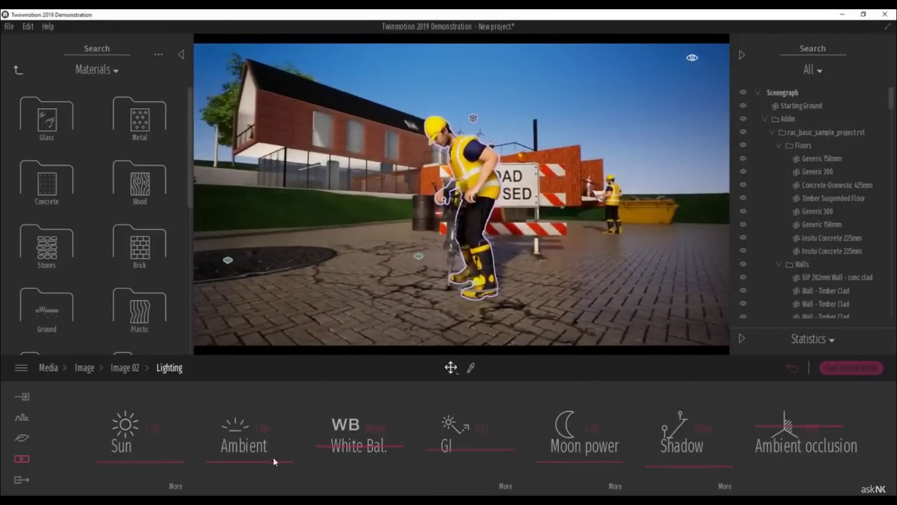
Raise the ambient light to 1.54 and the sun intensity to 1.29, checking the lighting around the road worker.
drag(266, 461, 274, 457)
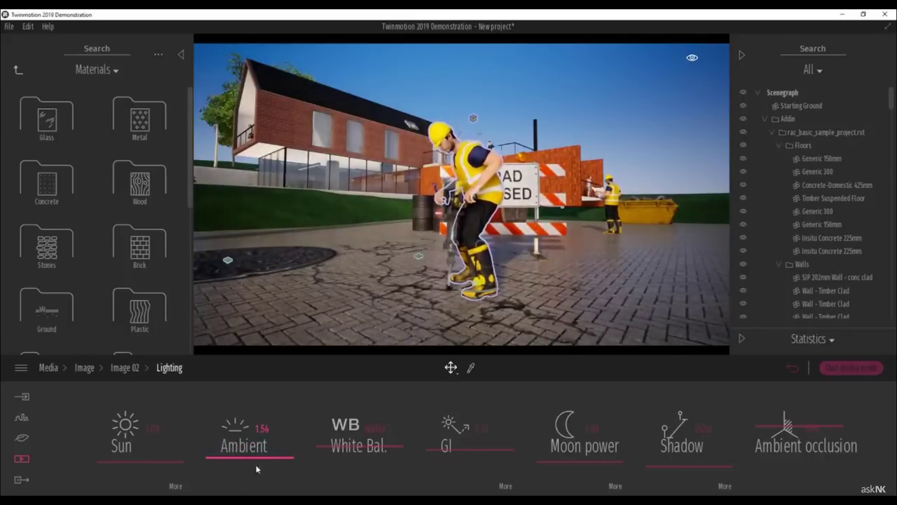
mouse_move(176, 465)
mouse_down()
mouse_move(173, 452)
mouse_move(179, 462)
mouse_up()
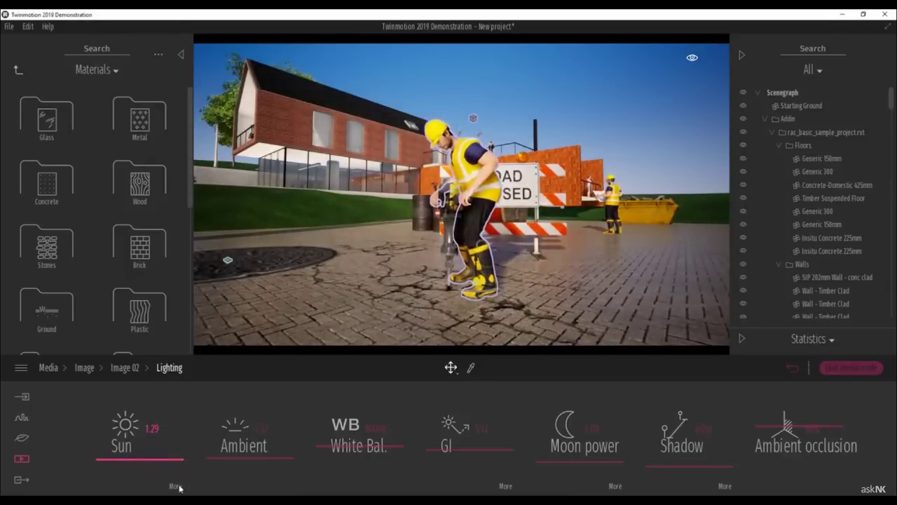
mouse_move(575, 265)
shift+middle_down()
mouse_move(413, 260)
mouse_move(585, 259)
shift+middle_up()
middle_drag(449, 218, 649, 280)
middle_drag(550, 281, 575, 266)
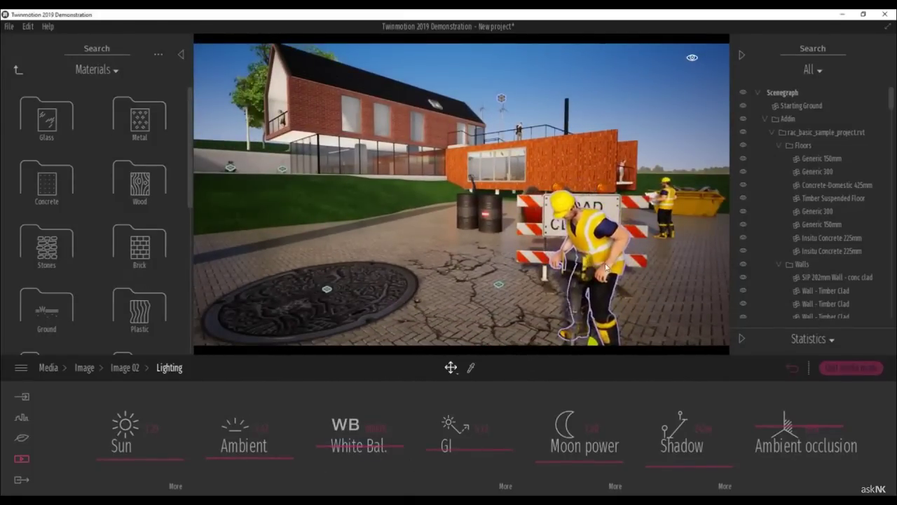
shift+middle_drag(587, 260, 579, 306)
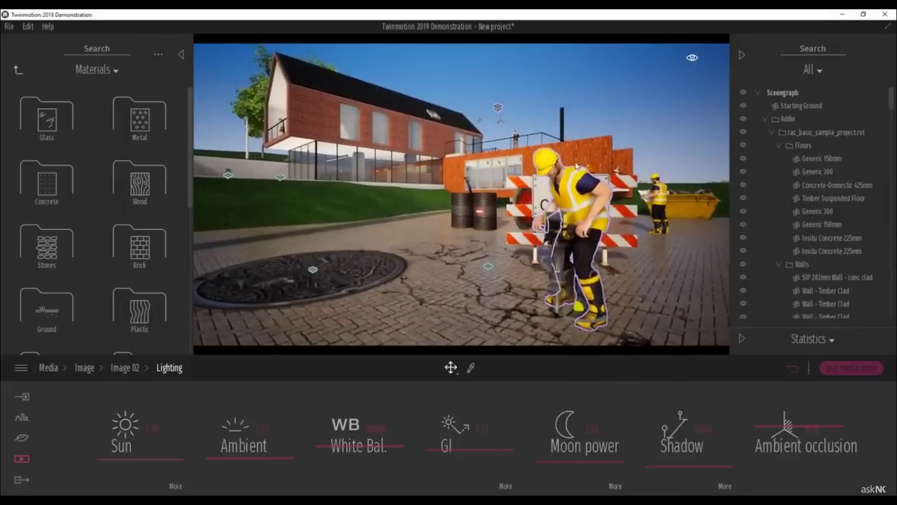
shift+middle_drag(640, 251, 532, 251)
shift+drag(533, 252, 663, 233)
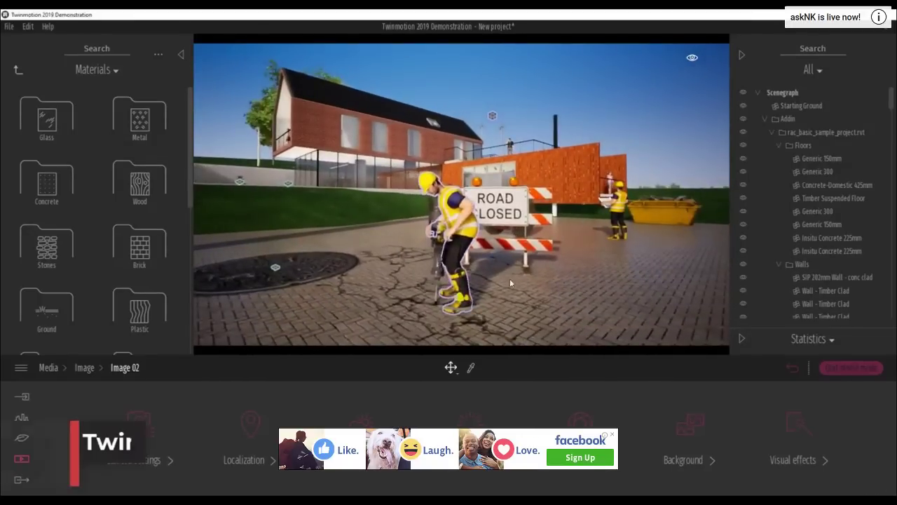
Open the color gradient settings in Image 02's visual effects and try a higher contrast.
click(797, 426)
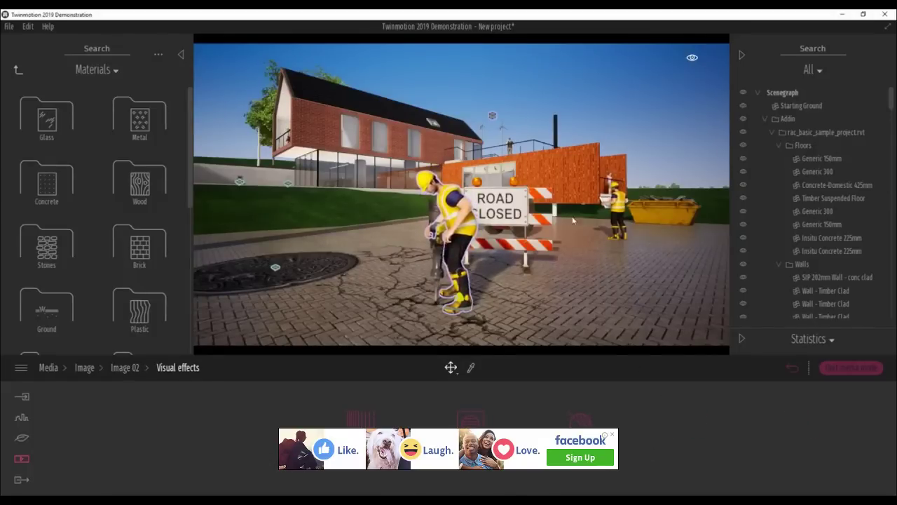
shift+middle_drag(573, 220, 588, 287)
shift+middle_drag(531, 293, 522, 288)
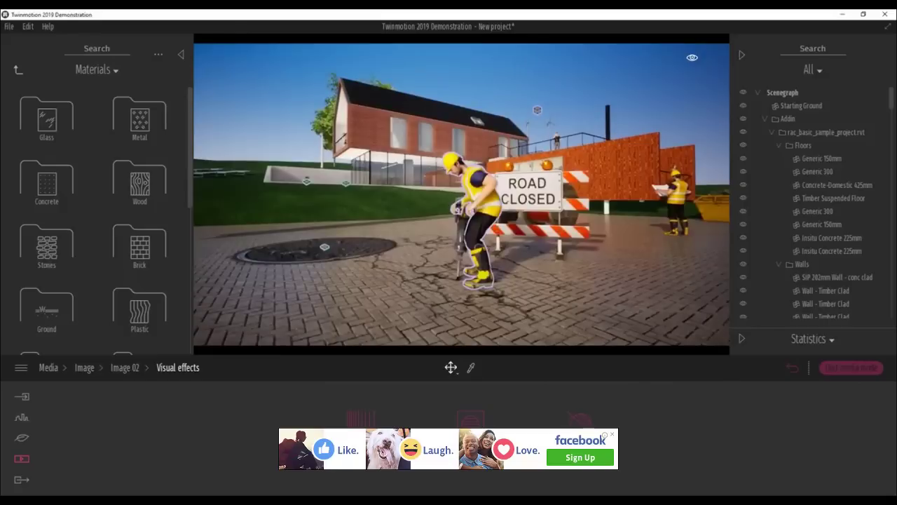
click(362, 452)
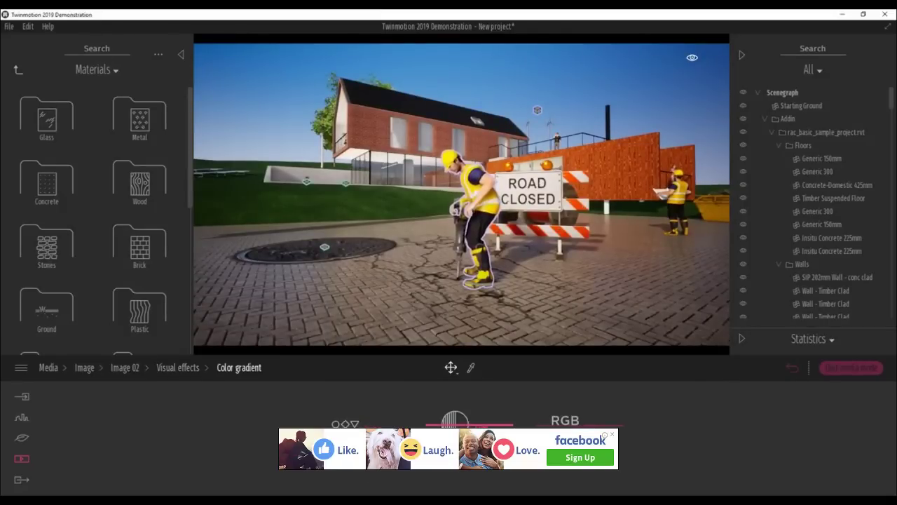
mouse_move(465, 426)
mouse_down()
mouse_move(465, 441)
mouse_move(467, 425)
mouse_up()
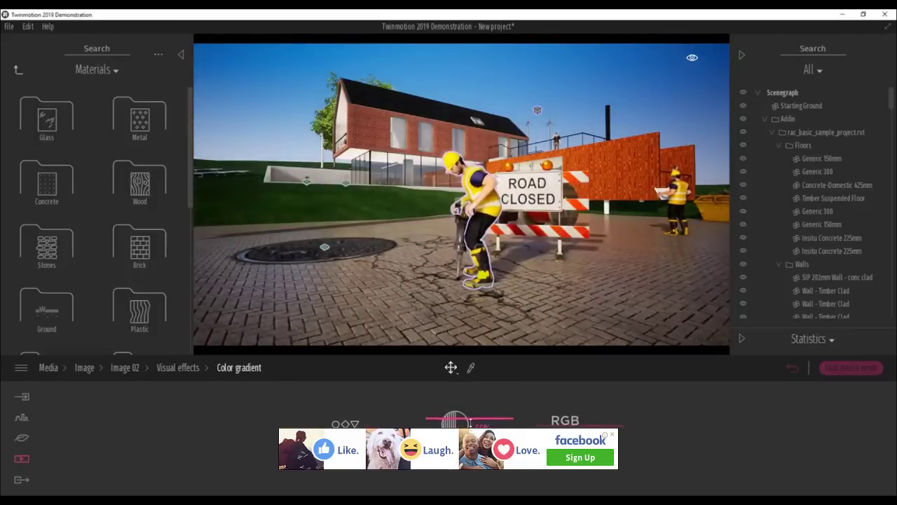
Try the Black and White Dark and Black and White 3 color gradients on the scene.
click(359, 430)
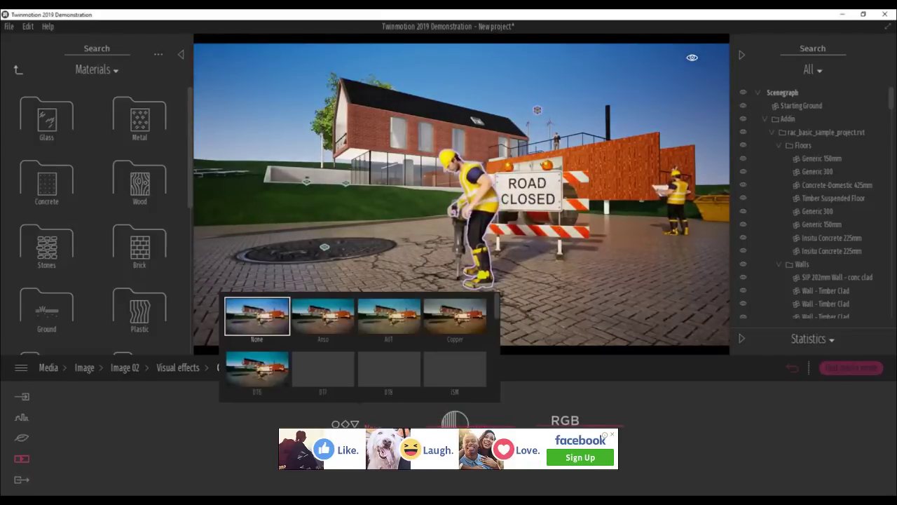
scroll(326, 324, down, 2)
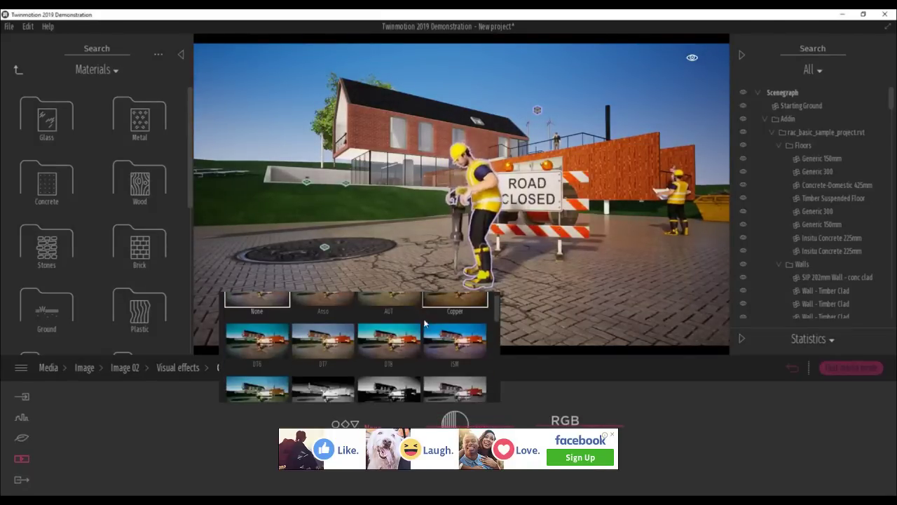
click(312, 328)
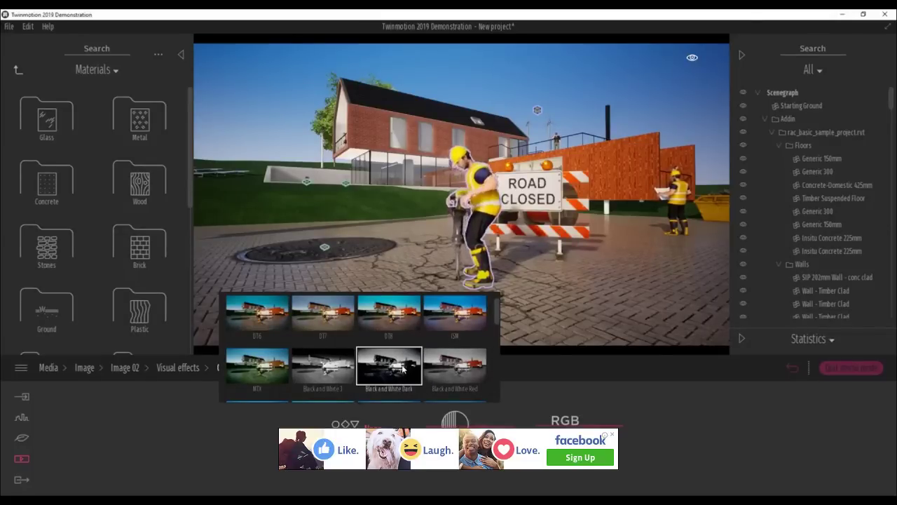
click(403, 369)
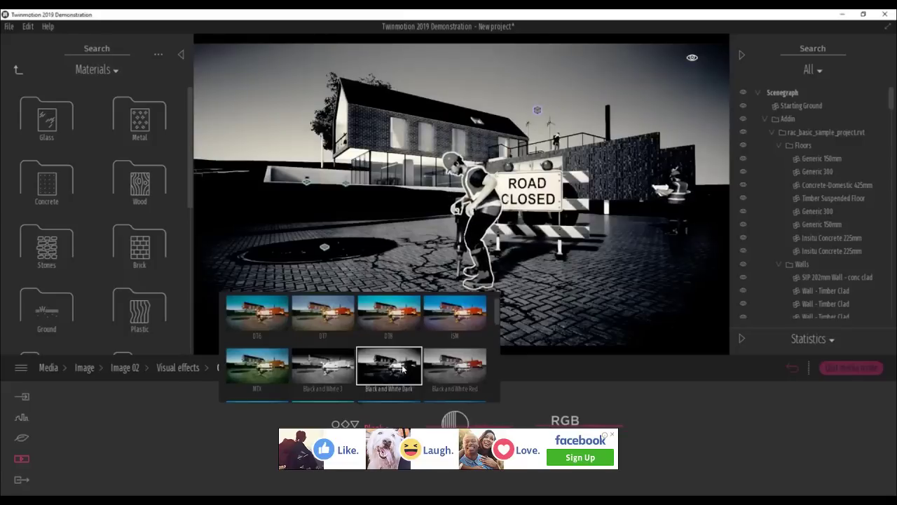
click(325, 372)
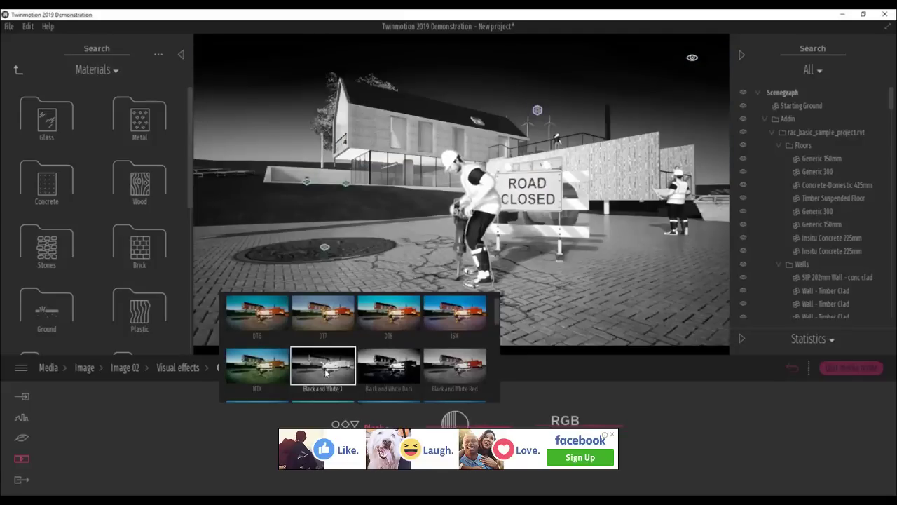
Try the Classy, Cine 12, Hip 11 and Invert Black and White color gradients on the scene.
scroll(364, 372, down, 5)
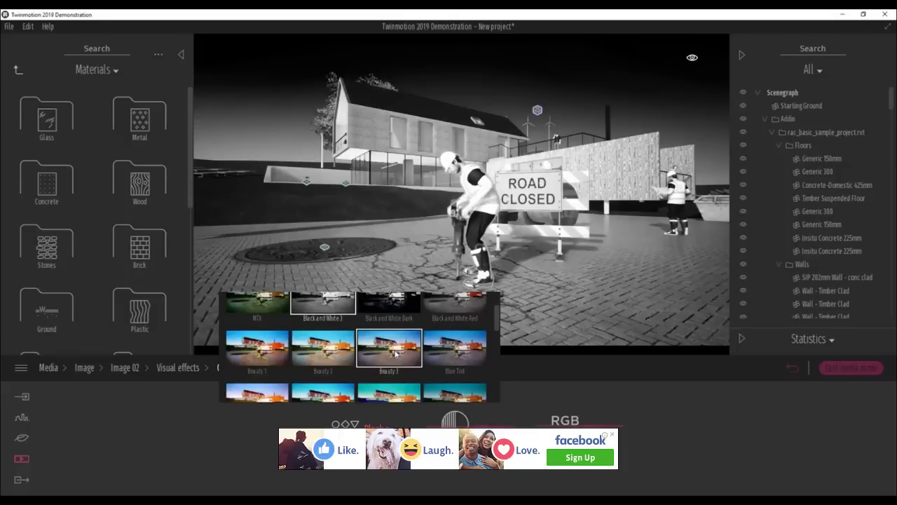
scroll(396, 354, down, 1)
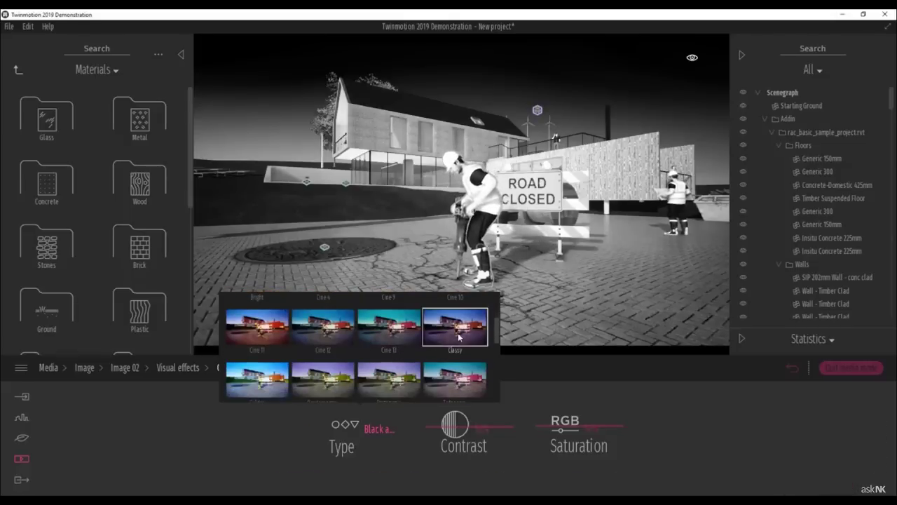
click(459, 337)
click(319, 340)
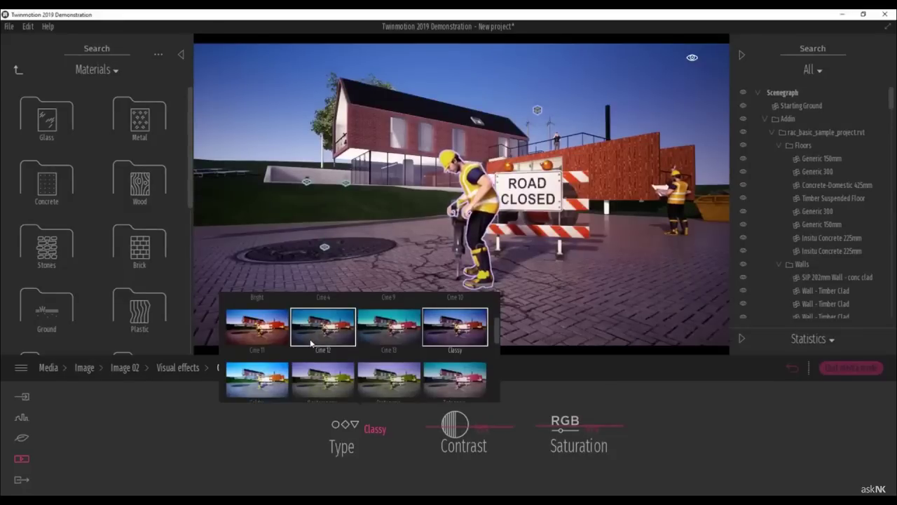
scroll(429, 342, down, 5)
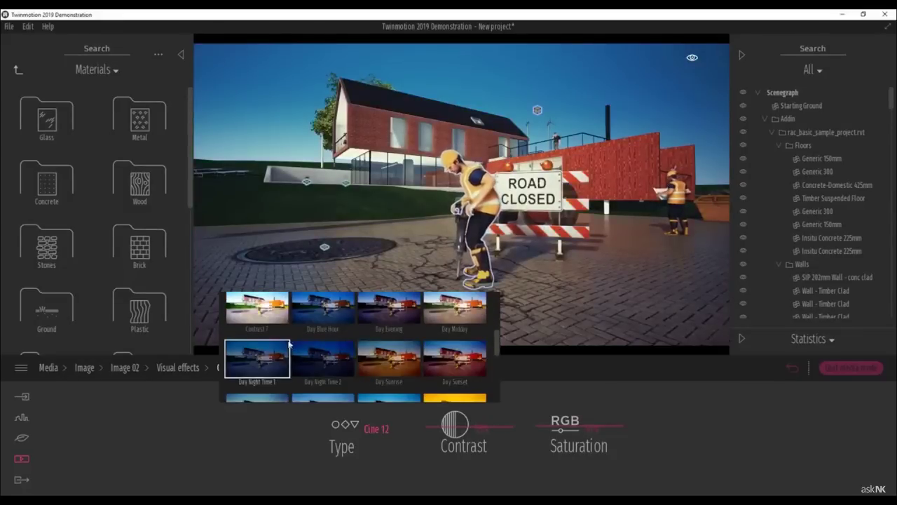
click(392, 368)
scroll(391, 337, down, 3)
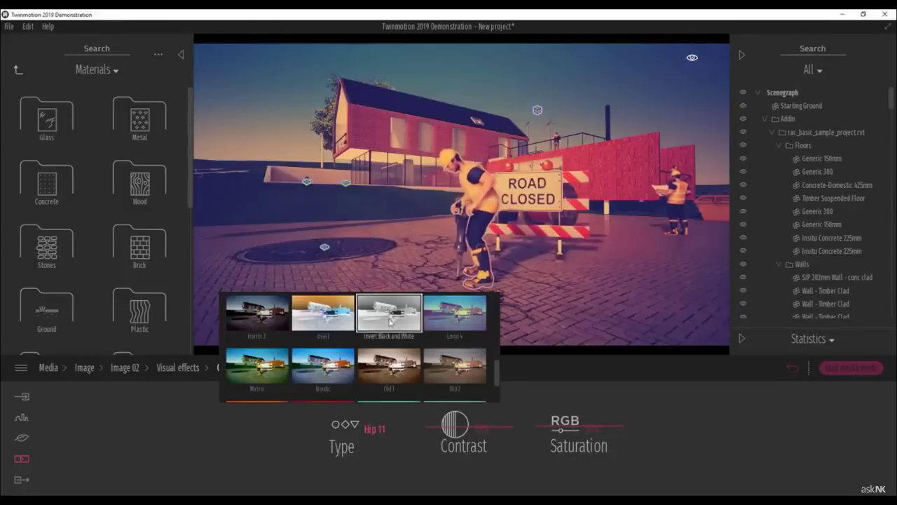
click(390, 315)
Reset the color gradient type to None and return to the visual effects overview.
scroll(401, 350, up, 5)
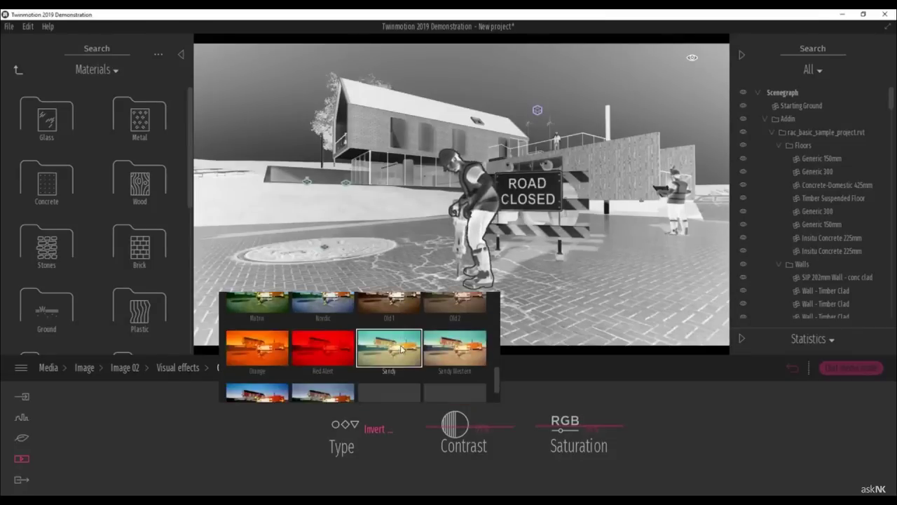
scroll(390, 363, up, 6)
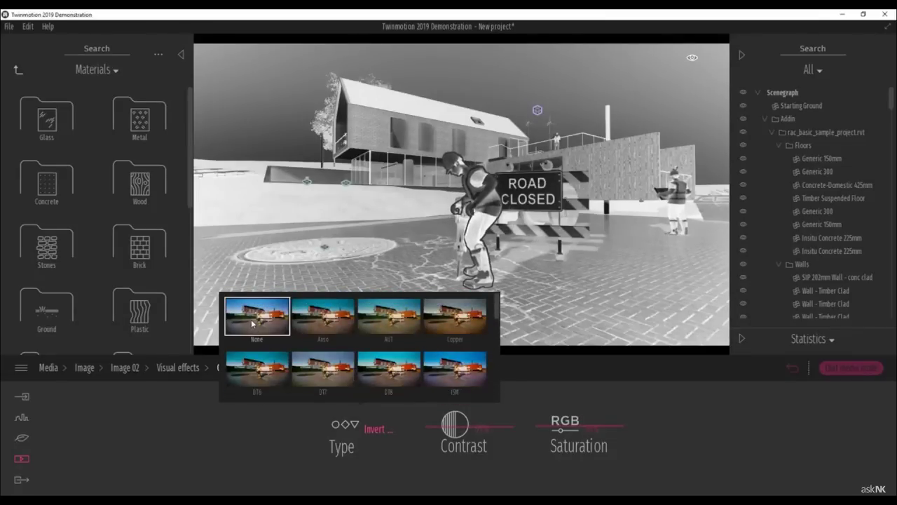
click(257, 316)
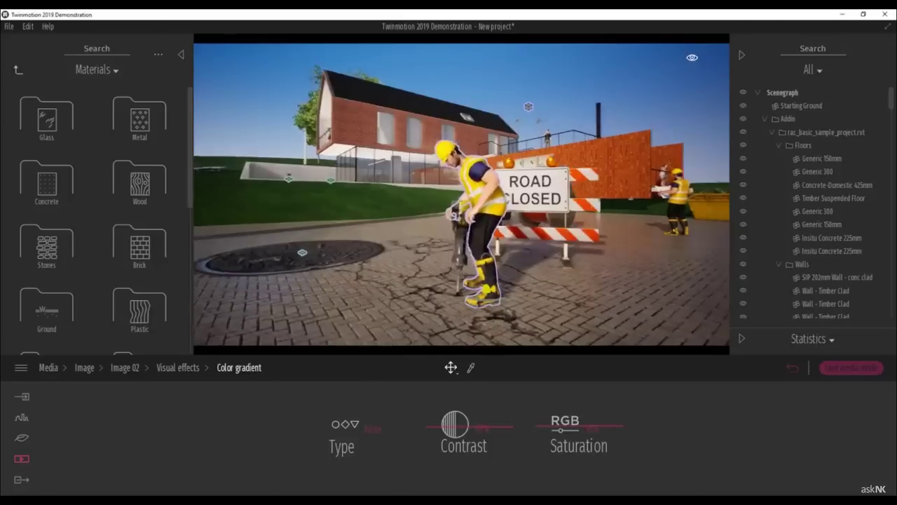
shift+middle_drag(480, 210, 522, 210)
click(178, 368)
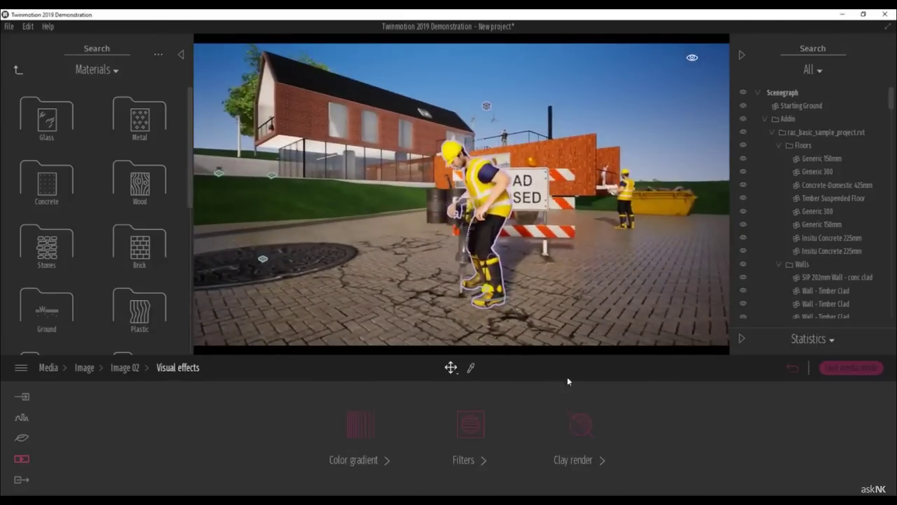
Open the filter settings and try the 8-Bit, Ballpoint Pen and Blueprint 1 filters on the scene.
click(470, 425)
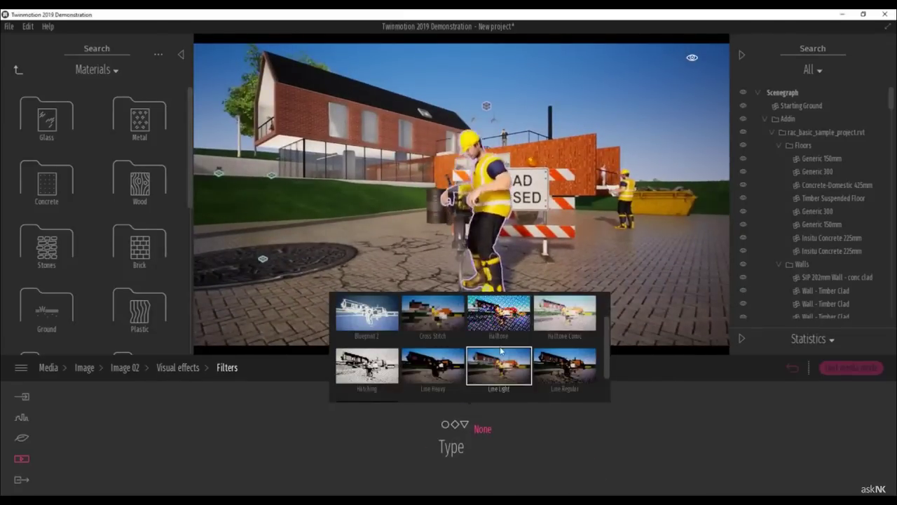
scroll(502, 352, up, 3)
click(433, 331)
shift+middle_drag(449, 231, 281, 217)
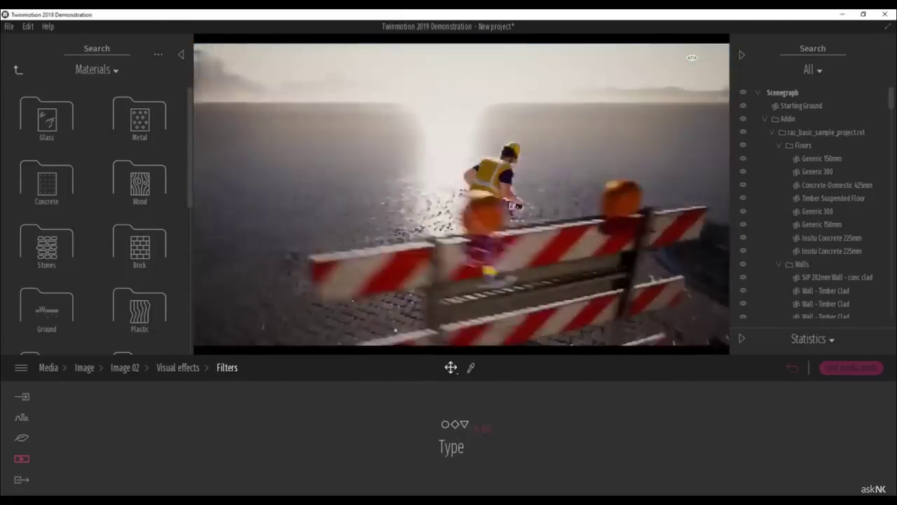
click(481, 430)
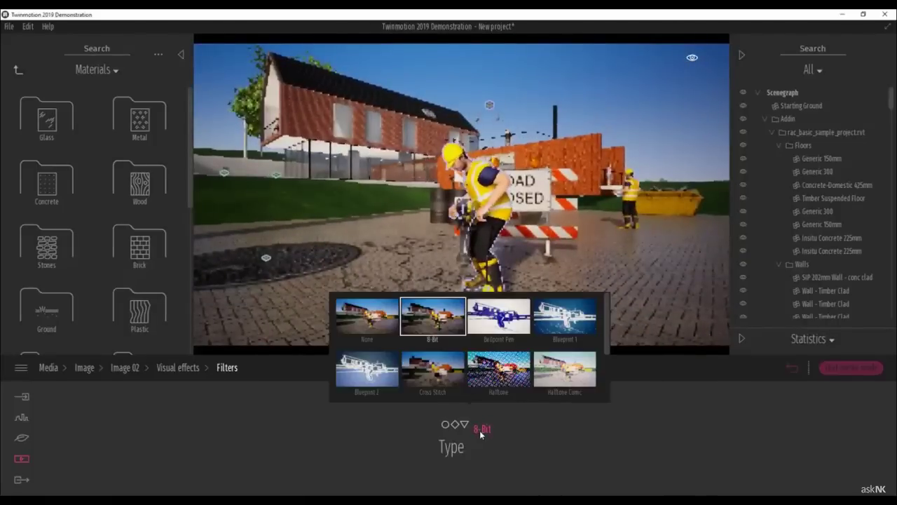
click(498, 317)
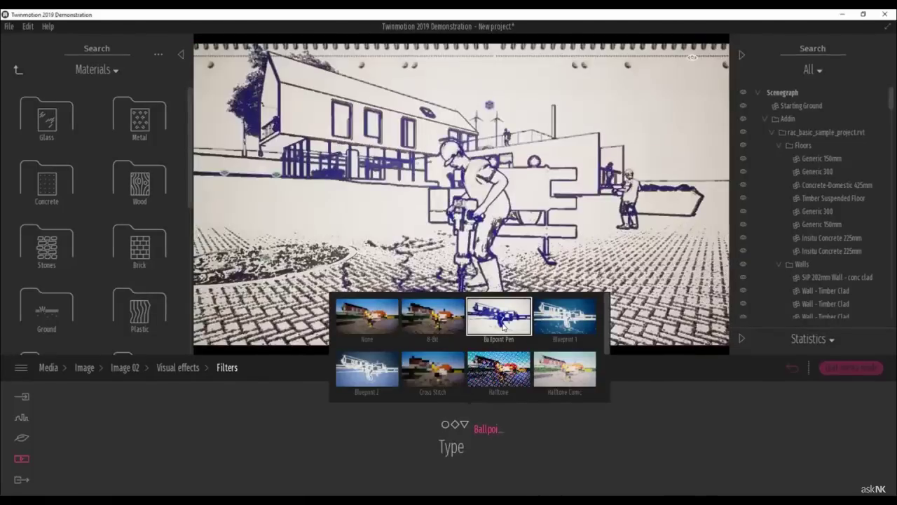
click(556, 327)
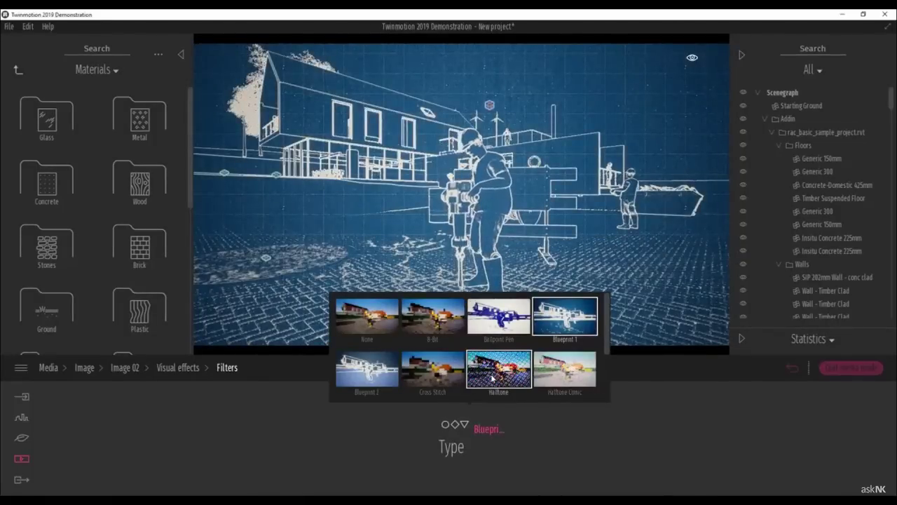
Try the Blueprint 2 and SciFi filters, reset the filter to None and return to the visual effects overview.
scroll(424, 373, down, 2)
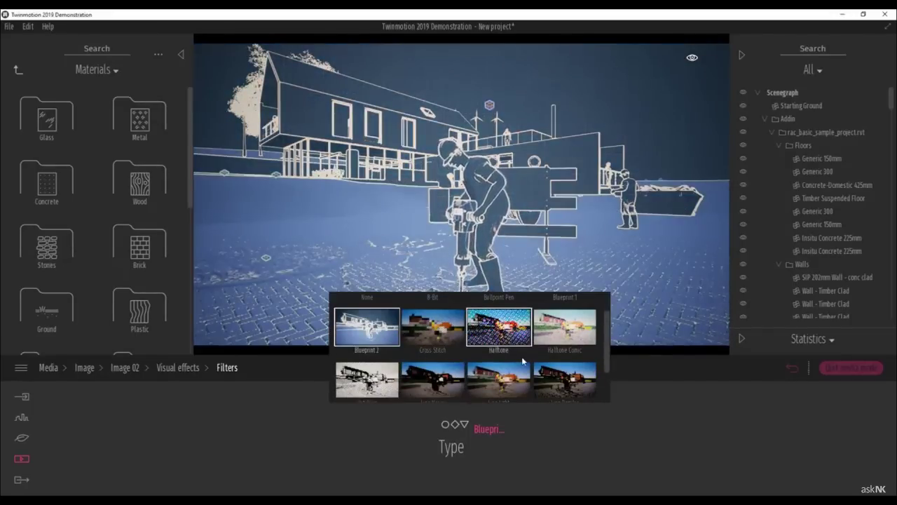
scroll(521, 356, down, 2)
click(388, 365)
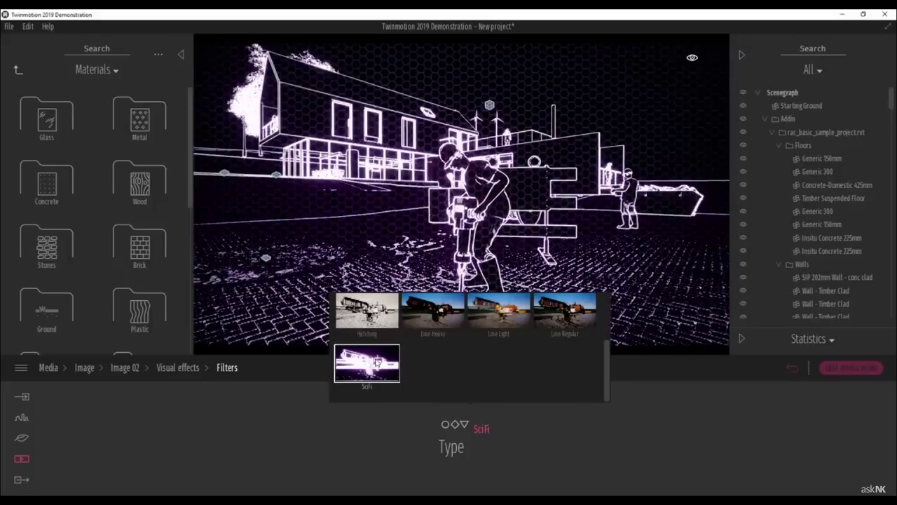
scroll(482, 379, up, 2)
scroll(490, 380, up, 2)
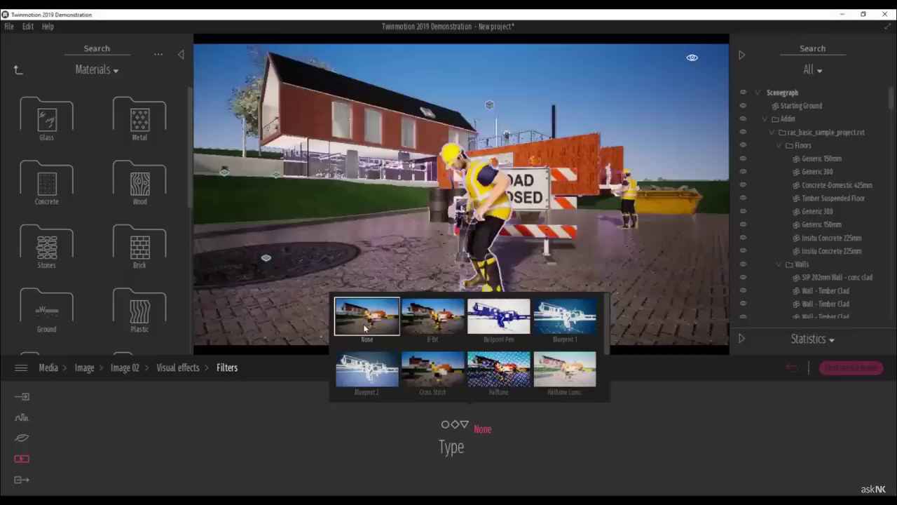
click(365, 328)
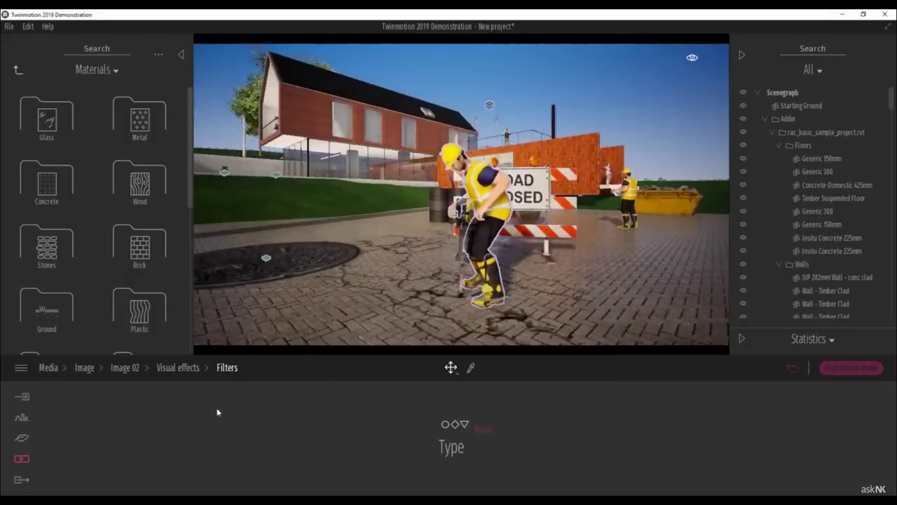
click(178, 367)
Place a Break 01 car from the vehicle library on the paving beside the road works.
shift+middle_drag(545, 265, 454, 284)
scroll(546, 266, down, 3)
scroll(545, 266, down, 2)
scroll(527, 251, up, 4)
right_drag(537, 240, 534, 247)
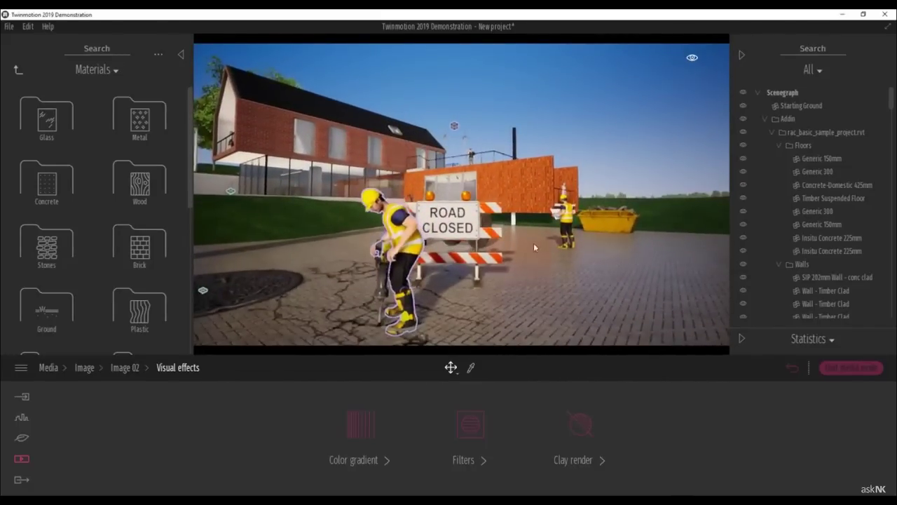
click(18, 71)
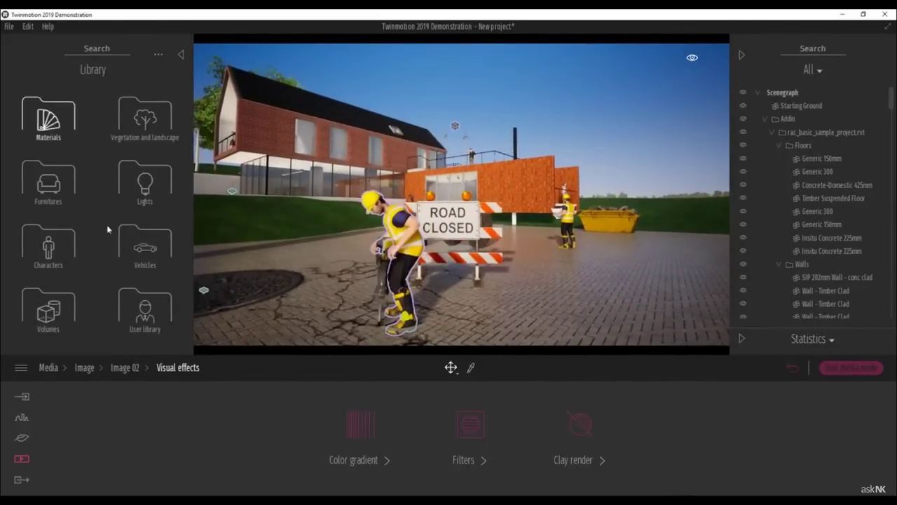
click(143, 244)
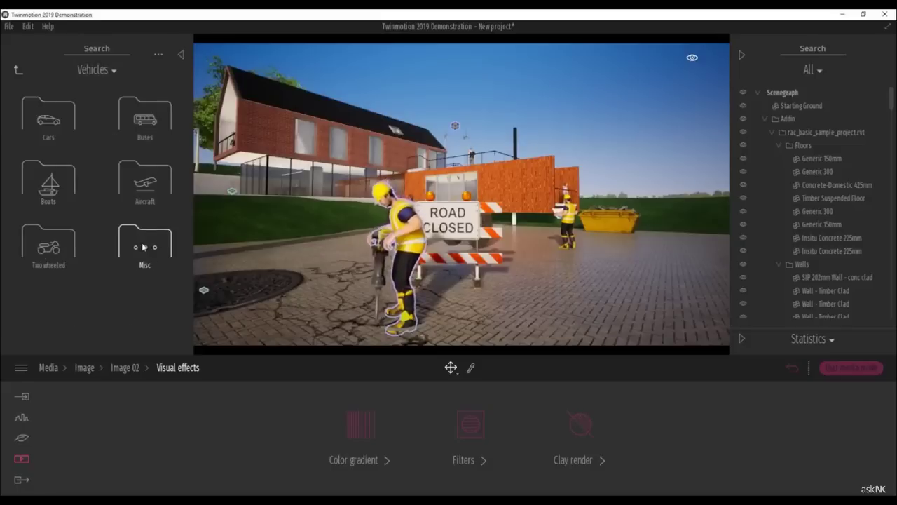
click(49, 112)
drag(71, 104, 694, 259)
Copy the Break 01 car sideways as 2 instances spaced 2.87 m apart to form a row.
shift+middle_drag(554, 274, 608, 226)
scroll(522, 264, down, 4)
scroll(522, 264, down, 3)
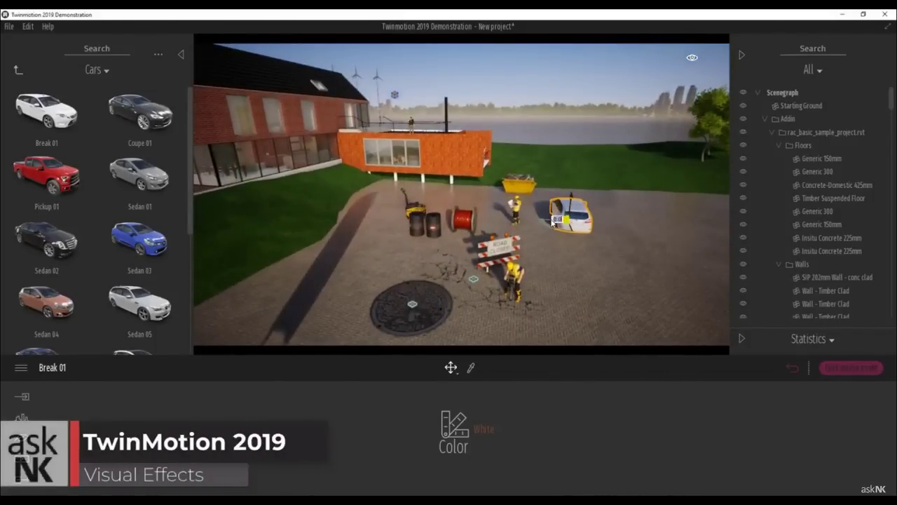
alt+drag(556, 221, 609, 223)
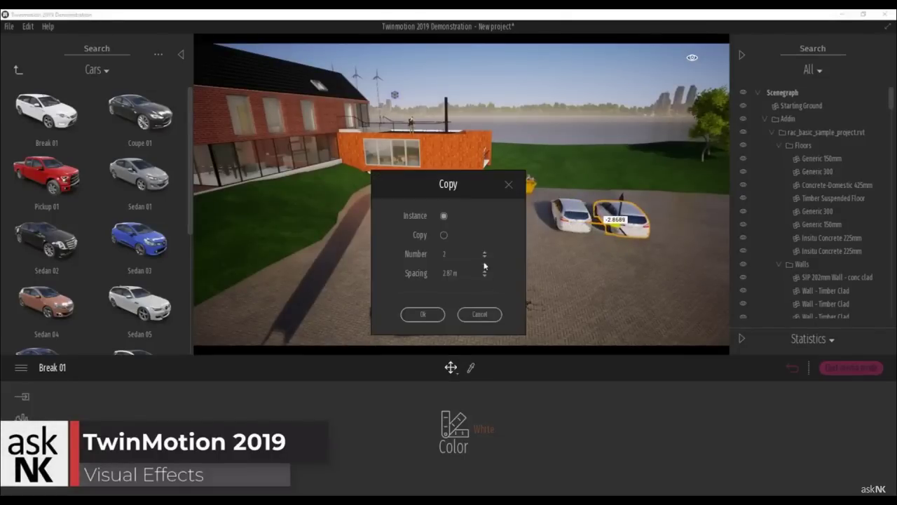
click(436, 314)
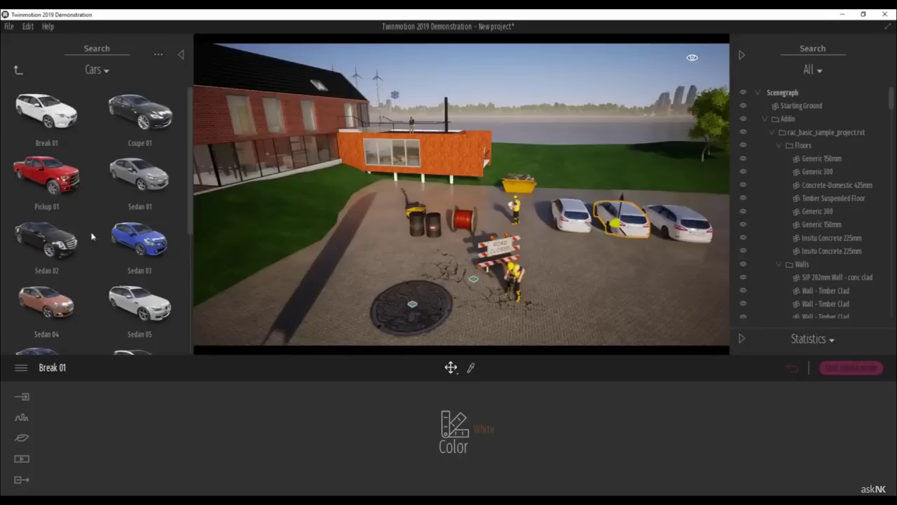
Add a Pickup 01 and position it at the far end of the row of parked cars.
drag(79, 183, 662, 295)
right_drag(575, 256, 610, 270)
drag(515, 287, 595, 212)
Try Orange on the middle Break 01 car, and finally set its color to Blue.
click(476, 208)
click(484, 429)
click(461, 366)
click(485, 428)
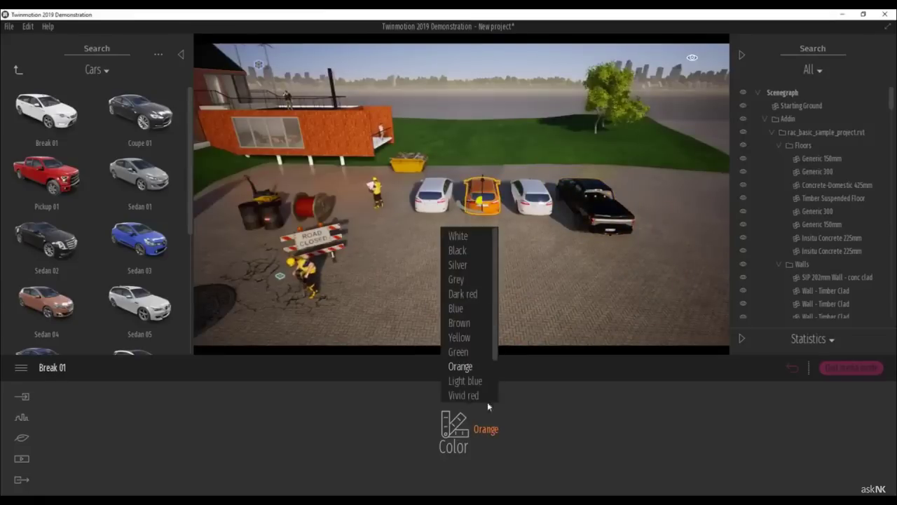
scroll(465, 358, down, 3)
scroll(463, 336, up, 3)
click(460, 309)
Recolor the Break 01 car next to the pickup red.
click(530, 204)
click(483, 429)
scroll(477, 350, down, 3)
click(471, 335)
Reframe the view with the parked cars in front of the house and road works, and open the saved images.
shift+middle_drag(526, 210, 11, 471)
click(22, 458)
click(302, 431)
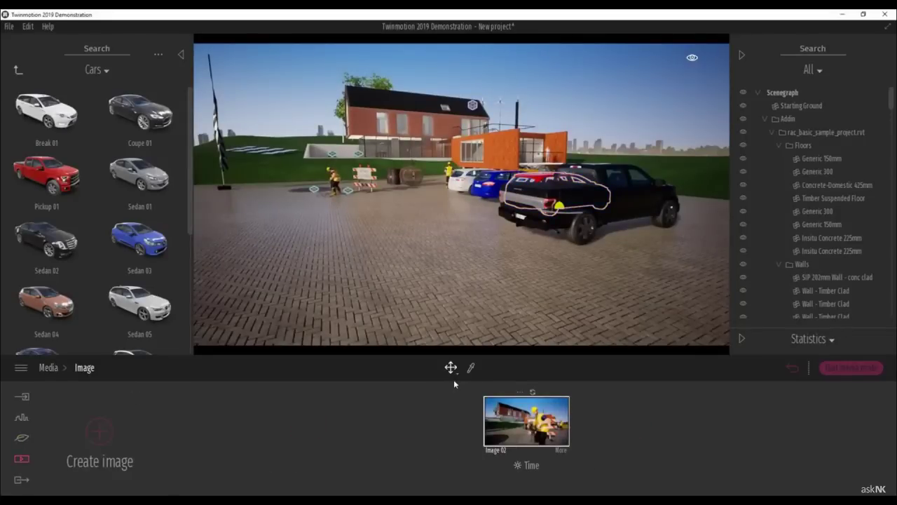
Create an image from the current view of the parked cars and enable its Clay render effect.
click(99, 431)
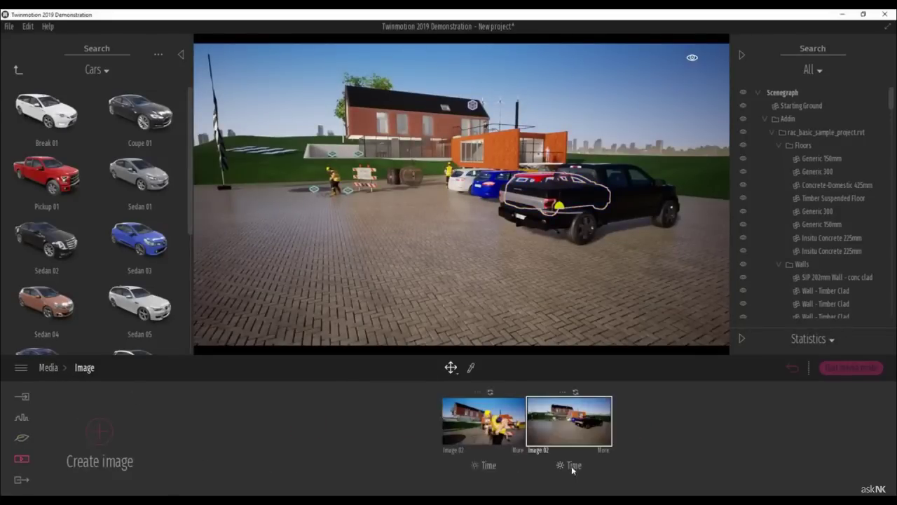
click(606, 452)
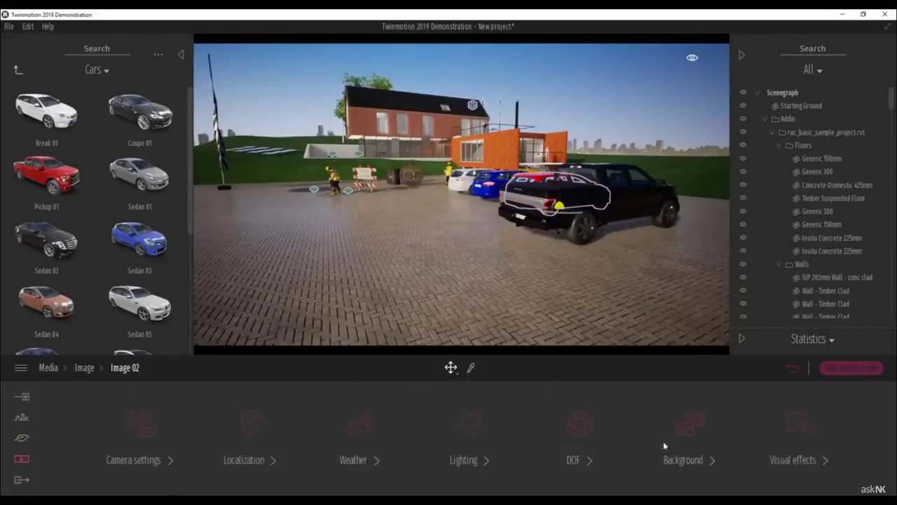
click(810, 462)
click(585, 461)
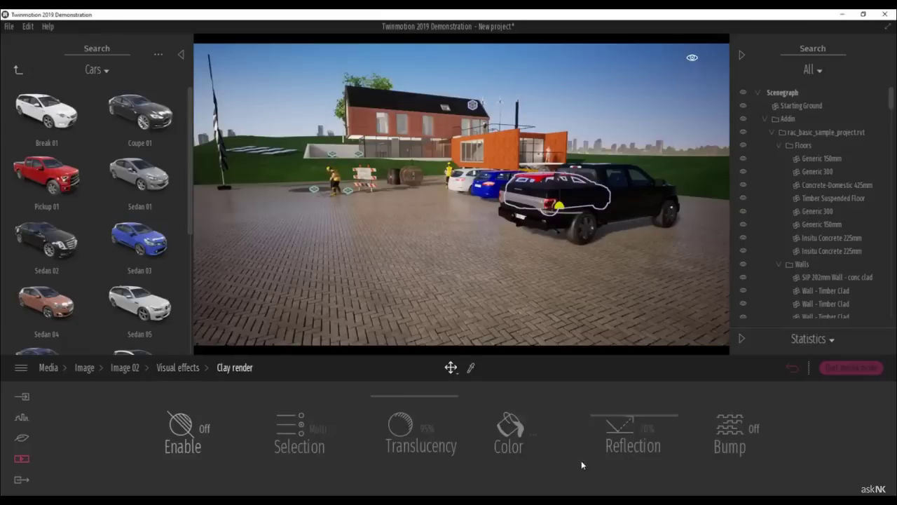
click(204, 429)
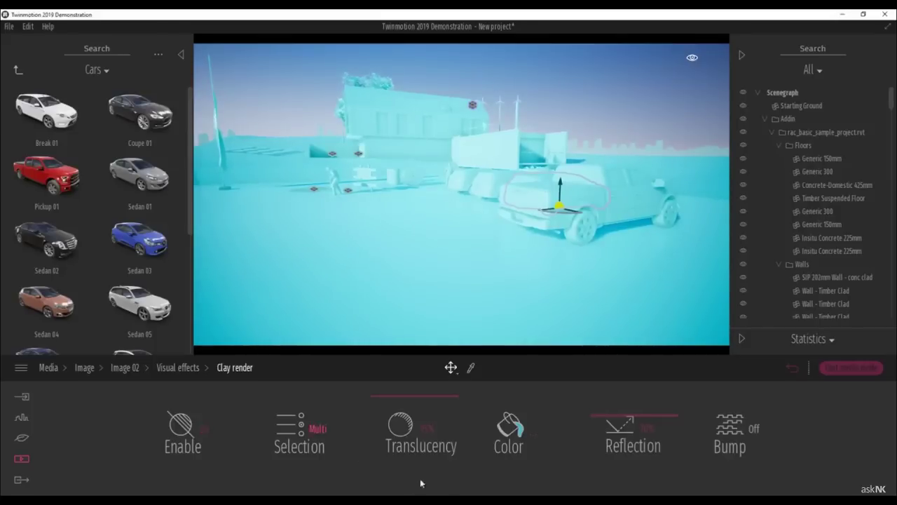
Change the clay render color to a near-neutral light gray.
click(512, 429)
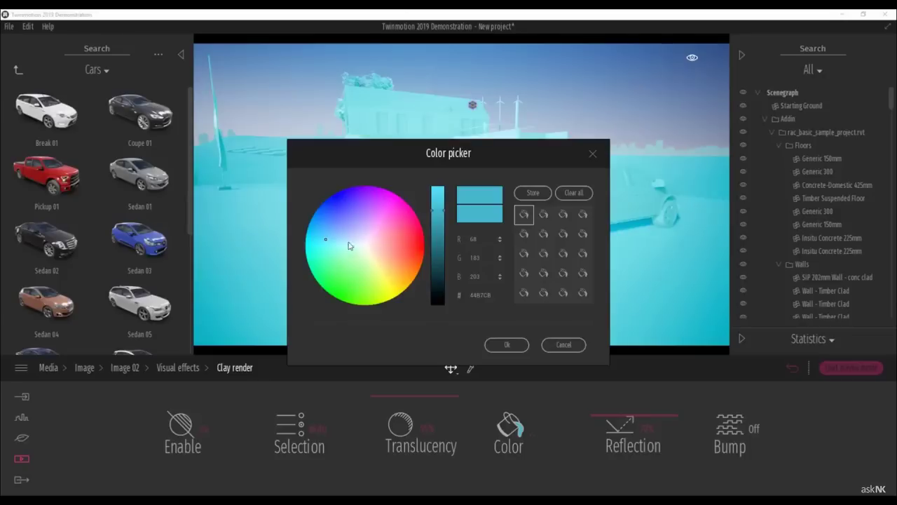
click(360, 248)
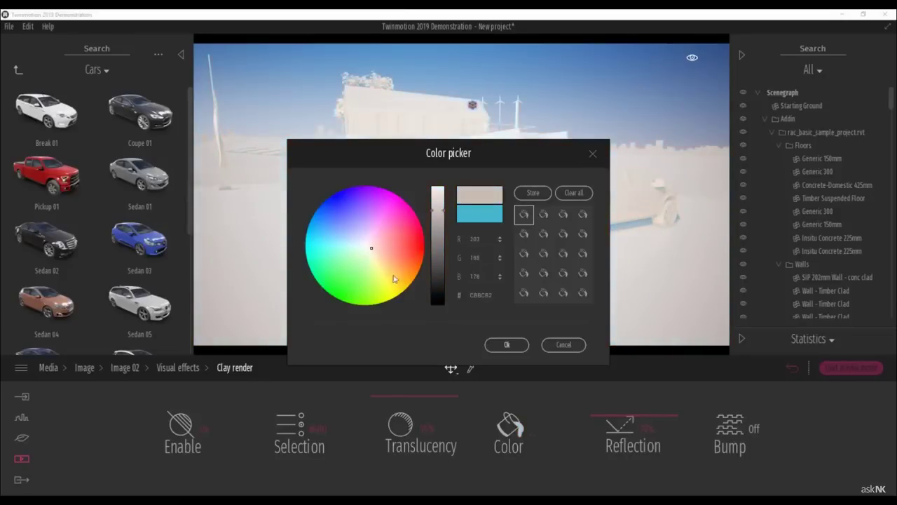
drag(369, 251, 363, 248)
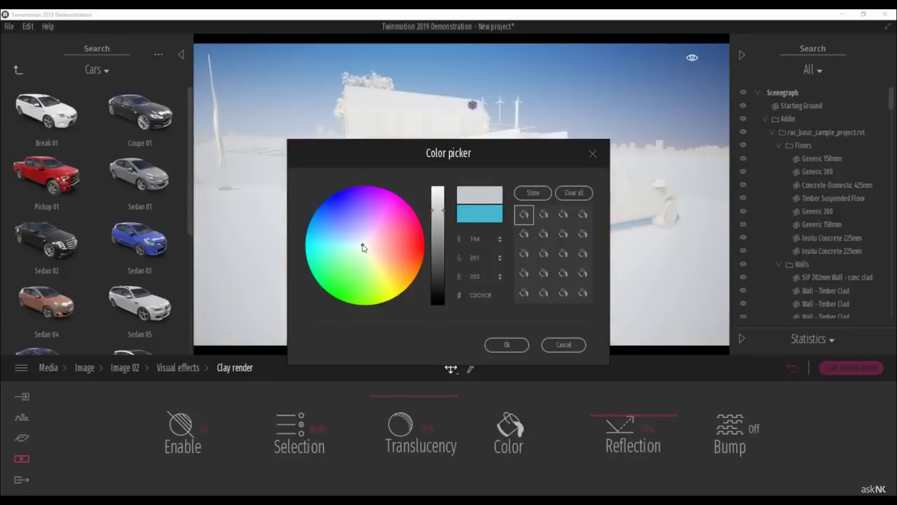
click(496, 344)
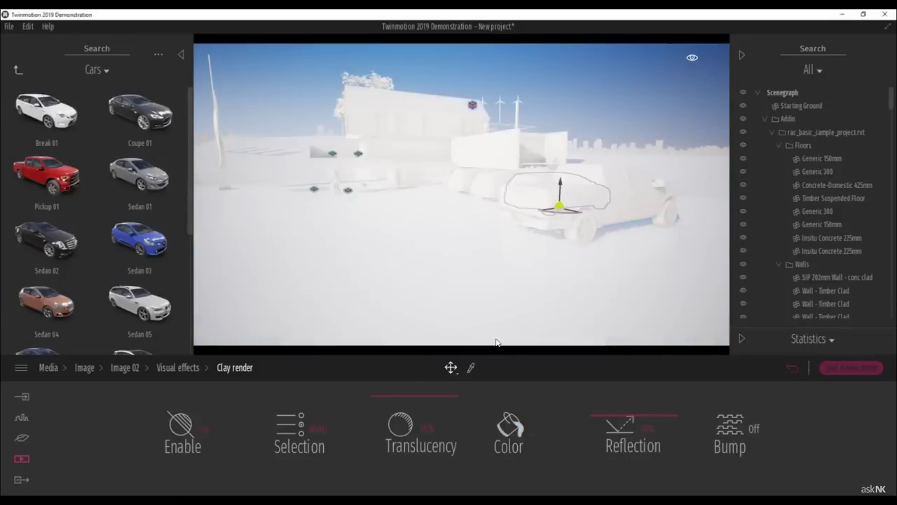
Limit the clay render to Vehicles by excluding Glass, Landscape, Vegetation, Water, Characters, Items and Others.
click(321, 429)
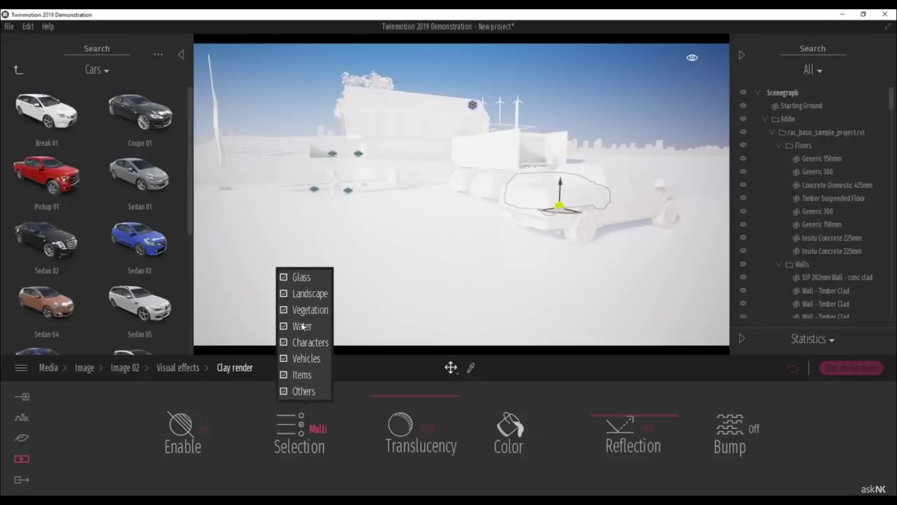
click(284, 278)
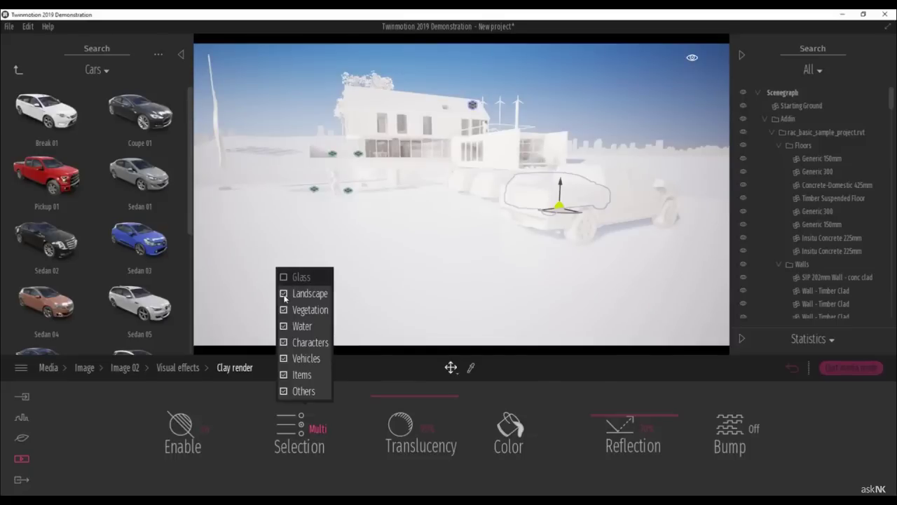
click(284, 294)
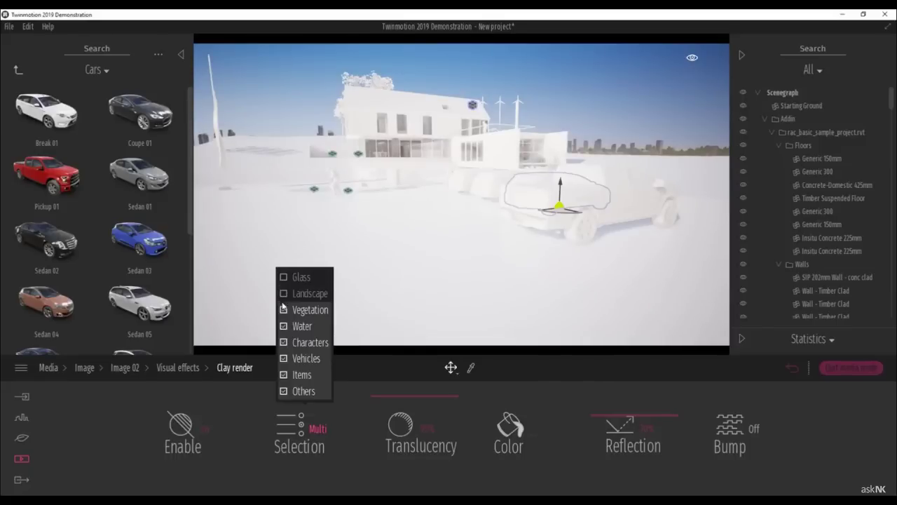
click(284, 326)
click(283, 343)
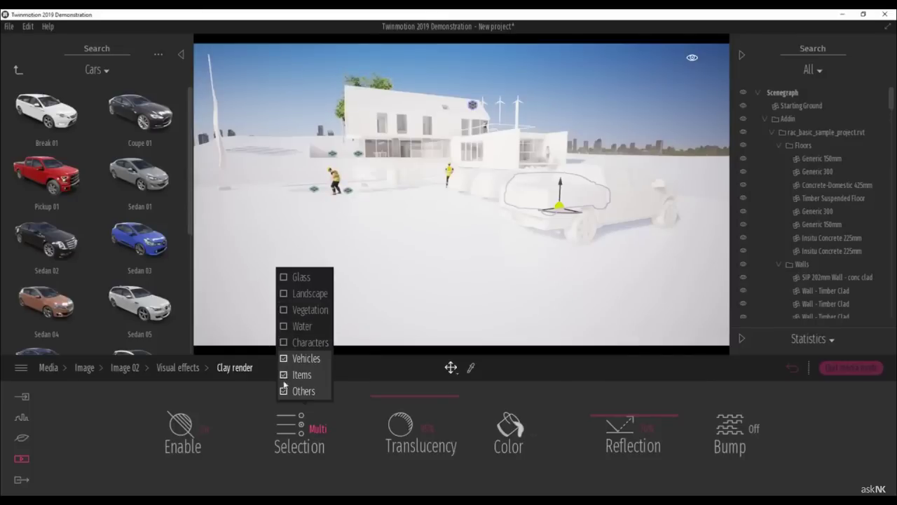
click(284, 374)
click(284, 391)
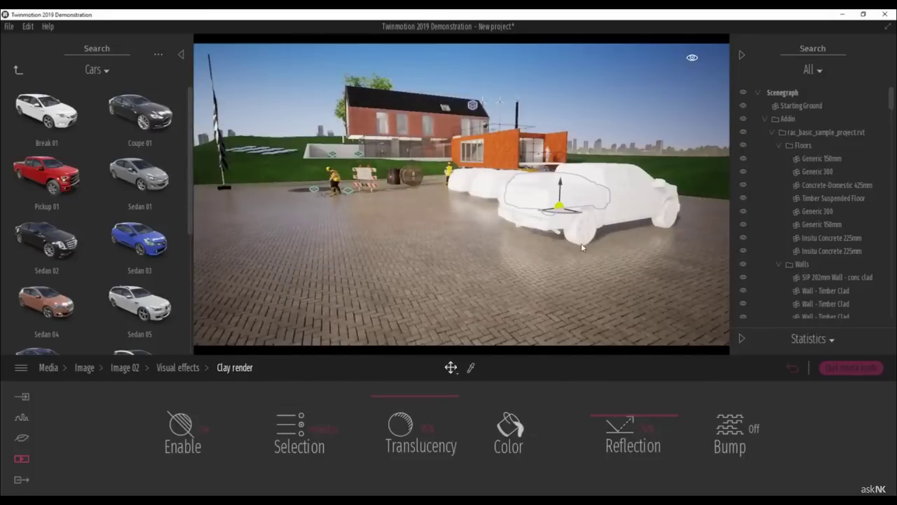
shift+middle_drag(582, 247, 492, 226)
Switch the clay render selection to Characters only.
click(334, 434)
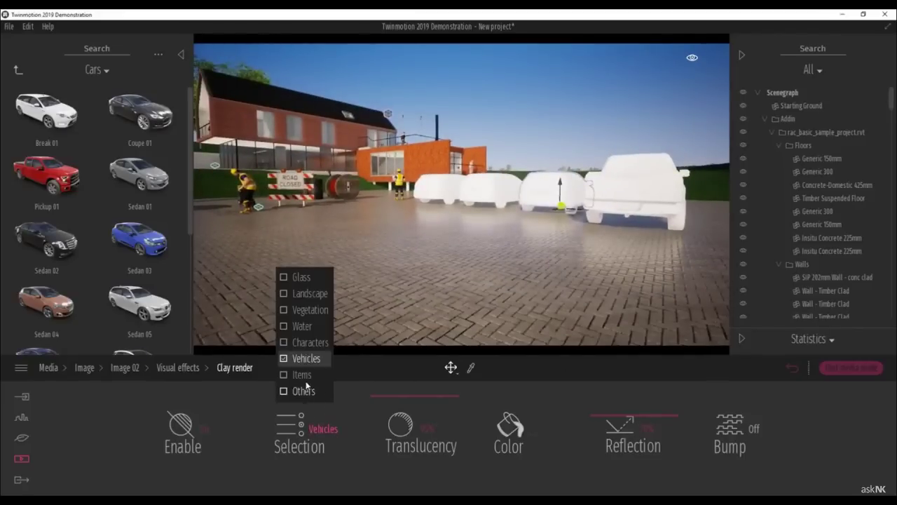
click(283, 358)
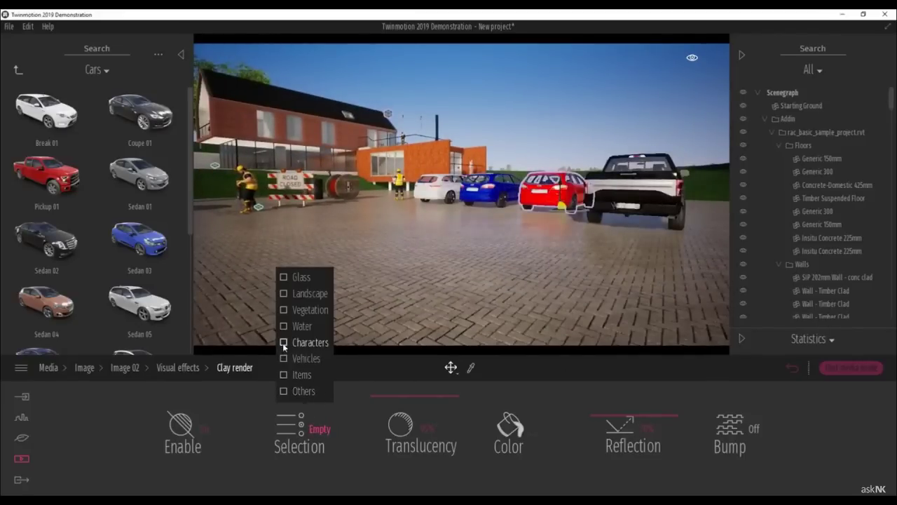
click(283, 343)
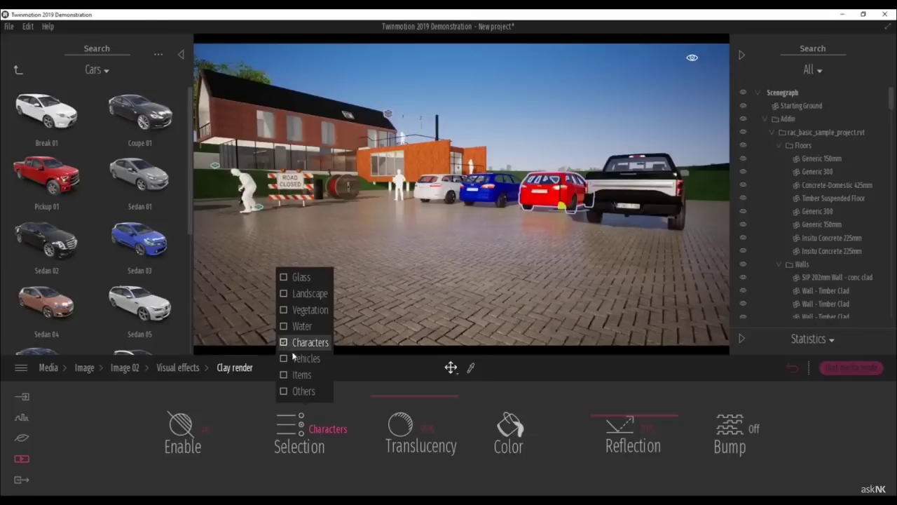
Include Vehicles alongside Characters in the clay render and inspect the effect around the house.
shift+middle_drag(448, 232, 420, 252)
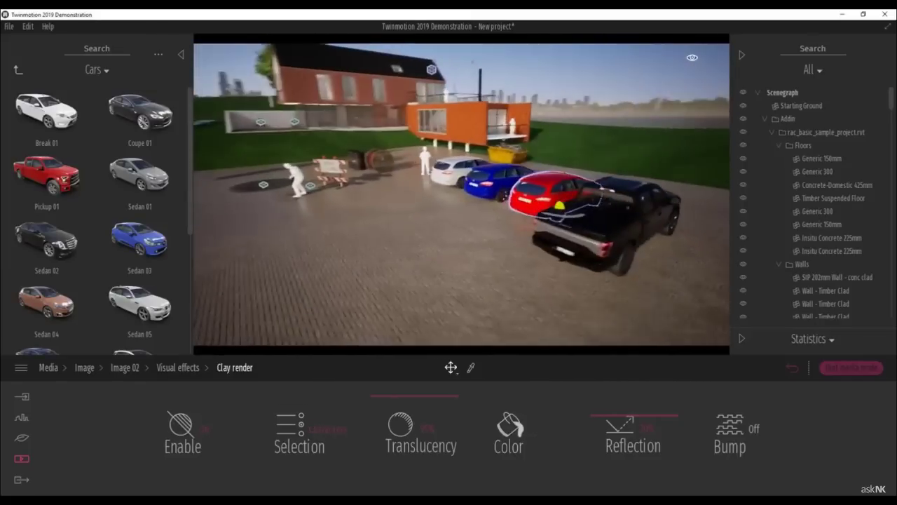
click(329, 429)
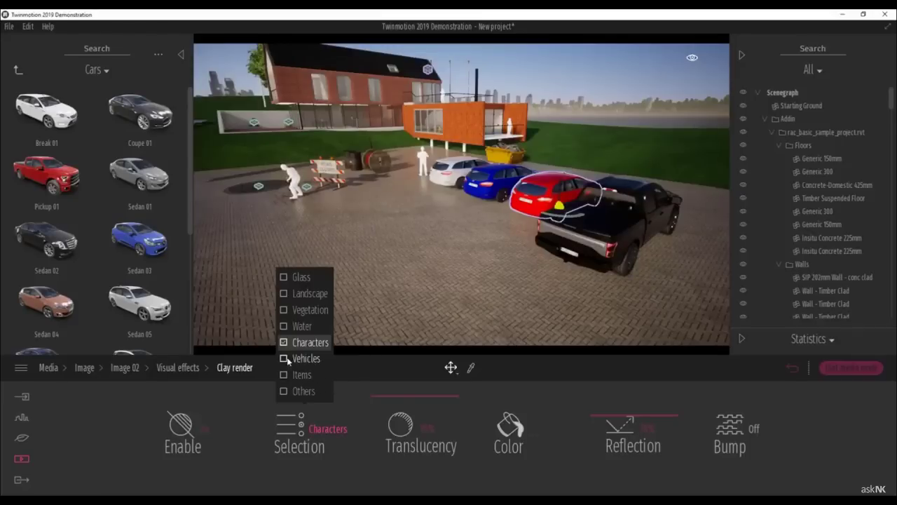
shift+middle_drag(472, 135, 422, 142)
scroll(326, 165, down, 5)
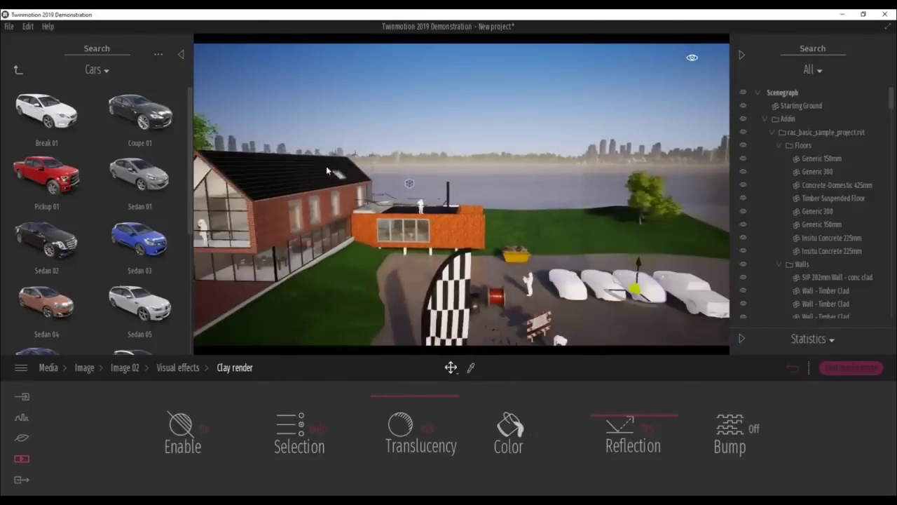
shift+middle_drag(509, 227, 578, 275)
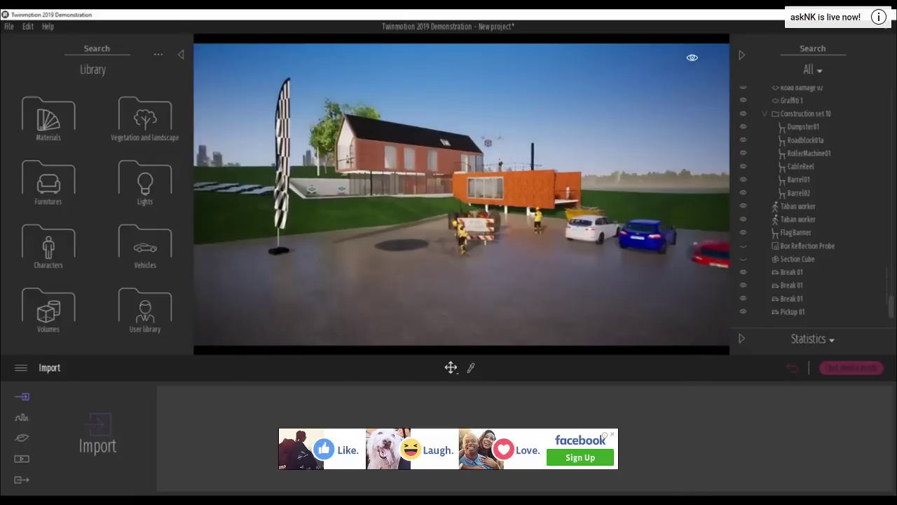
Open the Nature vegetation tools, frame the lawn beside the house and choose Grass 1 for painting.
click(23, 439)
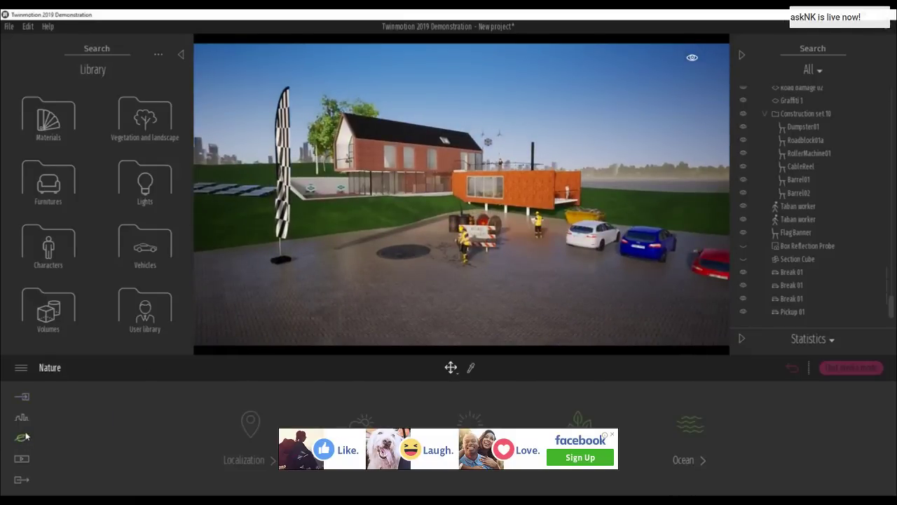
click(579, 421)
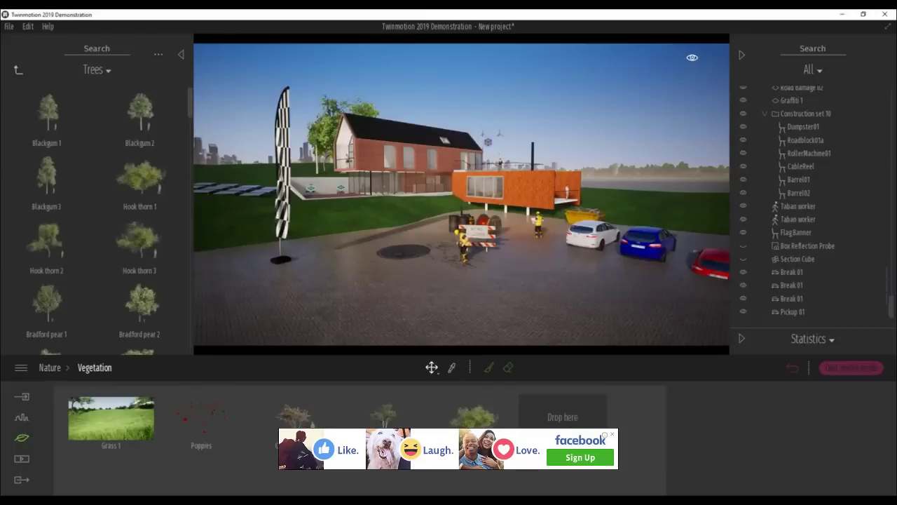
shift+middle_drag(412, 243, 469, 258)
mouse_move(470, 258)
right_down()
mouse_move(360, 255)
mouse_move(457, 256)
right_up()
middle_drag(513, 242, 501, 323)
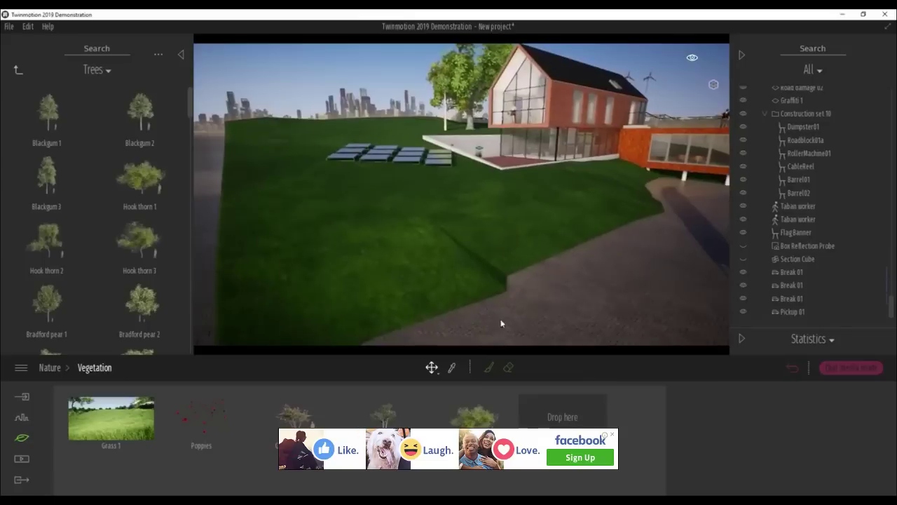
click(124, 435)
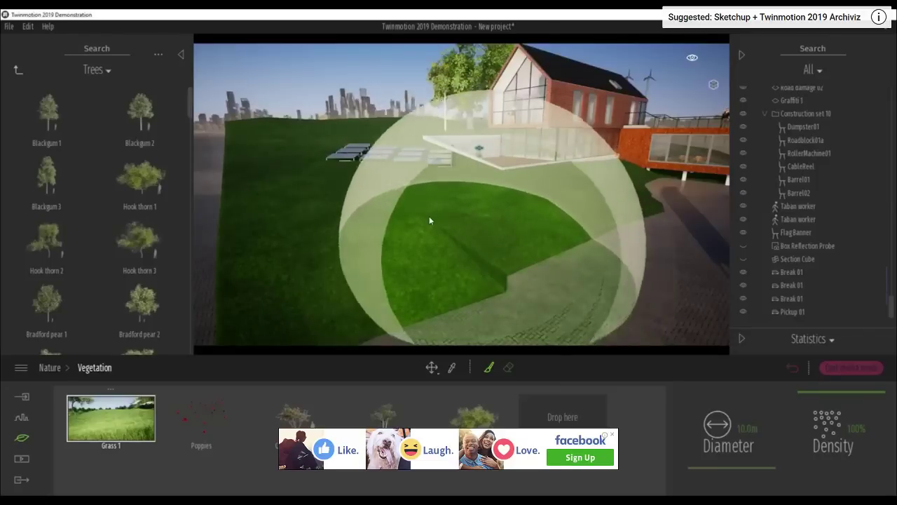
Set the brush diameter to 4.3 m and paint Grass 1 across the lawn in front of the solar panels.
scroll(449, 231, down, 3)
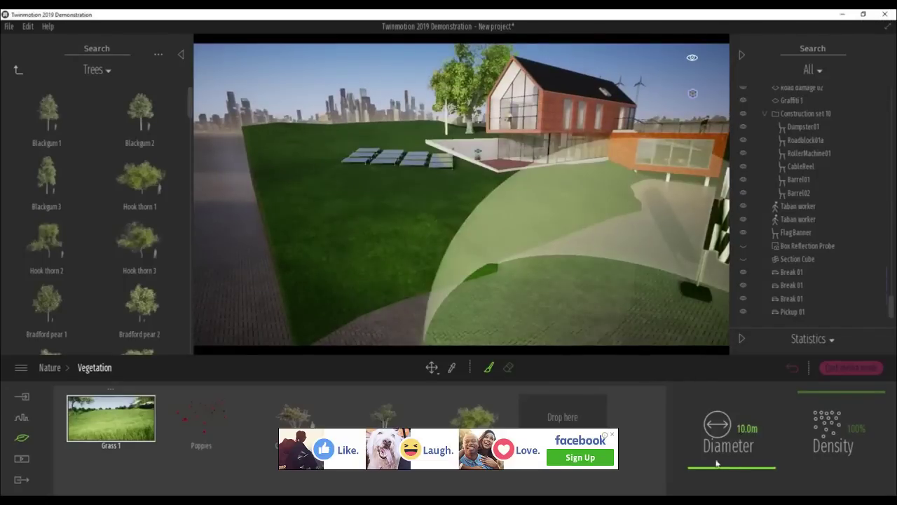
drag(721, 470, 746, 468)
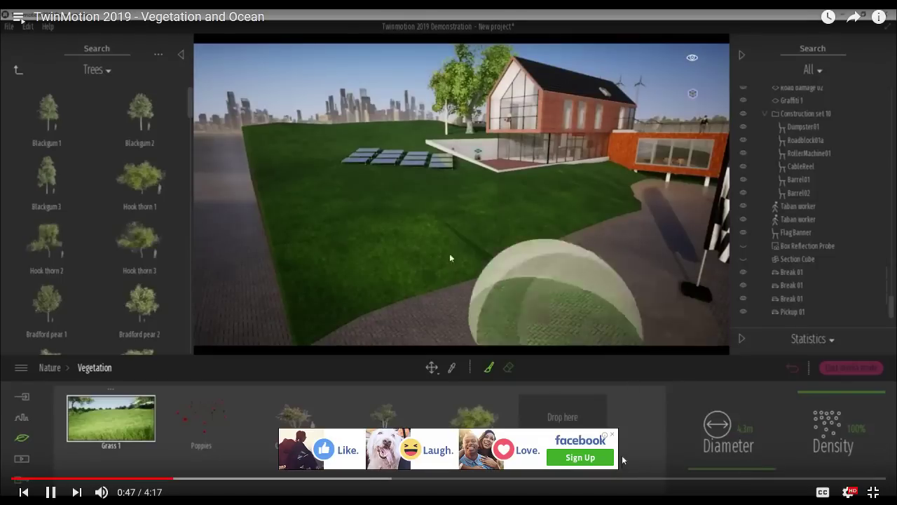
click(612, 434)
mouse_move(352, 207)
mouse_down()
mouse_move(530, 191)
mouse_move(554, 193)
mouse_move(562, 213)
mouse_move(471, 224)
mouse_move(413, 260)
mouse_move(362, 267)
mouse_move(298, 152)
mouse_up()
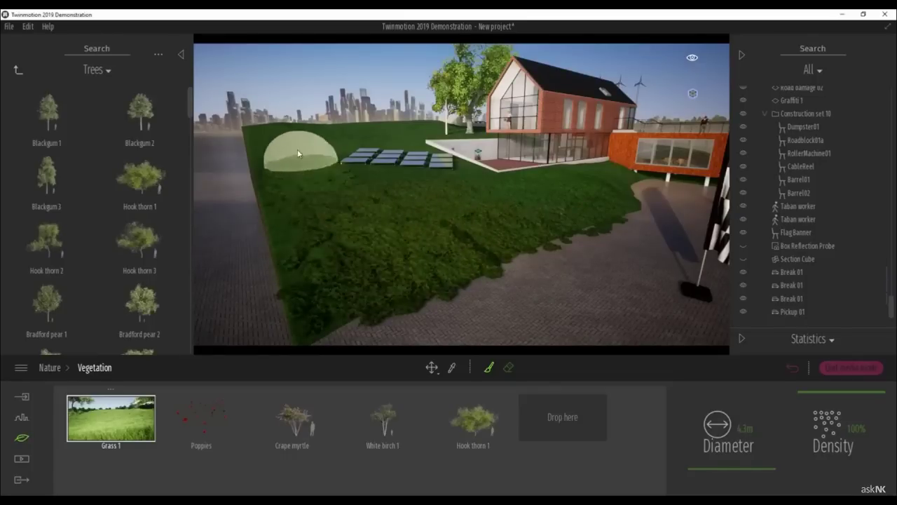
Set the Grass 1 brush density to 42% and inspect the painted lawn around the house.
scroll(422, 228, up, 3)
scroll(449, 231, up, 3)
shift+middle_drag(479, 237, 614, 304)
drag(818, 394, 821, 437)
scroll(455, 209, down, 6)
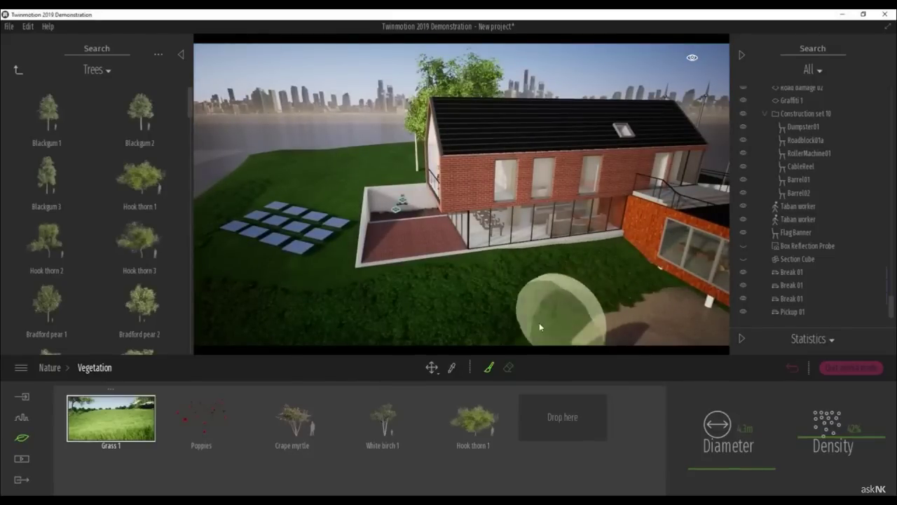
shift+middle_drag(521, 283, 521, 283)
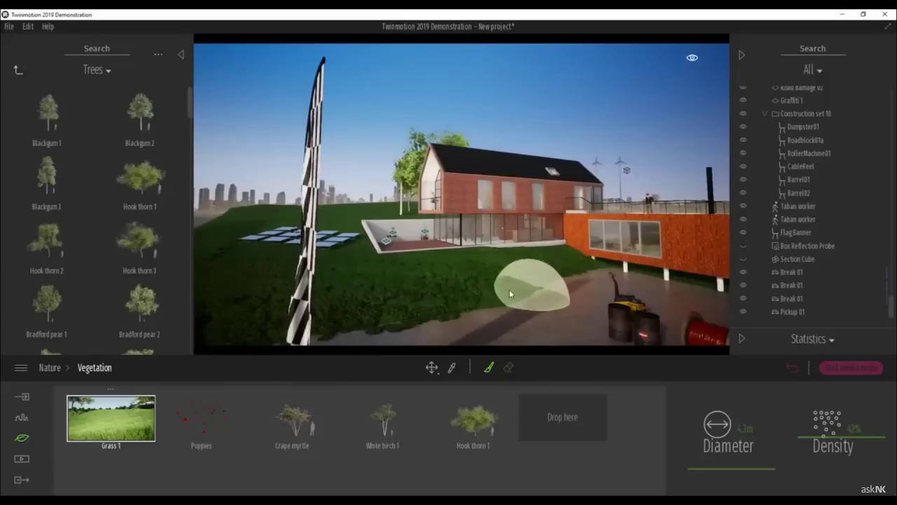
shift+middle_drag(359, 288, 359, 289)
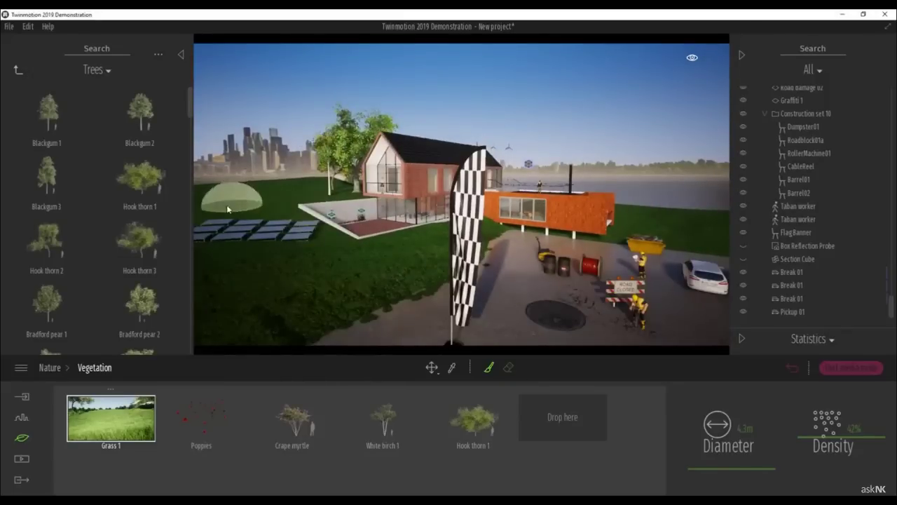
Erase painted grass along the lawn's edge near the flag banner.
click(508, 367)
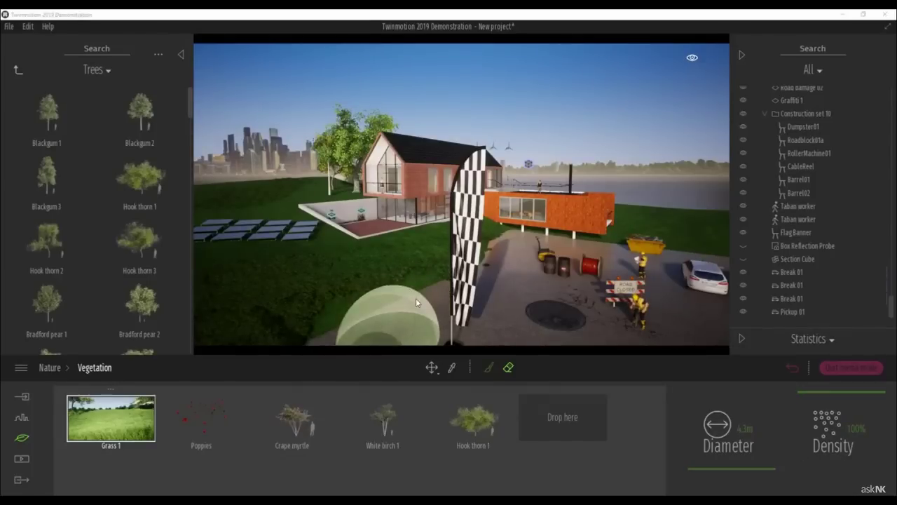
drag(410, 301, 438, 281)
shift+middle_drag(525, 281, 511, 255)
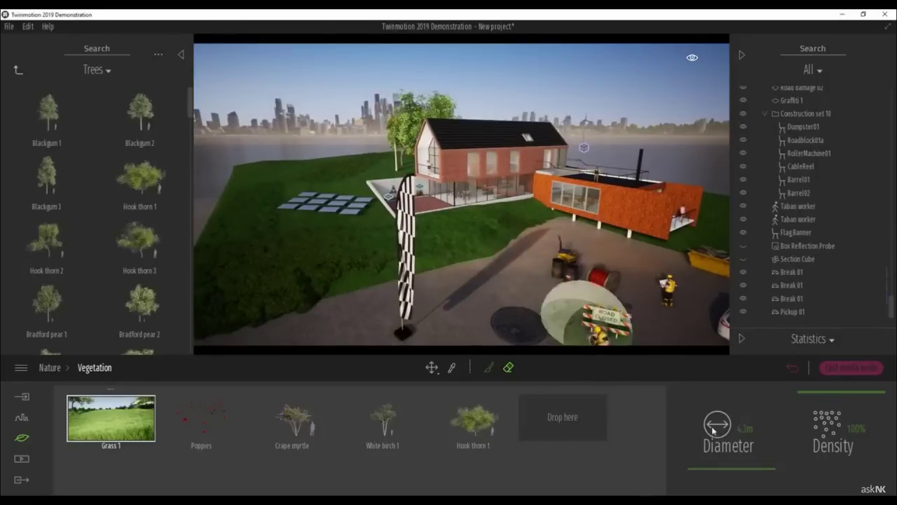
Try eraser diameters of 0.0 m and 13.4 m, and finally set the diameter to 3 m.
drag(724, 469, 725, 472)
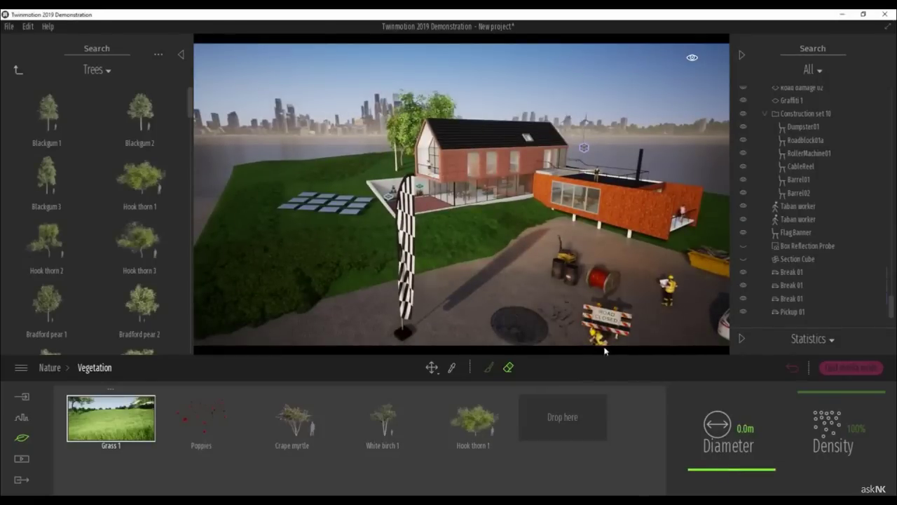
click(763, 470)
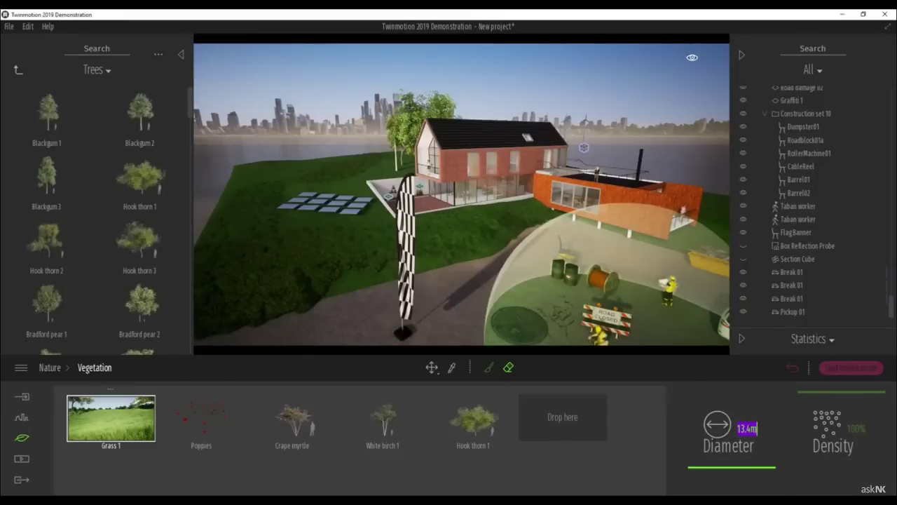
text(3)
key(Return)
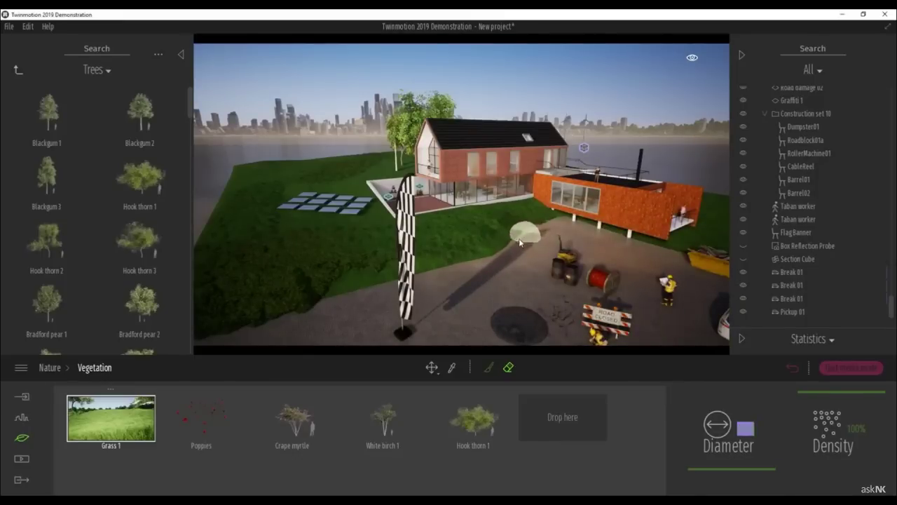
Set the brush diameter to 3 m and paint Poppies at 42% density across the lawn around the solar panels.
text(3)
key(Return)
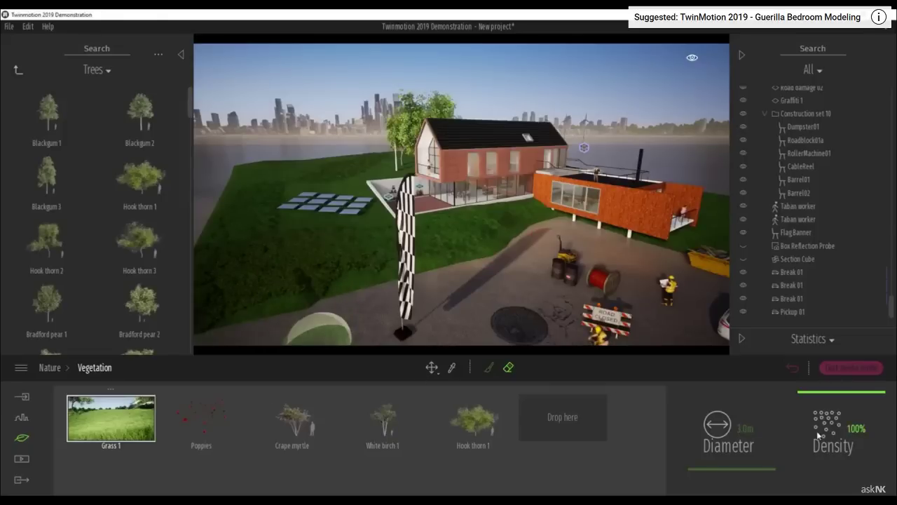
shift+middle_drag(391, 215, 391, 216)
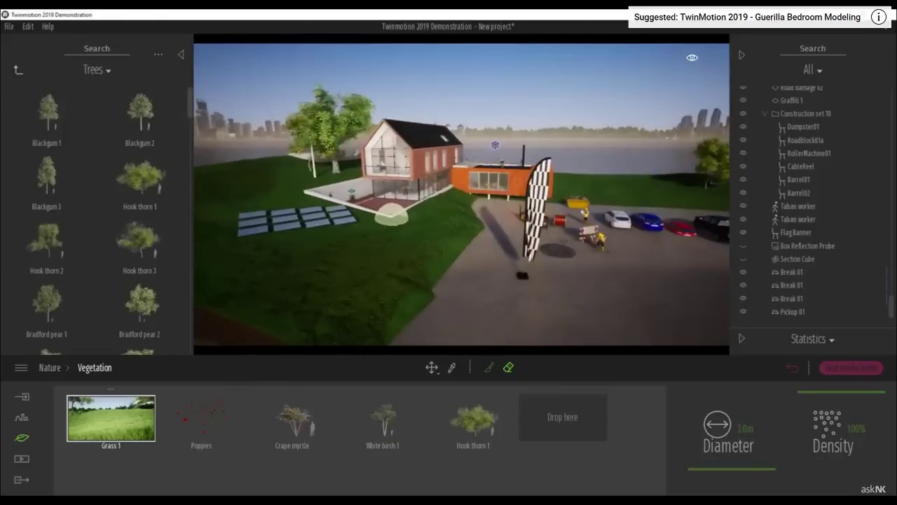
scroll(436, 239, down, 6)
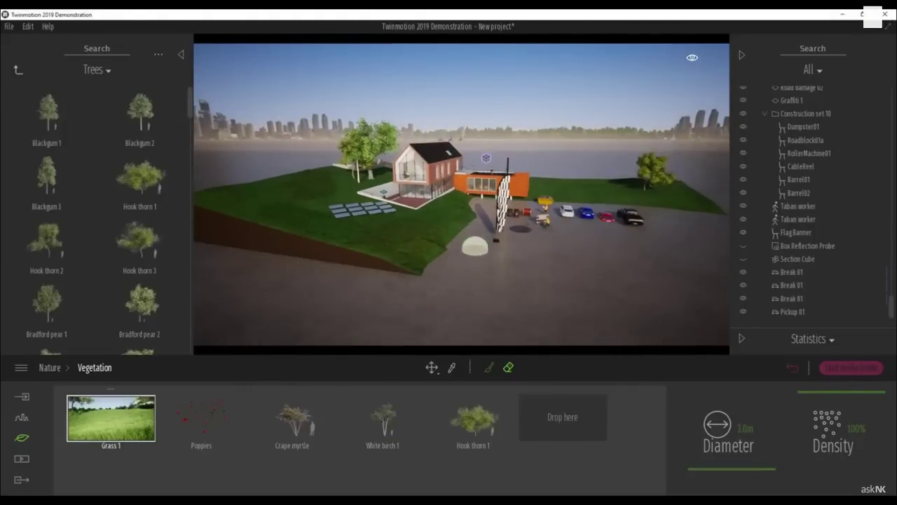
shift+middle_drag(473, 248, 466, 246)
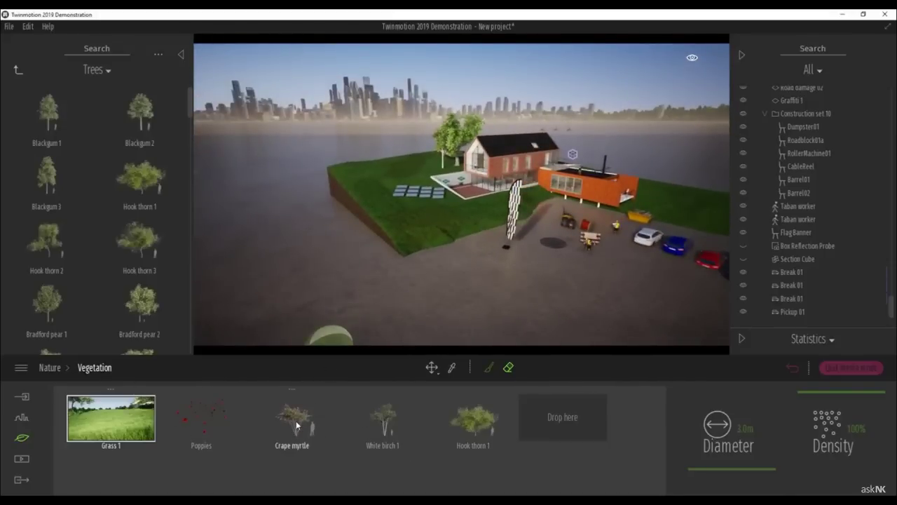
click(214, 433)
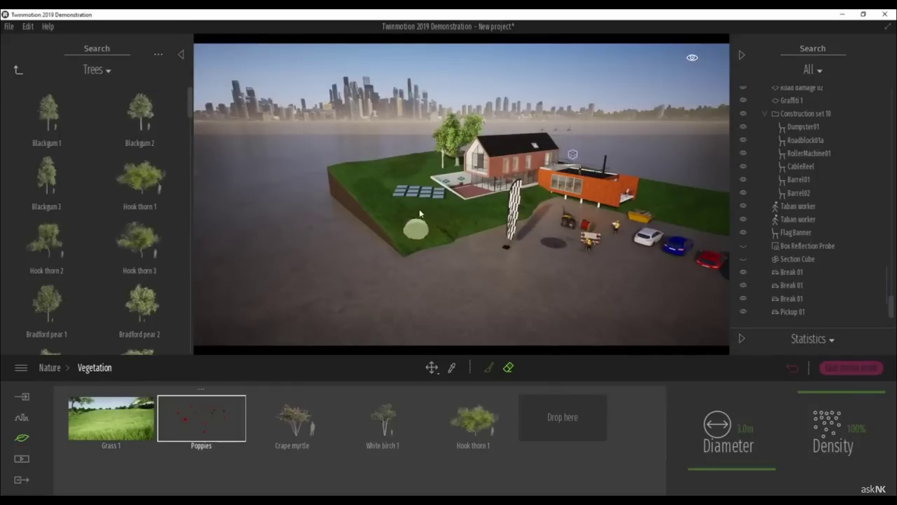
scroll(423, 210, up, 4)
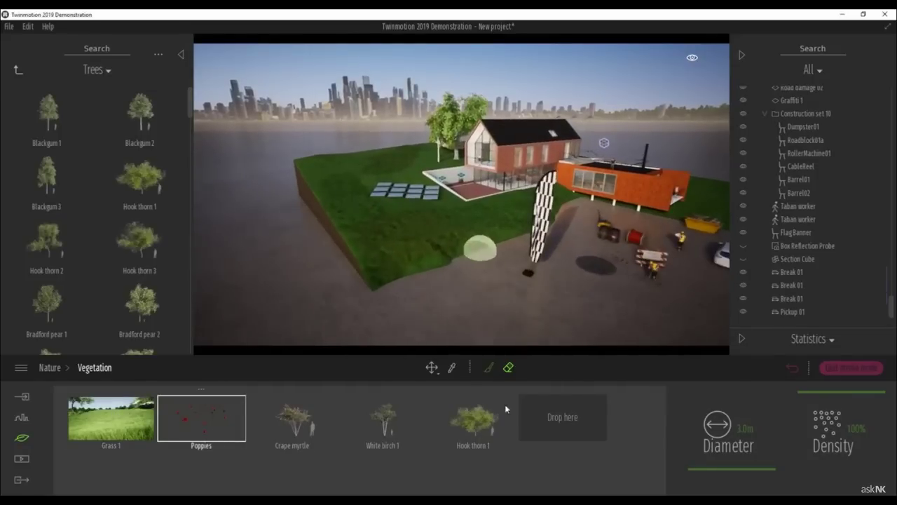
click(488, 367)
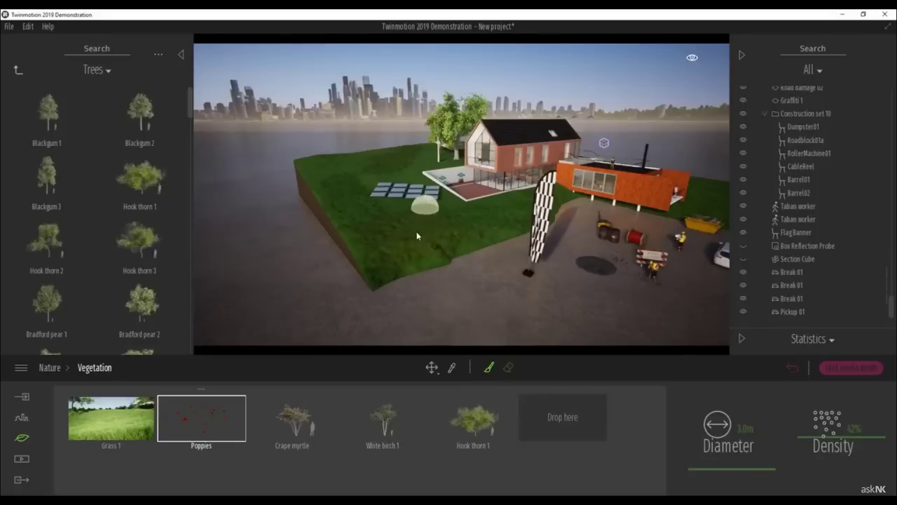
mouse_move(417, 231)
mouse_down()
mouse_move(403, 235)
mouse_move(451, 232)
mouse_move(458, 218)
mouse_up()
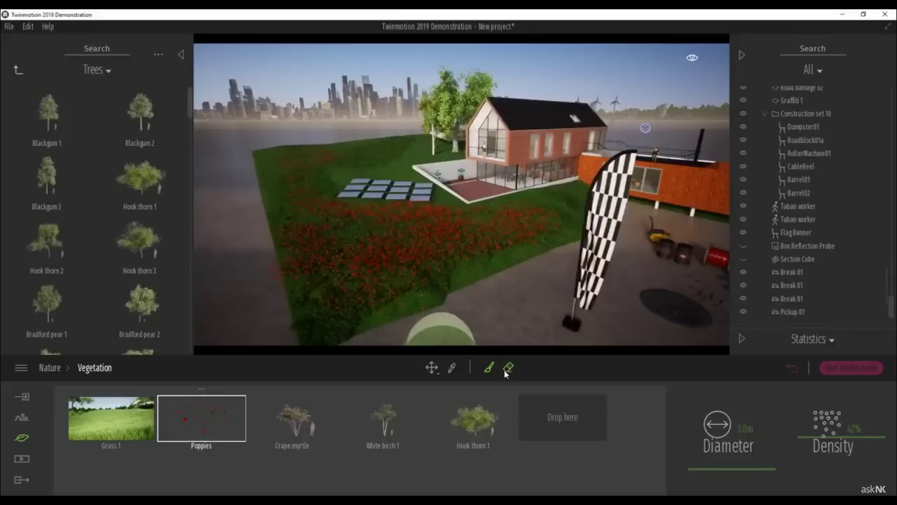
click(508, 367)
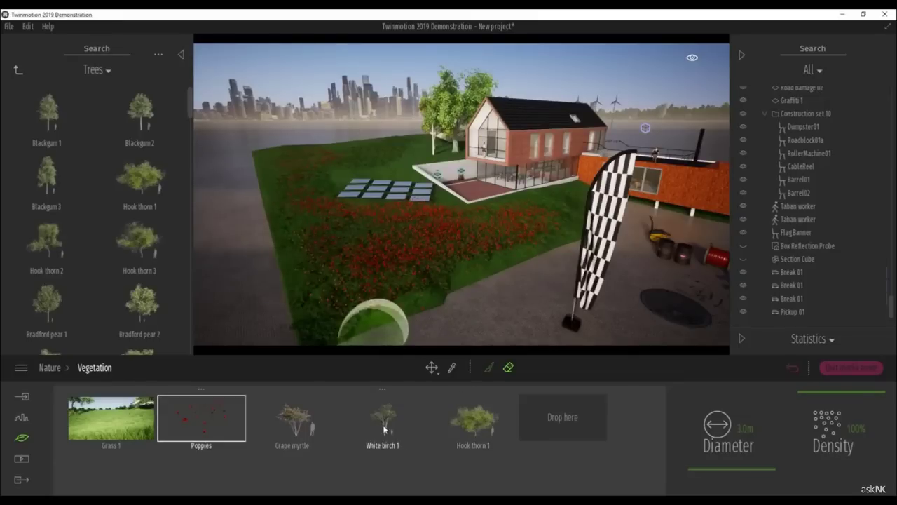
Add the Blackgum 1 tree from the library to the set of paintable vegetation.
click(290, 423)
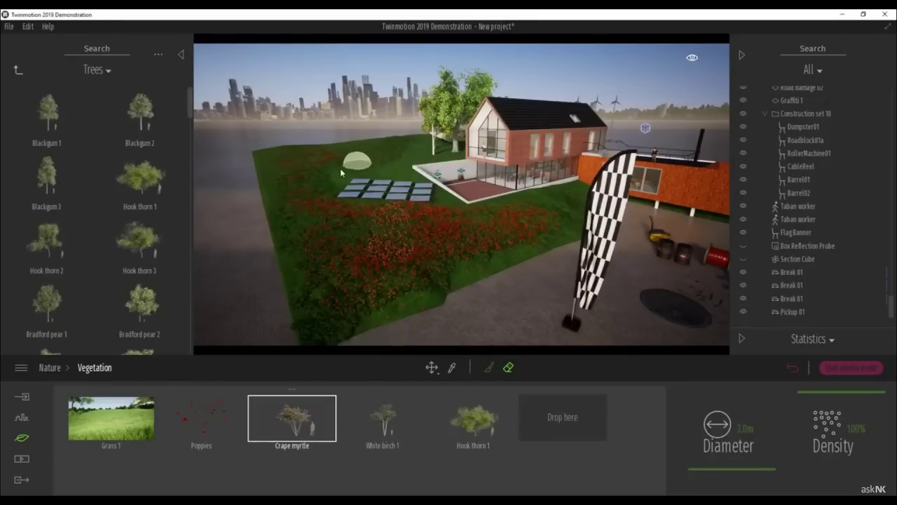
scroll(90, 239, down, 1)
scroll(89, 234, down, 2)
scroll(82, 209, up, 3)
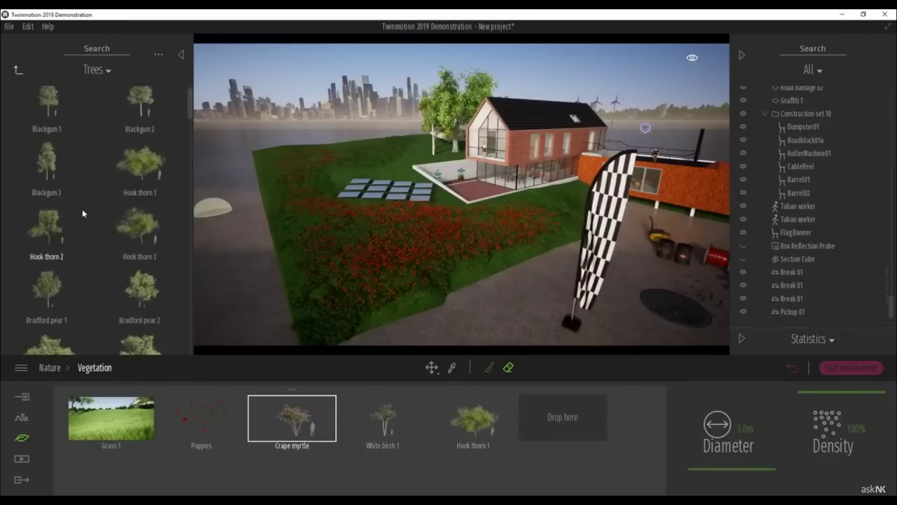
click(47, 119)
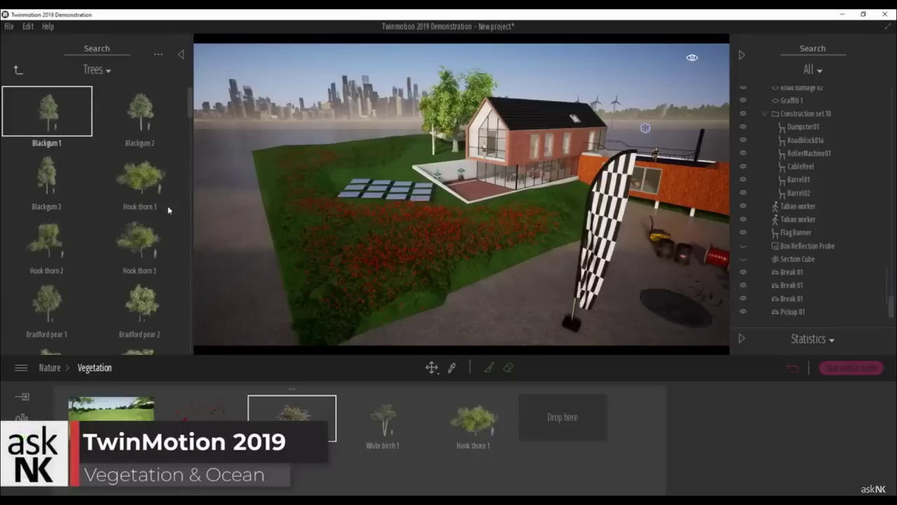
drag(561, 419, 560, 417)
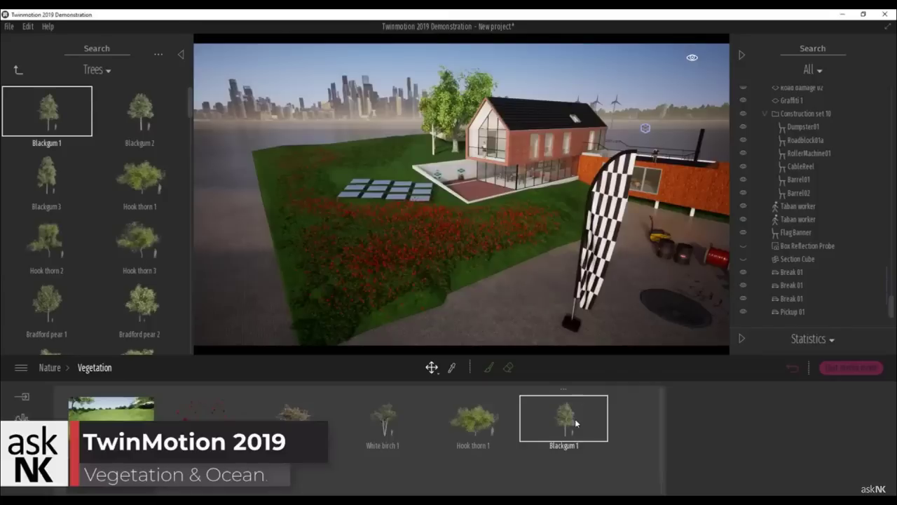
Paint Blackgum 1 trees across the lawn around the solar panels with a 4.3 m brush at 32% density.
click(488, 367)
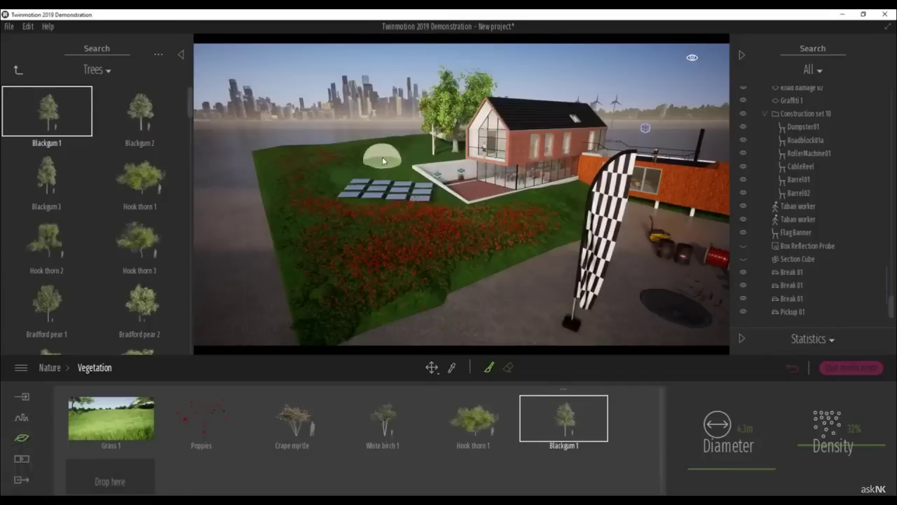
mouse_move(379, 158)
mouse_down()
mouse_move(308, 168)
mouse_move(293, 202)
mouse_move(300, 175)
mouse_move(342, 299)
mouse_move(411, 301)
mouse_move(470, 280)
mouse_up()
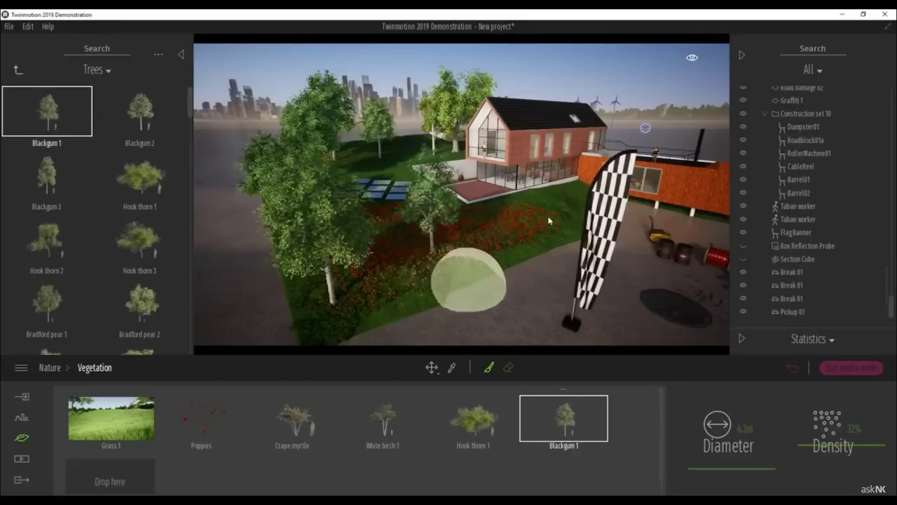
mouse_move(559, 206)
shift+middle_down()
mouse_move(537, 201)
mouse_move(560, 205)
shift+middle_up()
shift+drag(559, 204, 558, 205)
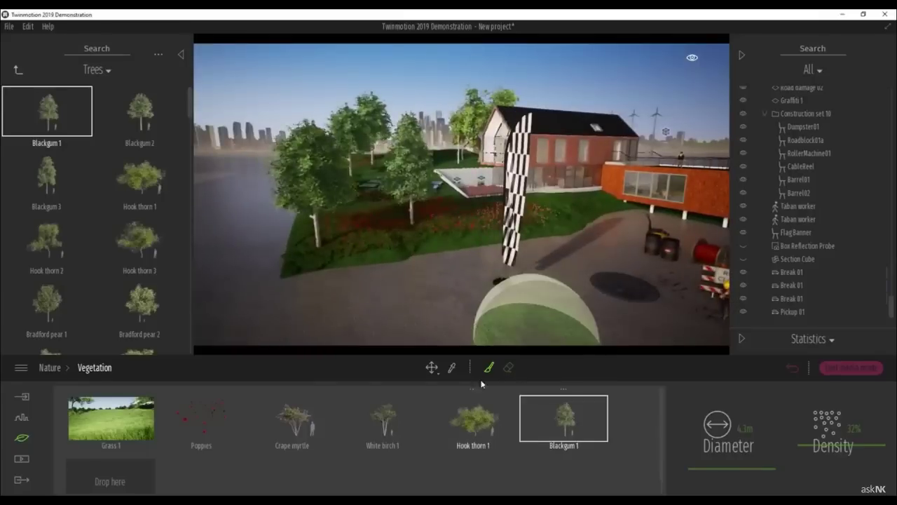
Erase the painted Blackgum 1 tree standing in the poppies in front of the solar panels.
click(509, 373)
click(410, 213)
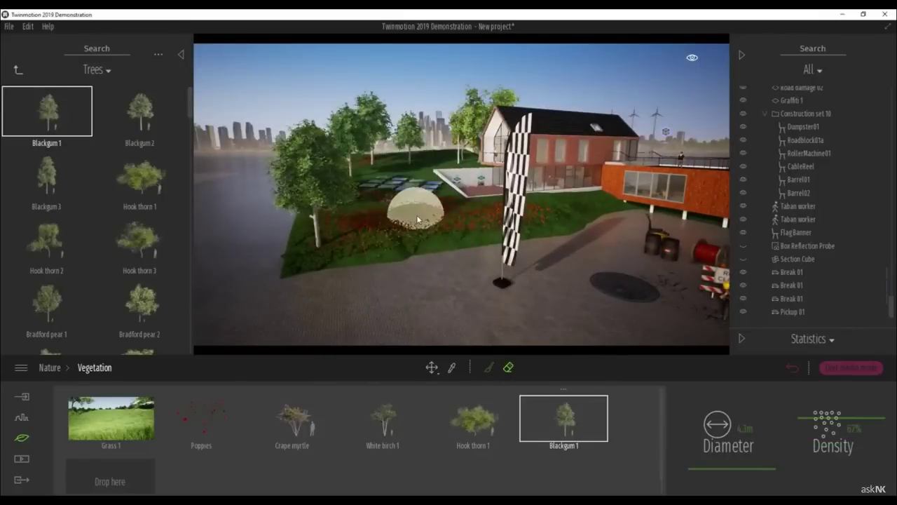
drag(361, 236, 362, 240)
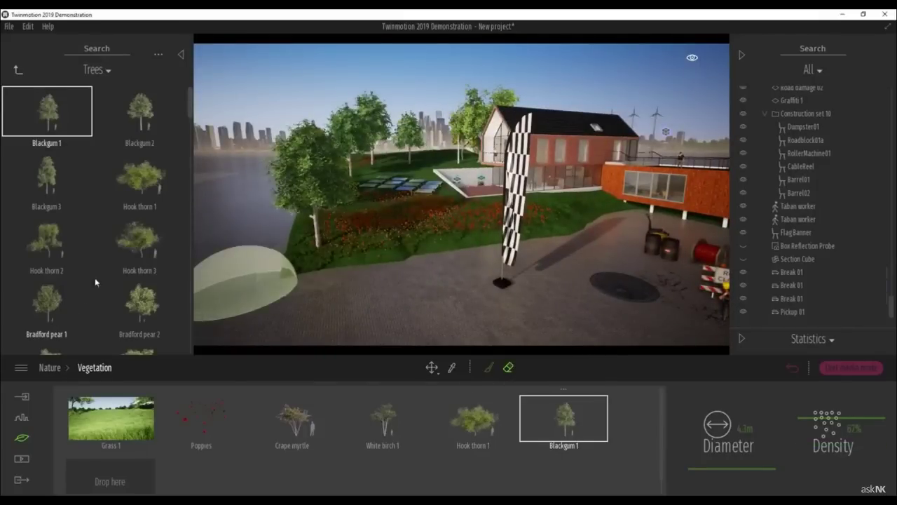
Place a single American beech 1 tree on the lawn behind the solar panels, beside the house terrace.
scroll(98, 259, down, 2)
scroll(98, 258, down, 3)
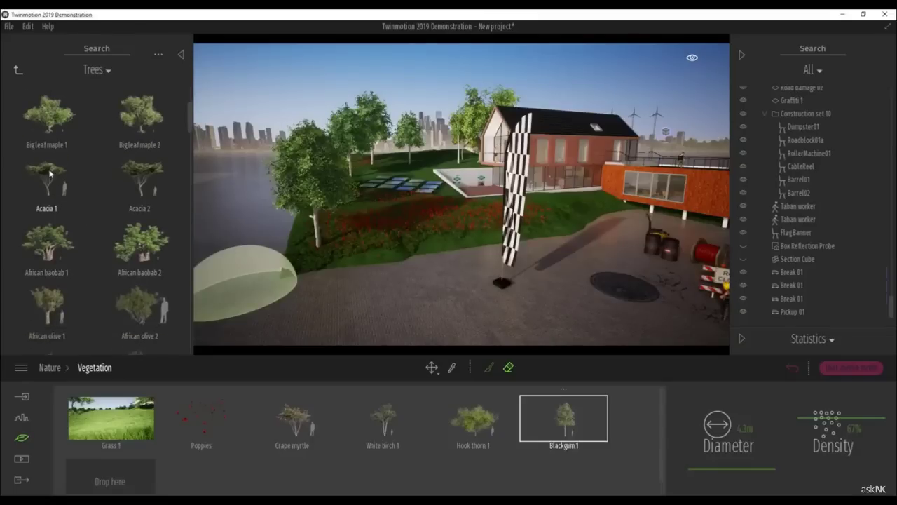
scroll(96, 263, down, 4)
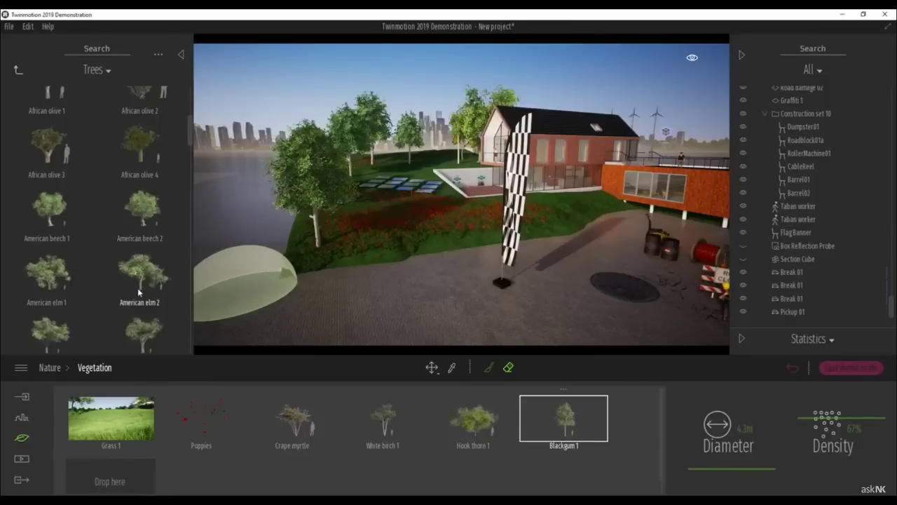
click(432, 368)
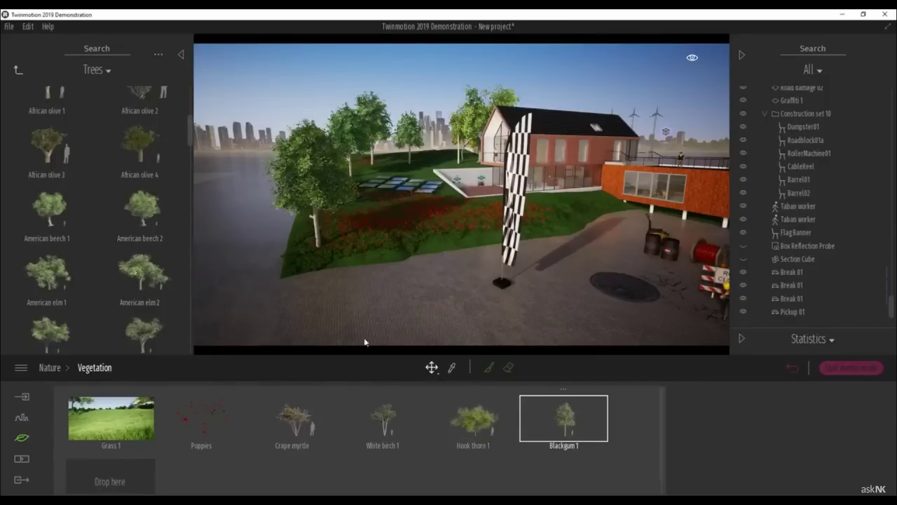
click(22, 418)
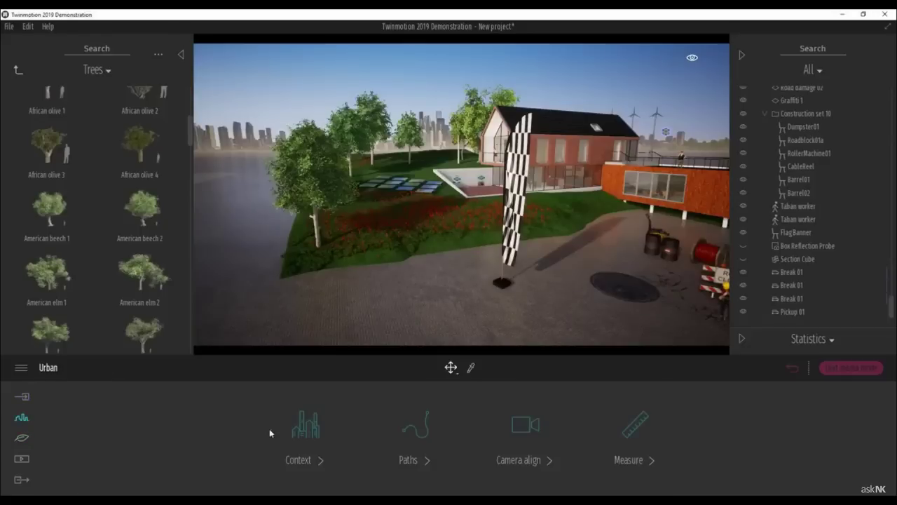
click(22, 396)
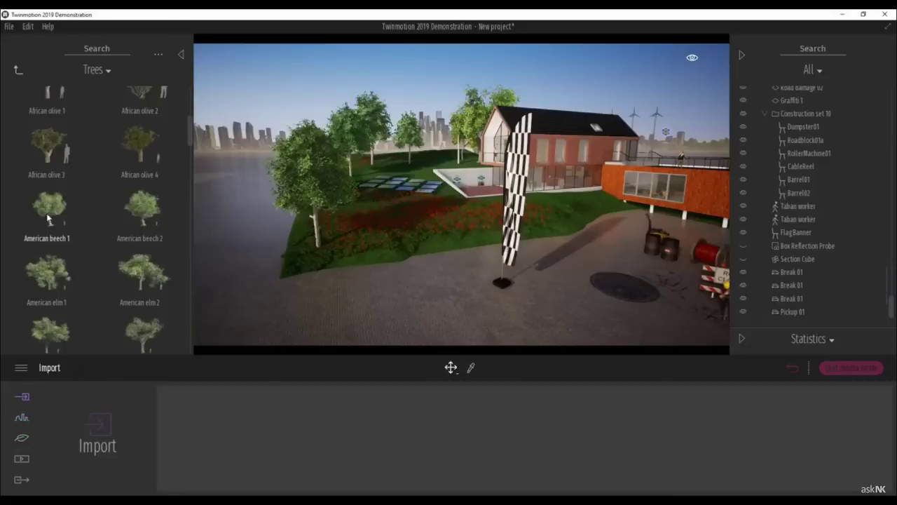
drag(47, 220, 427, 161)
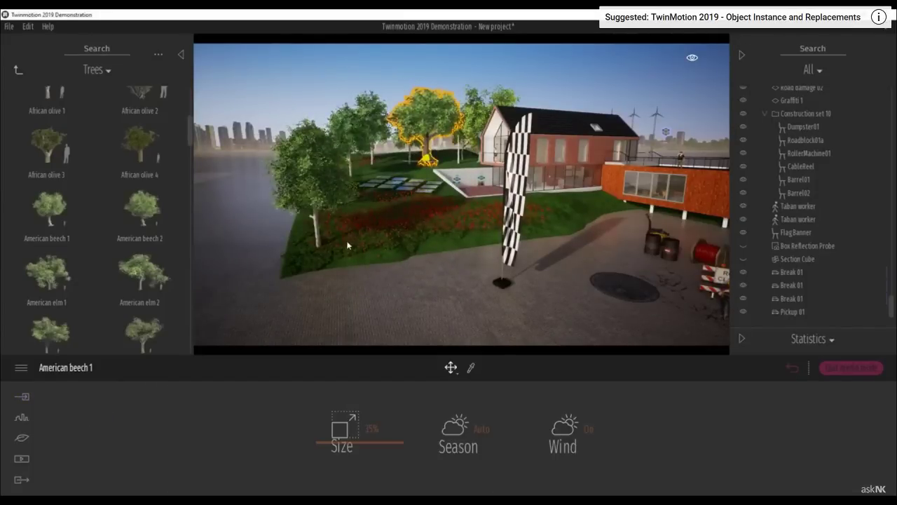
shift+middle_drag(413, 236, 237, 321)
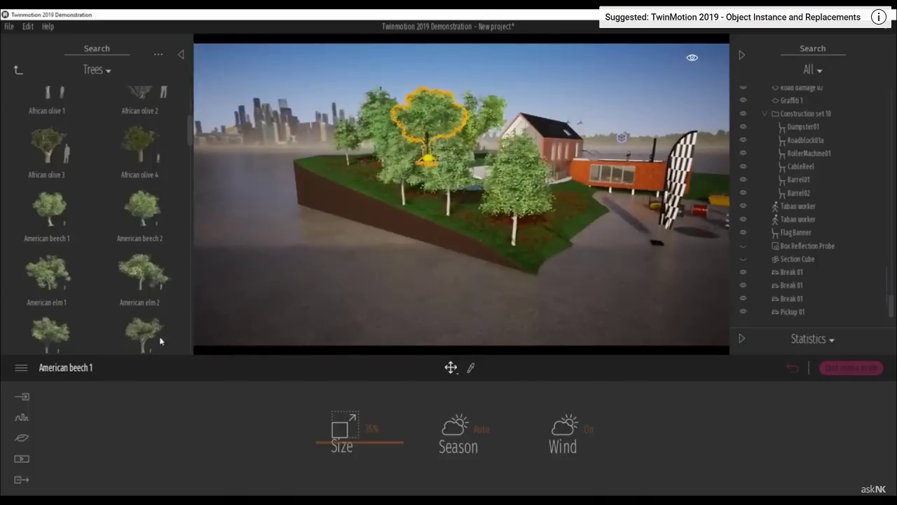
Enable the ocean in the nature settings and set its height to -3 m.
click(24, 438)
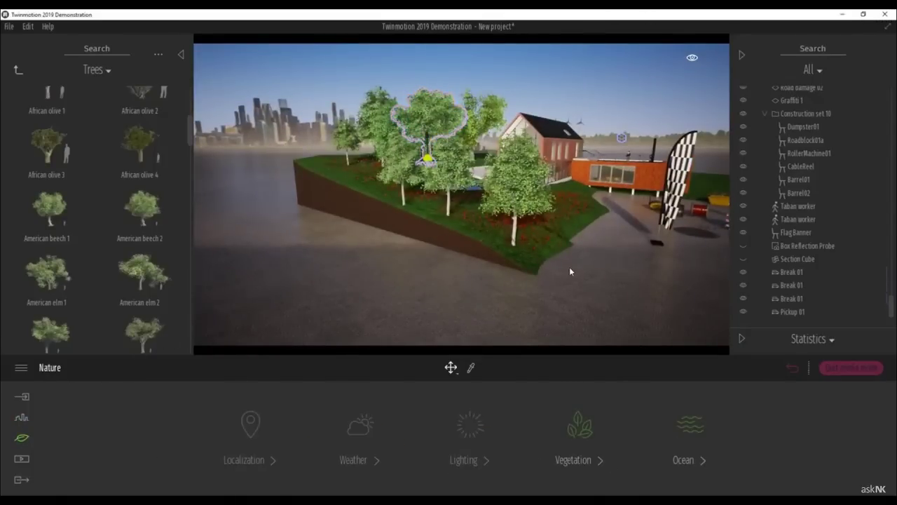
shift+middle_drag(609, 247, 725, 452)
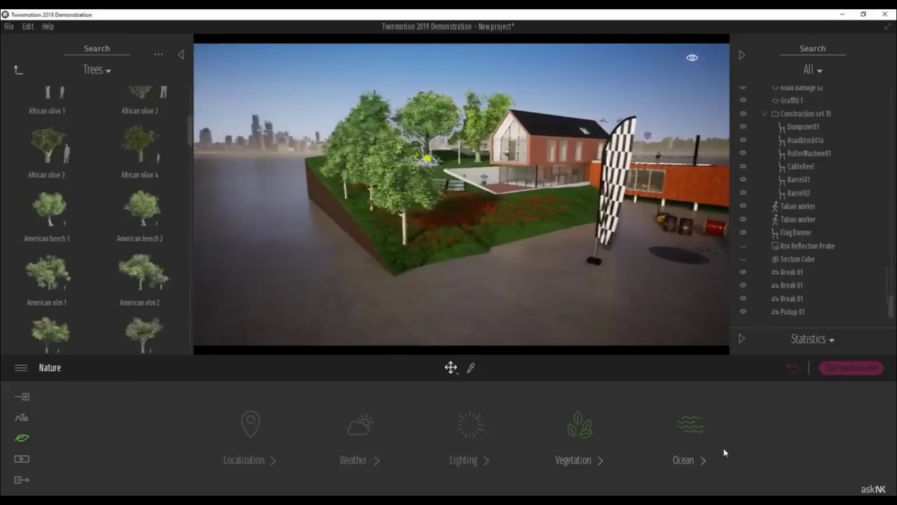
click(691, 429)
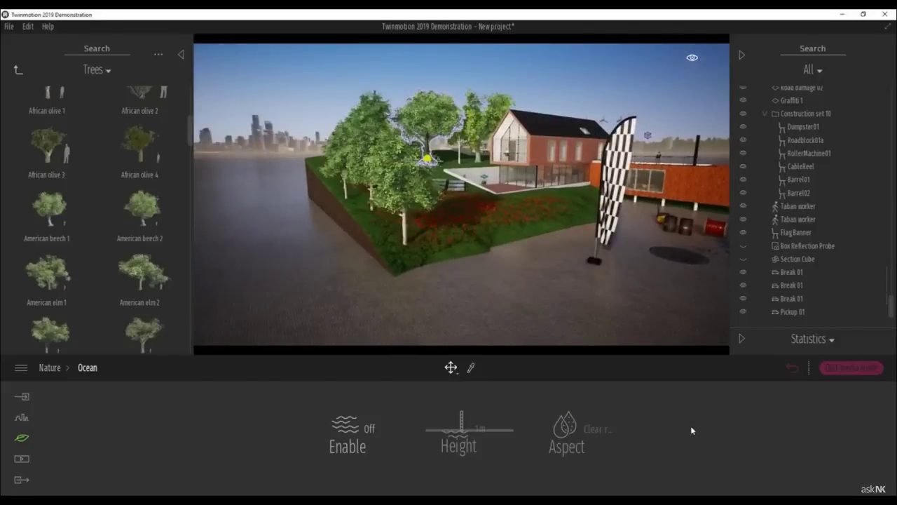
click(370, 429)
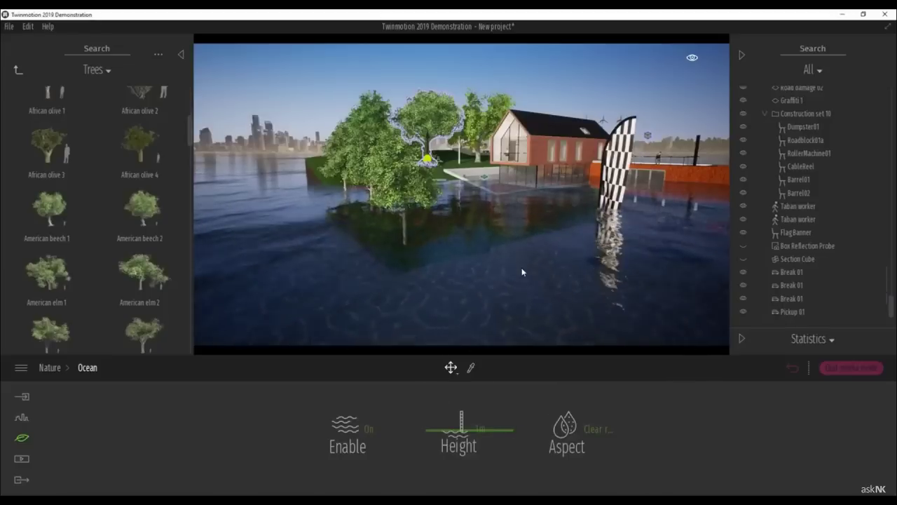
shift+middle_drag(526, 237, 471, 238)
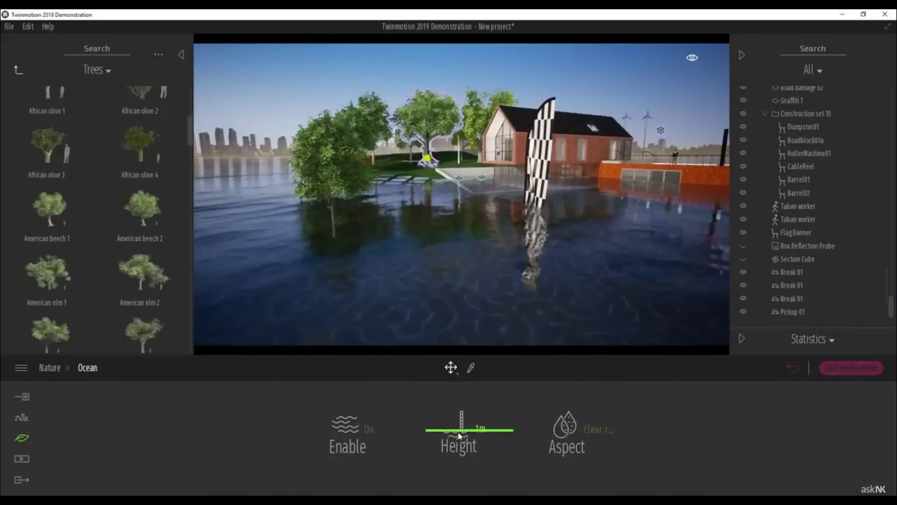
drag(470, 435, 460, 432)
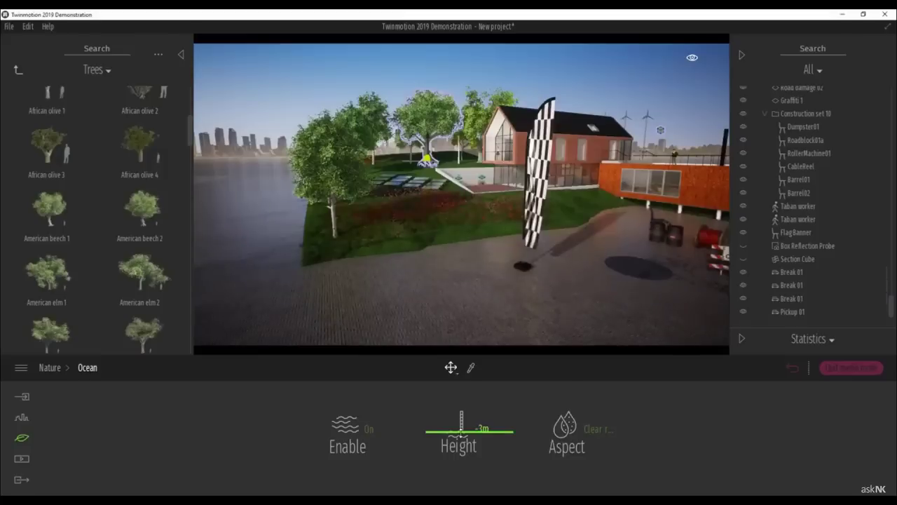
Lower the paved ground plane in front of the house by about 2 m.
click(506, 283)
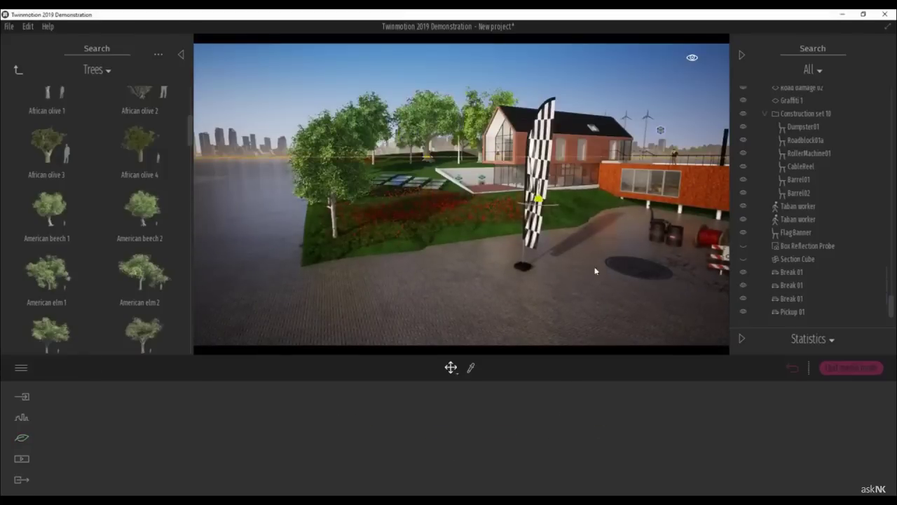
mouse_move(595, 270)
shift+middle_down()
mouse_move(561, 264)
mouse_move(588, 265)
shift+middle_up()
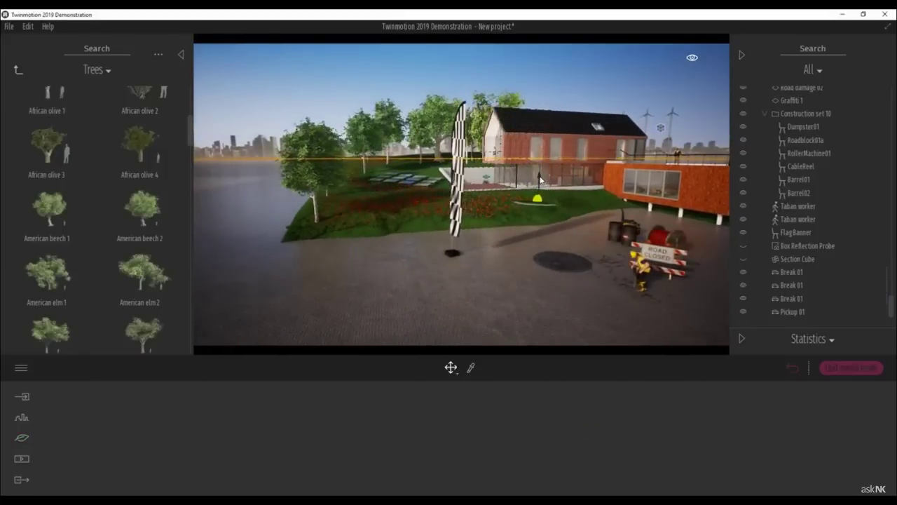
drag(540, 180, 542, 198)
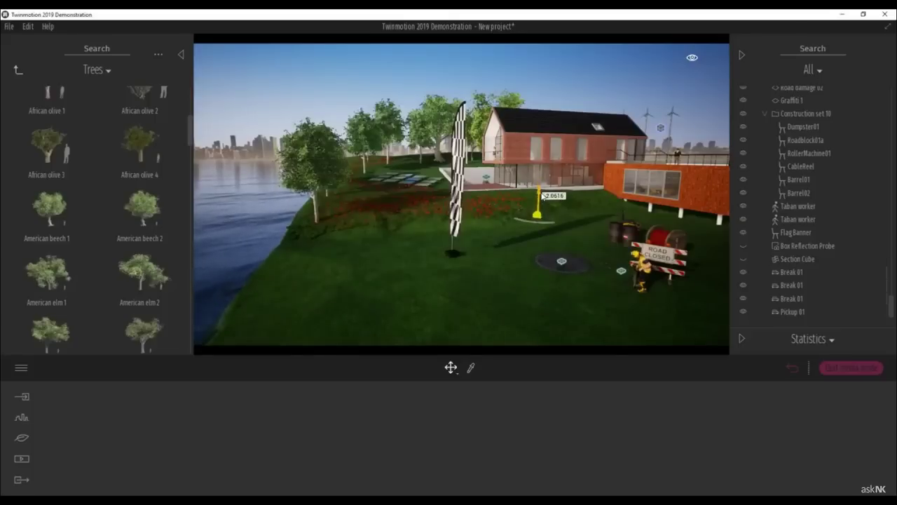
Raise the ocean height slightly in the nature settings so the water just covers the lawn's near corner.
click(22, 438)
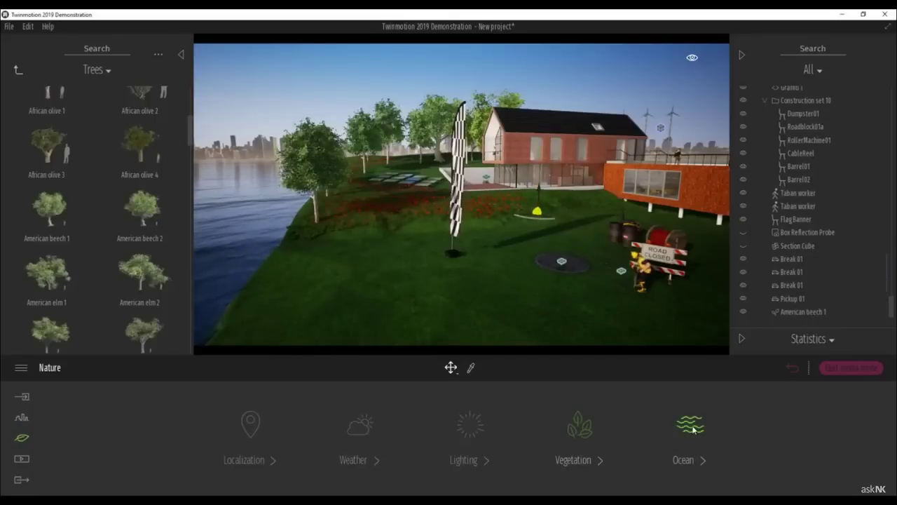
click(693, 428)
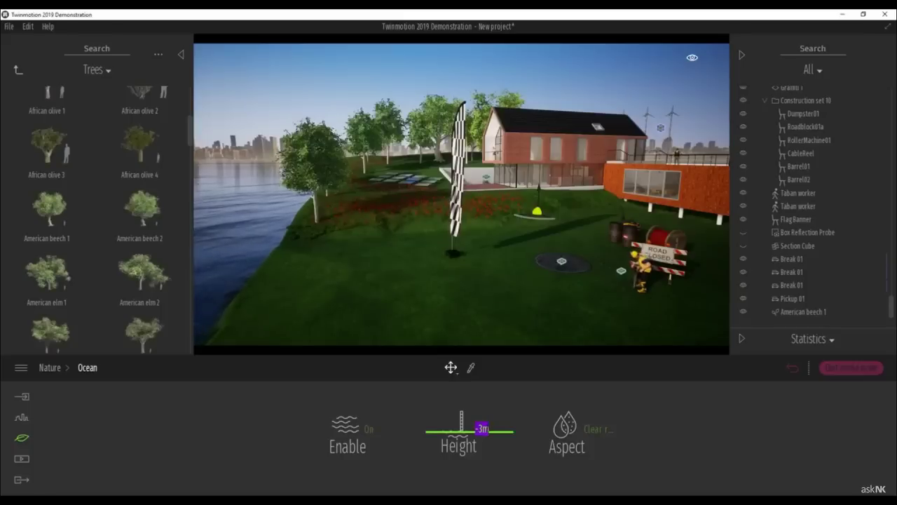
drag(482, 428, 483, 429)
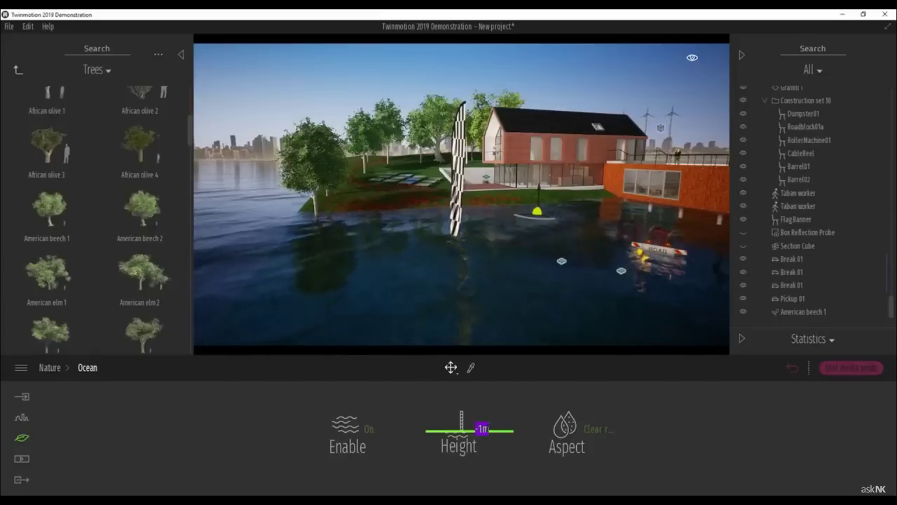
text(-2)
key(Return)
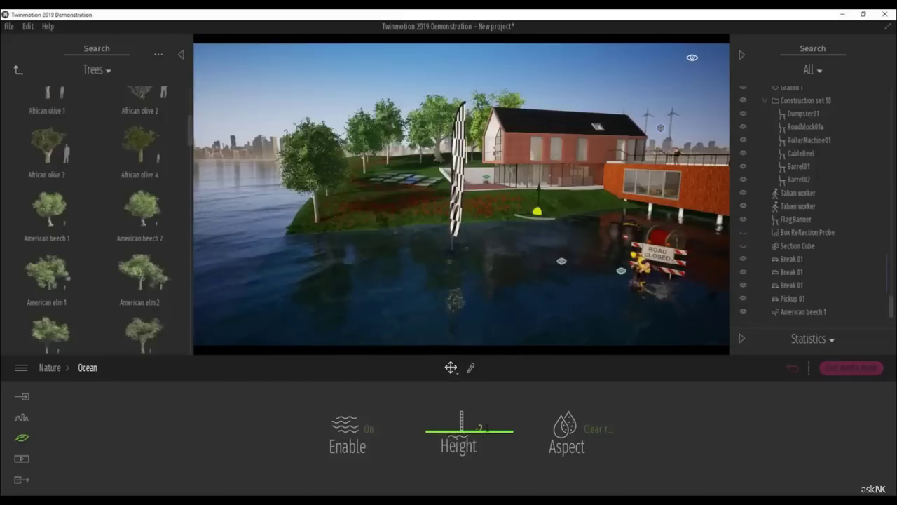
key(Return)
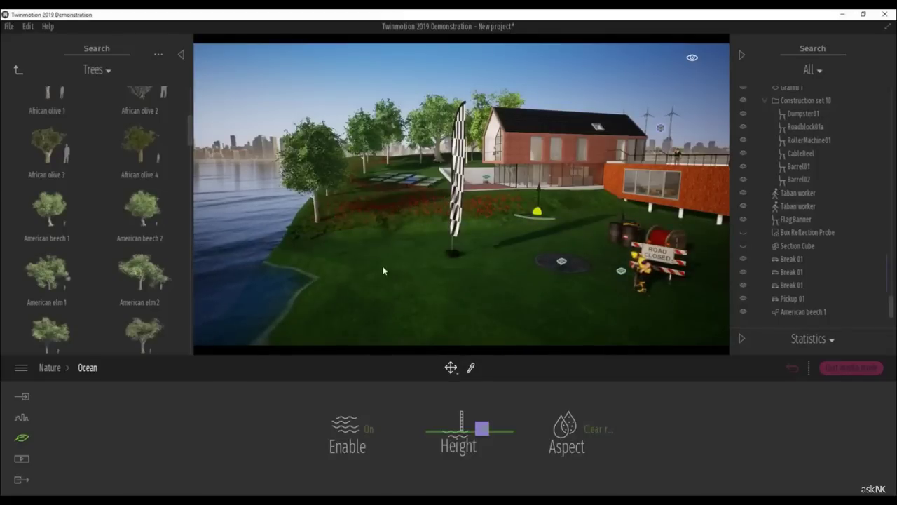
Try out the other ocean aspects, such as Large river, Tropical river, Muddy river and Rapids river, and set the aspect to Tropical sea.
mouse_move(537, 211)
shift+middle_down()
mouse_move(608, 200)
mouse_move(620, 181)
shift+middle_up()
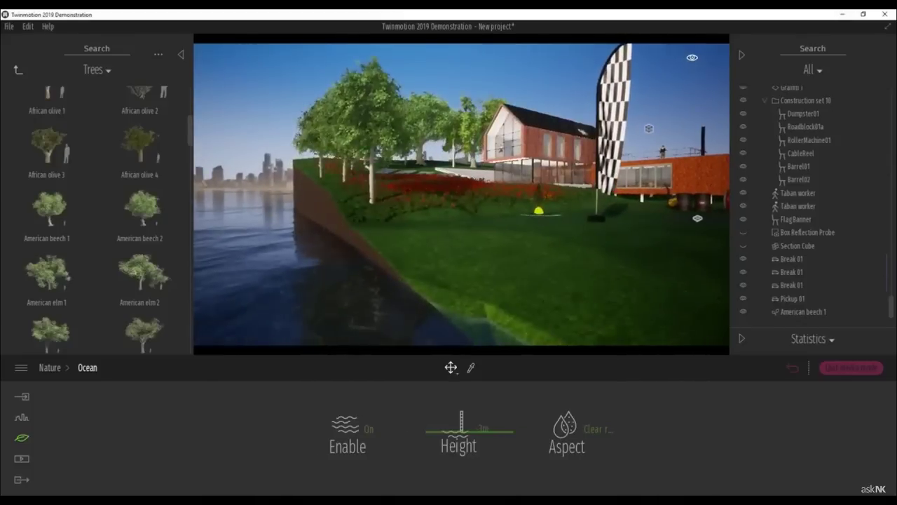
click(574, 425)
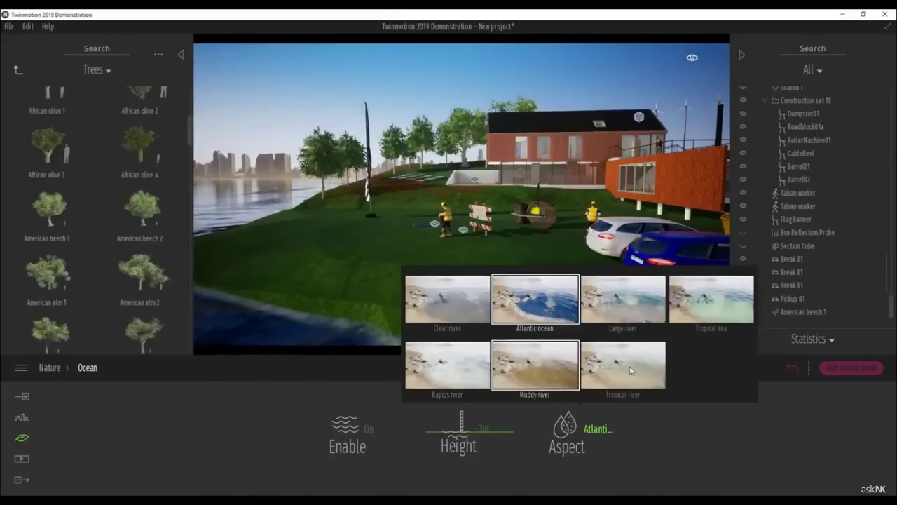
click(646, 301)
click(701, 303)
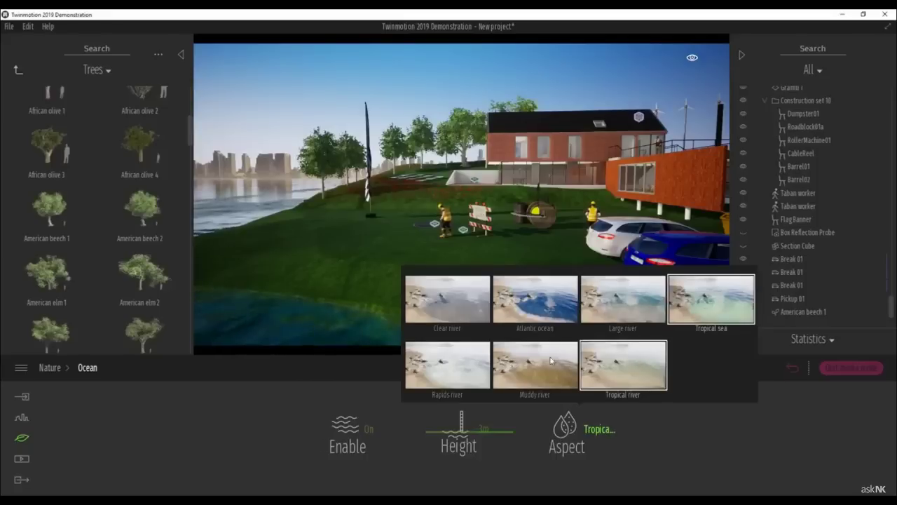
click(617, 361)
click(511, 358)
click(460, 295)
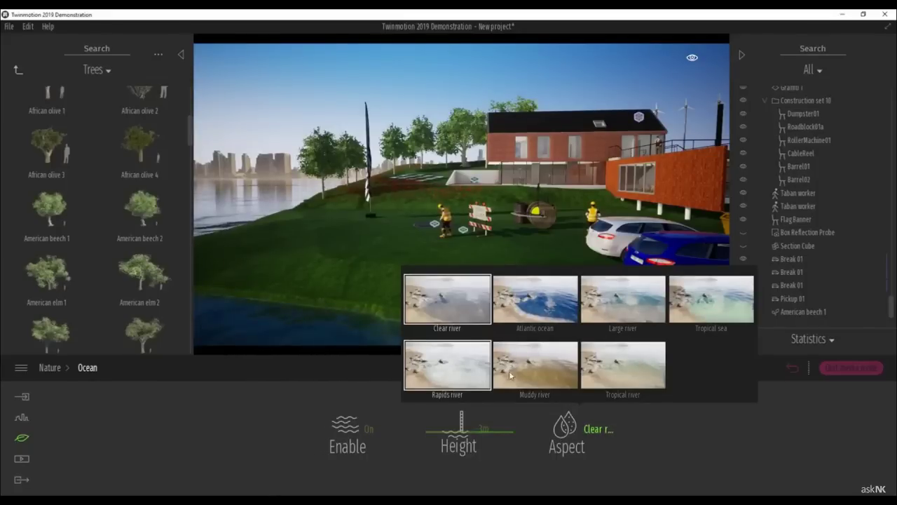
click(451, 367)
click(562, 375)
click(711, 300)
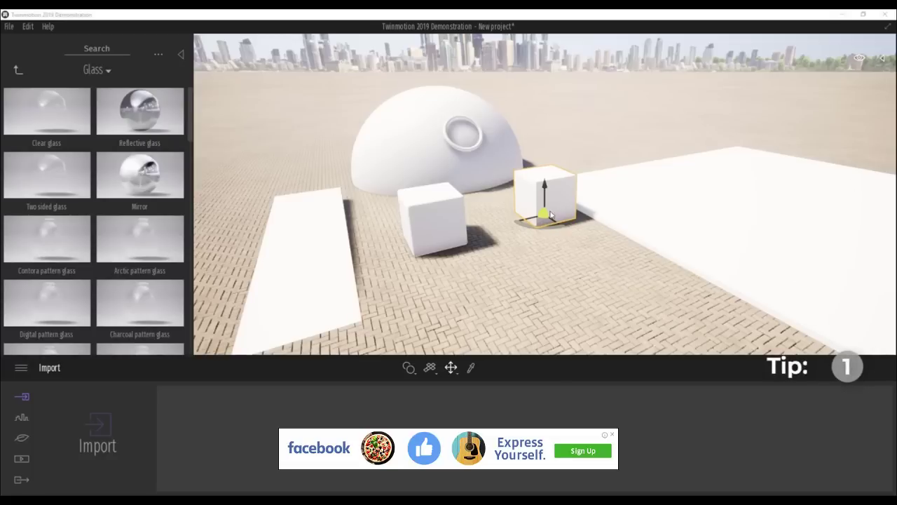
Switch the selected cube's transform gizmo between the Rotate, Scale and Move modes.
click(460, 373)
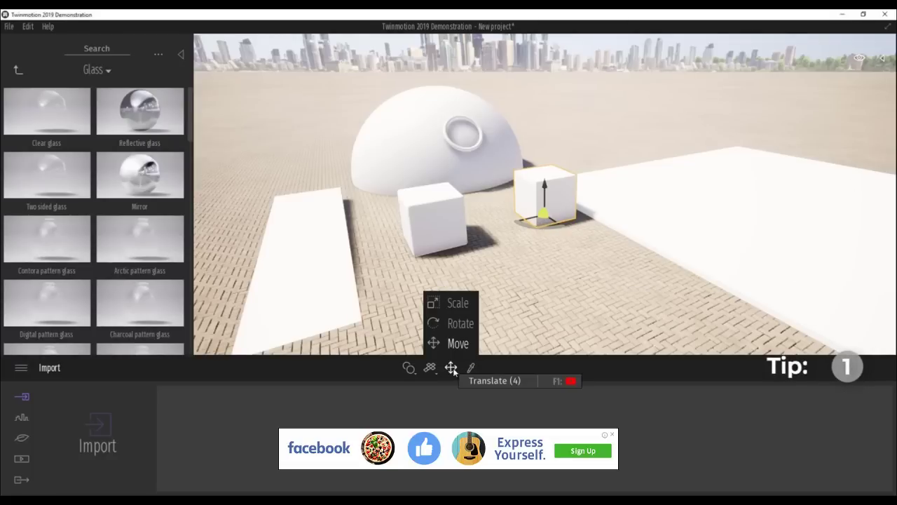
click(456, 323)
click(460, 303)
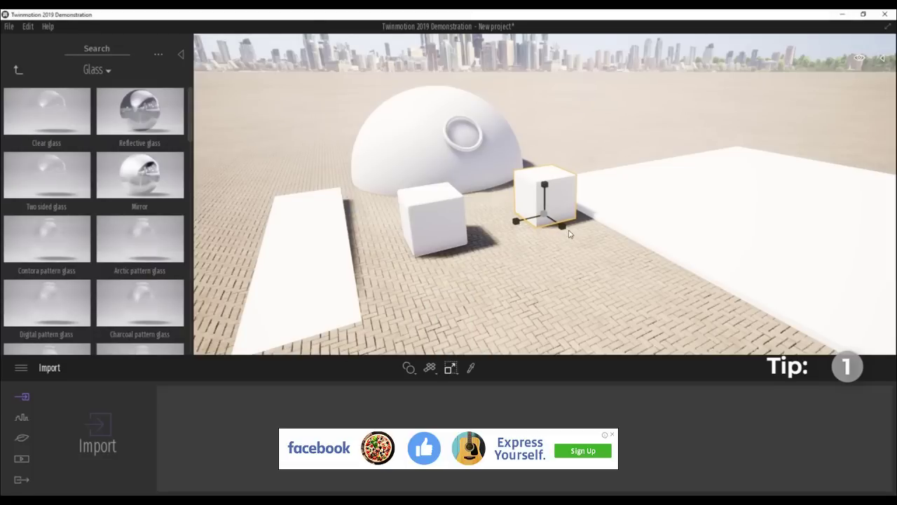
key(4)
key(5)
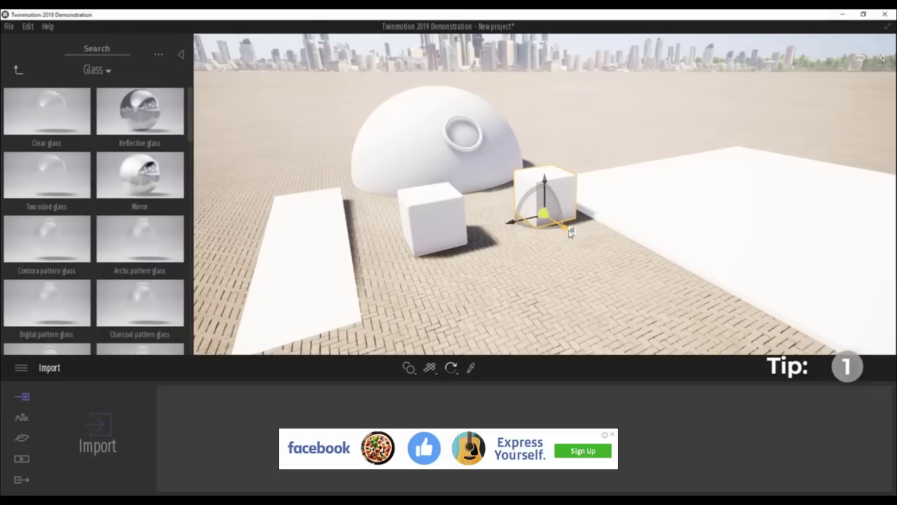
Reselect the cube beside the large slab and cycle its gizmo repeatedly through the transform modes.
click(589, 274)
click(568, 215)
key(space)
key(space)
key(space)
key(space)
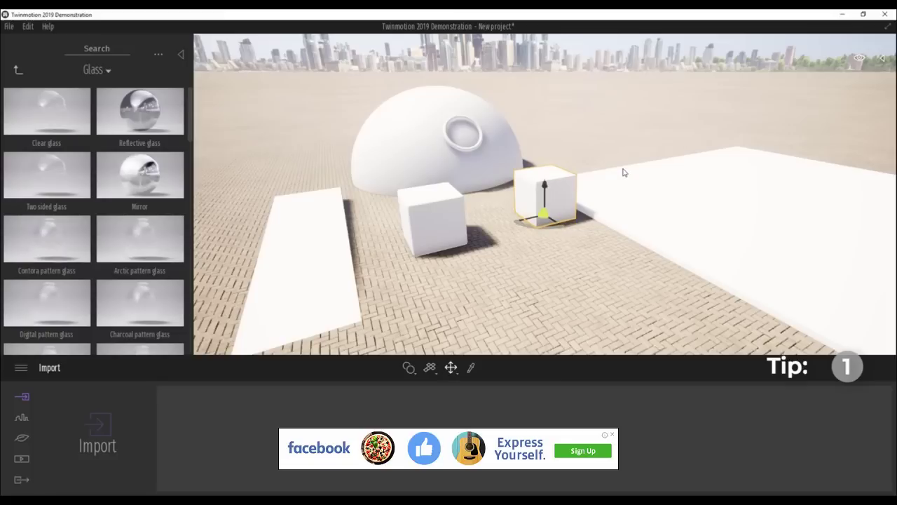
key(space)
key(space)
key(space)
key(space)
key(space)
key(space)
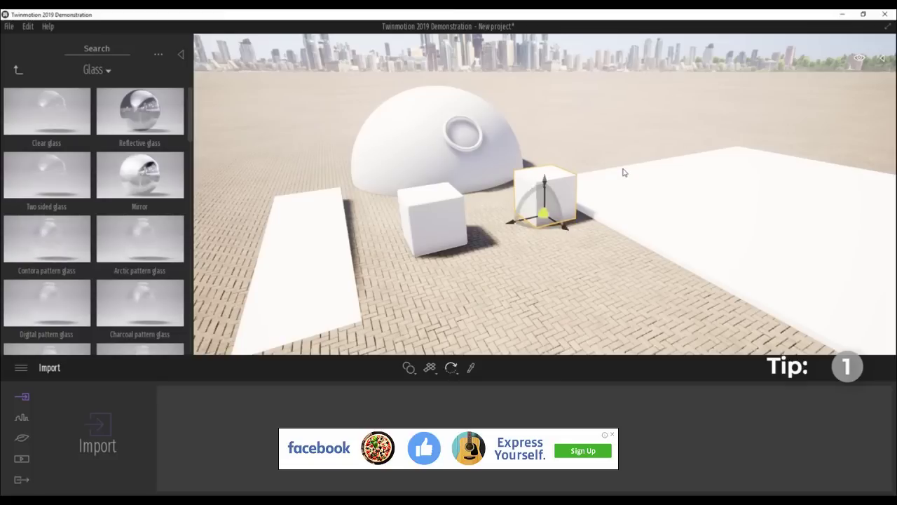
key(space)
key(space)
key(space)
key(space)
key(space)
key(space)
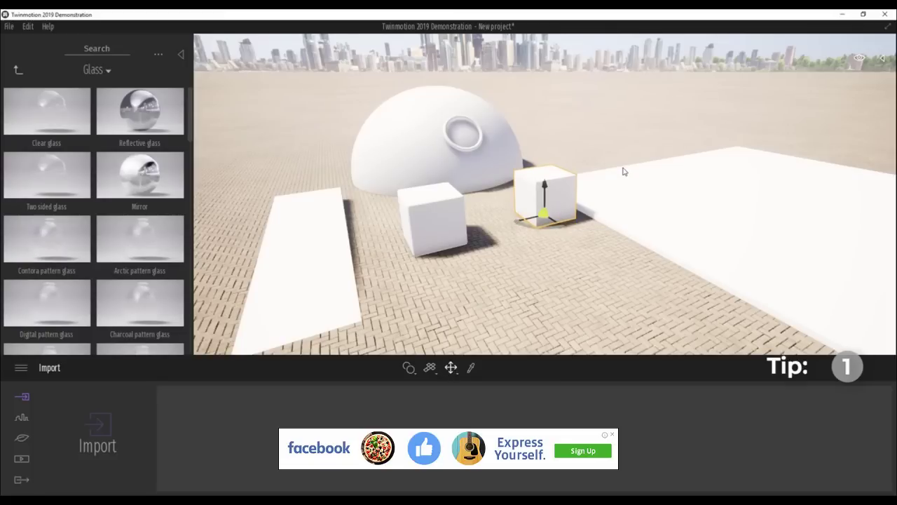
key(space)
Pick the large flat slab's material and change its color to pink.
click(471, 370)
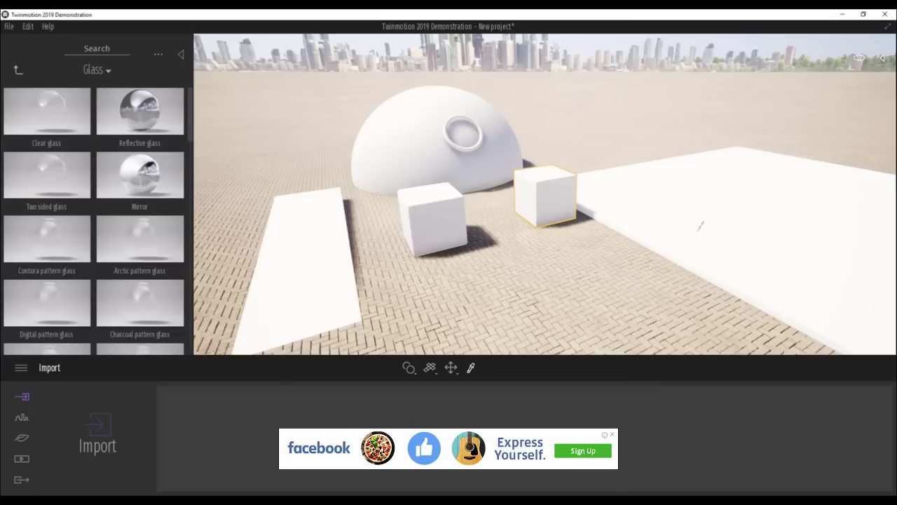
click(754, 236)
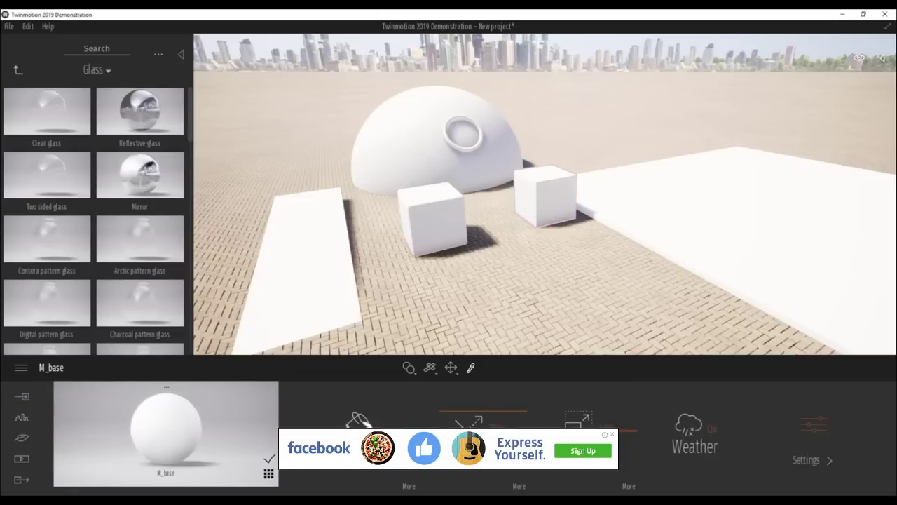
click(361, 434)
click(402, 236)
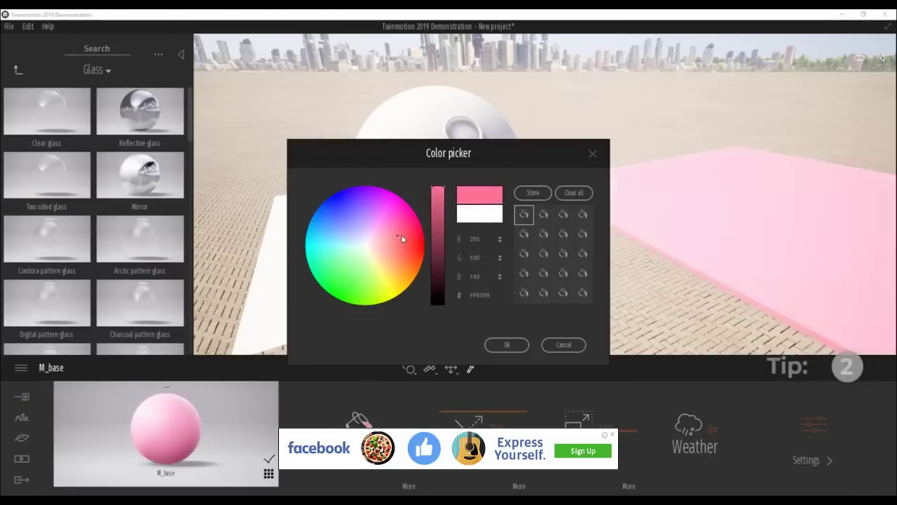
click(504, 345)
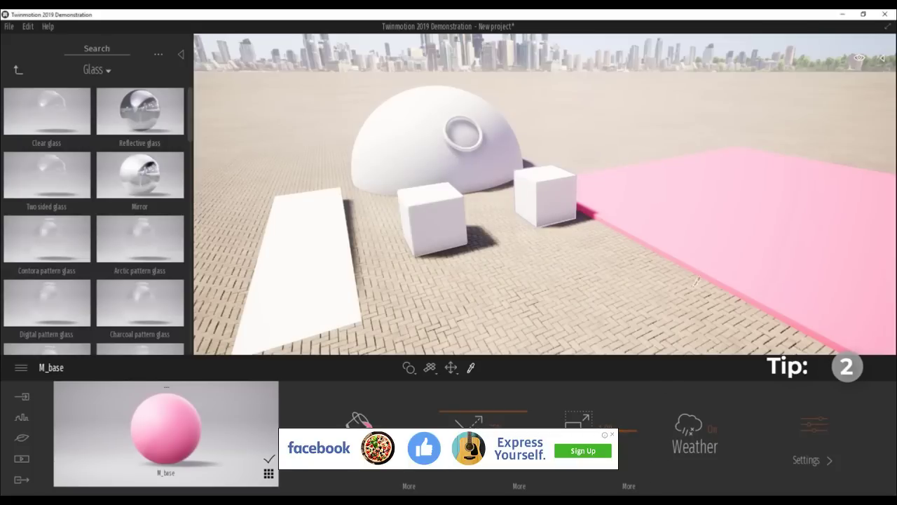
Apply the Clean brick 02 material to the large slab and greatly enlarge its texture scale.
click(18, 72)
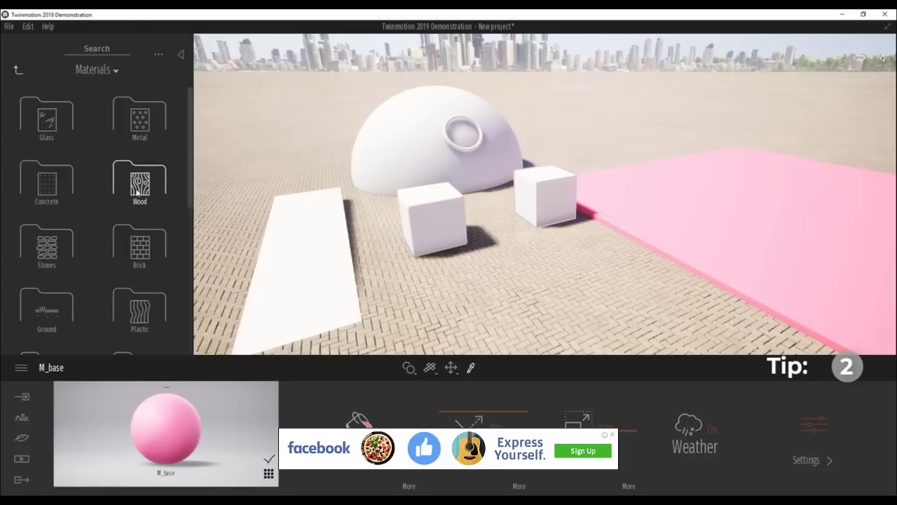
click(143, 250)
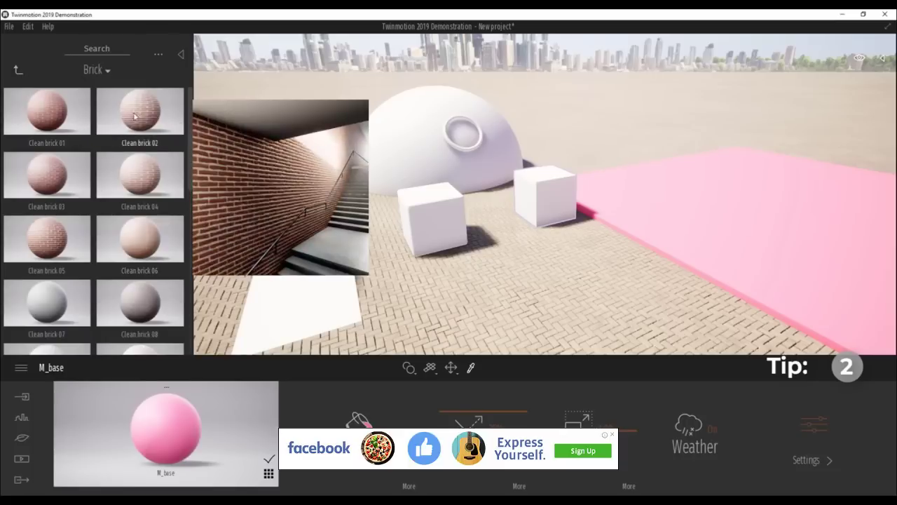
drag(140, 111, 681, 225)
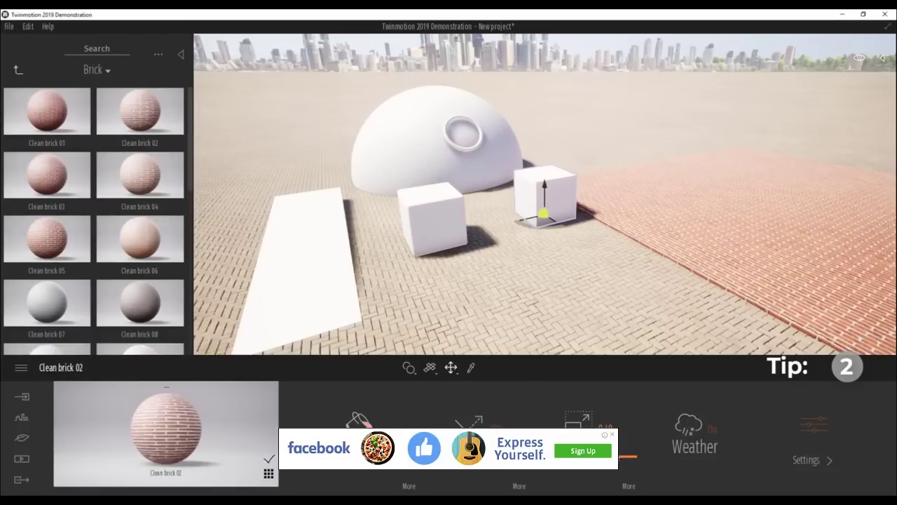
drag(619, 461, 694, 290)
shift+middle_drag(744, 269, 637, 224)
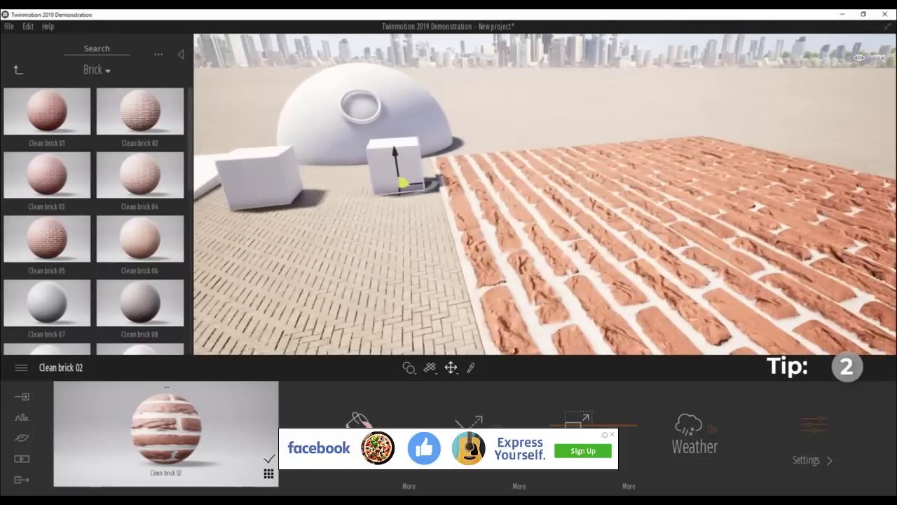
Adjust the brick texture's rotation and horizontal offset, and set its Speed X to 0.57.
click(629, 486)
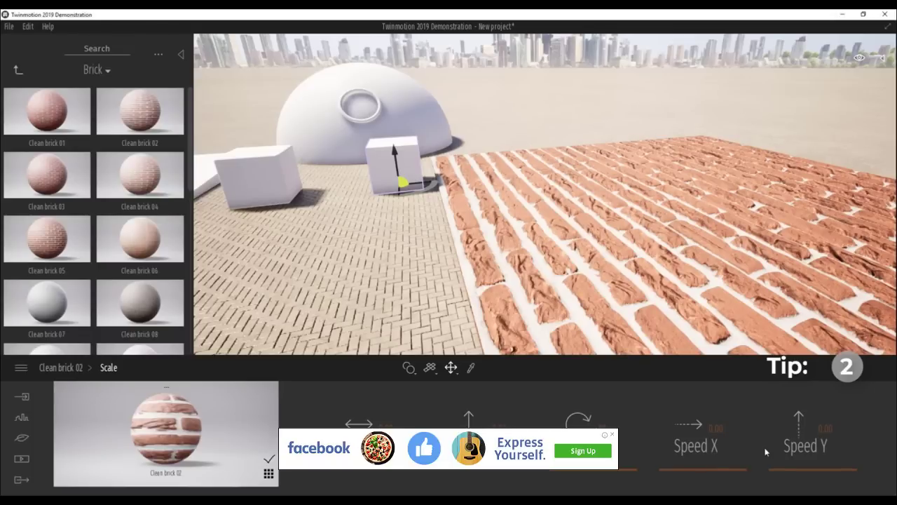
drag(575, 472, 635, 473)
drag(350, 424, 361, 421)
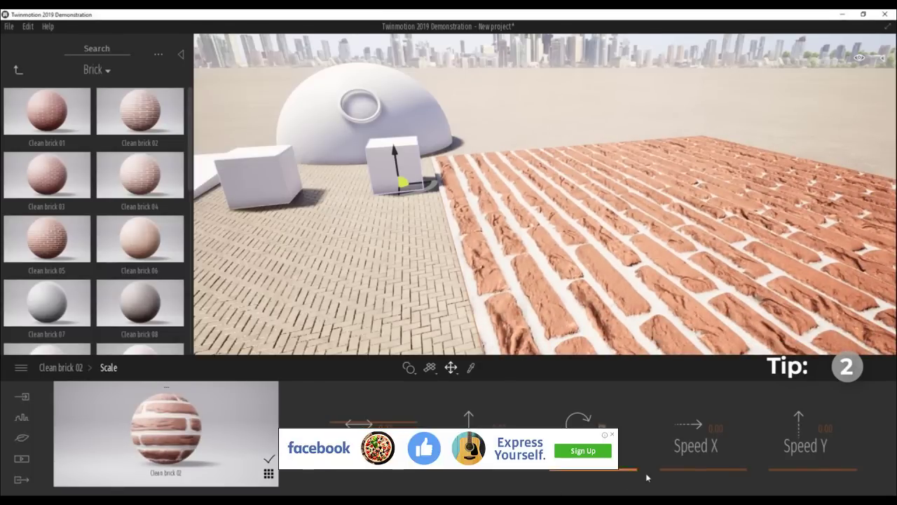
click(667, 468)
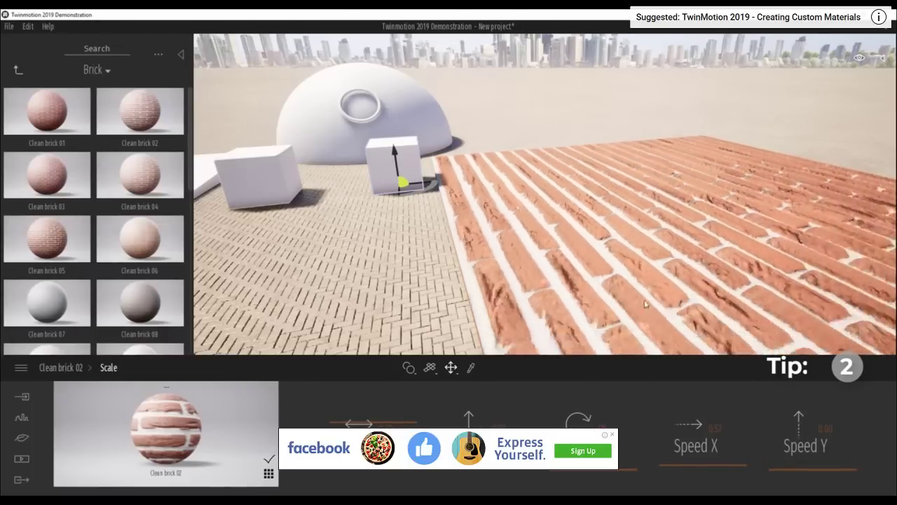
Examine the dome, cubes and brick slab from different distances and viewing angles.
scroll(554, 326, down, 10)
shift+middle_drag(501, 280, 560, 246)
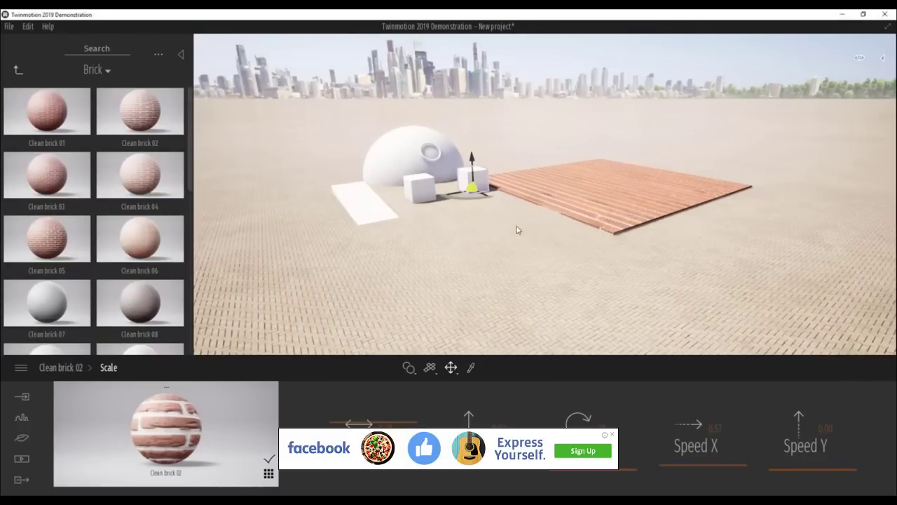
scroll(512, 186, up, 5)
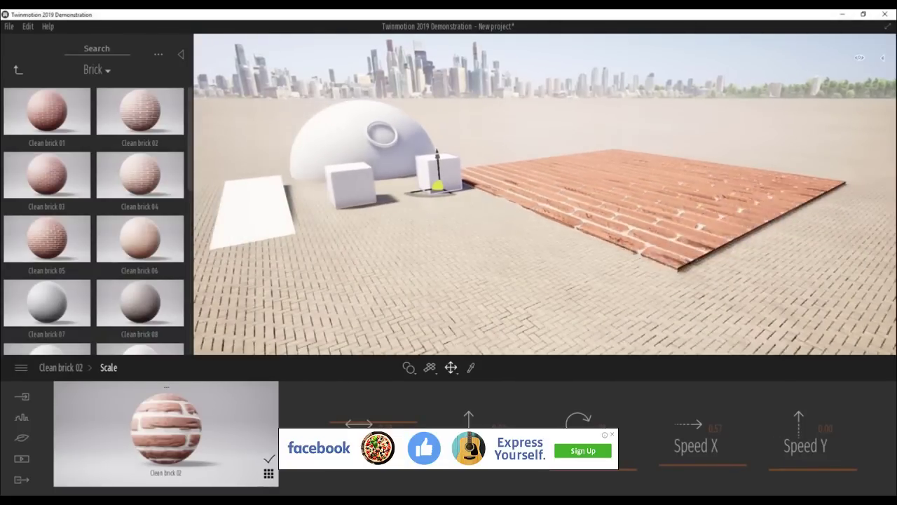
mouse_move(520, 212)
shift+middle_down()
mouse_move(522, 242)
mouse_move(523, 213)
shift+middle_up()
right_drag(514, 176, 513, 193)
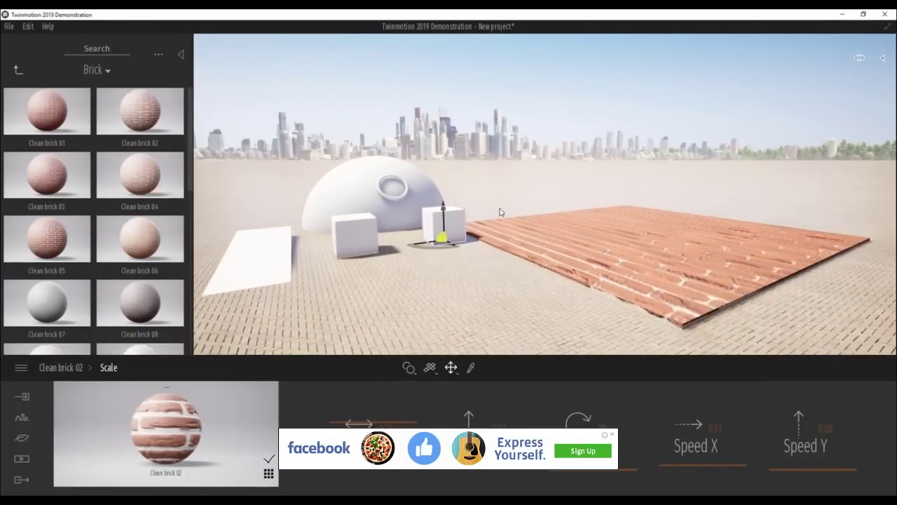
scroll(501, 212, up, 5)
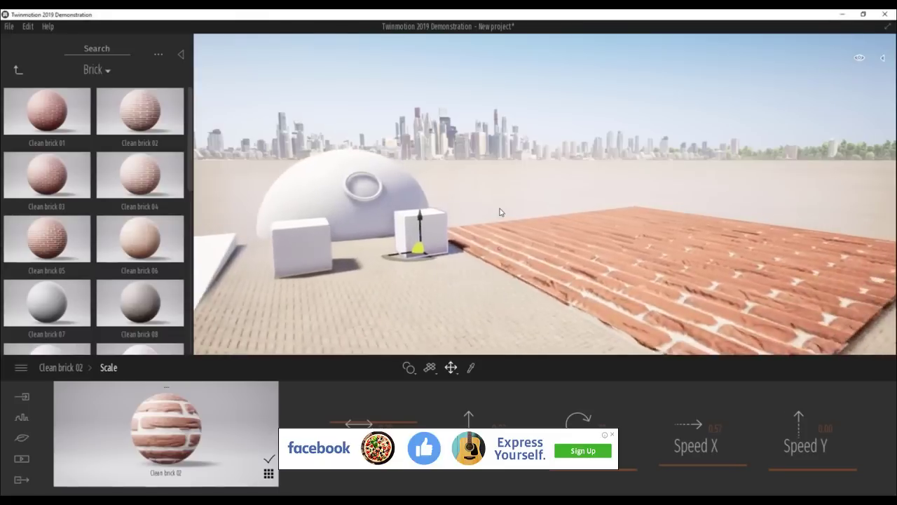
key(Up)
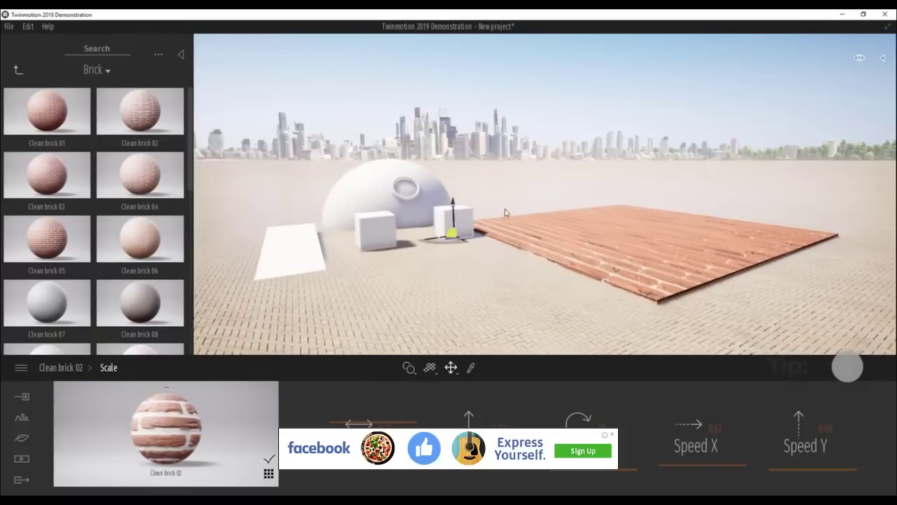
Move the camera repeatedly toward and away from the dome and brick slab, viewing them at low and raised angles.
middle_drag(515, 144, 506, 196)
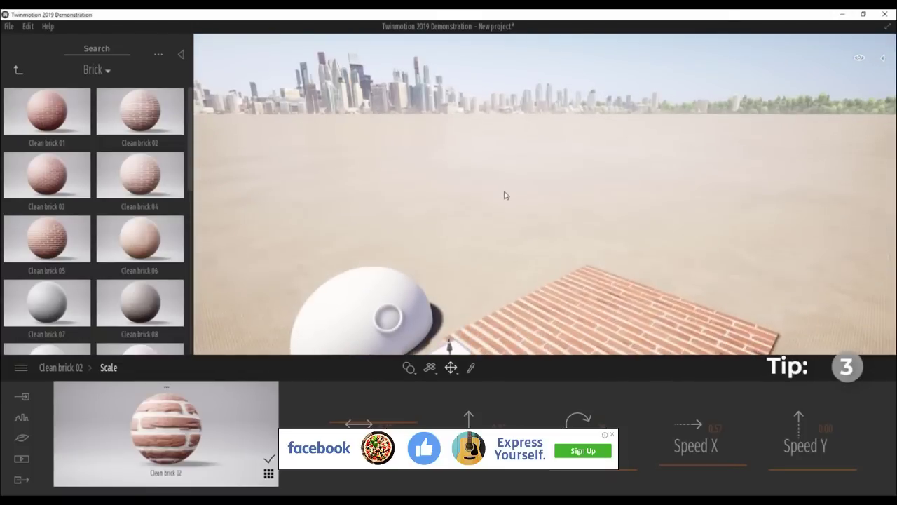
key(Up)
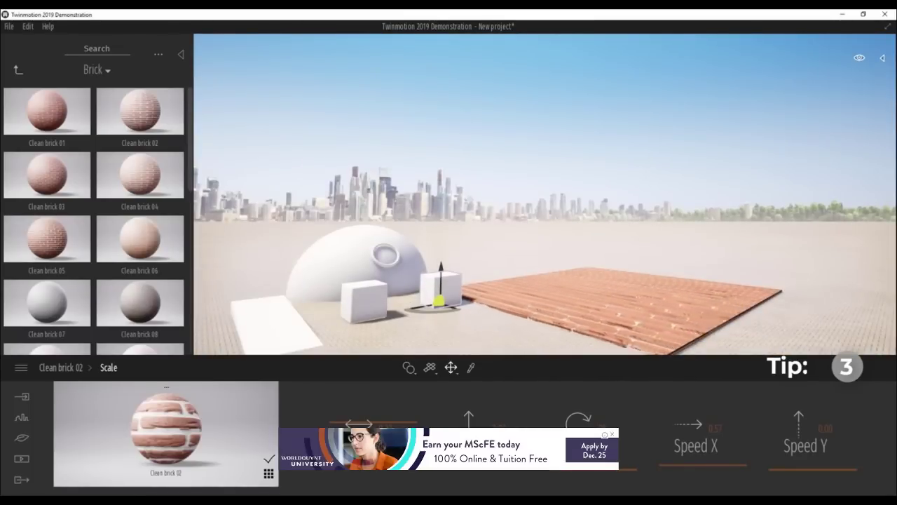
key(Up)
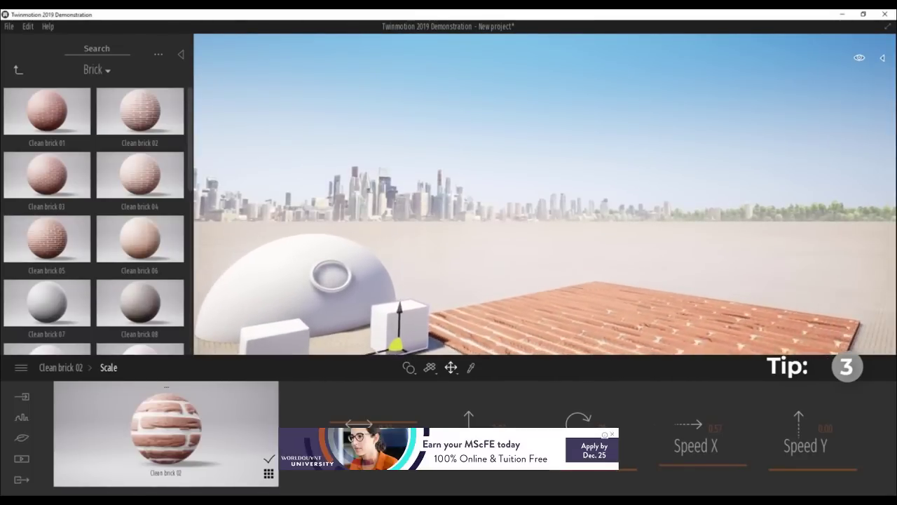
key(Up)
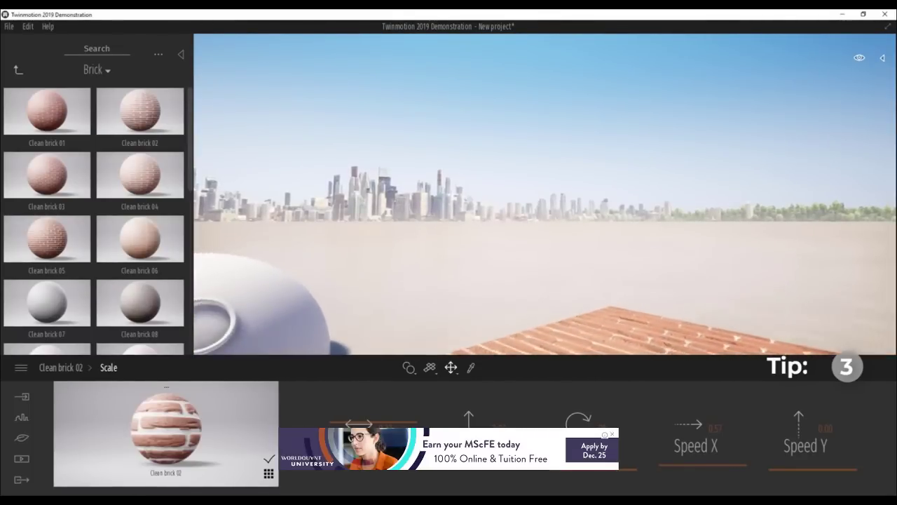
key(Down)
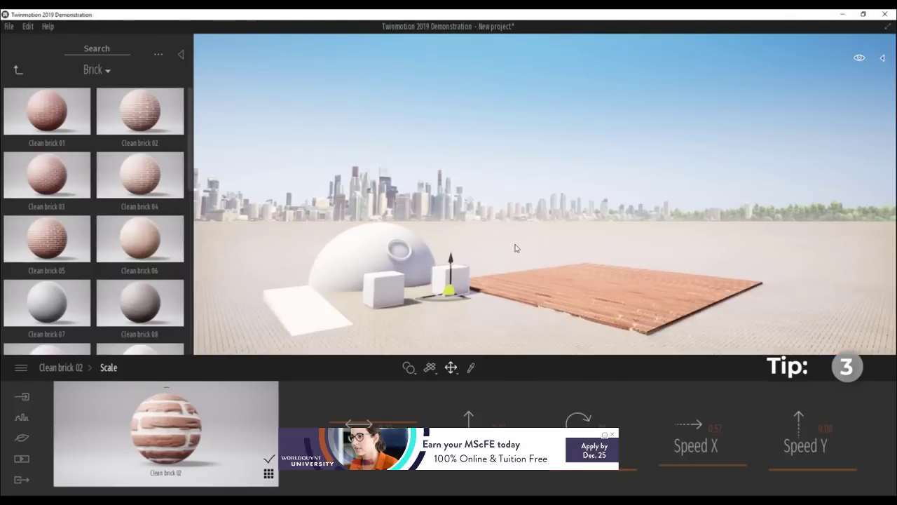
key(Up)
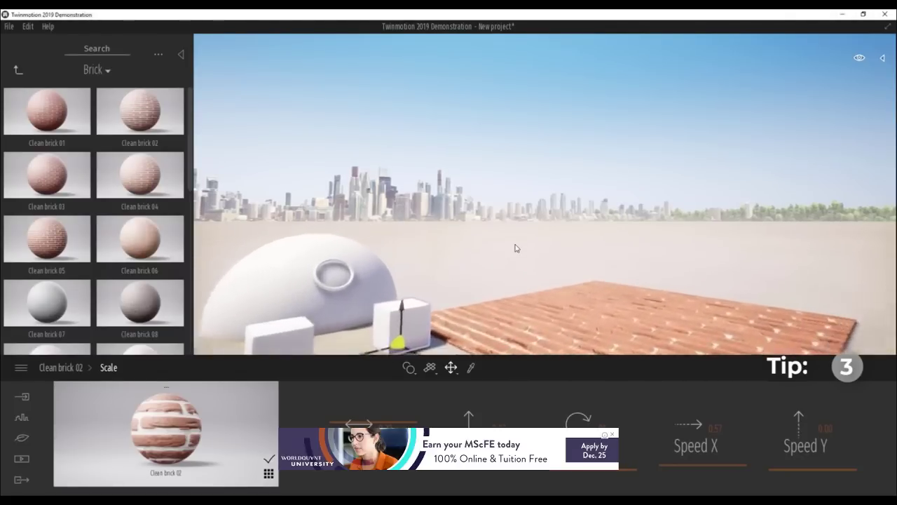
key(Down)
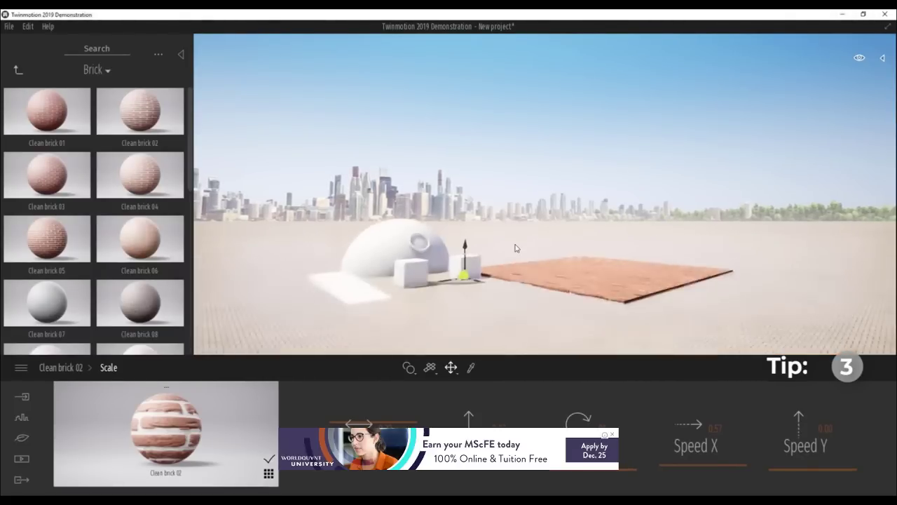
key(Down)
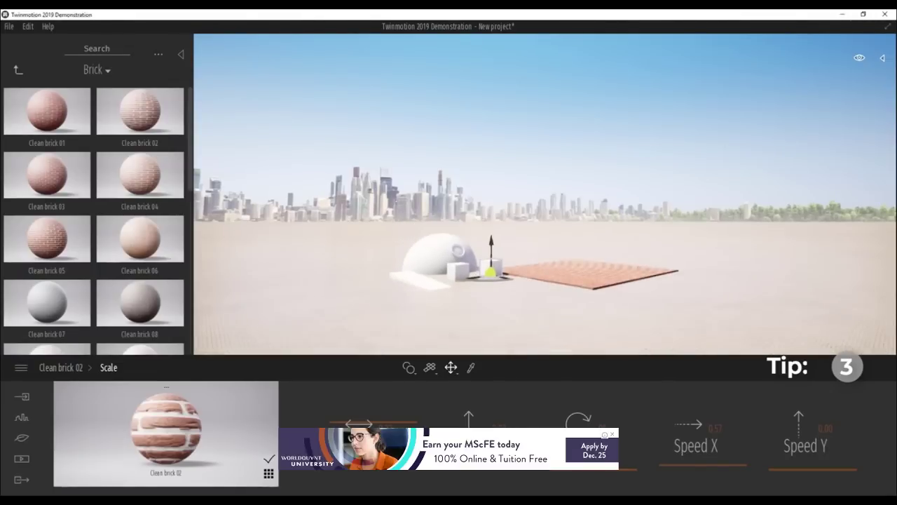
key(Up)
shift+middle_drag(519, 249, 510, 284)
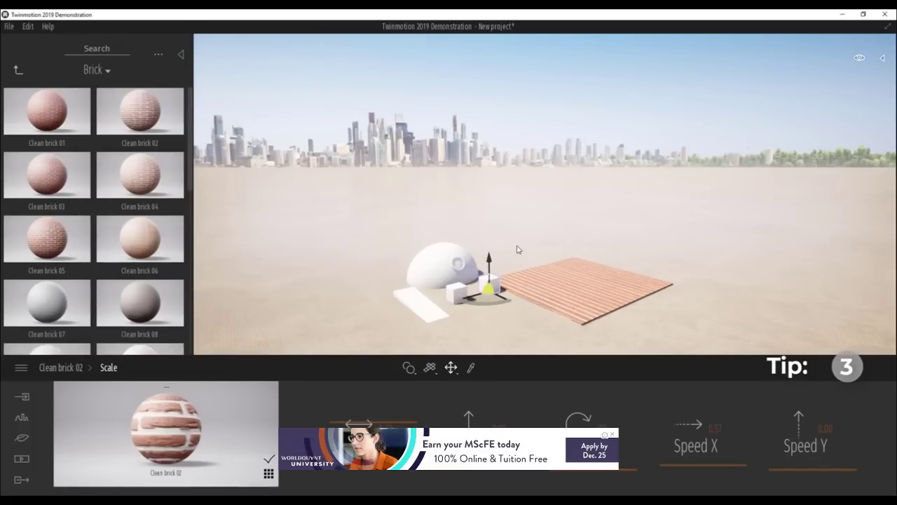
key(Up)
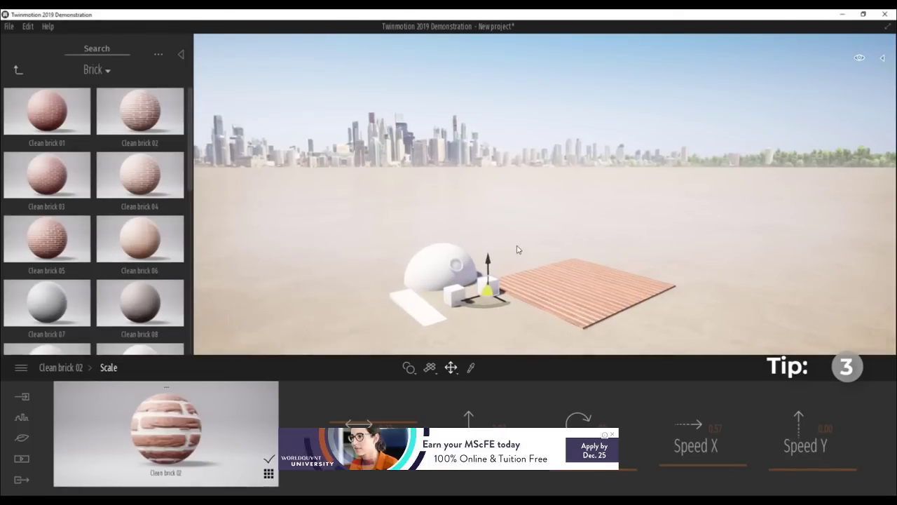
key(Up)
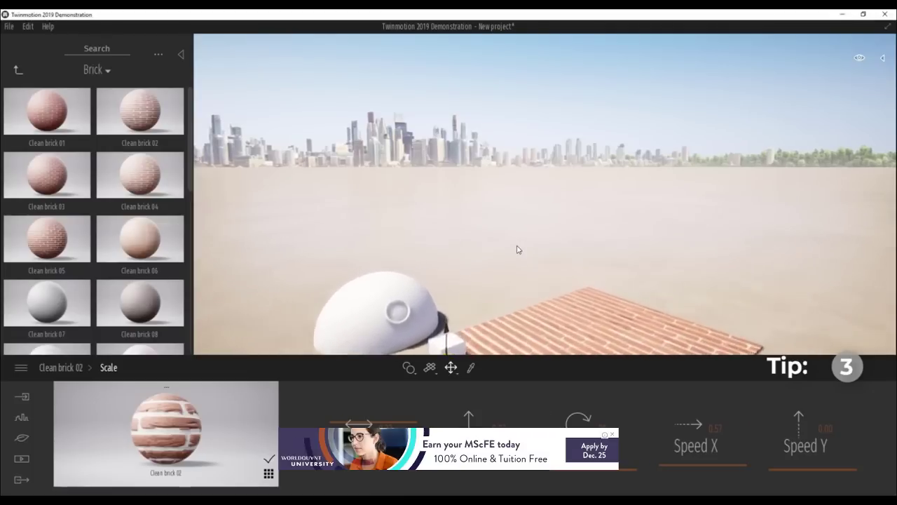
key(Up)
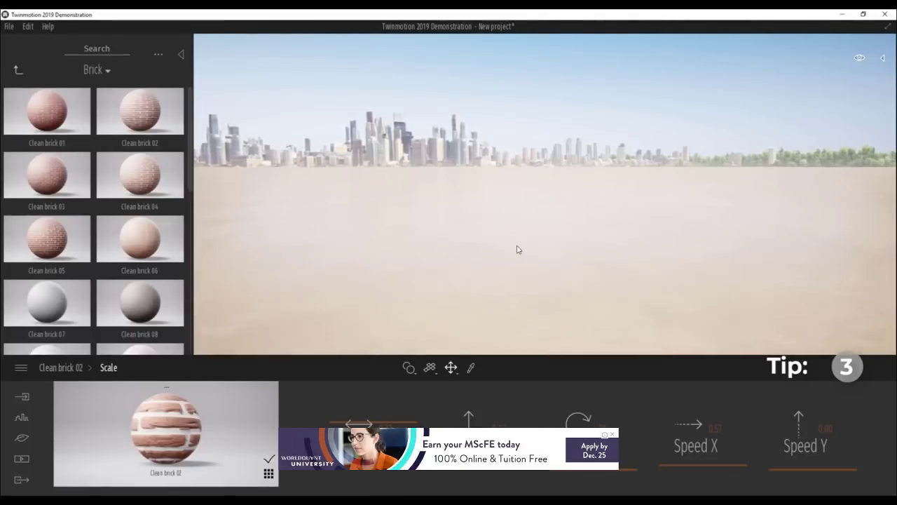
key(Down)
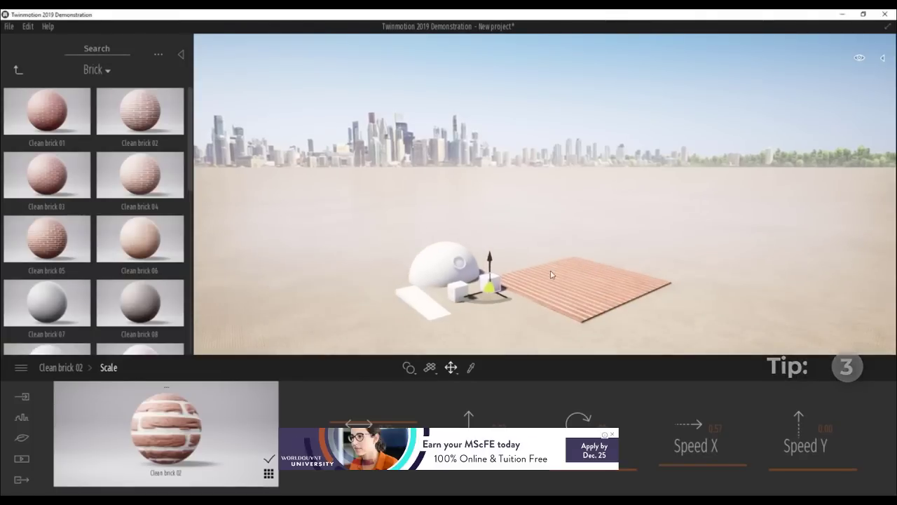
shift+middle_drag(562, 289, 529, 282)
scroll(480, 303, up, 1)
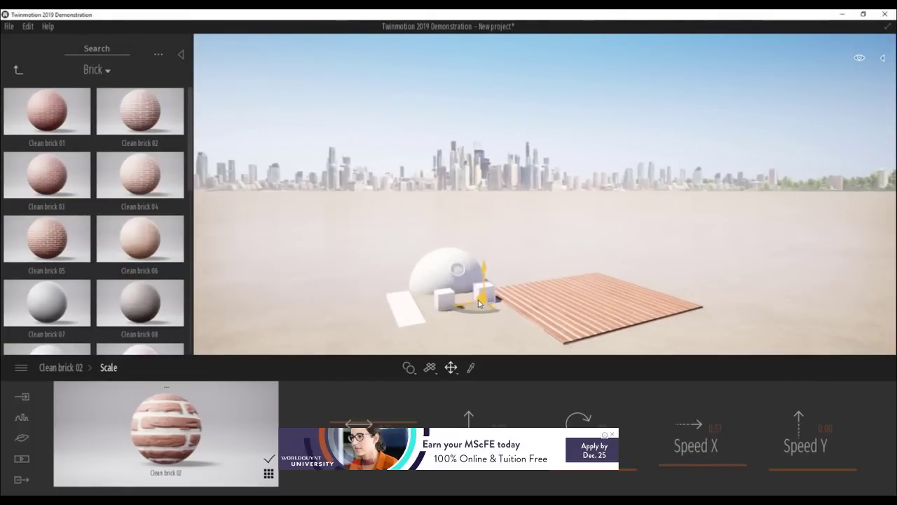
Rotate the cube beside the brick slab about its vertical axis and turn it back to its original orientation.
double_click(479, 303)
scroll(643, 226, down, 5)
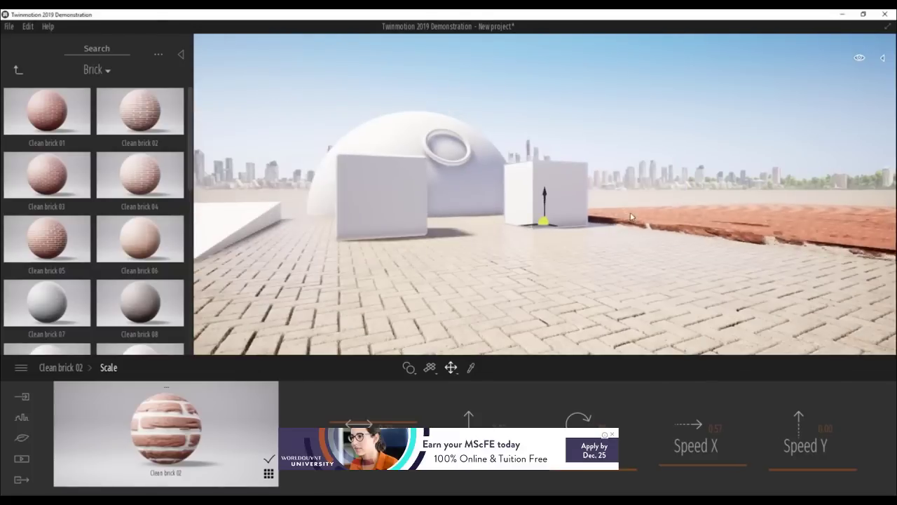
shift+middle_drag(644, 227, 590, 219)
scroll(547, 225, up, 4)
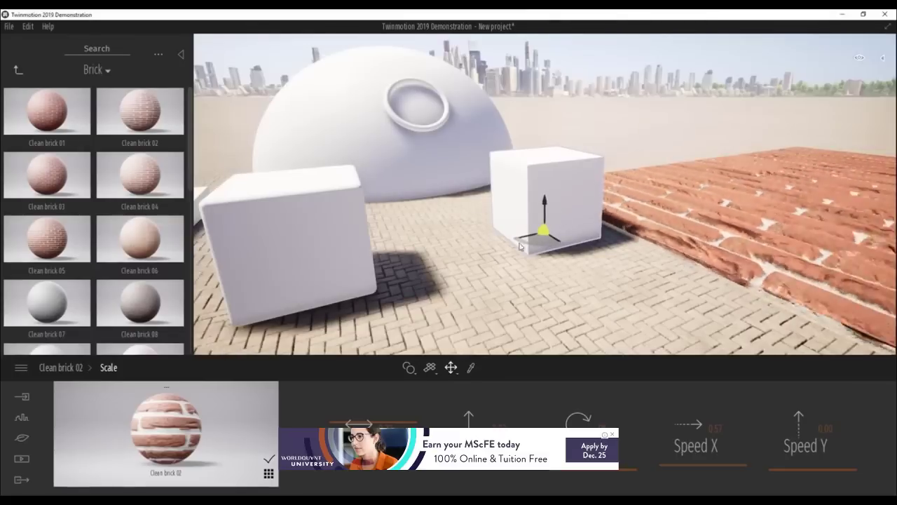
mouse_move(520, 243)
mouse_down()
mouse_move(587, 254)
mouse_move(518, 253)
mouse_move(525, 244)
mouse_move(555, 255)
mouse_move(512, 255)
mouse_up()
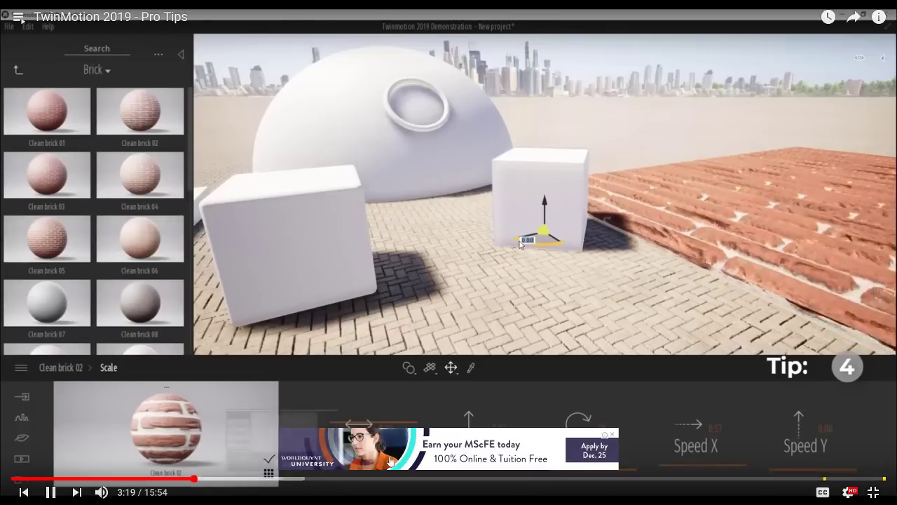
click(607, 435)
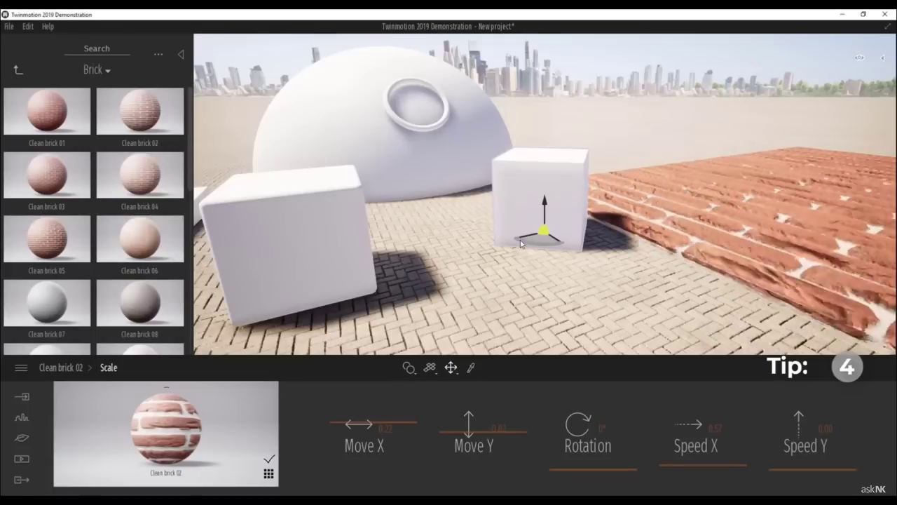
mouse_move(523, 243)
mouse_down()
mouse_move(639, 239)
mouse_move(597, 247)
mouse_move(518, 242)
mouse_up()
Rotate the tilted cube closest to the flat white slab using its rotation gizmo.
click(314, 254)
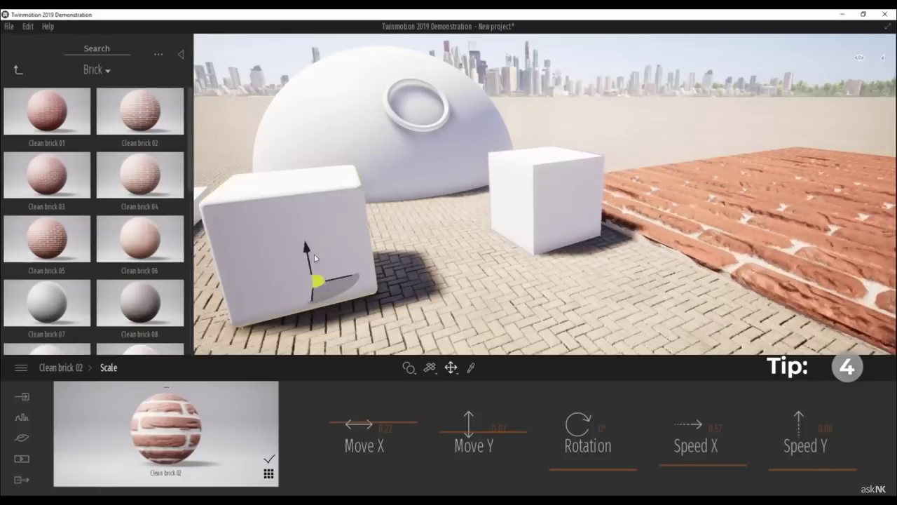
scroll(314, 258, down, 2)
drag(367, 265, 488, 251)
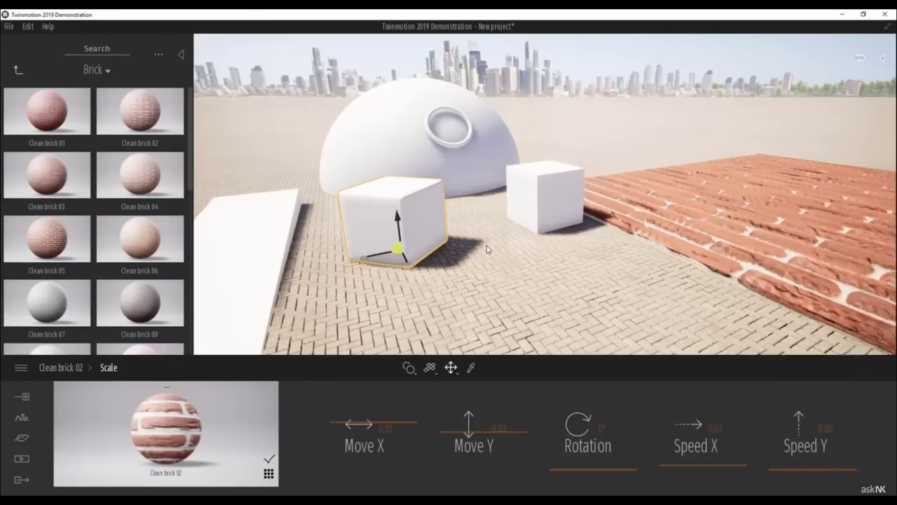
Draw a closed custom path on the ground, looping around the dome, cubes, white slab and brick slab.
click(28, 421)
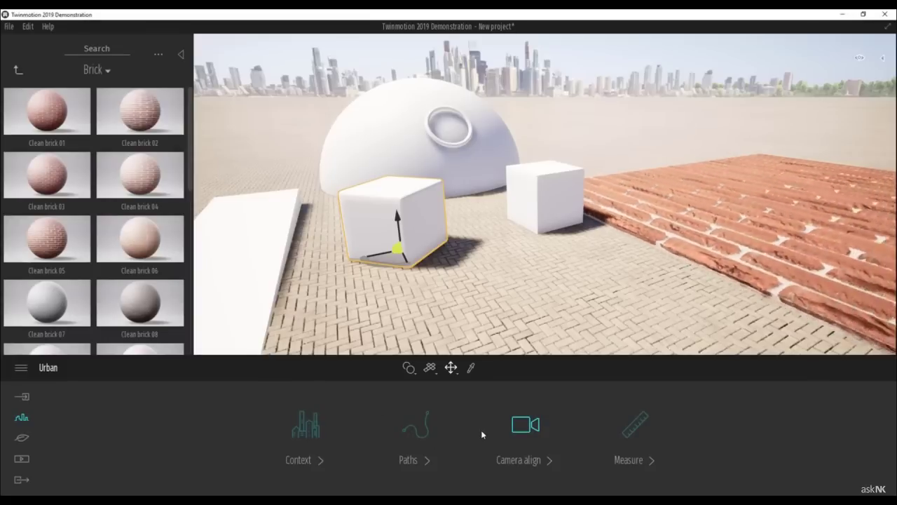
click(430, 436)
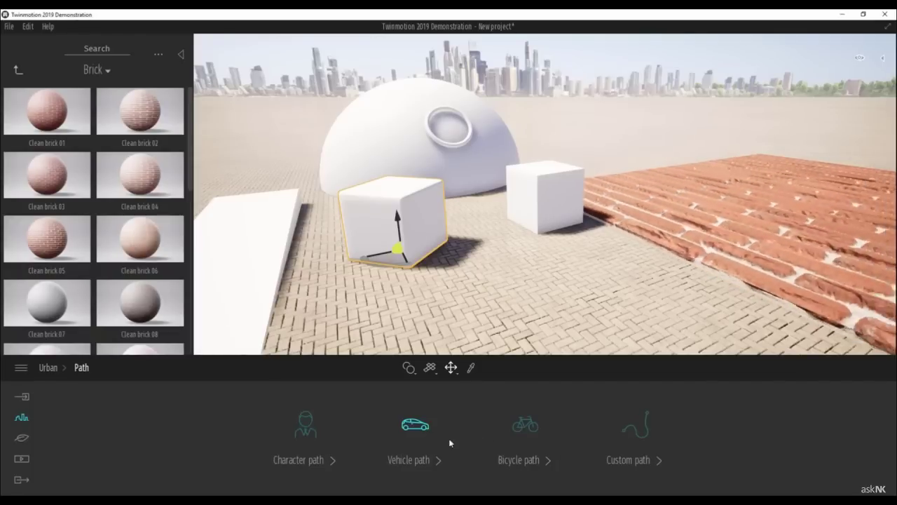
click(637, 431)
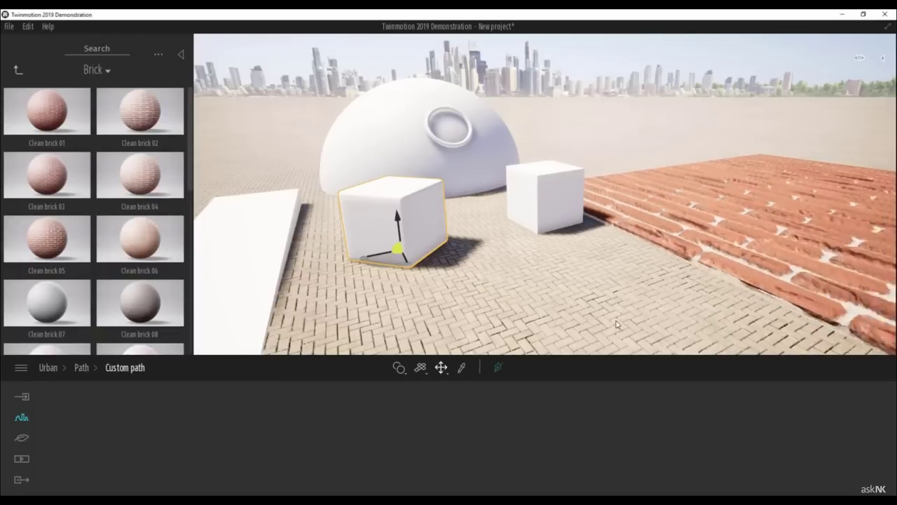
scroll(595, 278, down, 5)
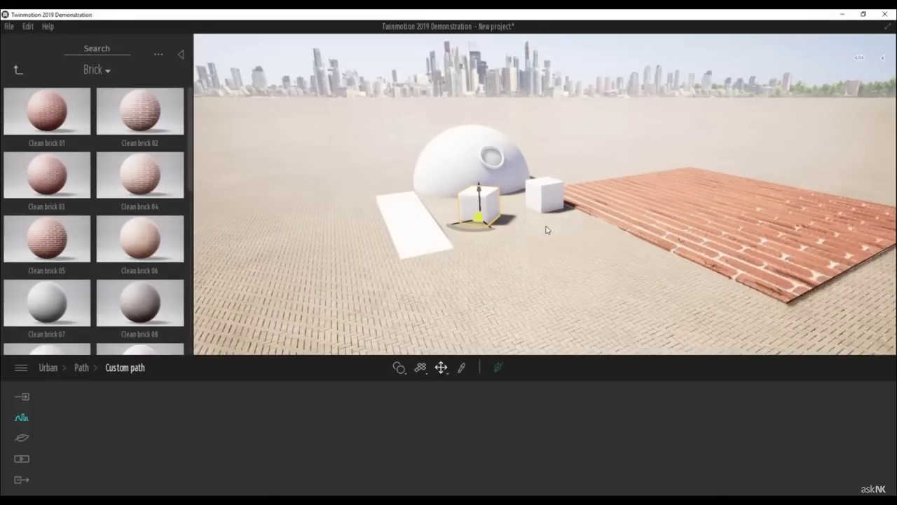
mouse_move(548, 230)
shift+middle_down()
mouse_move(536, 254)
mouse_move(547, 228)
shift+middle_up()
scroll(566, 196, down, 2)
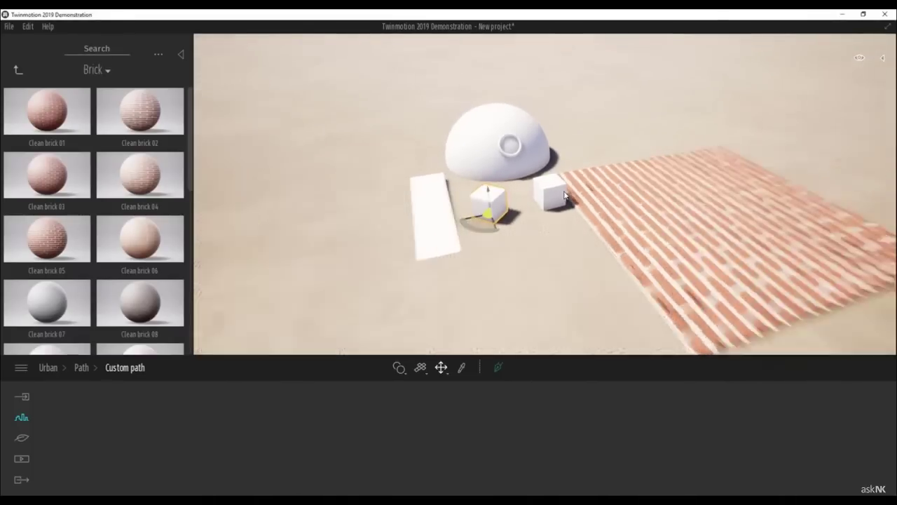
scroll(566, 196, down, 2)
scroll(577, 173, up, 3)
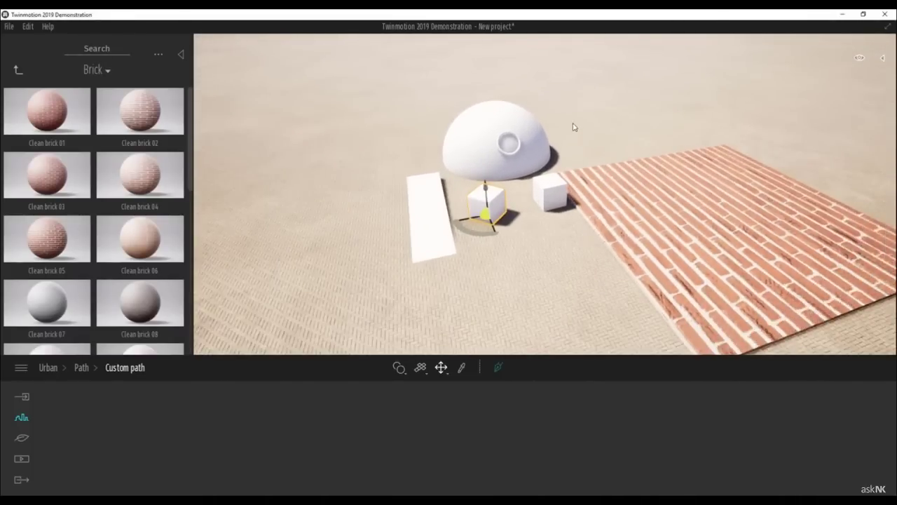
scroll(574, 119, down, 3)
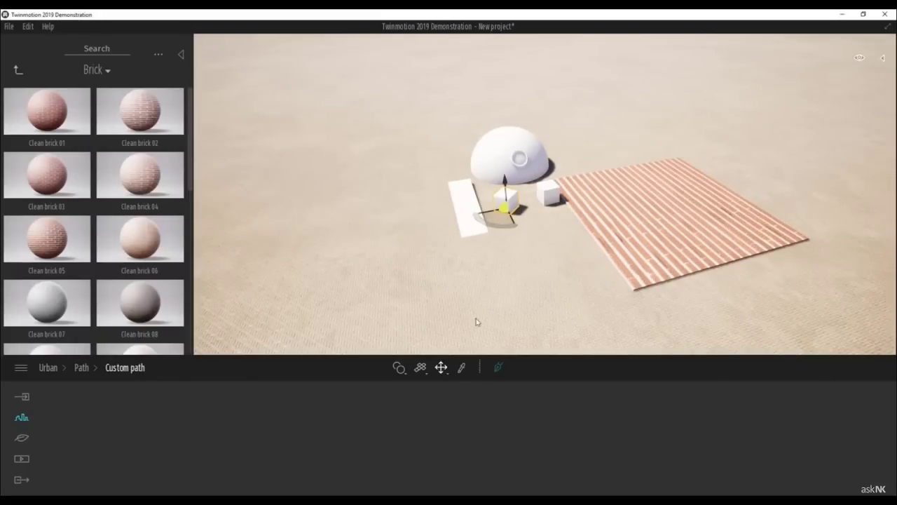
click(499, 368)
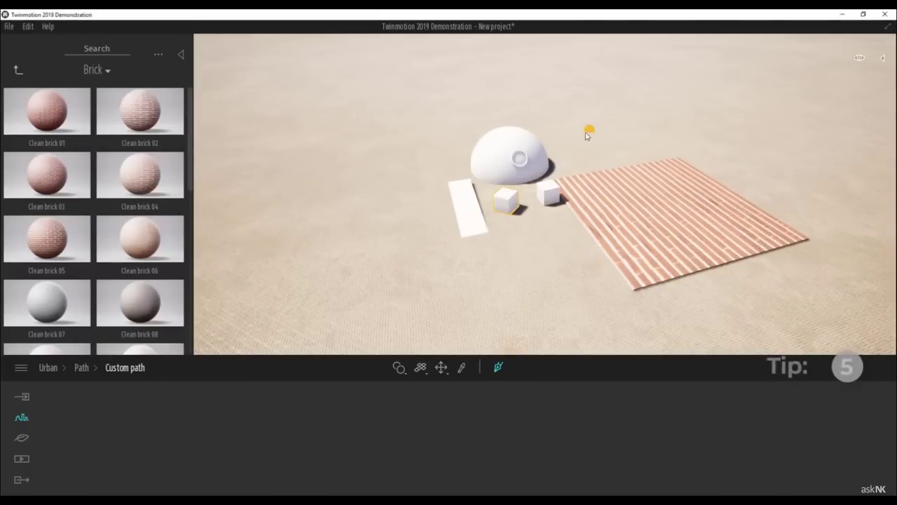
click(554, 131)
click(377, 213)
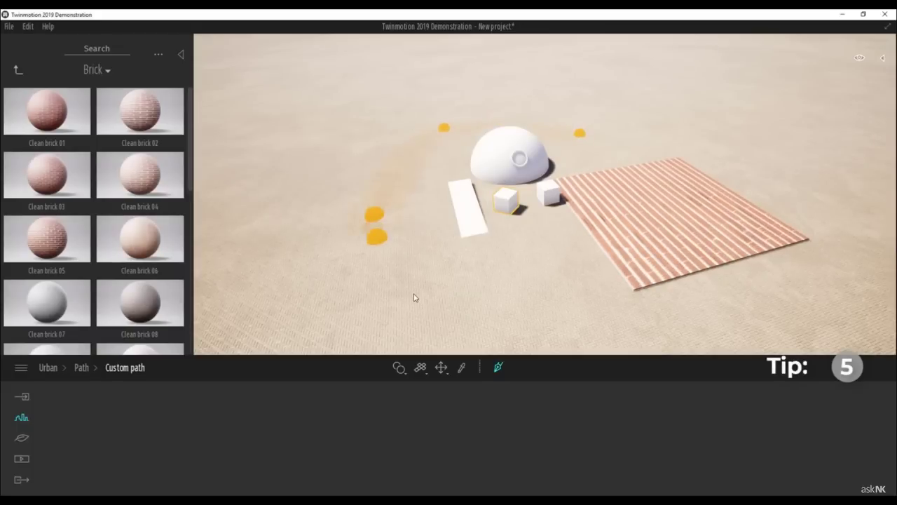
click(414, 291)
click(547, 316)
click(804, 300)
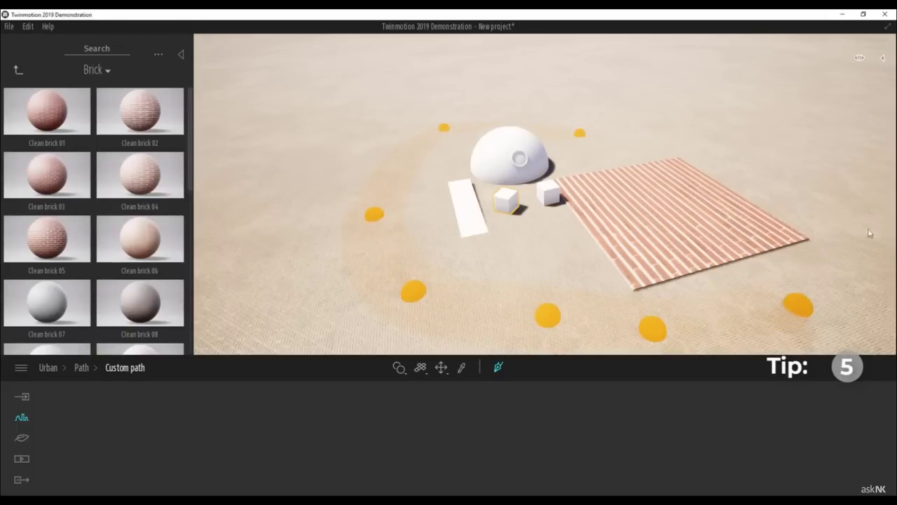
click(579, 135)
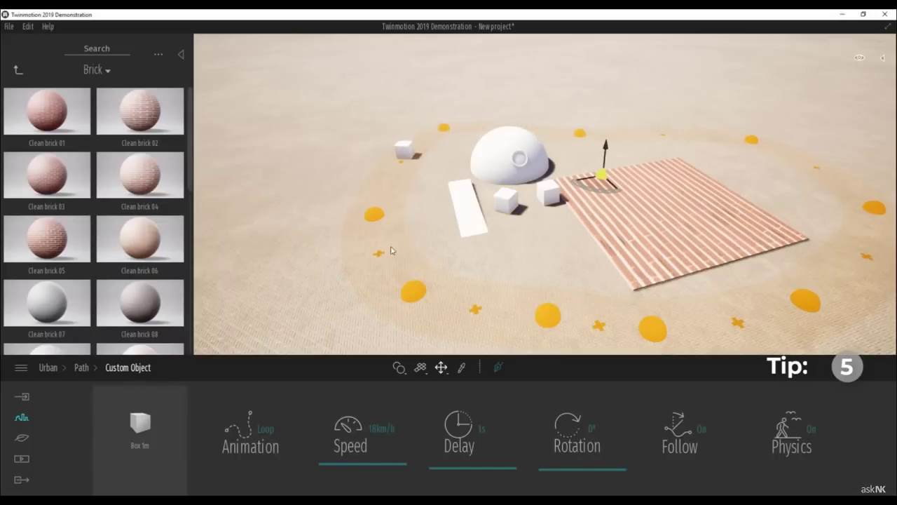
Move the front path point slightly outward along the ground, toward the white slab's side of the loop.
click(548, 316)
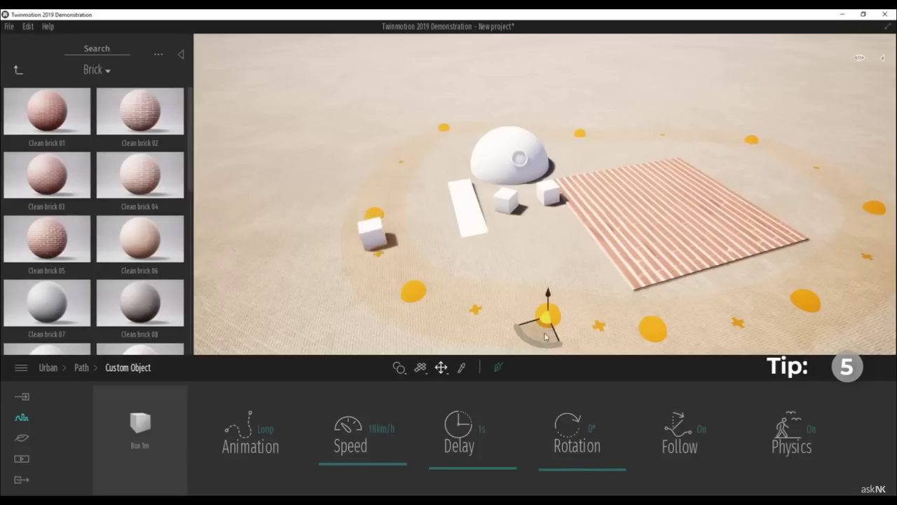
drag(544, 338, 515, 330)
scroll(542, 283, down, 2)
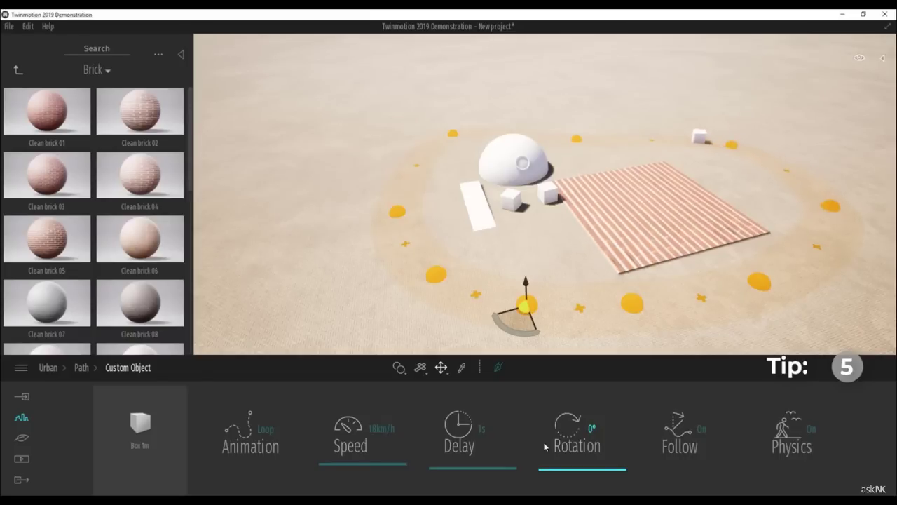
Select the whole custom path in the scene graph, raise it above the ground and turn its Physics off.
click(883, 58)
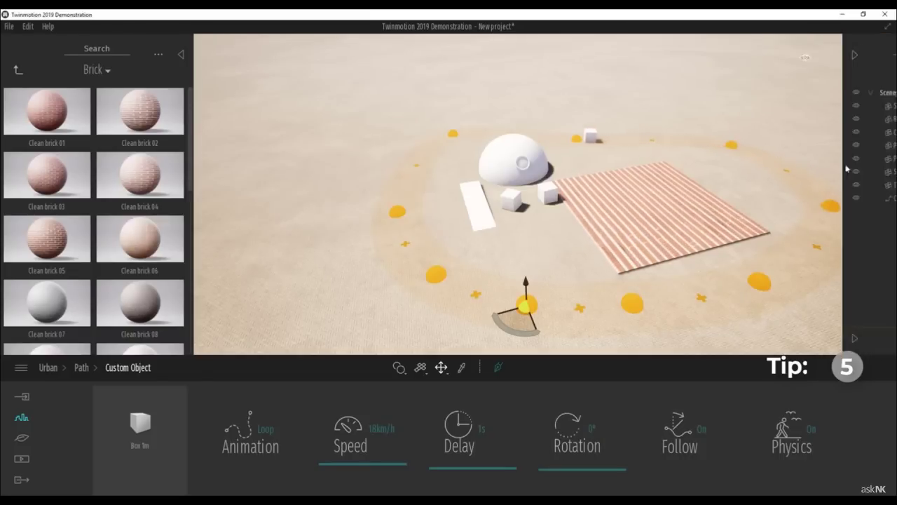
click(803, 199)
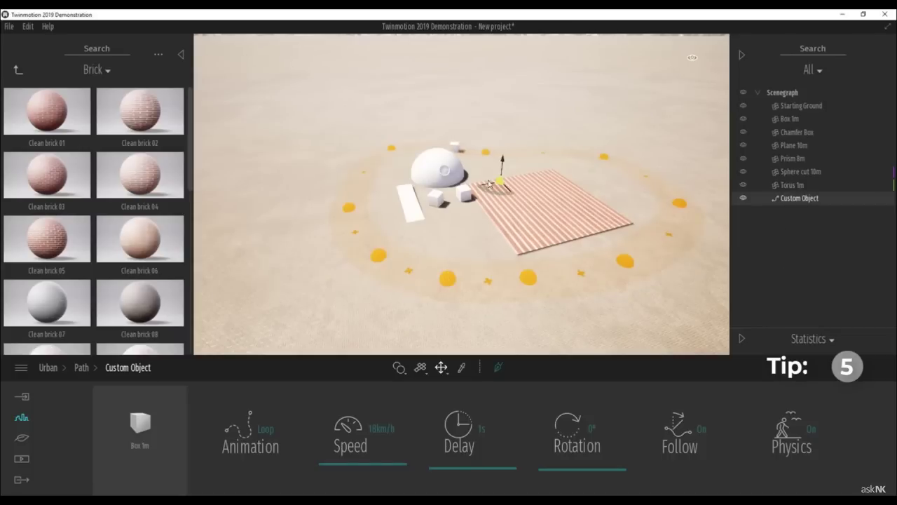
drag(502, 163, 504, 118)
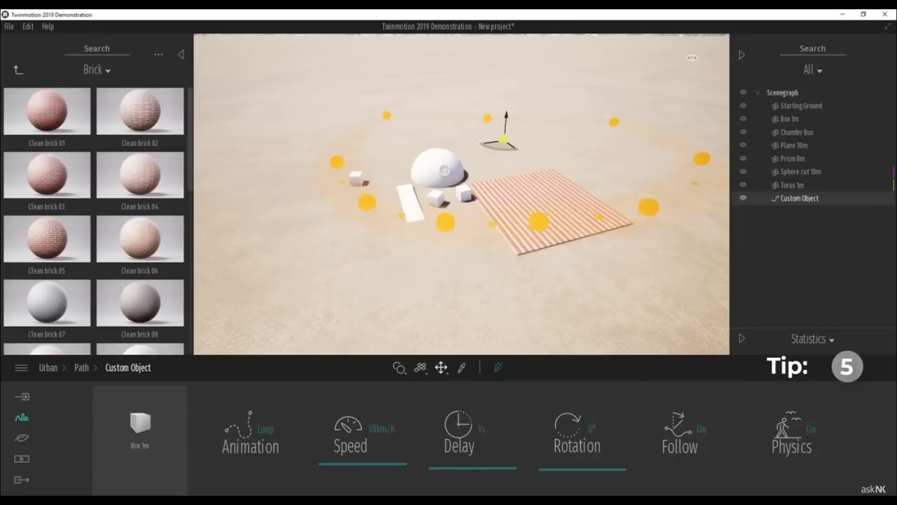
shift+middle_drag(445, 170, 445, 172)
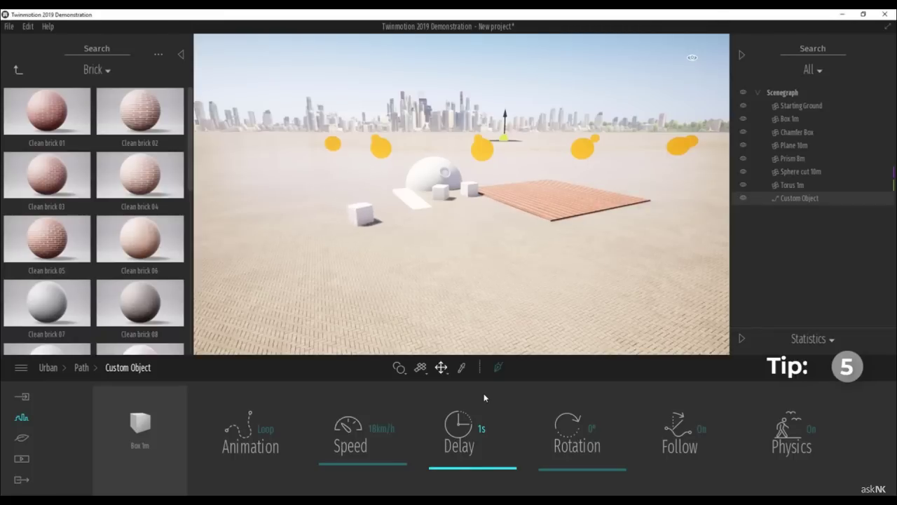
click(809, 429)
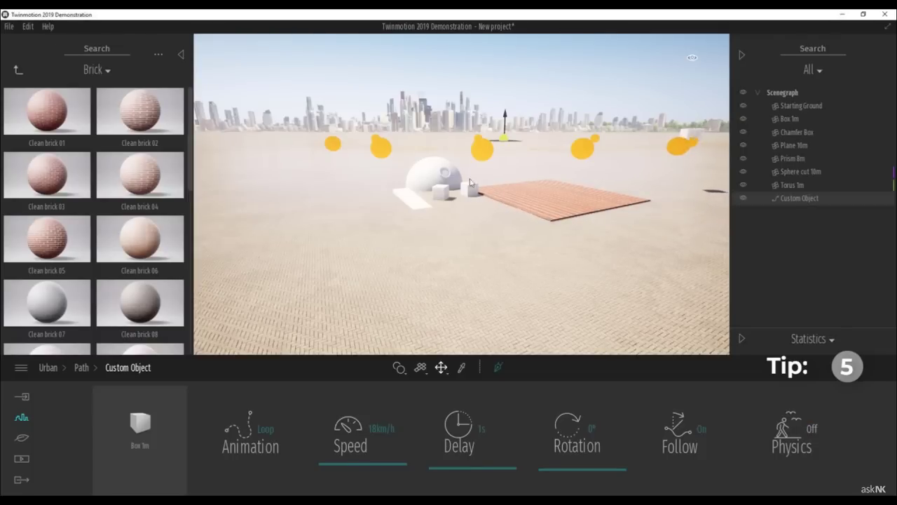
Vary the raised path's height by lowering the front point and the outermost point beyond the white slab, and raising the point behind the latter.
click(485, 154)
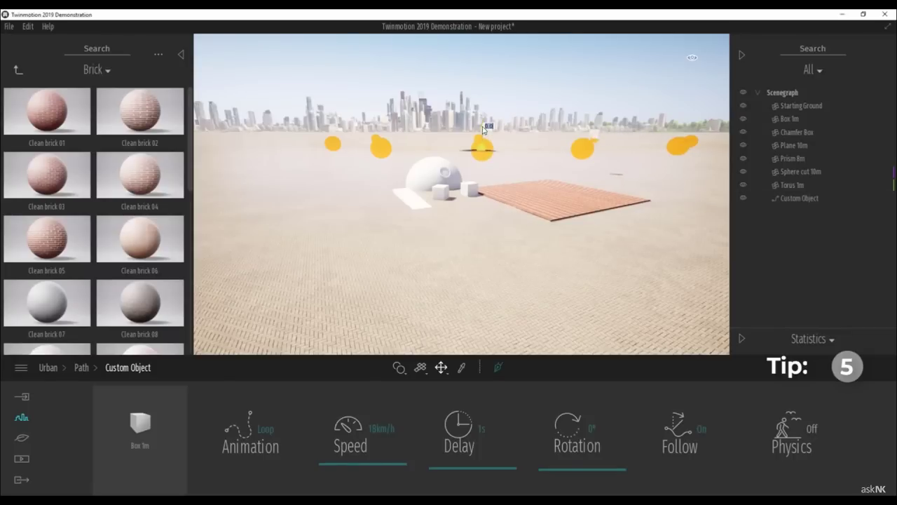
drag(483, 134, 478, 209)
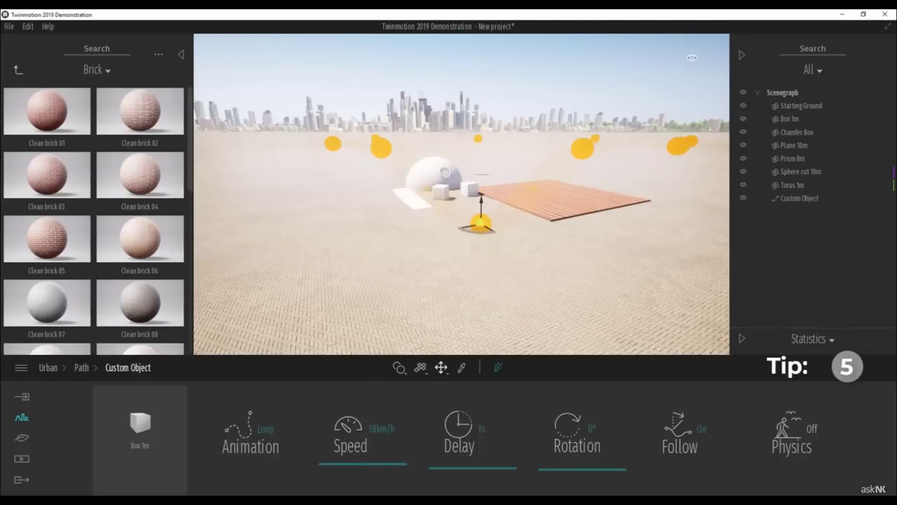
shift+middle_drag(274, 150, 326, 182)
click(261, 136)
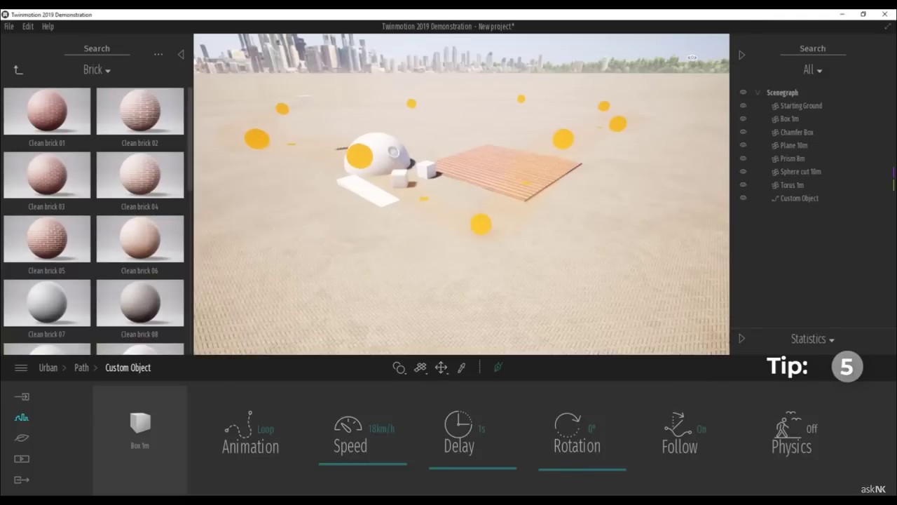
click(256, 128)
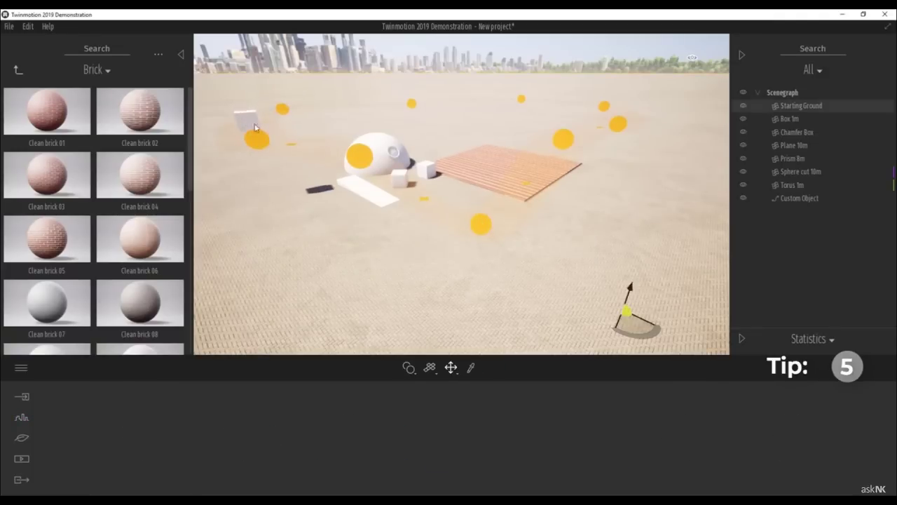
click(256, 136)
drag(250, 111, 269, 201)
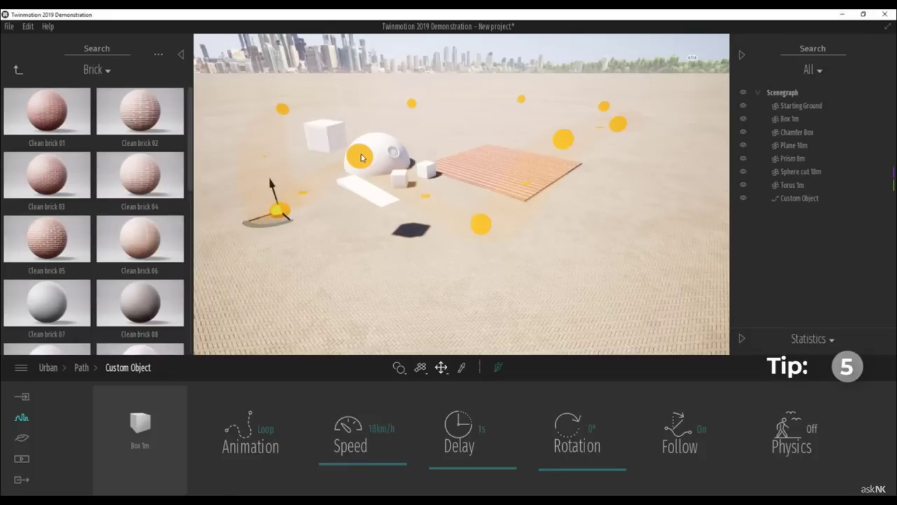
click(282, 111)
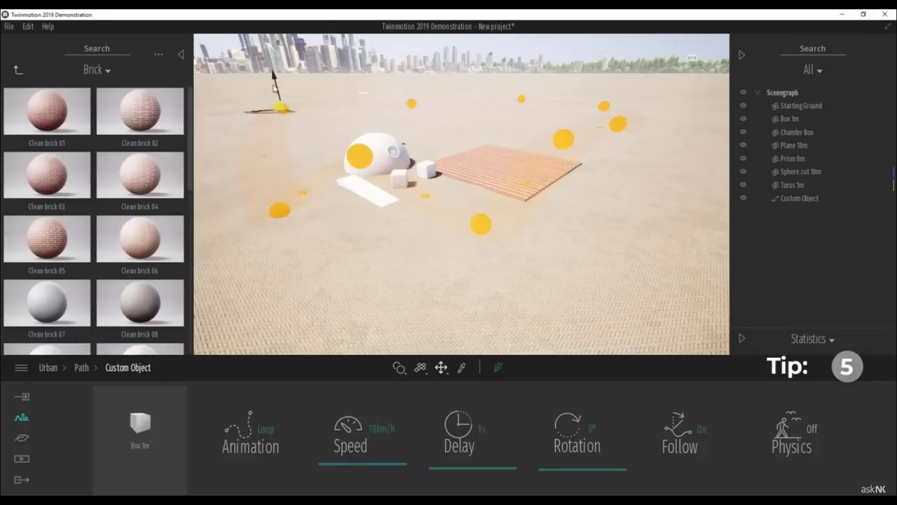
drag(275, 78, 279, 61)
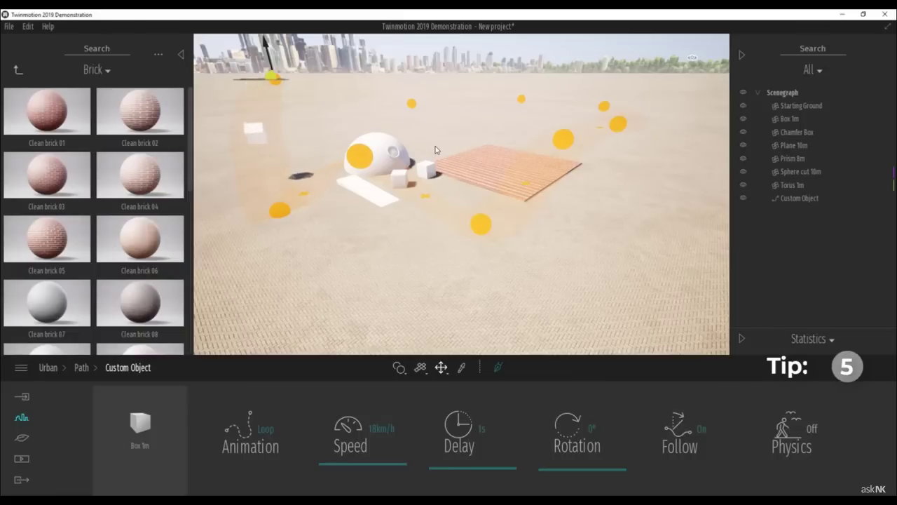
Turn the Follow option of the box on the path off and back on, then deselect the path.
click(702, 430)
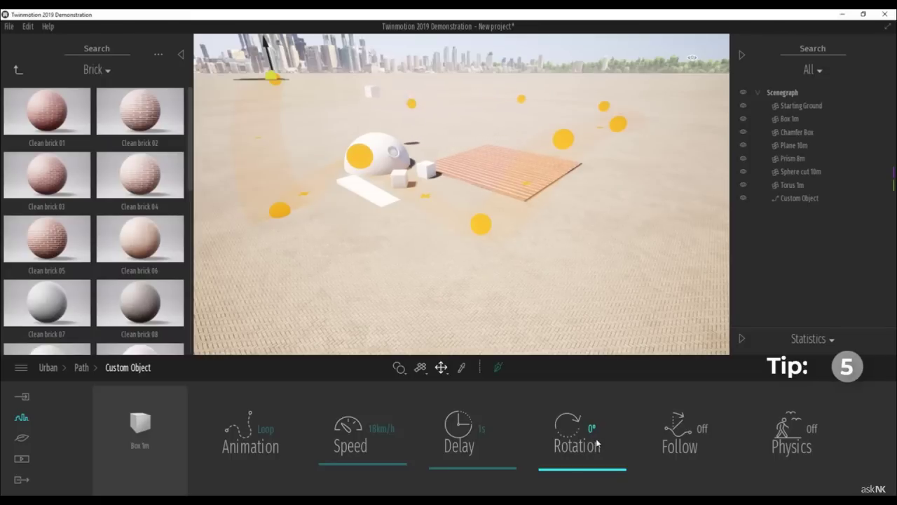
click(701, 430)
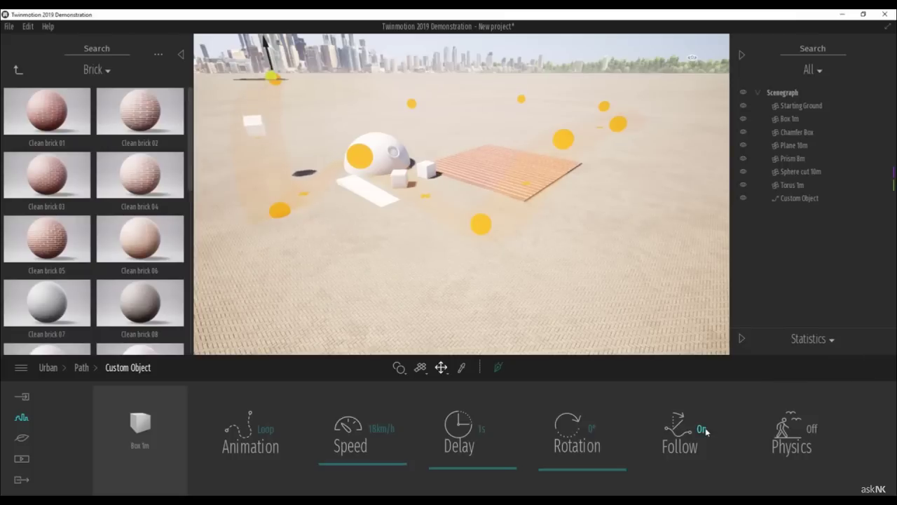
click(703, 429)
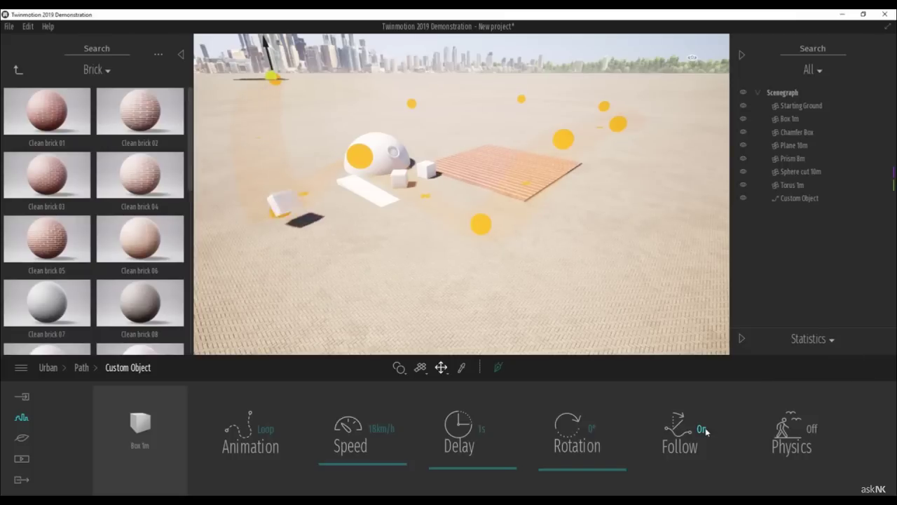
click(454, 218)
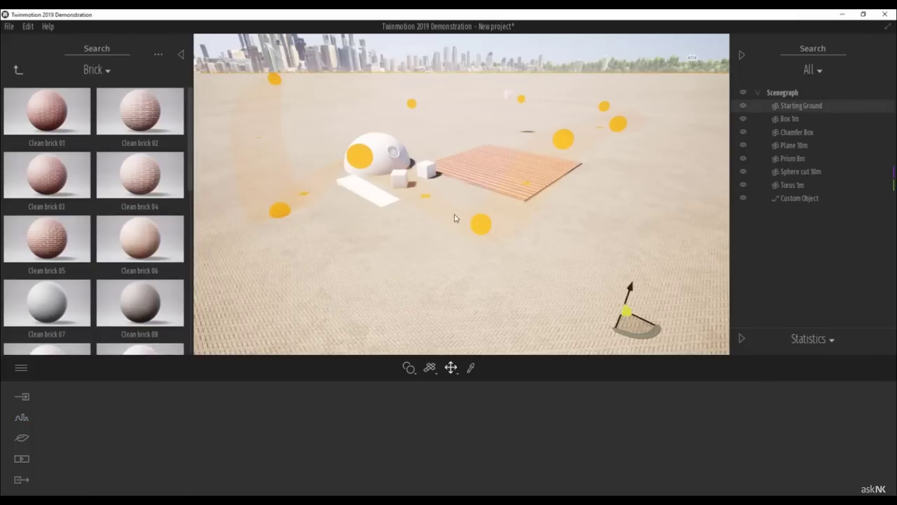
Create a new media image from a lower camera view showing the models with the city skyline behind them.
shift+middle_drag(549, 253, 551, 243)
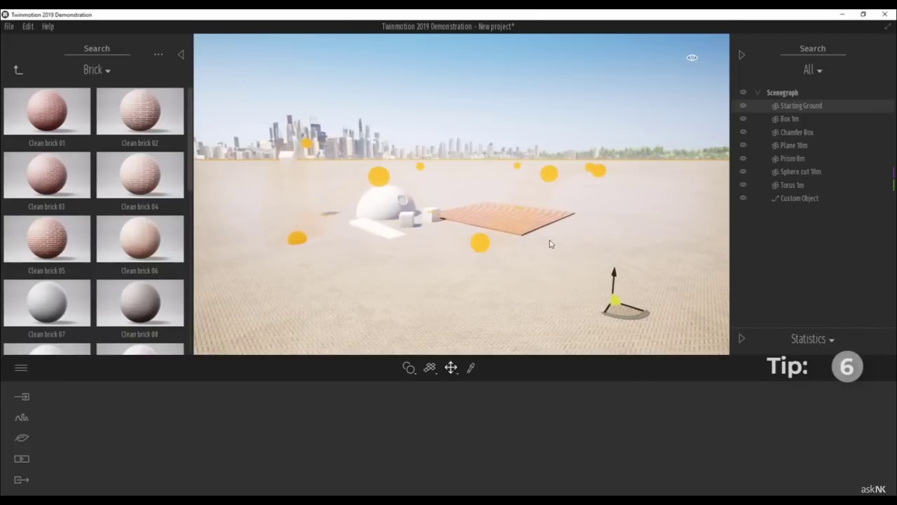
click(22, 458)
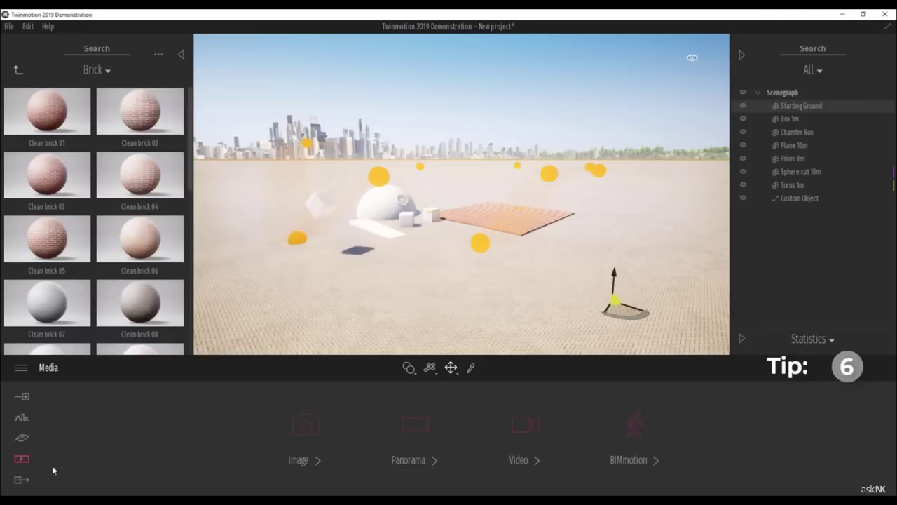
click(313, 430)
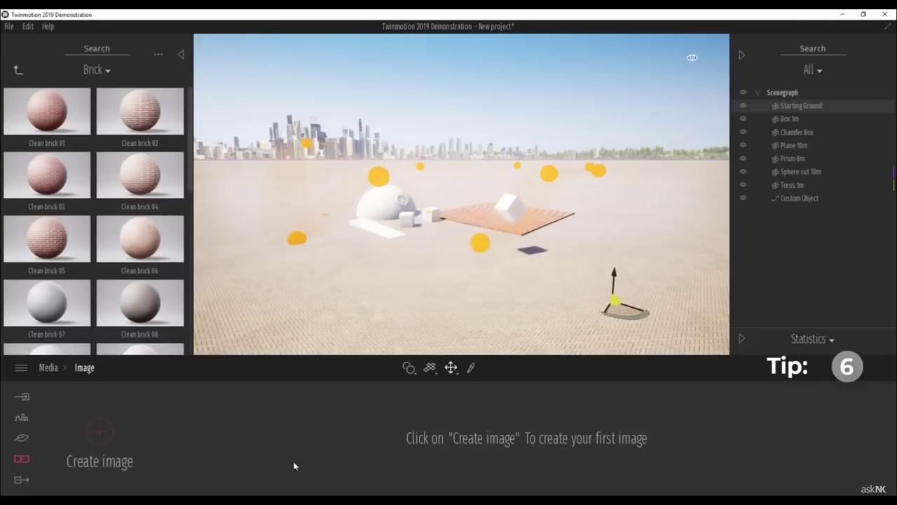
click(102, 433)
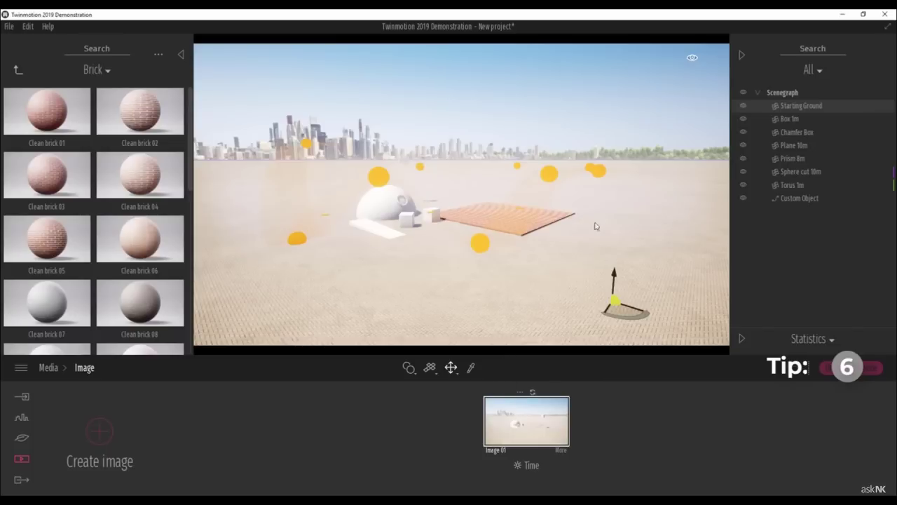
Set the scene's day time to 20:00 in the viewport's lighting settings.
click(691, 62)
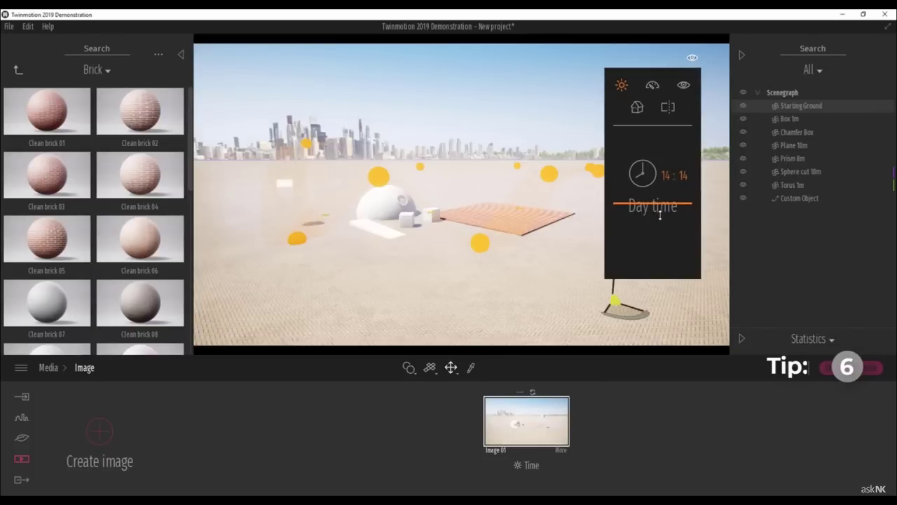
drag(659, 227, 659, 229)
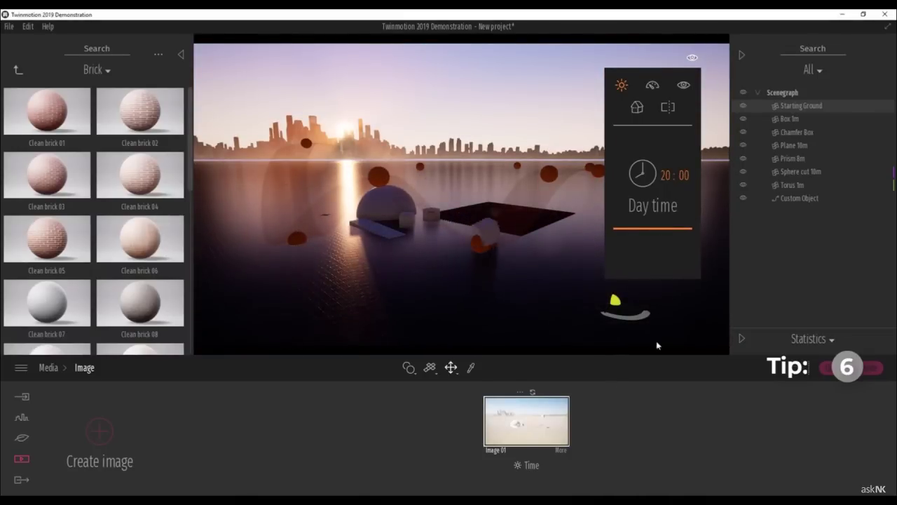
Restore the view of Image 01 and set the image's own time of day to sunset.
click(554, 440)
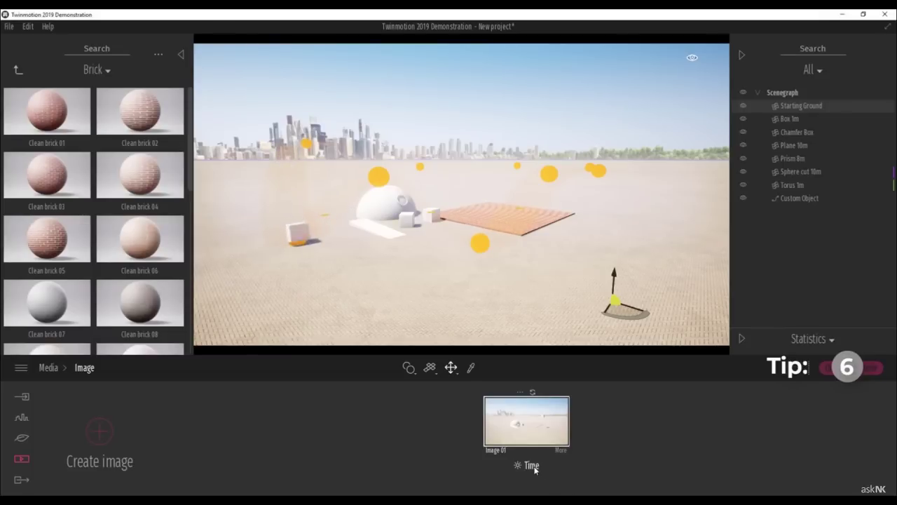
click(533, 466)
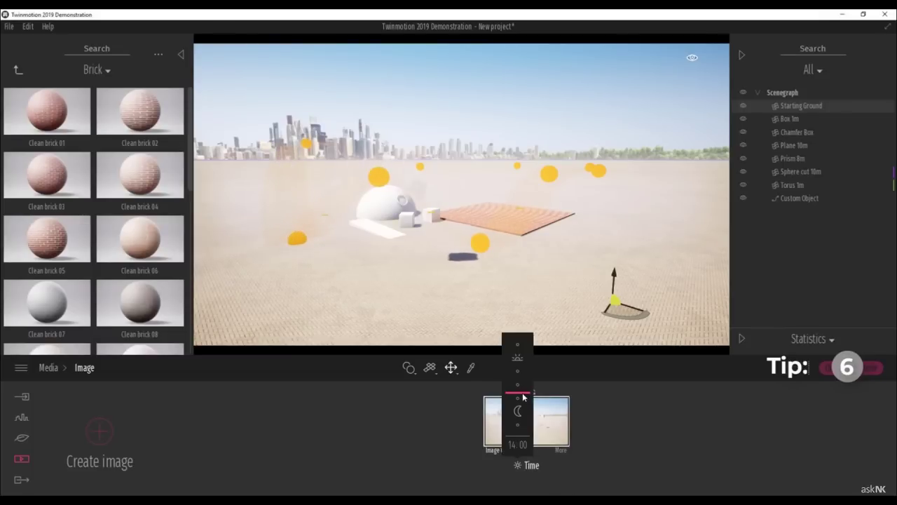
drag(523, 396, 521, 415)
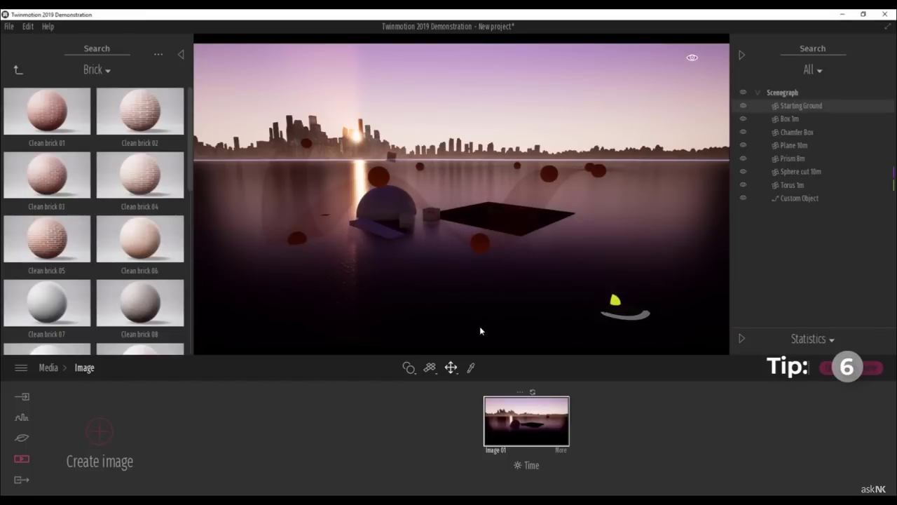
Compare the settings offered for Image 01 with the general Nature settings, then return to the image list.
click(561, 451)
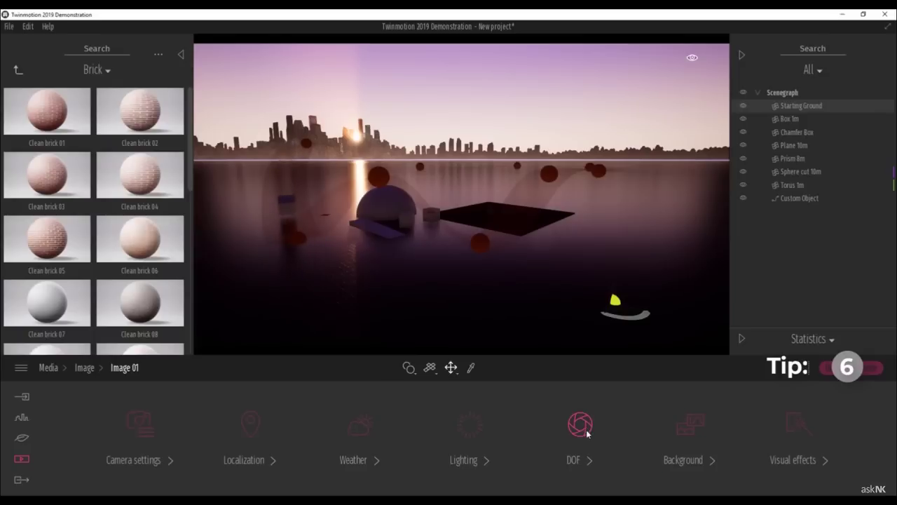
scroll(371, 237, up, 2)
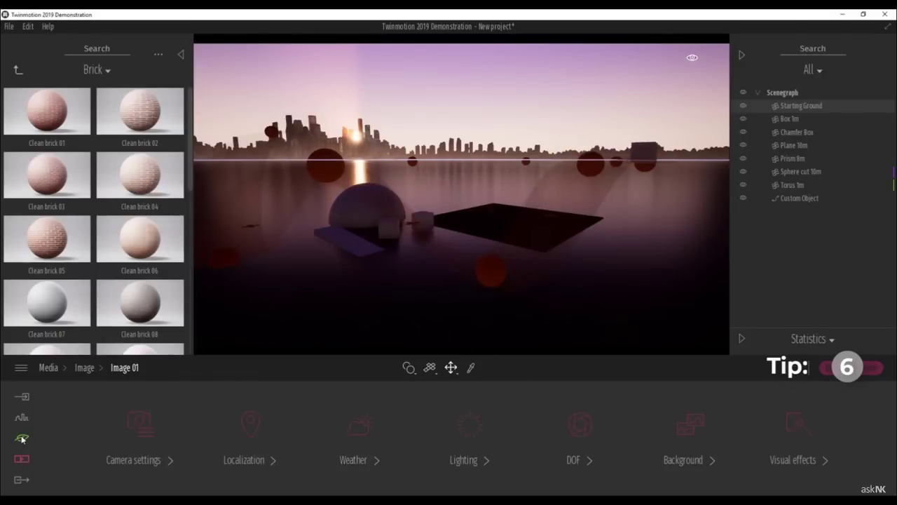
click(22, 439)
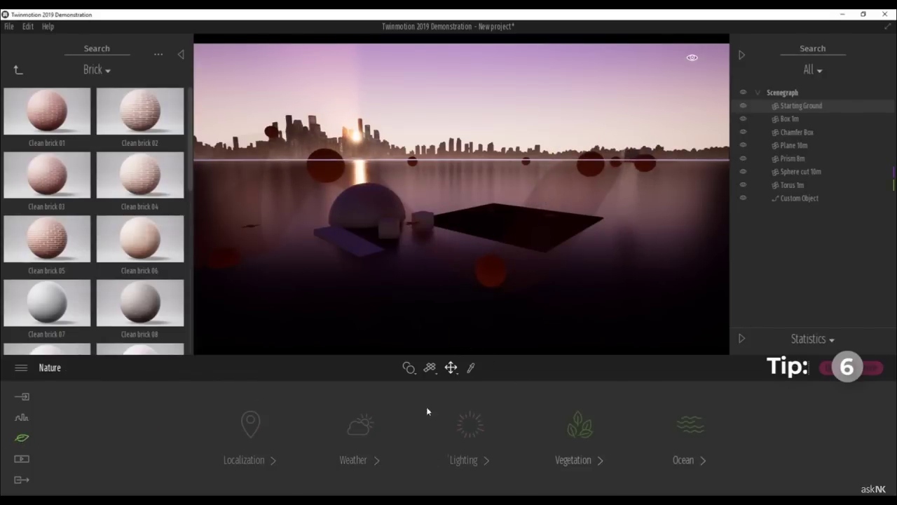
click(21, 459)
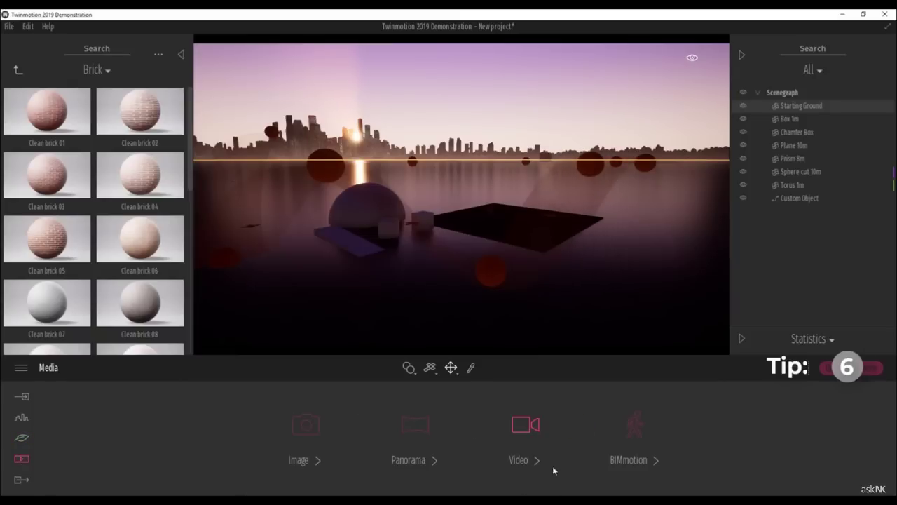
click(304, 429)
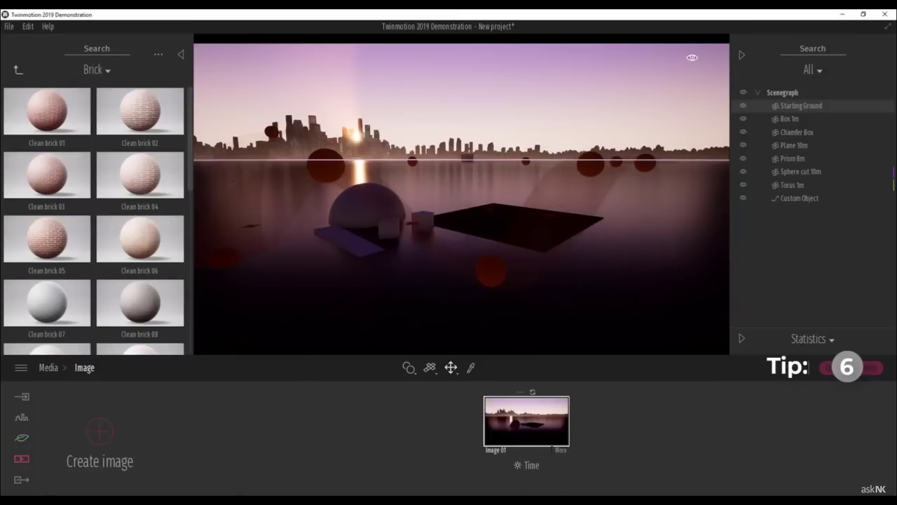
Reduce the DOF radius in the settings of Image 01.
click(560, 452)
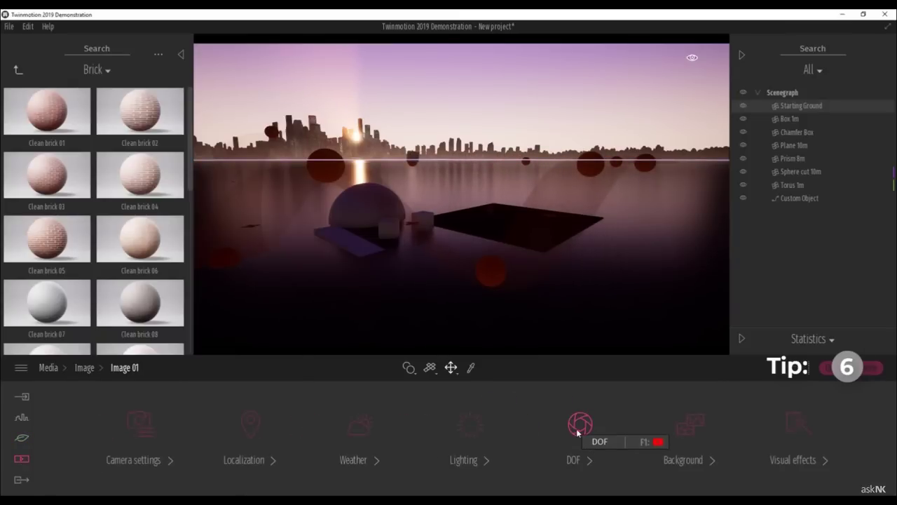
click(579, 424)
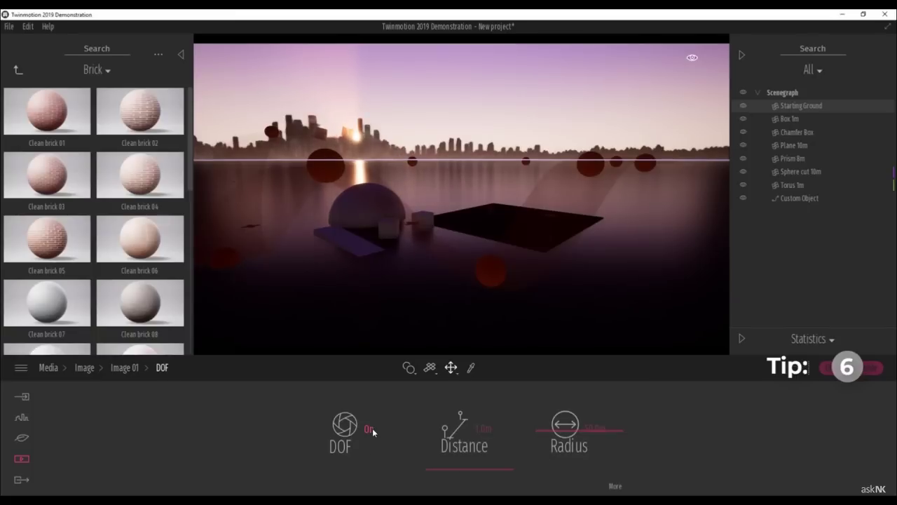
drag(566, 436, 567, 457)
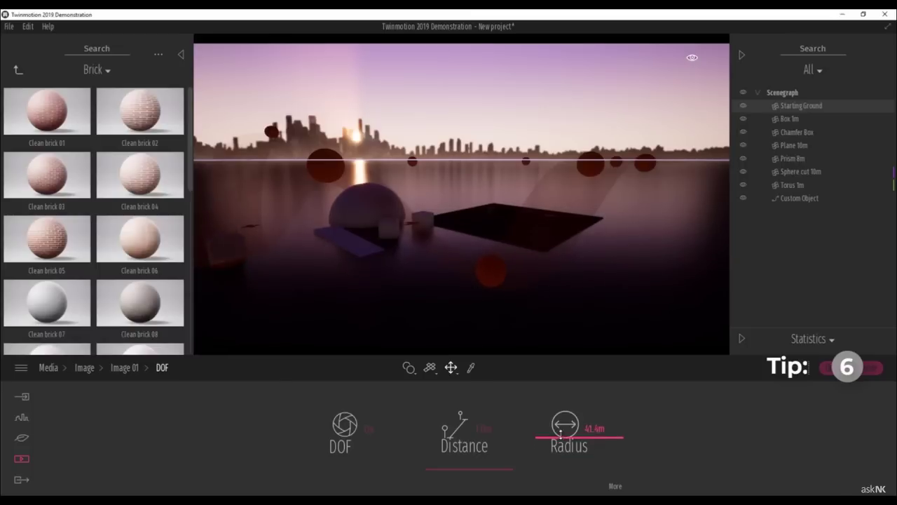
Lower the ambient occlusion and raise the GI in the lighting settings of Image 01.
click(128, 368)
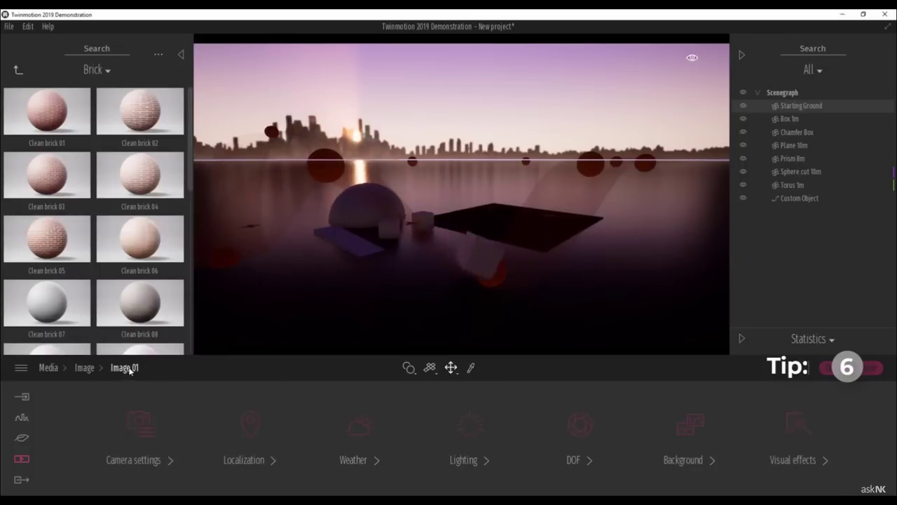
click(469, 427)
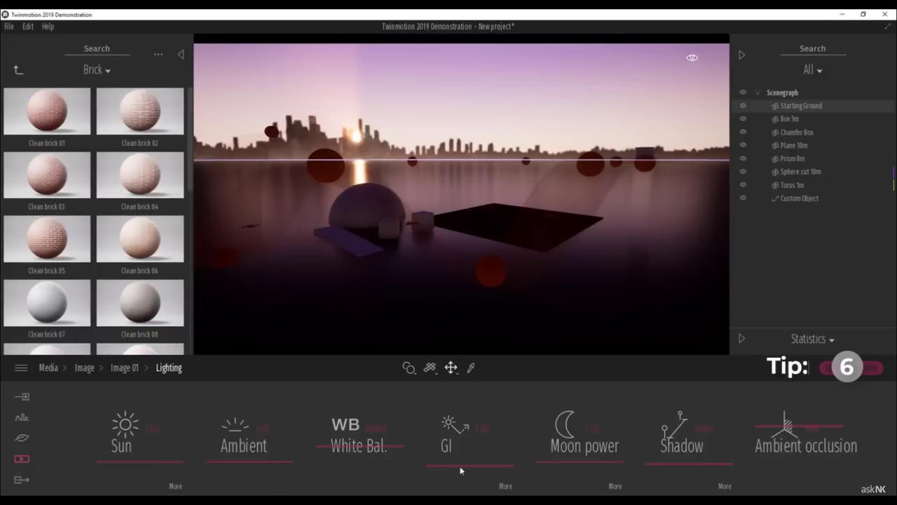
drag(792, 414, 790, 457)
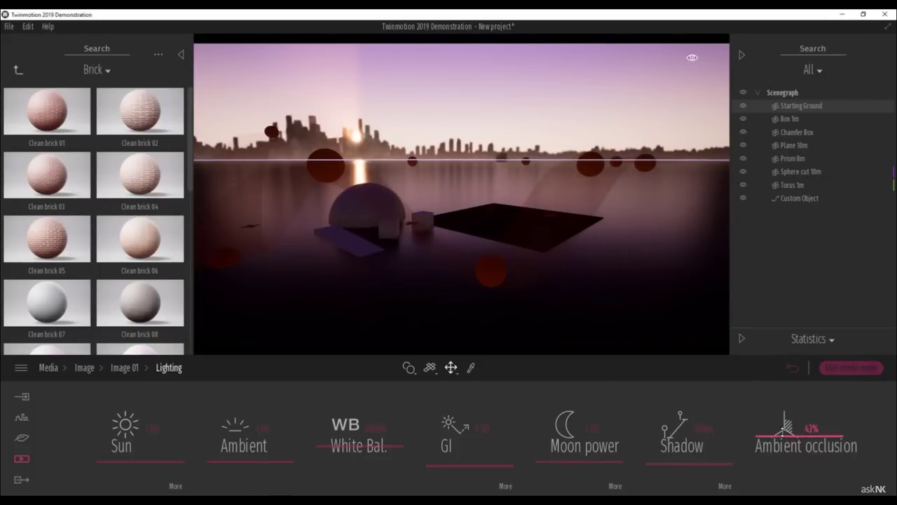
mouse_move(466, 457)
mouse_down()
mouse_move(468, 429)
mouse_move(475, 468)
mouse_move(474, 443)
mouse_up()
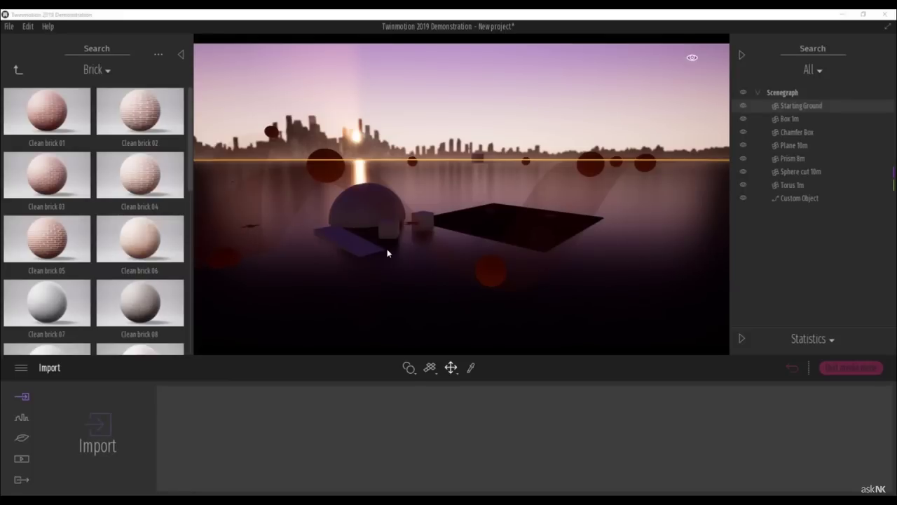
Place the Busy Express way city sound from the library on the ground in front of the dome.
click(16, 70)
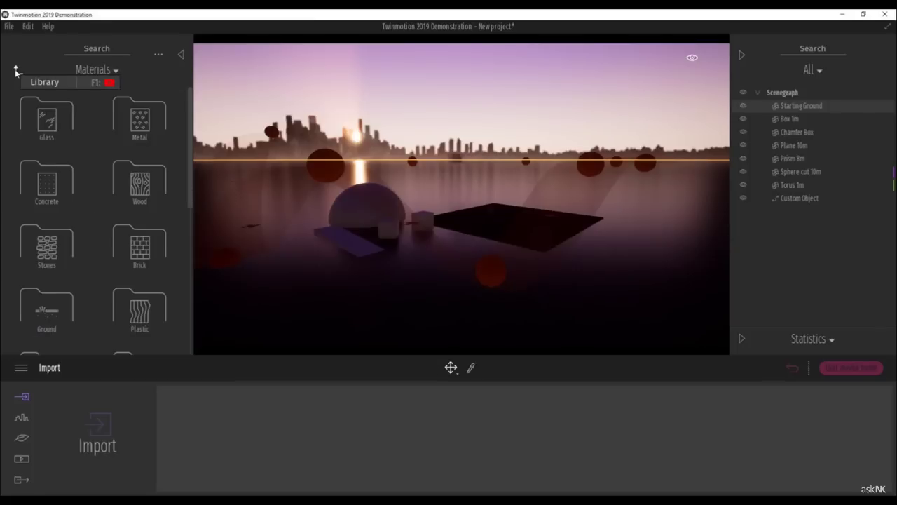
click(17, 70)
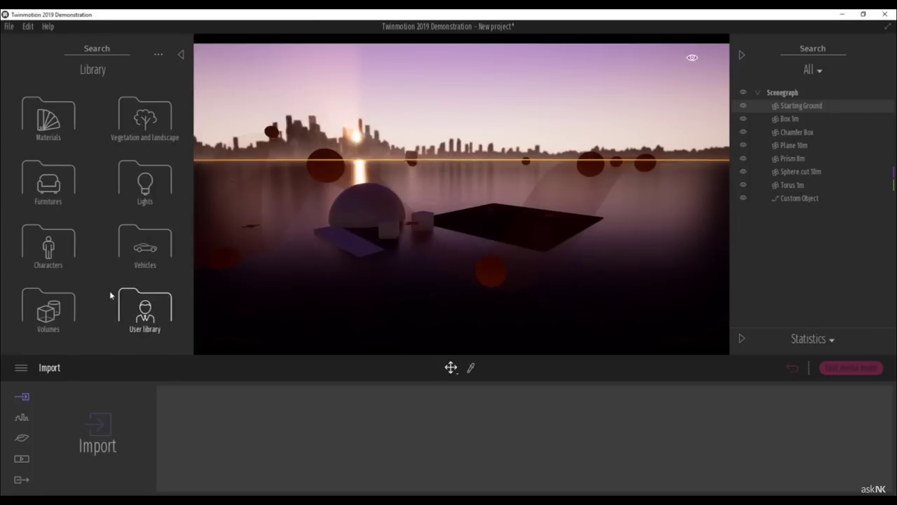
click(58, 315)
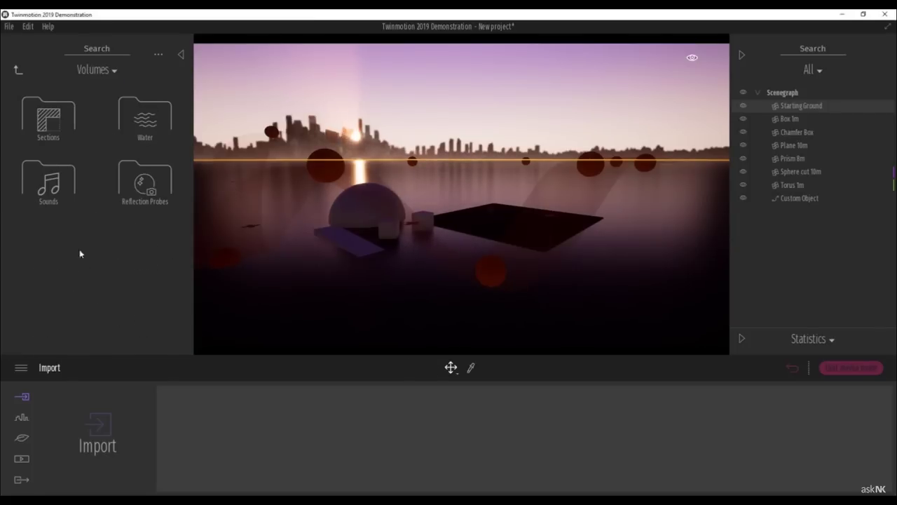
click(43, 182)
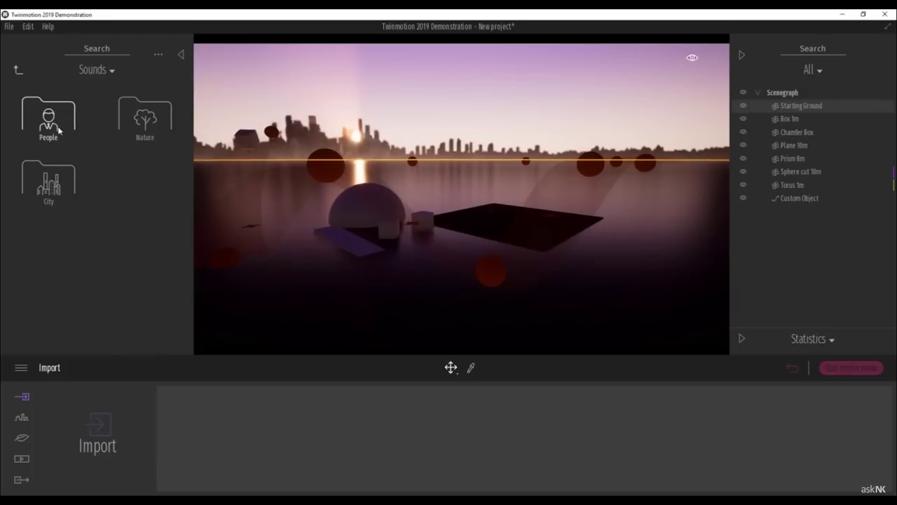
click(49, 181)
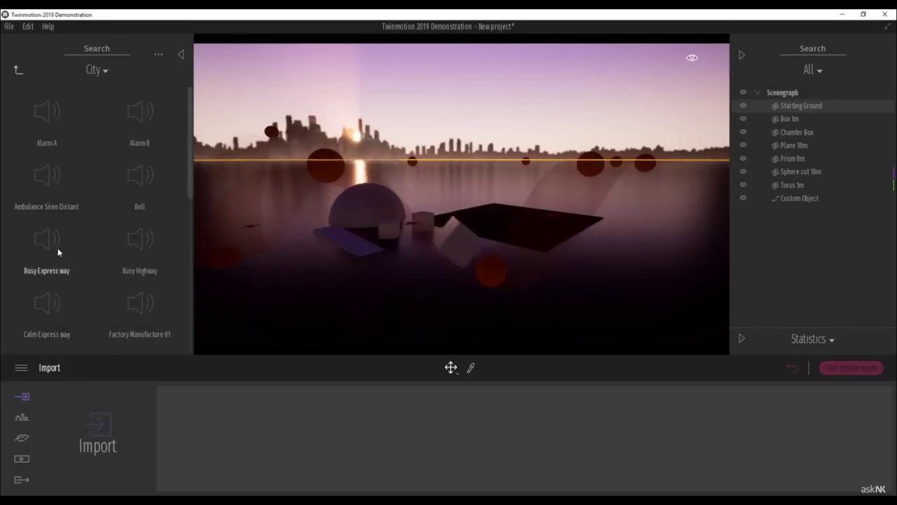
drag(419, 276, 419, 270)
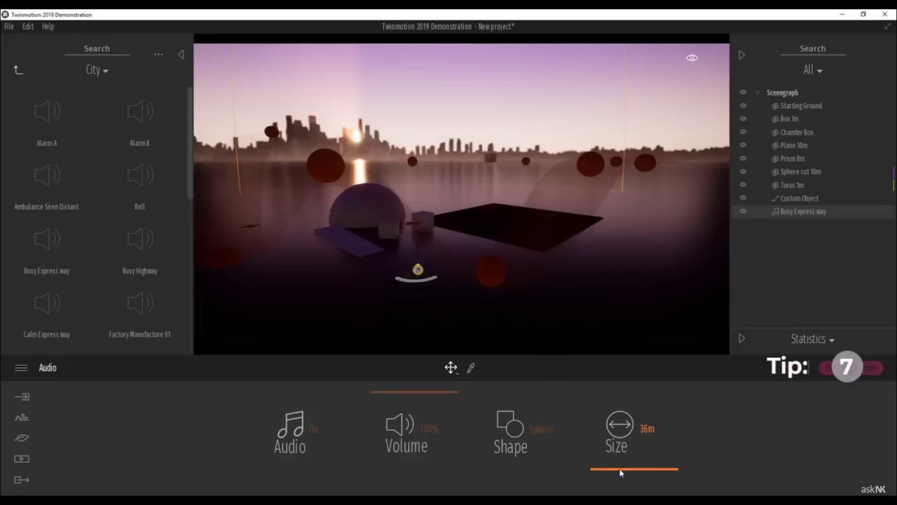
Try sizes of 2761 m, 5 m and 109 m for the Busy Express way sound and examine its range.
drag(620, 471, 619, 422)
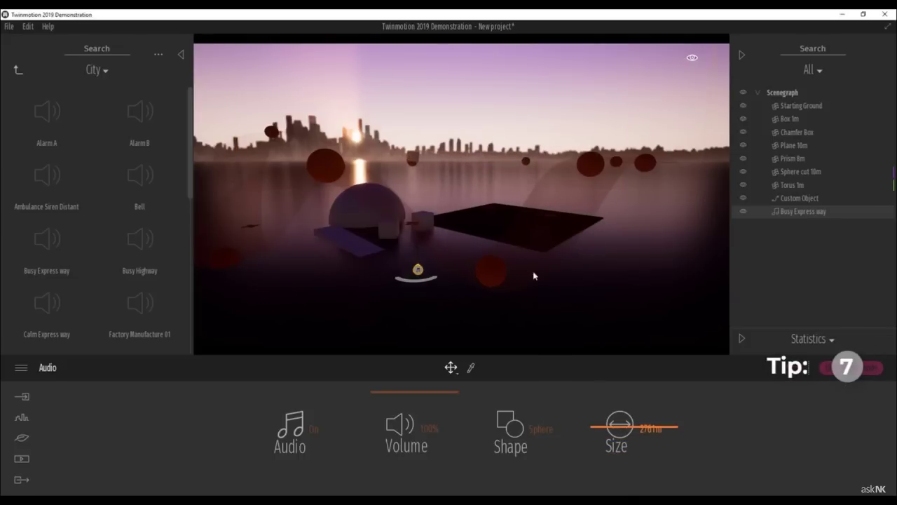
scroll(511, 218, down, 2)
scroll(511, 218, down, 3)
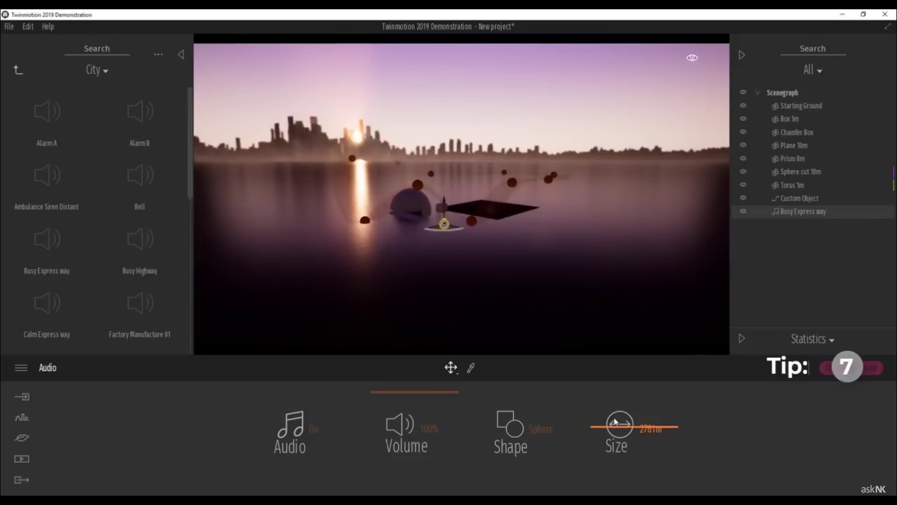
drag(617, 428, 616, 471)
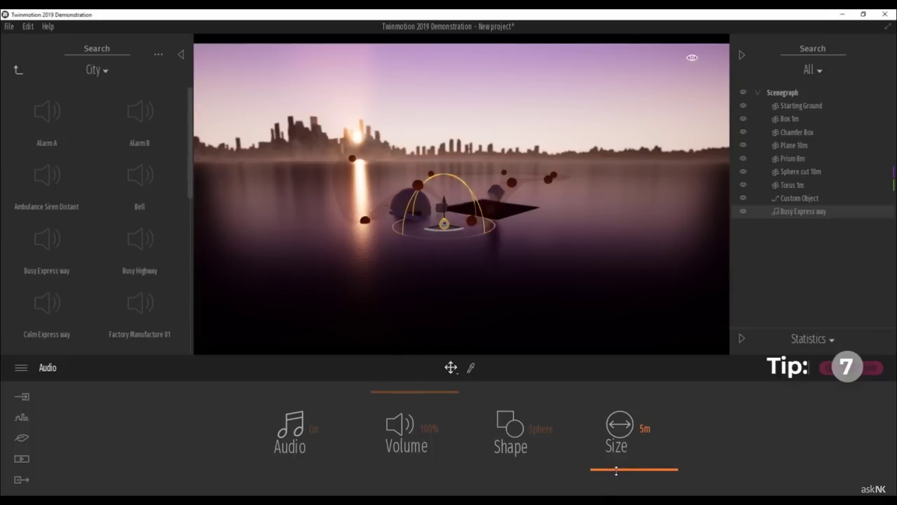
drag(617, 475, 614, 466)
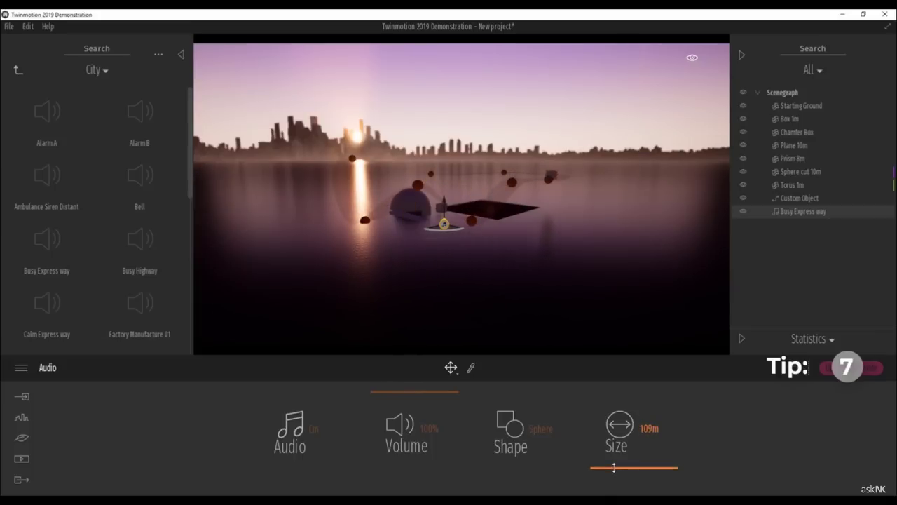
scroll(487, 149, down, 5)
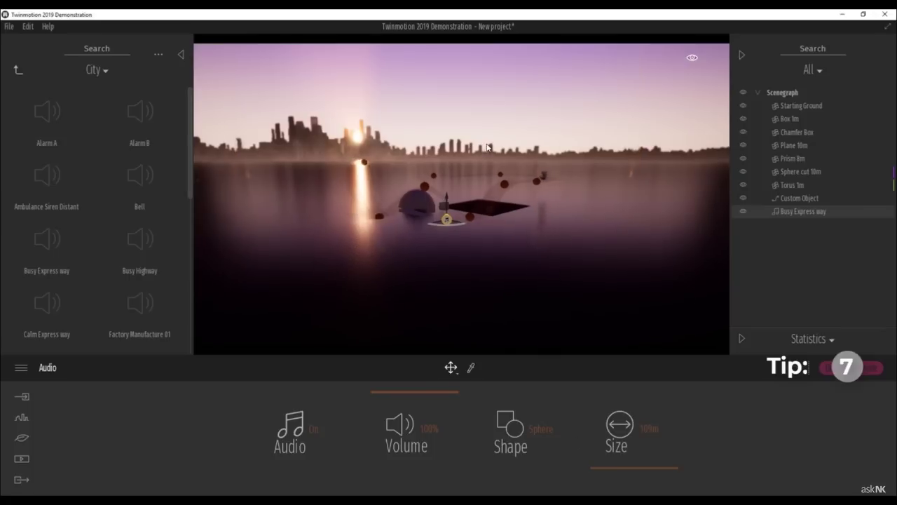
scroll(488, 150, down, 5)
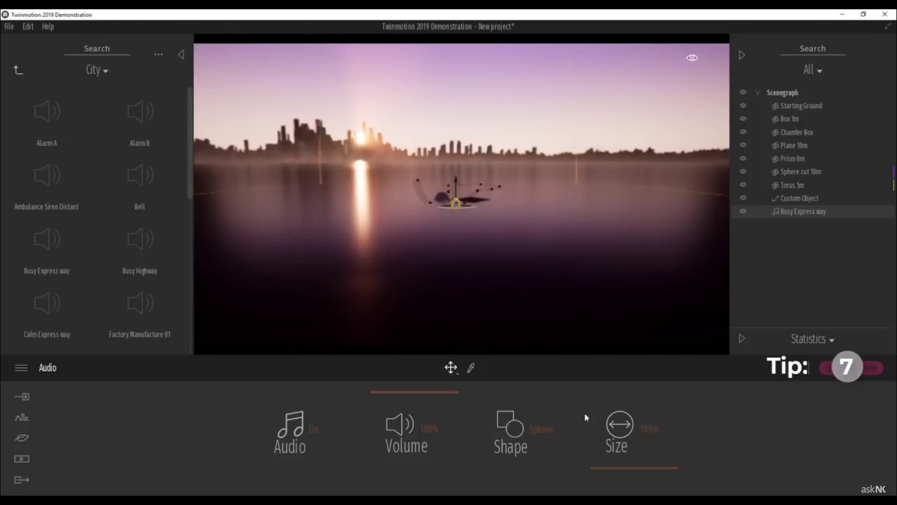
Enlarge the Busy Express way sound to a size of 410 m and turn its audio off.
click(620, 468)
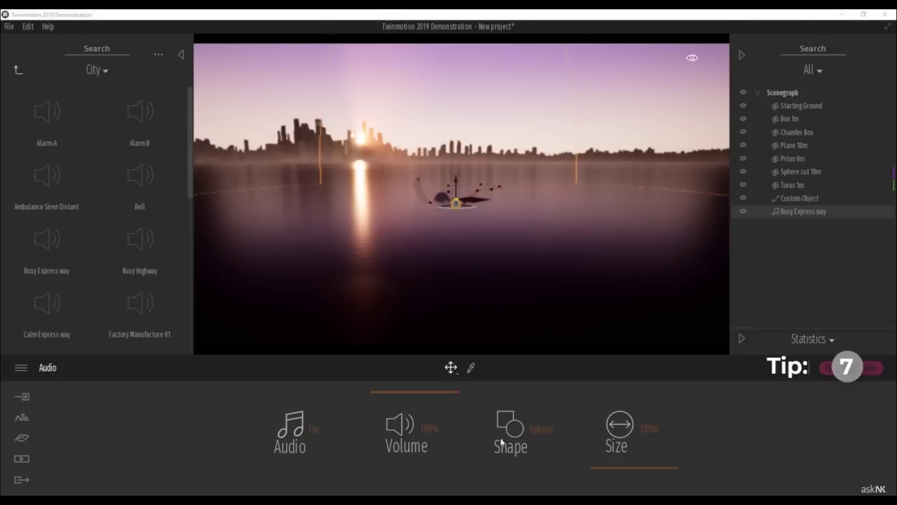
click(536, 429)
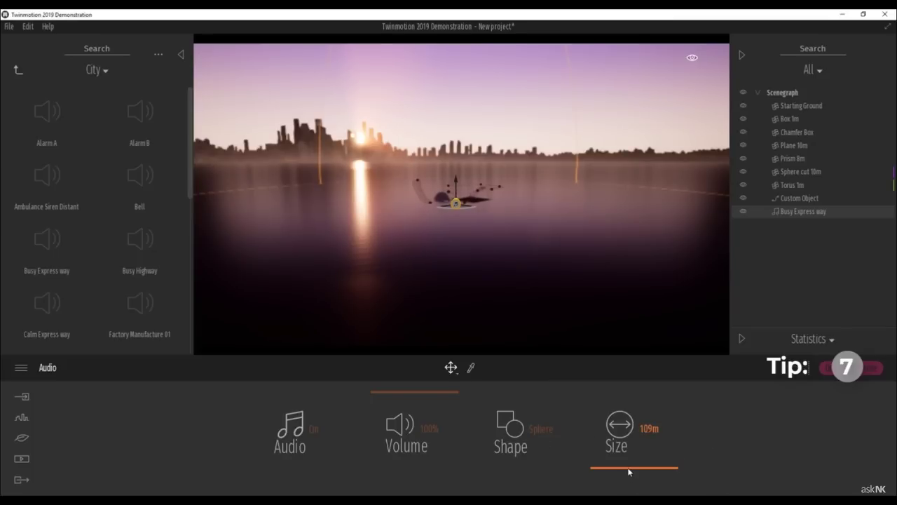
click(316, 430)
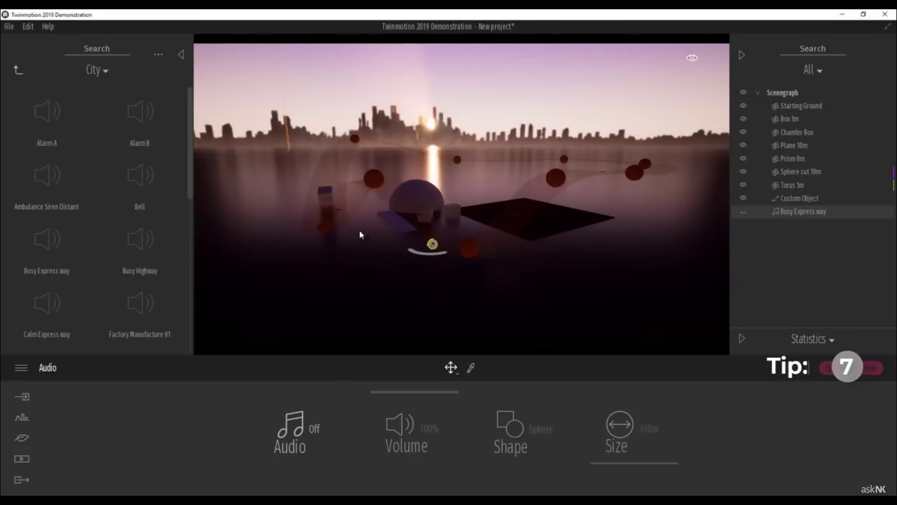
Start a new scene in place of the current project.
click(9, 26)
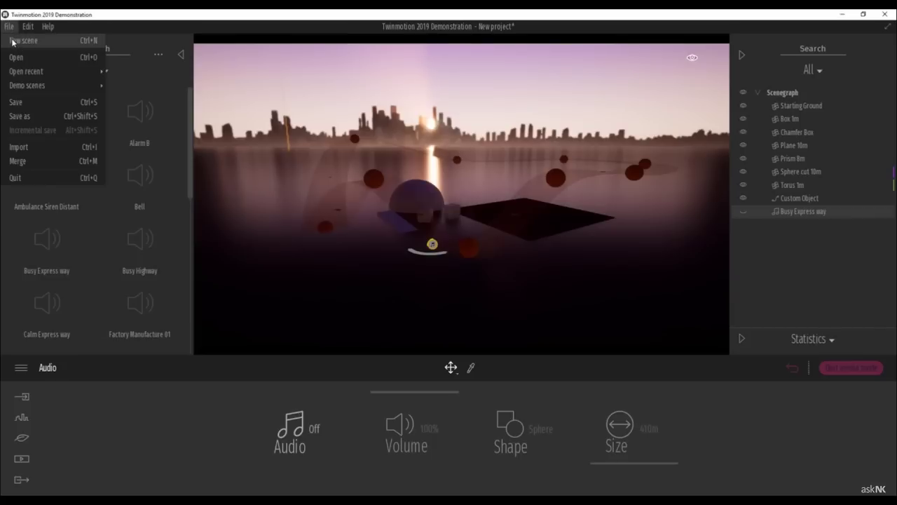
click(14, 41)
click(474, 291)
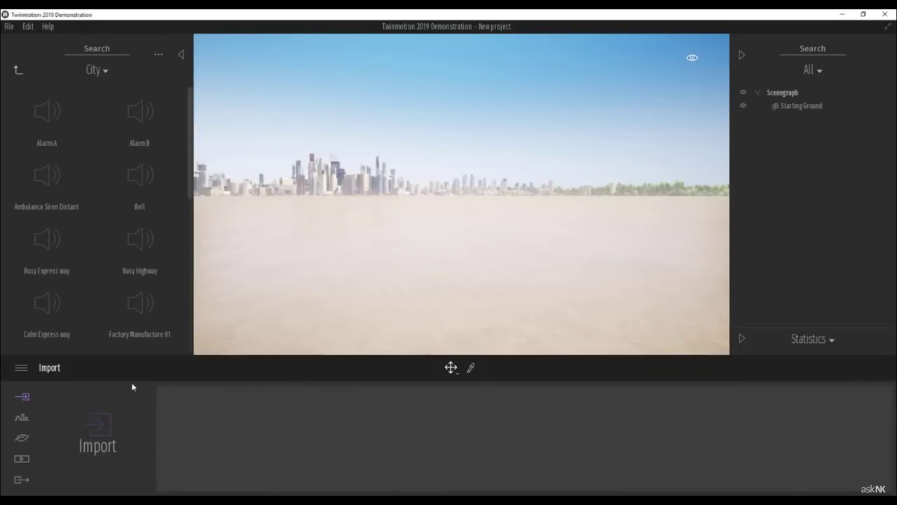
Open the Urban context map used for grabbing real-world surroundings.
click(22, 421)
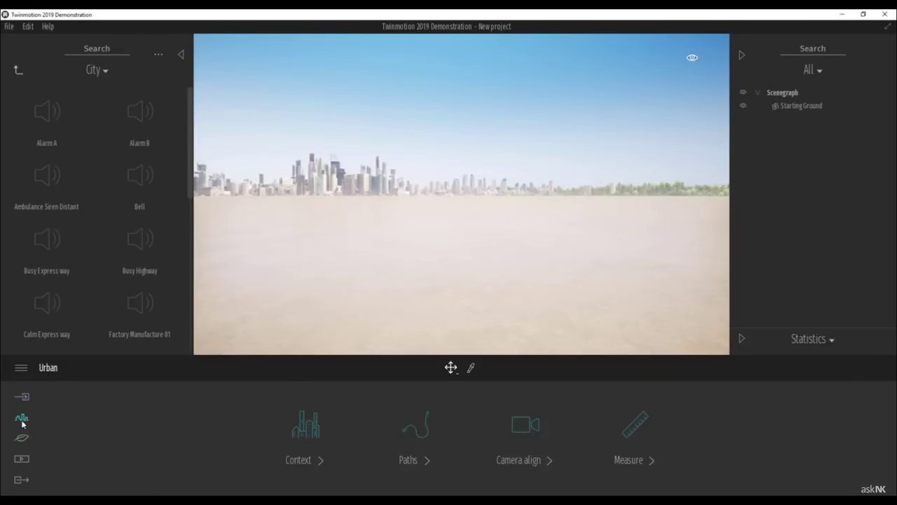
click(317, 430)
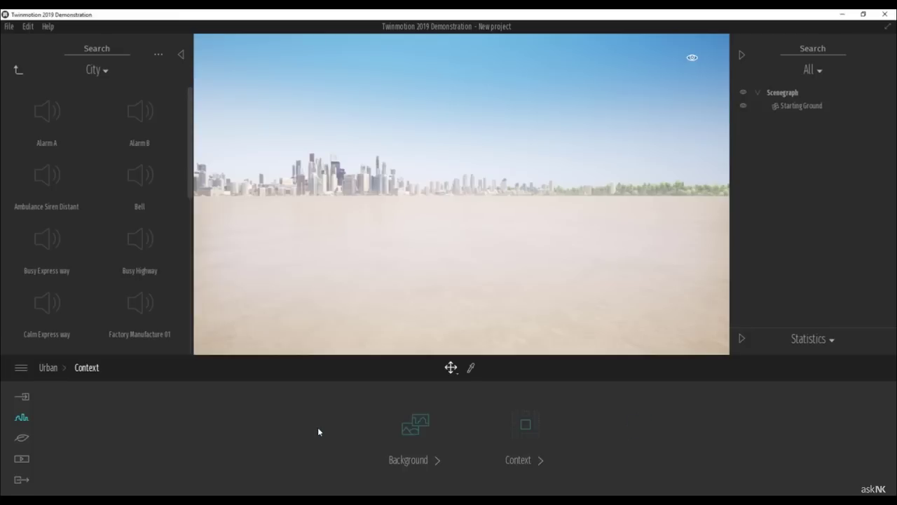
click(524, 429)
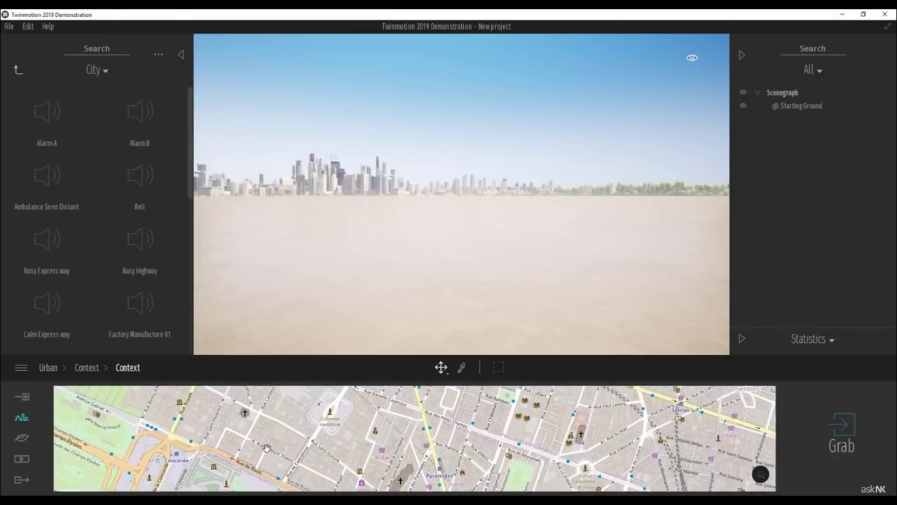
Frame the city block southwest of Place Vendôme on the map and grab its urban context into the scene.
scroll(266, 448, up, 3)
scroll(280, 450, down, 3)
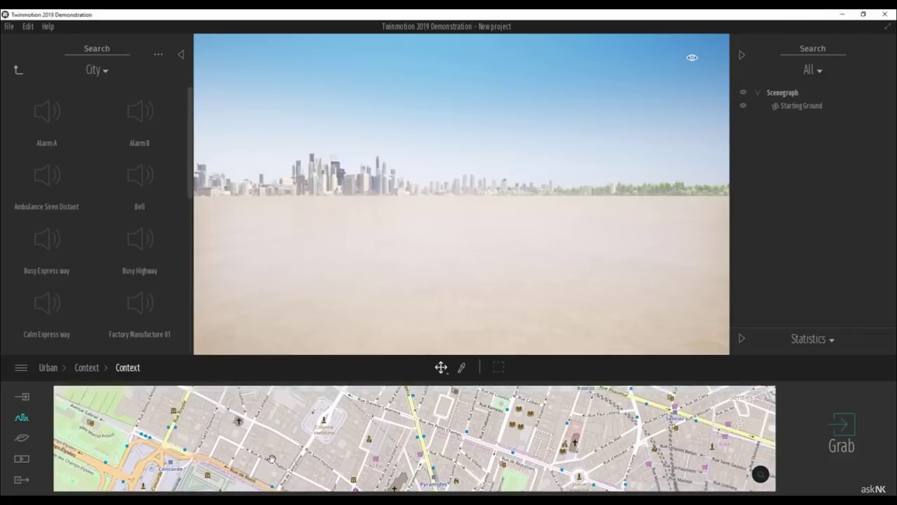
scroll(300, 450, up, 5)
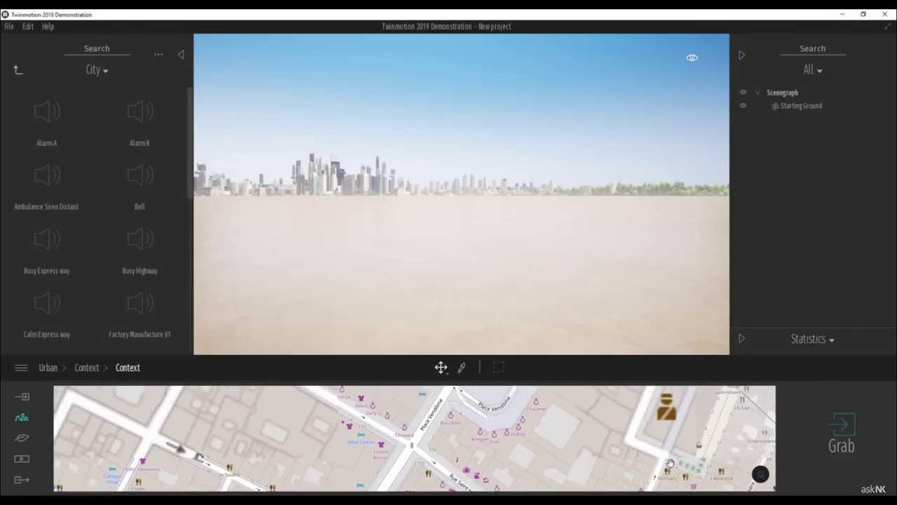
click(499, 367)
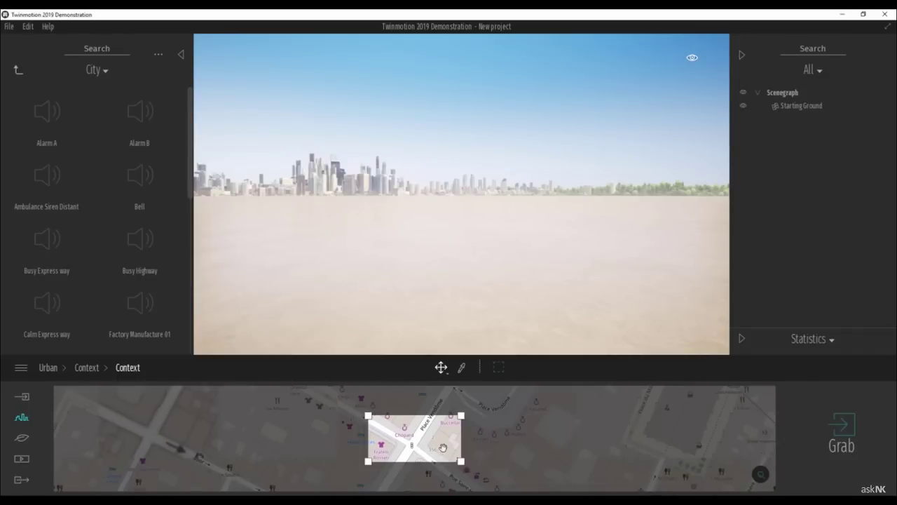
drag(443, 447, 551, 431)
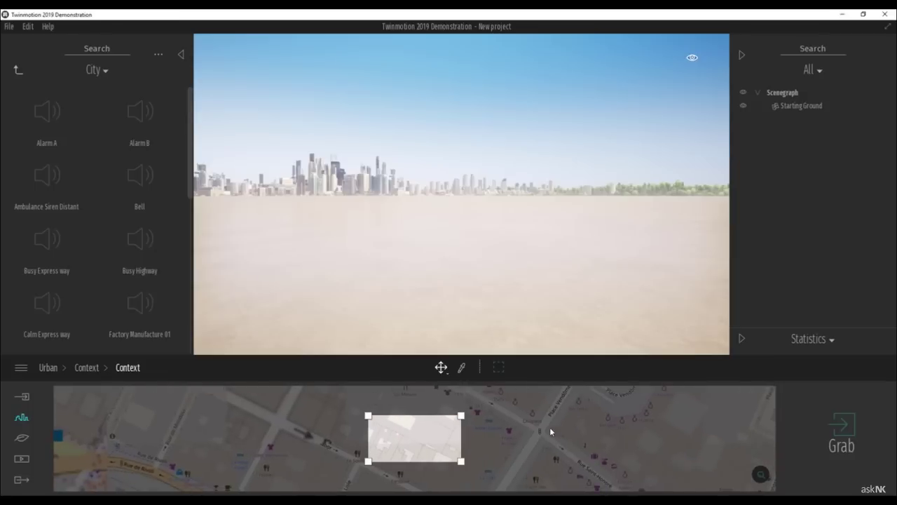
drag(460, 461, 477, 476)
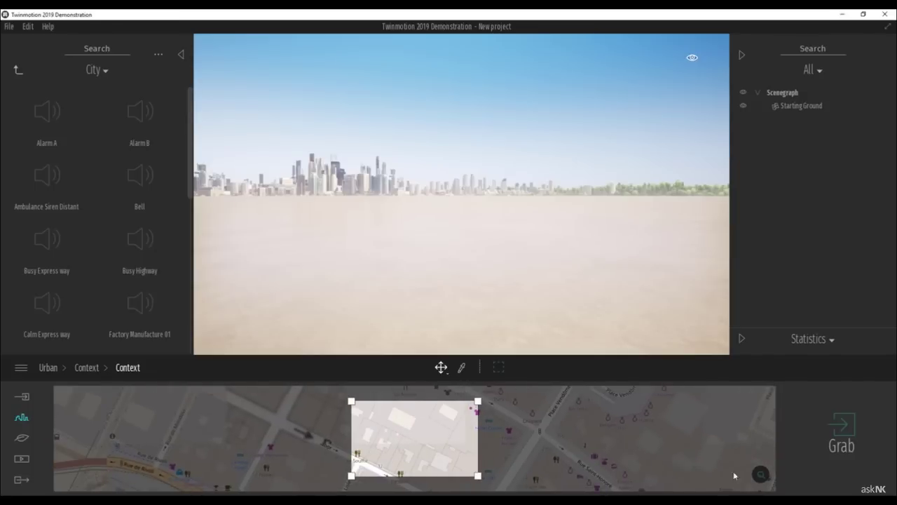
click(844, 441)
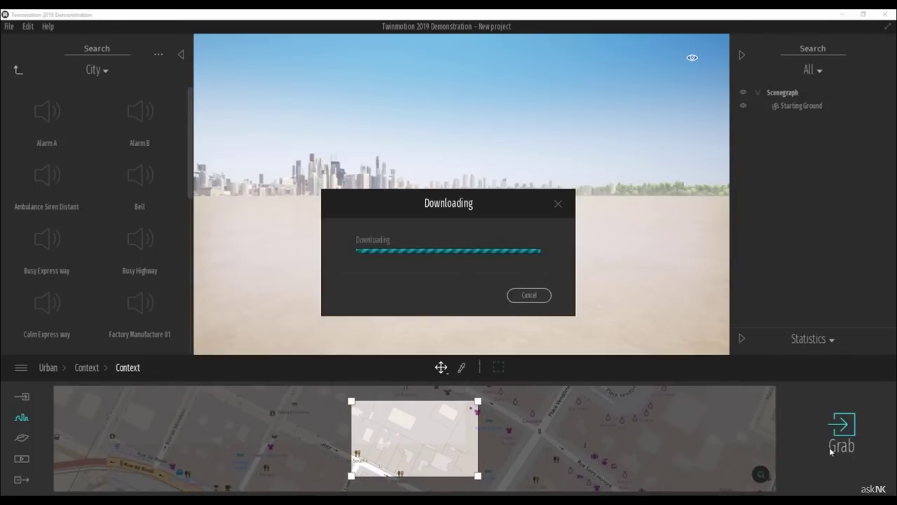
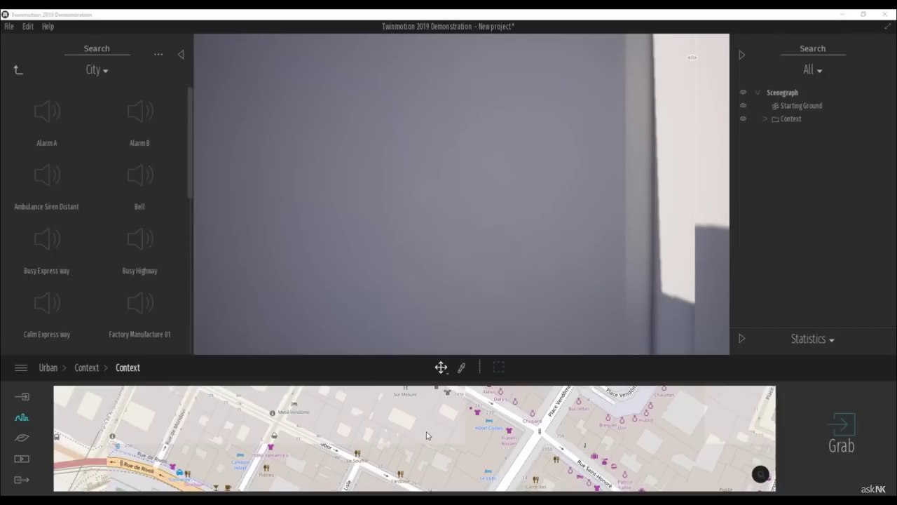
Move one imported building with a single courtyard out of its row to the open ground past the end, beside the road.
click(480, 188)
scroll(480, 188, down, 5)
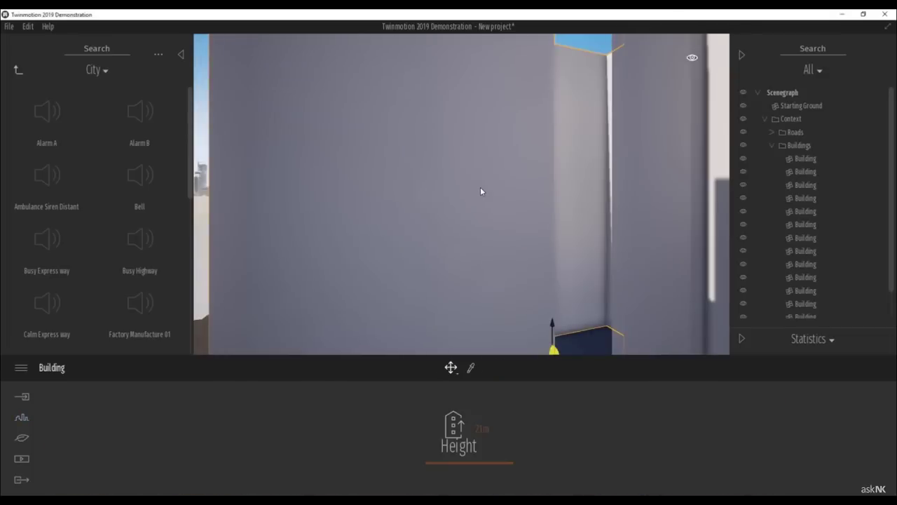
scroll(480, 188, down, 8)
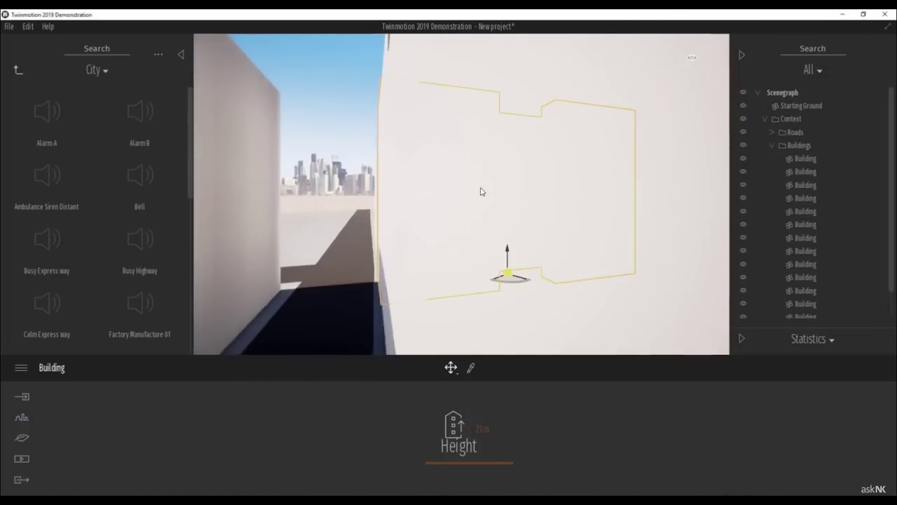
scroll(460, 164, down, 1)
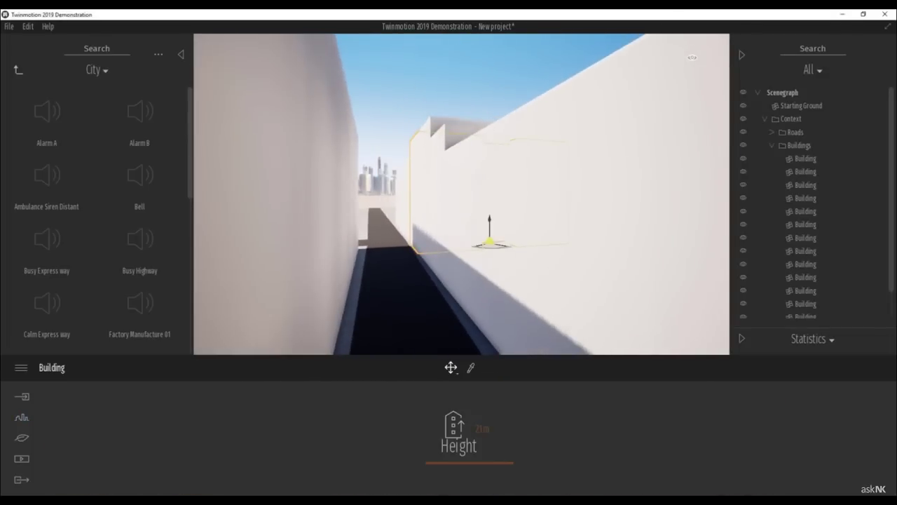
shift+middle_drag(471, 146, 419, 228)
scroll(471, 146, down, 4)
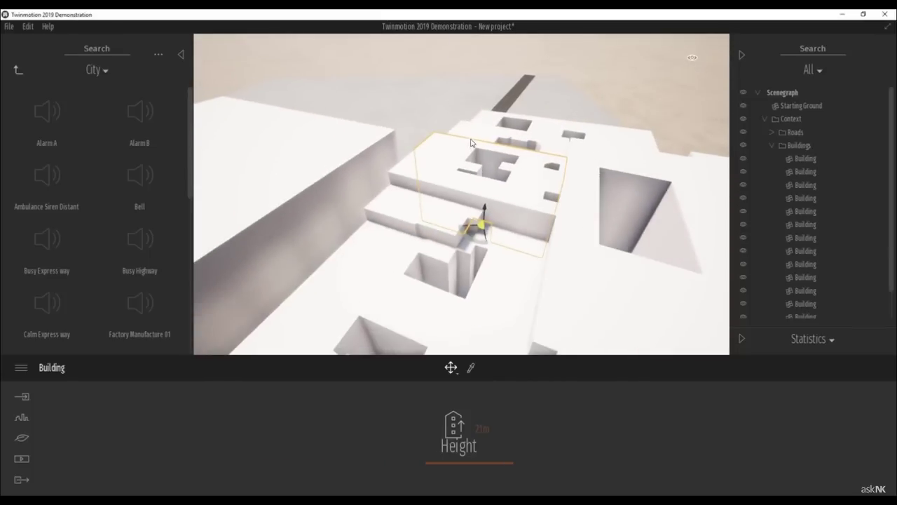
shift+middle_drag(471, 146, 567, 151)
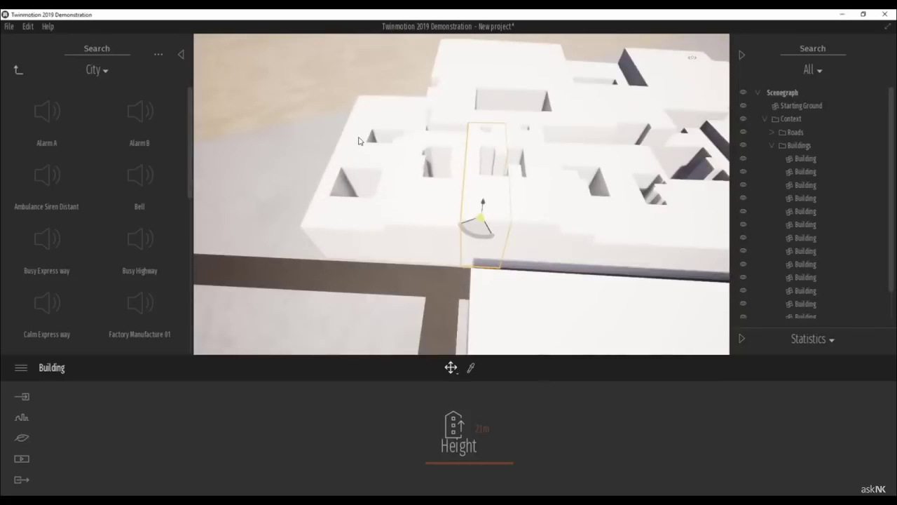
click(434, 203)
mouse_move(433, 219)
mouse_down()
mouse_move(282, 217)
mouse_move(293, 217)
mouse_up()
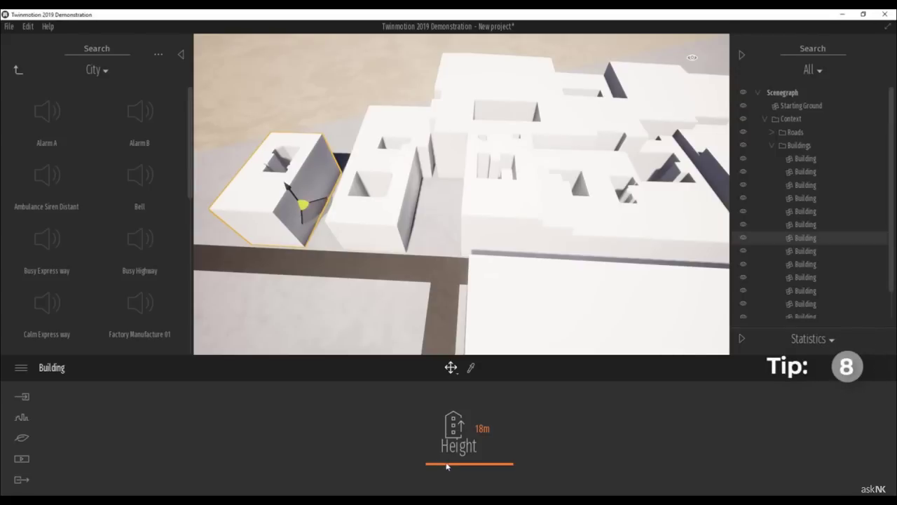
Try heights of 0 m and 19 m on the moved building and scale it down to a height of about 14 m.
mouse_move(450, 468)
mouse_down()
mouse_move(450, 451)
mouse_move(452, 470)
mouse_up()
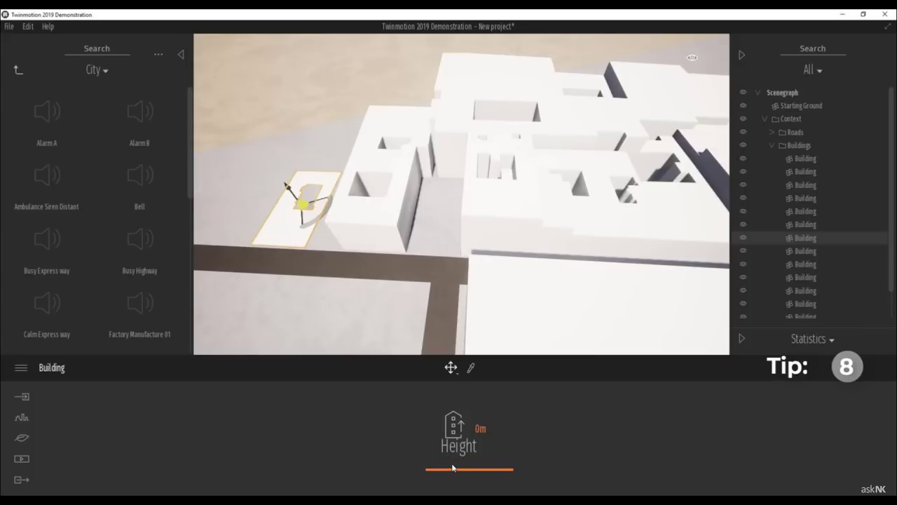
shift+middle_drag(344, 238, 386, 241)
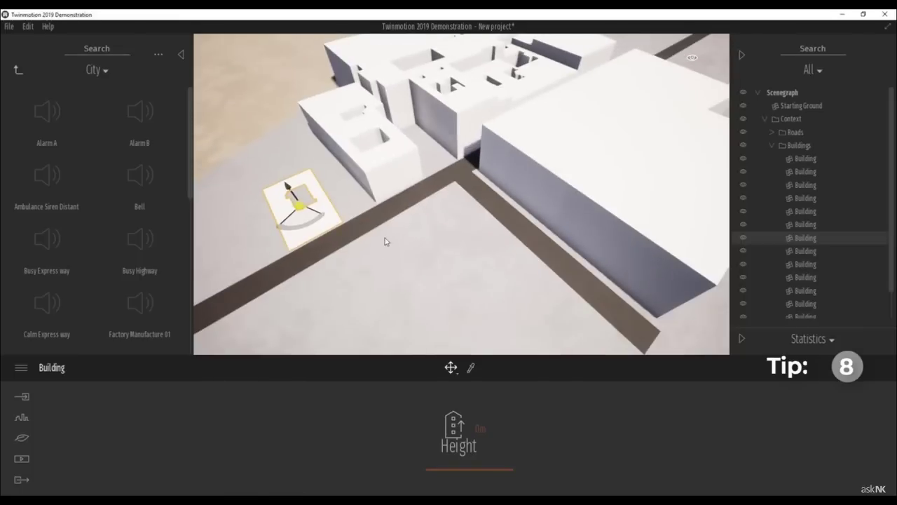
drag(455, 470, 458, 463)
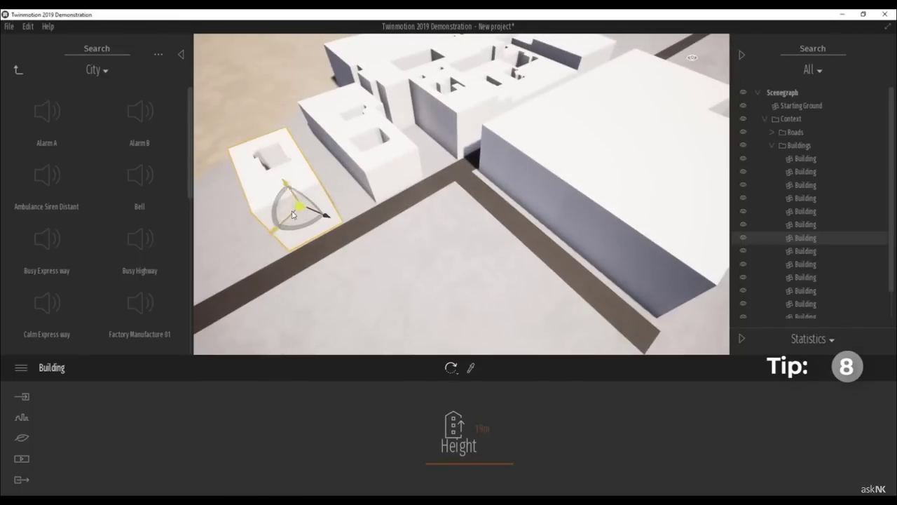
key(space)
mouse_move(300, 209)
mouse_down()
mouse_move(84, 261)
mouse_move(375, 196)
mouse_move(257, 239)
mouse_move(291, 224)
mouse_up()
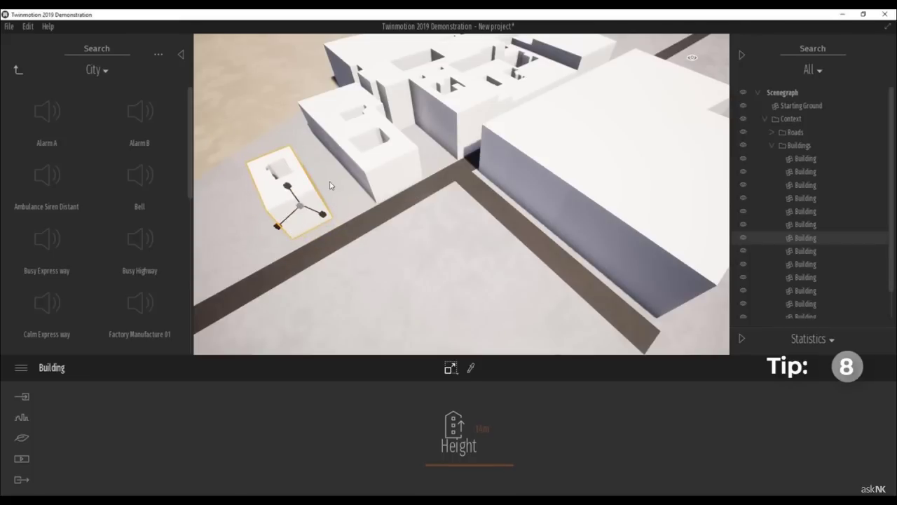
Scale the large building across the side road down to a height of about 18 m.
scroll(336, 186, down, 3)
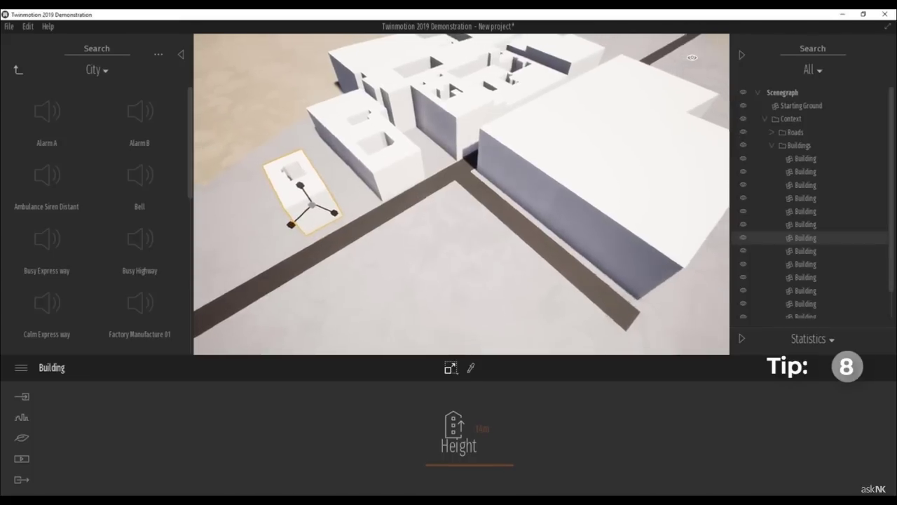
shift+middle_drag(336, 186, 422, 228)
drag(429, 160, 386, 195)
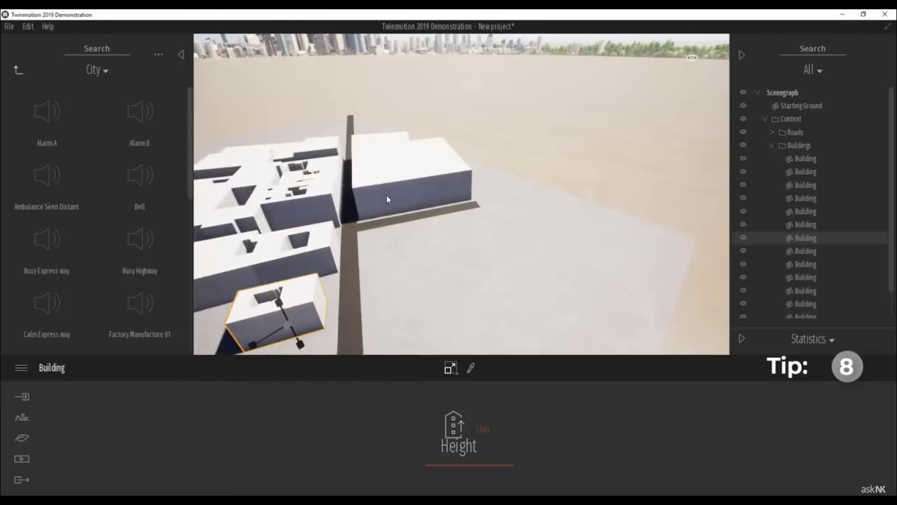
click(386, 195)
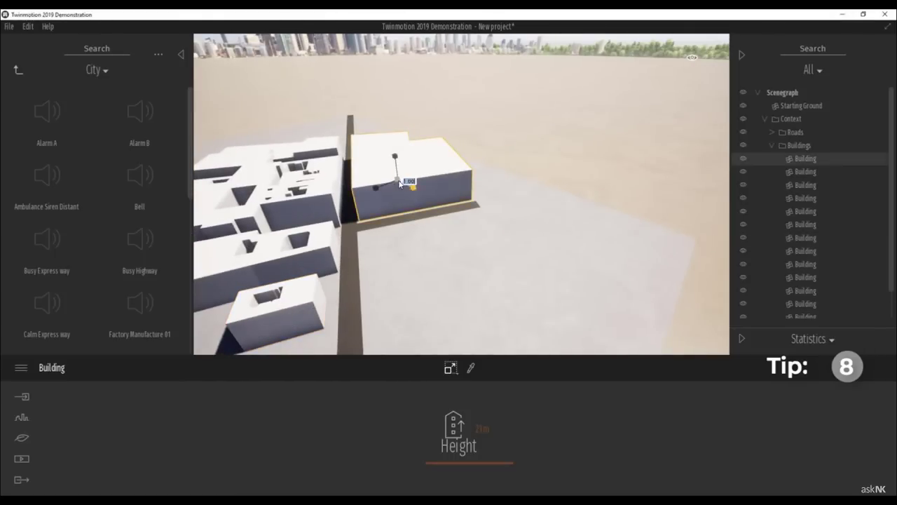
drag(394, 187, 419, 195)
shift+middle_drag(425, 203, 454, 274)
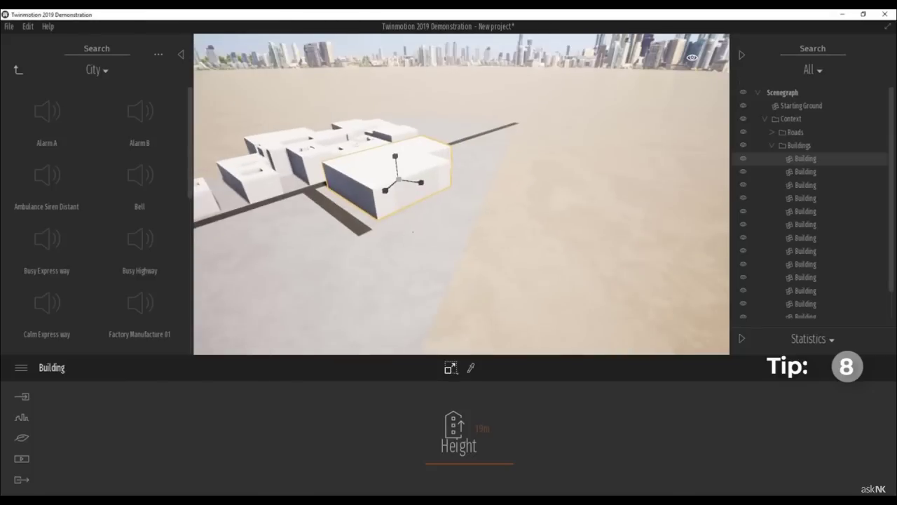
middle_drag(446, 229, 343, 176)
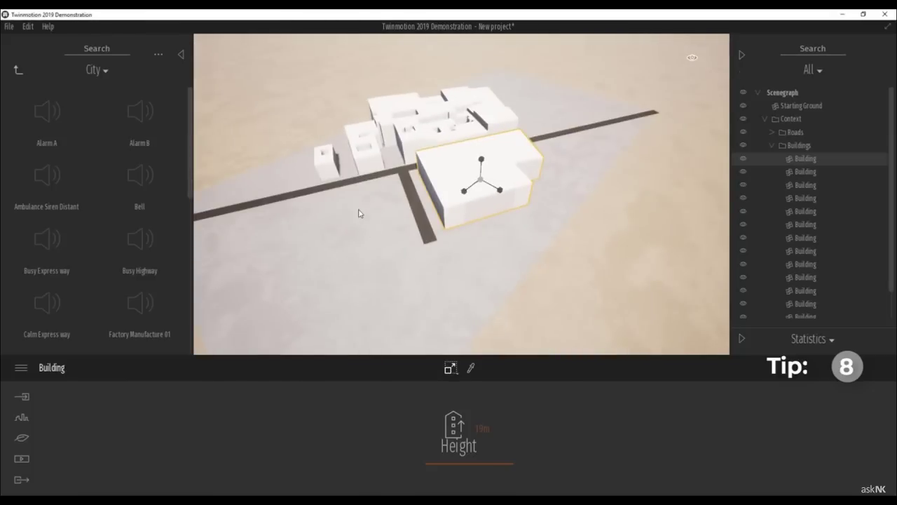
drag(358, 213, 353, 185)
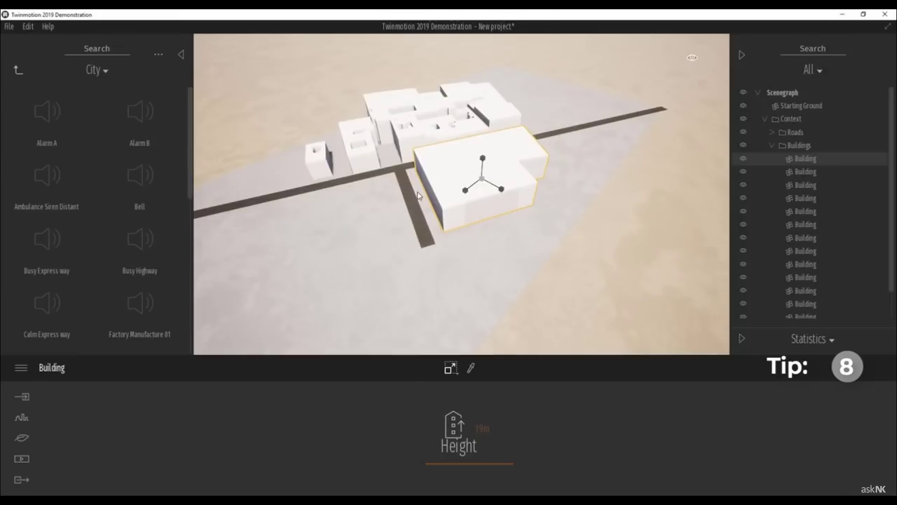
drag(482, 180, 460, 184)
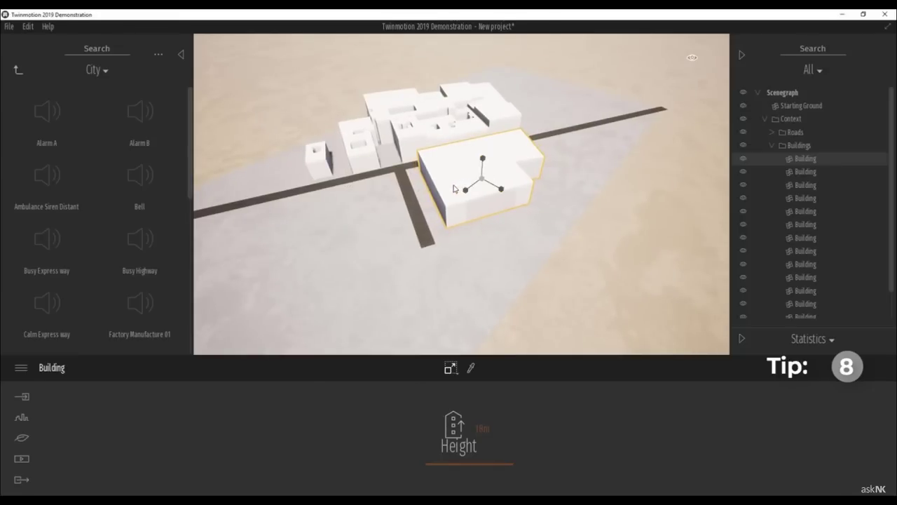
Place a Vitra modular corner sofa from the living room furniture on the ground near the road junction.
click(18, 70)
click(18, 71)
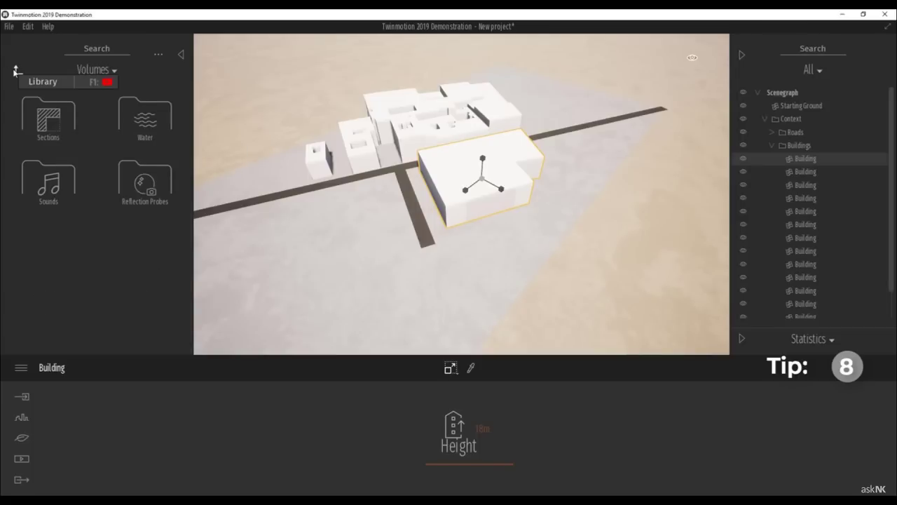
click(17, 71)
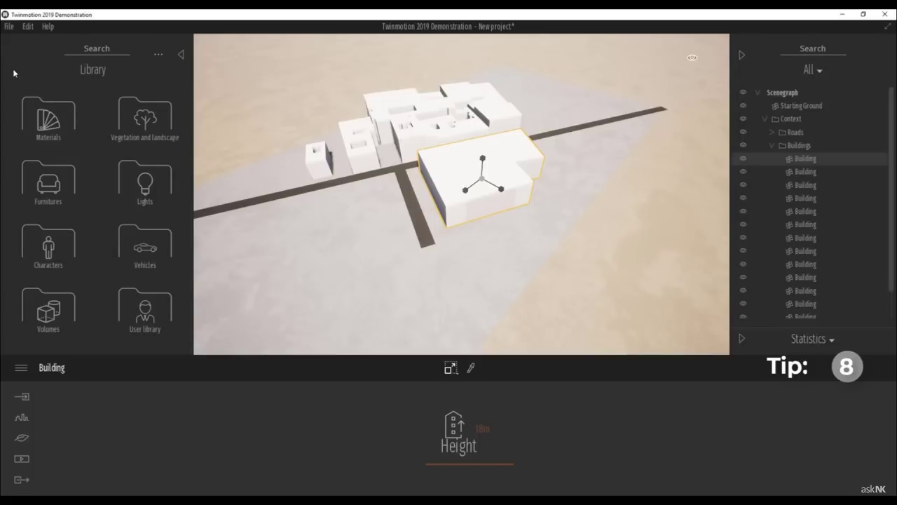
click(58, 186)
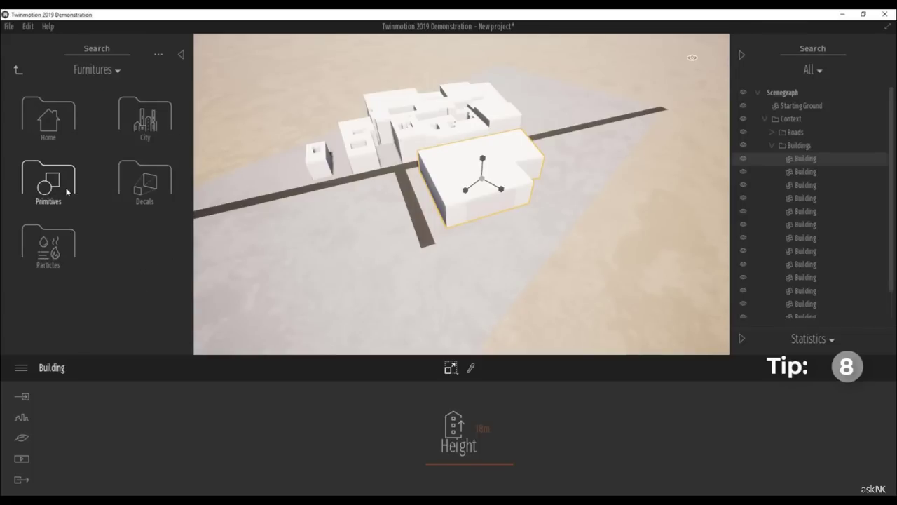
click(53, 123)
click(52, 122)
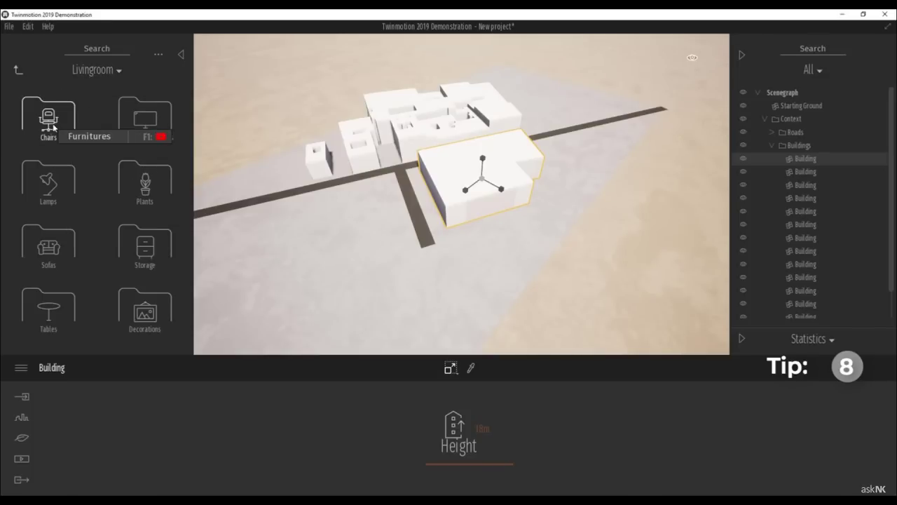
click(53, 250)
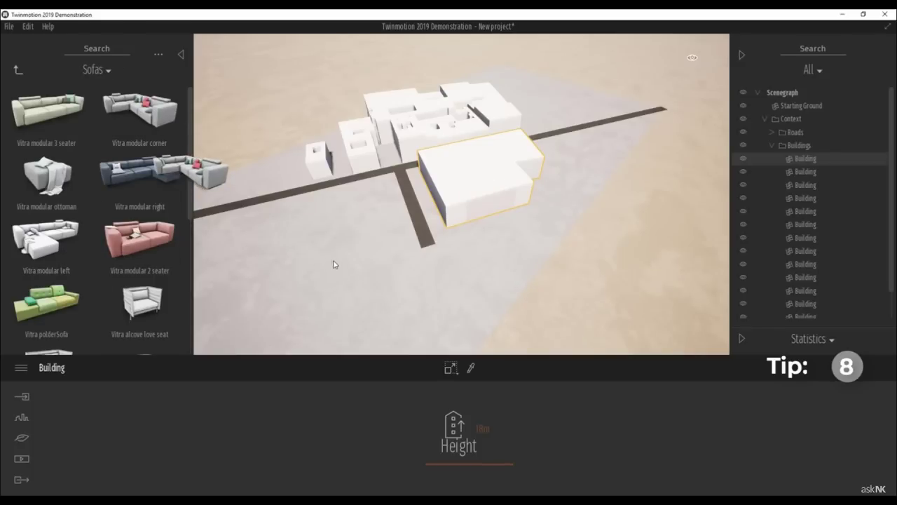
drag(347, 230, 377, 202)
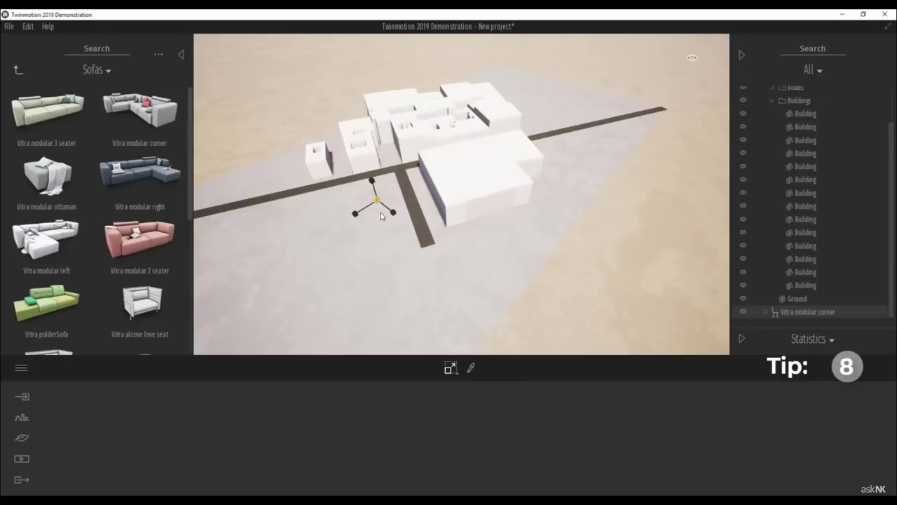
Focus the view on the placed sofa and examine it up close and from a distance.
key(f)
mouse_move(476, 242)
shift+middle_down()
mouse_move(451, 247)
mouse_move(484, 244)
shift+middle_up()
scroll(468, 194, up, 5)
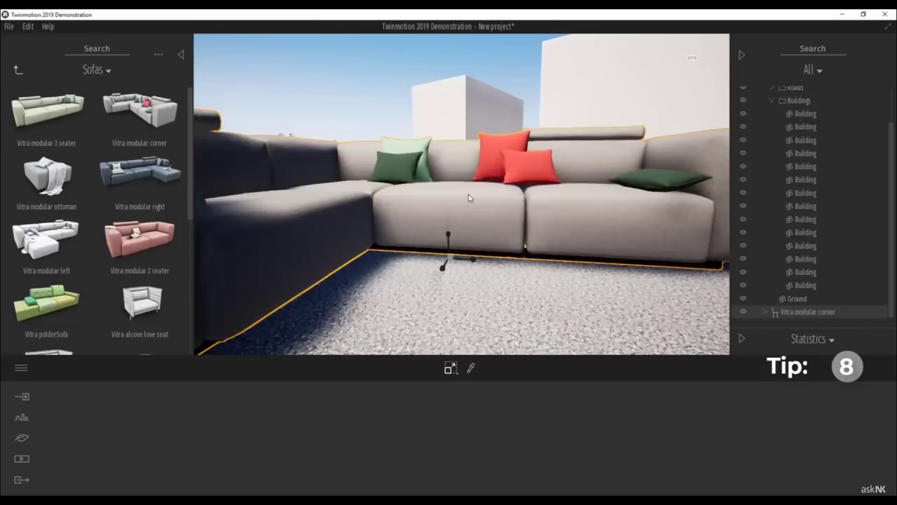
scroll(470, 198, down, 5)
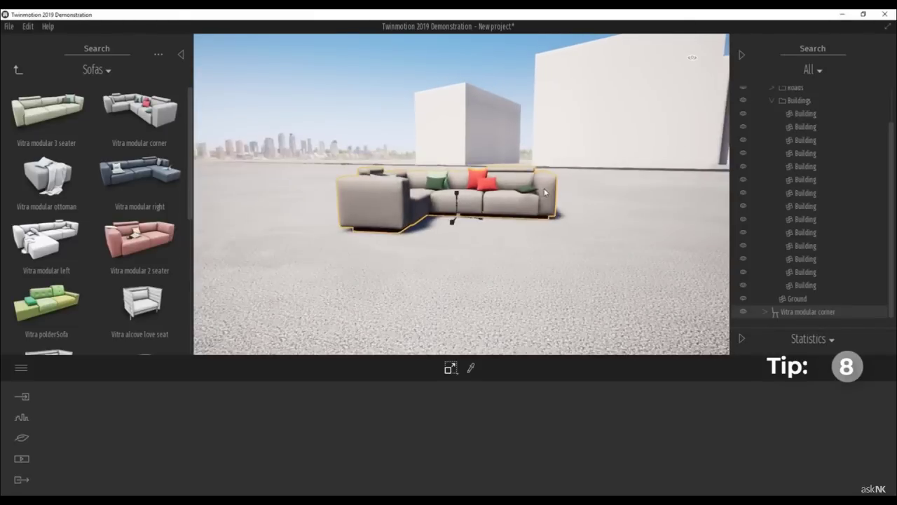
shift+middle_drag(544, 190, 510, 171)
scroll(510, 172, up, 5)
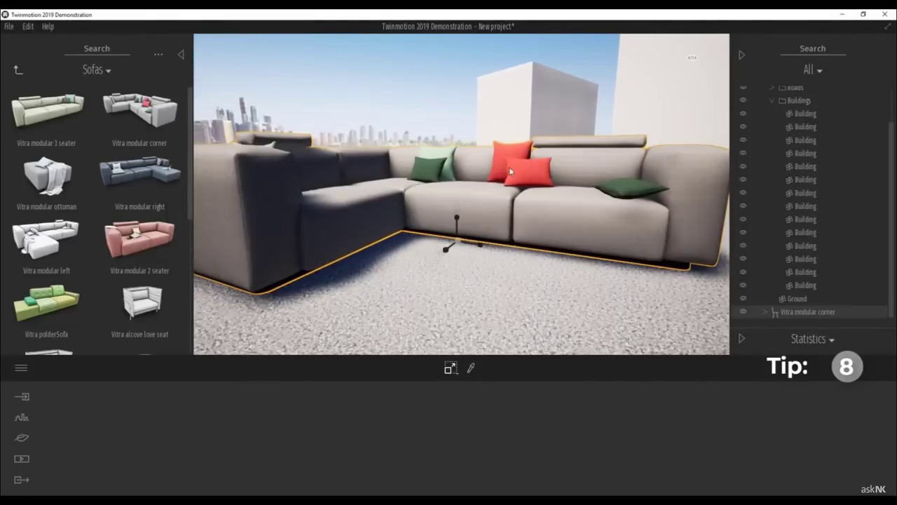
Focus the view on the small building behind the sofa and return the focus to the sofa.
double_click(541, 119)
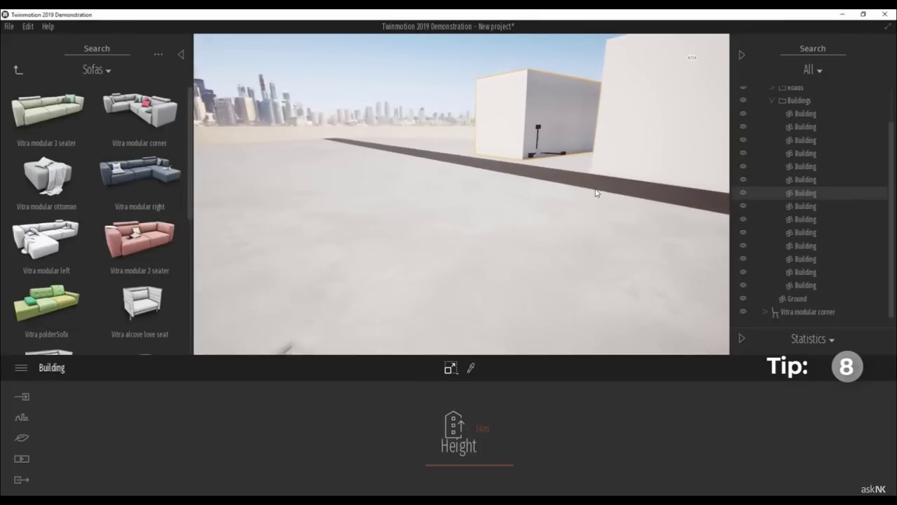
scroll(596, 193, down, 3)
double_click(410, 313)
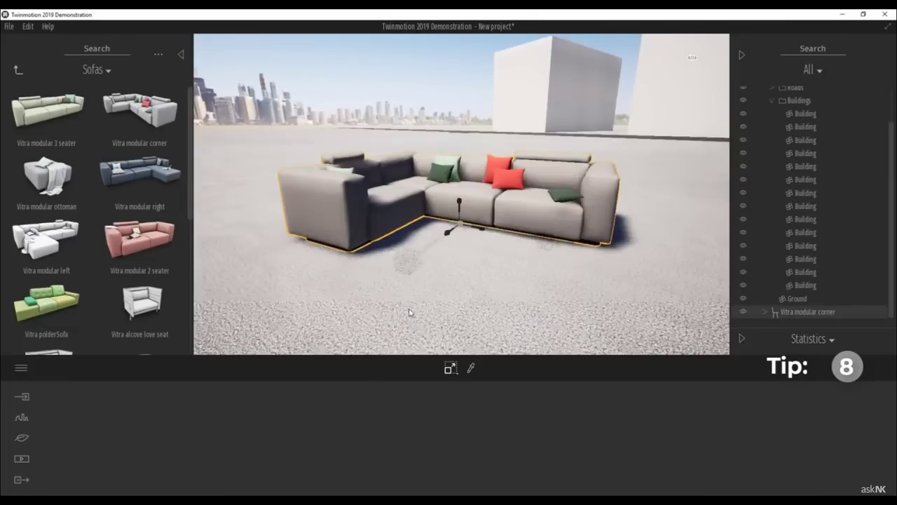
Copy the sofa's two red cushions onto its adjoining side section as one instance.
scroll(462, 238, down, 2)
scroll(518, 168, up, 5)
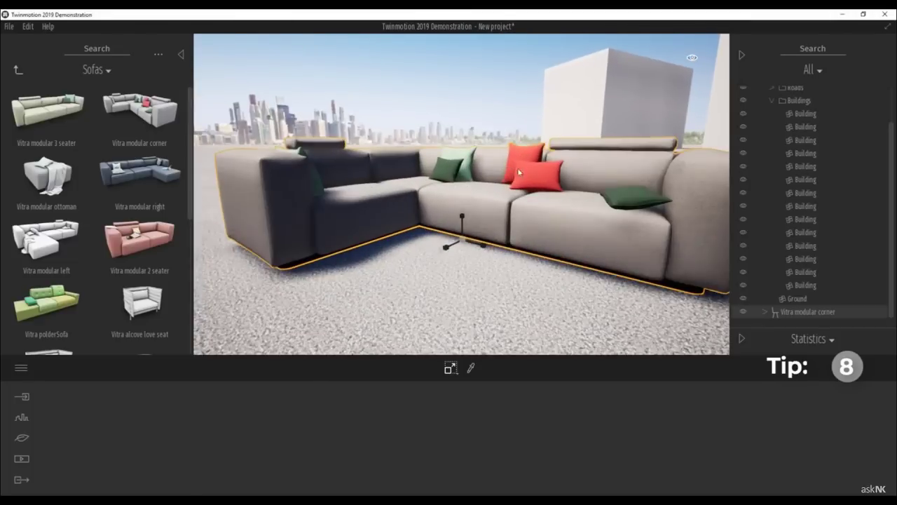
shift+middle_drag(538, 208, 561, 220)
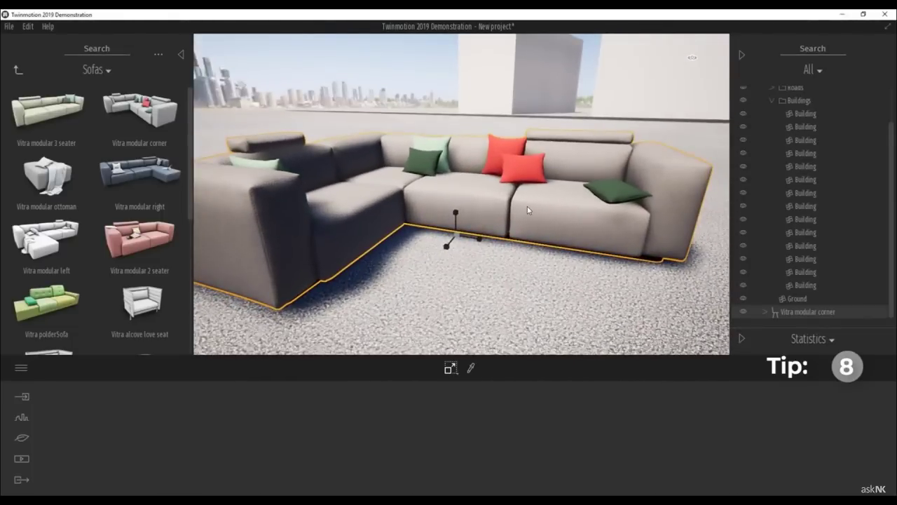
click(519, 175)
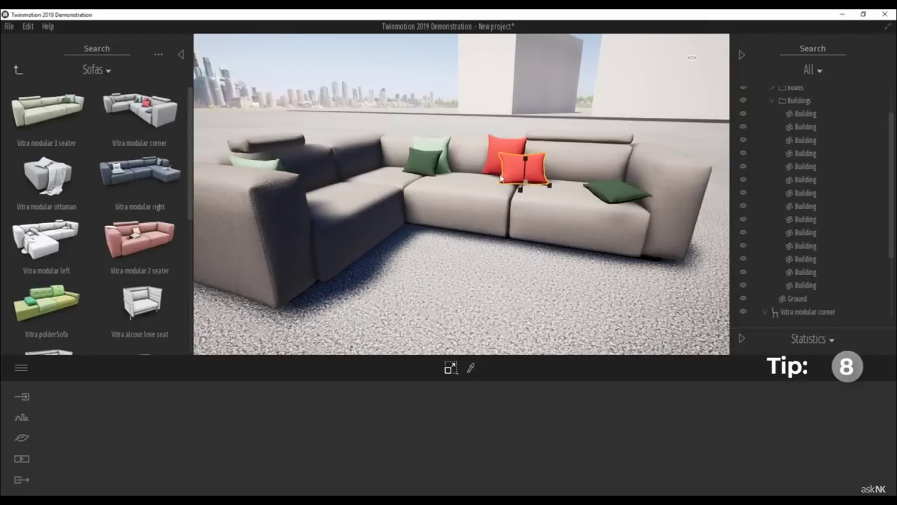
click(496, 145)
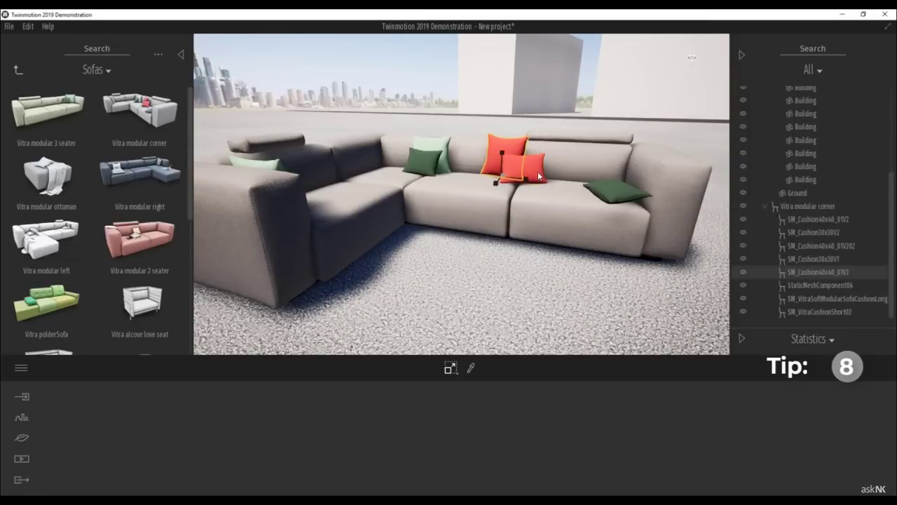
ctrl+click(538, 175)
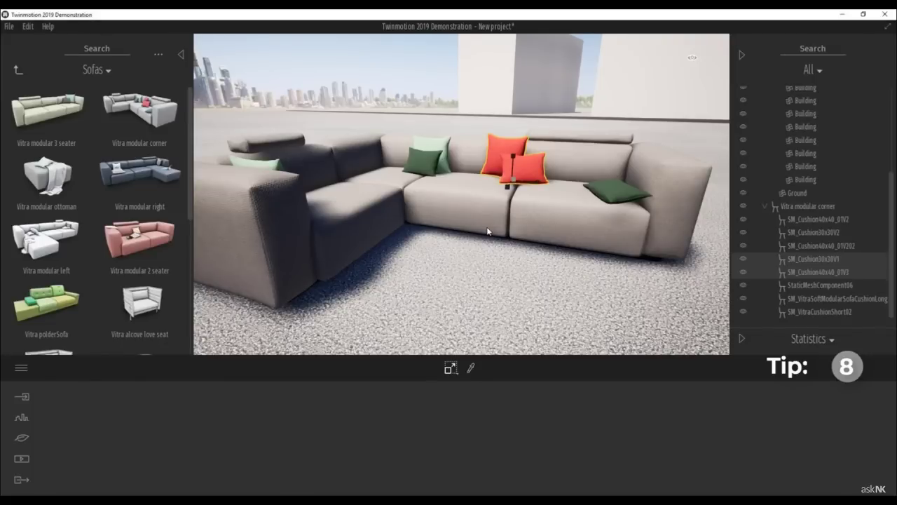
key(Tab)
shift+middle_drag(525, 178, 534, 231)
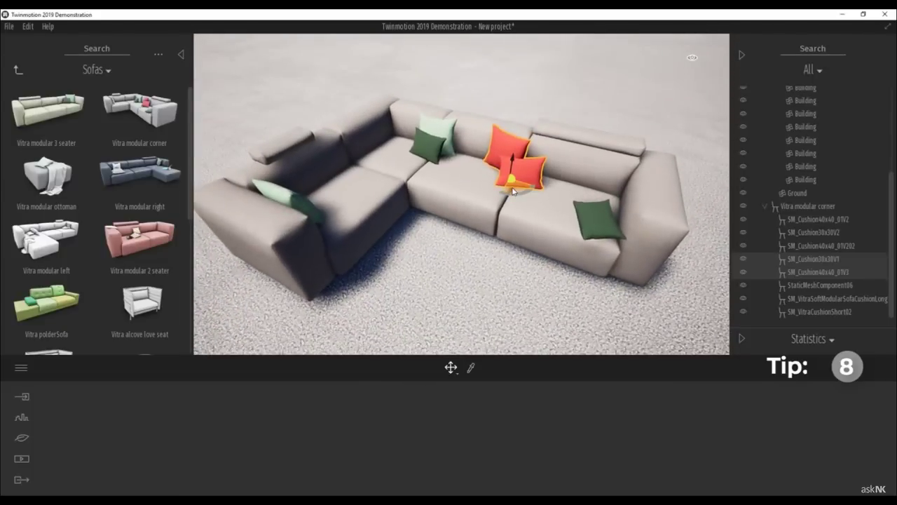
shift+drag(514, 190, 371, 204)
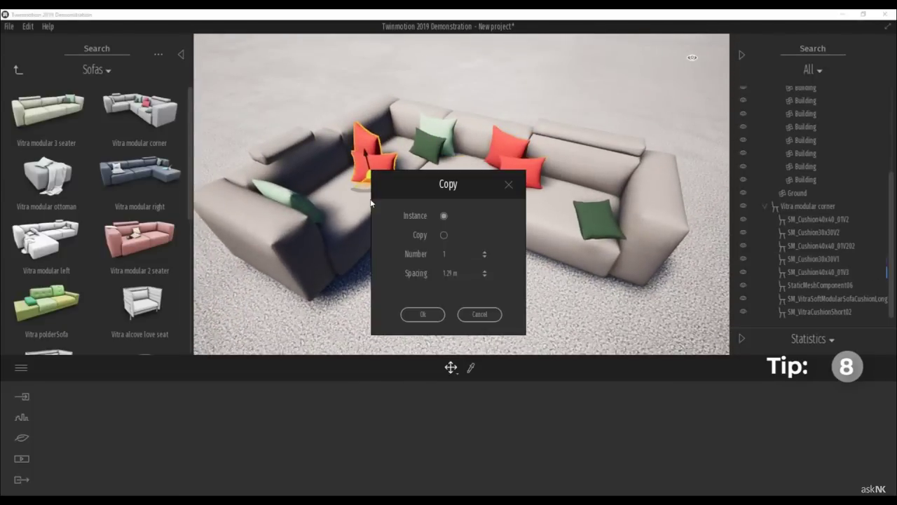
click(436, 317)
Rotate the copied red cushions to face outward from the side section's backrest and check their placement.
drag(365, 194, 432, 166)
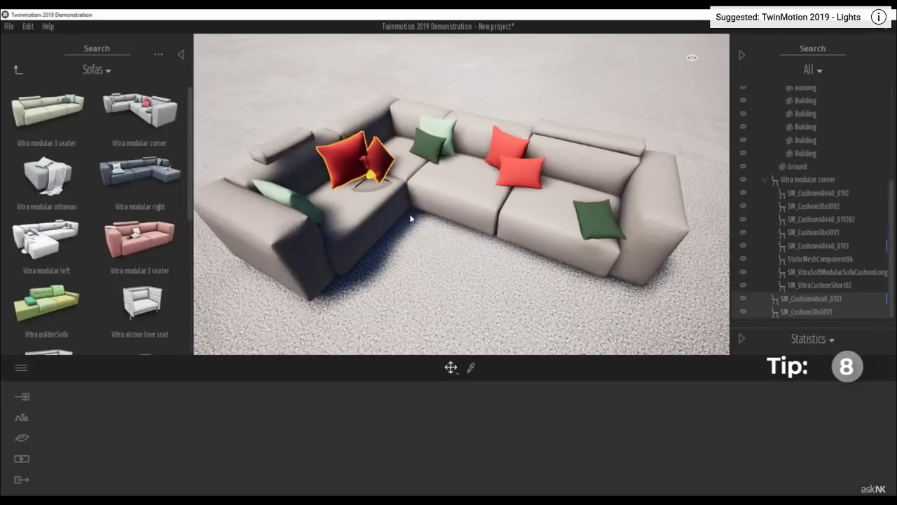
shift+middle_drag(411, 219, 372, 214)
scroll(402, 208, down, 5)
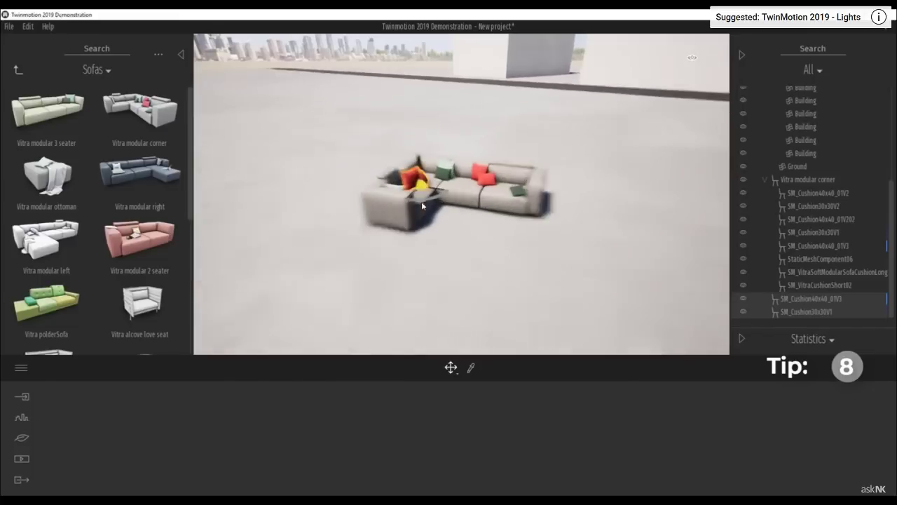
scroll(413, 185, up, 5)
scroll(411, 183, down, 3)
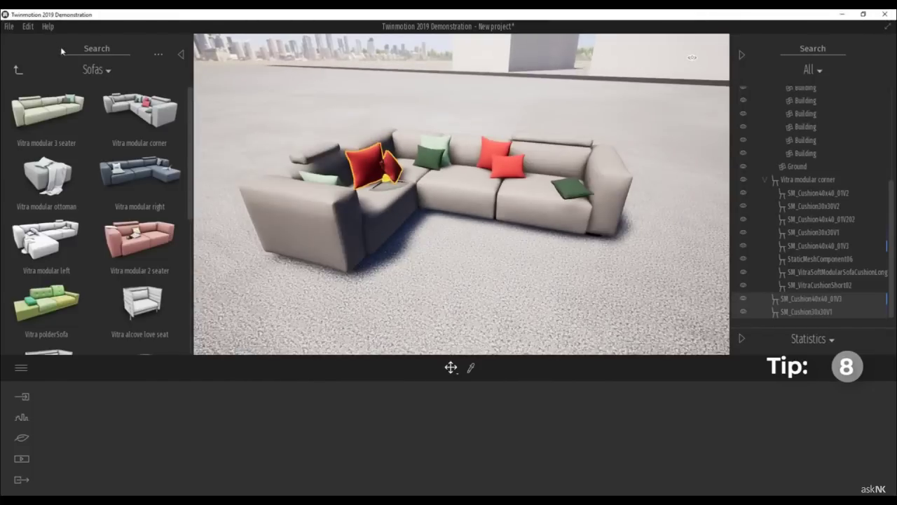
Set the angle snap to 0° in the preferences.
click(28, 26)
click(42, 176)
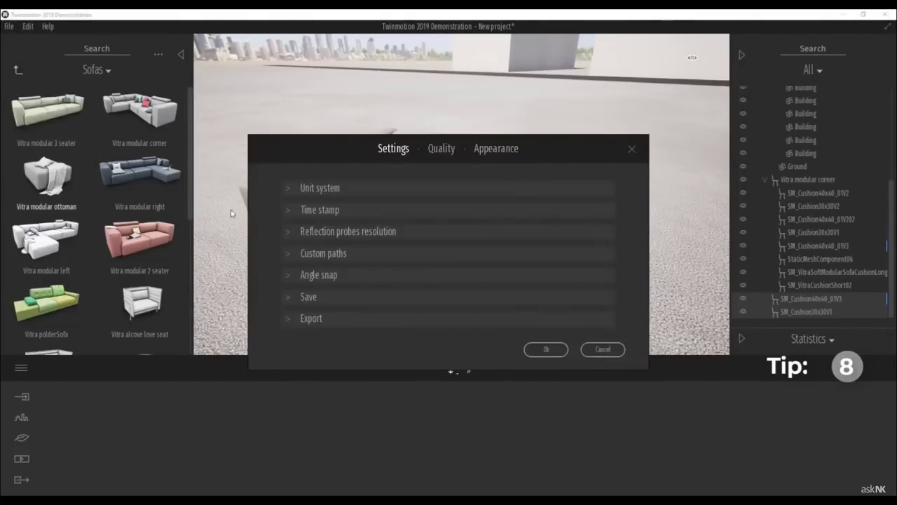
click(333, 276)
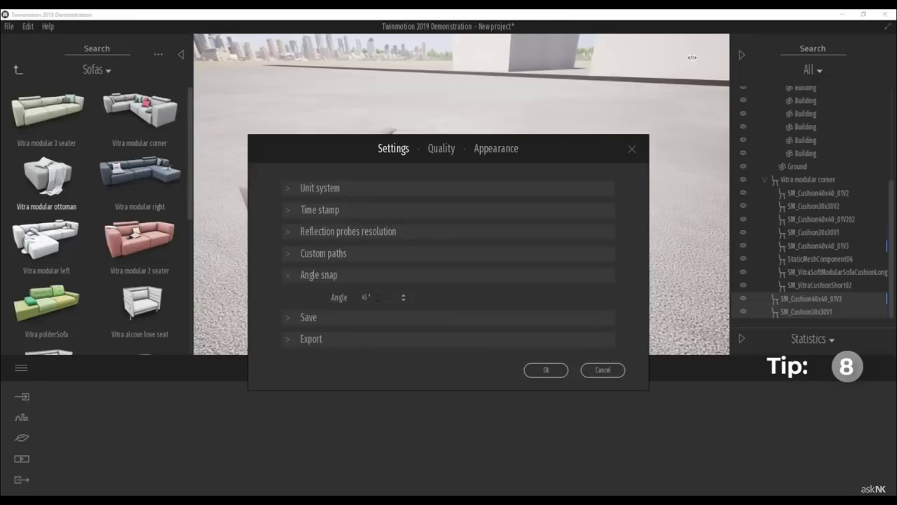
click(377, 298)
text(0)
click(549, 368)
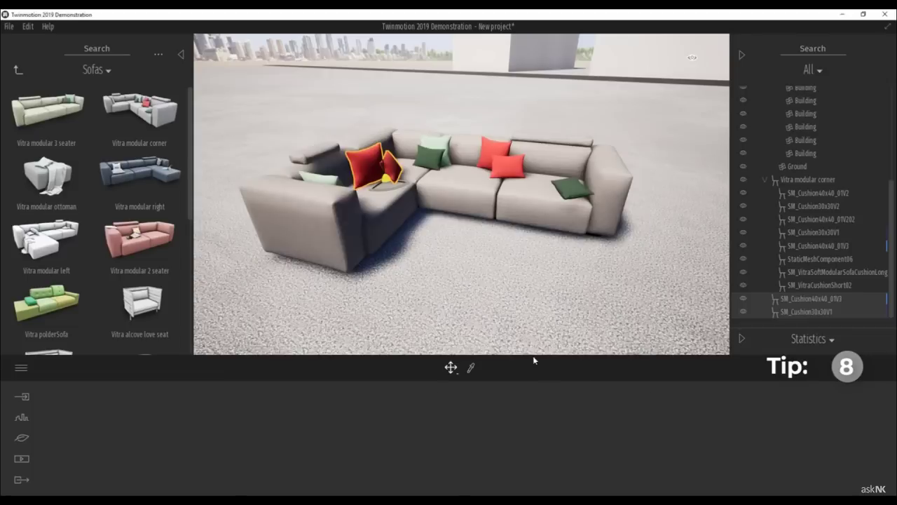
Move all cushion and headrest parts out of the Vitra modular corner group in the scene hierarchy.
shift+middle_drag(427, 219, 371, 217)
right_drag(455, 210, 515, 197)
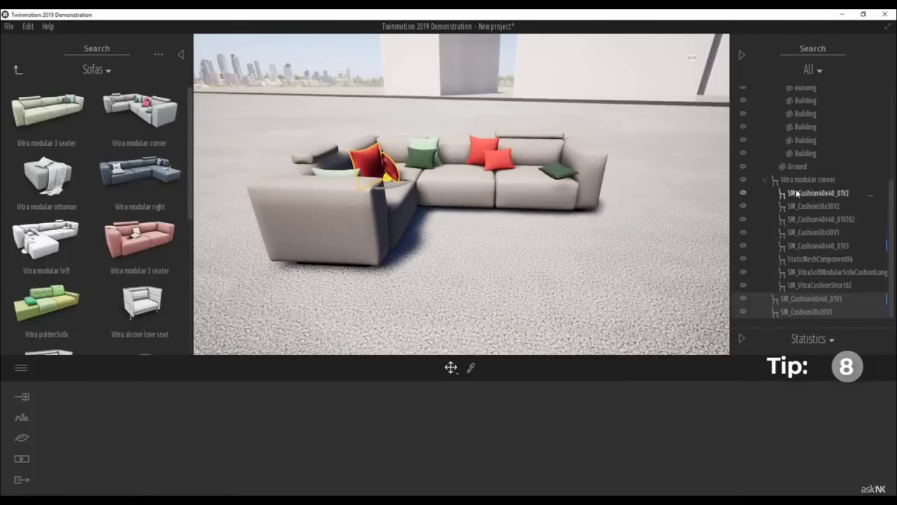
click(804, 194)
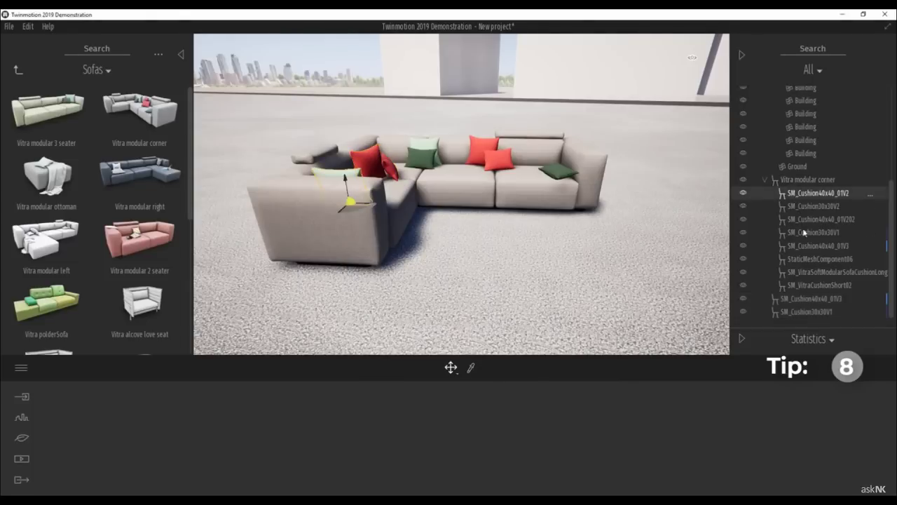
shift+click(817, 285)
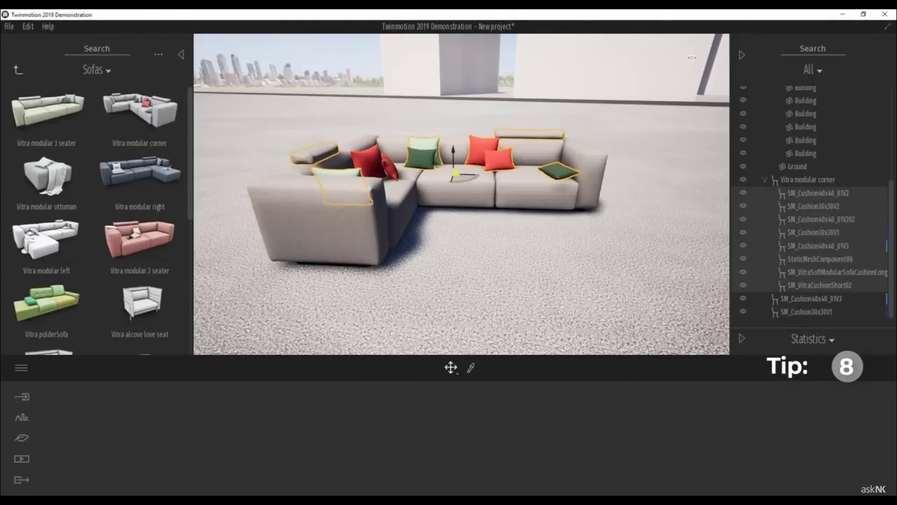
drag(800, 193, 806, 178)
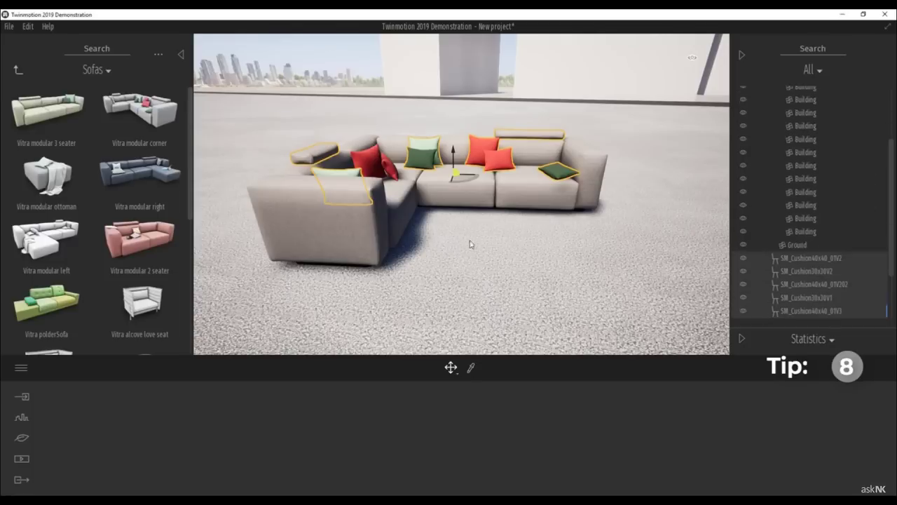
Try to rotate the sofa body about its vertical axis.
click(454, 198)
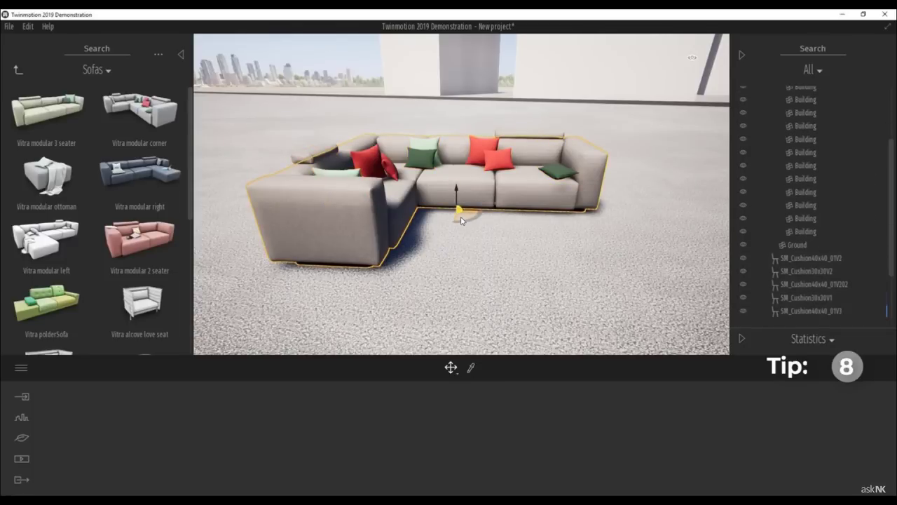
mouse_move(461, 221)
mouse_down()
mouse_move(455, 158)
mouse_move(377, 151)
mouse_move(327, 206)
mouse_move(411, 278)
mouse_move(575, 240)
mouse_move(481, 208)
mouse_move(393, 211)
mouse_move(357, 287)
mouse_move(546, 278)
mouse_move(437, 239)
mouse_move(421, 242)
mouse_move(464, 224)
mouse_up()
mouse_move(465, 224)
shift+middle_down()
mouse_move(414, 230)
mouse_move(463, 225)
shift+middle_up()
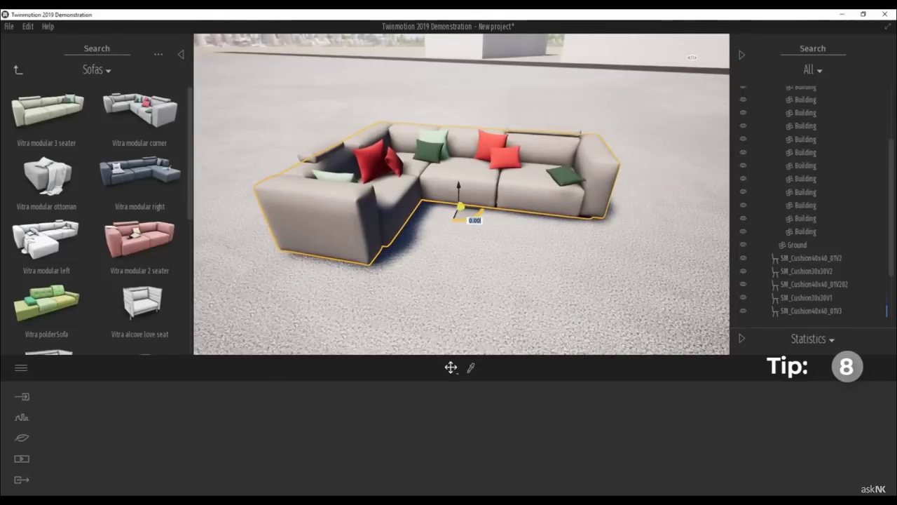
Open the preferences and examine the unit system and export reflections update settings.
click(10, 26)
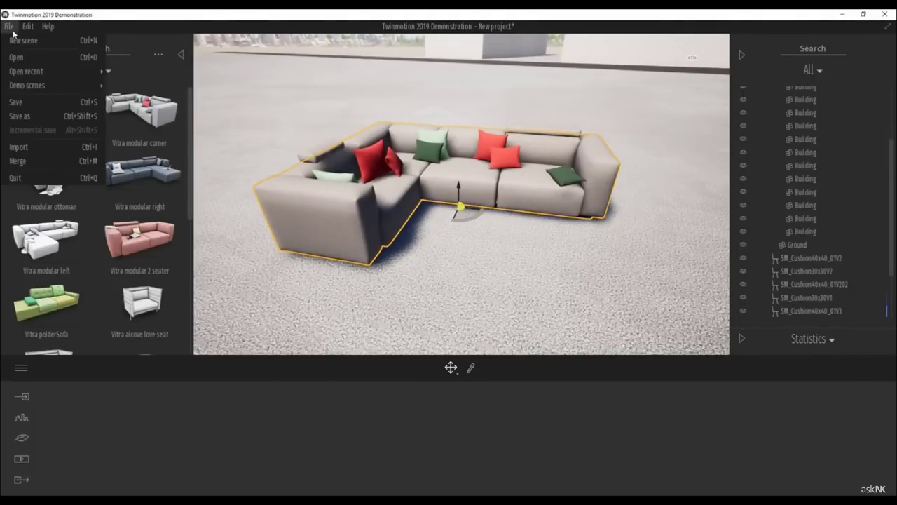
click(28, 28)
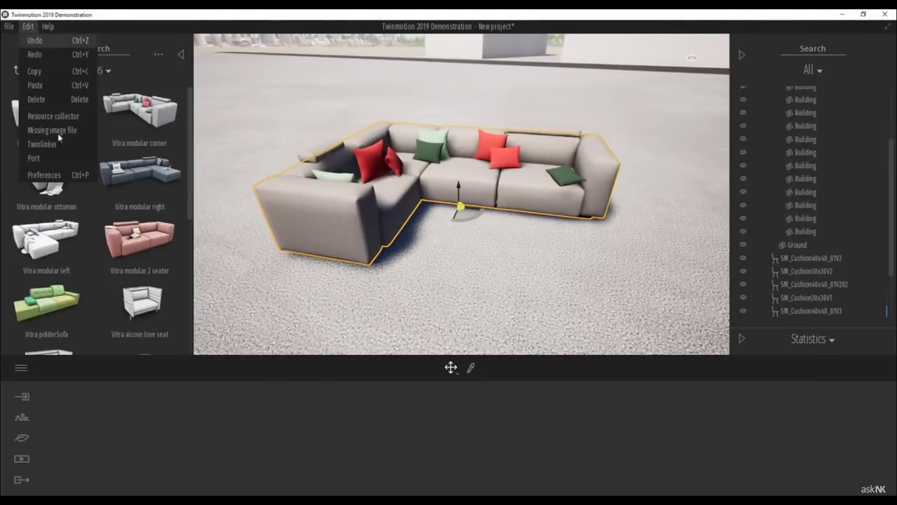
click(73, 177)
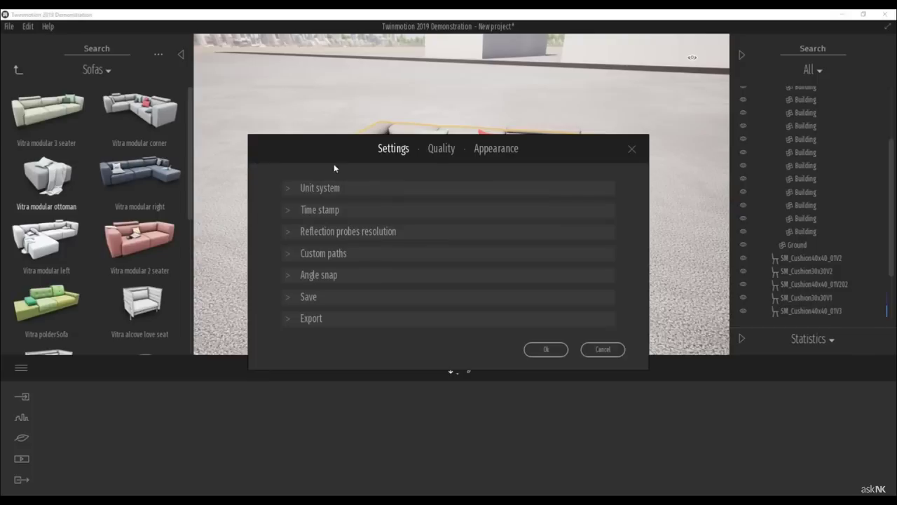
click(315, 125)
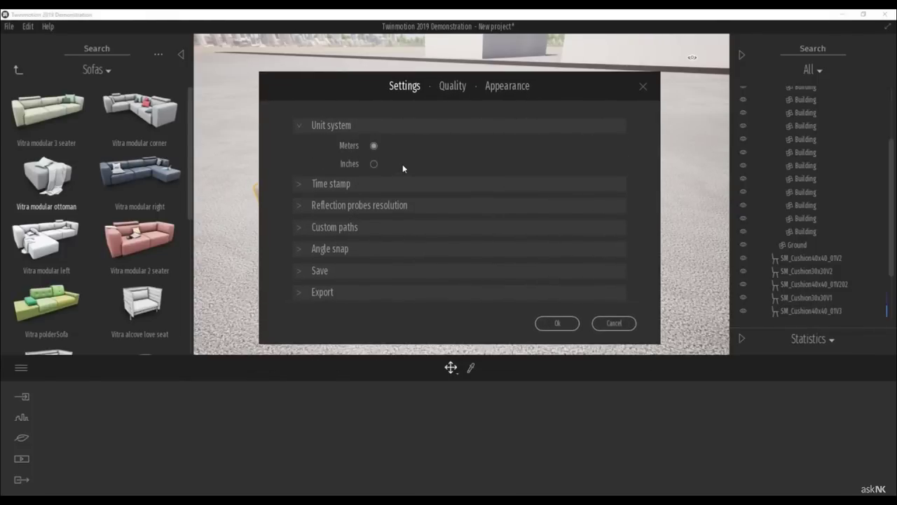
click(330, 296)
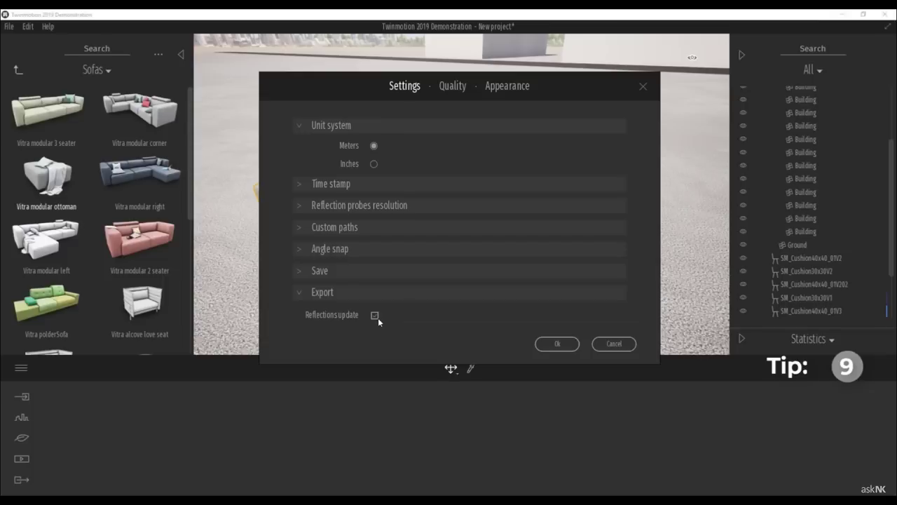
Set the reflection probes resolution to 64 for the viewport and 1024 for export.
click(305, 208)
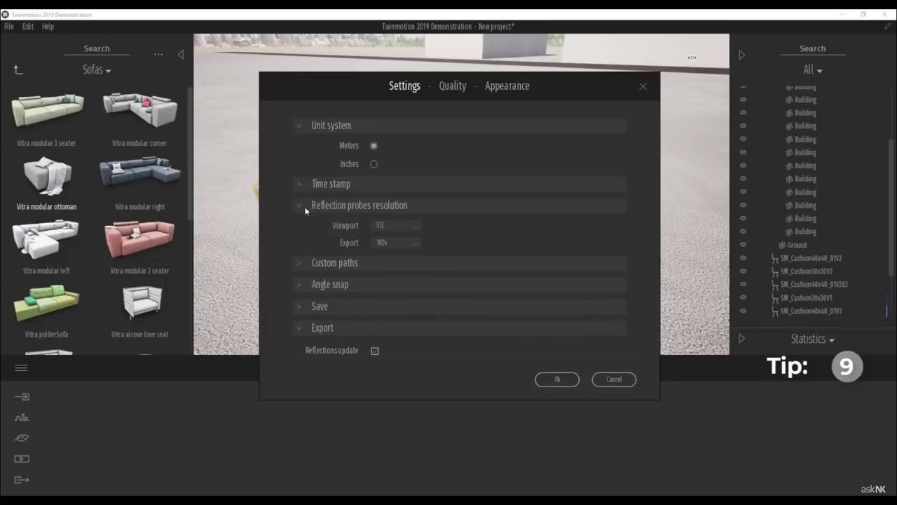
click(414, 246)
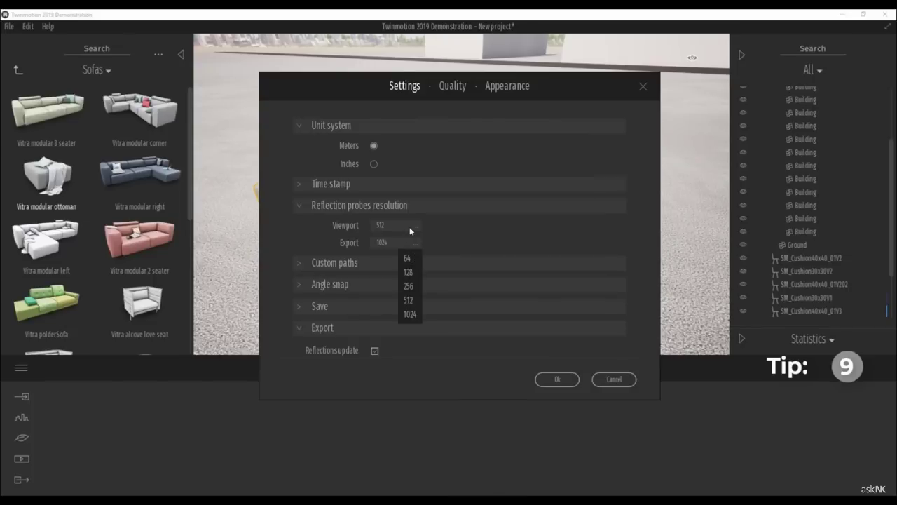
click(410, 226)
click(410, 242)
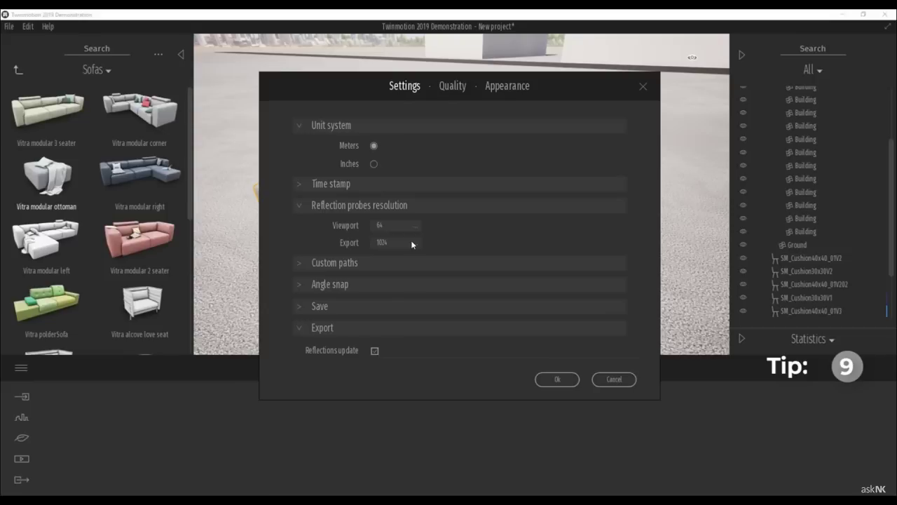
click(412, 243)
click(414, 315)
Examine the time stamp, quality and appearance preferences and cancel the preferences dialog.
click(305, 184)
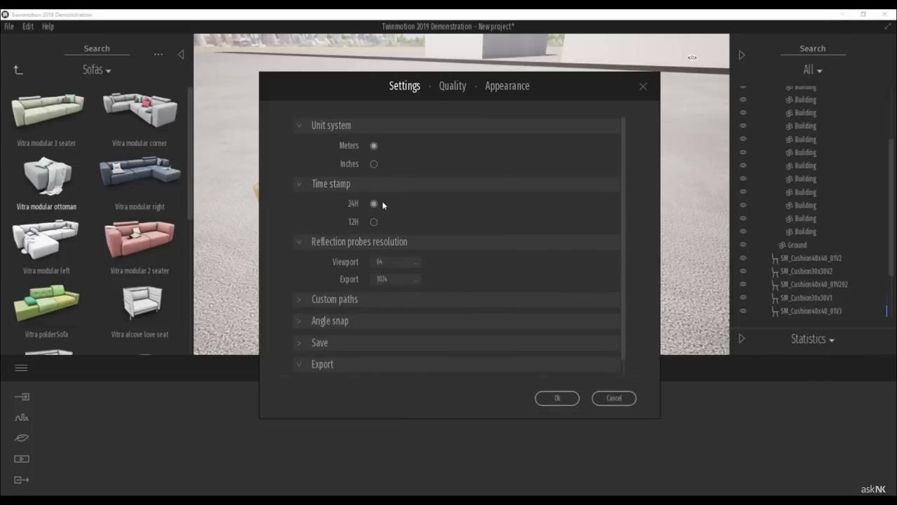
scroll(358, 221, down, 1)
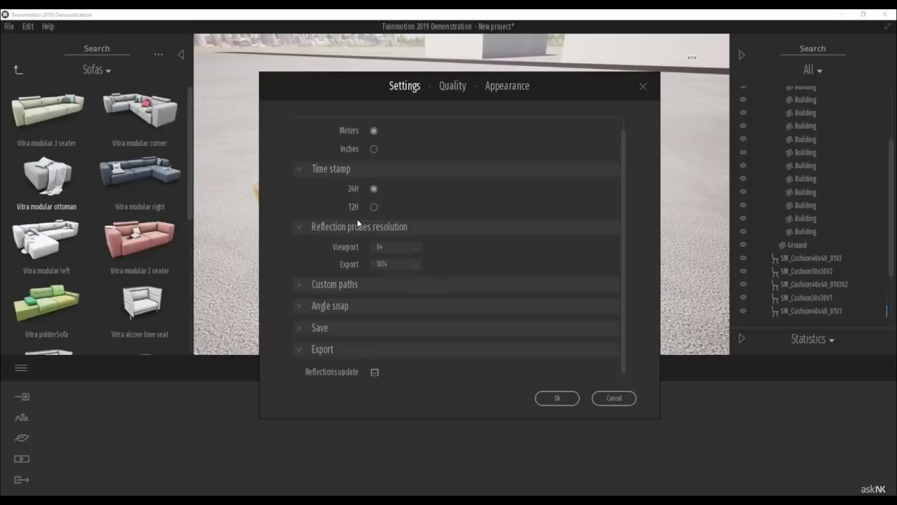
click(446, 88)
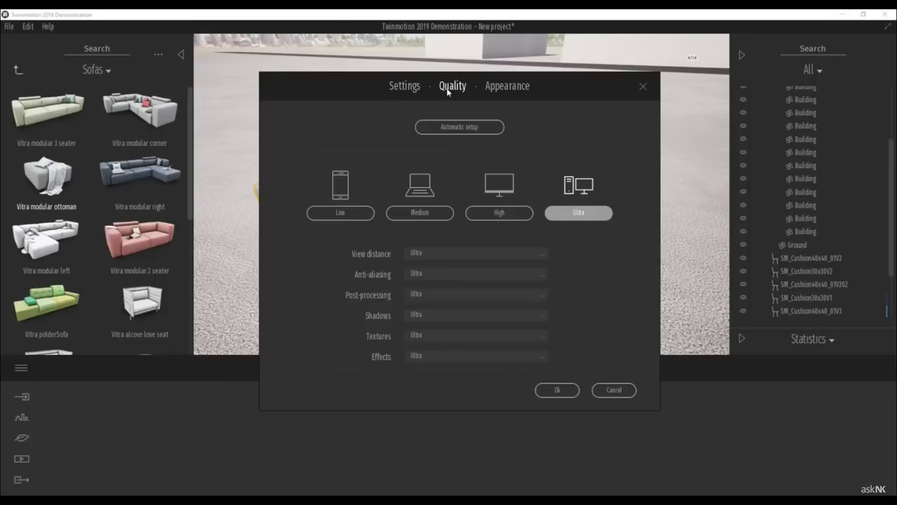
click(512, 89)
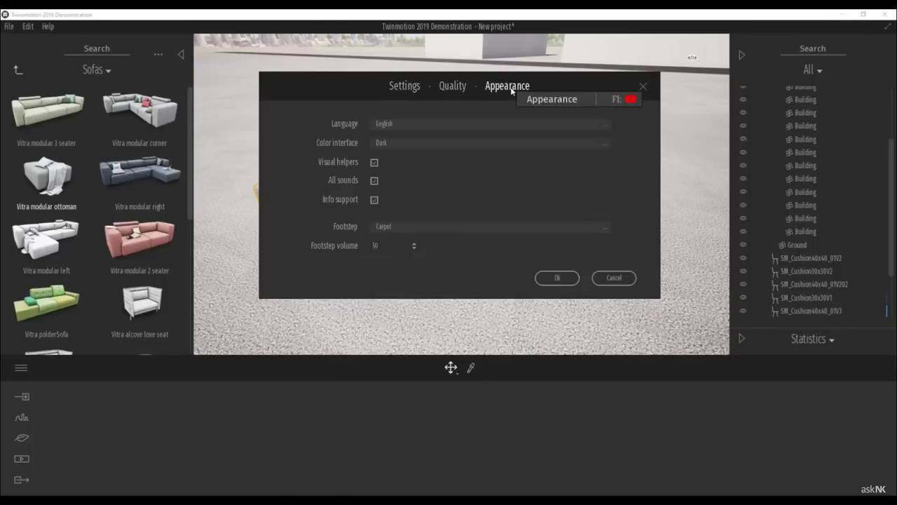
click(605, 277)
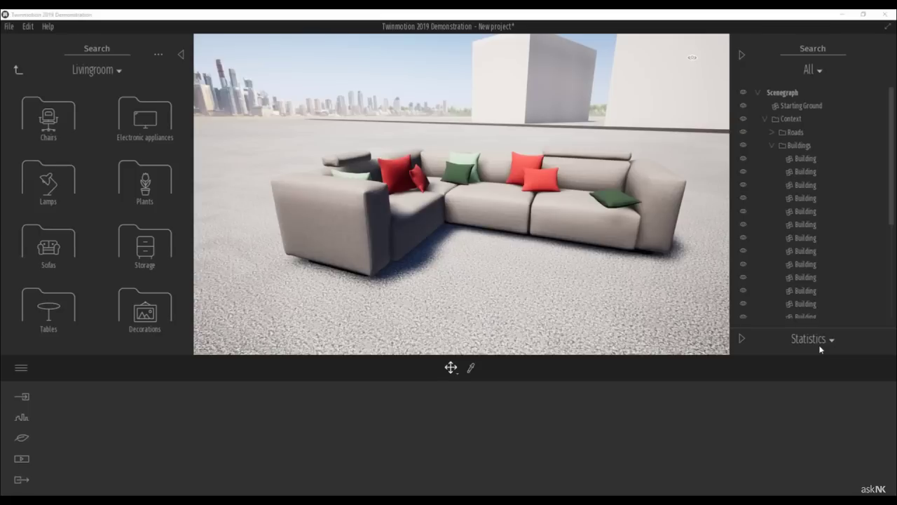
Delete the sofa body from the scene and undo the deletion.
click(414, 228)
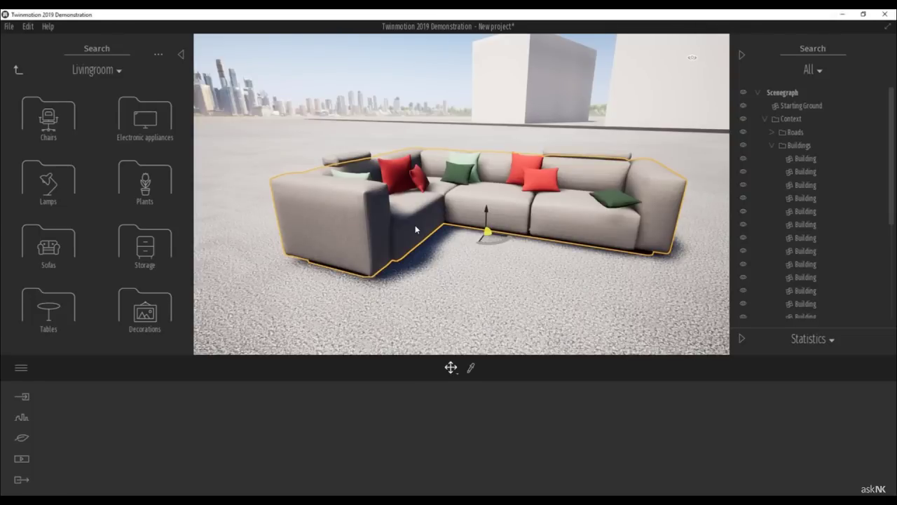
key(Delete)
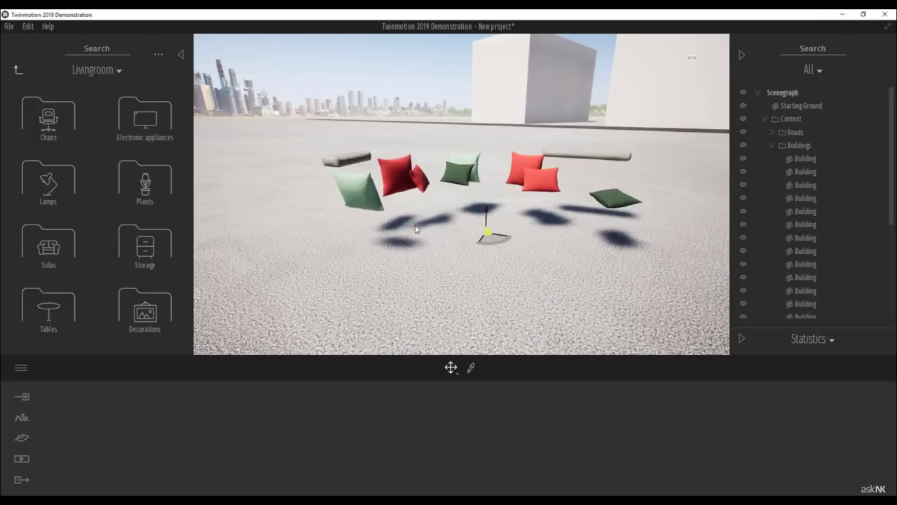
key(ctrl+z)
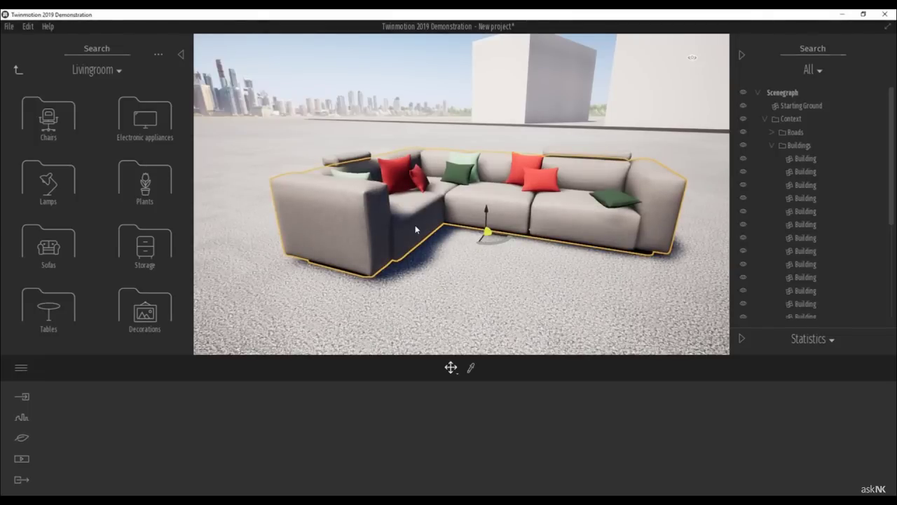
Cycle through the preset orthographic viewpoints of the scene and return to the perspective view of the sofa.
mouse_move(692, 61)
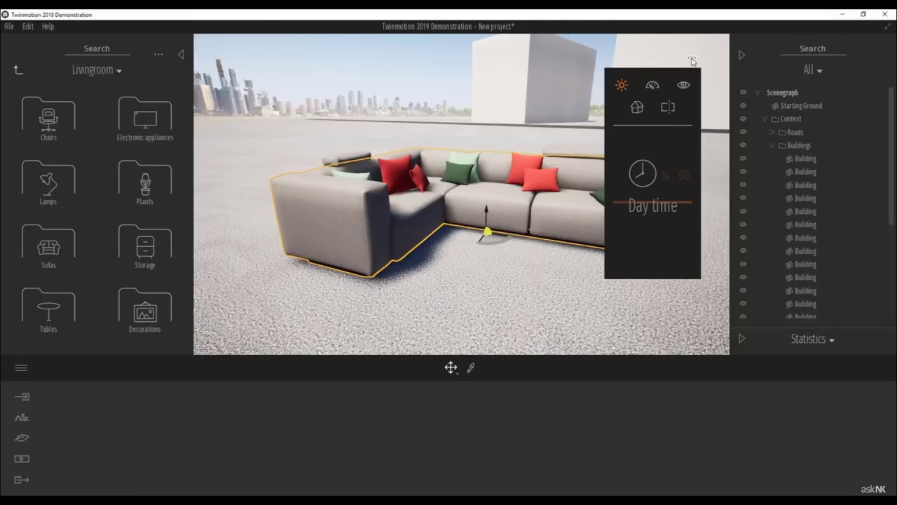
click(636, 108)
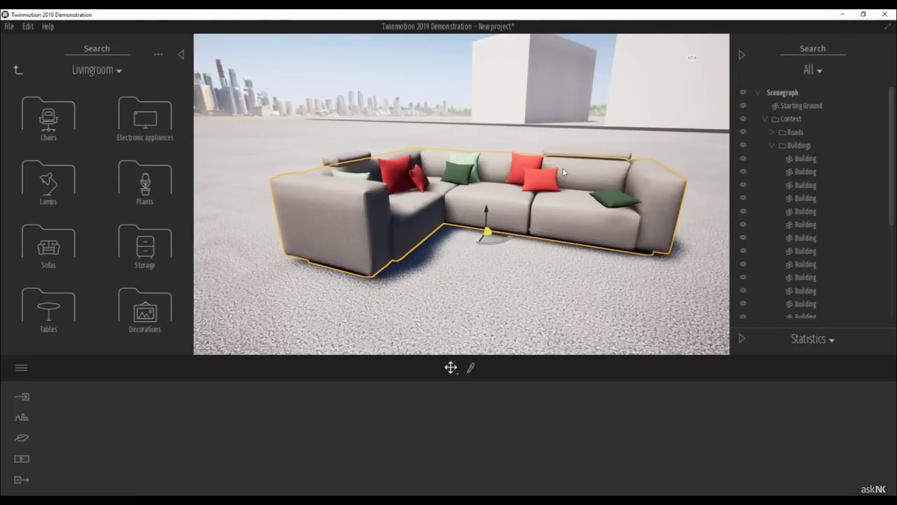
key(F2)
key(F3)
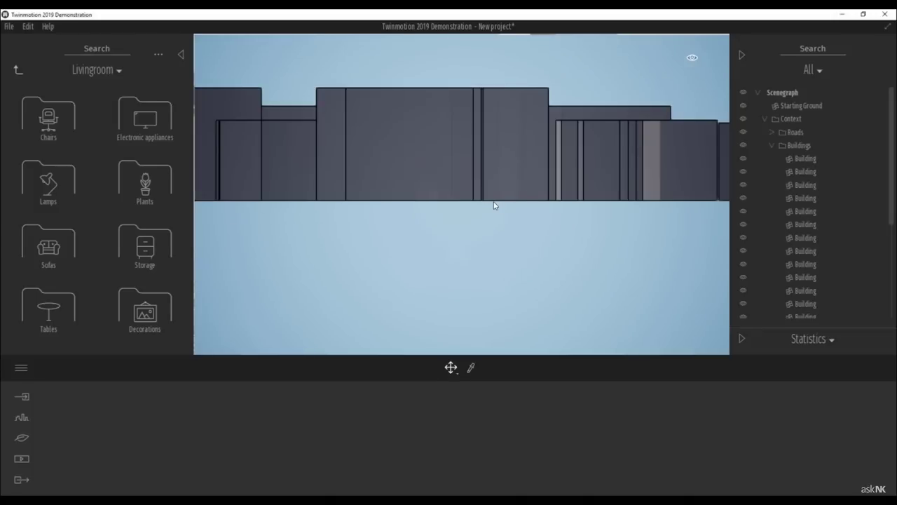
key(F4)
key(F5)
key(F6)
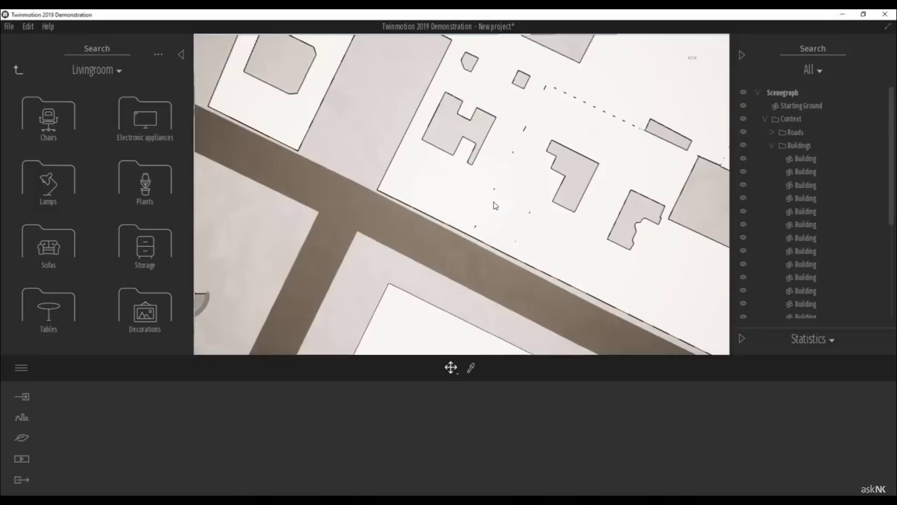
key(F7)
key(F8)
key(F1)
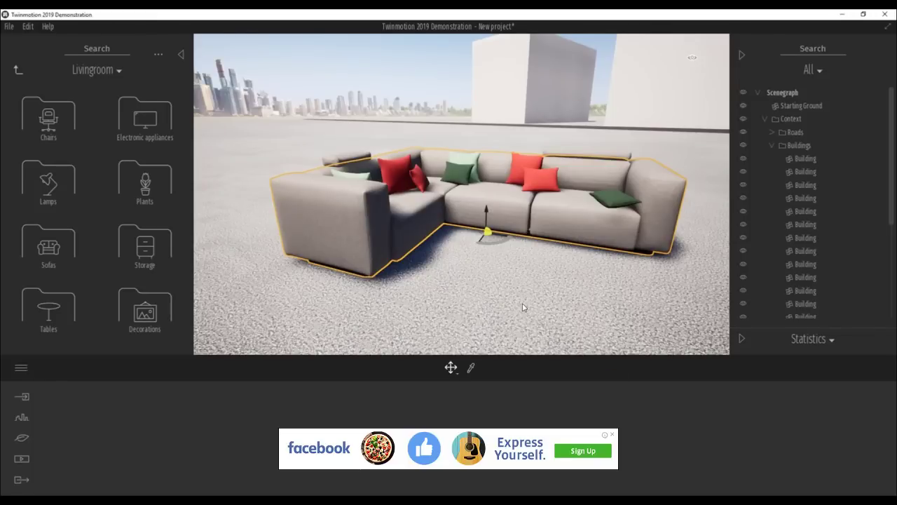
Sample the sofa's fabric with the material picker, return to the move tool and select the ground.
key(t)
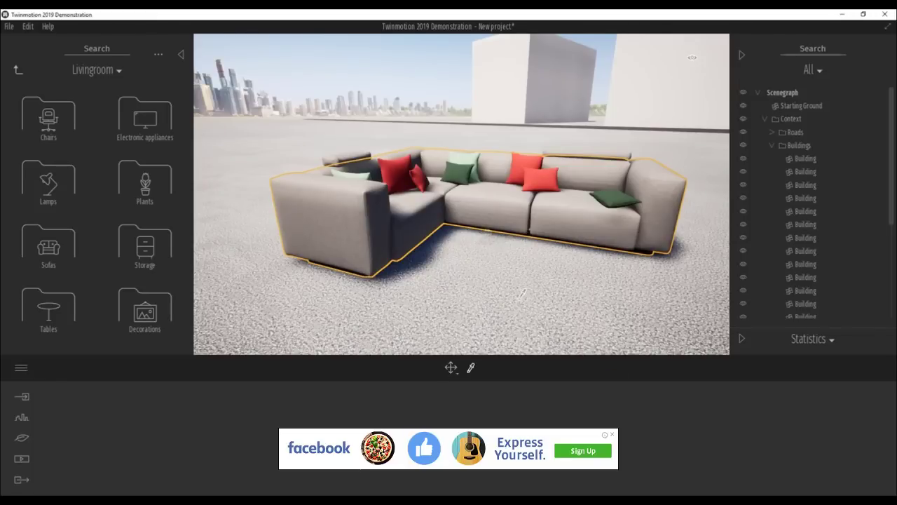
click(409, 218)
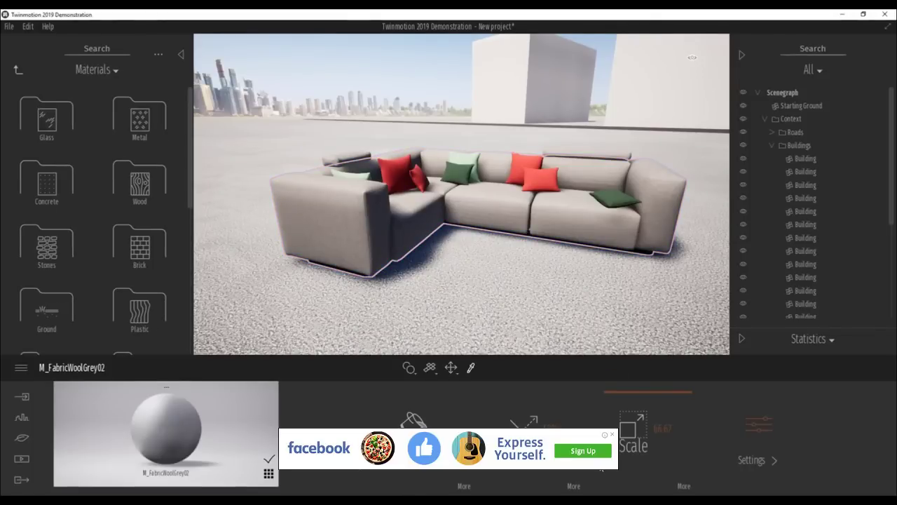
click(450, 369)
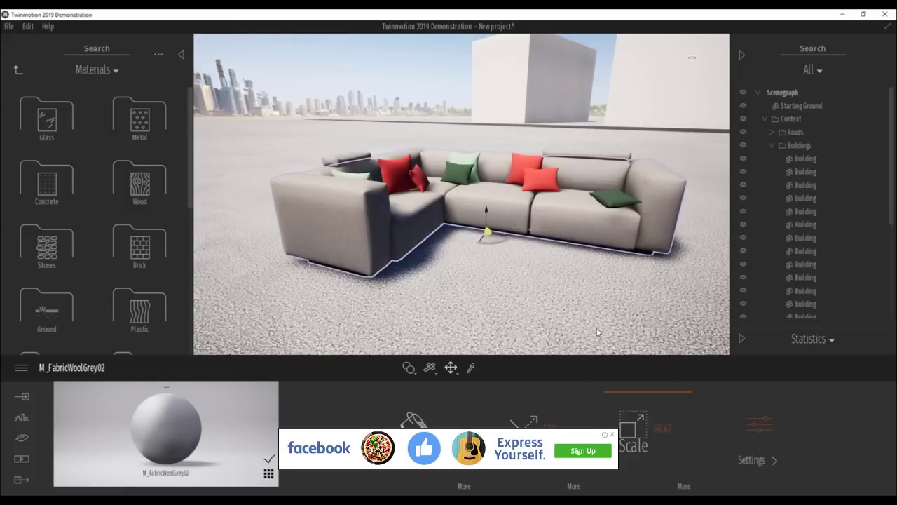
click(561, 312)
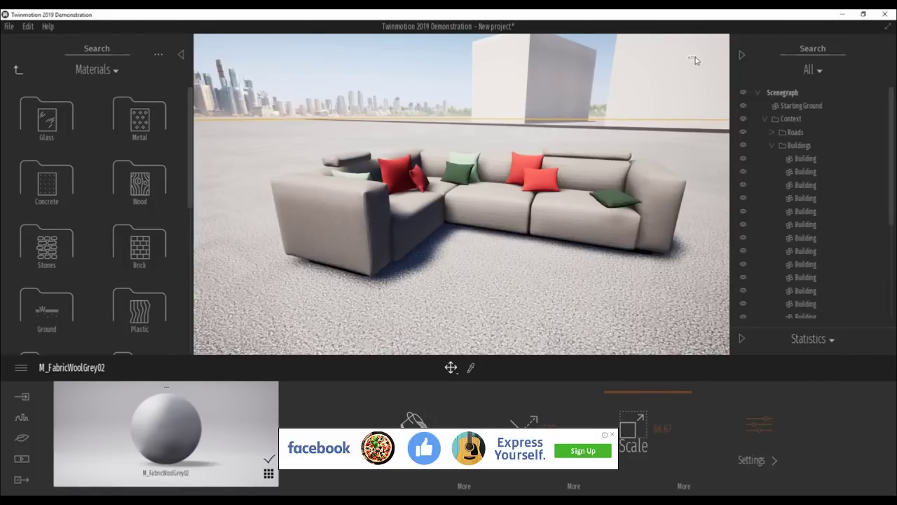
Start the full-screen walk mode and look around the sofa from the side.
mouse_move(694, 59)
click(684, 85)
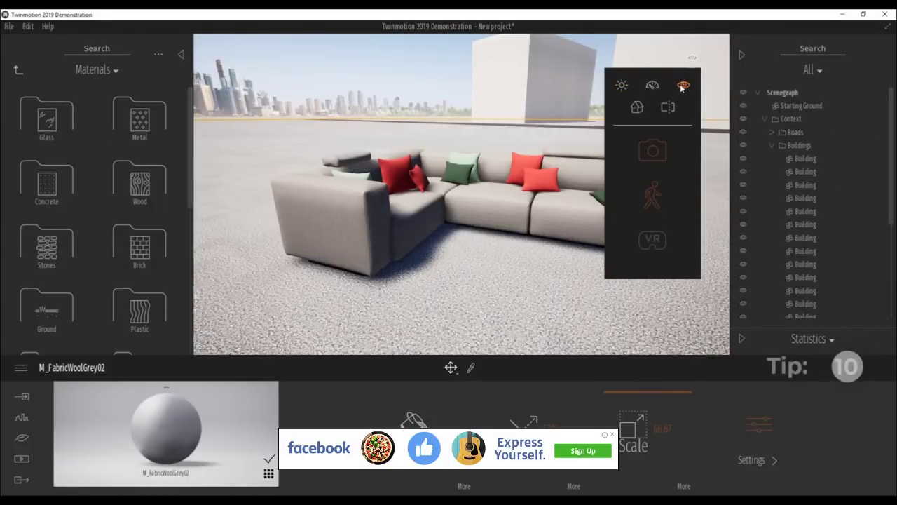
click(652, 196)
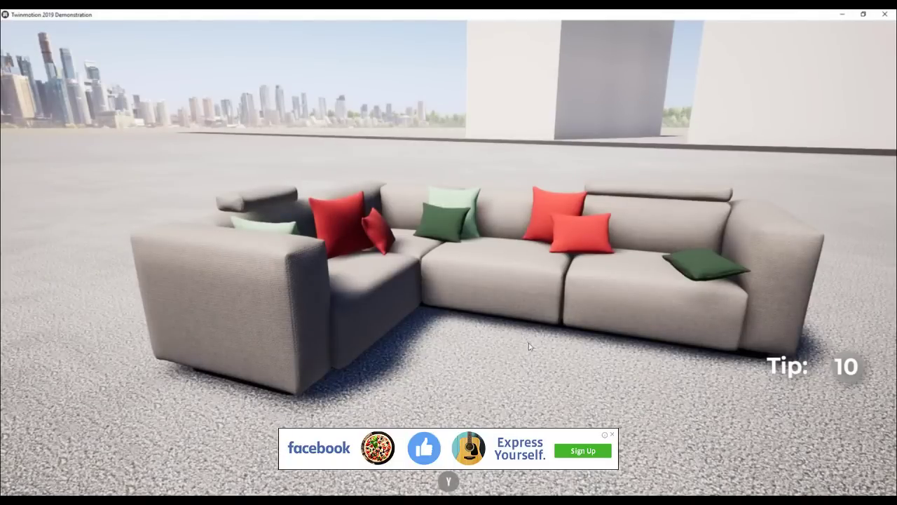
key(d)
right_drag(564, 349, 539, 344)
key(a)
key(d)
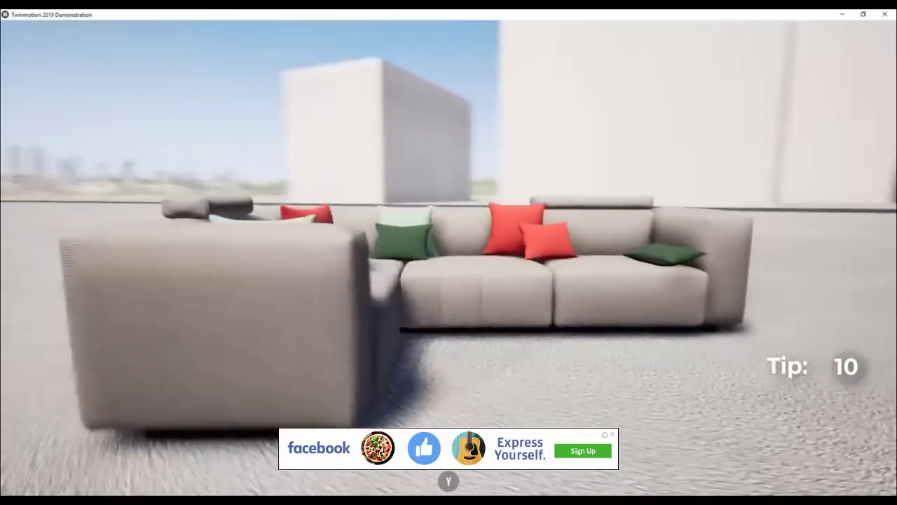
shift+middle_drag(540, 344, 448, 343)
Examine the sofa against the surrounding buildings from farther away and up close in walk mode.
scroll(565, 347, down, 2)
scroll(591, 287, down, 1)
shift+middle_drag(591, 287, 610, 280)
scroll(641, 304, up, 2)
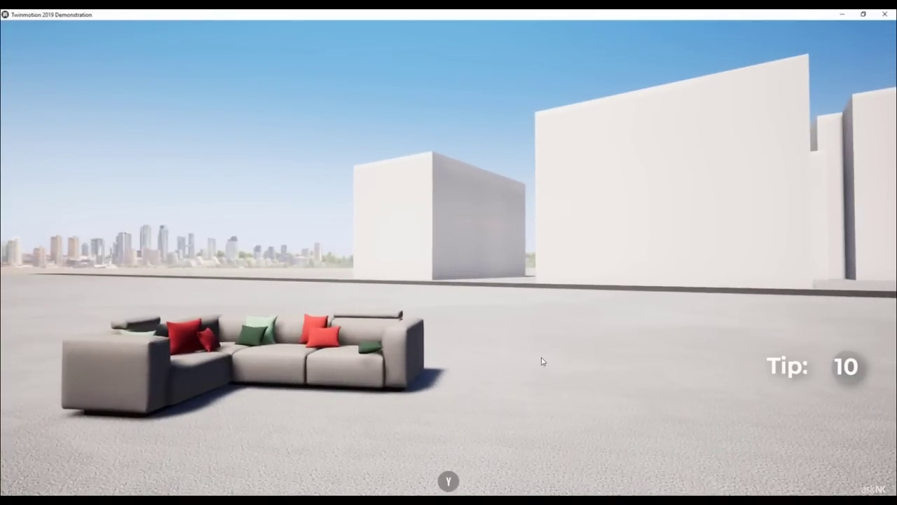
middle_drag(541, 361, 700, 314)
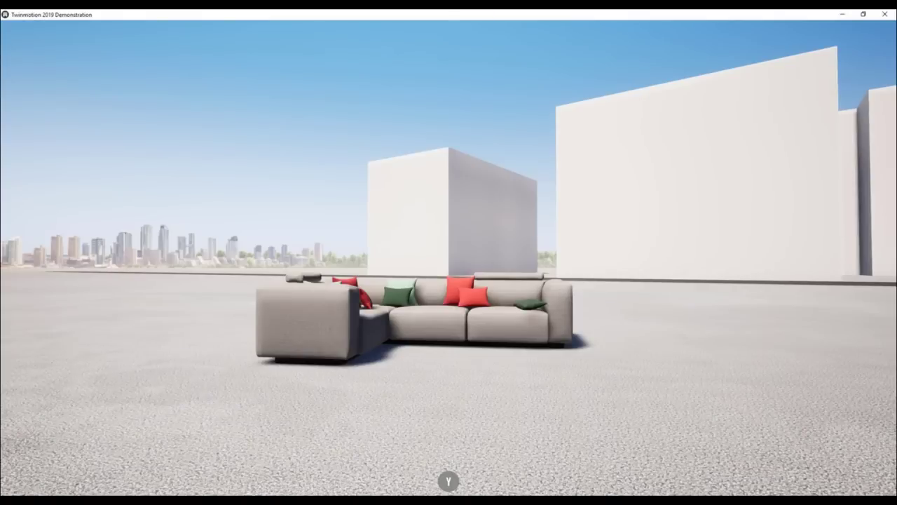
scroll(554, 349, up, 4)
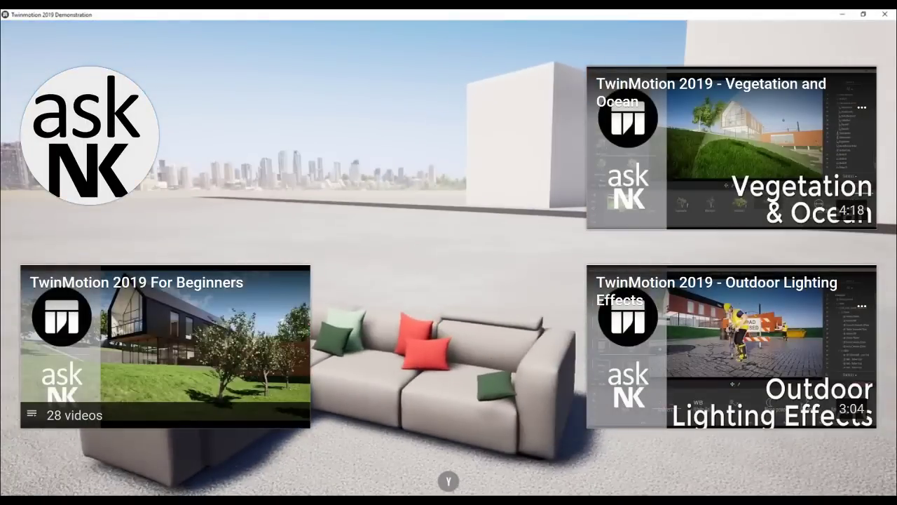
drag(483, 363, 449, 382)
scroll(448, 381, up, 2)
scroll(455, 380, down, 2)
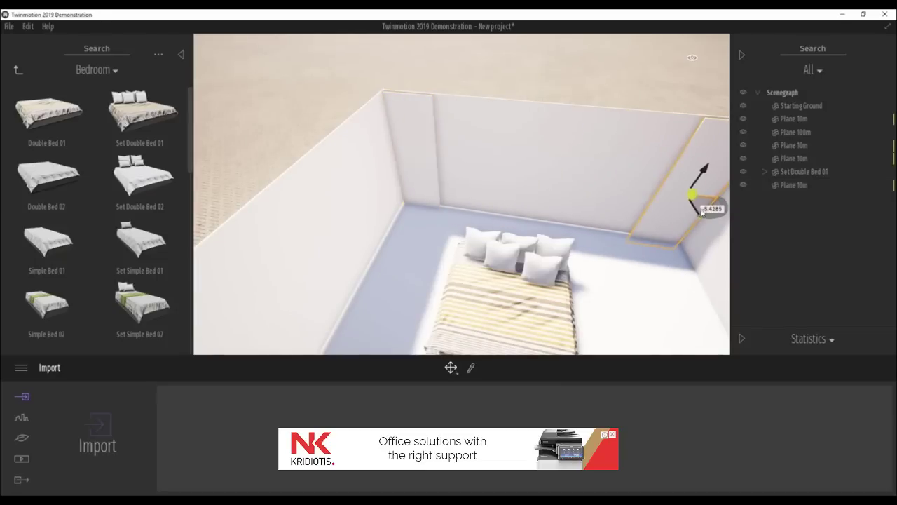
Copy the narrow wall panel beside the headboard wall, and shift the selected side wall and panel toward the bed.
shift+drag(702, 213, 703, 214)
click(418, 332)
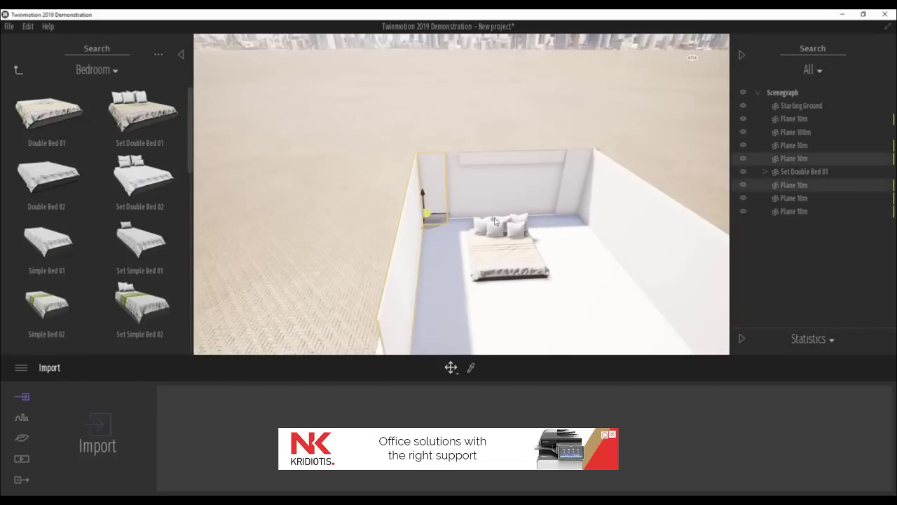
drag(443, 217, 458, 220)
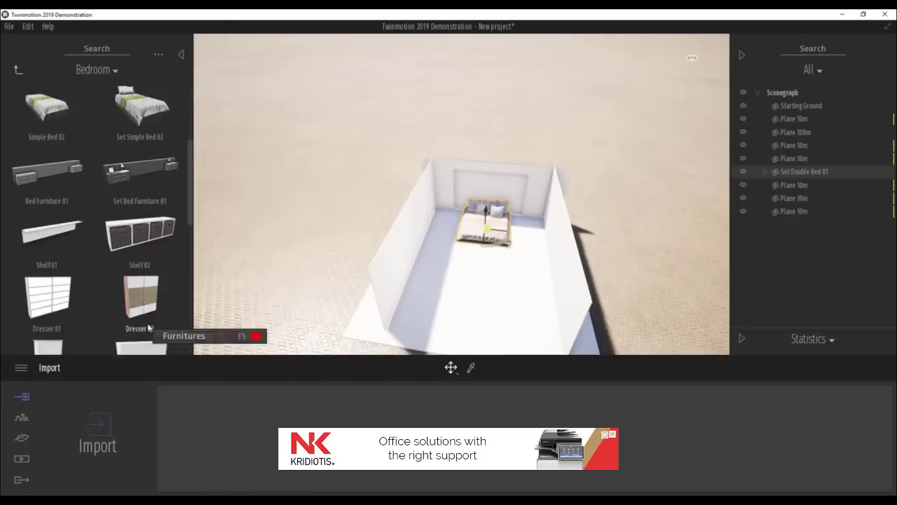
Place Dresser 02 from the bedroom library against the side wall of the room.
drag(148, 327, 548, 298)
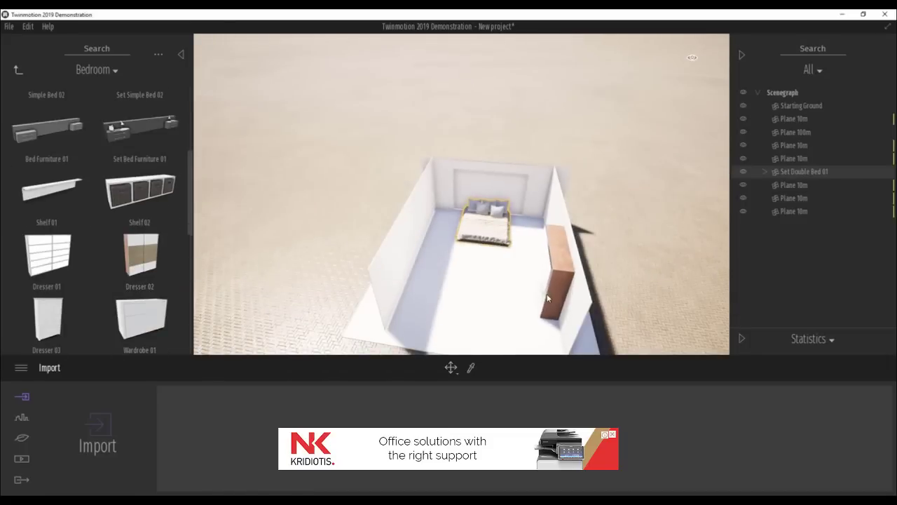
scroll(130, 277, down, 5)
scroll(130, 276, up, 10)
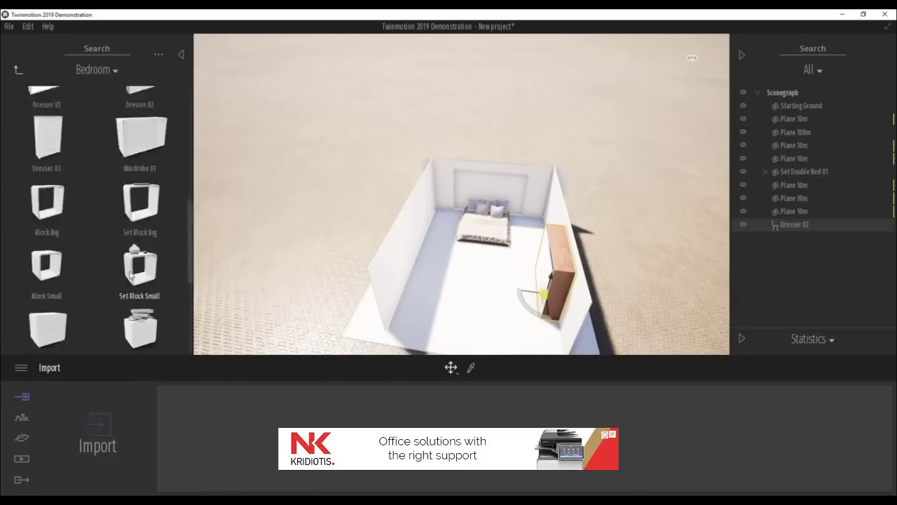
Place Nightstand 02 from the bedroom library and position it close to the bed's headboard.
drag(190, 178, 193, 284)
drag(47, 256, 522, 242)
key(f)
scroll(475, 243, up, 5)
shift+middle_drag(463, 231, 547, 235)
drag(441, 221, 457, 229)
Copy the nightstand to the other side of the bed as one instance with 2.71 m spacing.
shift+middle_drag(456, 232, 326, 288)
scroll(326, 288, down, 8)
shift+drag(455, 199, 352, 204)
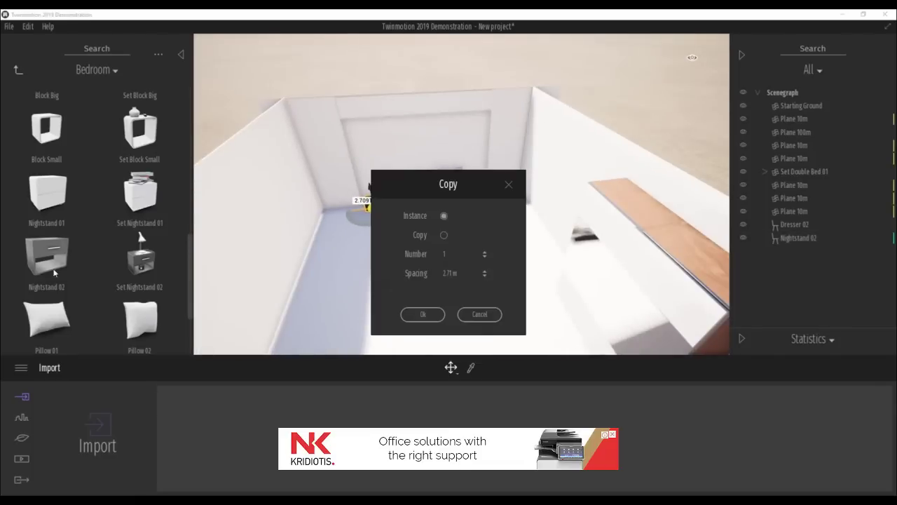
click(423, 314)
Try to replace the copied nightstand with Set Nightstand 02, and delete the replacement.
right_click(783, 255)
click(810, 418)
drag(140, 254, 111, 417)
click(841, 425)
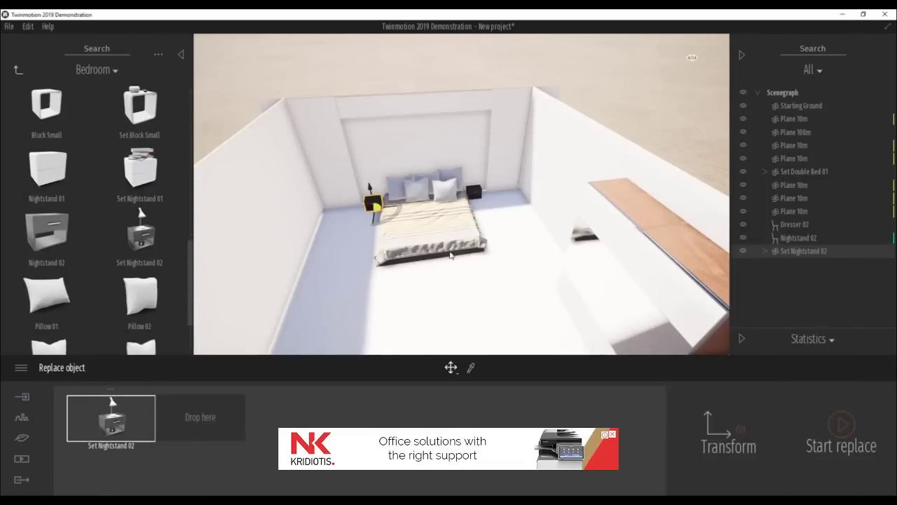
right_click(820, 252)
click(830, 287)
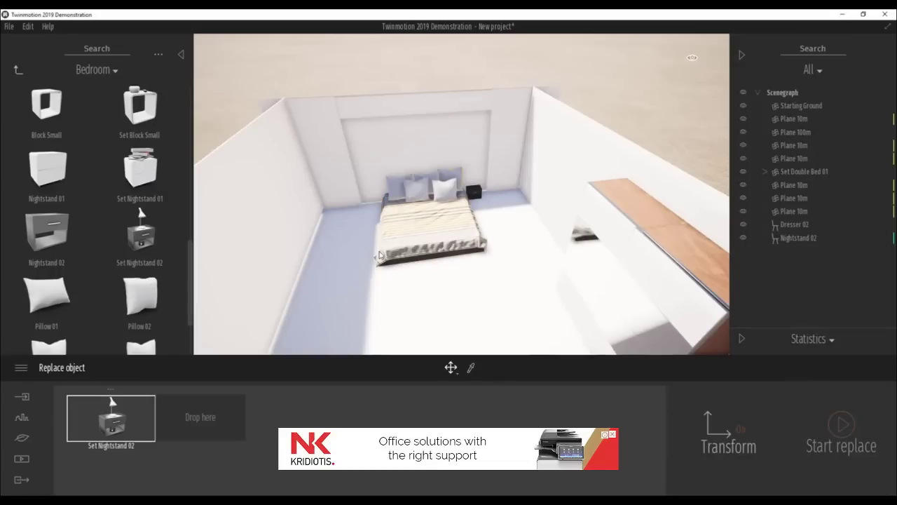
Try to place Set Nightstand 02 from the library in the room and expand its parts in the scenegraph.
click(30, 397)
drag(145, 242, 218, 258)
click(764, 252)
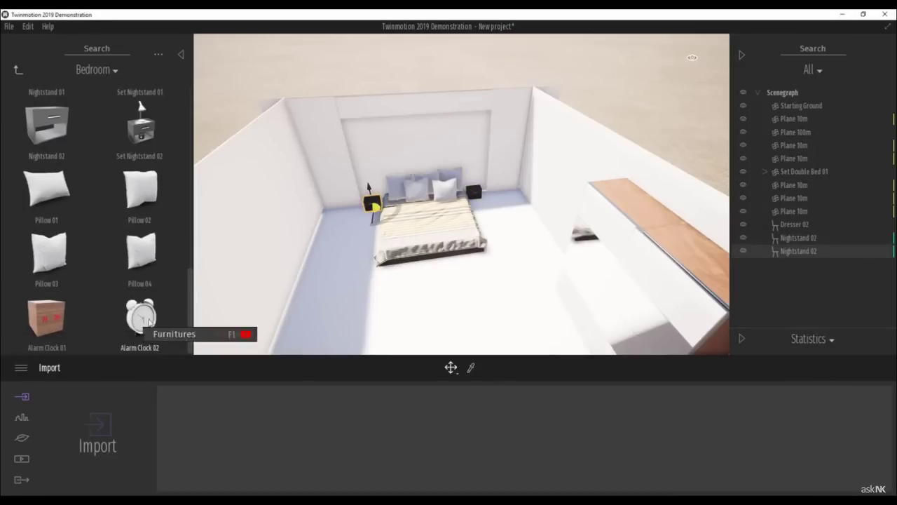
Place Alarm Clock 02 on top of the nightstand on the dresser side of the bed.
scroll(461, 228, up, 5)
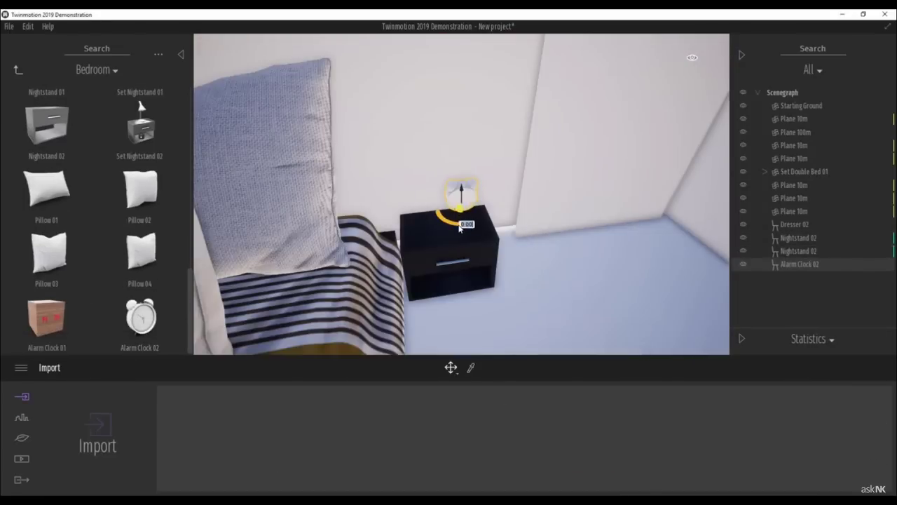
scroll(476, 218, up, 5)
scroll(421, 294, down, 10)
Place Shelf 02 from the bedroom library upright in the room corner beside the nightstand.
scroll(138, 247, up, 8)
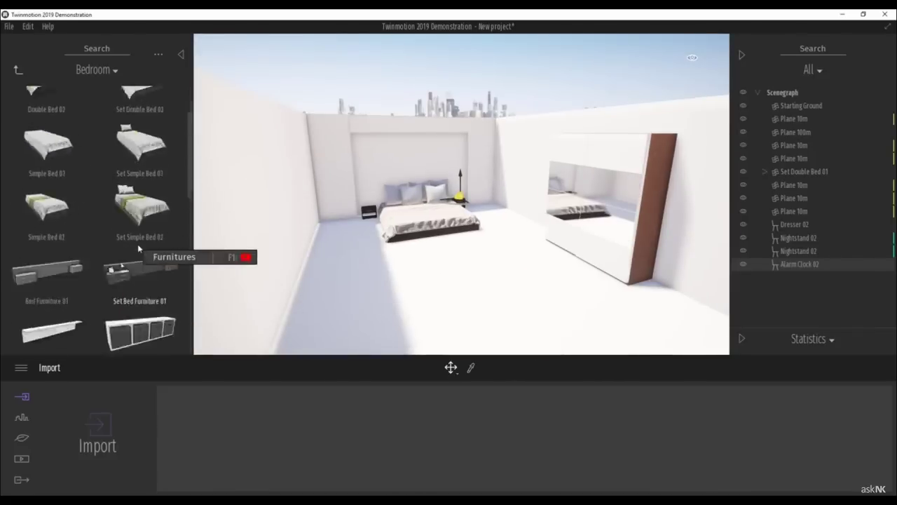
scroll(181, 210, down, 2)
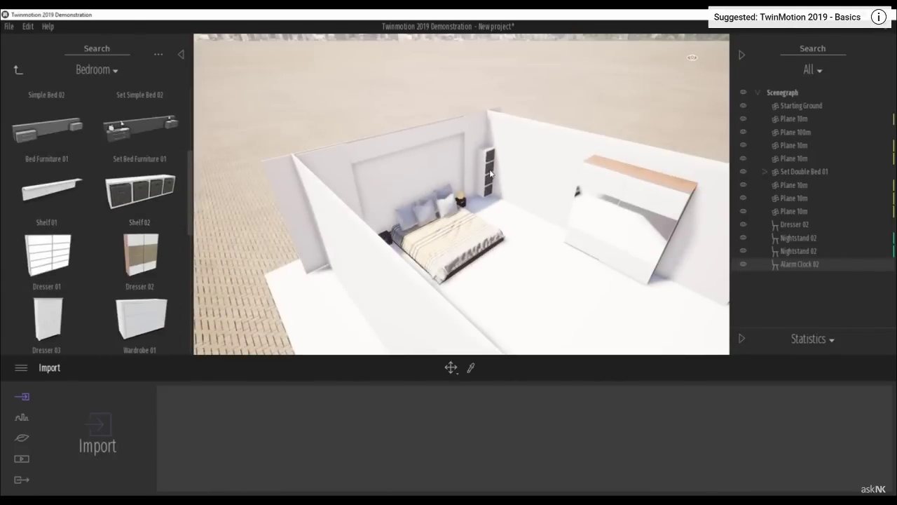
drag(490, 174, 490, 173)
scroll(480, 158, up, 6)
scroll(515, 233, down, 4)
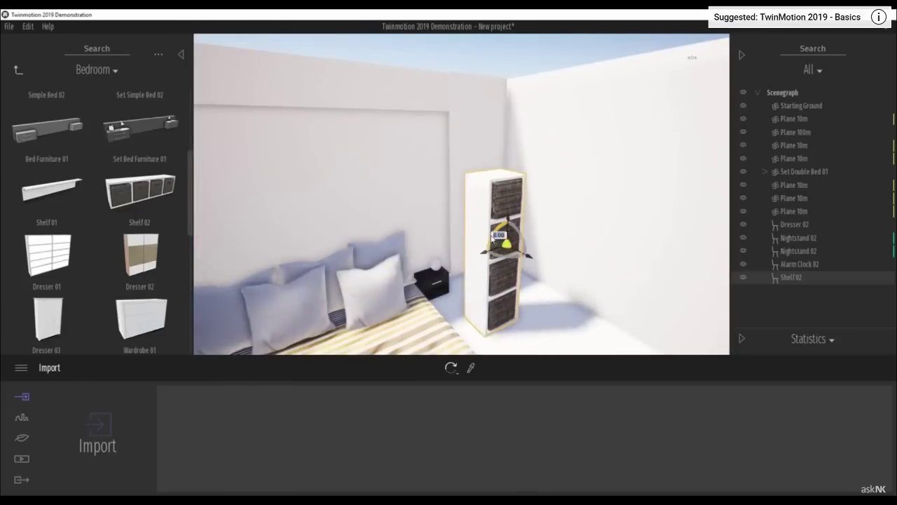
Rotate Shelf 02 to a horizontal position and lower it by about 0.57 m along the side wall.
drag(492, 238, 515, 223)
scroll(518, 256, up, 3)
mouse_move(534, 284)
mouse_down()
mouse_move(497, 287)
mouse_move(535, 285)
mouse_up()
scroll(519, 266, down, 6)
drag(490, 216, 490, 241)
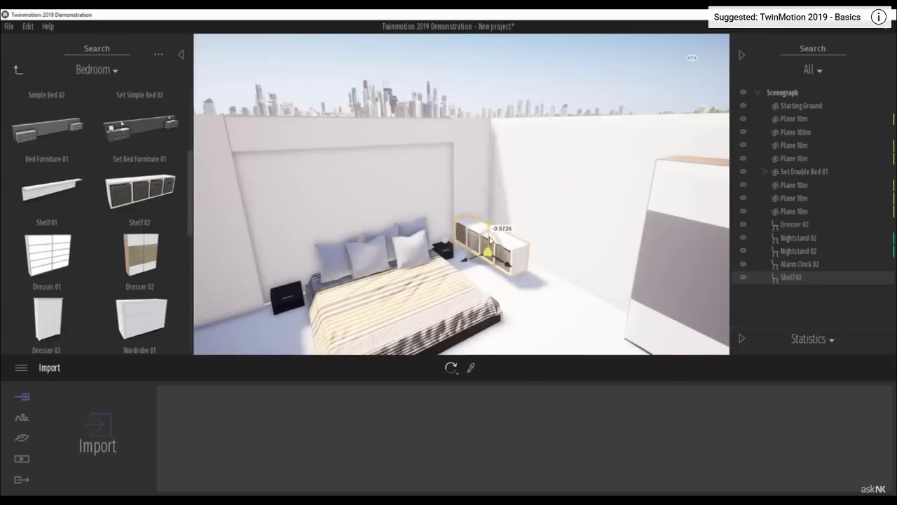
drag(580, 286, 593, 293)
Move Shelf 02 along the side wall away from the bed, and move Dresser 02 toward the headboard corner.
scroll(464, 234, up, 6)
shift+middle_drag(421, 235, 484, 245)
drag(484, 249, 676, 268)
scroll(465, 235, down, 8)
click(560, 210)
drag(551, 270, 376, 234)
Place Wardrobe 01 from the bedroom library in front of Dresser 02.
scroll(126, 231, down, 2)
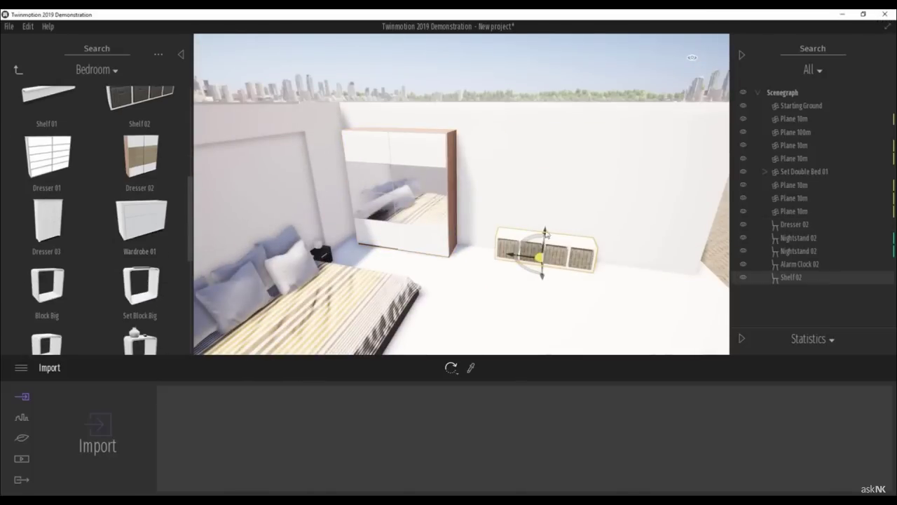
drag(450, 208, 464, 223)
scroll(461, 223, up, 6)
drag(372, 257, 312, 304)
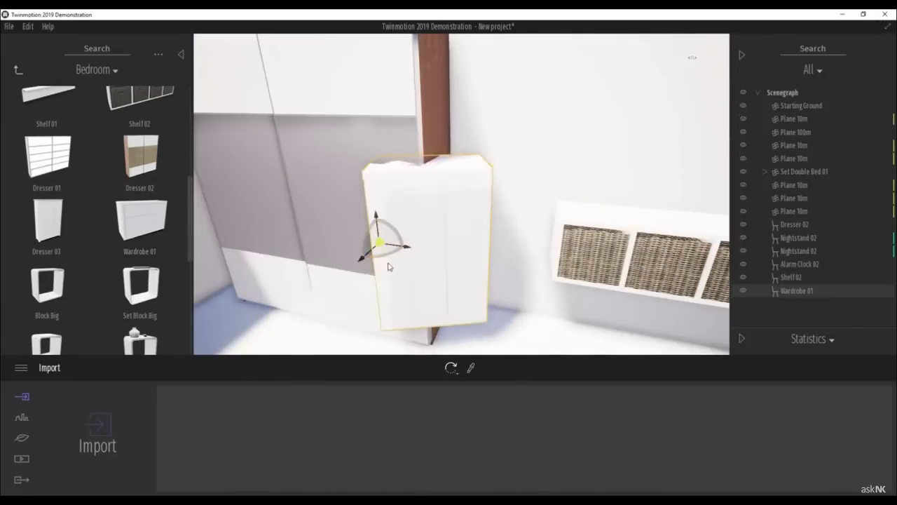
Rotate Wardrobe 01 by about 89 degrees so it stands level, and turn it to face the room.
scroll(388, 279, down, 5)
drag(390, 265, 395, 314)
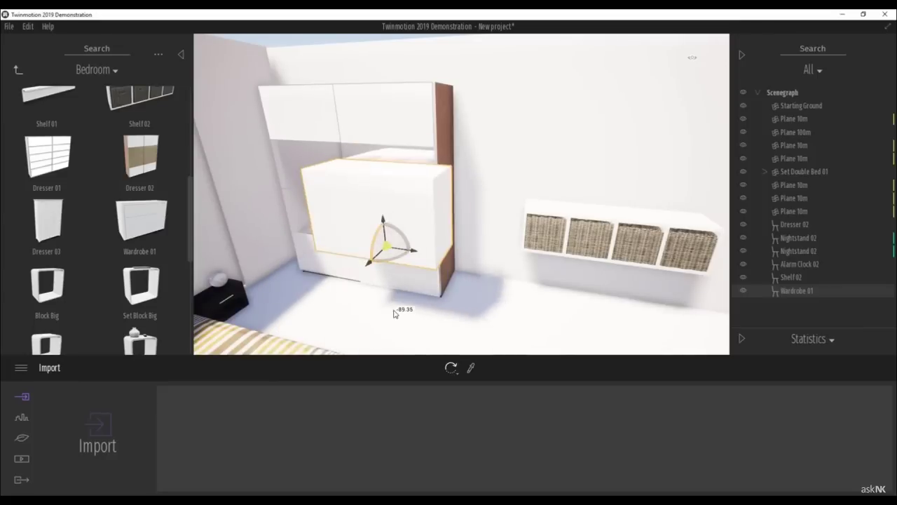
scroll(396, 255, up, 3)
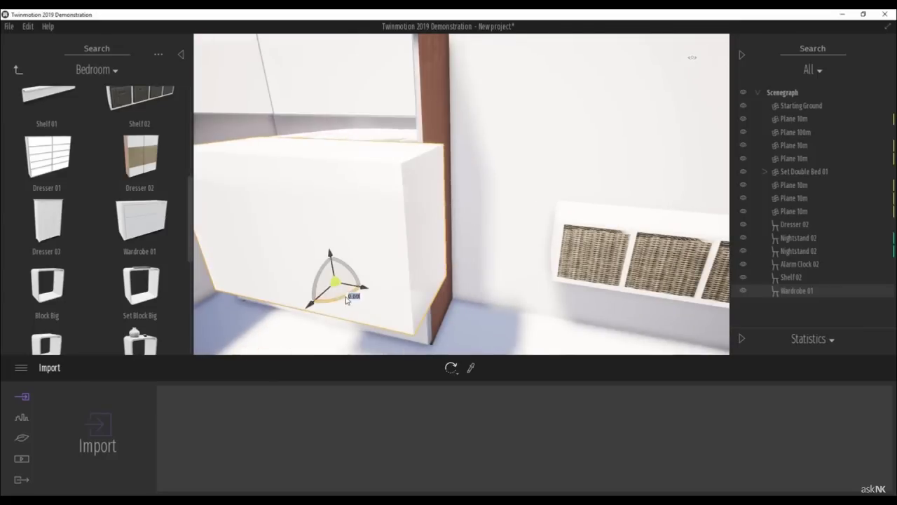
drag(341, 302, 317, 303)
Move Wardrobe 01 next to the dresser, down to the floor and against the side wall under Shelf 02.
scroll(341, 302, down, 5)
drag(491, 258, 547, 309)
shift+middle_drag(488, 274, 504, 315)
drag(555, 324, 534, 272)
shift+middle_drag(533, 272, 534, 279)
drag(533, 279, 535, 313)
shift+middle_drag(534, 313, 582, 330)
drag(533, 325, 516, 286)
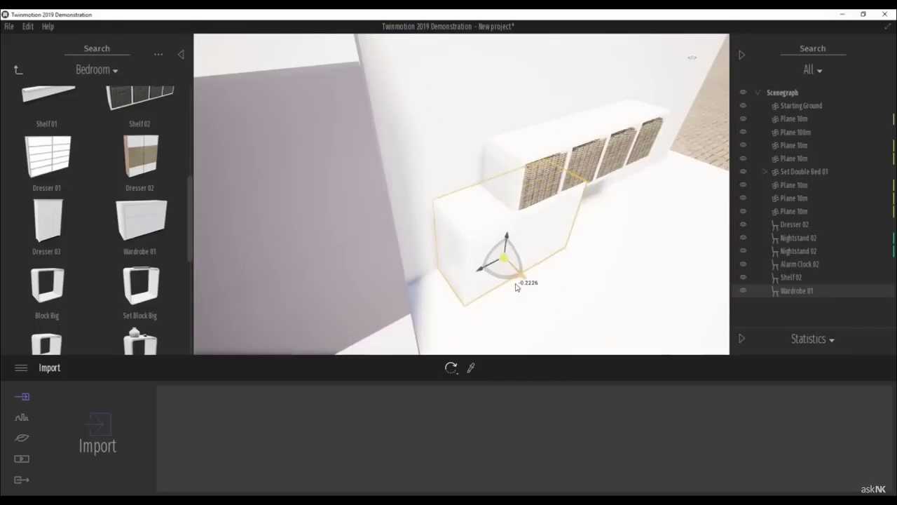
Raise Shelf 02 higher on the side wall above the wardrobe.
shift+middle_drag(517, 287, 462, 266)
click(573, 155)
shift+middle_drag(549, 263, 575, 309)
drag(572, 165, 572, 133)
shift+middle_drag(572, 182, 554, 140)
Copy Wardrobe 01 along the side wall away from the dresser, and select Shelf 02 again.
click(515, 224)
shift+drag(581, 263, 708, 267)
scroll(603, 210, down, 5)
click(561, 151)
scroll(520, 144, down, 3)
scroll(107, 208, down, 5)
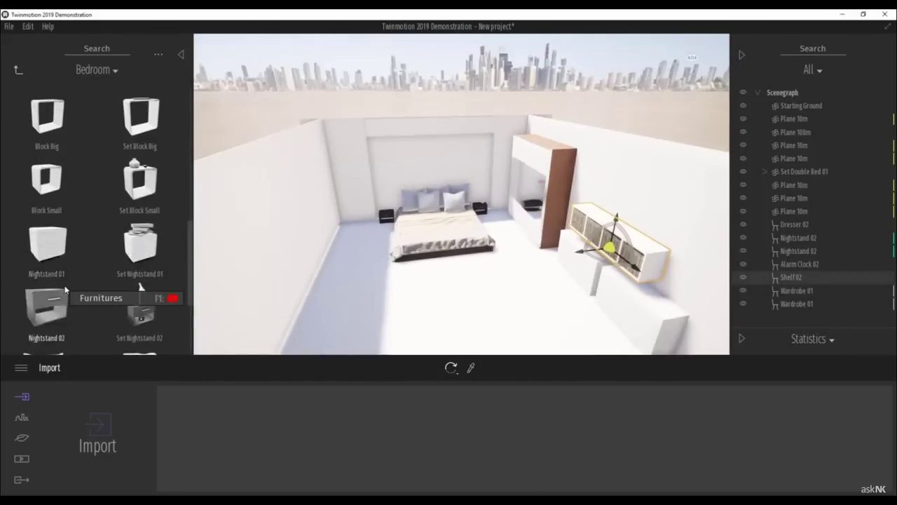
Try the Vitra amoebe chair, then the Vitra alcove love seat, from the sofas library in the space beside the bed.
click(19, 70)
click(83, 248)
scroll(94, 248, down, 7)
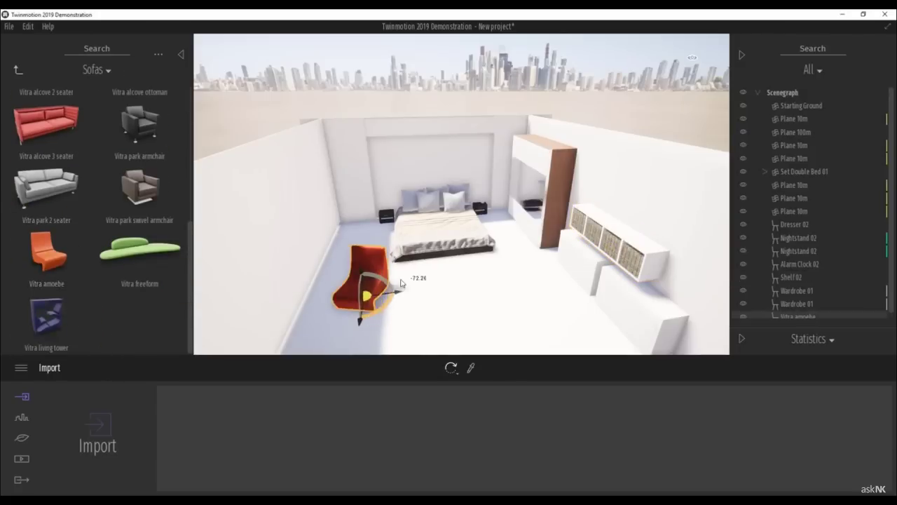
drag(370, 316, 434, 293)
scroll(118, 229, up, 4)
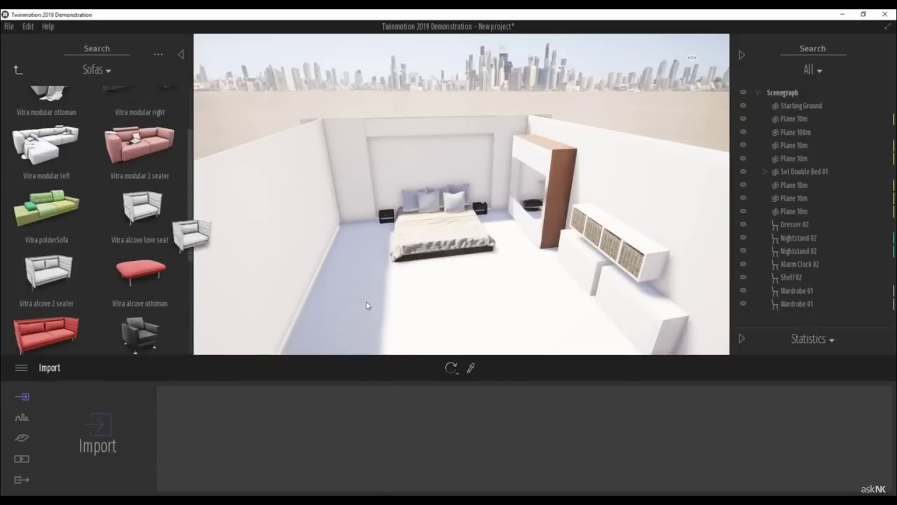
drag(367, 305, 410, 314)
right_drag(410, 314, 351, 330)
Move the side wall together with Dresser 02, Shelf 02 and both Wardrobe 01 units by about 0.36 into the room.
click(593, 313)
right_drag(593, 312, 560, 319)
ctrl+click(587, 303)
ctrl+click(573, 258)
ctrl+click(562, 235)
ctrl+click(613, 290)
drag(543, 330, 556, 330)
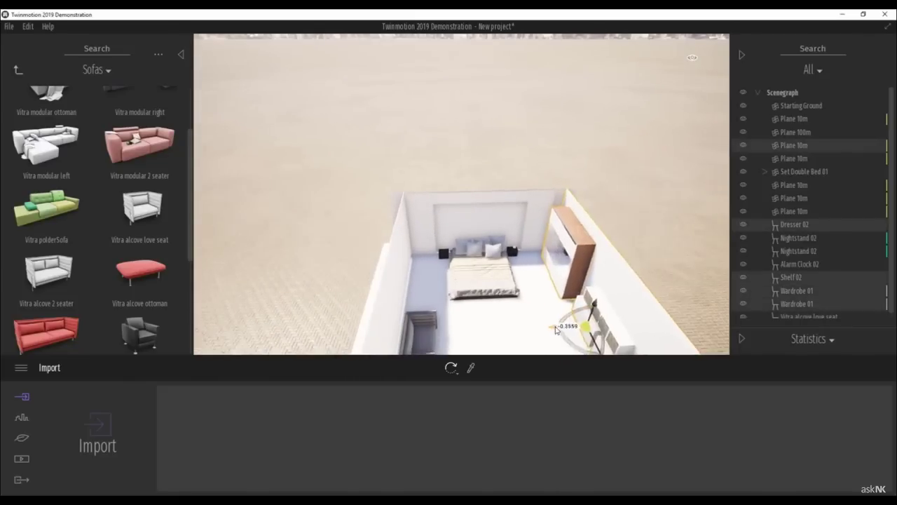
Shift the wall planes behind the bed slightly, moving the framed middle panel by about 0.07.
scroll(557, 330, up, 5)
click(605, 252)
drag(575, 257, 576, 257)
click(631, 234)
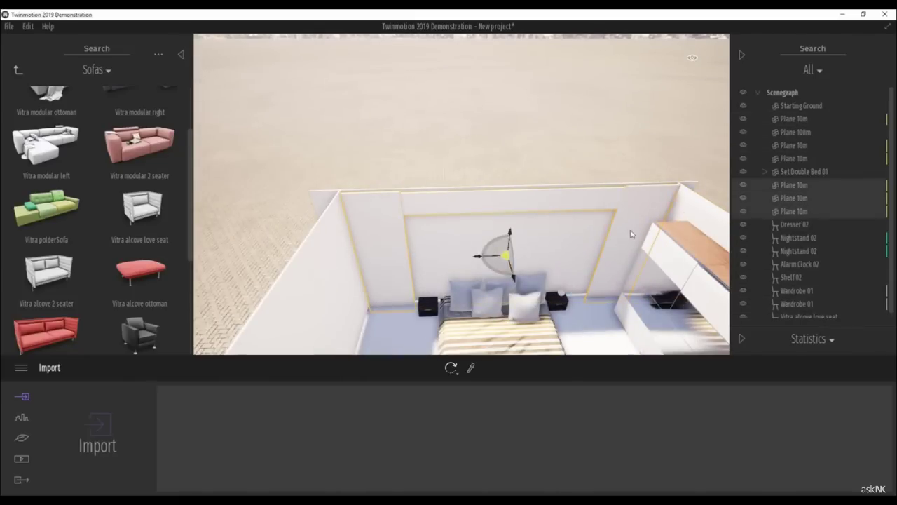
shift+middle_drag(440, 251, 526, 210)
drag(526, 201, 535, 205)
click(524, 297)
shift+middle_drag(524, 298, 633, 126)
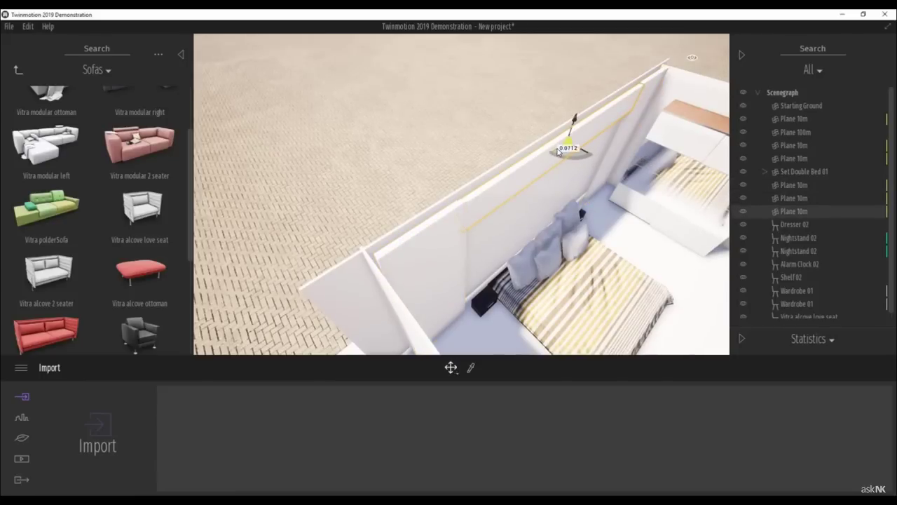
Select all three planes behind the bed and move them together.
ctrl+click(461, 247)
ctrl+click(610, 160)
drag(542, 199, 547, 208)
shift+middle_drag(547, 207, 617, 228)
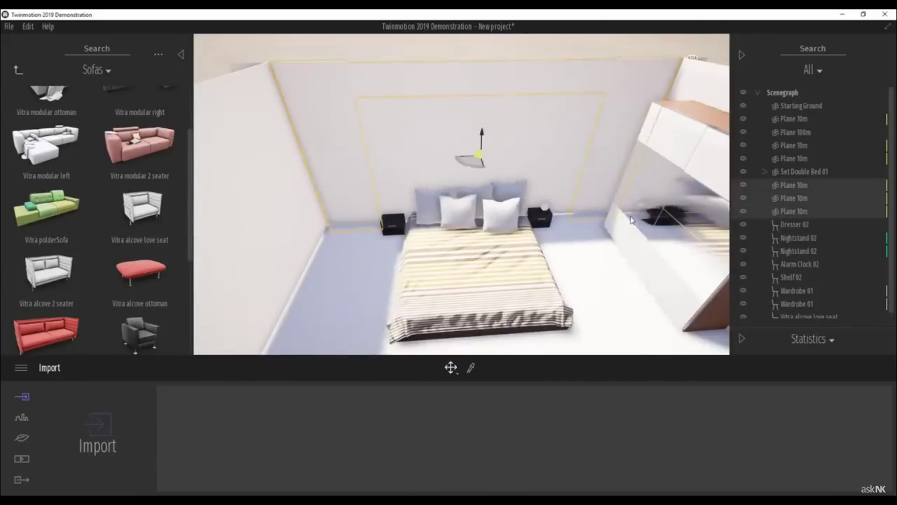
Delete the love seat and place a Vitra park armchair near the opposite side wall in its place.
click(631, 217)
scroll(506, 280, down, 5)
scroll(475, 267, down, 3)
key(Delete)
scroll(140, 280, down, 1)
drag(141, 318, 461, 293)
scroll(484, 308, up, 4)
shift+middle_drag(485, 307, 456, 238)
click(19, 70)
click(19, 70)
shift+middle_drag(439, 299, 430, 286)
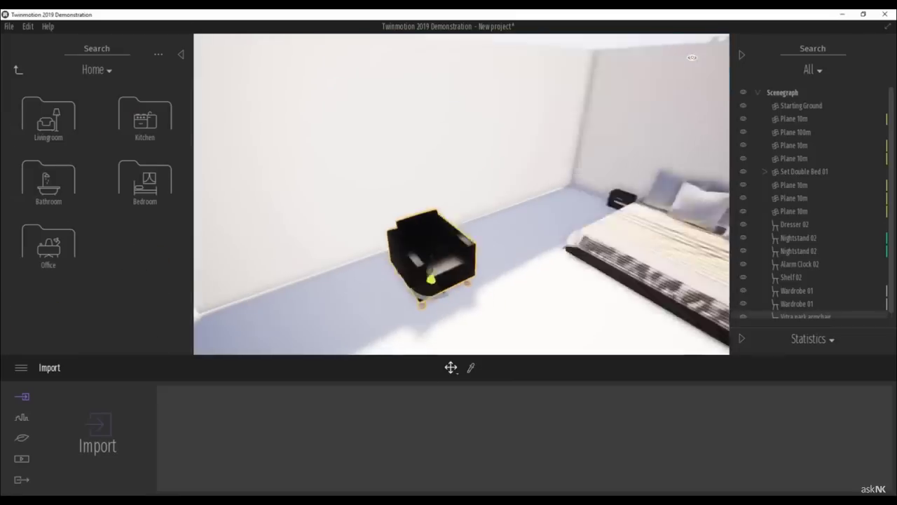
Scale and reposition the side wall behind the armchair to leave a window opening between its sections.
scroll(435, 273, down, 5)
click(463, 184)
key(Tab)
drag(437, 174, 494, 172)
key(Tab)
scroll(483, 203, up, 2)
shift+middle_drag(483, 203, 449, 251)
drag(450, 251, 365, 255)
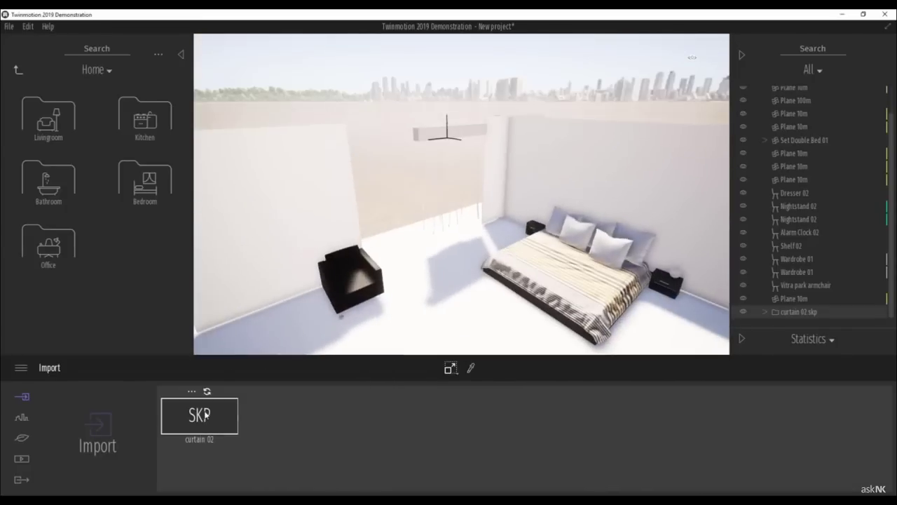
Position the imported curtain 02 model at the window opening and extend its valance across the full width.
click(810, 312)
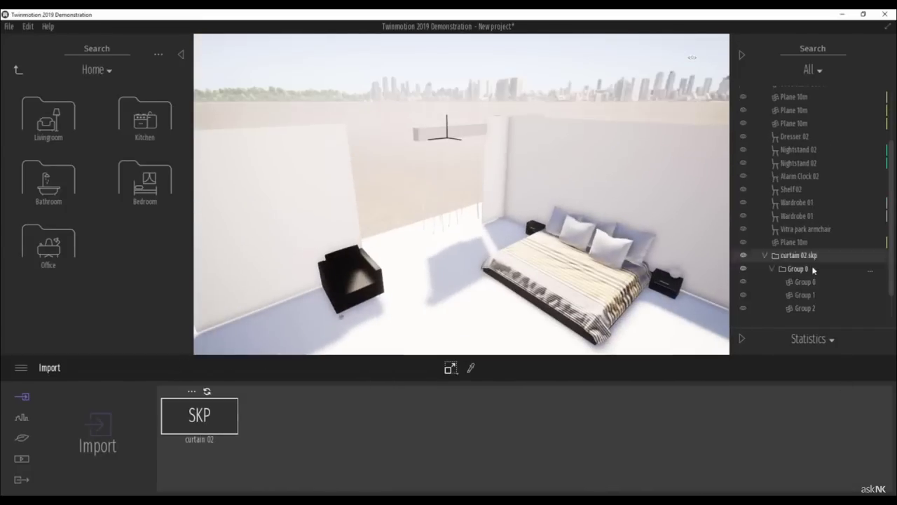
shift+click(810, 311)
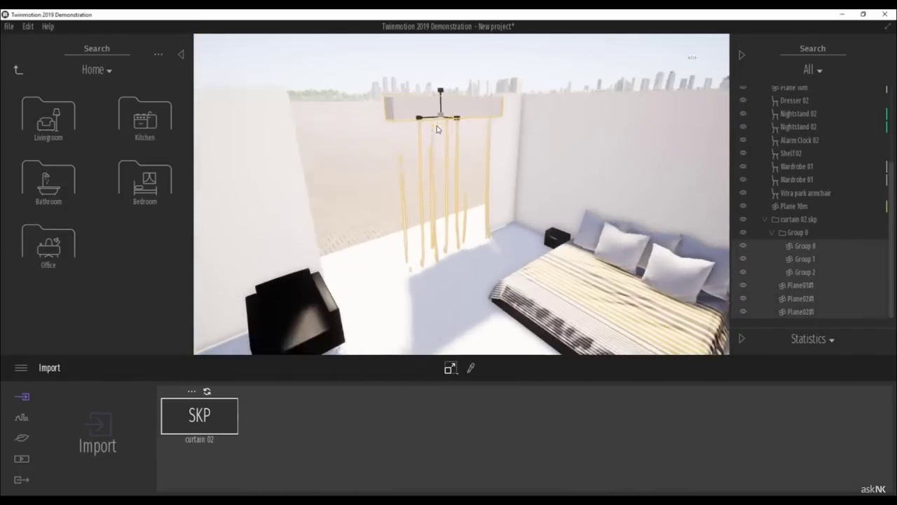
right_drag(445, 138, 456, 146)
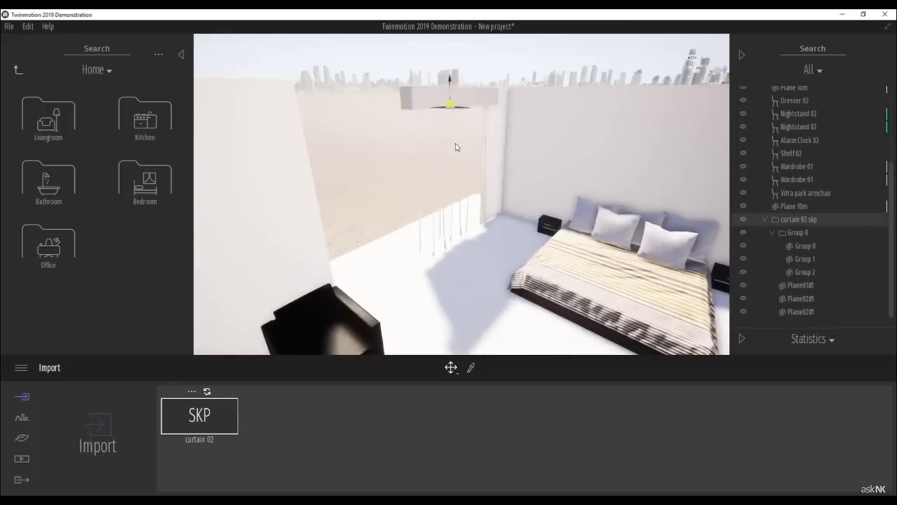
click(452, 102)
key(t)
key(t)
click(374, 141)
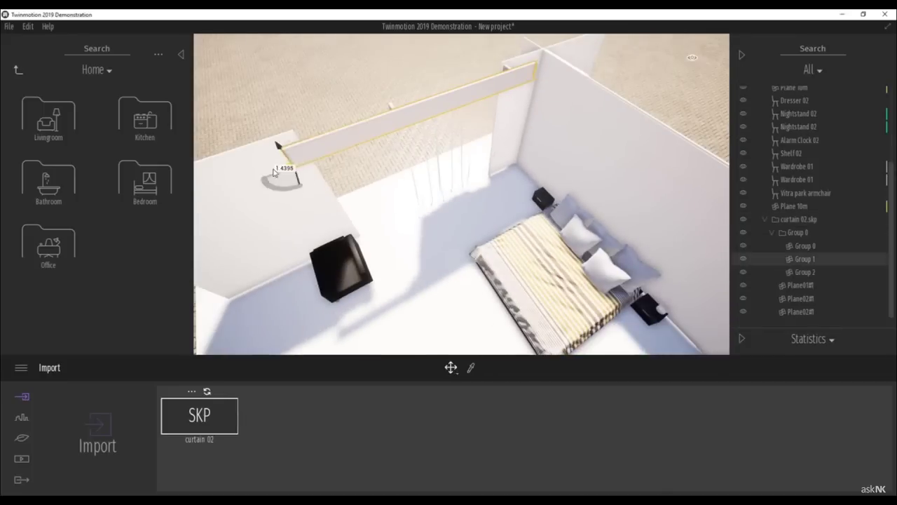
Copy the three curtain fabric planes along the opening and align both sets behind the valance.
click(427, 107)
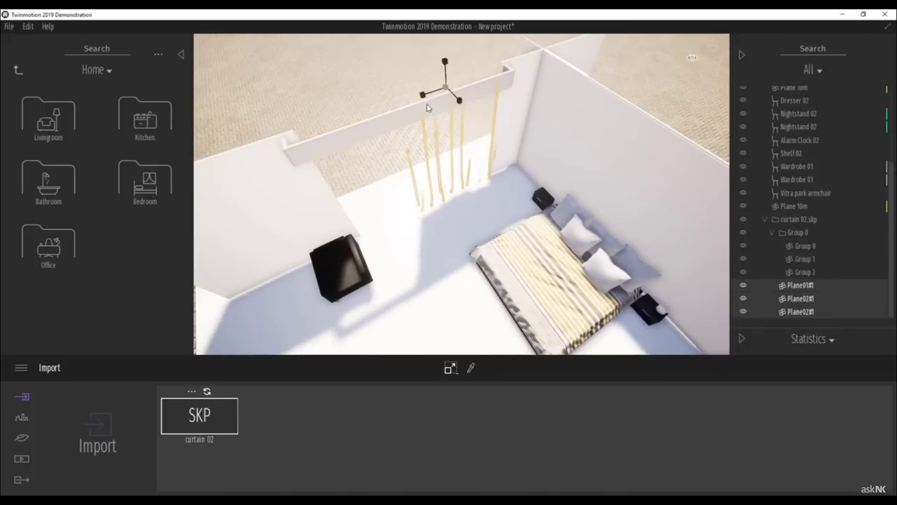
shift+drag(433, 94, 399, 106)
right_drag(398, 107, 433, 247)
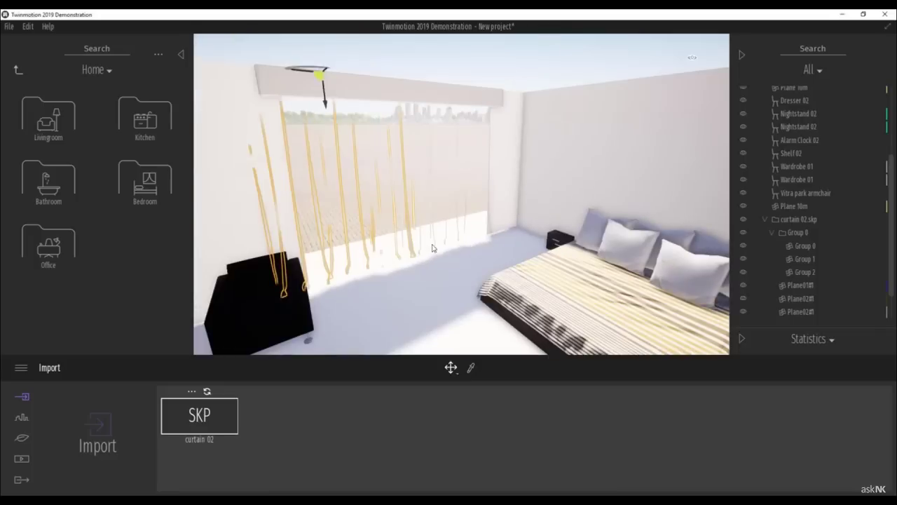
drag(390, 78, 390, 83)
right_drag(401, 176, 386, 94)
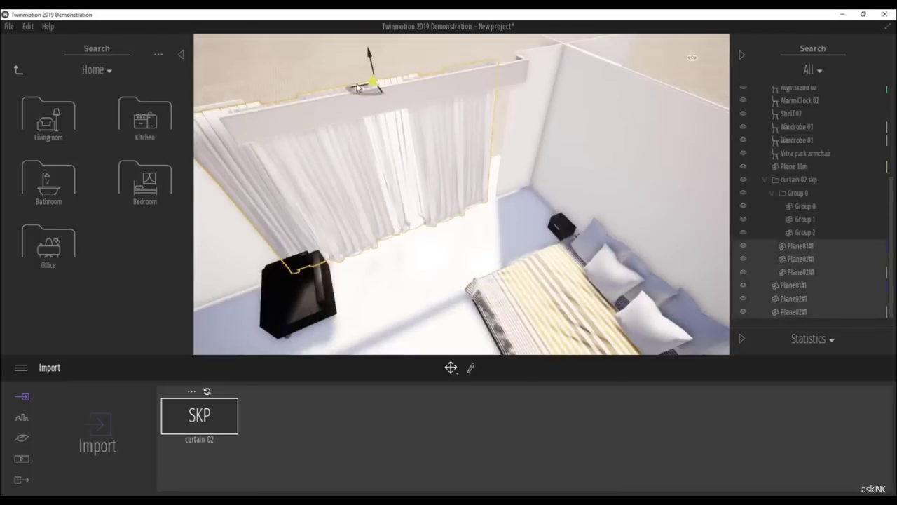
drag(373, 89, 382, 84)
right_drag(399, 105, 422, 196)
Copy the floor plane straight up to the top of the walls as the ceiling.
scroll(427, 199, down, 3)
scroll(454, 279, down, 5)
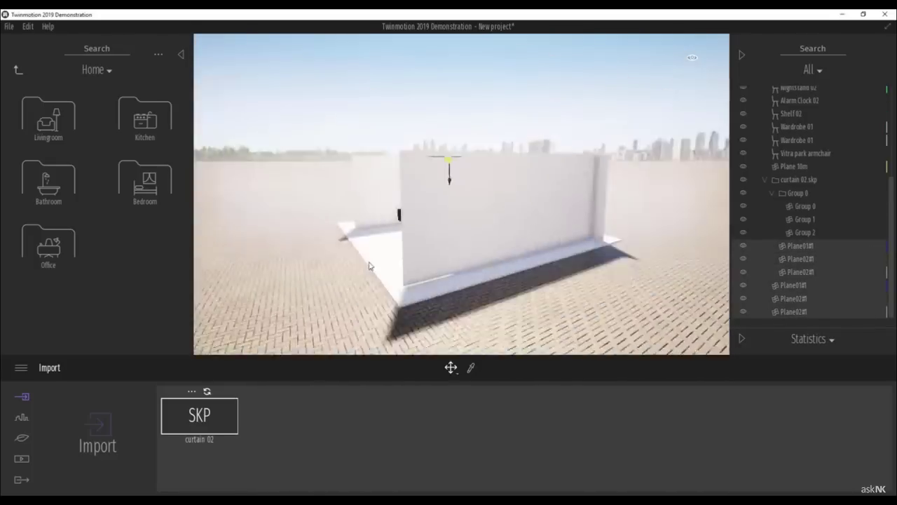
click(370, 268)
right_drag(369, 268, 484, 245)
shift+drag(498, 225, 498, 154)
right_drag(494, 158, 503, 228)
scroll(502, 228, up, 5)
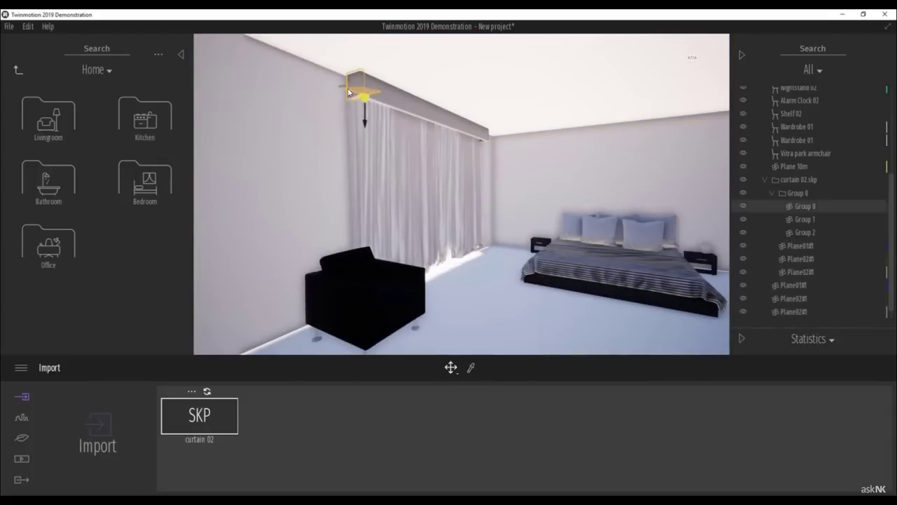
Hang Painting framed 133x54 01 from the decorations library on the wall above the bed.
scroll(605, 80, down, 5)
shift+middle_drag(507, 151, 608, 255)
click(445, 230)
click(146, 308)
scroll(447, 217, down, 3)
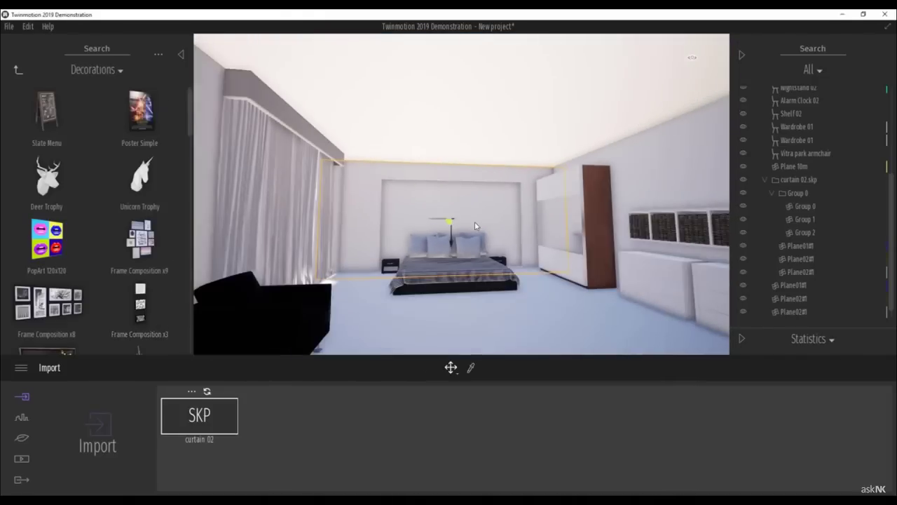
scroll(49, 267, down, 3)
mouse_move(50, 268)
mouse_down()
mouse_move(461, 206)
mouse_move(449, 232)
mouse_up()
key(space)
key(space)
Place Cushions 8 on the armchair, then rotate and shift them to rest on the seat.
scroll(139, 296, down, 10)
scroll(140, 298, down, 15)
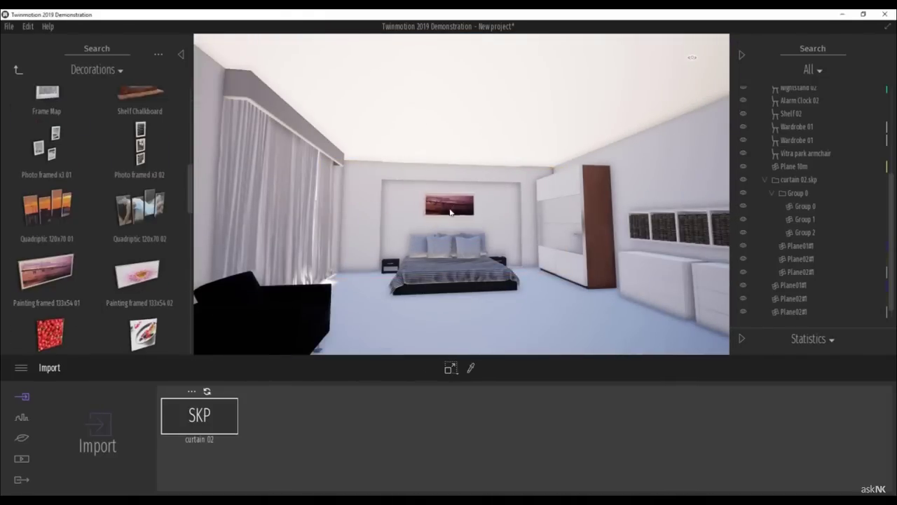
scroll(163, 267, down, 5)
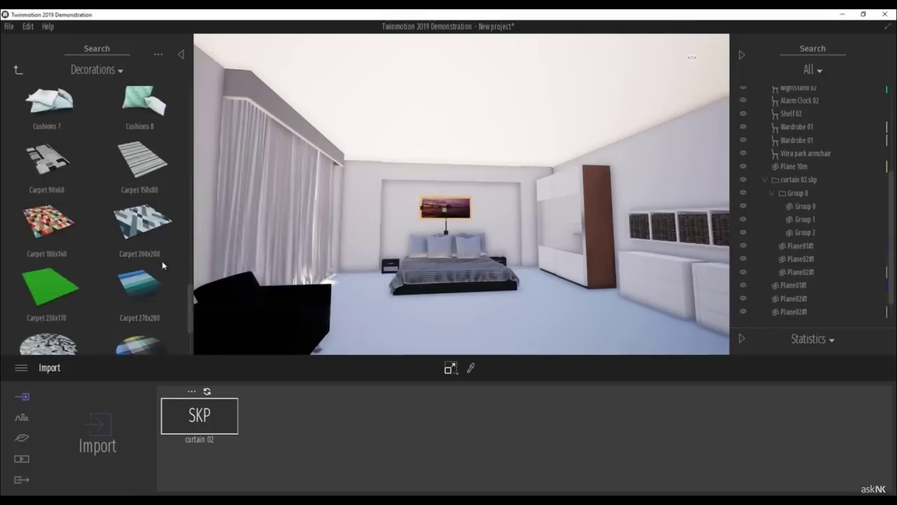
scroll(141, 248, up, 4)
right_drag(484, 211, 423, 271)
drag(143, 231, 280, 191)
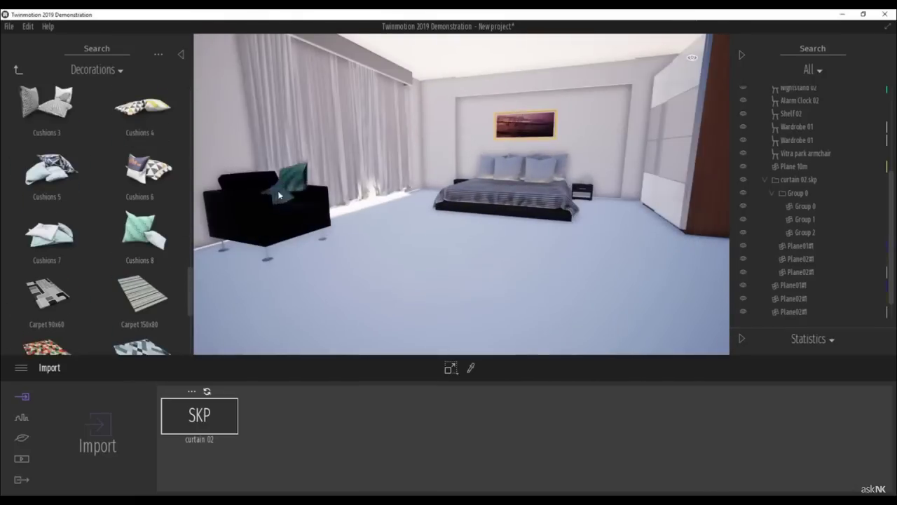
key(f)
shift+middle_drag(452, 202, 449, 217)
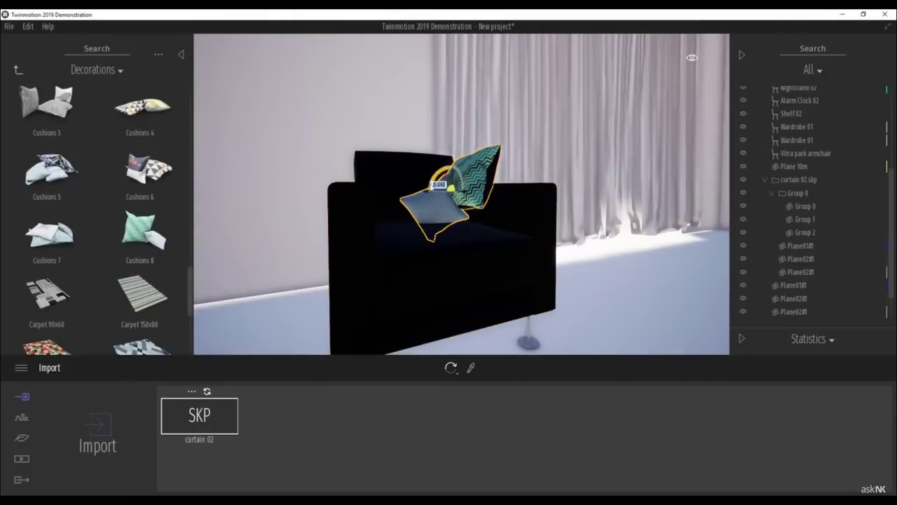
drag(431, 188, 448, 200)
key(space)
Lay Carpet 150x80 on the floor at the foot of the bed.
shift+middle_drag(449, 200, 519, 217)
scroll(519, 218, down, 10)
right_drag(519, 217, 554, 267)
drag(143, 293, 512, 220)
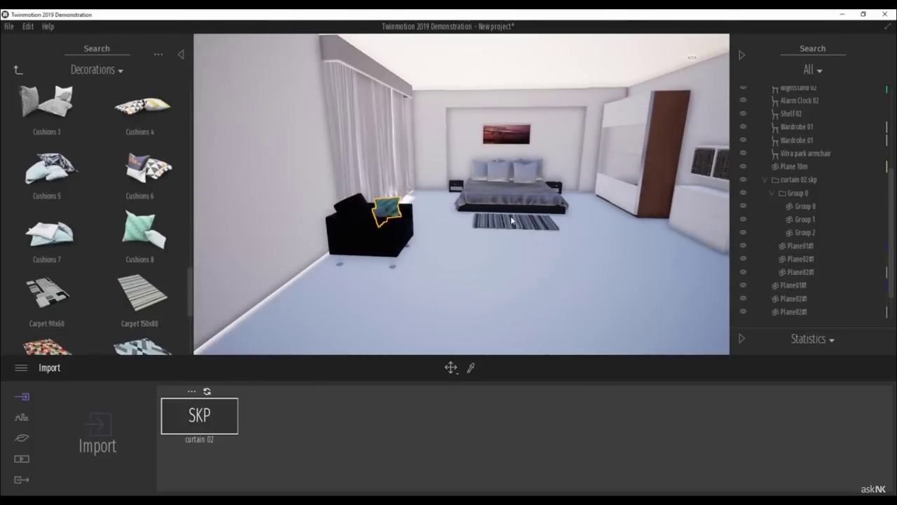
click(511, 220)
Recolour the bed's M_Duvet01 material to dark red.
click(17, 68)
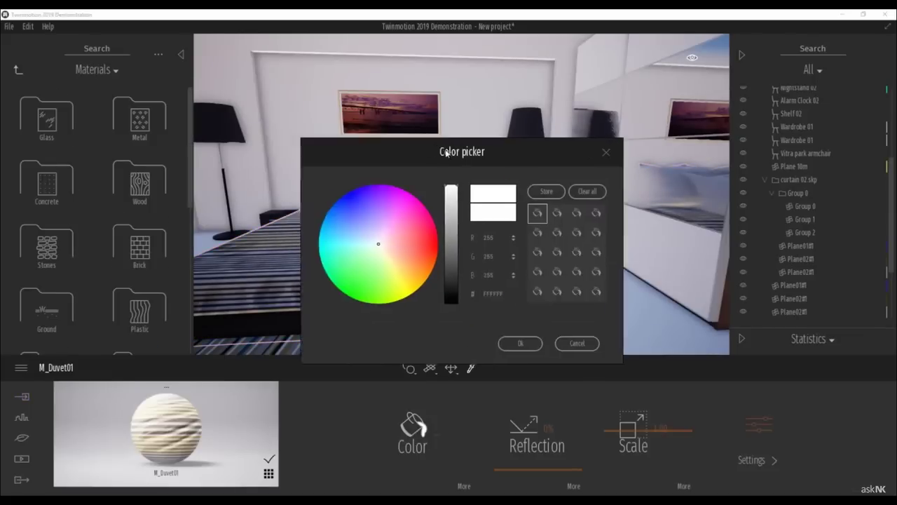
click(491, 256)
click(509, 236)
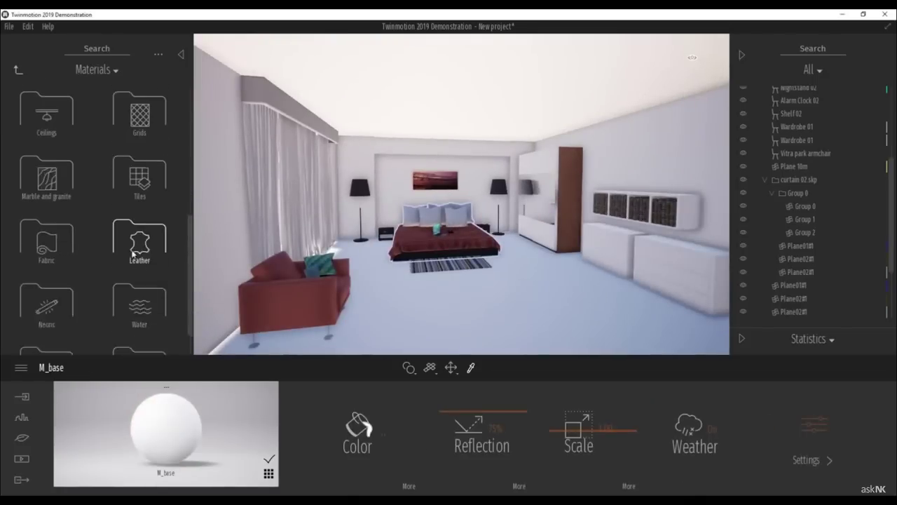
Browse the leather materials, then apply the Carpet wool laos 03 fabric to the bedroom floor.
click(138, 244)
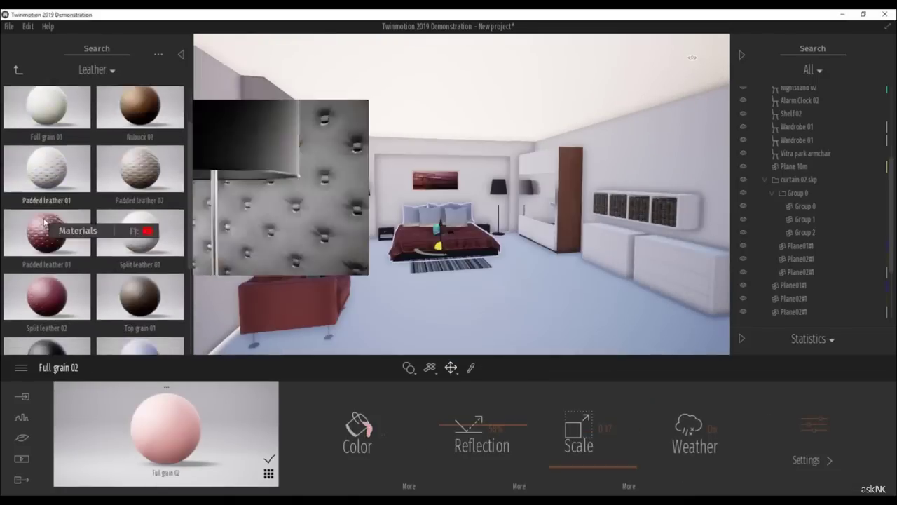
click(18, 69)
click(40, 260)
drag(140, 259, 385, 289)
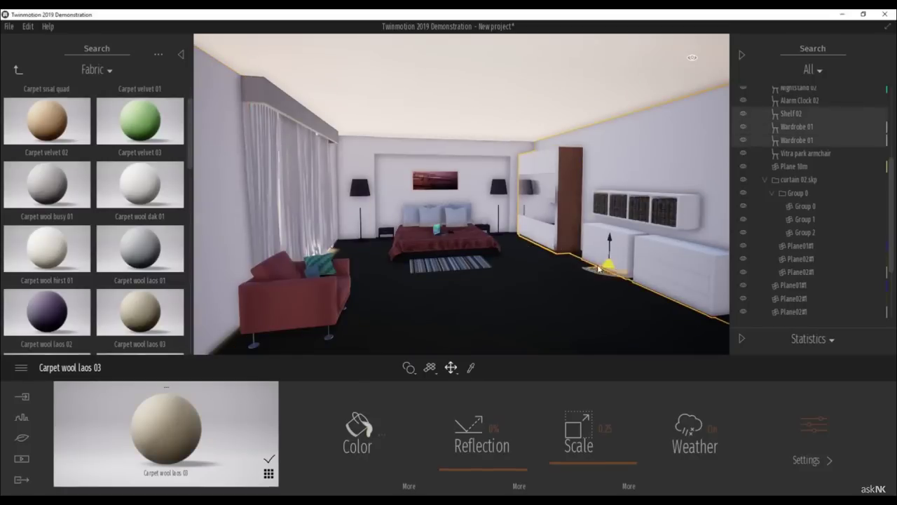
Adjust the wall strip above the recess behind the bed.
double_click(516, 181)
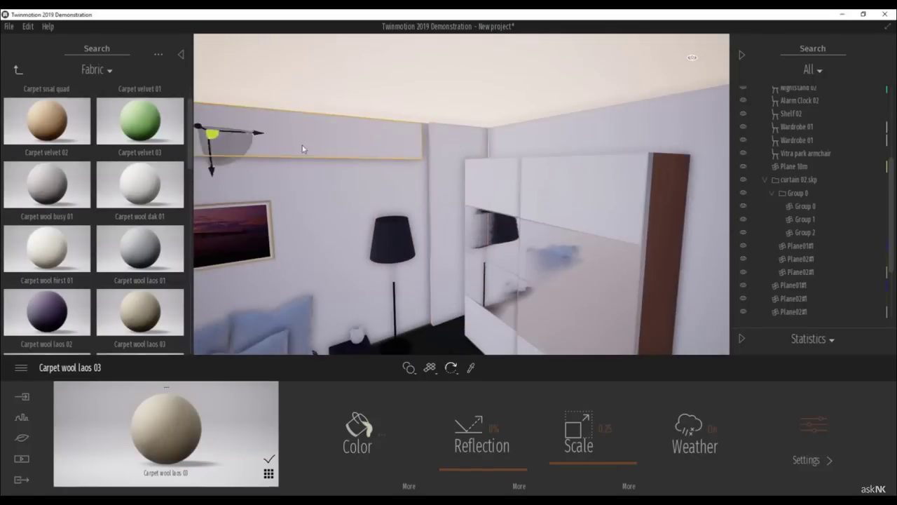
key(Tab)
right_drag(303, 149, 448, 231)
key(Tab)
scroll(471, 254, down, 4)
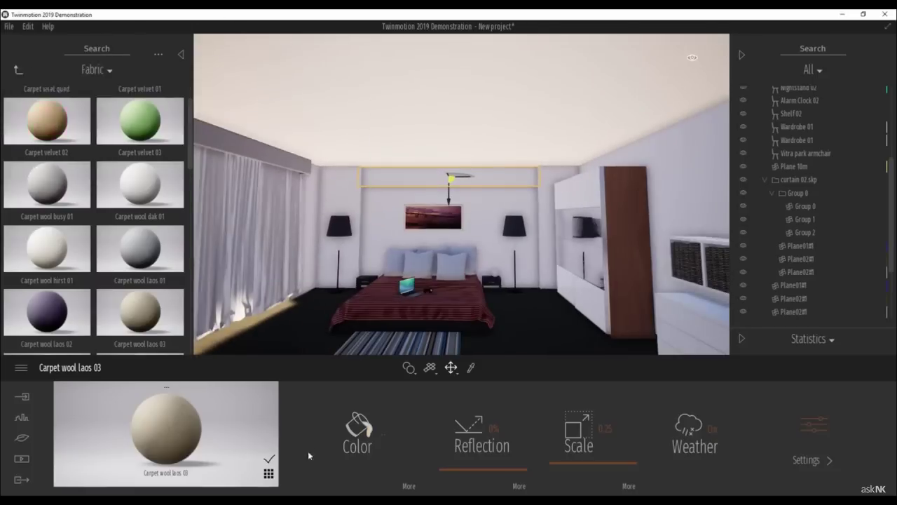
Apply the Roughcast coating 02 wall covering to the wall panels framing the recess behind the bed.
click(18, 70)
click(72, 210)
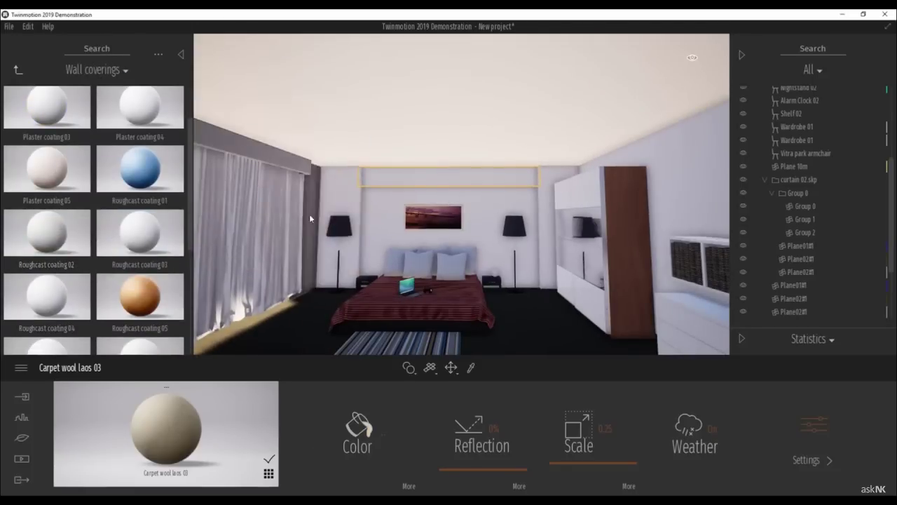
scroll(71, 264, down, 5)
scroll(63, 259, up, 5)
drag(56, 247, 349, 212)
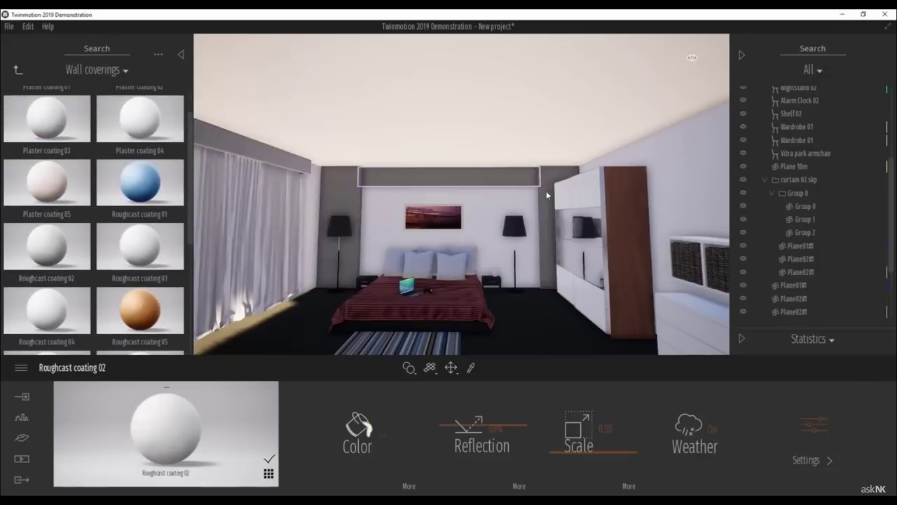
Darken the Roughcast coating 02 colour to near black and show the list of materials used in the scene.
click(358, 426)
drag(581, 142, 718, 133)
drag(574, 181, 540, 238)
click(643, 334)
click(268, 474)
scroll(558, 231, up, 3)
scroll(540, 242, down, 5)
Move the tall wardrobe away from the side wall and shift that wall by about 0.68.
right_drag(579, 264, 543, 275)
click(543, 275)
drag(543, 279, 376, 313)
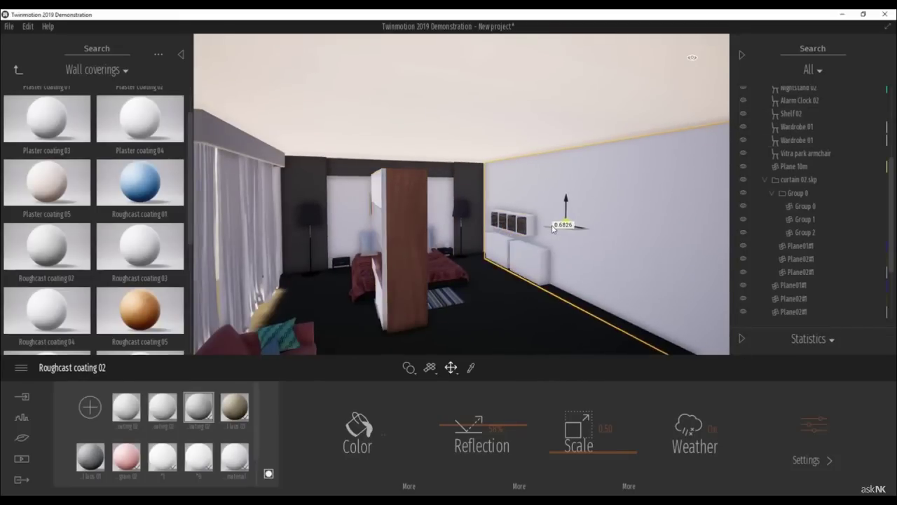
Move Shelf 02 and both Wardrobe 01 units together by about 0.18 along the side wall area.
shift+middle_drag(510, 219, 522, 263)
scroll(516, 263, up, 5)
drag(575, 321, 584, 321)
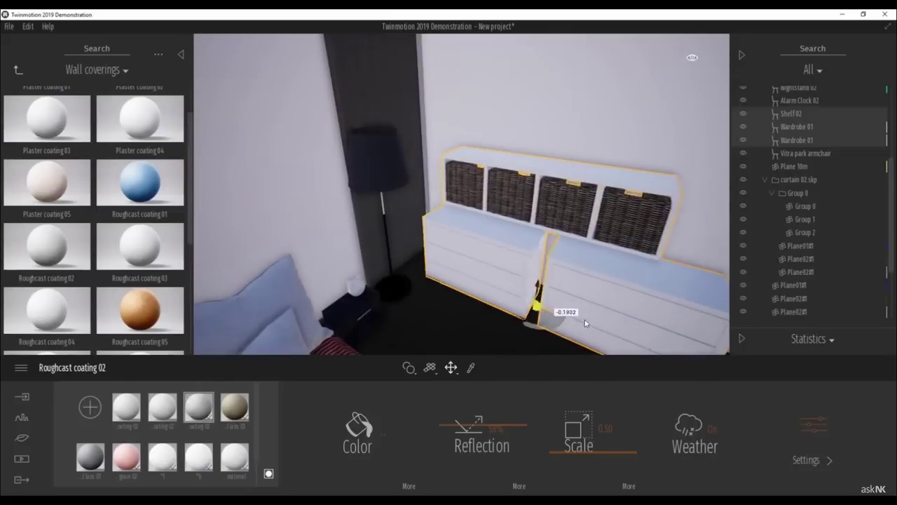
scroll(584, 309, down, 2)
click(686, 152)
scroll(457, 223, down, 5)
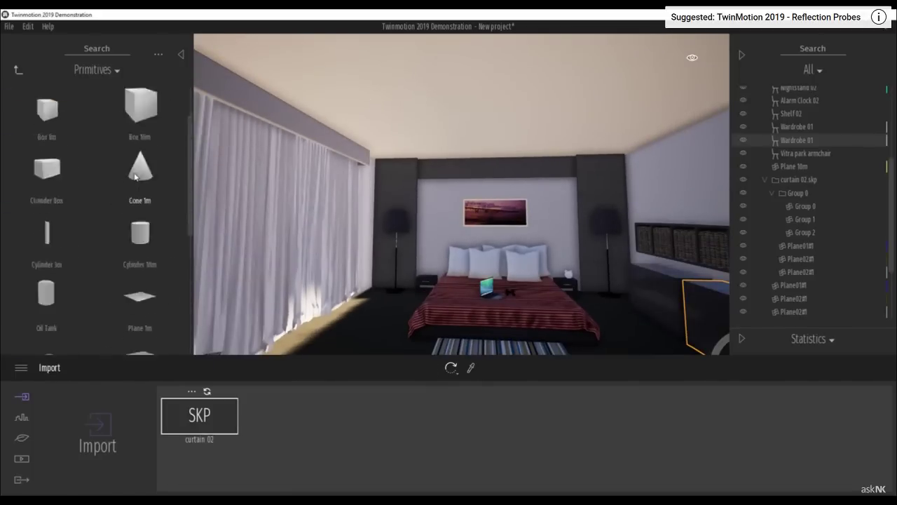
Place a Cylinder 1m primitive in the bedroom.
scroll(138, 260, down, 2)
scroll(142, 234, up, 2)
drag(47, 230, 387, 317)
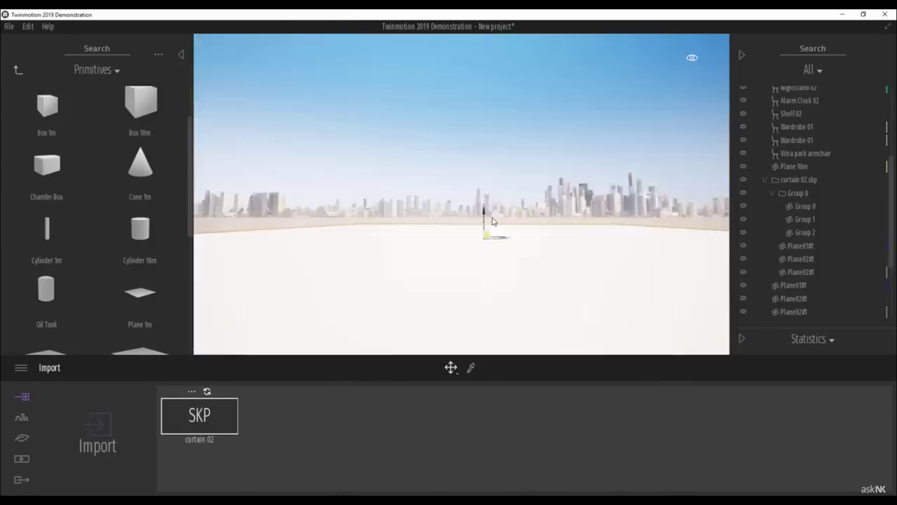
Apply the Galvanised steel 02 material to the Cylinder 1m and shift it across the ceiling toward the bed.
key(f)
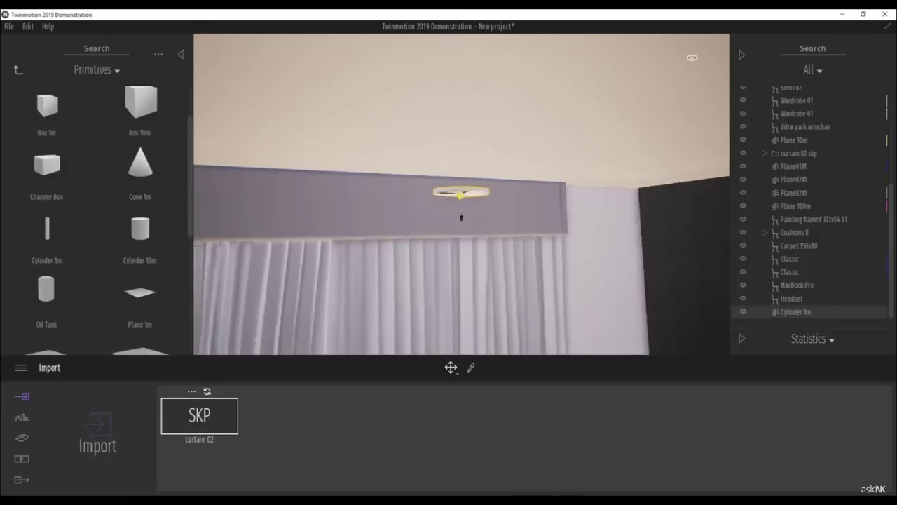
click(19, 70)
click(46, 124)
click(140, 119)
scroll(95, 210, down, 2)
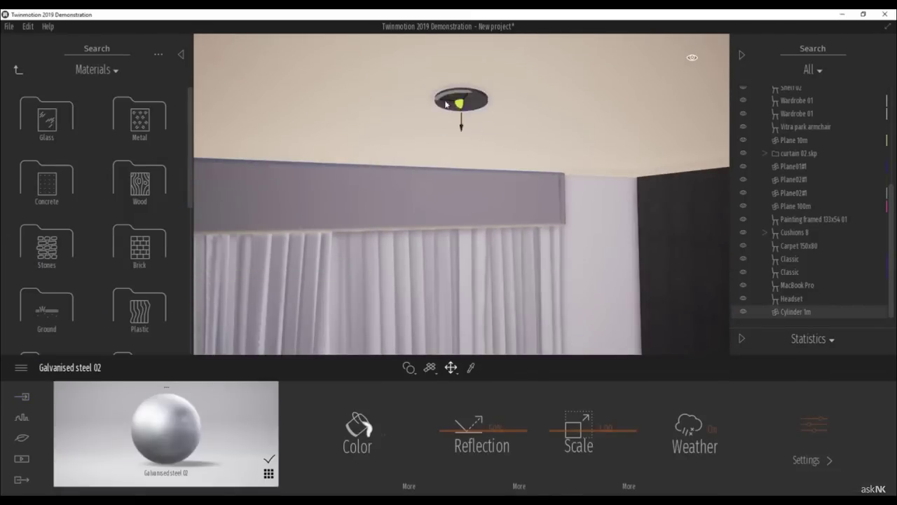
drag(445, 105, 676, 136)
key(f)
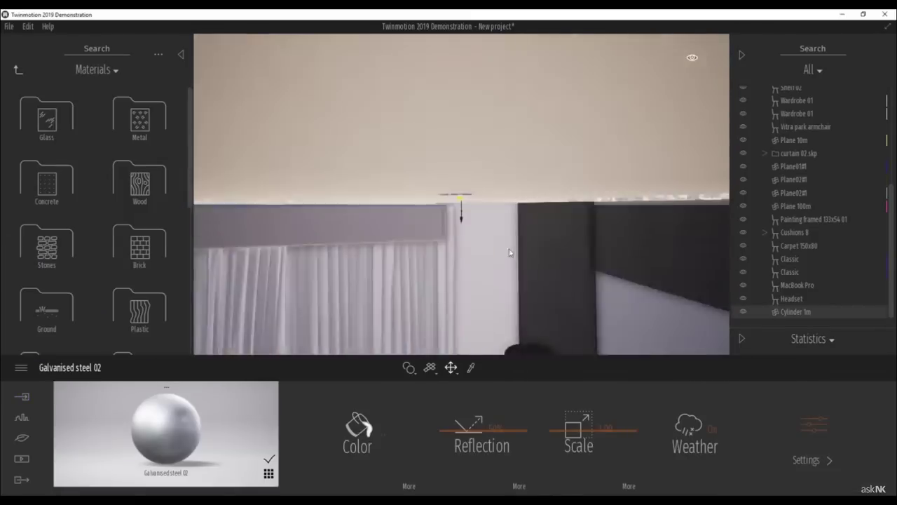
Copy the steel cylinder sideways along the ceiling above the bed and sample the dark wall panel's material.
shift+middle_drag(510, 251, 463, 203)
shift+drag(507, 215, 628, 213)
click(425, 315)
right_drag(449, 245, 504, 300)
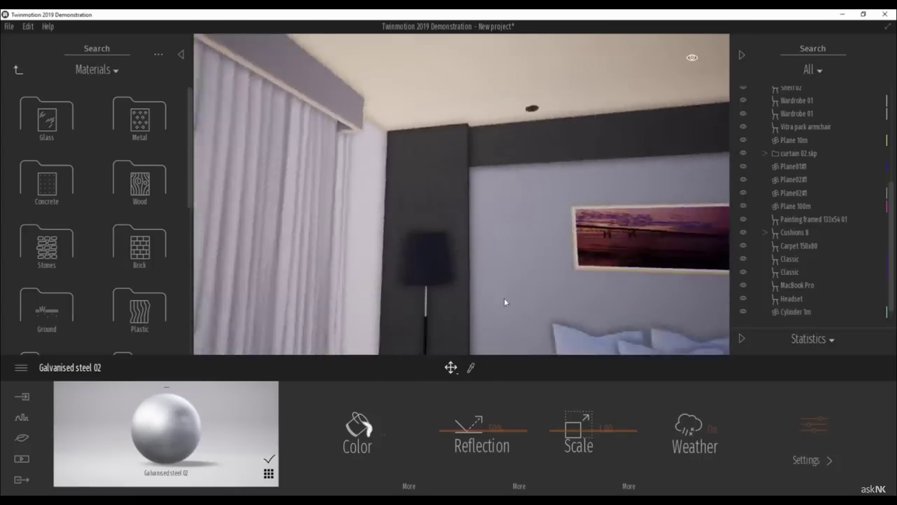
key(t)
click(448, 219)
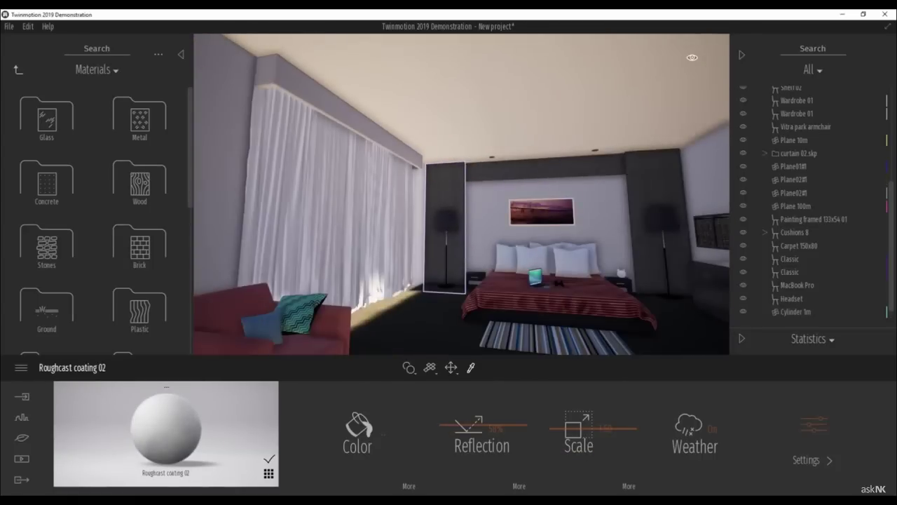
Place a Spot light on the headboard wall and raise it toward the ceiling.
key(m)
key(m)
click(140, 186)
drag(140, 116, 470, 161)
key(f)
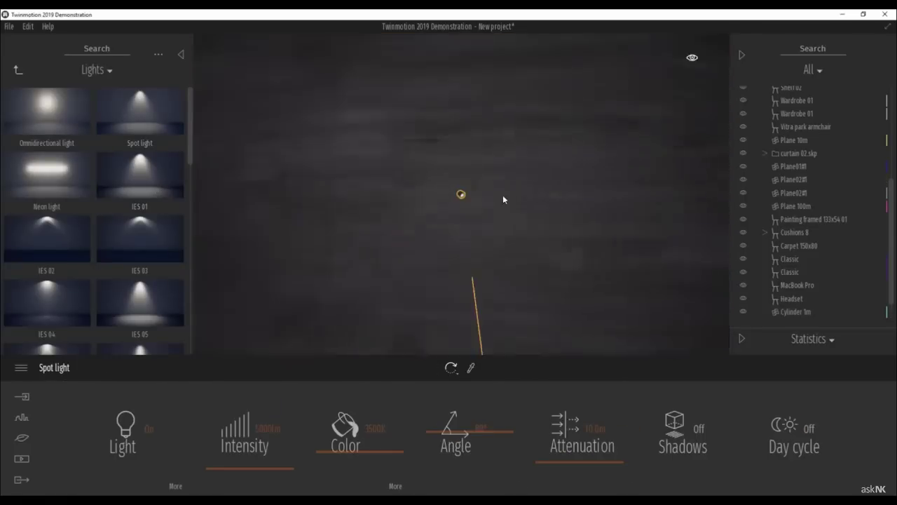
shift+middle_drag(502, 199, 462, 158)
drag(462, 210, 461, 142)
Move both ceiling cylinders together away from the headboard wall by about 0.9.
scroll(501, 211, down, 5)
scroll(792, 298, down, 3)
click(792, 299)
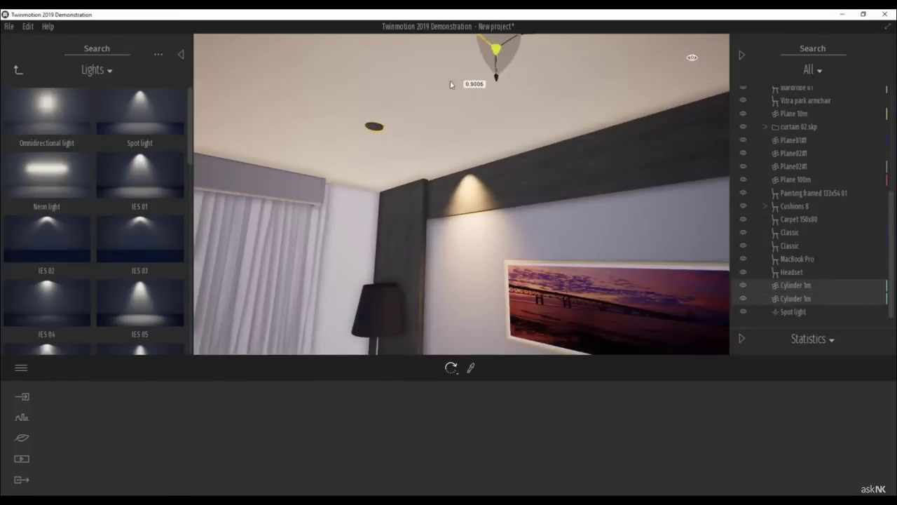
drag(451, 85, 441, 80)
Select the Spot light and position it on the ceiling cylinder nearest the curtains.
click(792, 312)
click(484, 193)
click(792, 312)
drag(470, 165, 364, 123)
Tilt the Spot light and set its angle to 41° and its attenuation to 27.8 m.
drag(469, 430, 469, 415)
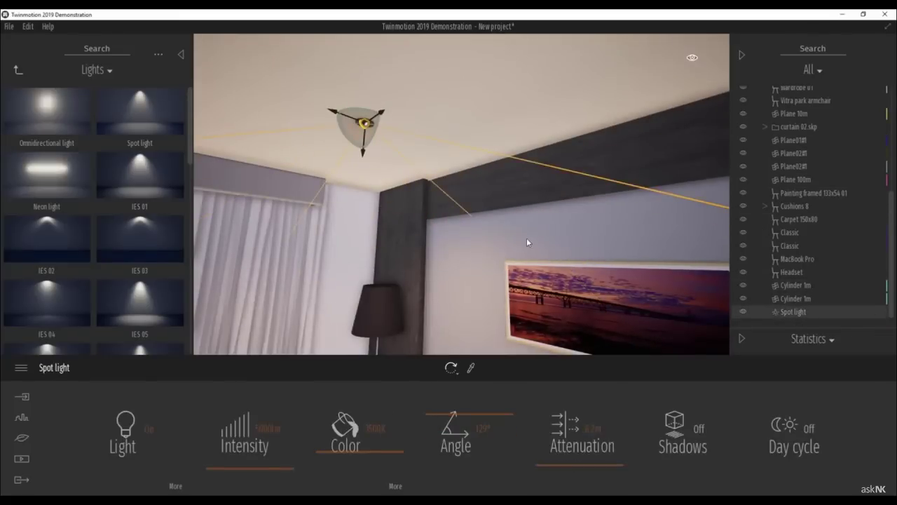
click(456, 444)
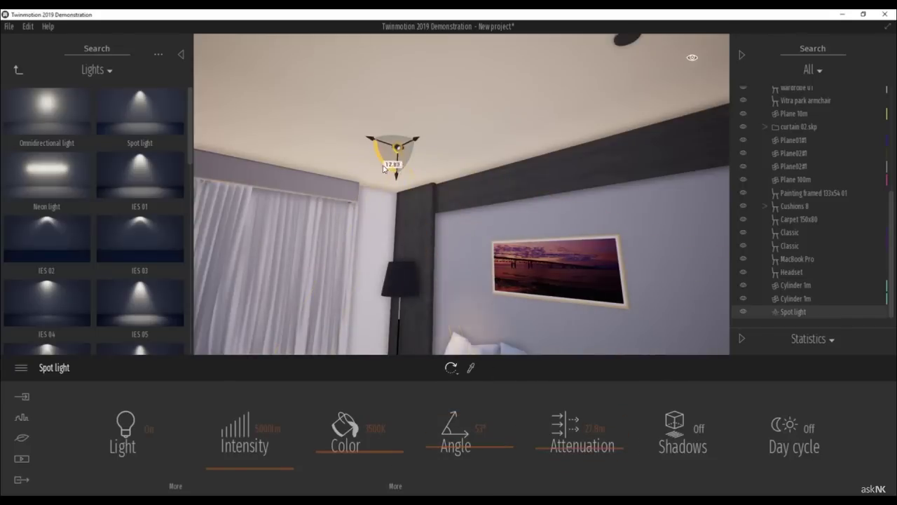
shift+middle_drag(458, 261, 453, 290)
scroll(556, 165, down, 3)
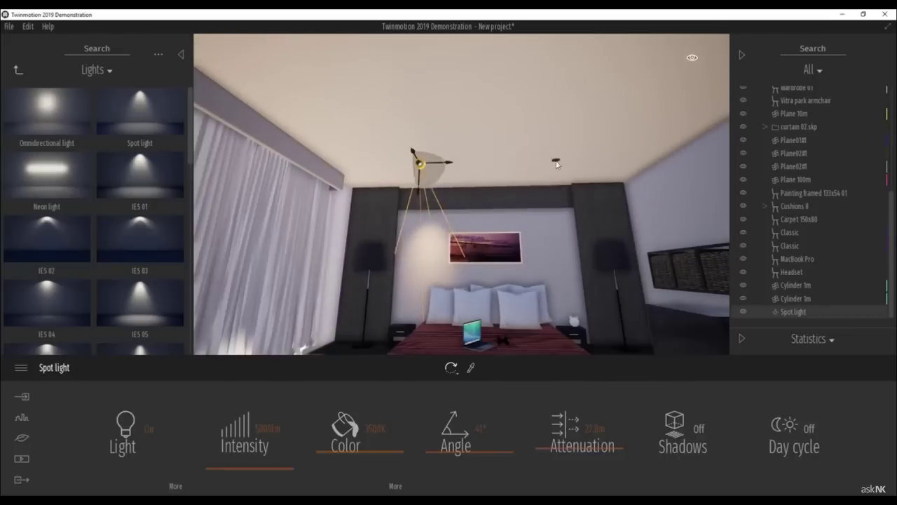
Copy the Spot light onto the other ceiling cylinder and replace both spot lights with IES 15.
shift+drag(451, 165, 569, 163)
click(423, 314)
scroll(44, 242, down, 5)
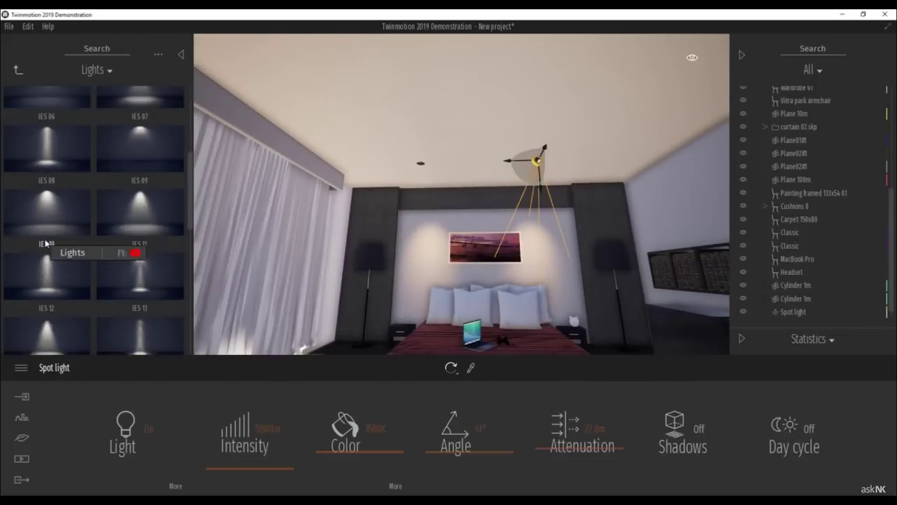
scroll(794, 301, down, 1)
ctrl+click(795, 301)
scroll(147, 242, down, 1)
drag(145, 214, 110, 418)
click(841, 432)
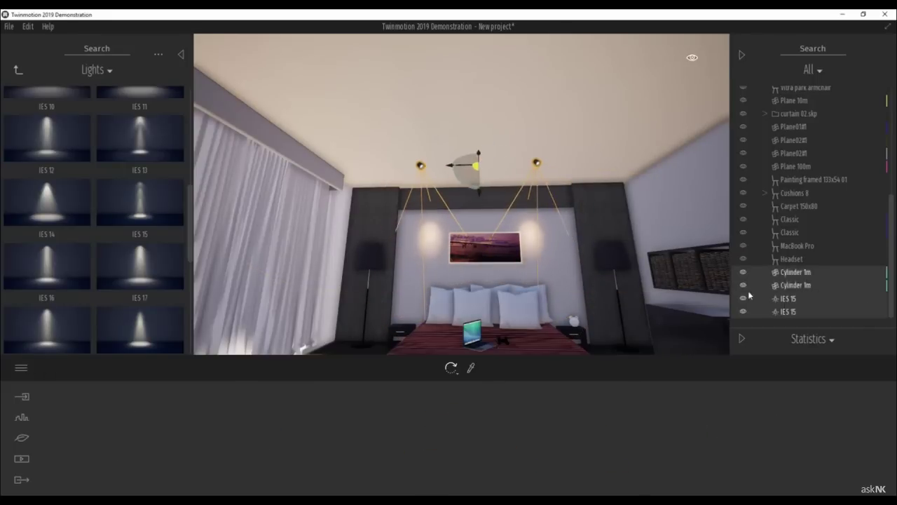
Try to replace both IES 15 lights with IES 26.
scroll(60, 293, down, 10)
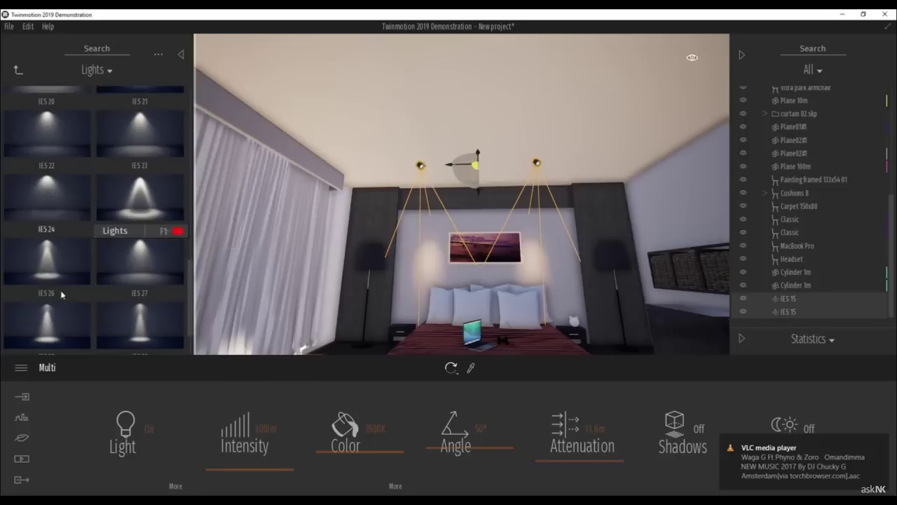
right_click(799, 304)
click(829, 224)
scroll(55, 281, down, 1)
drag(55, 245, 103, 426)
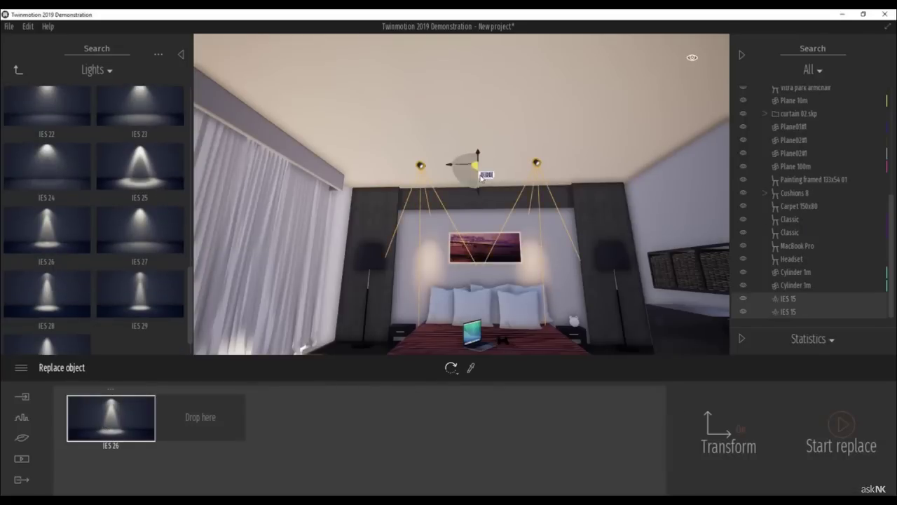
Widen the beam angle of both IES 15 lights.
click(788, 299)
shift+click(789, 312)
right_drag(466, 268, 573, 194)
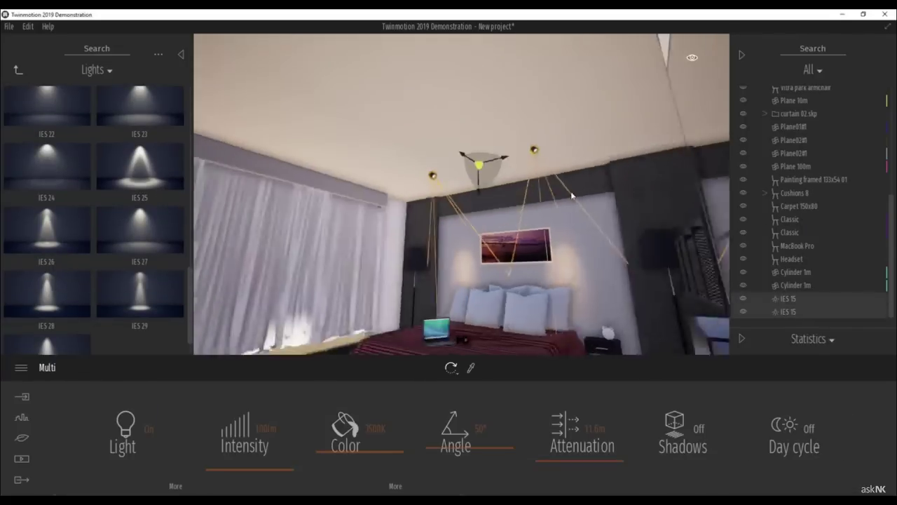
drag(474, 445, 474, 428)
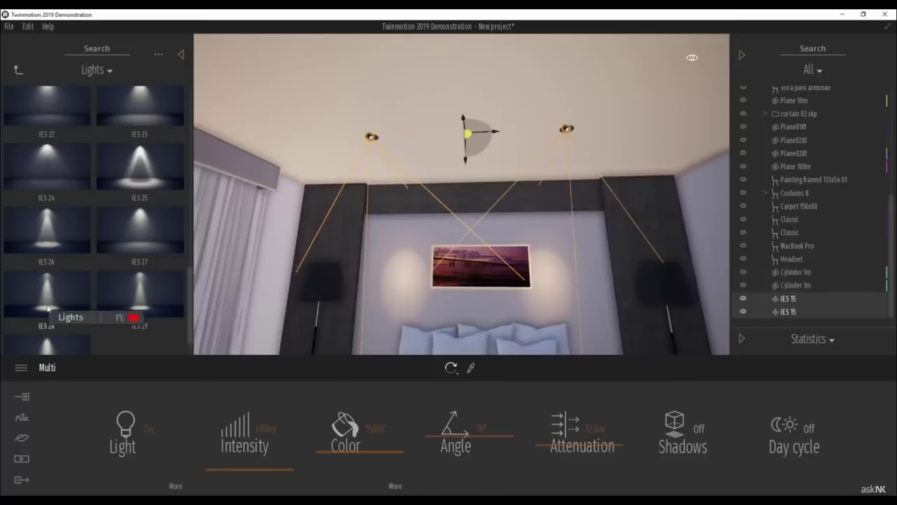
Replace both IES 15 lights with IES 28 and set their angle to 48°.
right_click(806, 311)
click(820, 147)
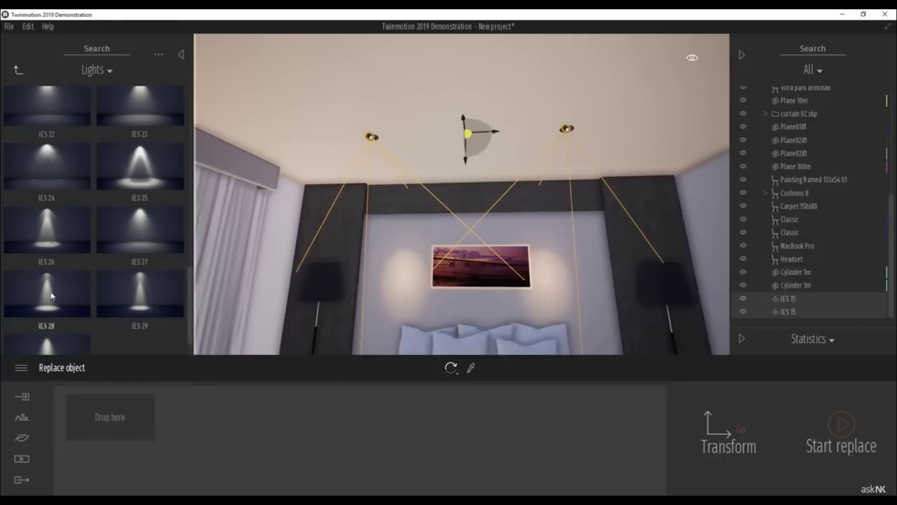
scroll(51, 295, down, 1)
drag(53, 253, 109, 420)
click(841, 427)
drag(469, 443, 470, 400)
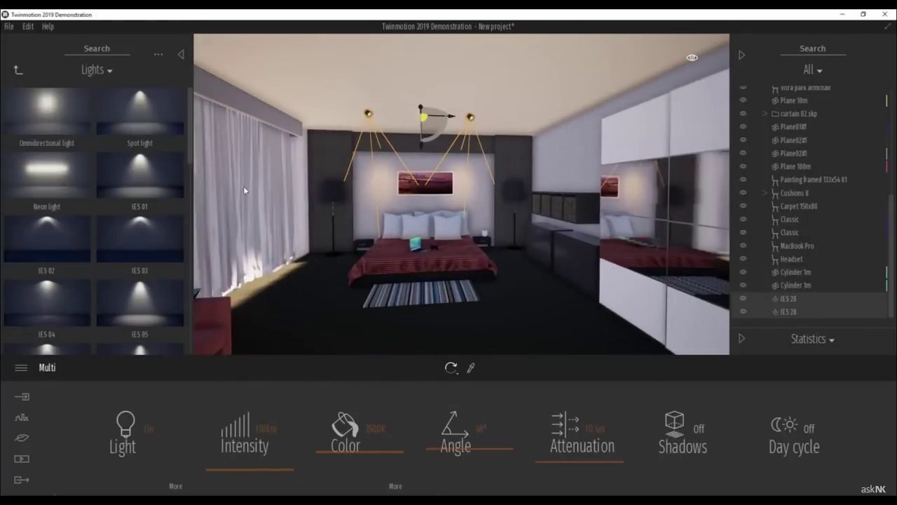
click(422, 314)
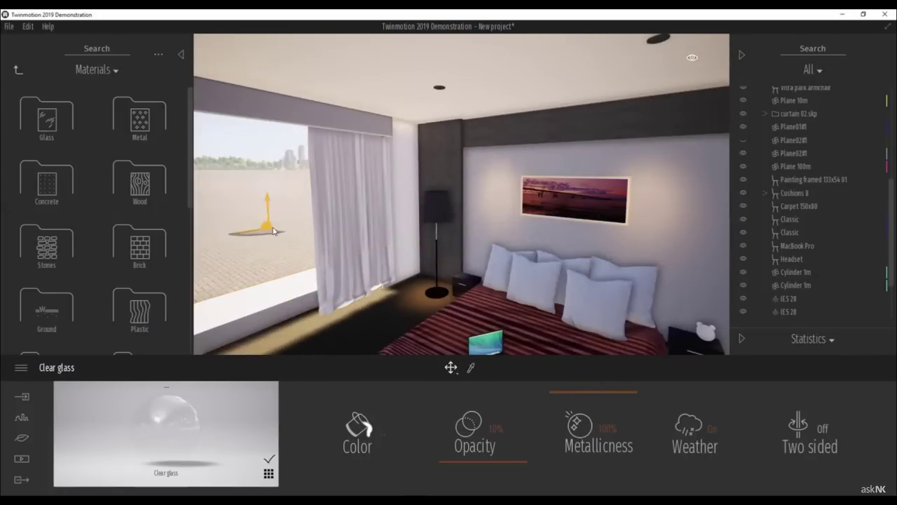
Cover the ground around the house with the Grass 1 material.
scroll(274, 232, down, 5)
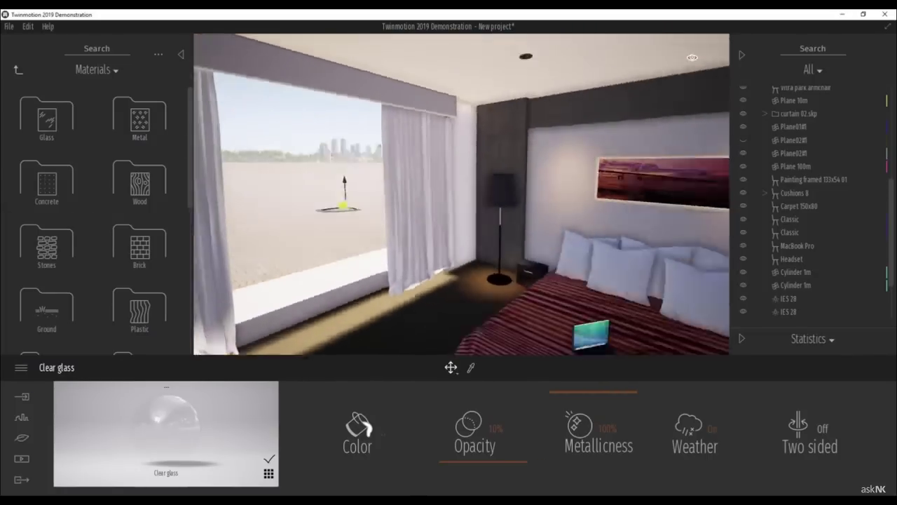
shift+middle_drag(274, 231, 374, 373)
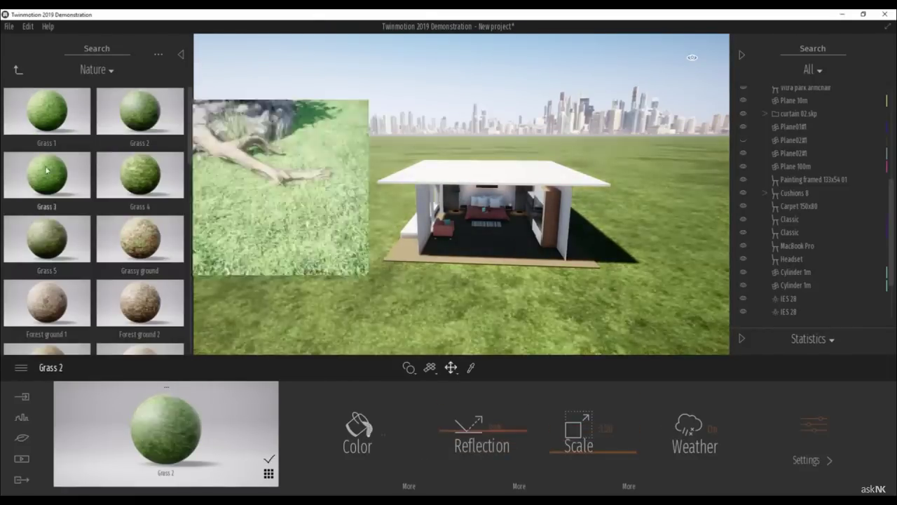
scroll(91, 211, down, 5)
Try painting a Flat landscape around the house and delete that landscape.
click(19, 70)
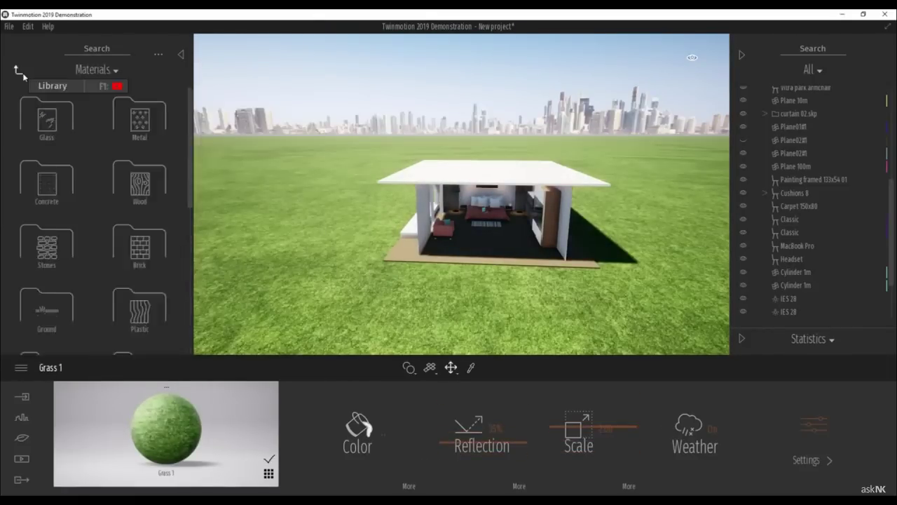
click(56, 117)
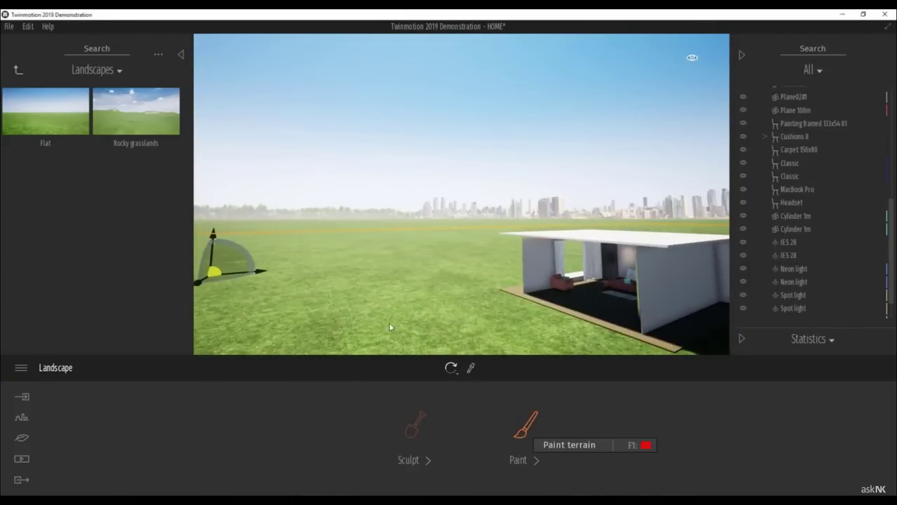
click(525, 424)
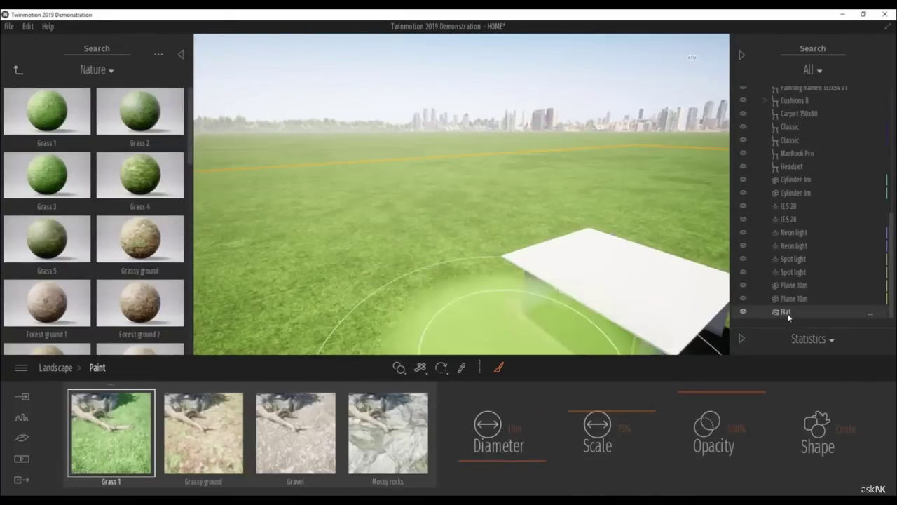
click(789, 317)
key(Delete)
Place a Big leaf maple 1 tree and a Bamboo 4 plant outside the house.
click(18, 70)
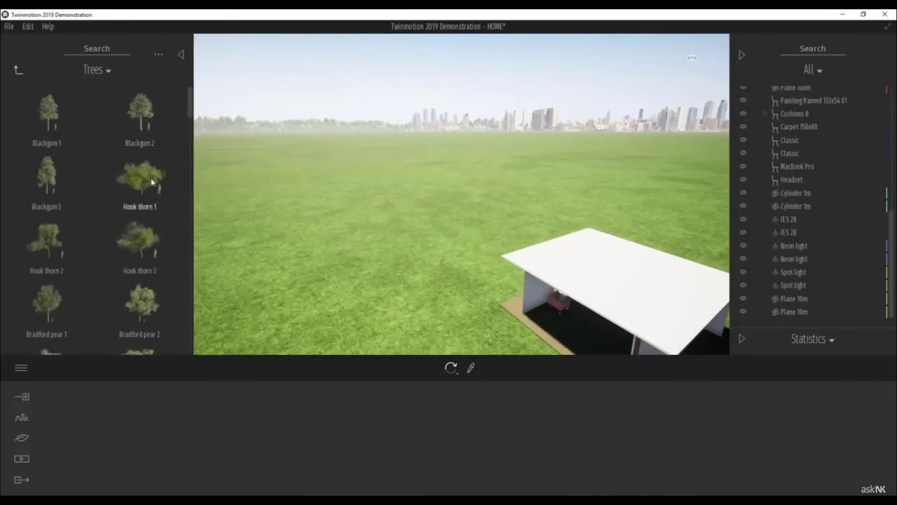
drag(48, 198, 637, 235)
scroll(97, 259, down, 5)
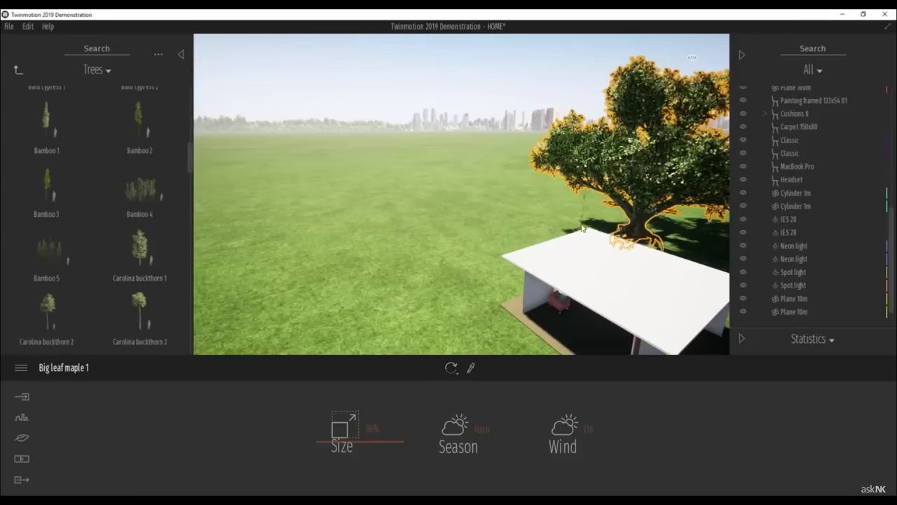
scroll(533, 320, down, 5)
scroll(561, 211, up, 10)
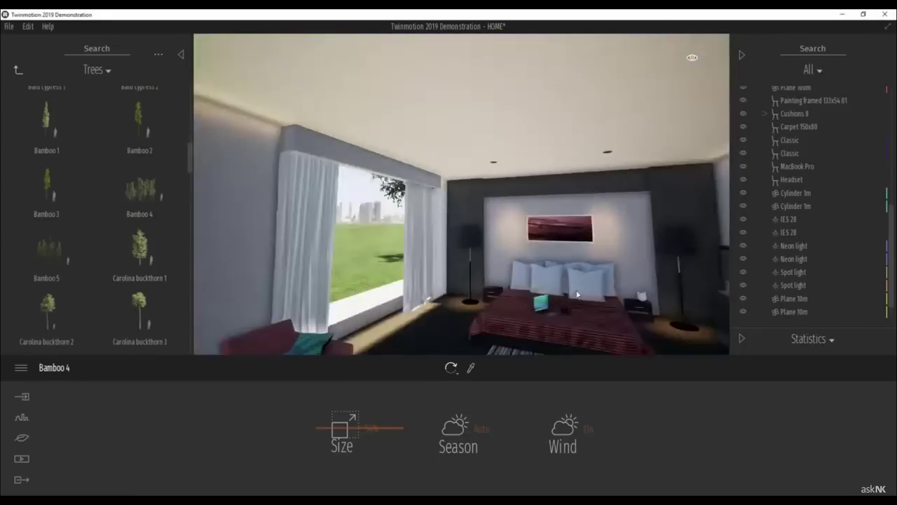
Create video Clip 01 from a bedroom view that frames the bed, armchair and window.
click(542, 301)
scroll(542, 302, up, 4)
scroll(491, 225, down, 4)
scroll(491, 225, down, 4)
right_drag(490, 225, 545, 210)
scroll(545, 203, up, 4)
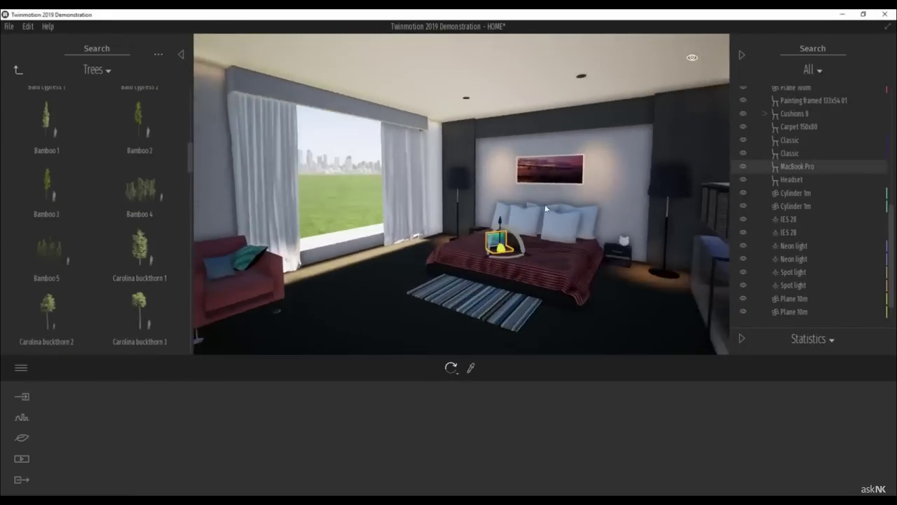
click(21, 458)
click(405, 430)
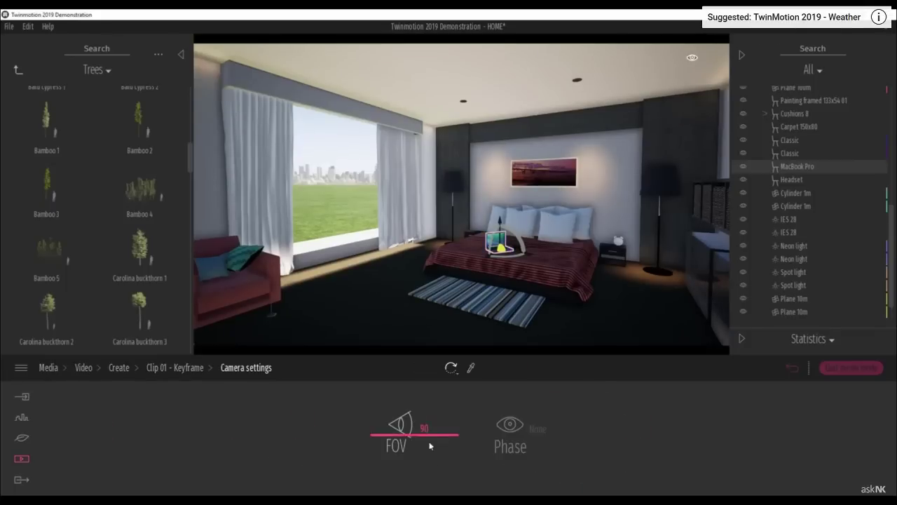
Open the clip keyframe's field of view for editing and reframe the camera to face the bed.
click(425, 428)
scroll(490, 274, down, 5)
right_drag(491, 275, 522, 270)
scroll(491, 274, up, 4)
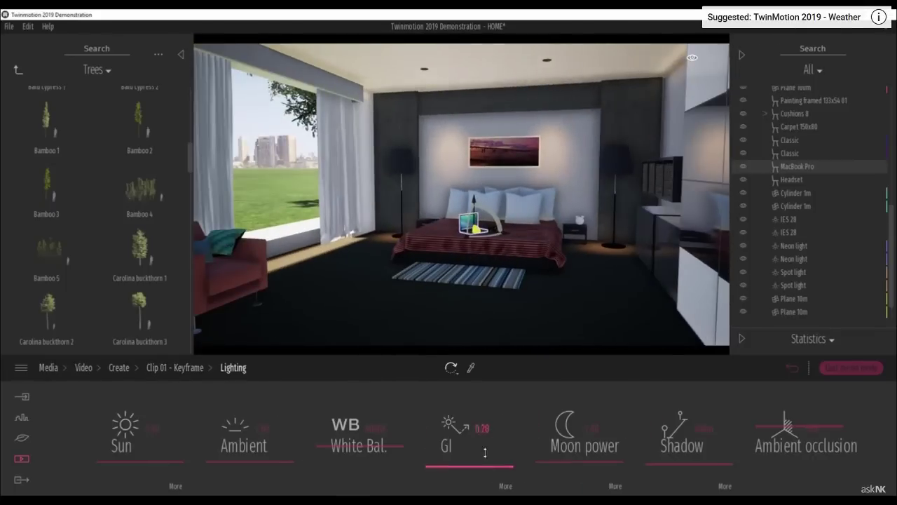
Raise the clip keyframe's global illumination and ambient occlusion and set its shadow distance to about 601 m.
drag(485, 452, 485, 448)
click(481, 429)
drag(777, 426, 777, 412)
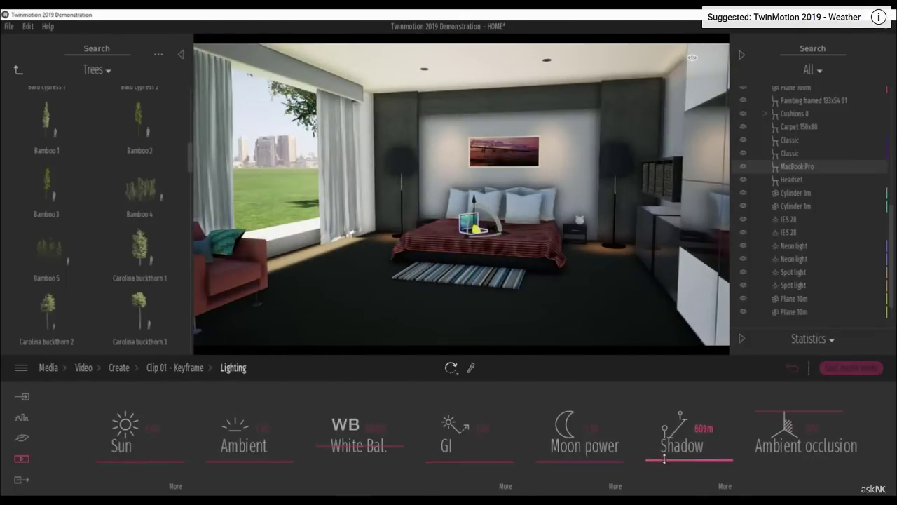
click(664, 457)
Set the clip keyframe's weather to cloudy and add water to the view outside the window.
drag(96, 412, 243, 420)
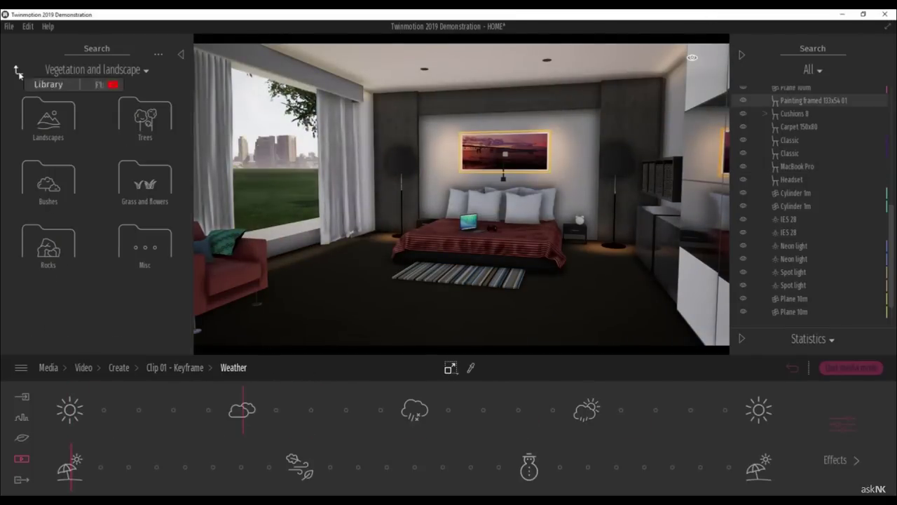
drag(514, 425, 498, 424)
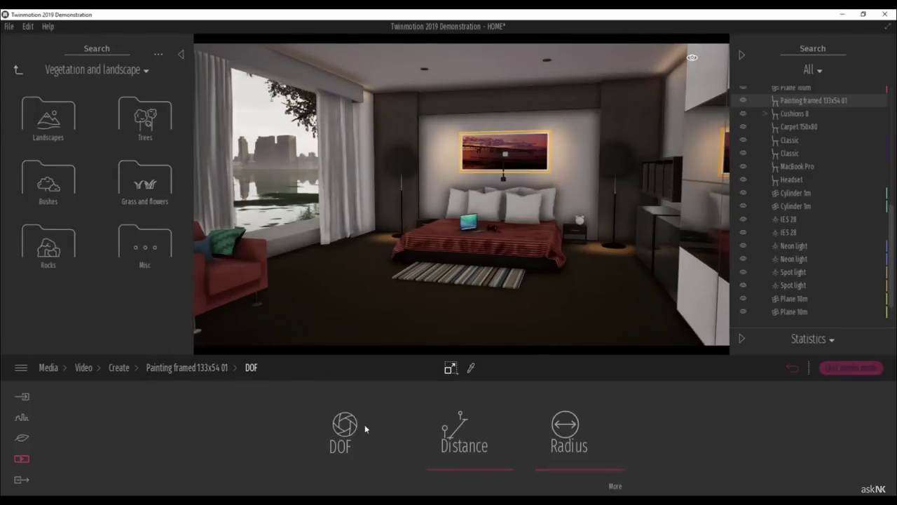
Preview Clip 01 in its timeline and add a second camera keyframe to it.
click(119, 368)
click(500, 367)
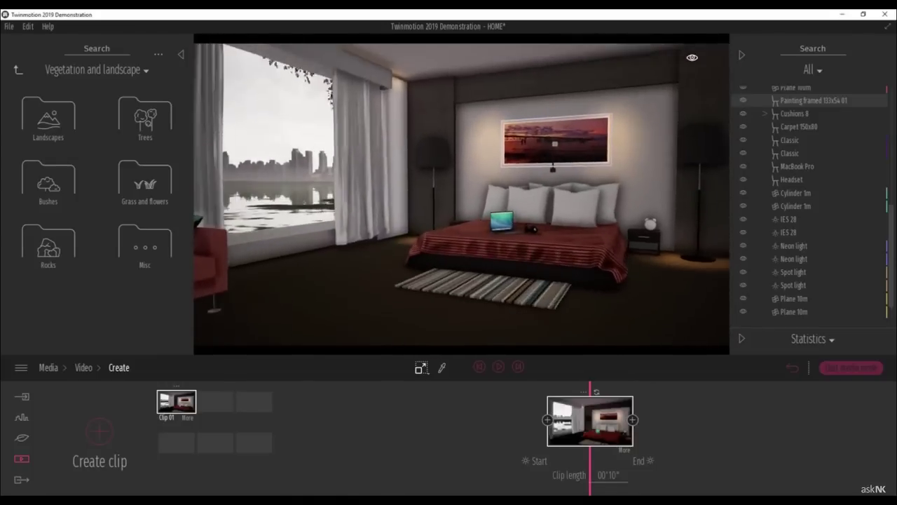
click(632, 419)
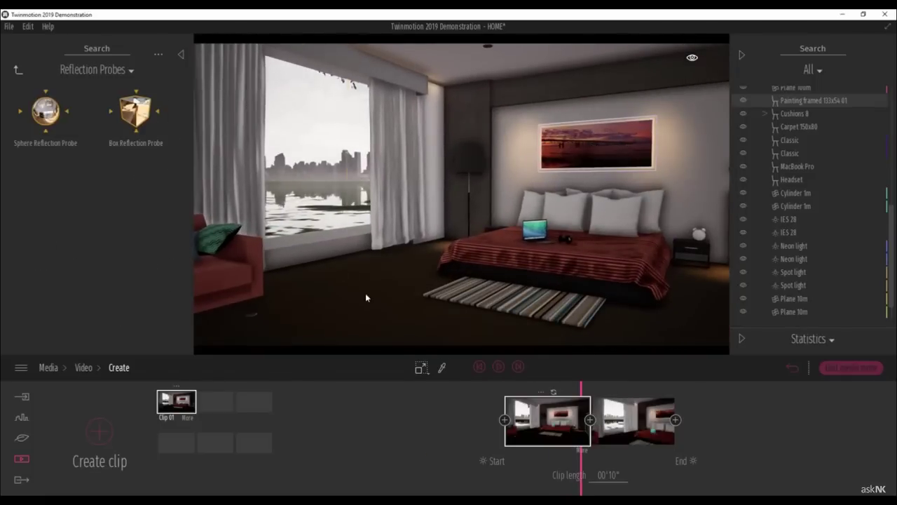
Place a box reflection probe in the bedroom near the window and adjust its size.
drag(365, 298, 368, 193)
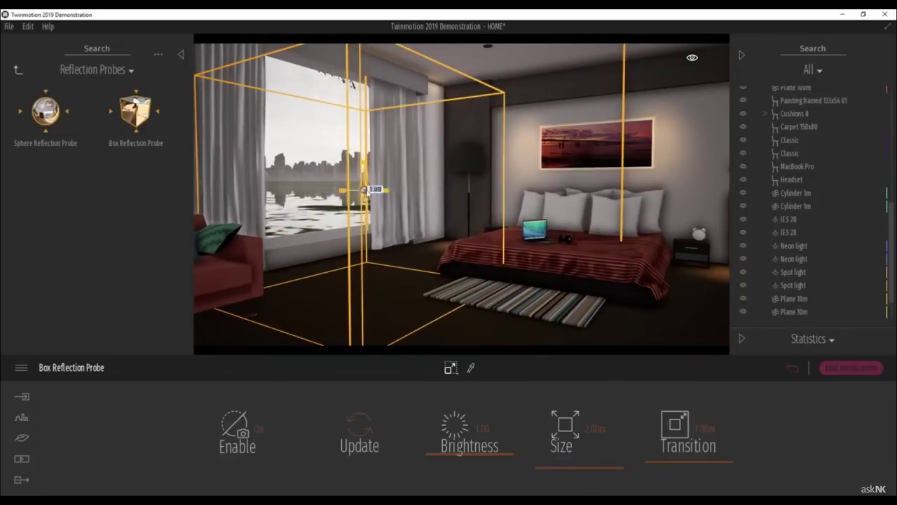
drag(556, 435, 548, 436)
Add Bamboo 3 to the vegetation palette and paint it on the ground outside the house with a 5.0 m brush.
right_drag(568, 201, 449, 224)
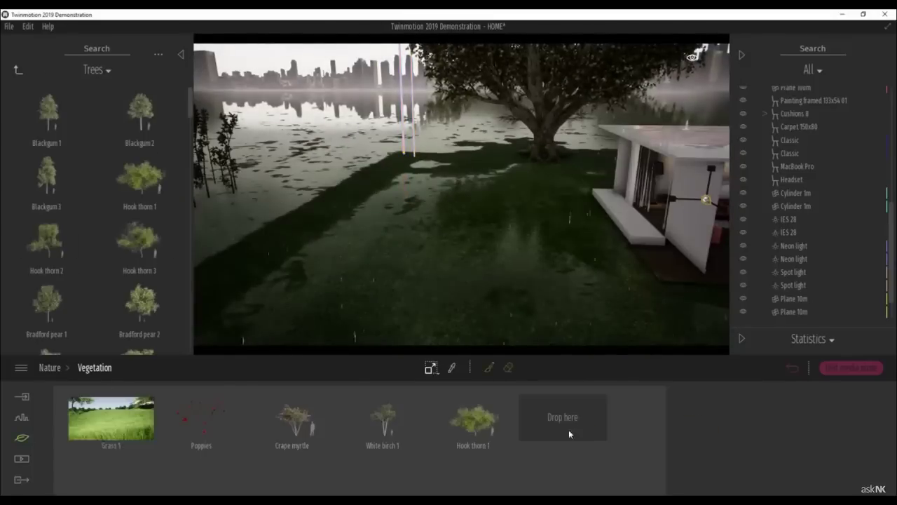
click(110, 418)
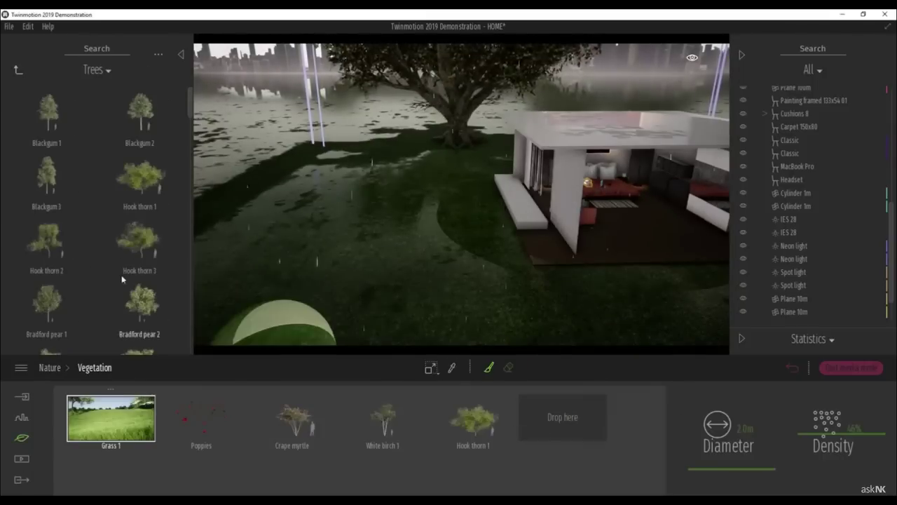
scroll(70, 238, down, 5)
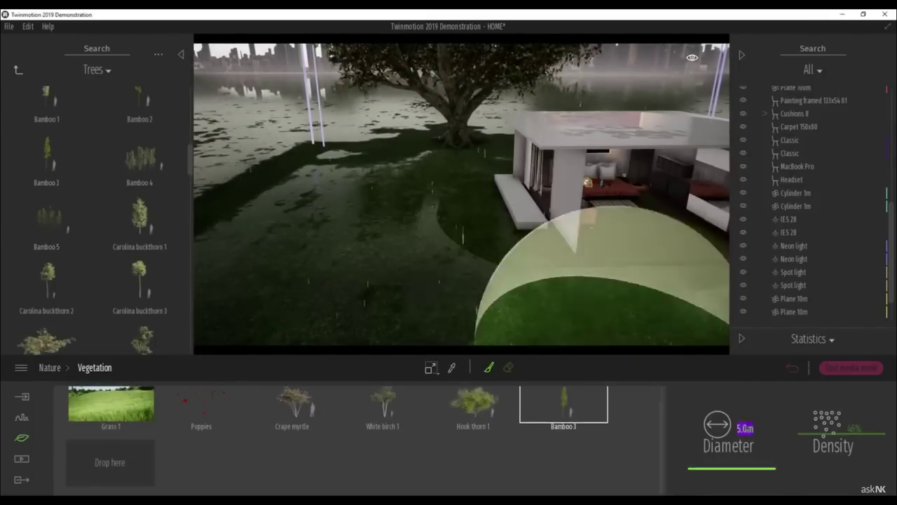
drag(581, 281, 260, 180)
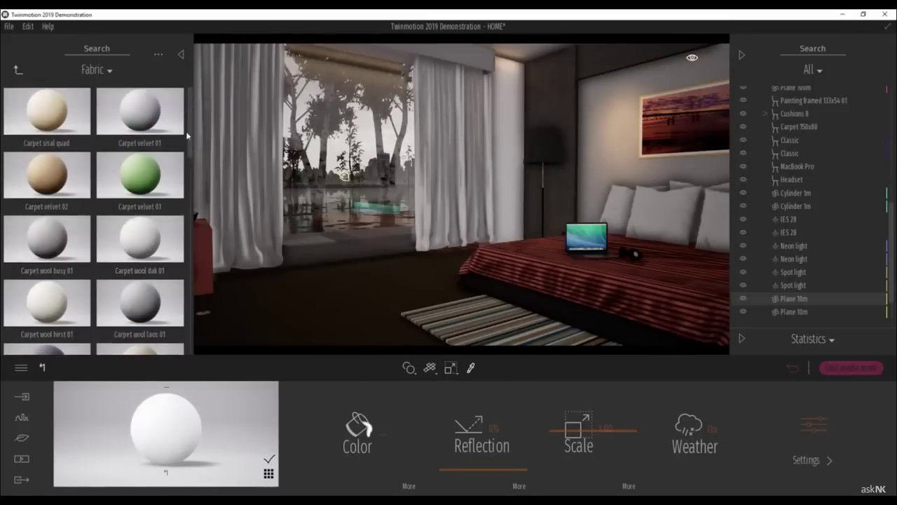
Apply a beige fabric material to the window curtains and raise its reflection.
drag(187, 135, 188, 240)
drag(44, 254, 242, 176)
drag(471, 469, 471, 399)
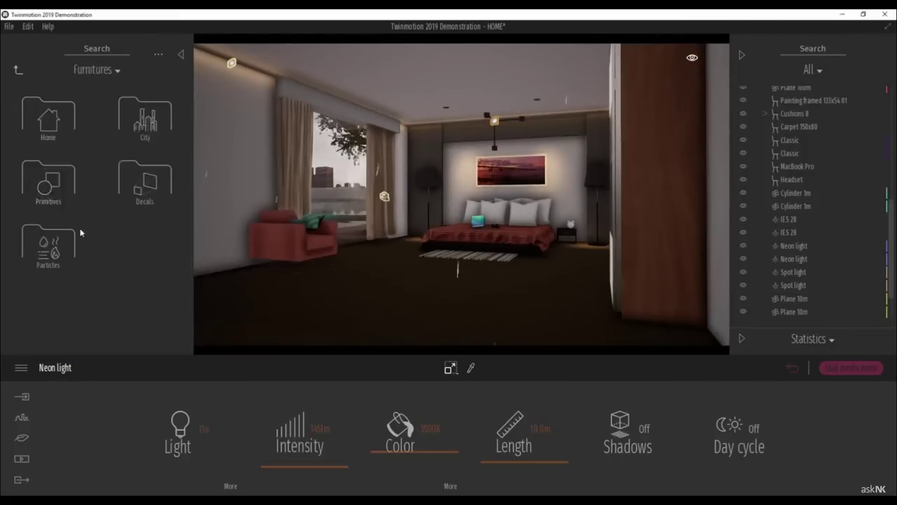
click(79, 233)
scroll(155, 182, down, 4)
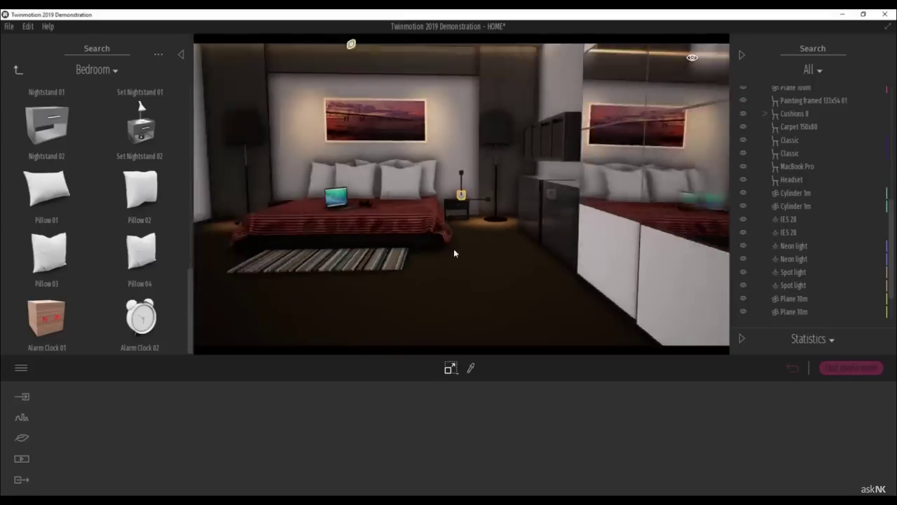
Place a spot light at one of the front recessed ceiling fixtures and focus the view on it.
click(18, 70)
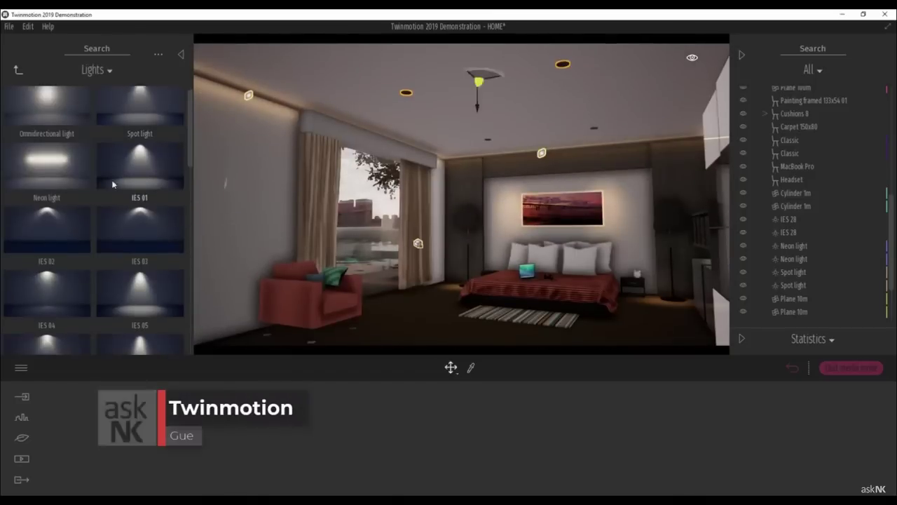
drag(112, 184, 412, 94)
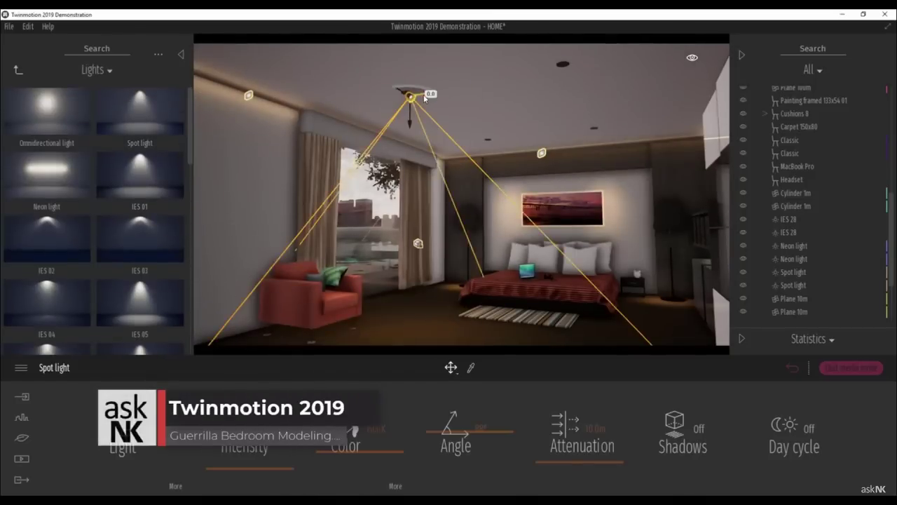
key(f)
shift+middle_drag(461, 195, 369, 206)
Duplicate the spot light to the neighbouring front ceiling fixture and align it with that fixture.
shift+drag(367, 206, 653, 194)
click(423, 314)
shift+middle_drag(423, 314, 449, 273)
ctrl+click(400, 262)
drag(468, 261, 470, 267)
click(596, 191)
scroll(596, 179, up, 5)
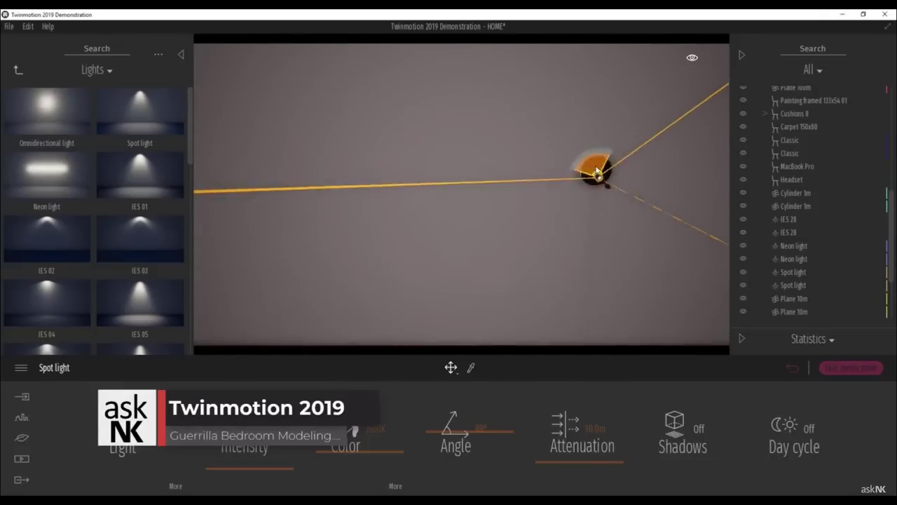
shift+middle_drag(596, 176, 497, 244)
scroll(497, 244, down, 10)
scroll(497, 245, up, 5)
scroll(443, 158, down, 3)
middle_drag(443, 159, 421, 151)
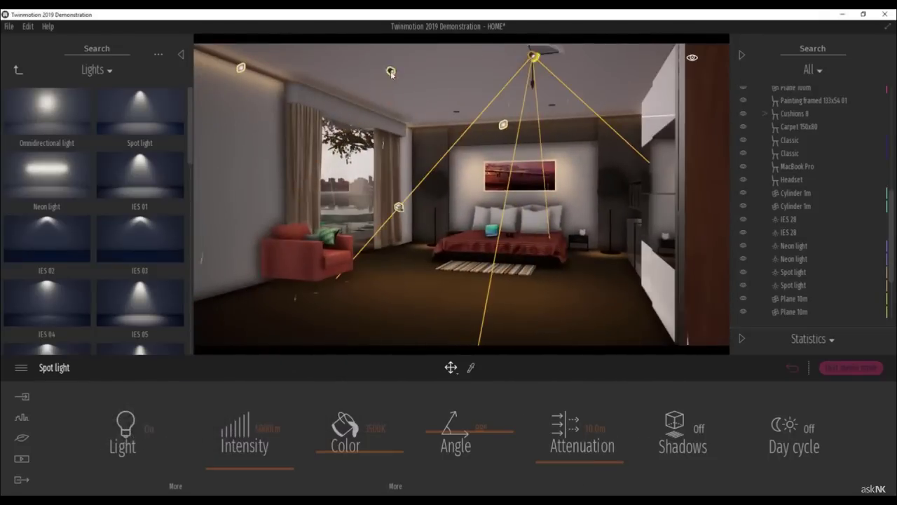
Set the angle of both front ceiling spot lights to 66° and turn on their shadows.
ctrl+click(391, 71)
drag(464, 431, 464, 441)
click(698, 428)
Hang the deer head from the living room decorations on the wall above the red armchair.
click(18, 70)
click(48, 181)
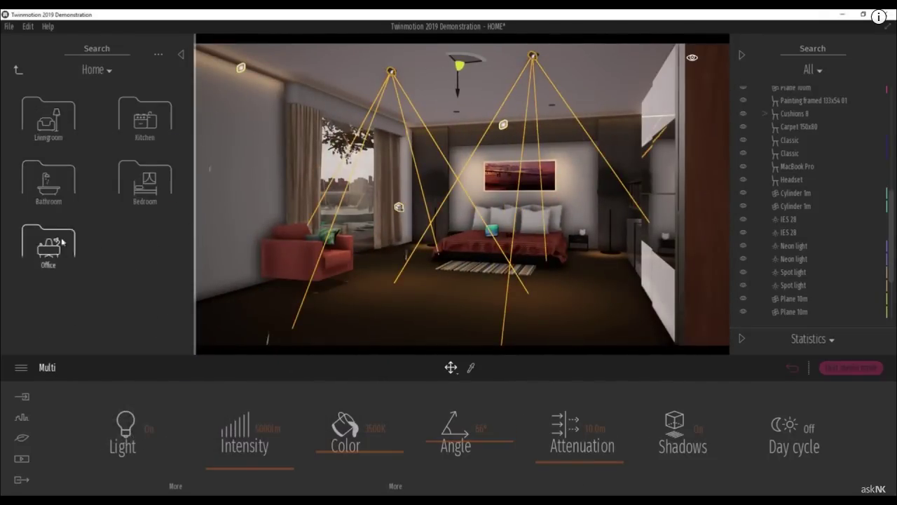
click(44, 242)
scroll(56, 281, down, 3)
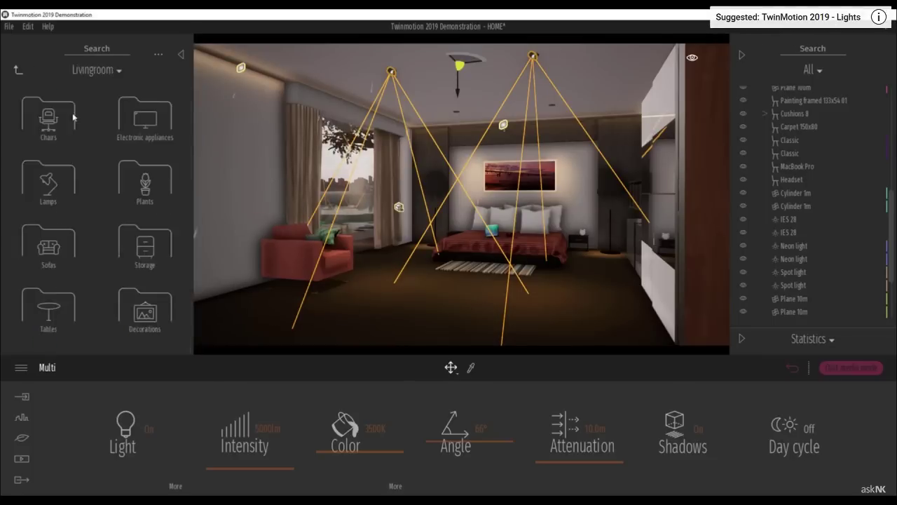
click(145, 310)
mouse_move(47, 178)
mouse_down()
mouse_move(228, 201)
mouse_move(238, 139)
mouse_up()
Replace the painting above the bed with Quadriptic 120x70 01 and scale it up to about 1.18.
scroll(119, 284, down, 9)
click(521, 187)
key(Delete)
scroll(66, 175, down, 10)
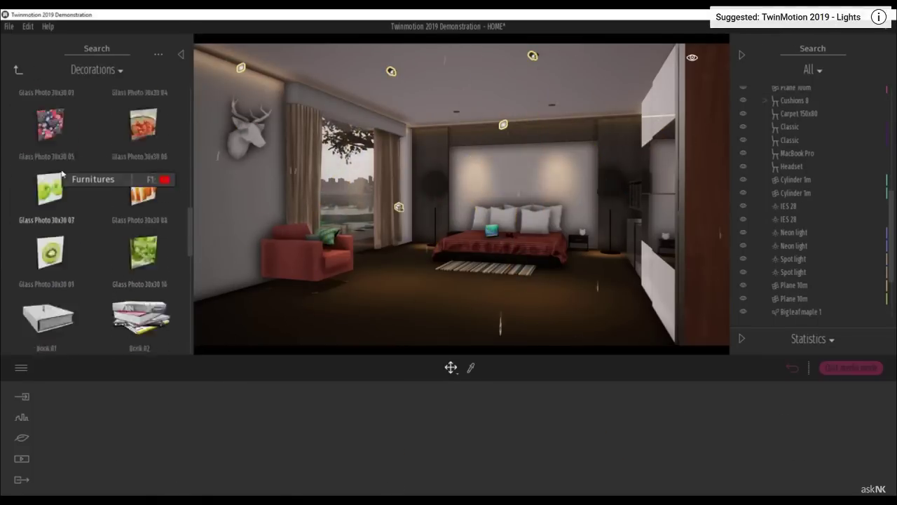
scroll(66, 177, up, 10)
drag(58, 191, 520, 180)
scroll(64, 213, up, 1)
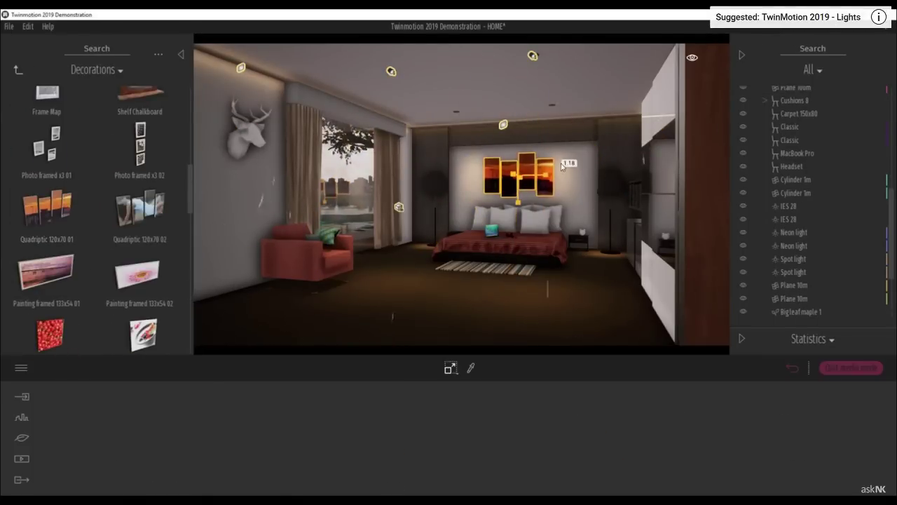
Place a book decoration on the nightstand nearer the window and Deco 01 on top of the wall shelf.
scroll(98, 210, down, 5)
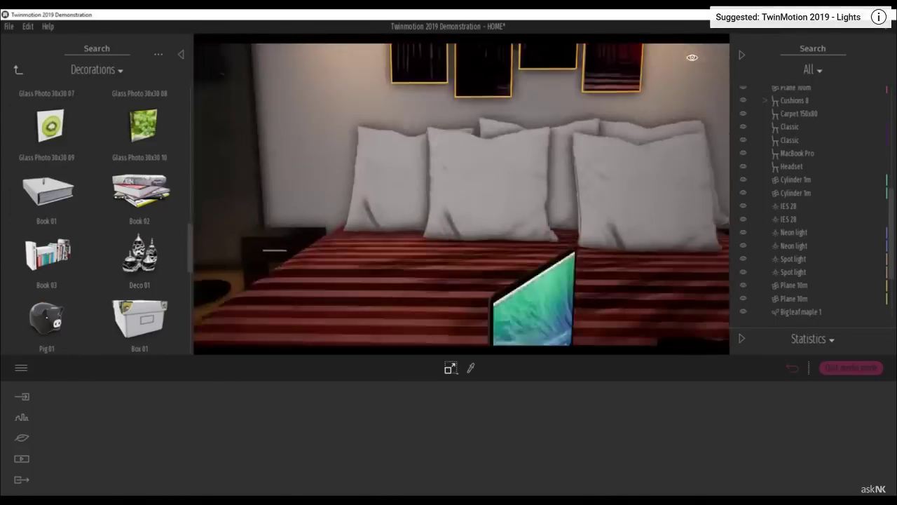
drag(46, 191, 410, 184)
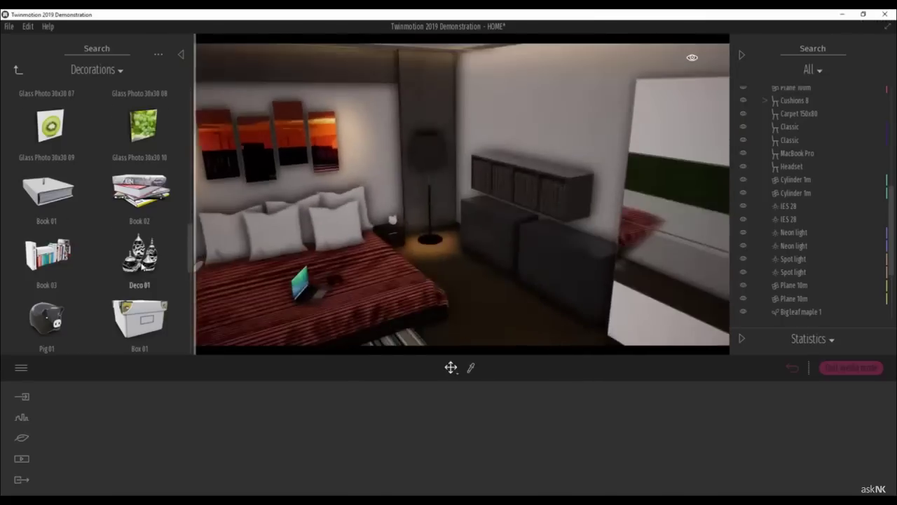
scroll(98, 210, down, 1)
drag(46, 226, 545, 209)
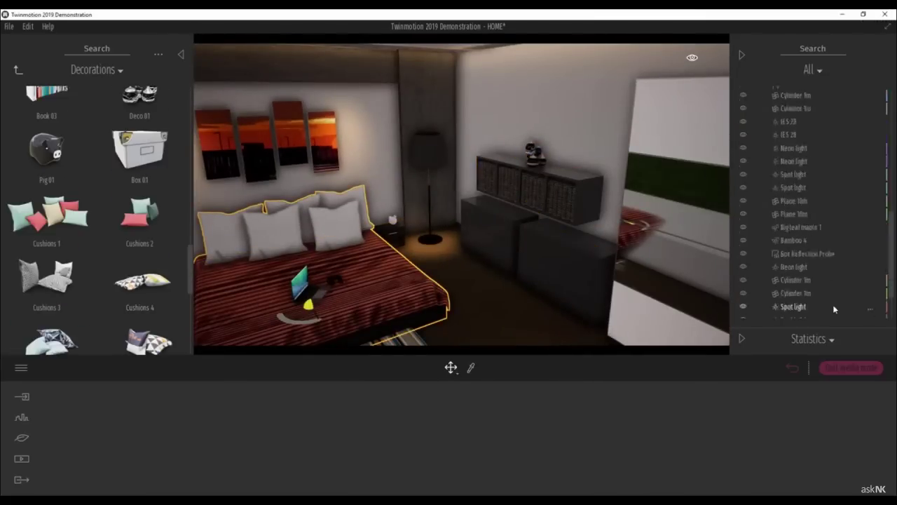
drag(46, 214, 345, 235)
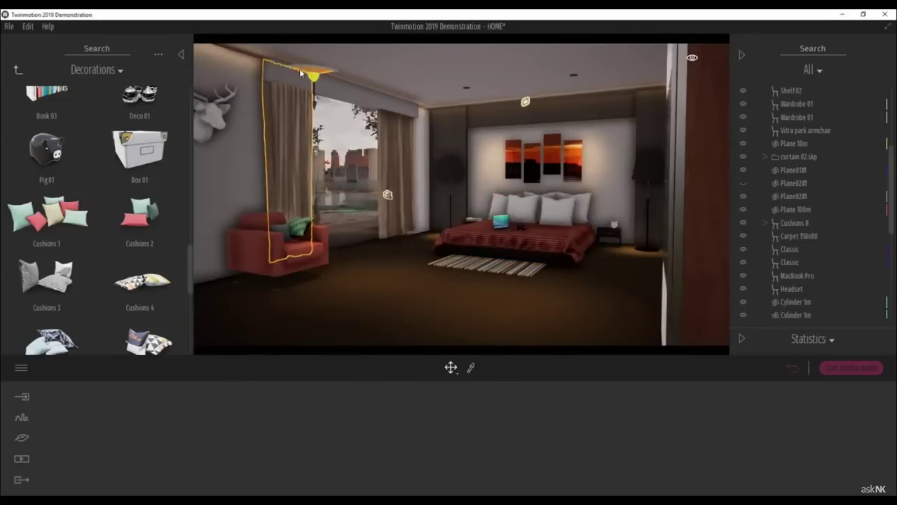
Add an omnidirectional light at the bedroom ceiling in front of the bed.
right_drag(302, 73, 245, 78)
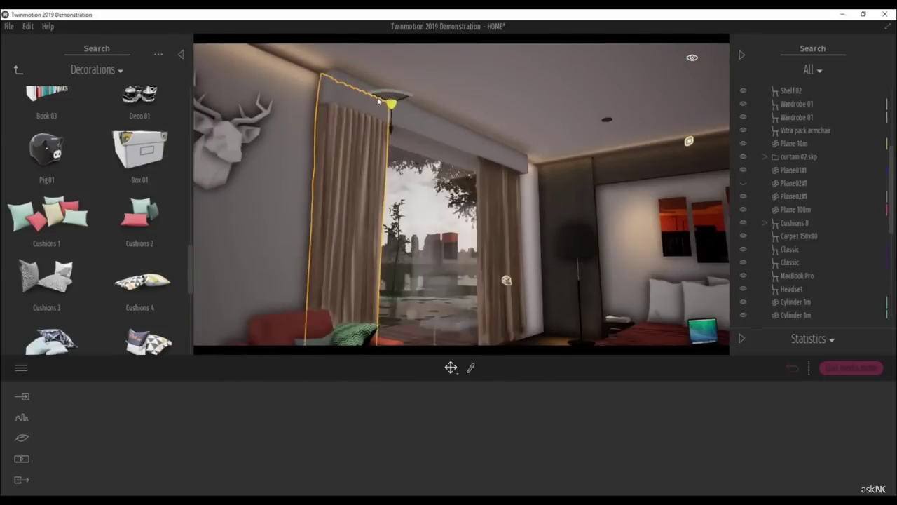
click(18, 70)
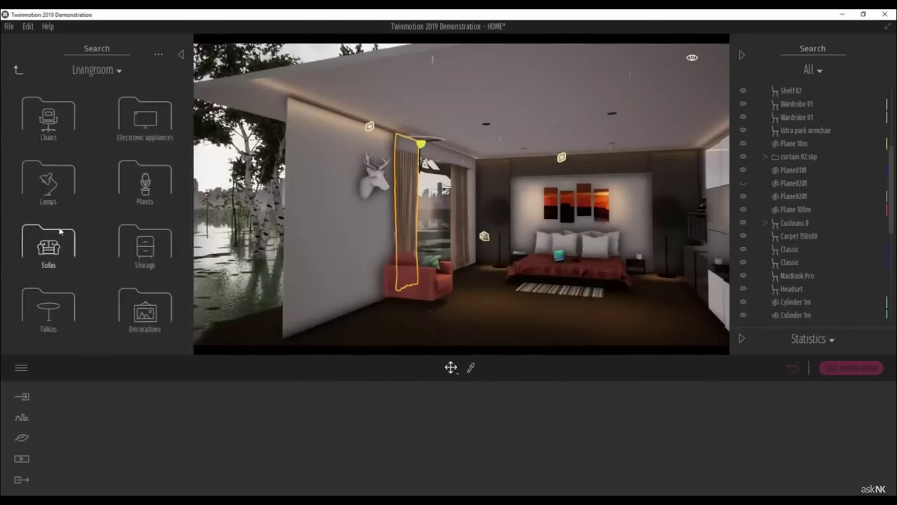
click(147, 125)
scroll(129, 258, down, 5)
right_click(127, 257)
right_click(127, 255)
right_click(126, 255)
click(140, 185)
drag(79, 165, 550, 89)
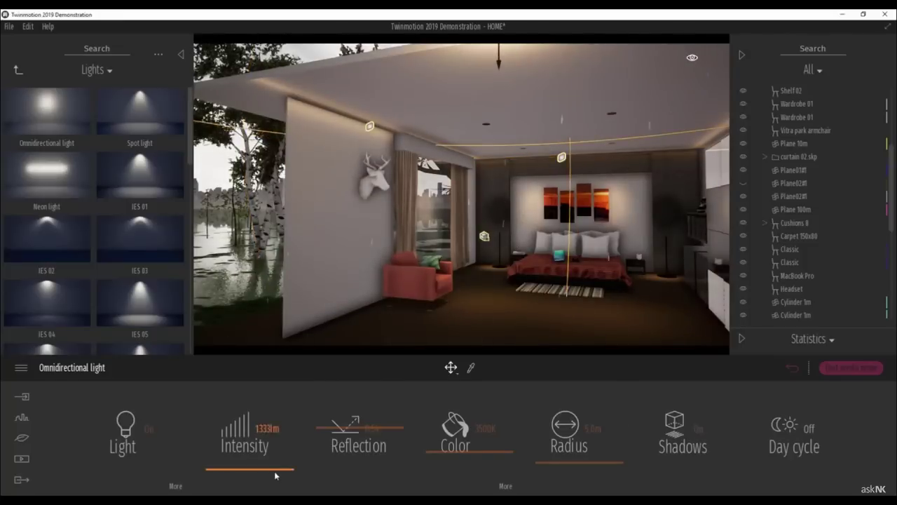
Set the omnidirectional light's intensity to 1333 lm and colour to 9857 K, and reposition the light just below the ceiling.
drag(276, 476, 278, 469)
click(470, 436)
right_click(471, 436)
drag(468, 460, 464, 407)
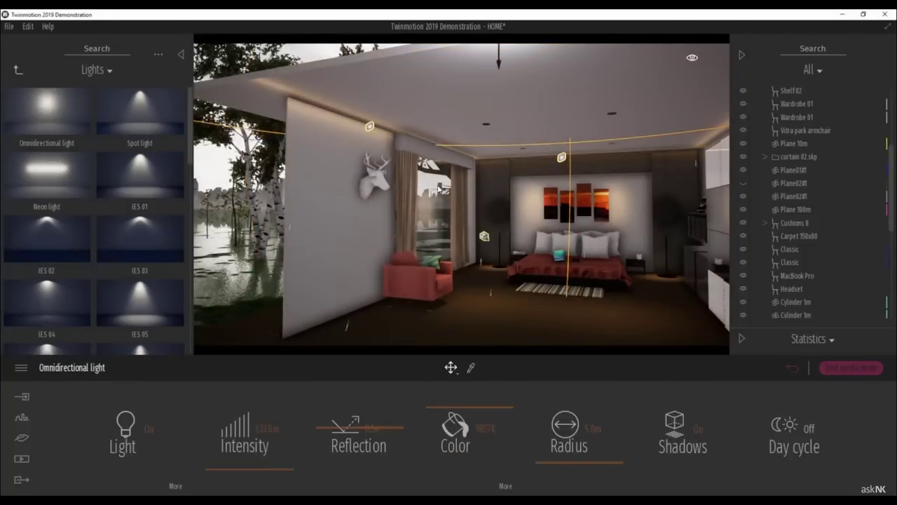
drag(499, 62, 511, 131)
Create Clip 02 among the video clips and set its start and end times of day to about 19:09.
click(21, 459)
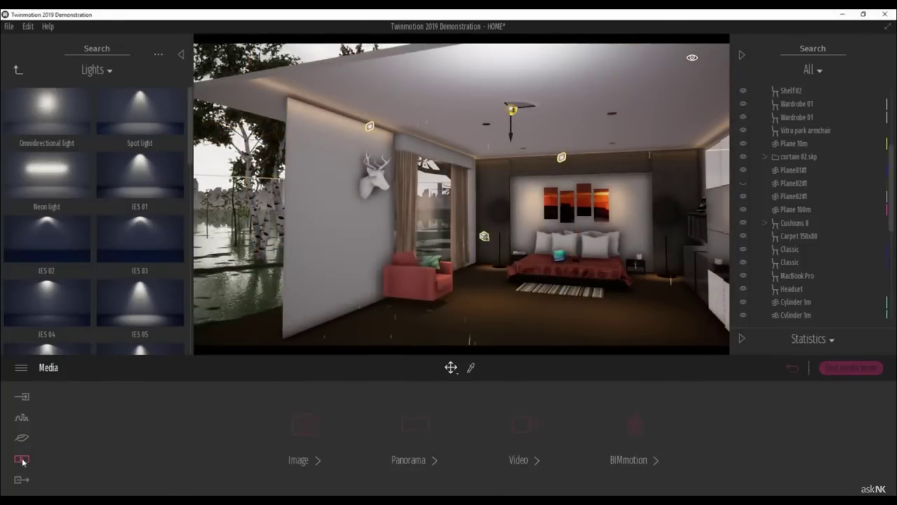
click(518, 403)
click(499, 367)
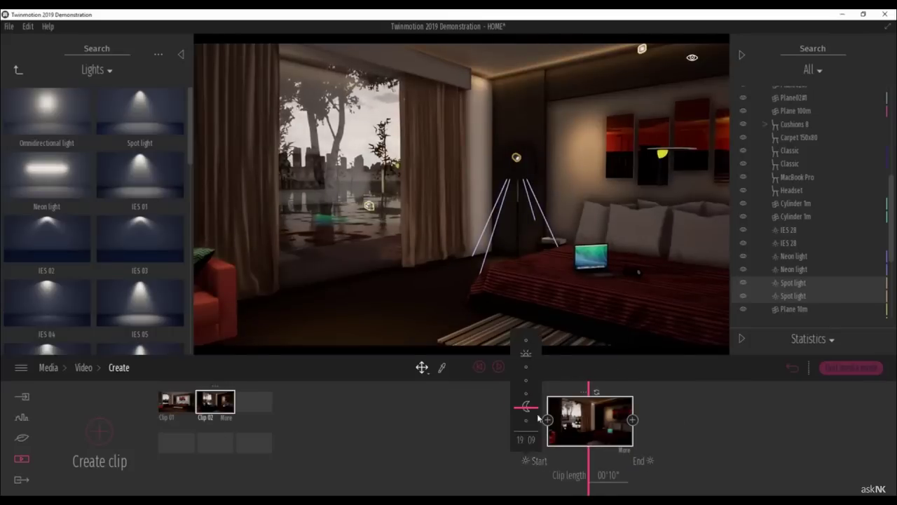
click(651, 410)
Reframe Clip 02 to face the bed head-on with two camera keyframes and preview it.
right_drag(505, 182, 578, 218)
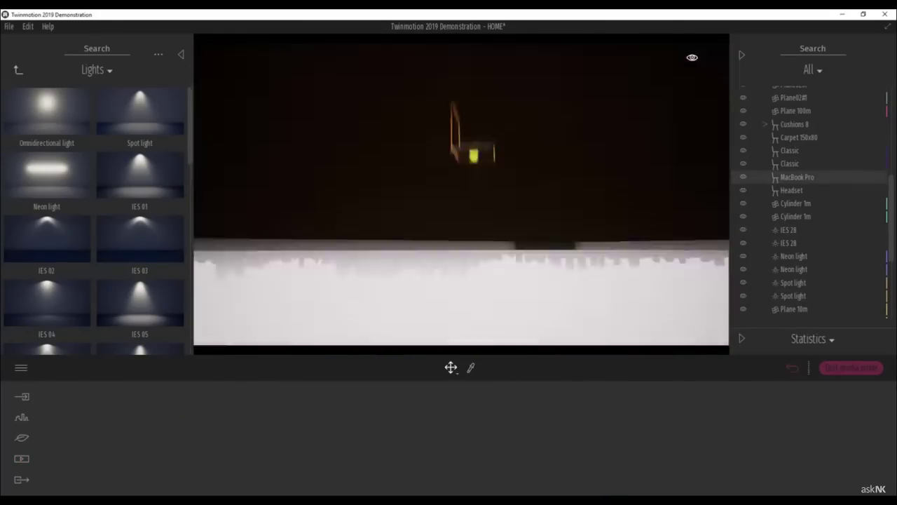
right_drag(403, 247, 504, 232)
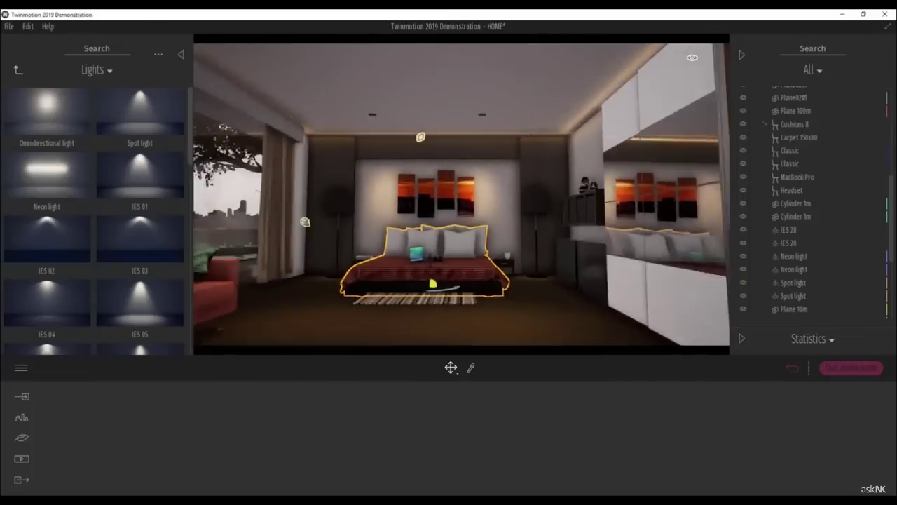
right_drag(449, 246, 463, 297)
scroll(463, 297, down, 3)
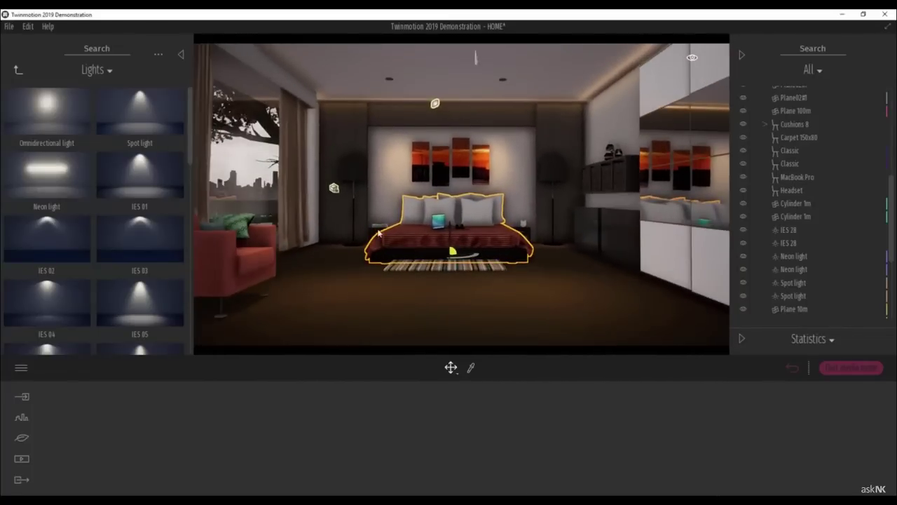
click(415, 426)
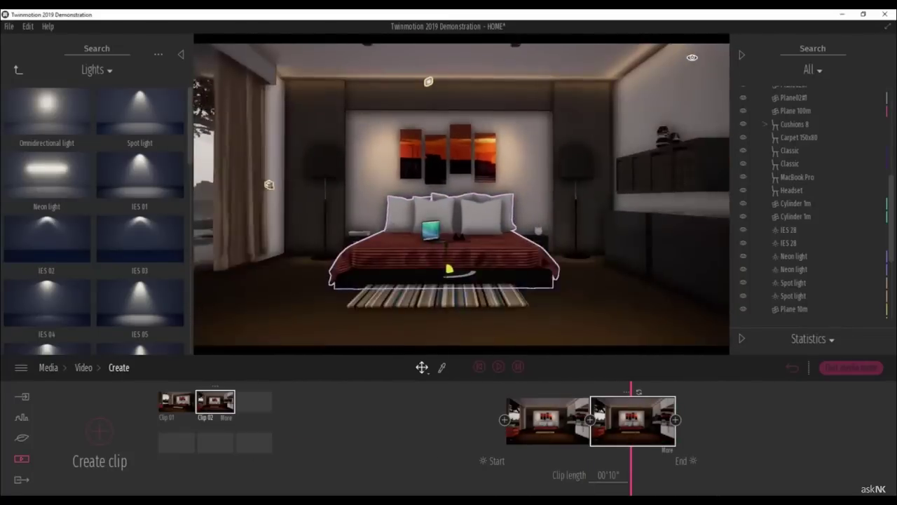
click(498, 366)
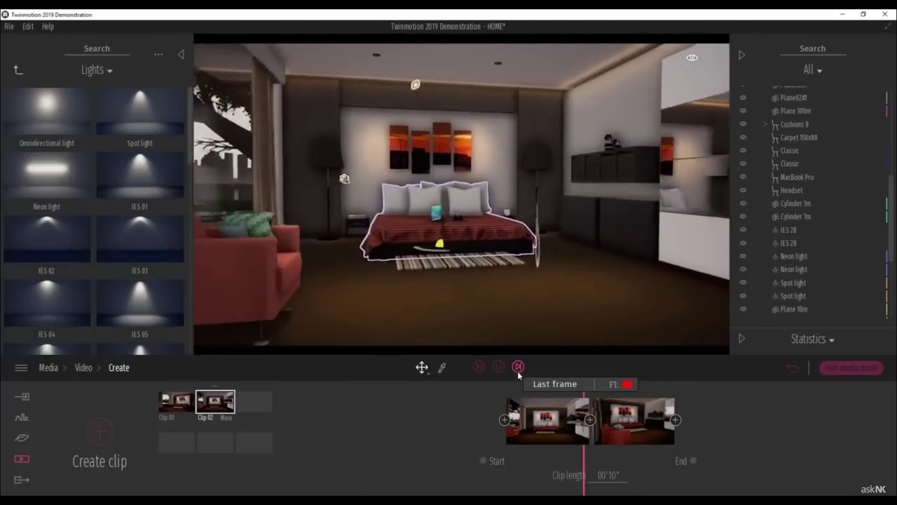
Move the camera closer for Clip 02's first keyframe, update the keyframe and replay the clip.
click(548, 420)
scroll(495, 305, up, 2)
click(555, 392)
click(499, 367)
Create Clip 03 and update its first keyframe to frame the laptop on the bed against the window.
click(100, 434)
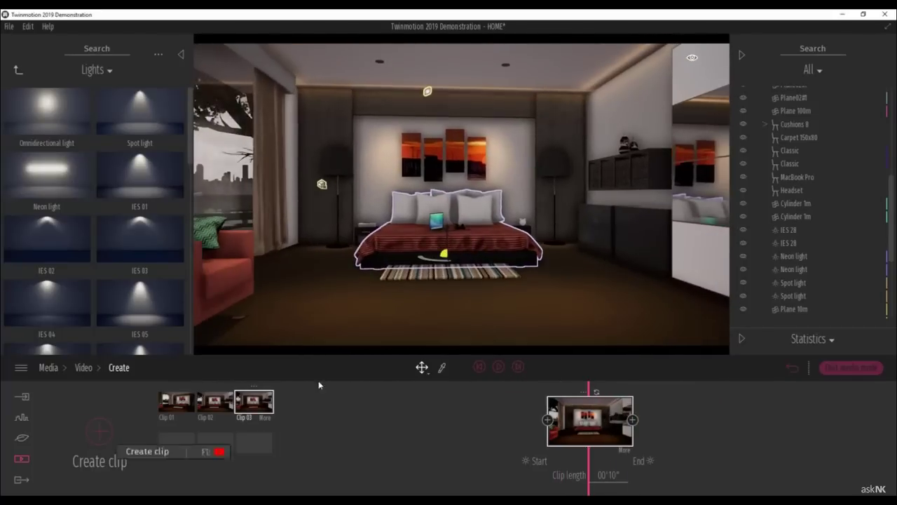
right_drag(448, 245, 505, 270)
key(Escape)
click(596, 391)
Add and update a second camera keyframe in Clip 03 and preview the clip from its first keyframe.
click(632, 420)
click(639, 391)
click(551, 417)
click(499, 366)
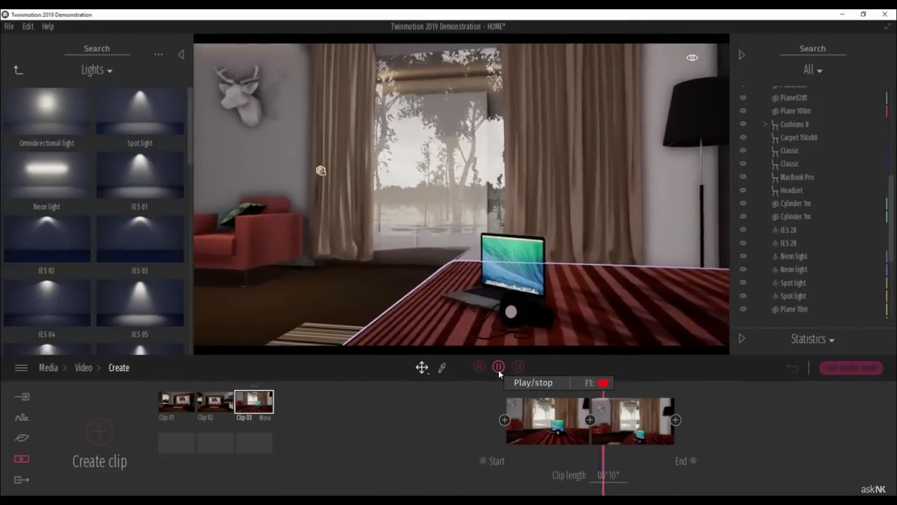
Preview Clip 01, review both of its keyframes and open its start and end time-of-day settings.
click(178, 401)
click(500, 366)
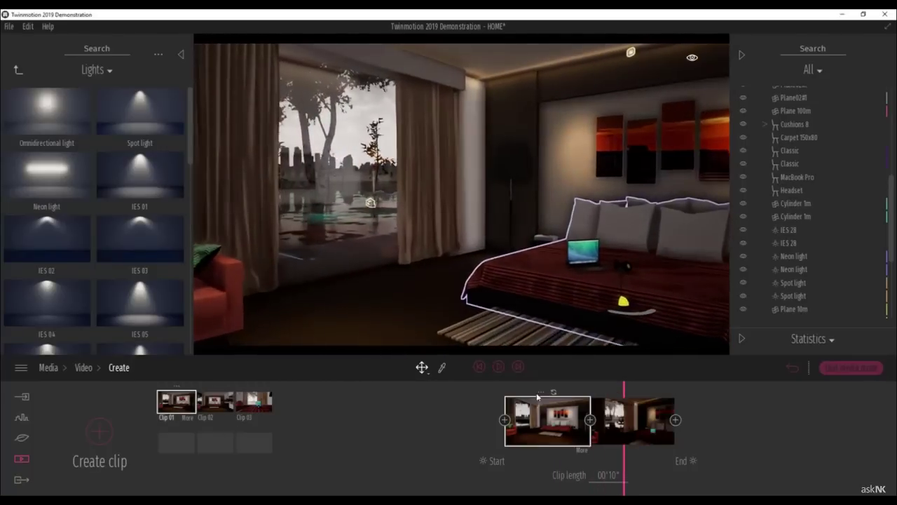
click(545, 416)
click(494, 462)
click(633, 420)
click(691, 461)
Set the weather of Clip 02's first keyframe to clear and return to the clip timeline.
click(219, 414)
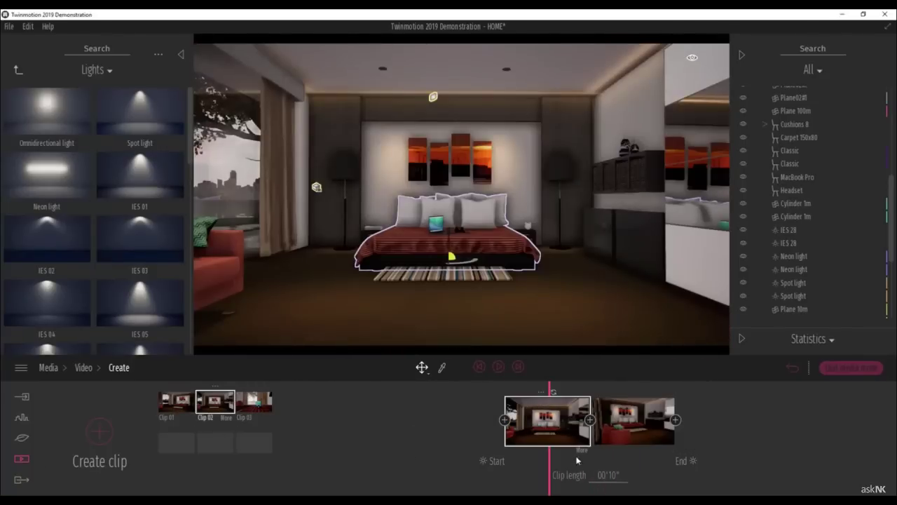
click(581, 451)
click(298, 428)
click(110, 403)
click(120, 368)
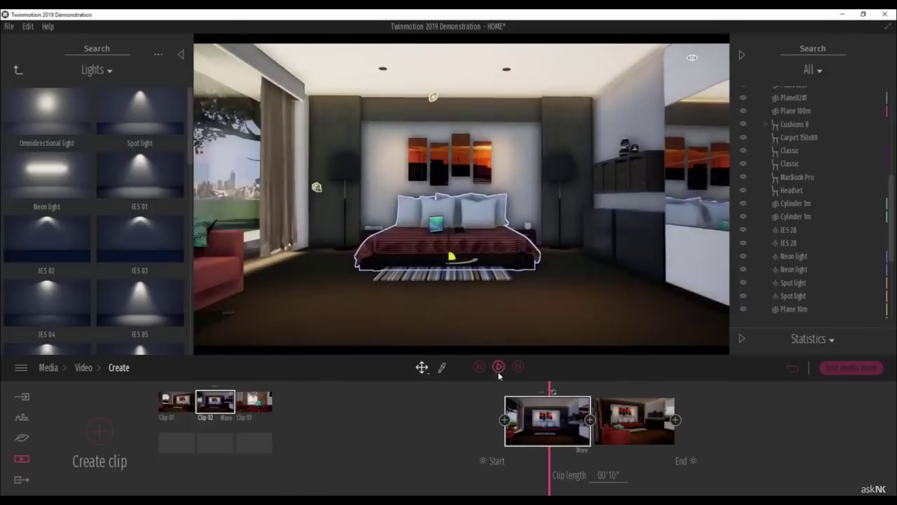
Preview Clip 02 and review the settings of its second keyframe.
click(500, 367)
click(637, 419)
click(666, 450)
click(213, 426)
click(175, 368)
click(298, 428)
click(87, 415)
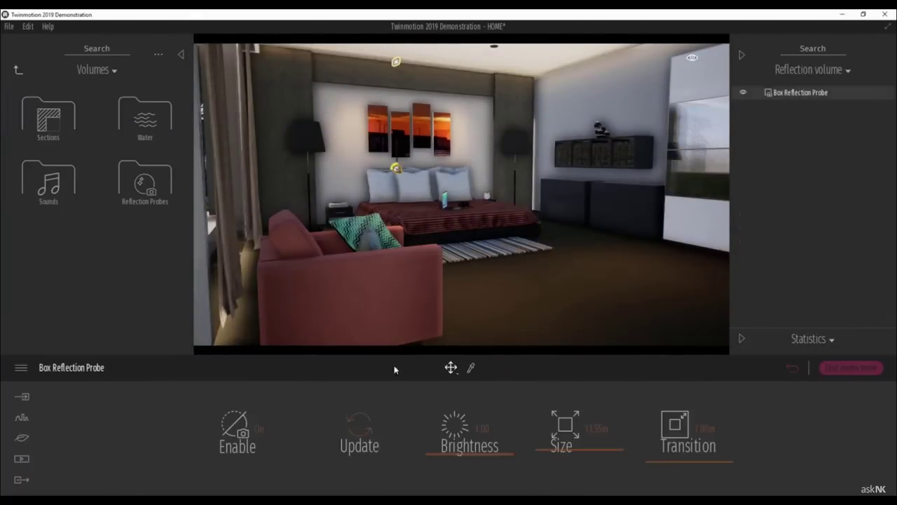
Review the preferences for reflection probe resolution, export reflection updates, quality and appearance, and accept them.
click(28, 26)
click(42, 140)
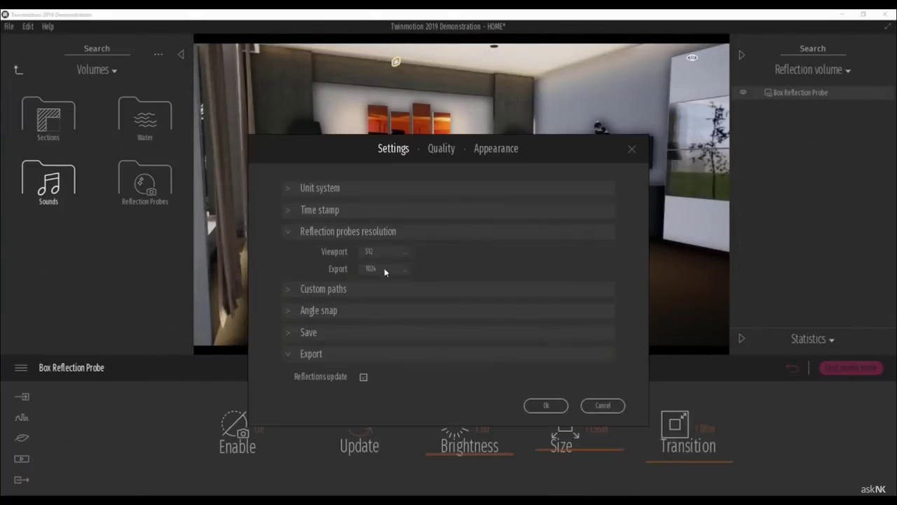
click(547, 406)
click(28, 27)
click(43, 173)
click(343, 231)
click(451, 150)
click(497, 149)
click(409, 150)
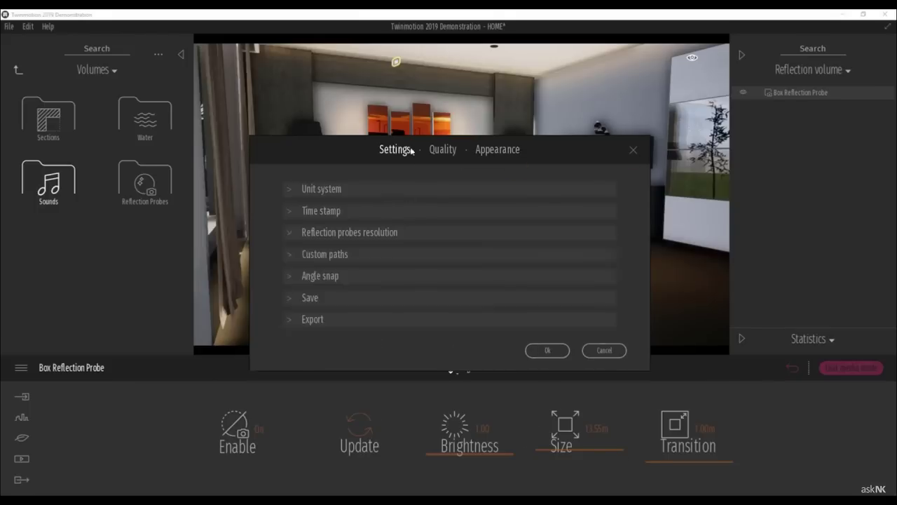
click(561, 350)
Set the box reflection probe's brightness to about 1.28 and its transition to about 3.41 m.
drag(500, 456, 505, 457)
click(18, 69)
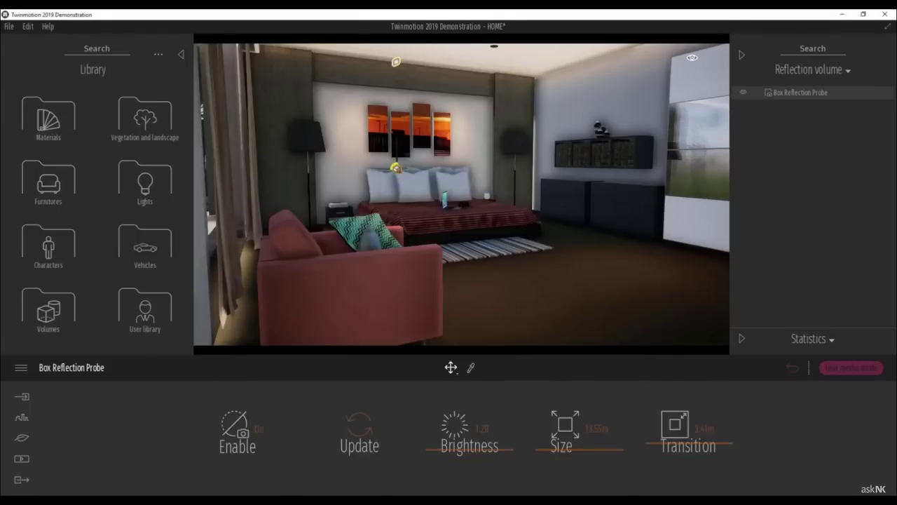
Set up the video clips for export and start exporting them to the Construction Dancers folder.
click(22, 479)
click(408, 427)
click(423, 395)
click(560, 486)
click(49, 368)
click(728, 434)
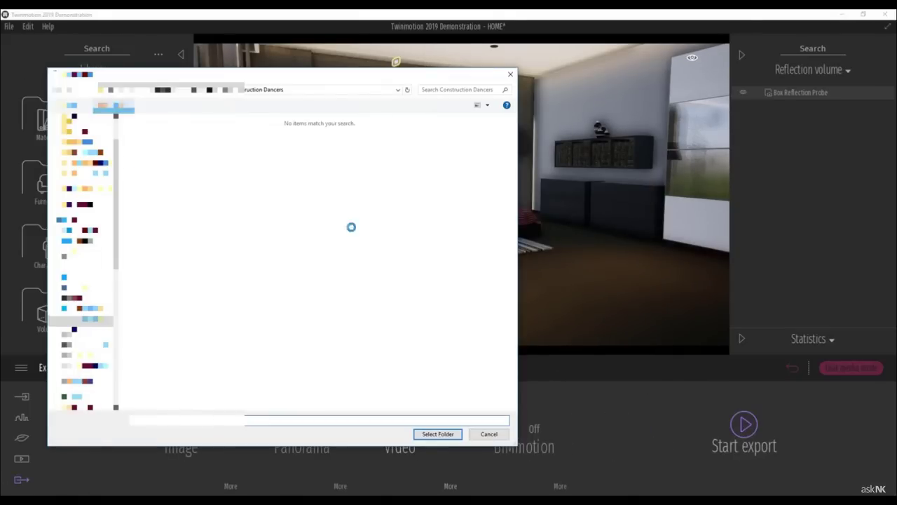
click(438, 434)
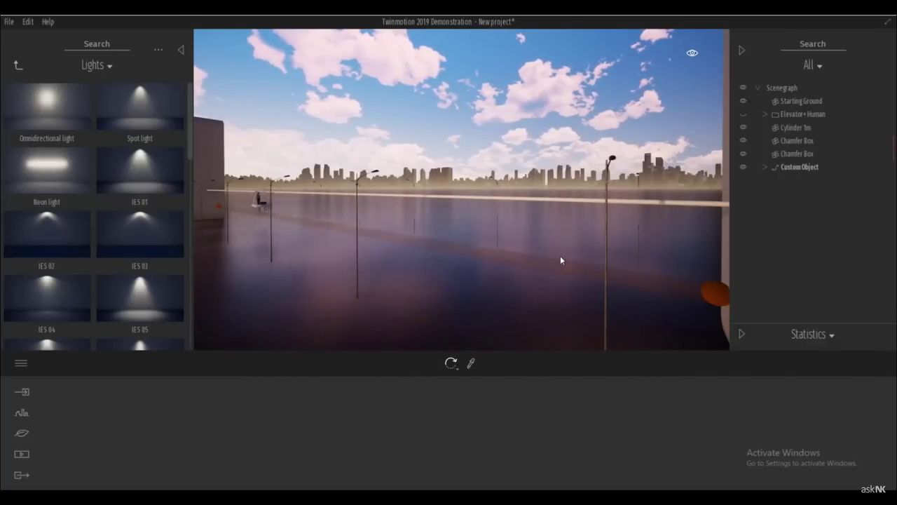
In the elevator path scene, place the Group04 crowd of characters on the ground in front of the elevator's route.
click(800, 168)
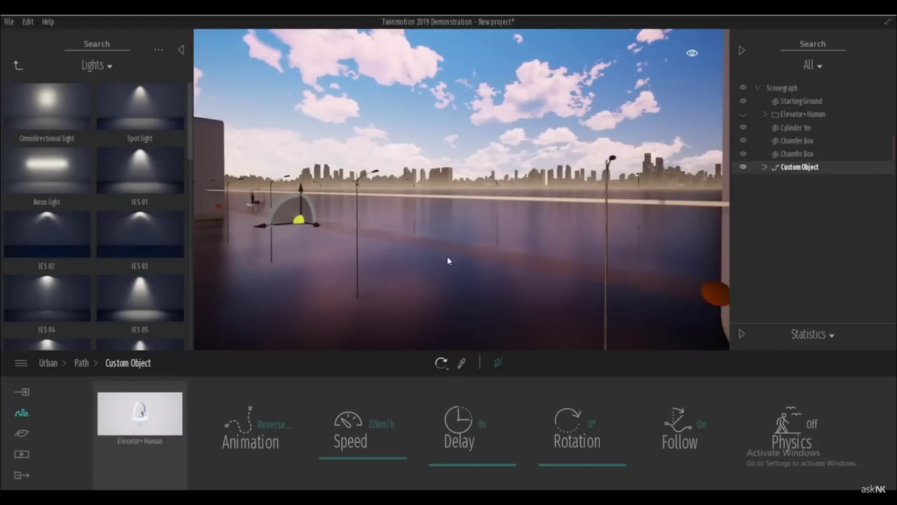
click(19, 65)
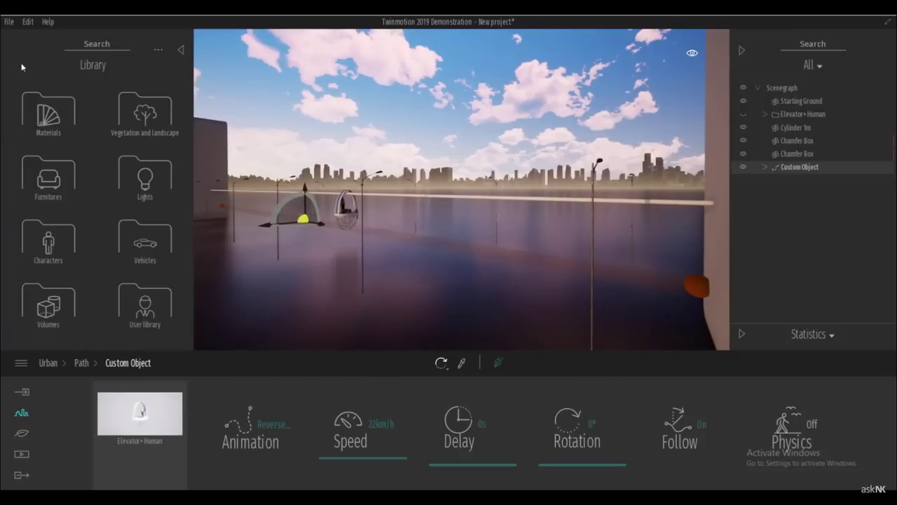
click(73, 240)
click(144, 112)
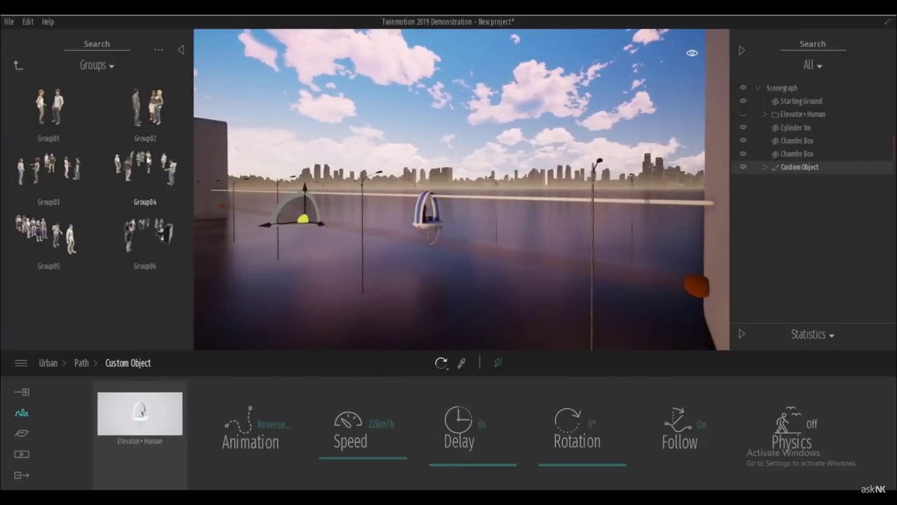
drag(146, 157, 310, 317)
scroll(354, 301, down, 4)
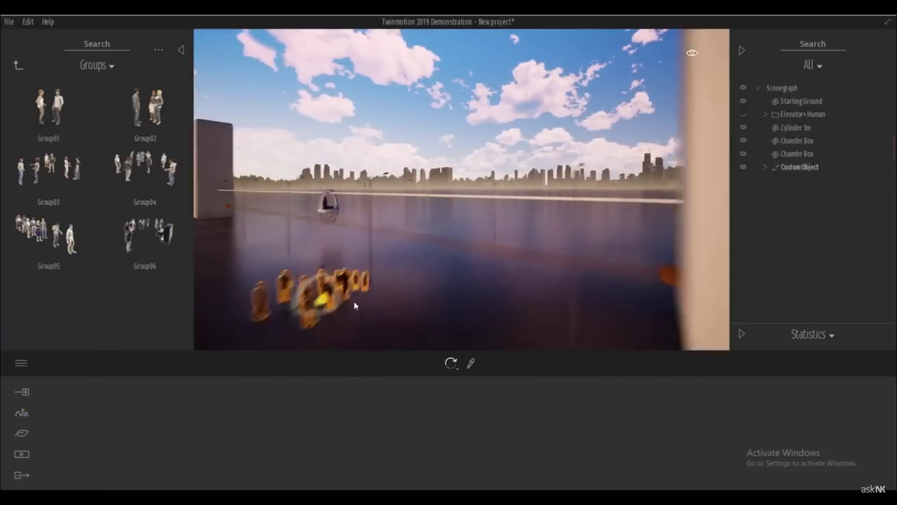
Duplicate the crowd toward the tower as one instance with a spacing of about 27.29 m and look over the scene.
shift+middle_drag(328, 283, 392, 270)
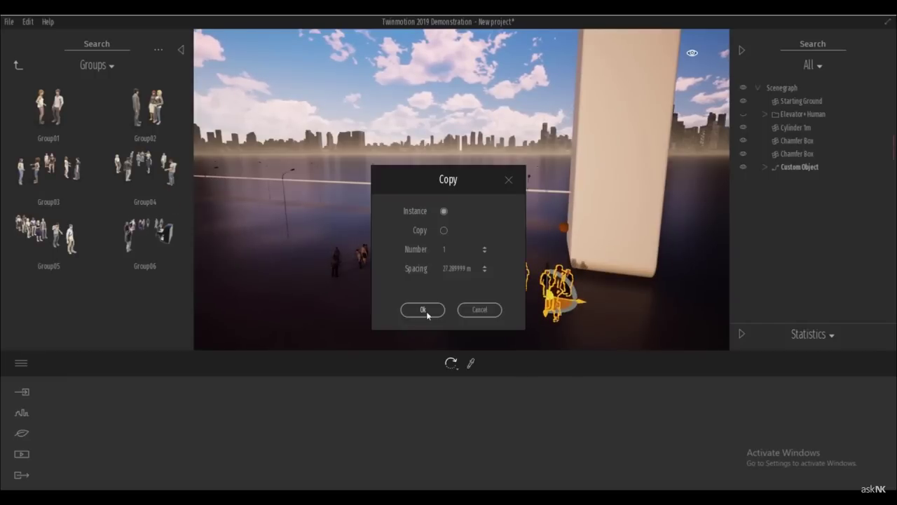
click(426, 311)
shift+middle_drag(522, 256, 581, 237)
scroll(535, 287, up, 4)
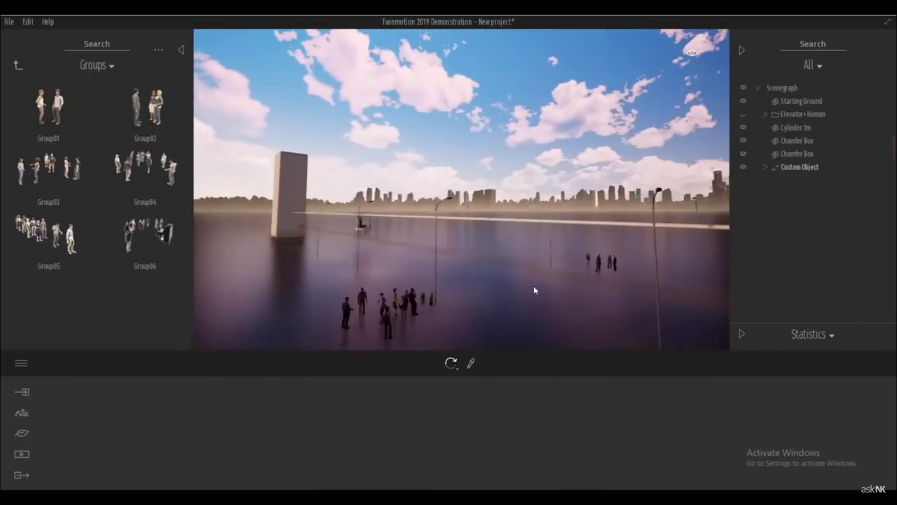
shift+middle_drag(535, 288, 582, 255)
scroll(541, 256, down, 3)
scroll(541, 255, down, 2)
scroll(582, 255, up, 2)
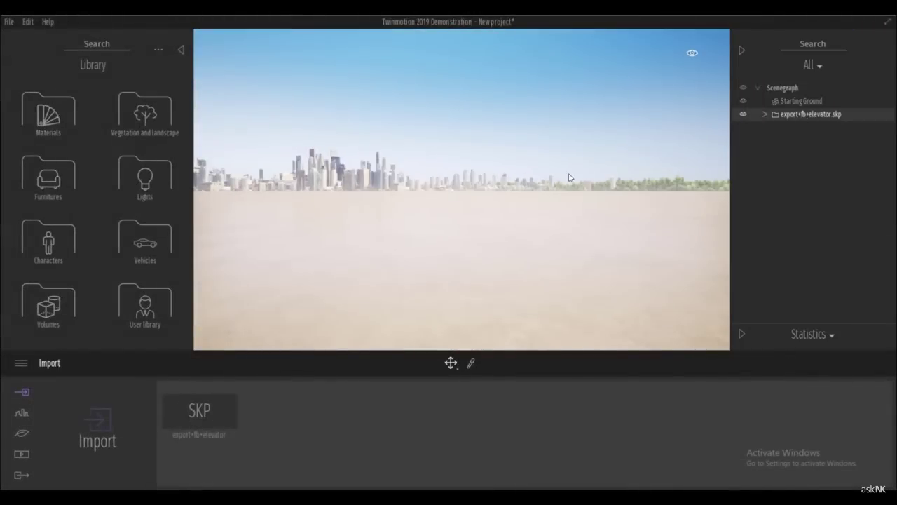
Find the imported elevator model in the new project and raise it well above the ground.
shift+middle_drag(569, 178, 581, 203)
shift+middle_drag(469, 253, 447, 248)
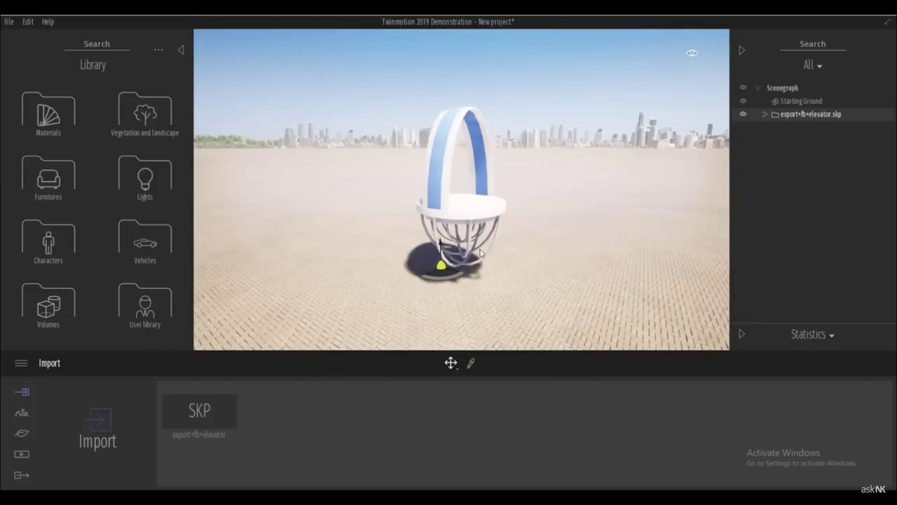
drag(446, 246, 457, 142)
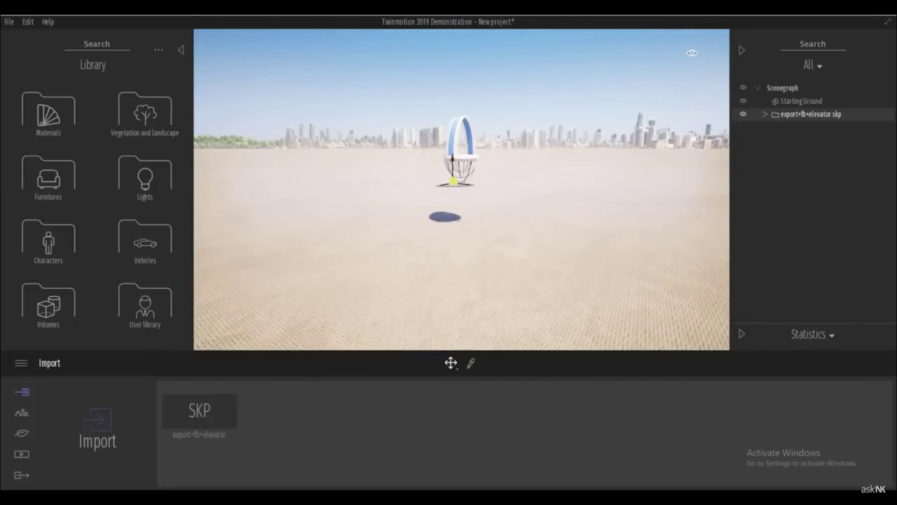
shift+middle_drag(443, 245, 464, 271)
Add a Cylinder 1m primitive at the elevator and stretch it into a long, thin horizontal cable.
click(51, 181)
click(52, 182)
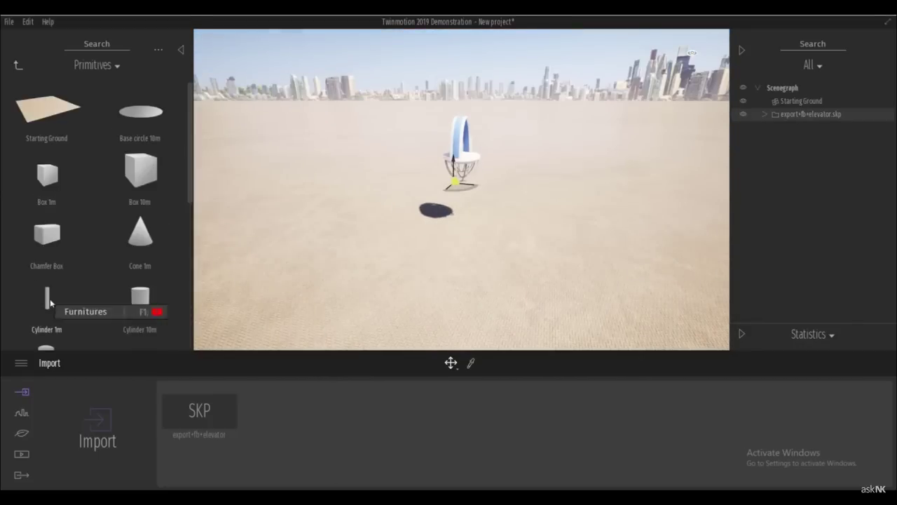
scroll(49, 301, down, 1)
drag(49, 289, 463, 228)
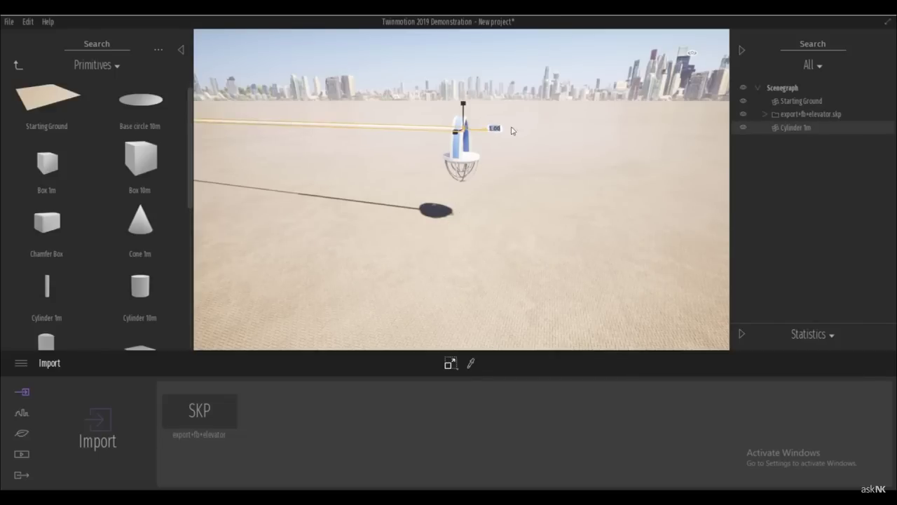
Reposition the cable cylinder so that it extends past both sides of the elevator.
right_drag(512, 131, 491, 136)
click(487, 138)
key(f)
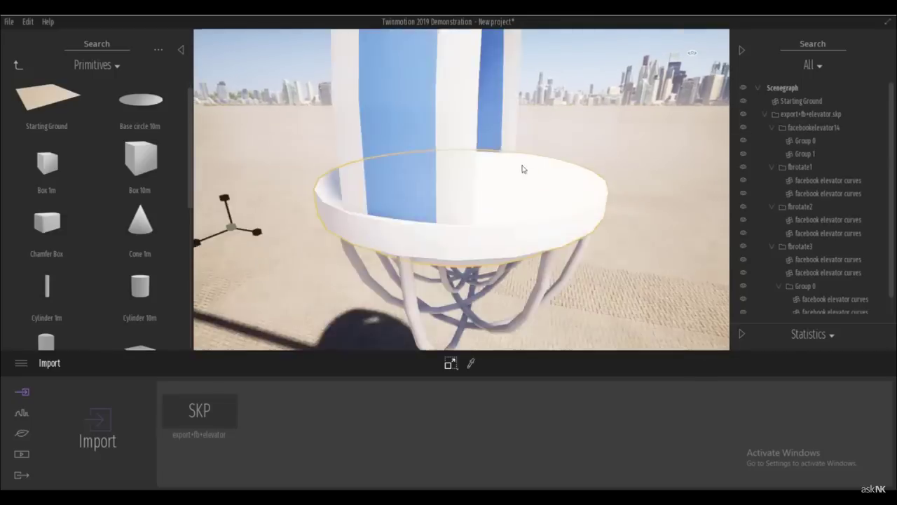
scroll(522, 169, down, 5)
shift+middle_drag(522, 169, 507, 188)
click(425, 166)
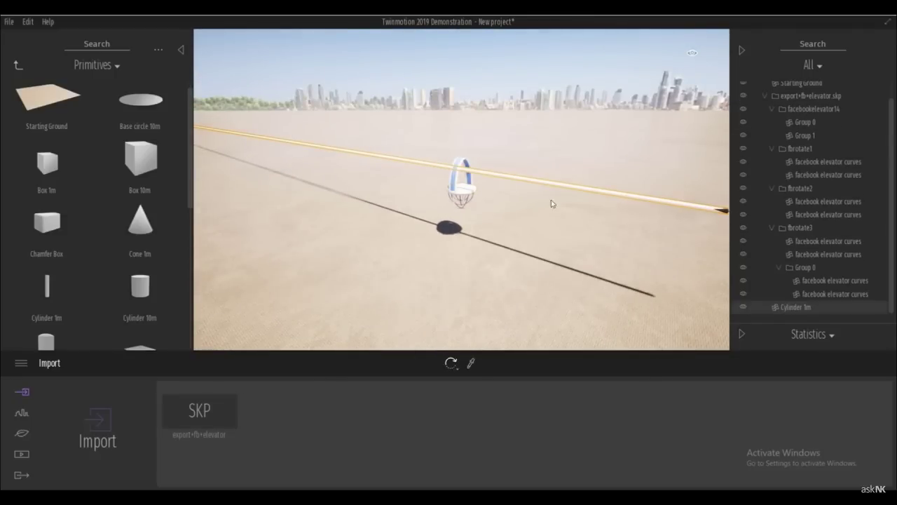
Select the whole elevator model and shift it until it hangs beneath the cable, with the arch's top at cable height.
click(772, 111)
click(764, 114)
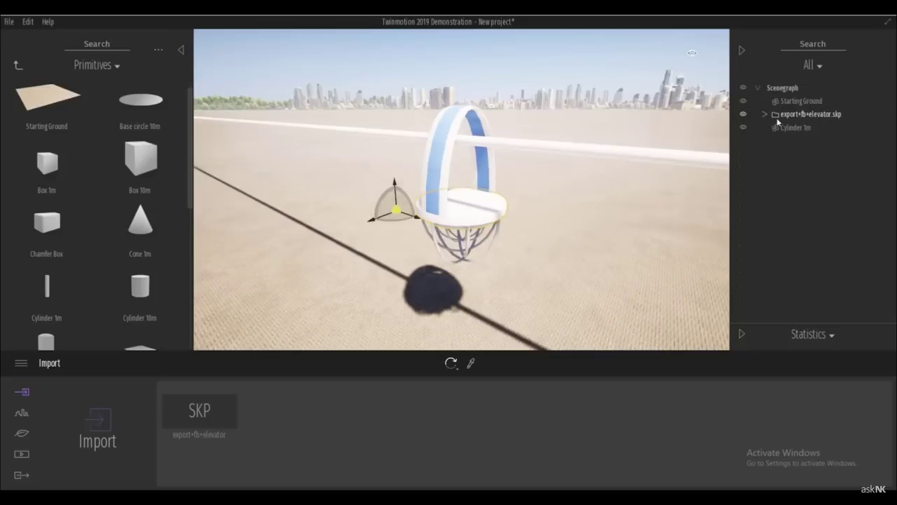
click(778, 115)
drag(441, 240, 443, 249)
drag(423, 286, 409, 295)
drag(429, 253, 430, 261)
shift+middle_drag(429, 262, 407, 301)
drag(404, 293, 399, 293)
shift+middle_drag(400, 294, 439, 245)
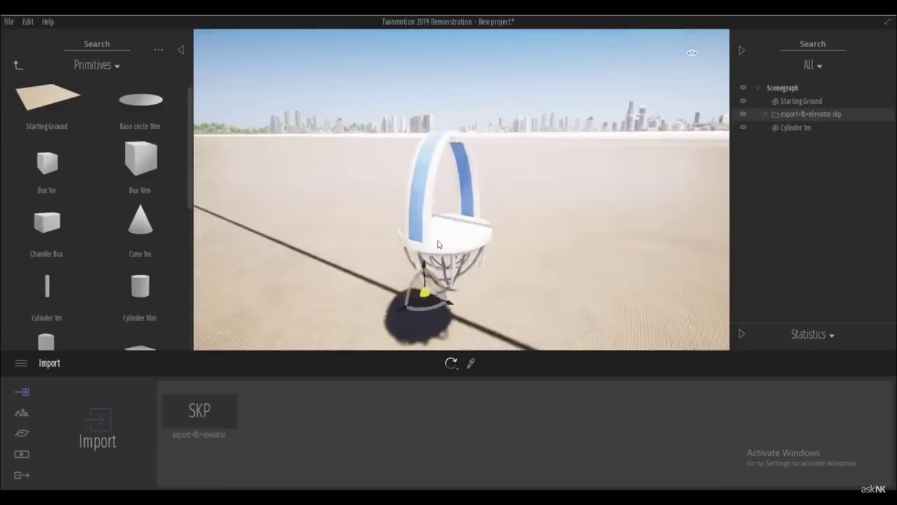
Place a Chamfer Box primitive under the far end of the cable as a support block.
scroll(440, 244, down, 3)
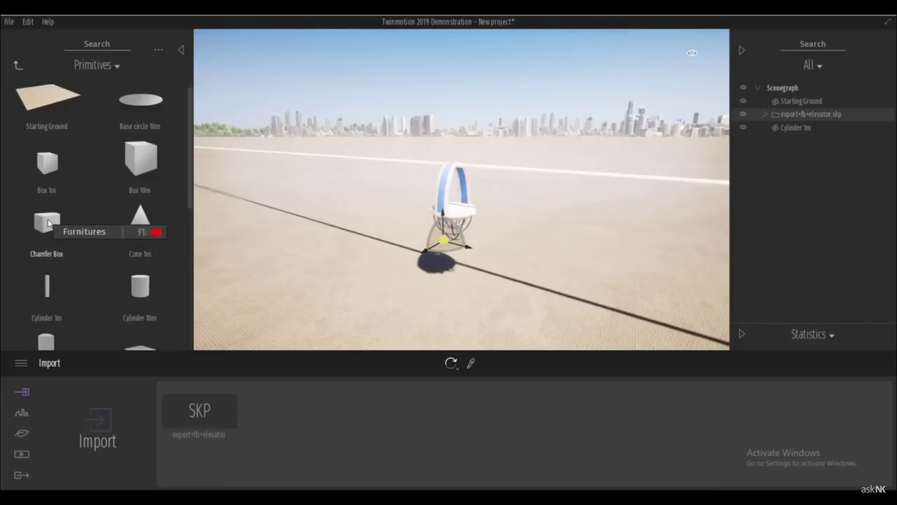
drag(48, 223, 506, 166)
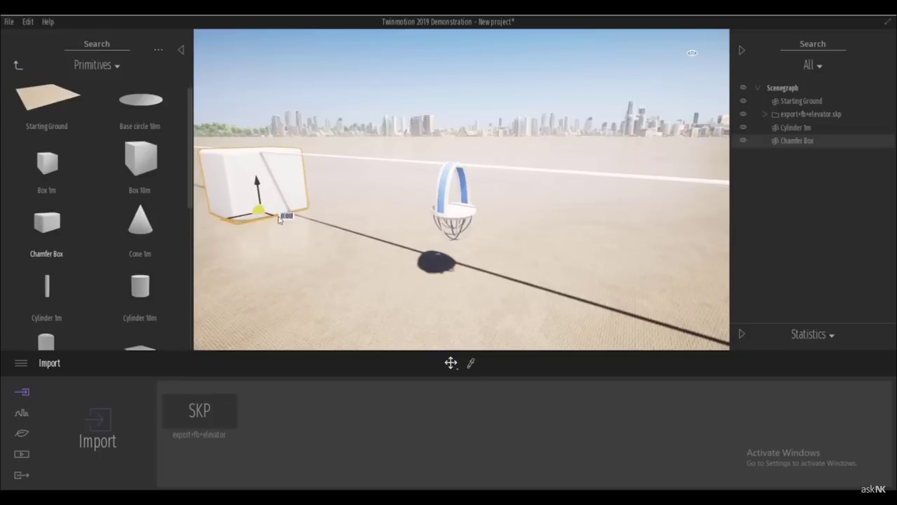
key(space)
Copy the chamfer box along the cable and place the duplicate beyond the elevator at the near end.
scroll(324, 234, down, 3)
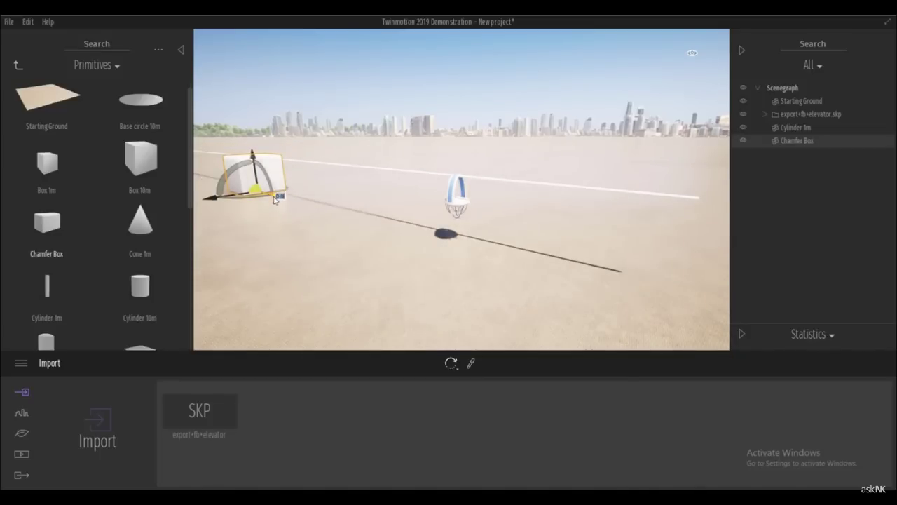
drag(274, 200, 684, 297)
key(Return)
scroll(680, 294, down, 3)
drag(610, 255, 703, 271)
Slide the cable cylinder along its length so that its near end rests on the near chamfer box.
click(559, 199)
click(559, 196)
drag(621, 201, 696, 212)
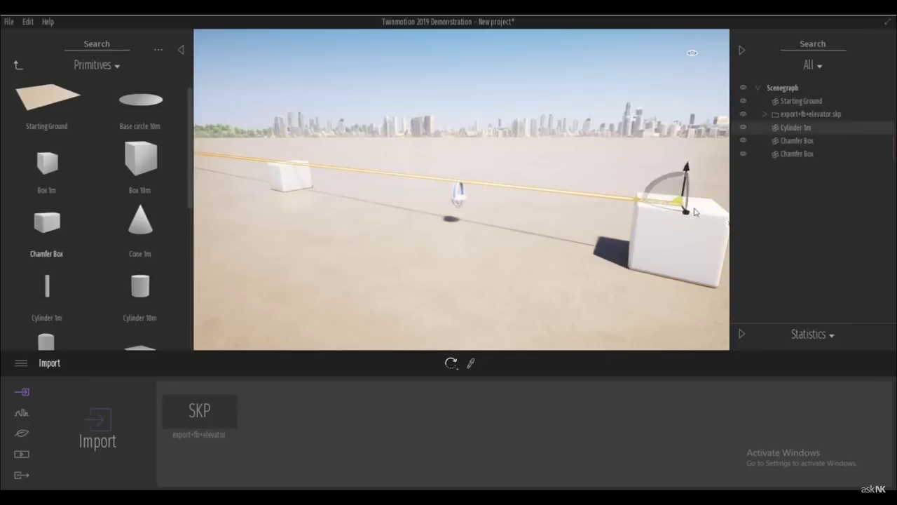
scroll(695, 212, up, 2)
Open the custom path tool and switch to a top view of the cable and both support boxes.
click(22, 432)
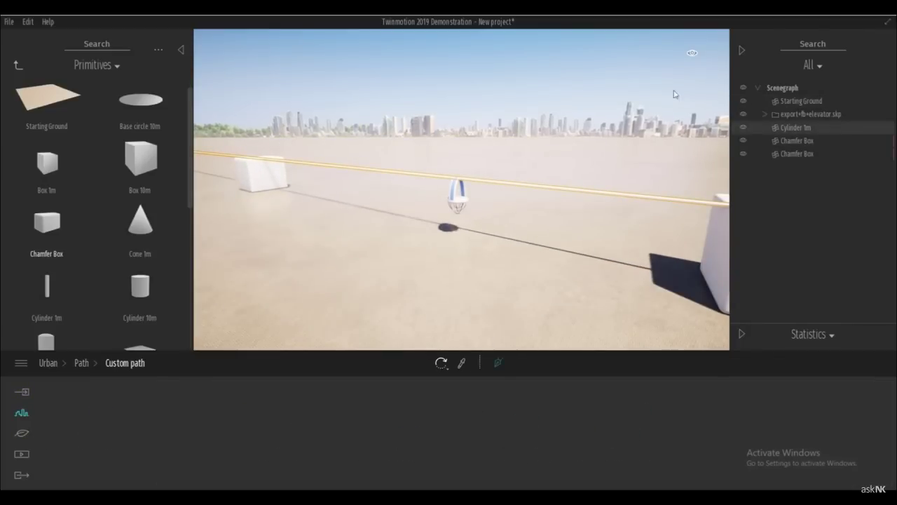
key(F7)
key(F8)
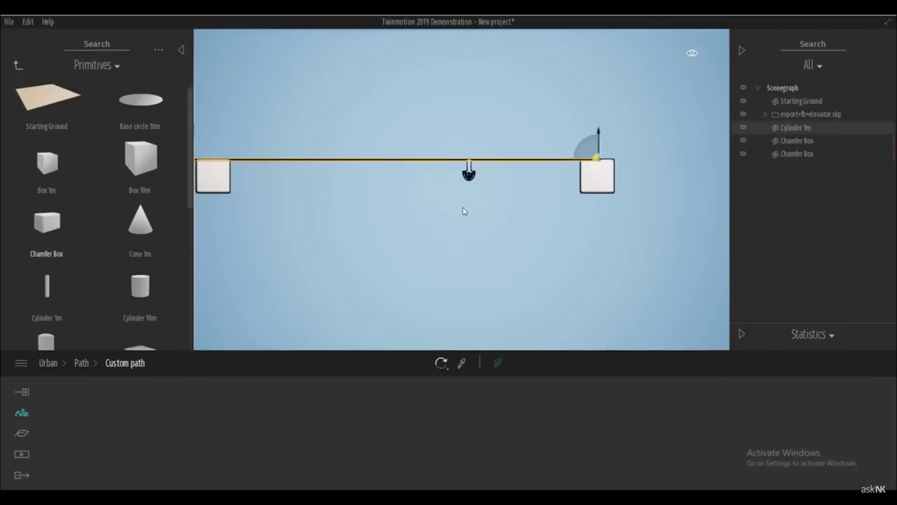
key(F7)
key(F6)
scroll(496, 250, down, 2)
Shift both chamfer boxes sideways by about 0.65 m to centre them on the cable and move the far box farther out.
click(472, 300)
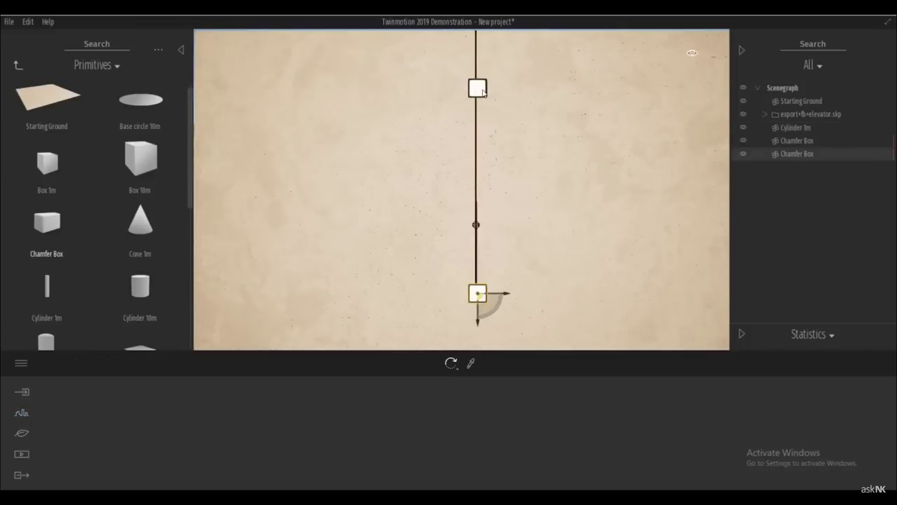
ctrl+click(482, 90)
click(504, 191)
click(478, 297)
ctrl+click(481, 90)
drag(506, 190, 505, 189)
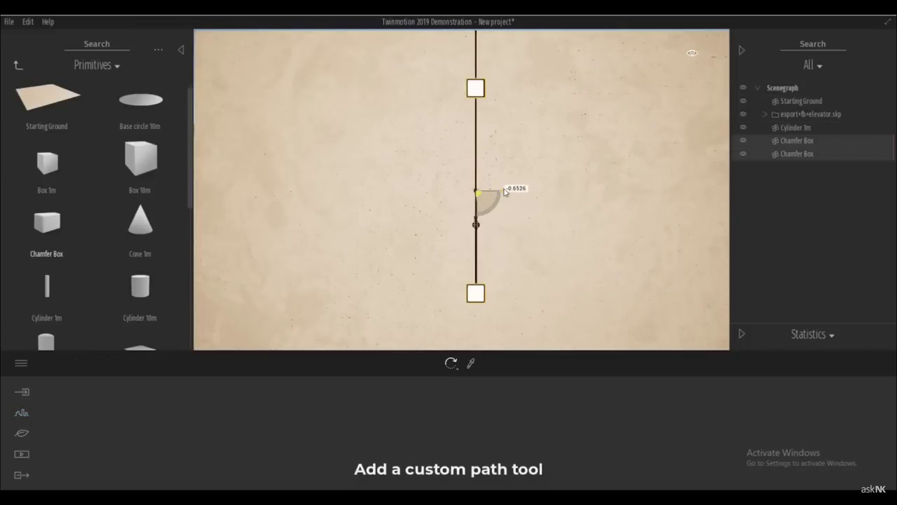
drag(477, 218, 476, 117)
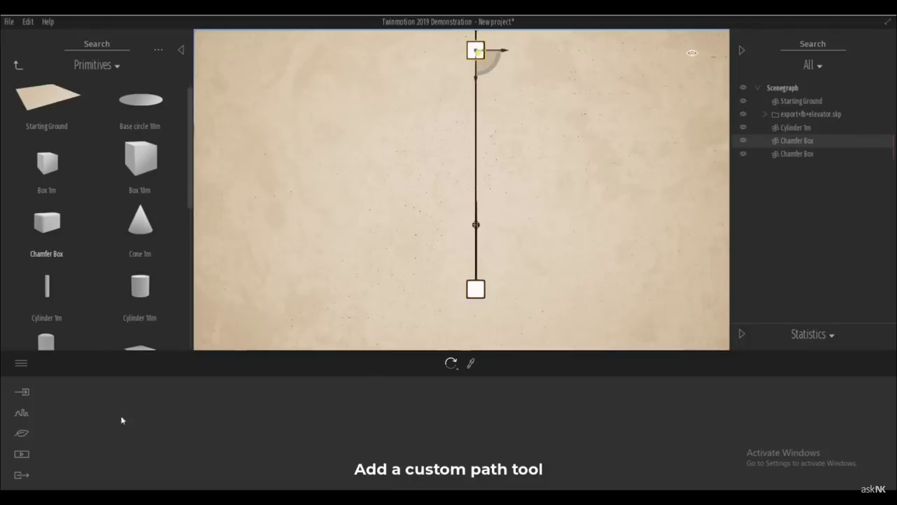
Draw a straight custom path along the cable from the near chamfer box to the far one.
click(636, 420)
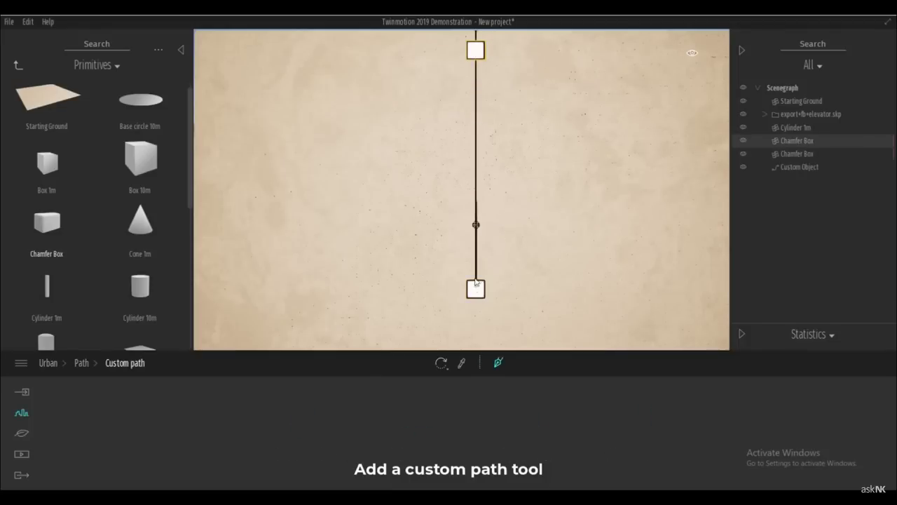
click(476, 59)
key(Escape)
scroll(498, 214, up, 5)
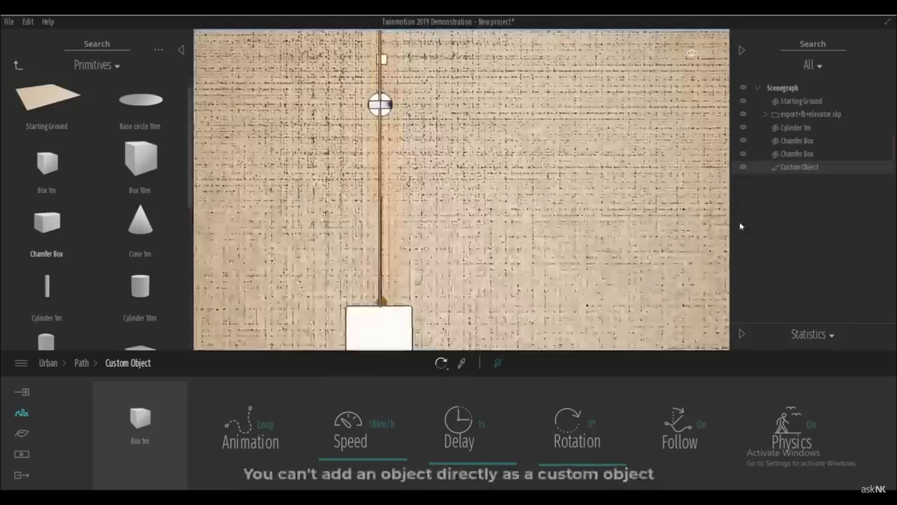
Try to use the imported elevator model directly as the custom path's object.
click(809, 114)
click(799, 167)
click(806, 114)
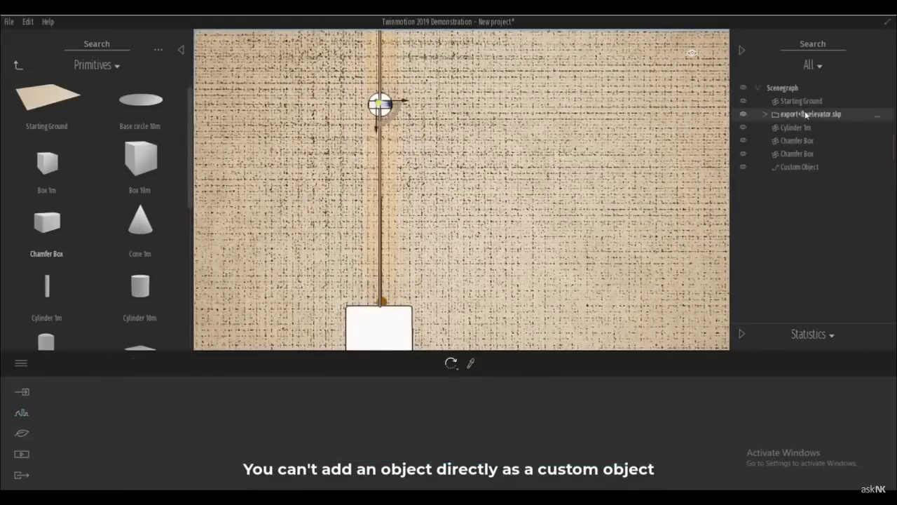
click(800, 167)
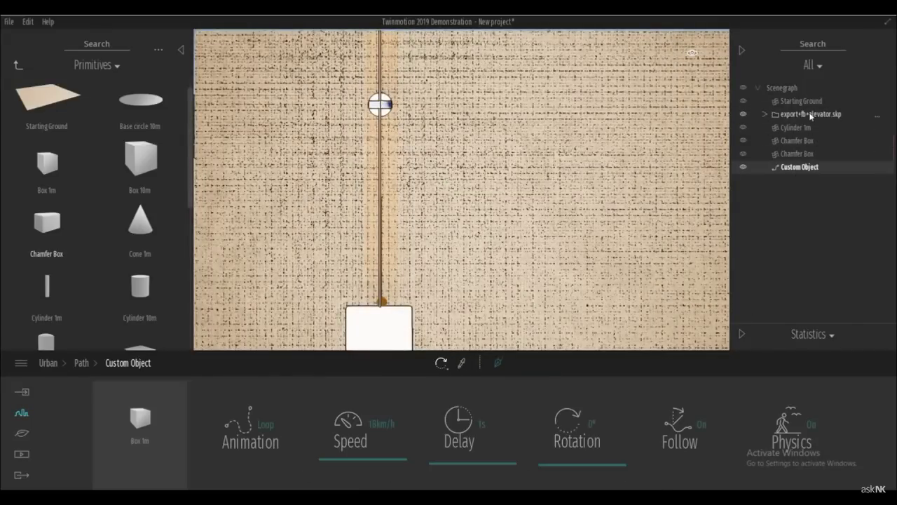
Open the available commands for the elevator model in the scene hierarchy to add it to the user library.
right_click(813, 115)
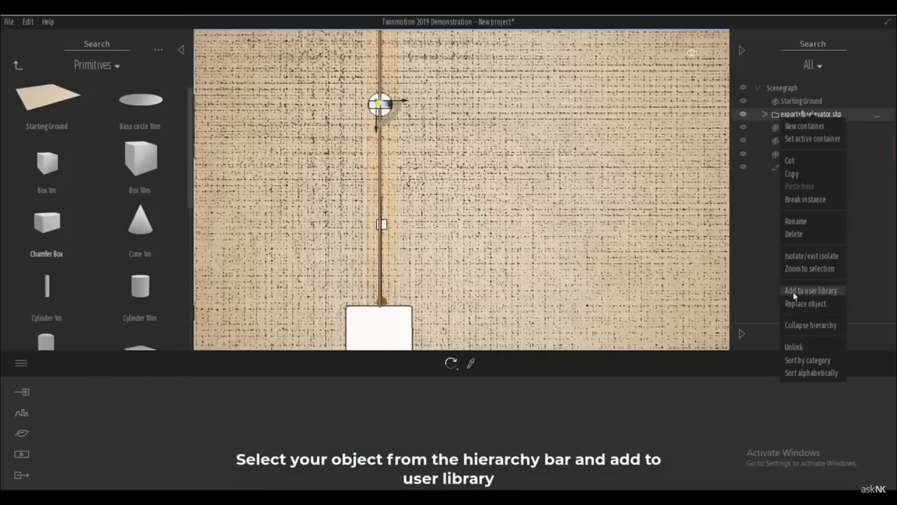